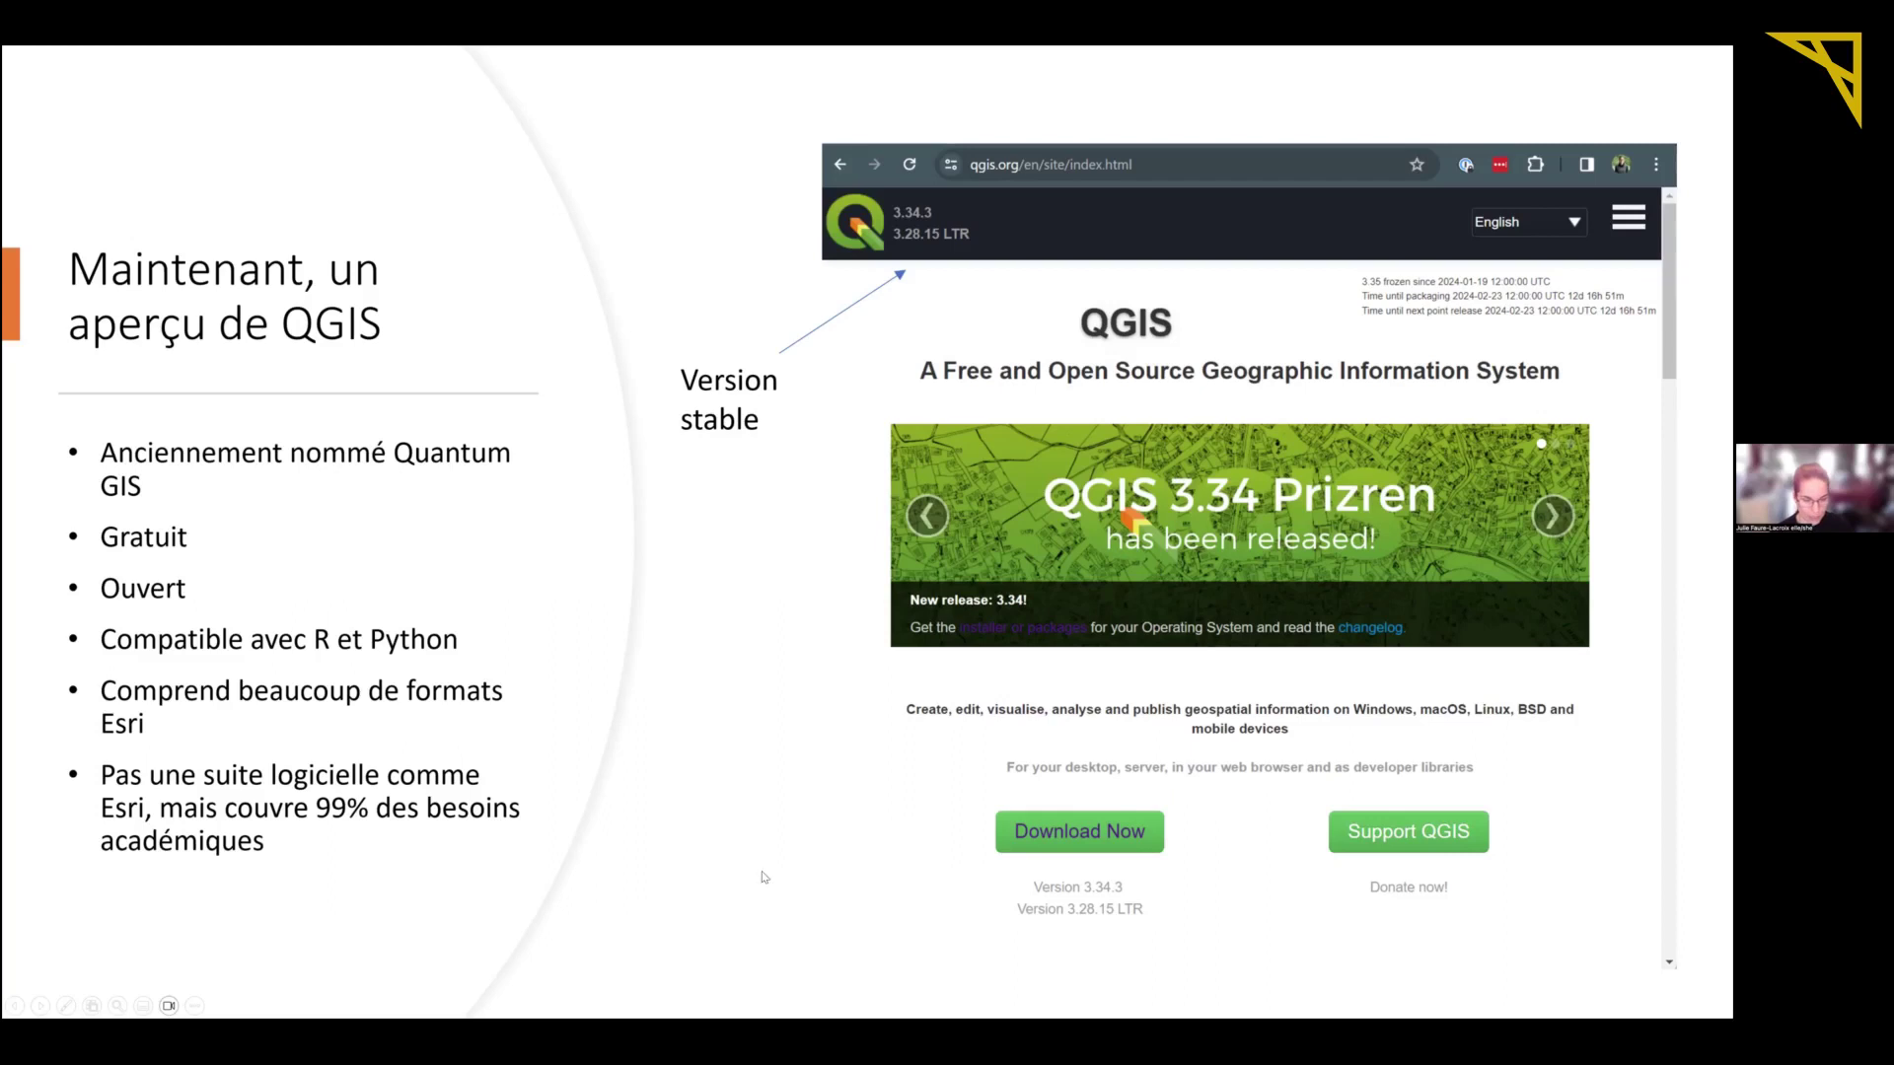
Switch from the slideshow to the web browser and bring up the QGIS project website.
{"action": "key", "text": "super"}
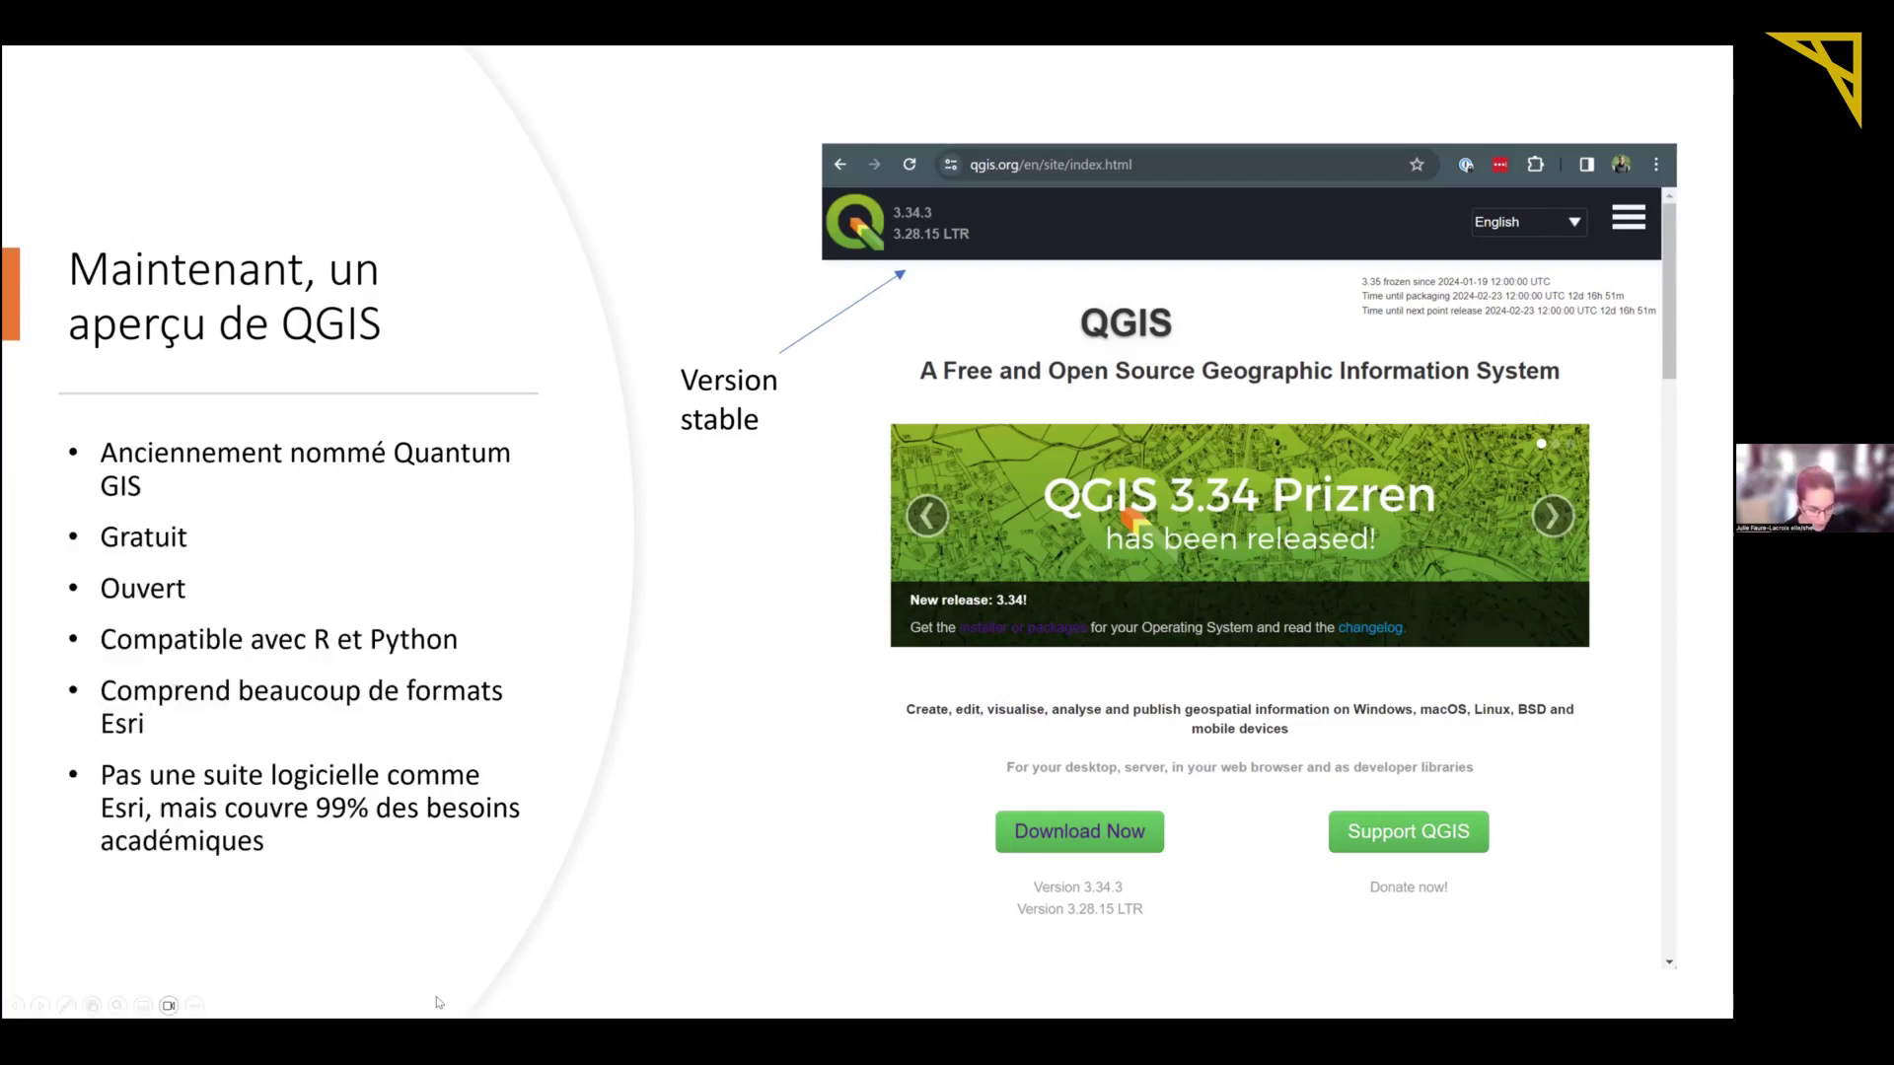
{"action": "left_click", "coordinate": [413, 1003]}
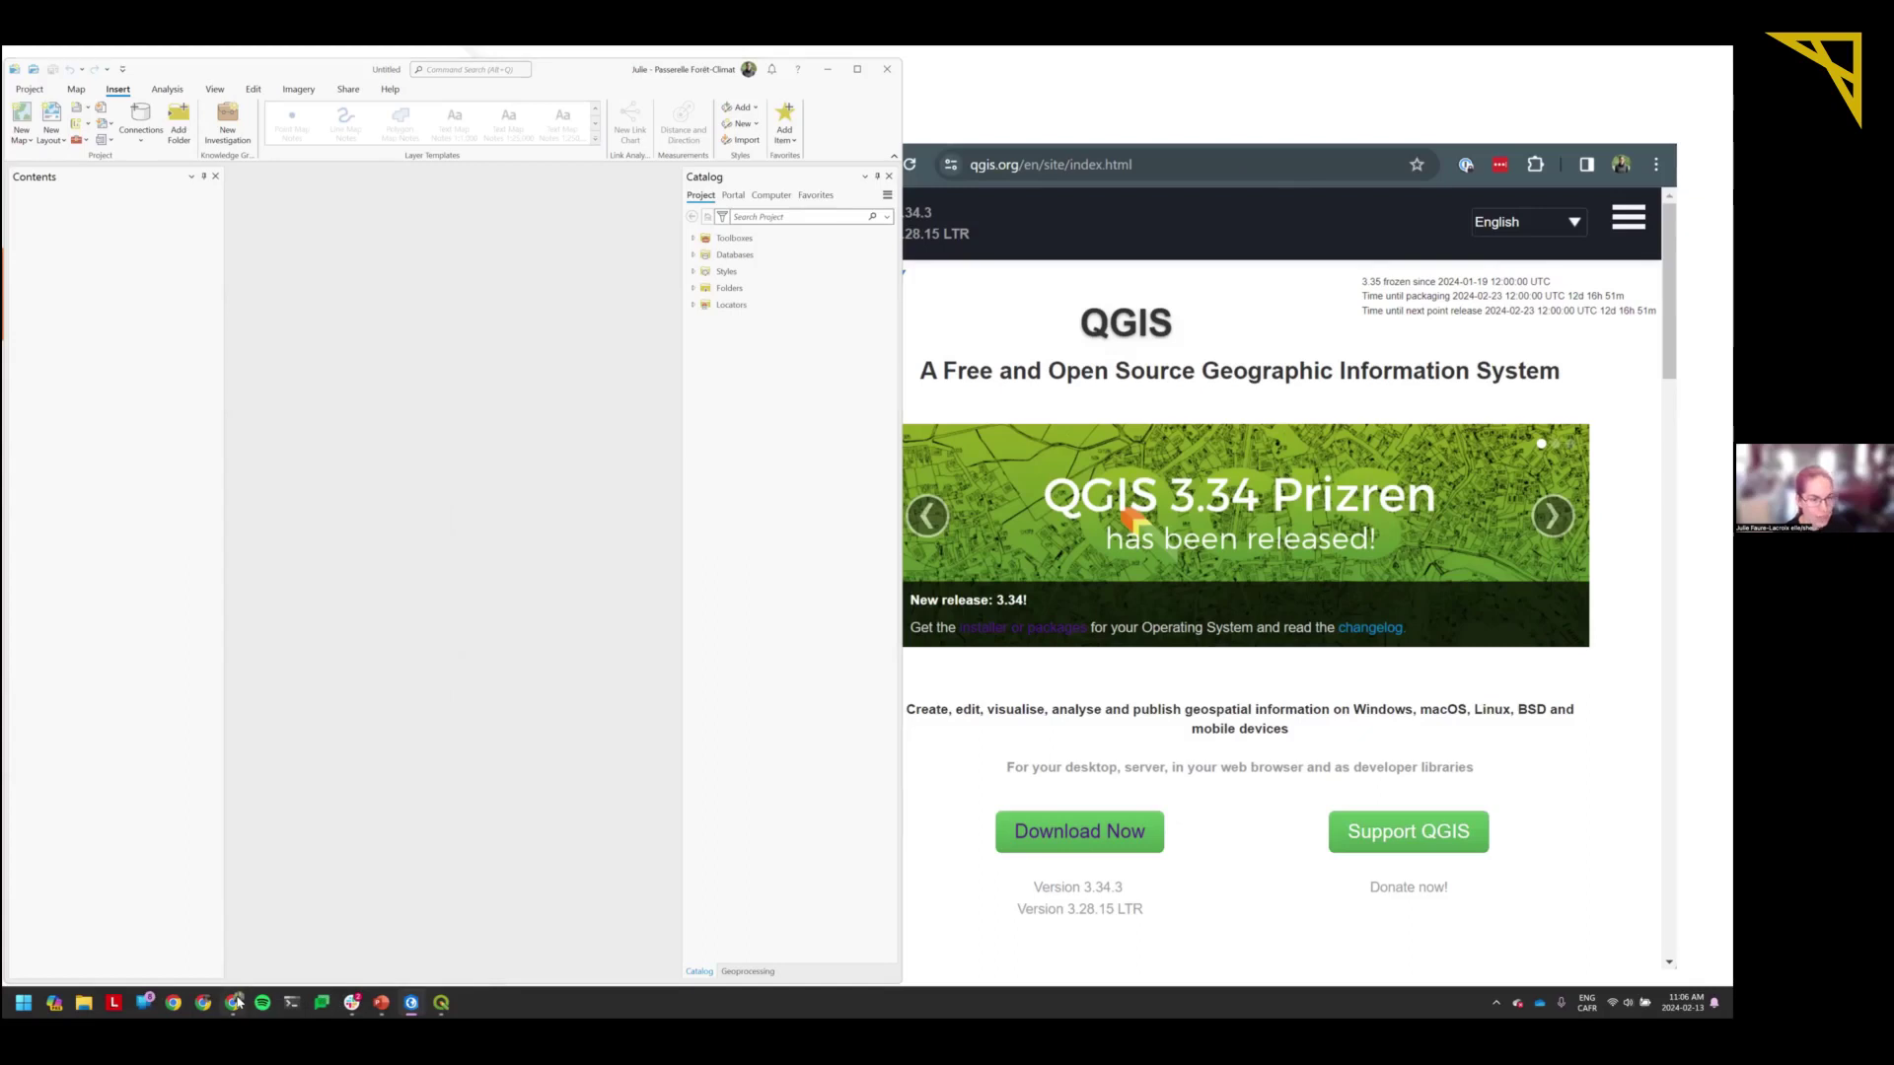
{"action": "key", "text": "alt+Tab"}
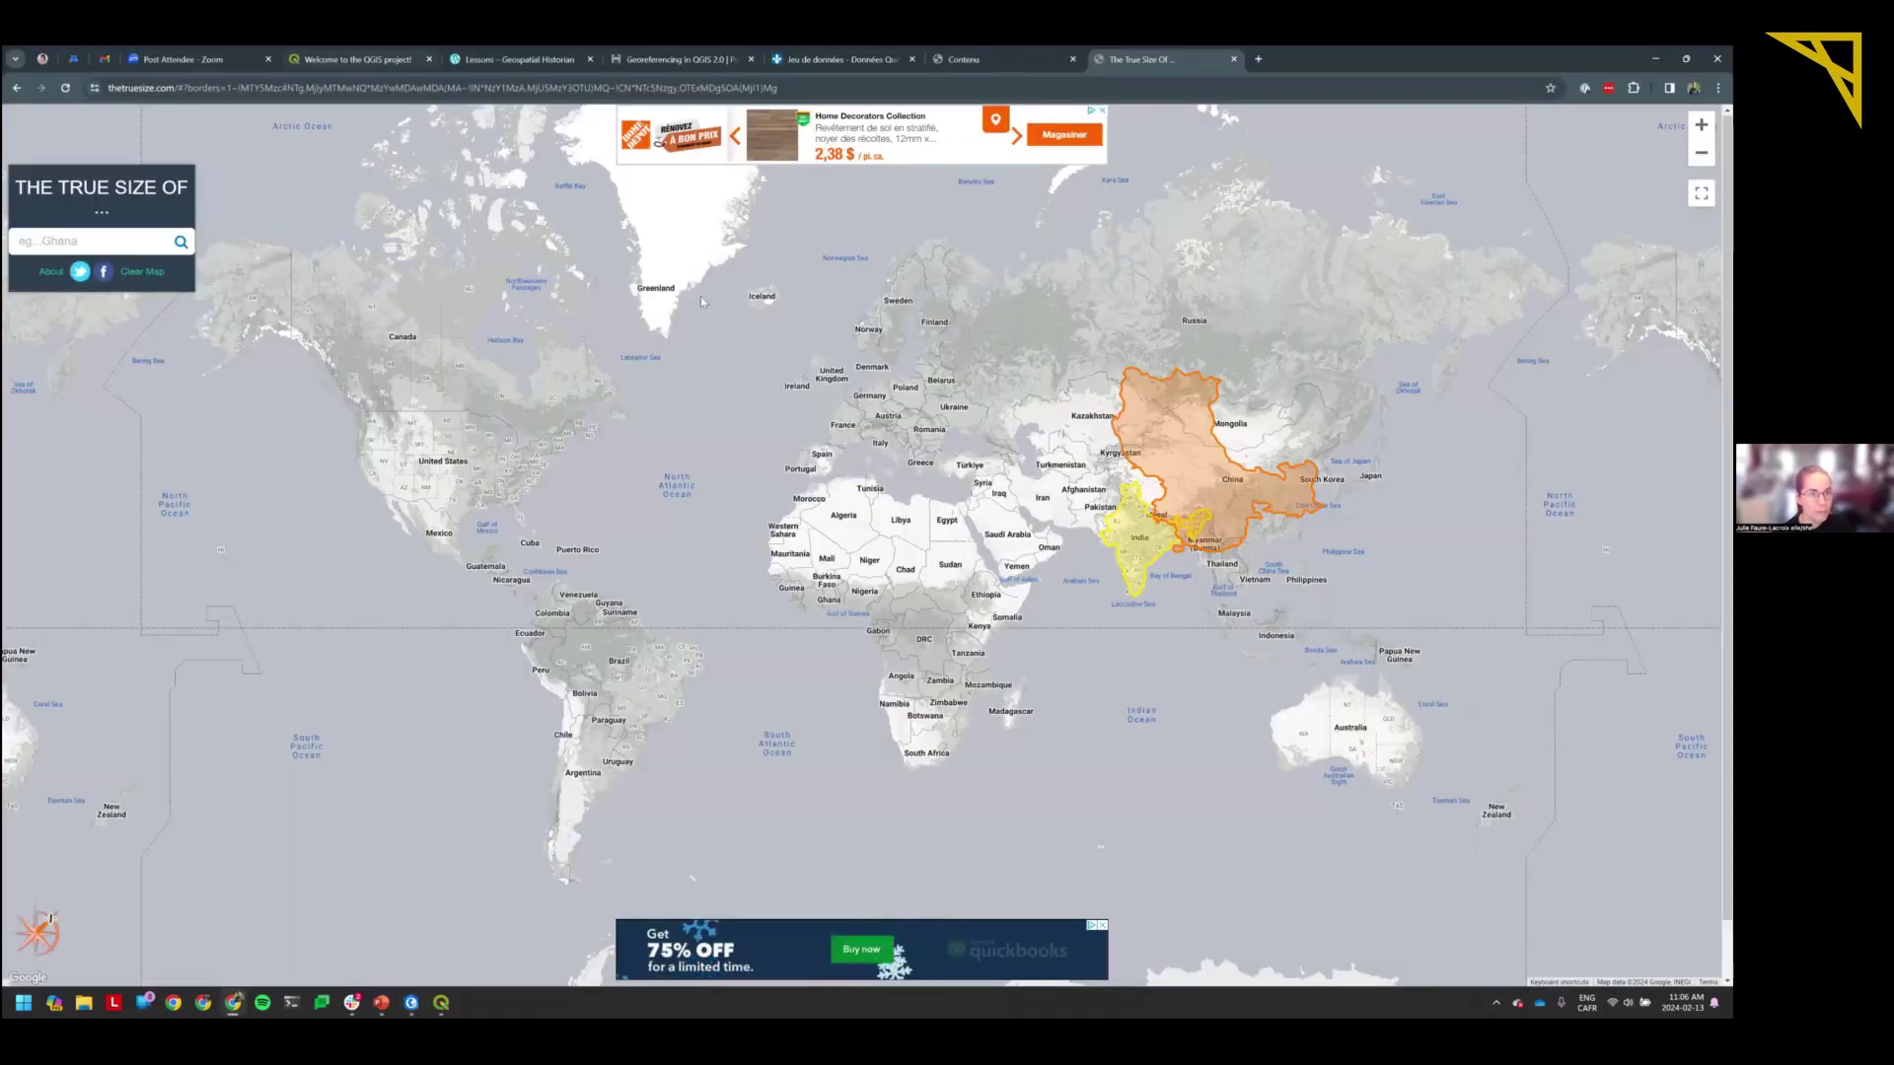
{"action": "left_click", "coordinate": [355, 59]}
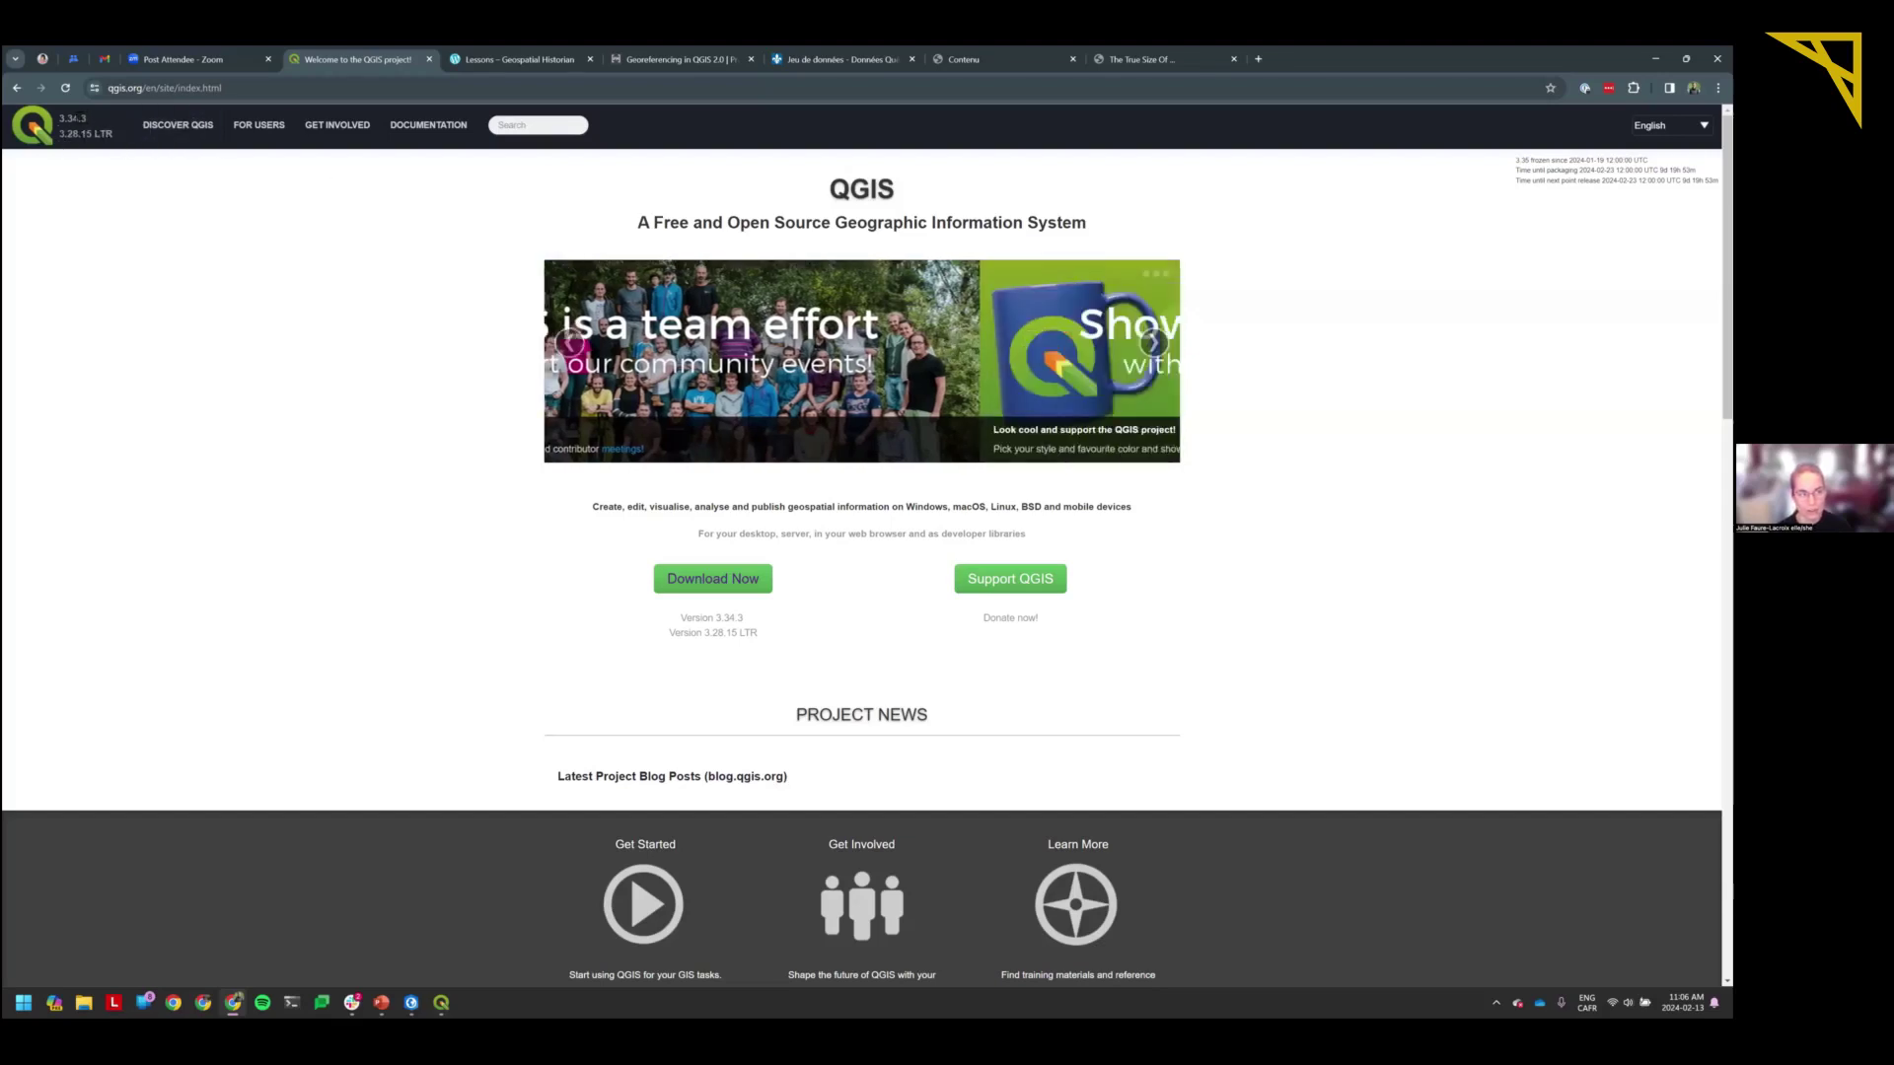
Examine the QGIS release numbers 3.34.3 and 3.28.15 LTR by highlighting them on the website header.
{"action": "double_click", "coordinate": [74, 118]}
{"action": "left_click_drag", "start_coordinate": [119, 135], "coordinate": [59, 137]}
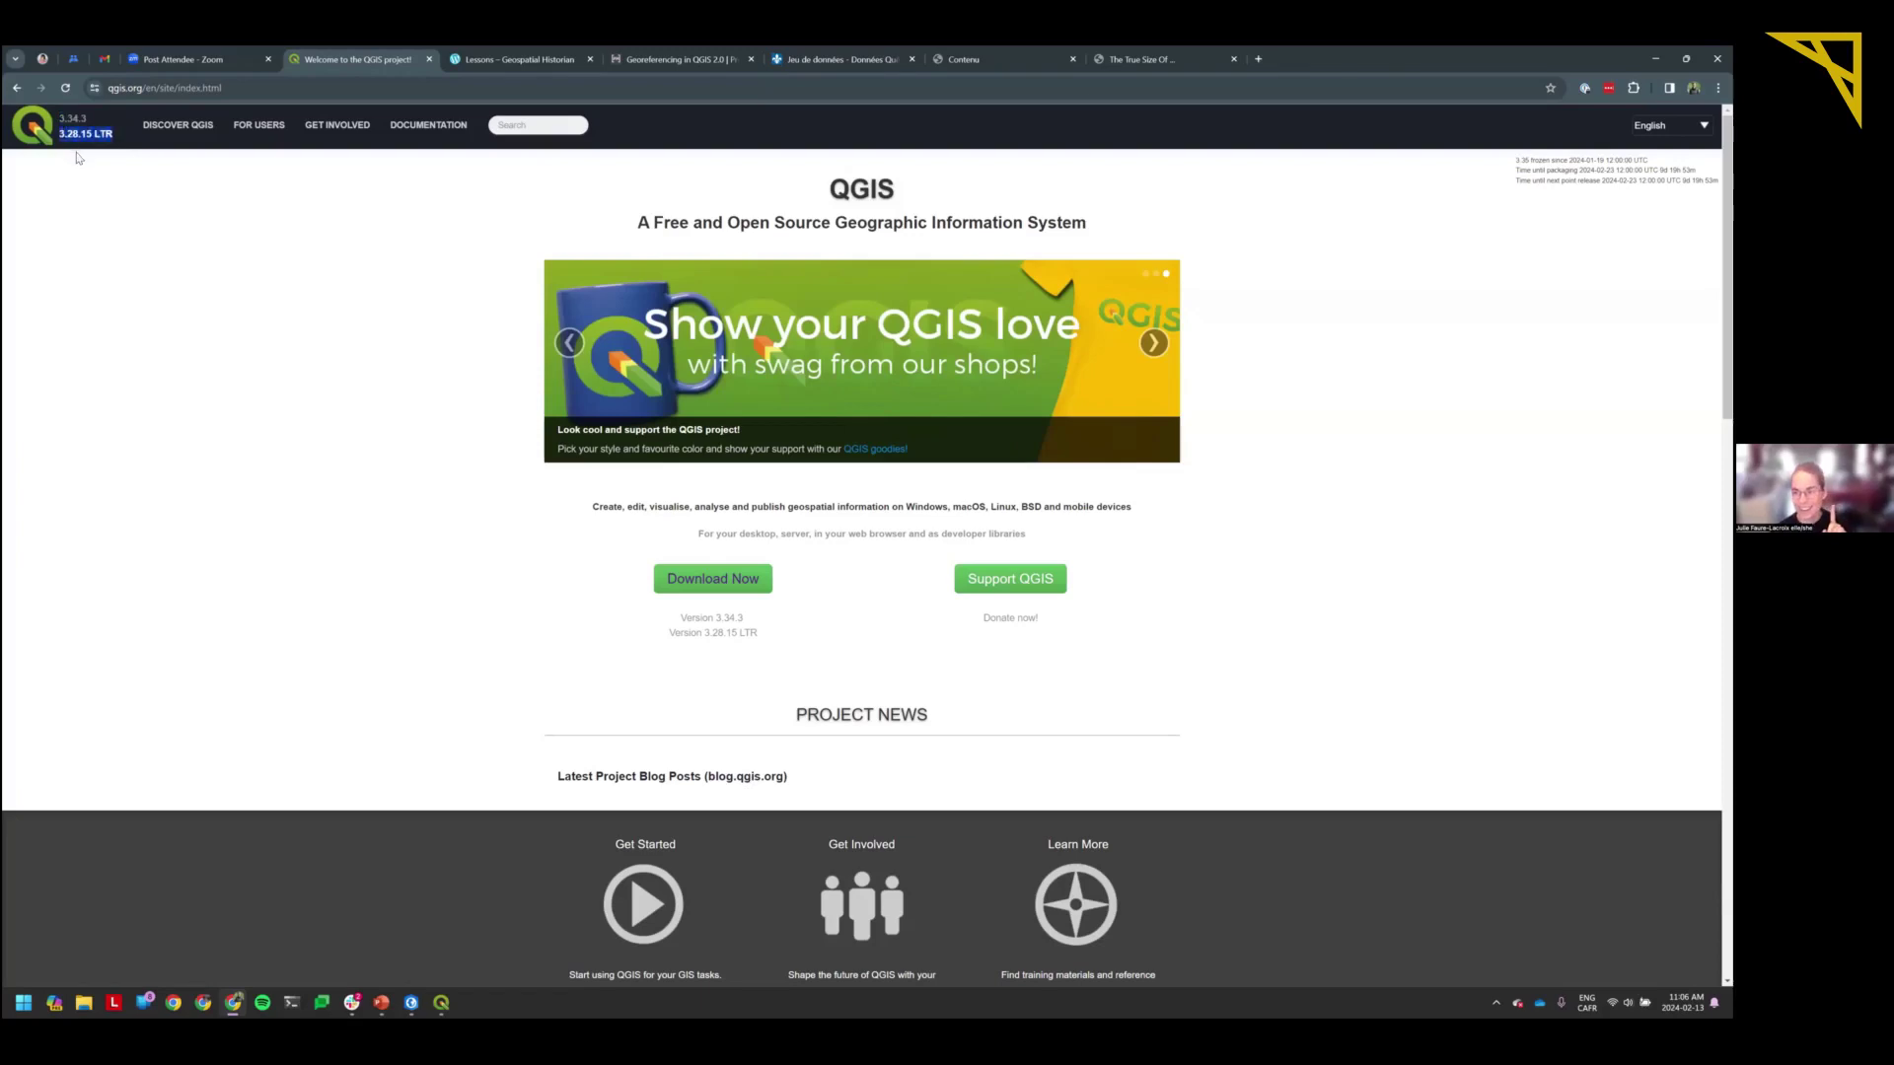
{"action": "left_click", "coordinate": [77, 157]}
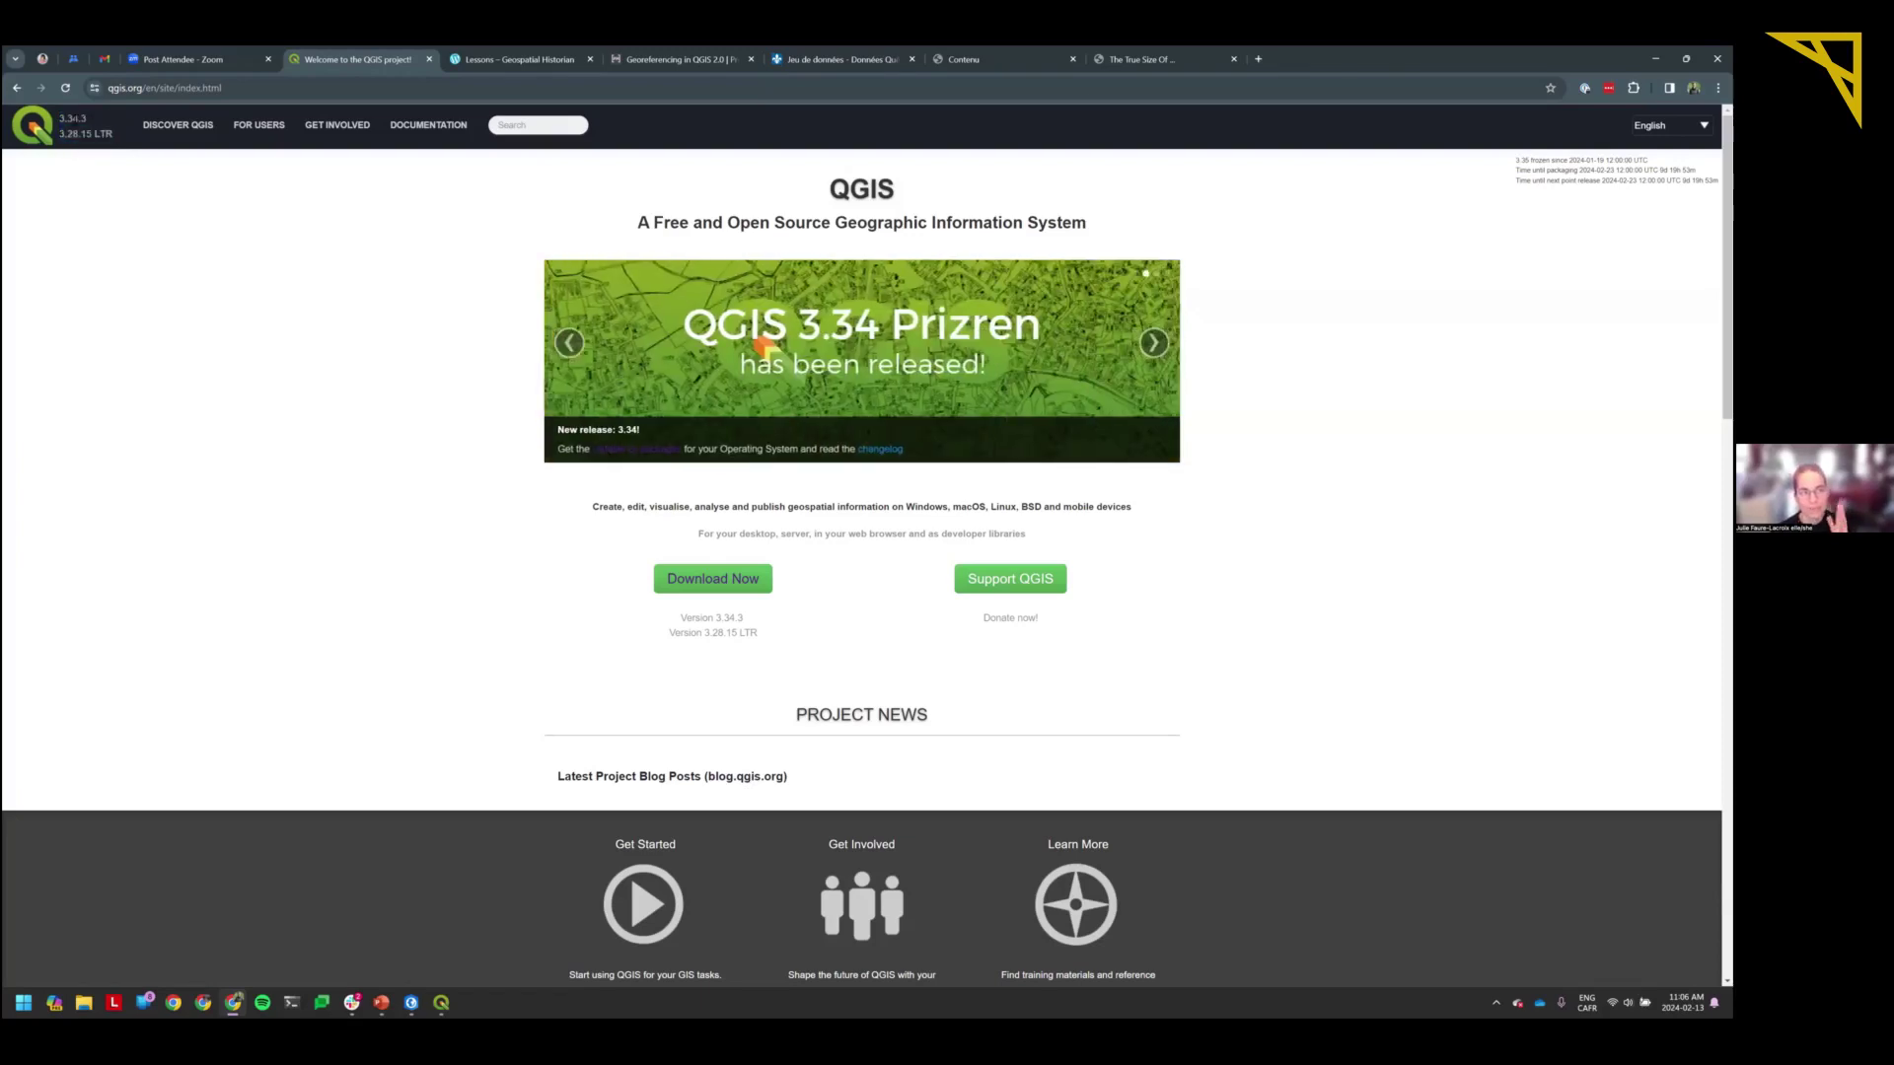
{"action": "double_click", "coordinate": [76, 135]}
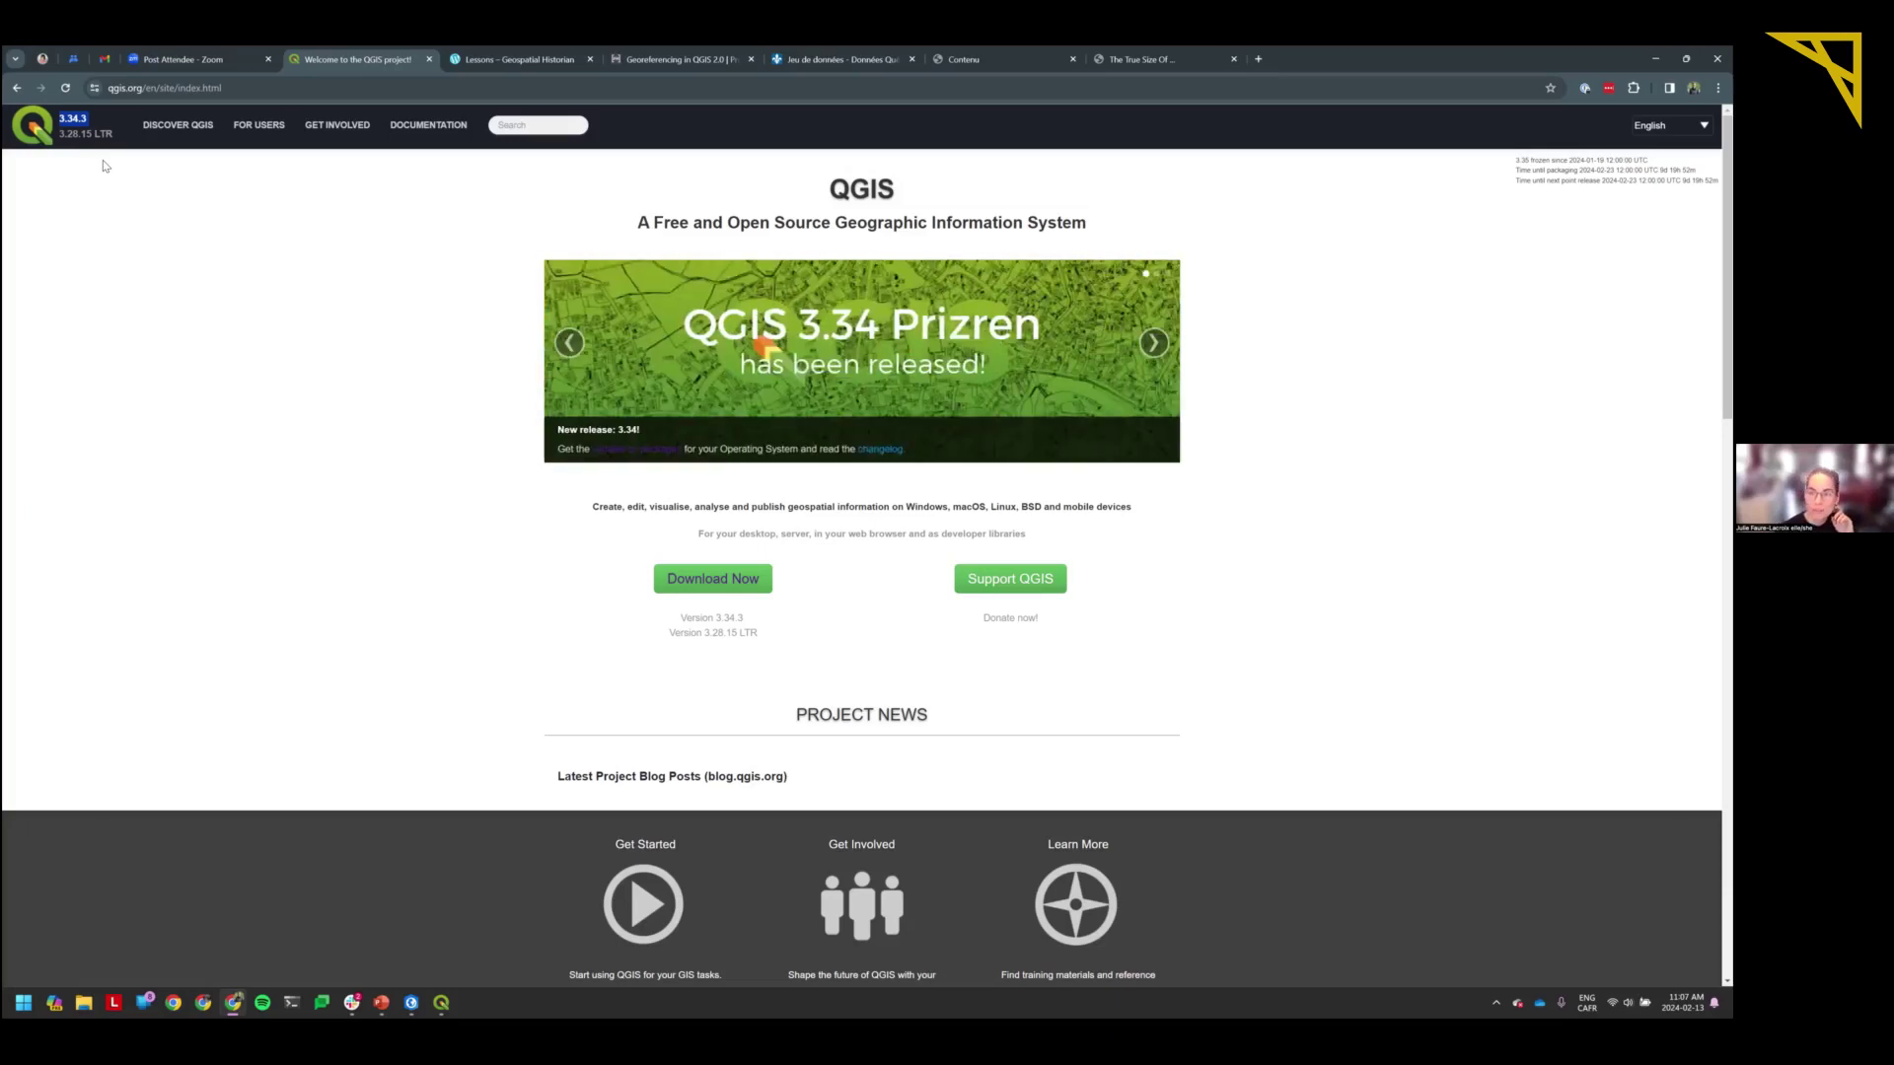
{"action": "double_click", "coordinate": [87, 134]}
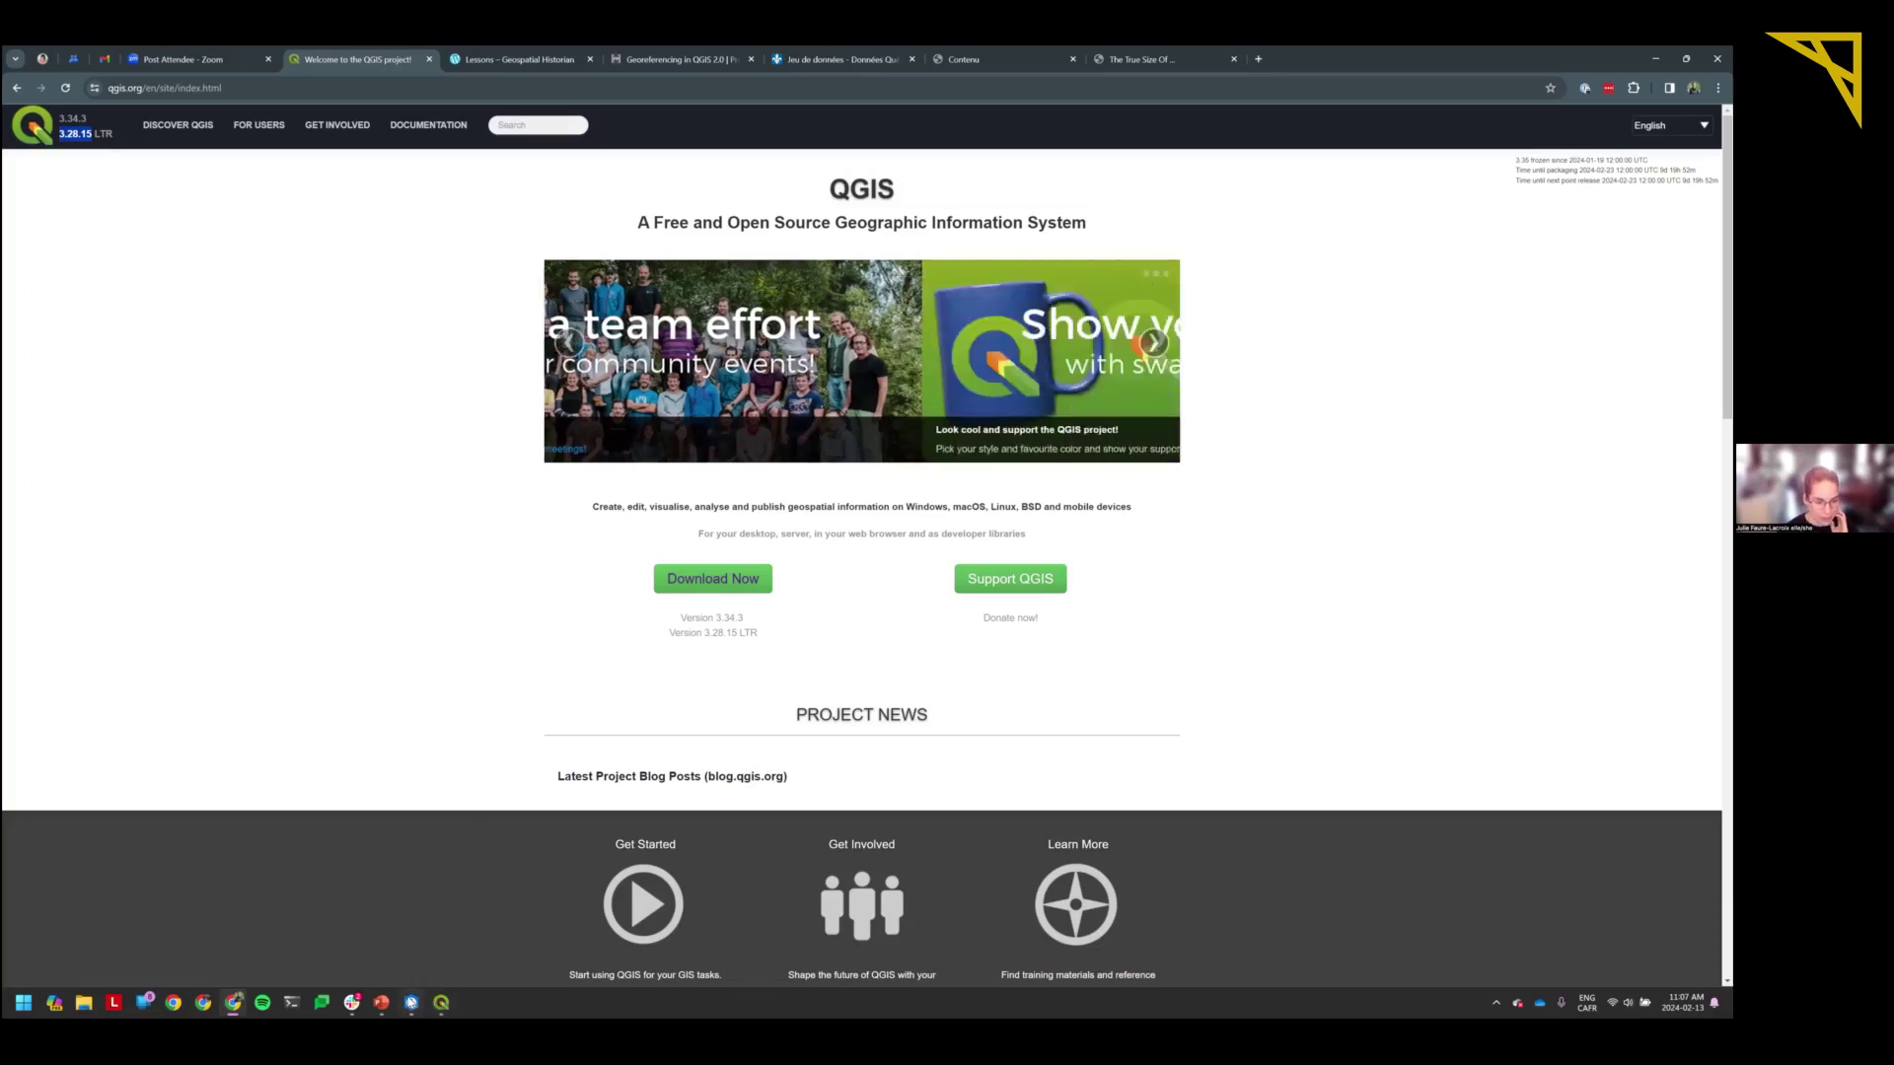
Bring up ArcGIS Pro and QGIS and arrange their windows side by side, with ArcGIS Pro first.
{"action": "left_click", "coordinate": [411, 1004]}
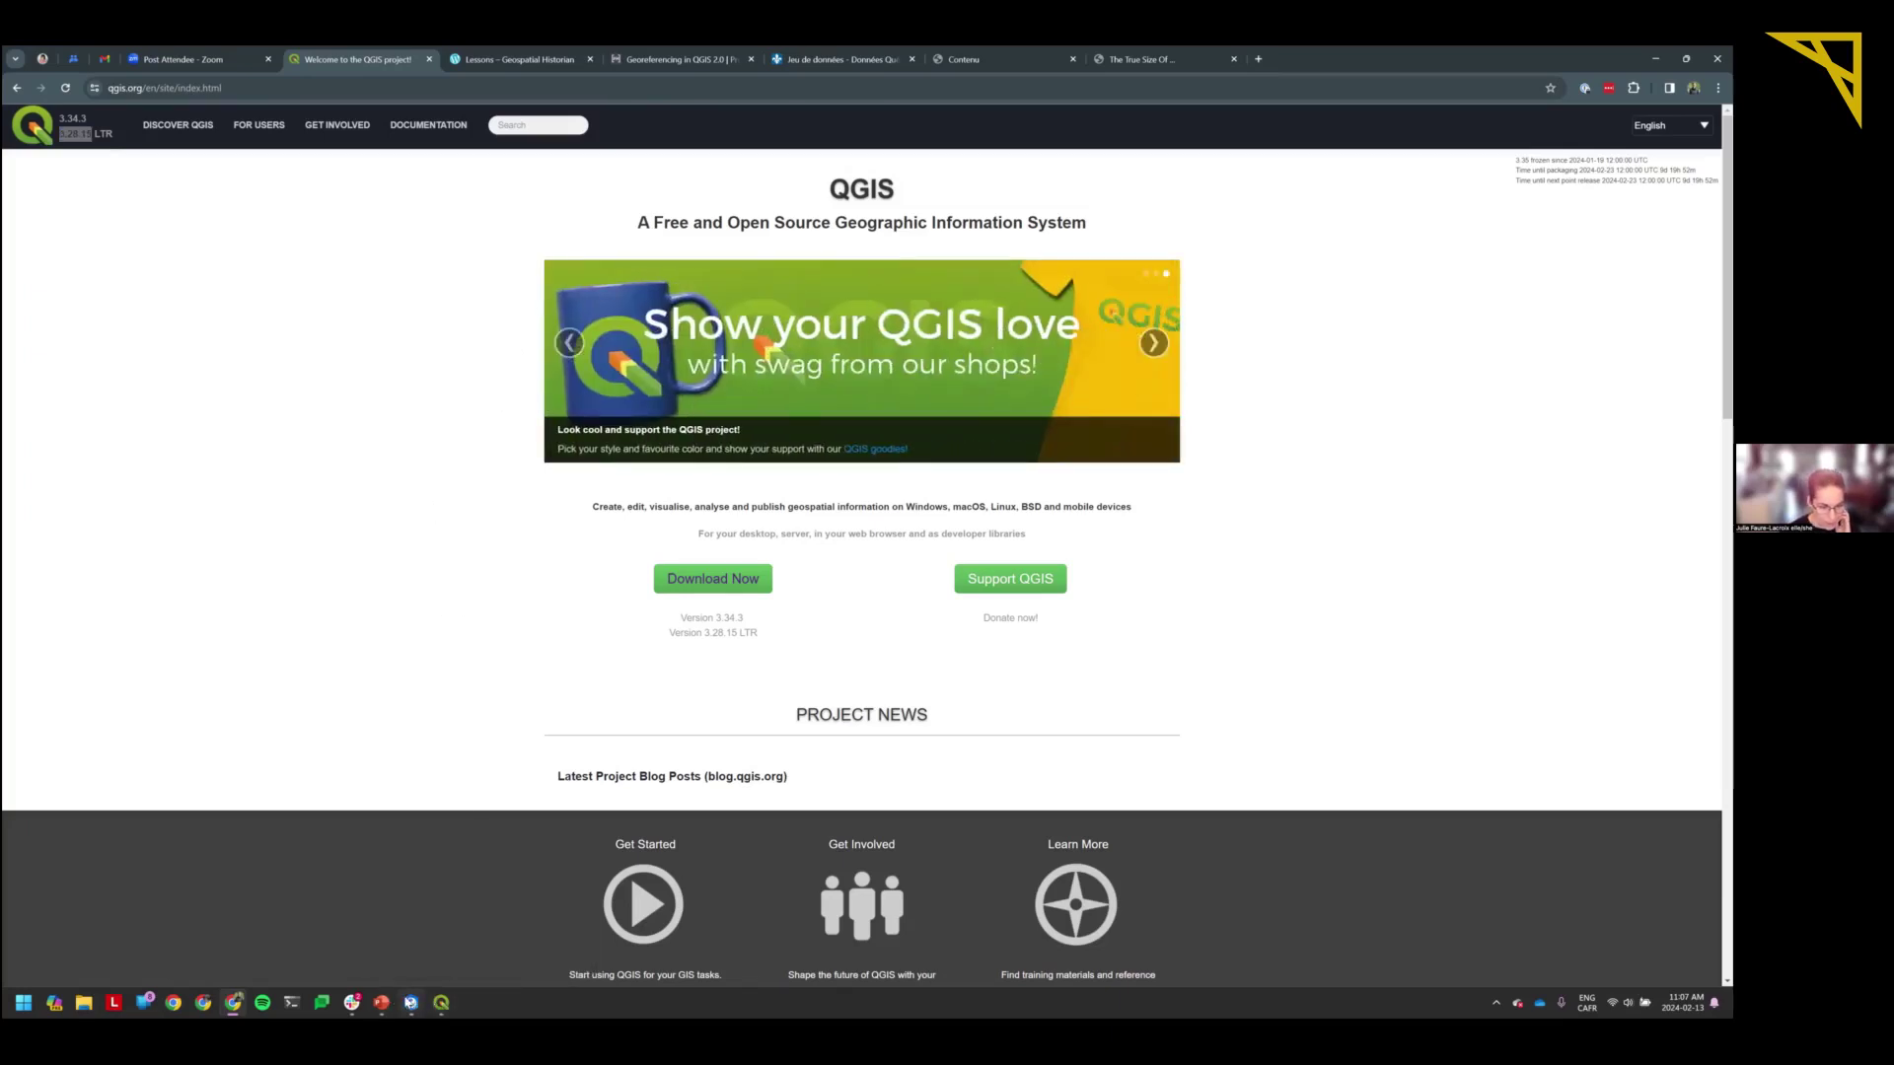
{"action": "left_click", "coordinate": [441, 1004]}
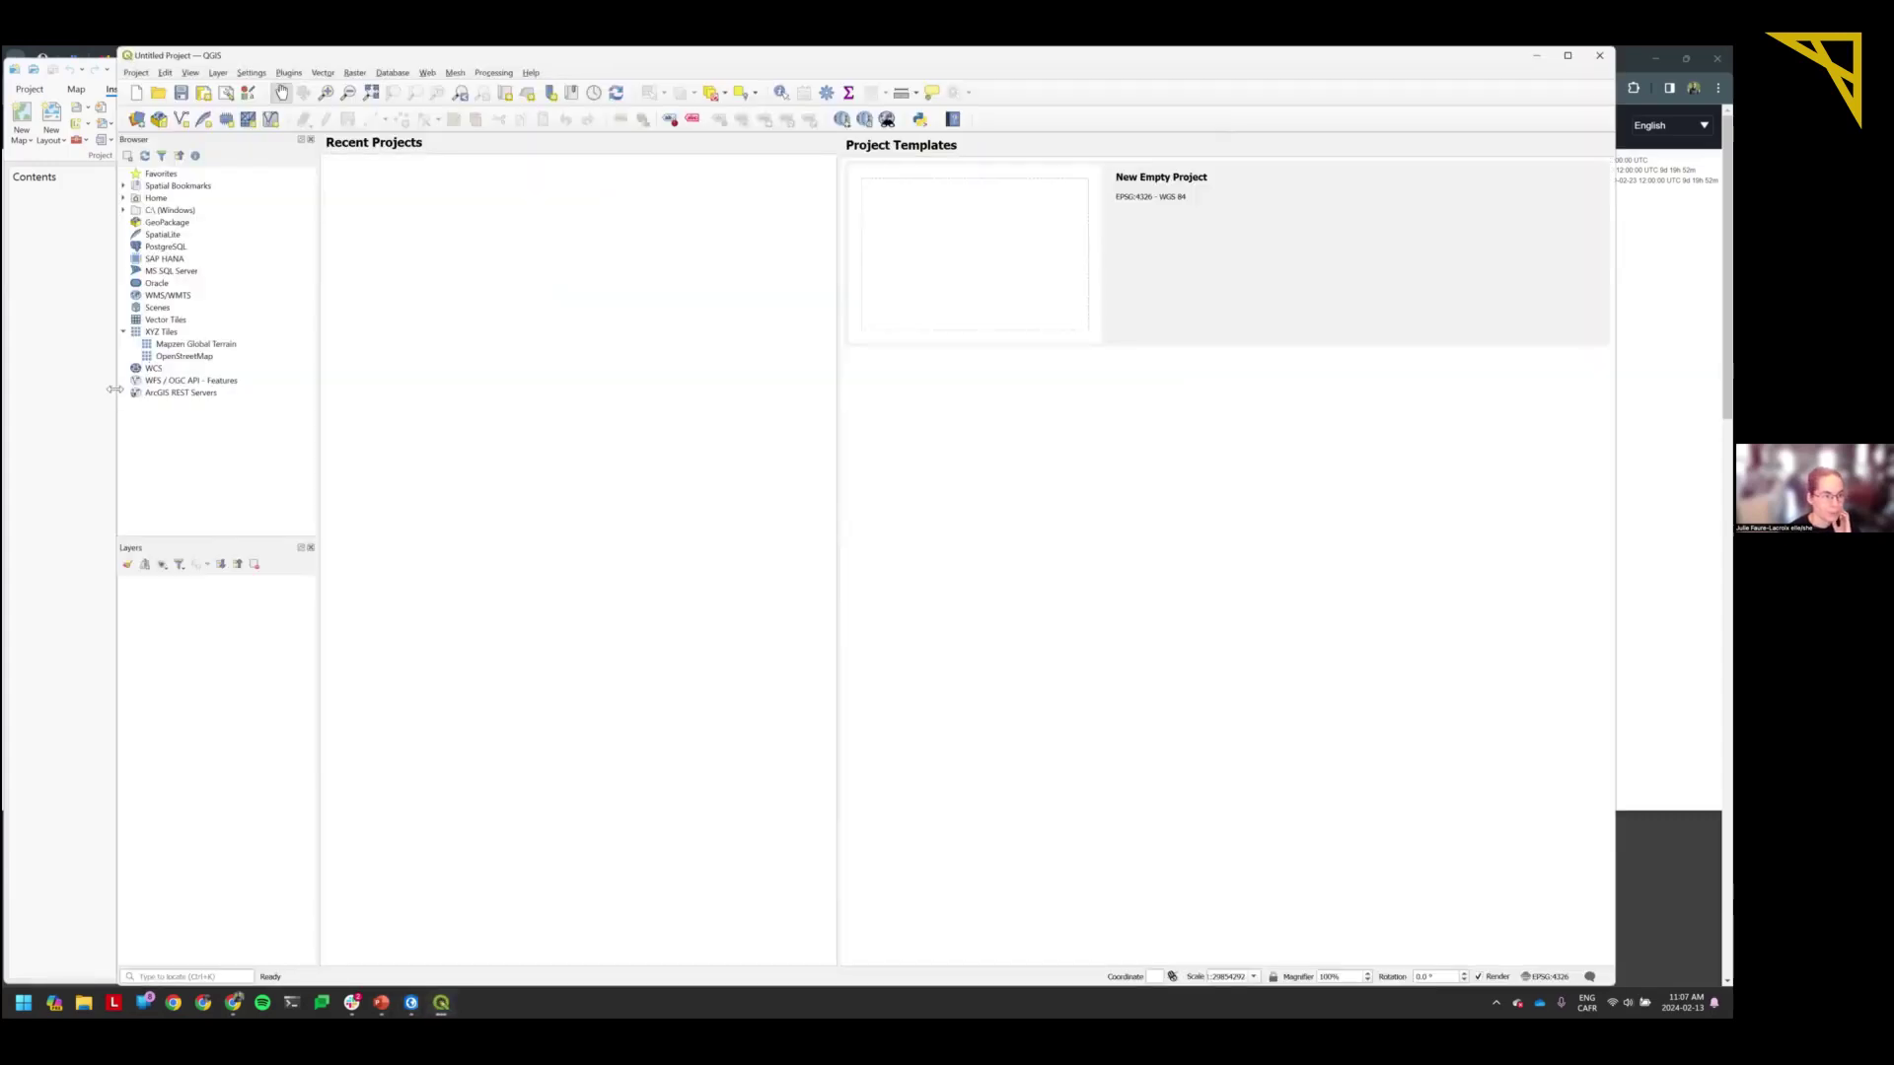
{"action": "left_click_drag", "start_coordinate": [115, 389], "coordinate": [891, 394]}
{"action": "left_click", "coordinate": [823, 69]}
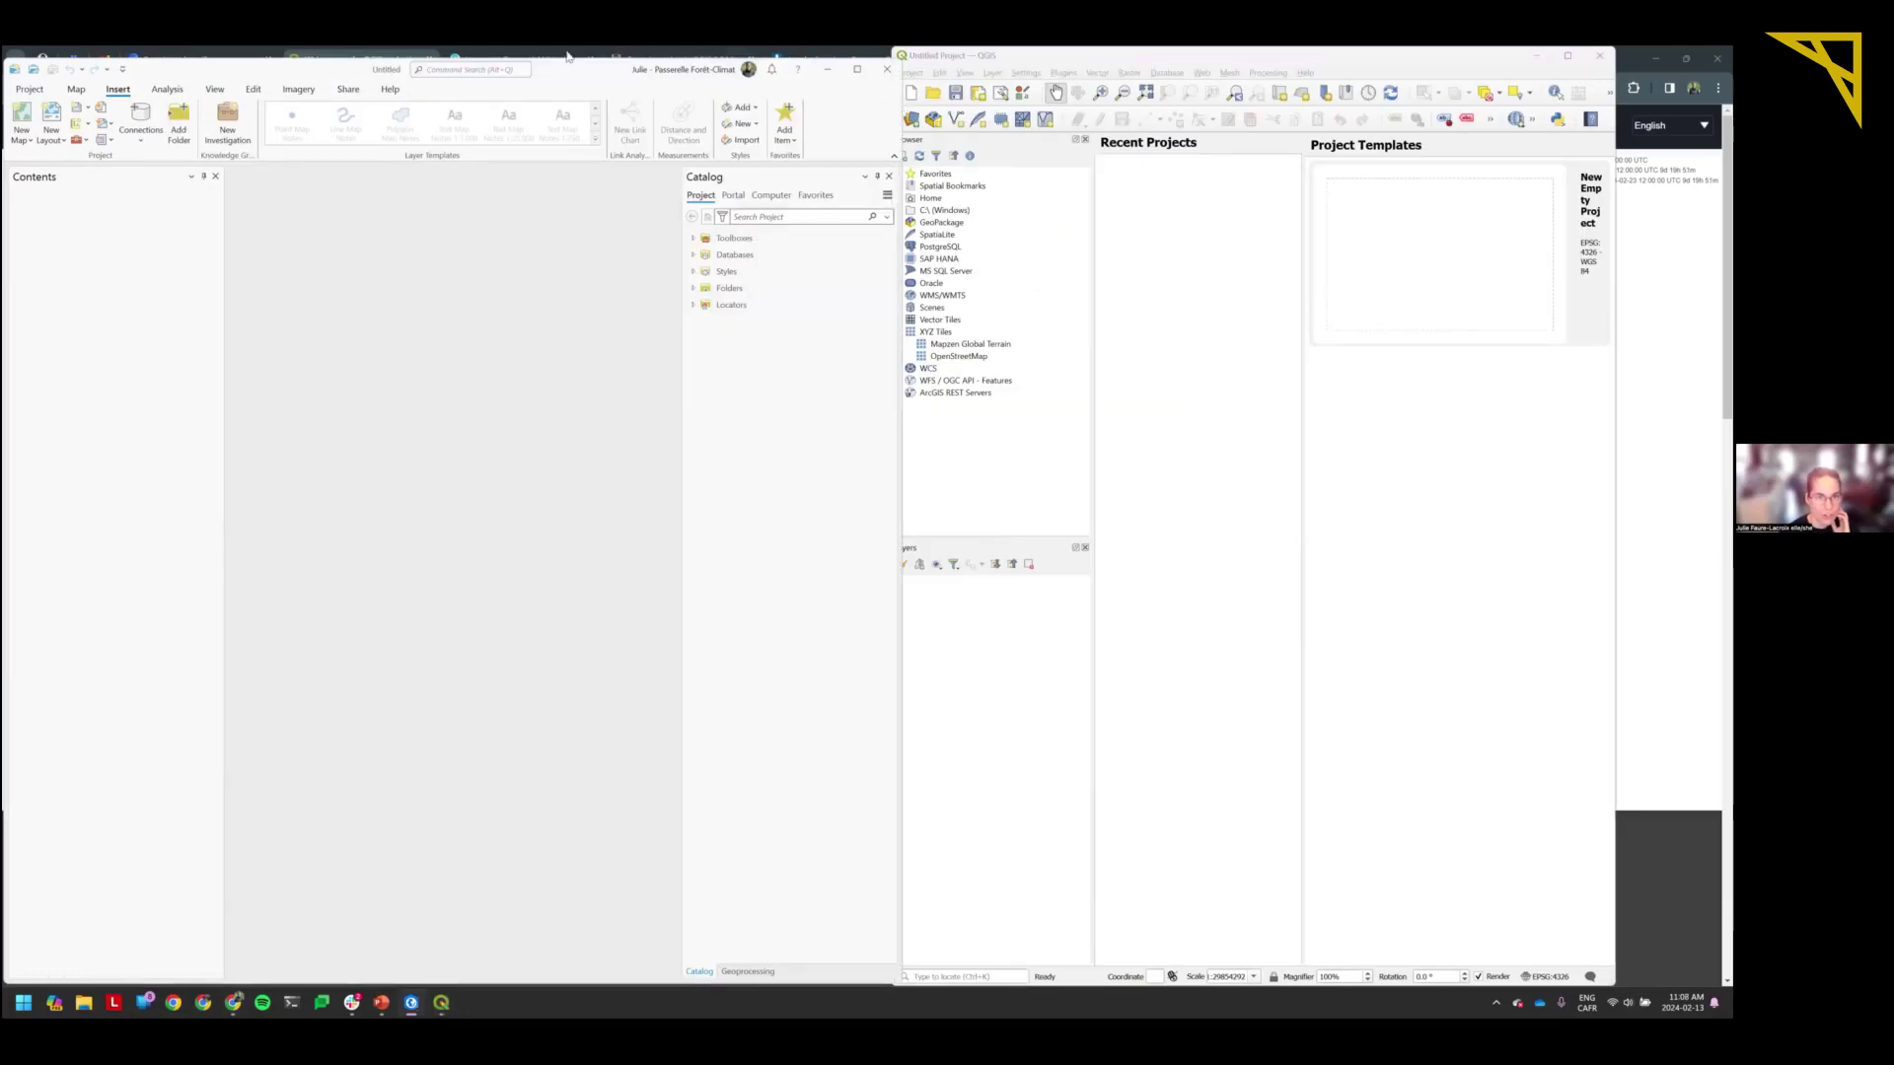
{"action": "left_click_drag", "start_coordinate": [567, 69], "coordinate": [565, 58]}
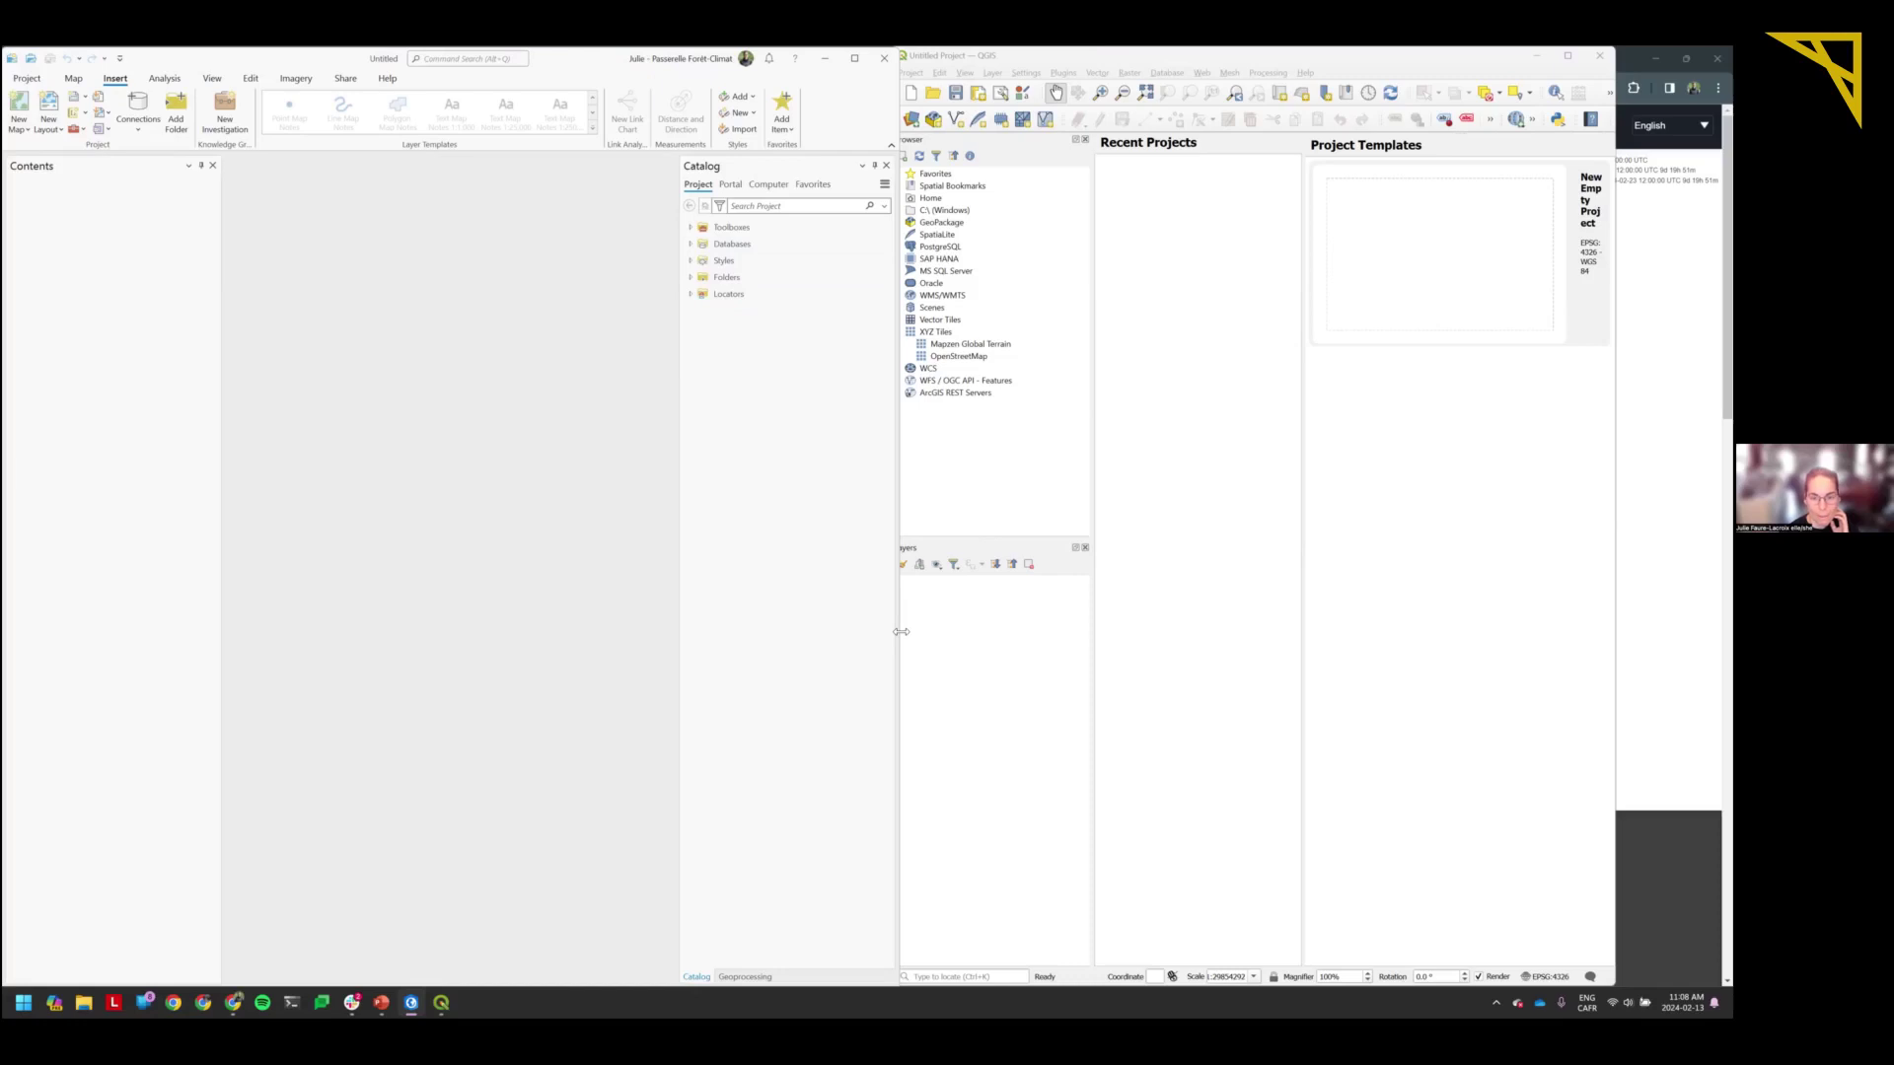
{"action": "left_click_drag", "start_coordinate": [900, 632], "coordinate": [893, 633]}
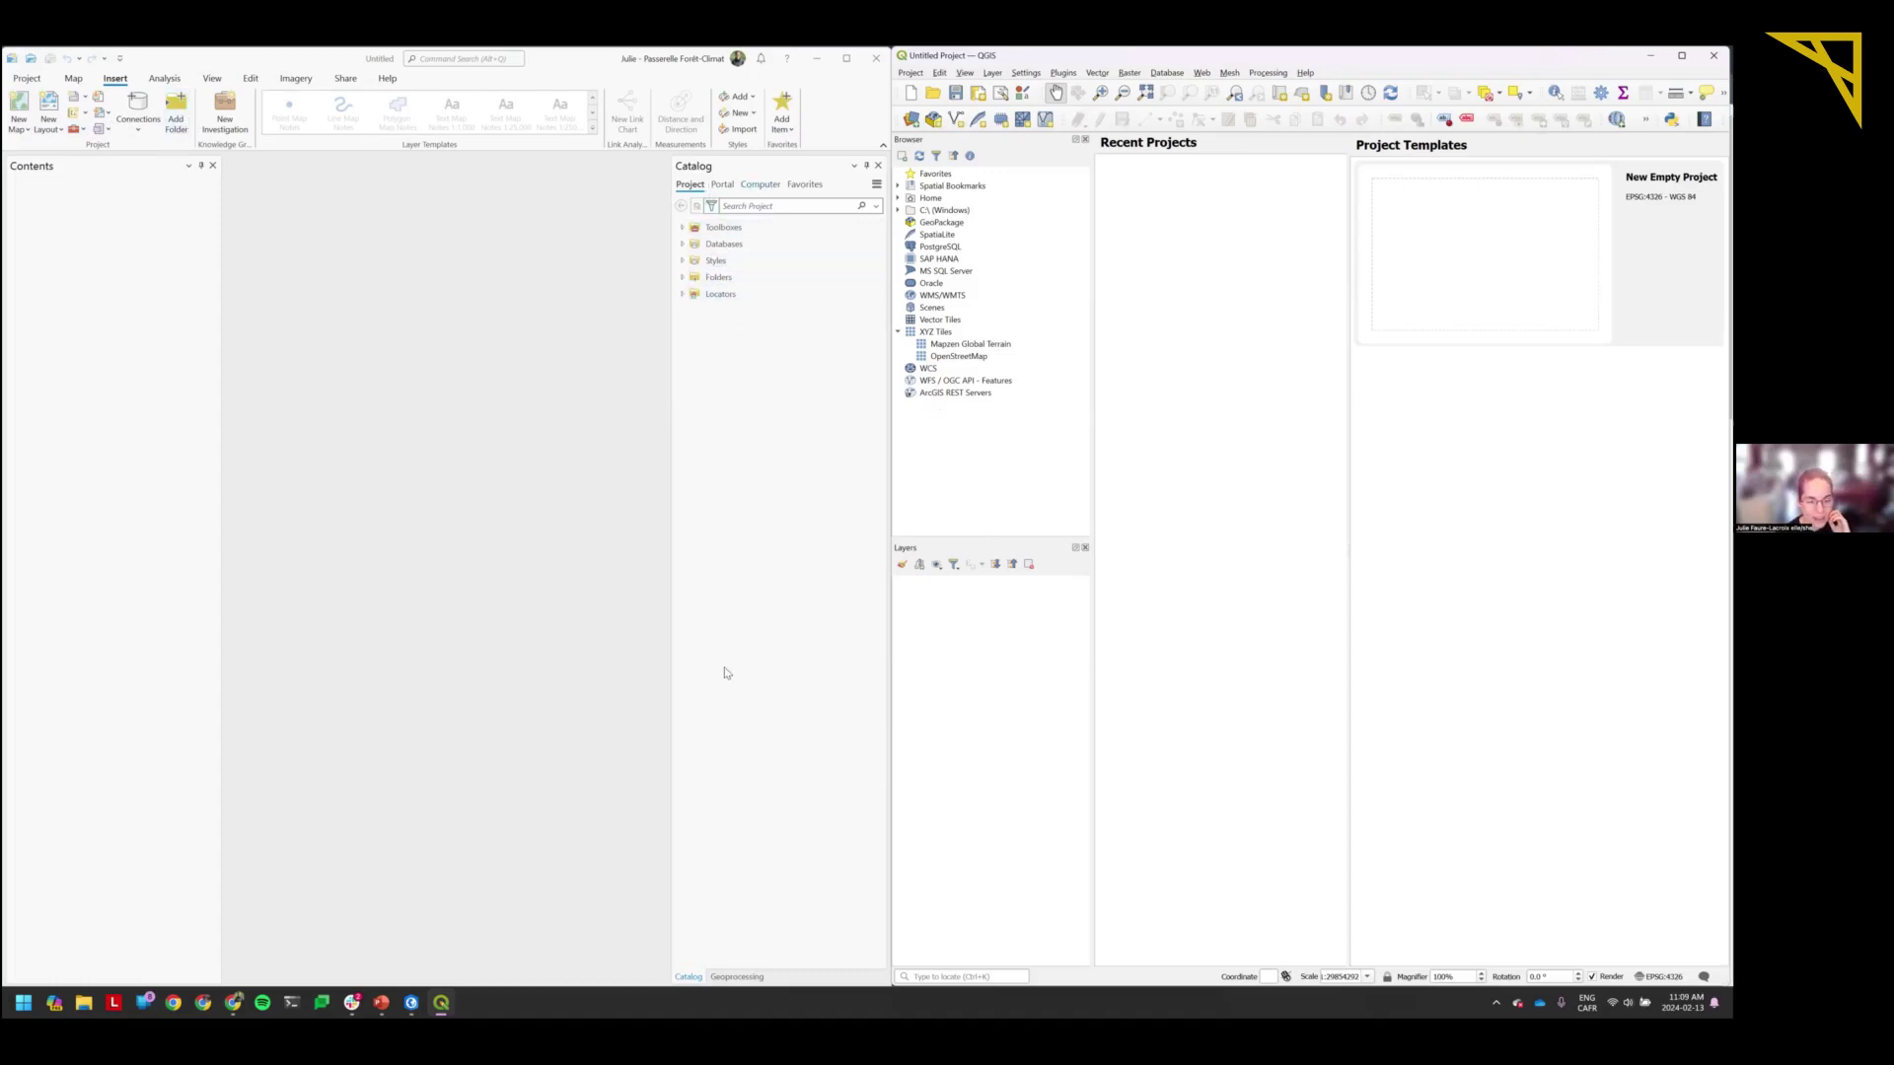
Search the ArcGIS Pro geoprocessing tools for "raster" and look through the matching tools.
{"action": "left_click", "coordinate": [738, 976]}
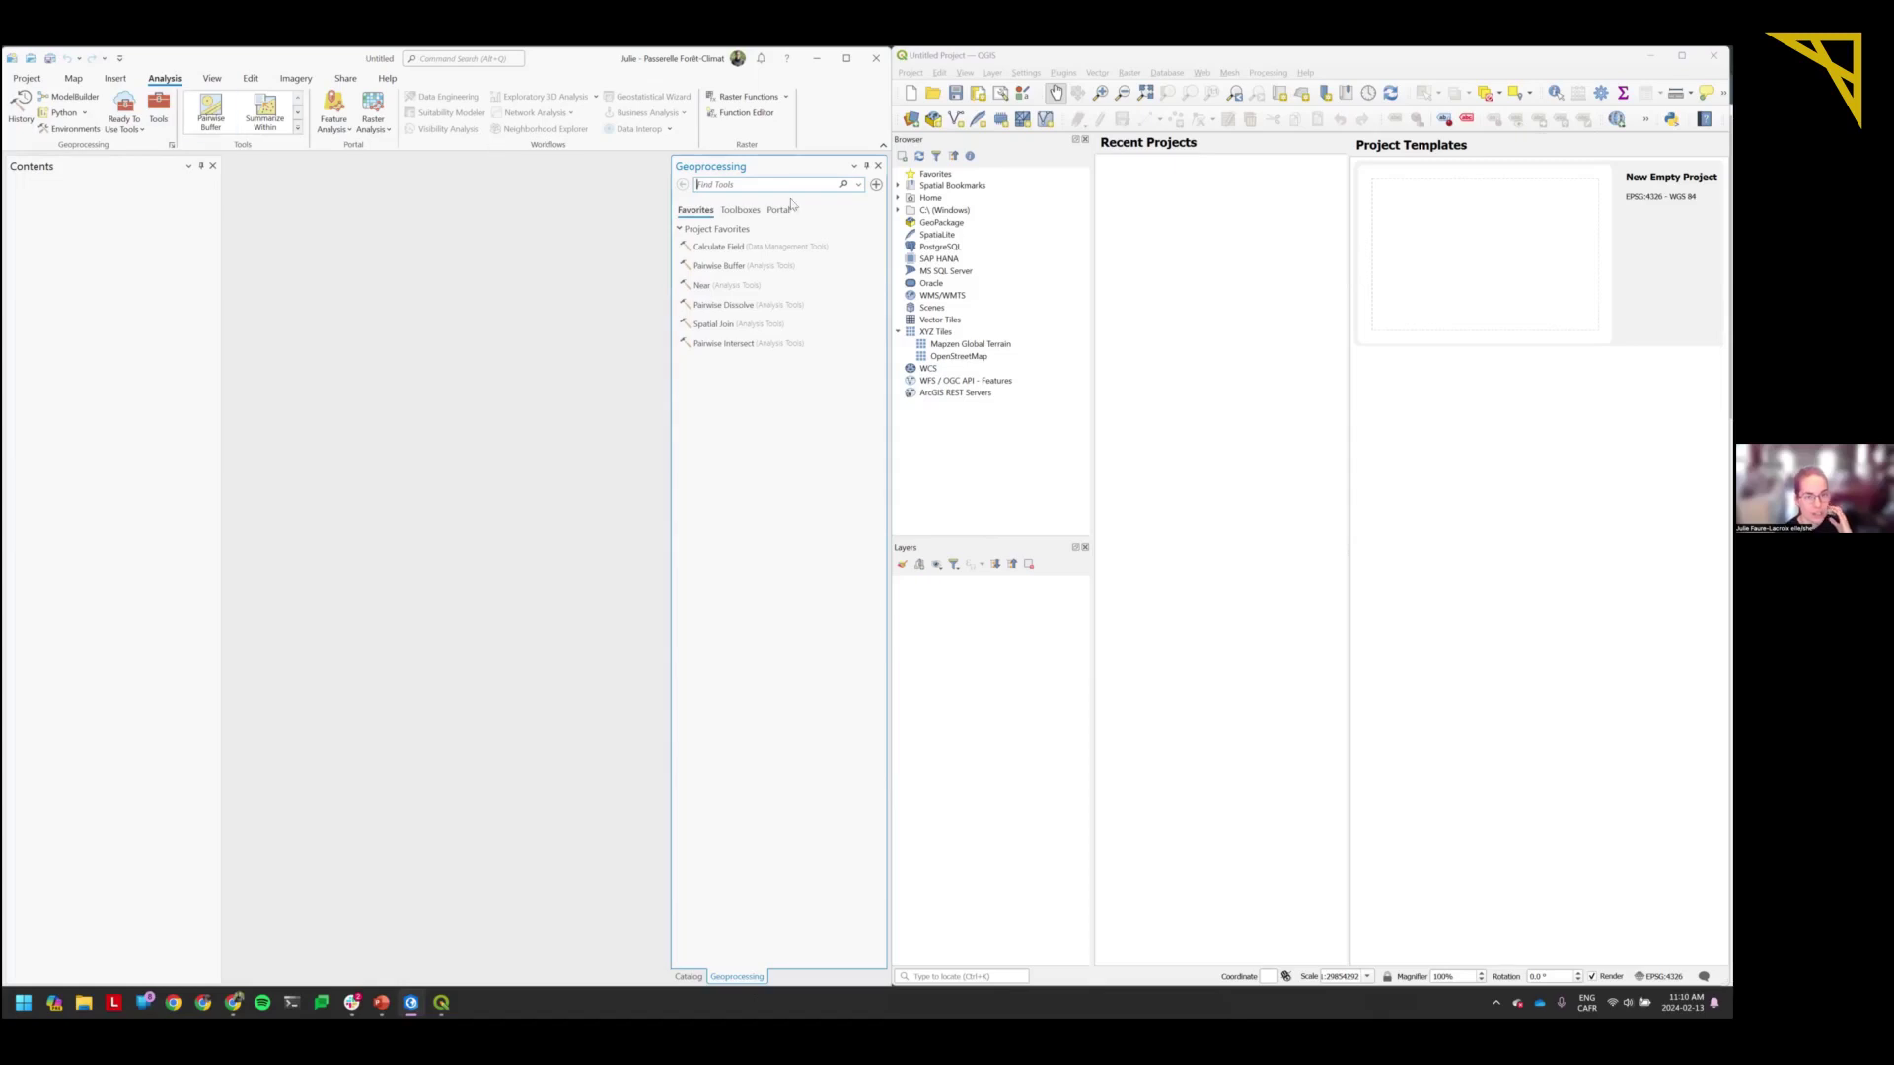
{"action": "type", "text": "raster"}
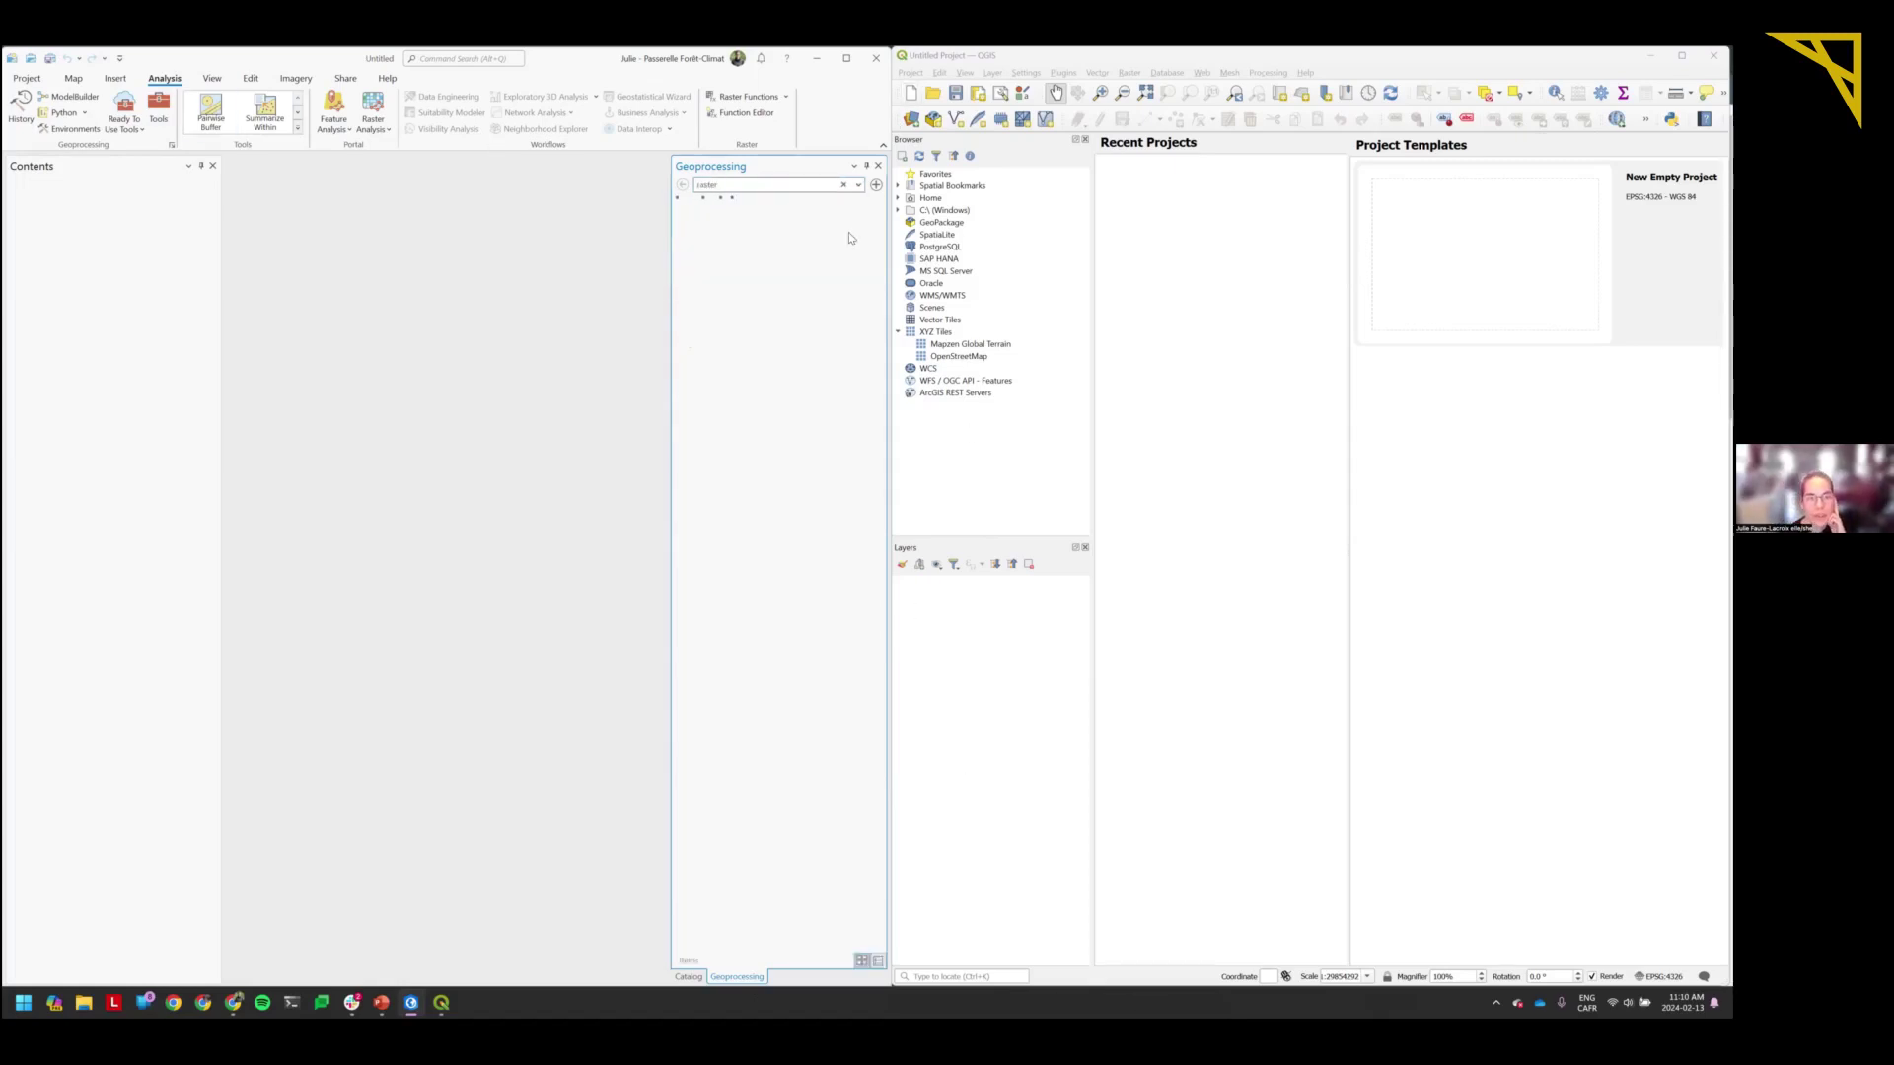
{"action": "scroll", "coordinate": [843, 245], "scroll_direction": "down", "scroll_amount": 6}
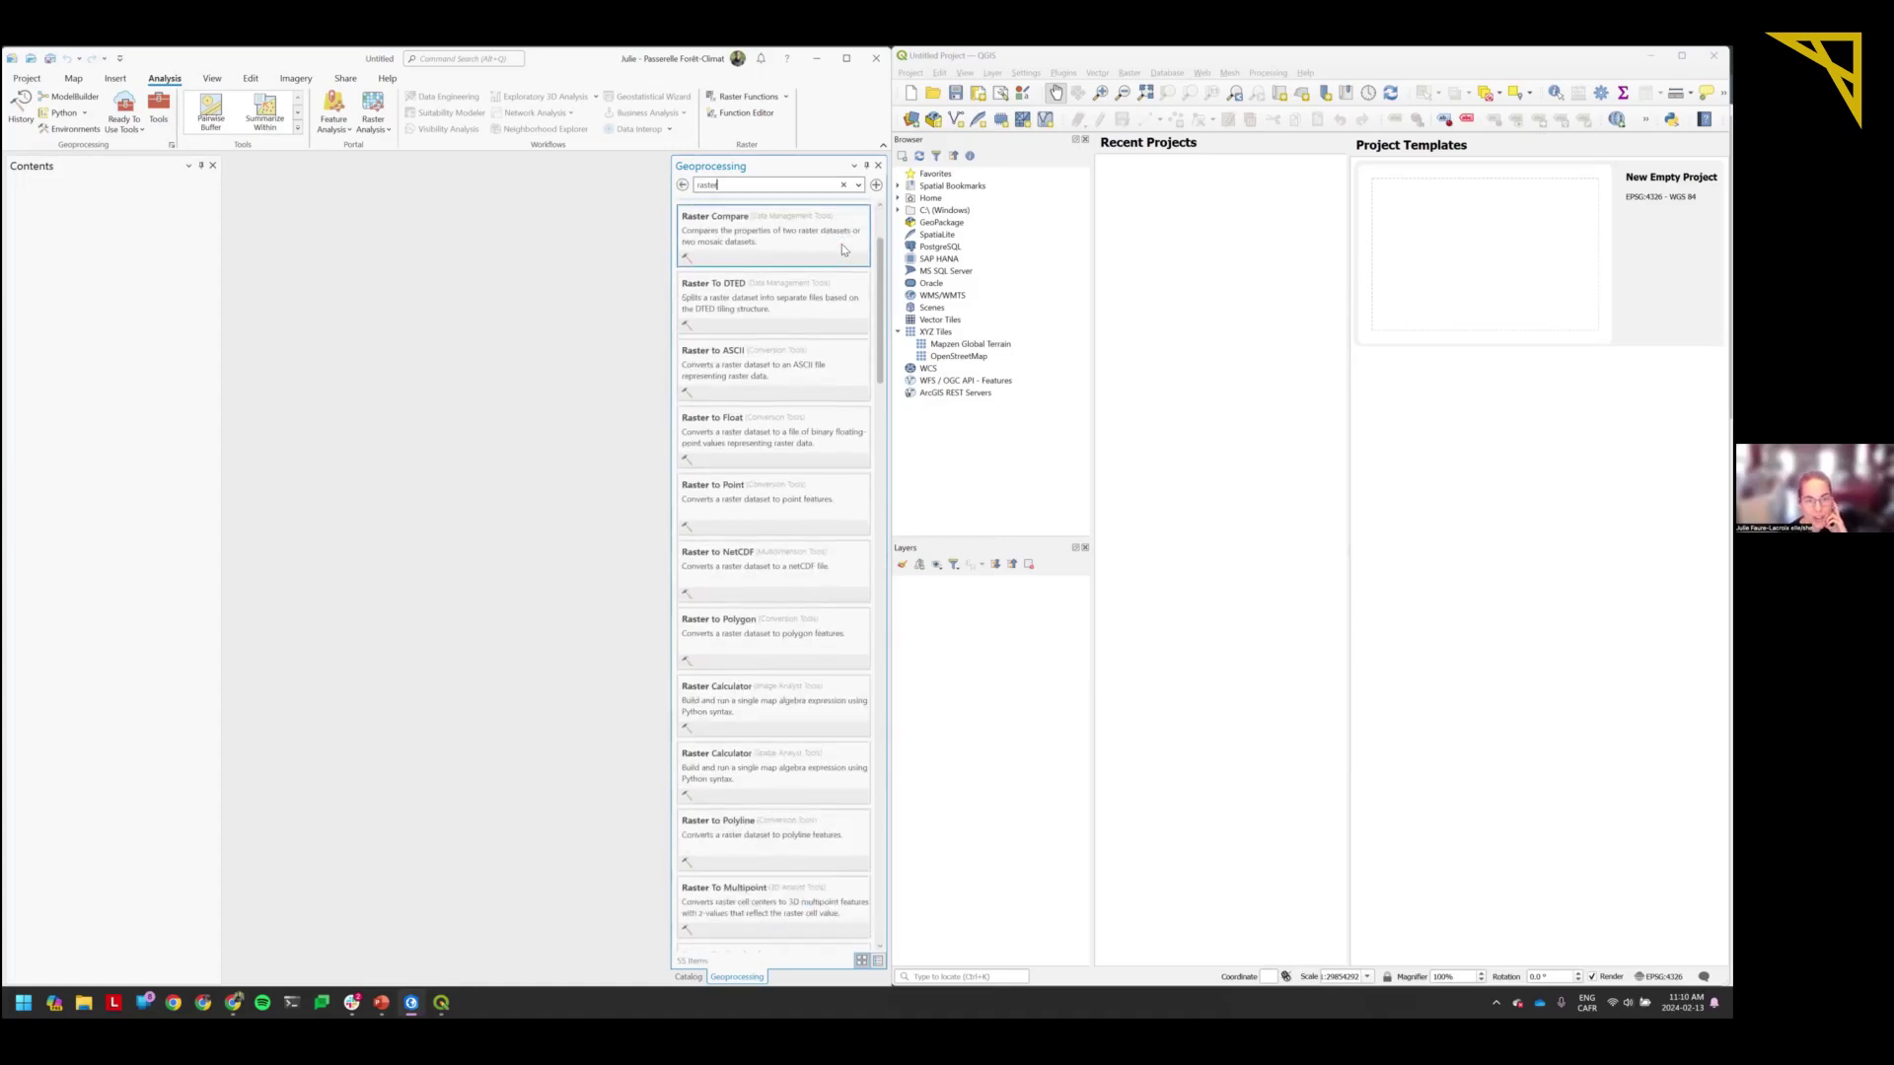
{"action": "scroll", "coordinate": [847, 251], "scroll_direction": "down", "scroll_amount": 10}
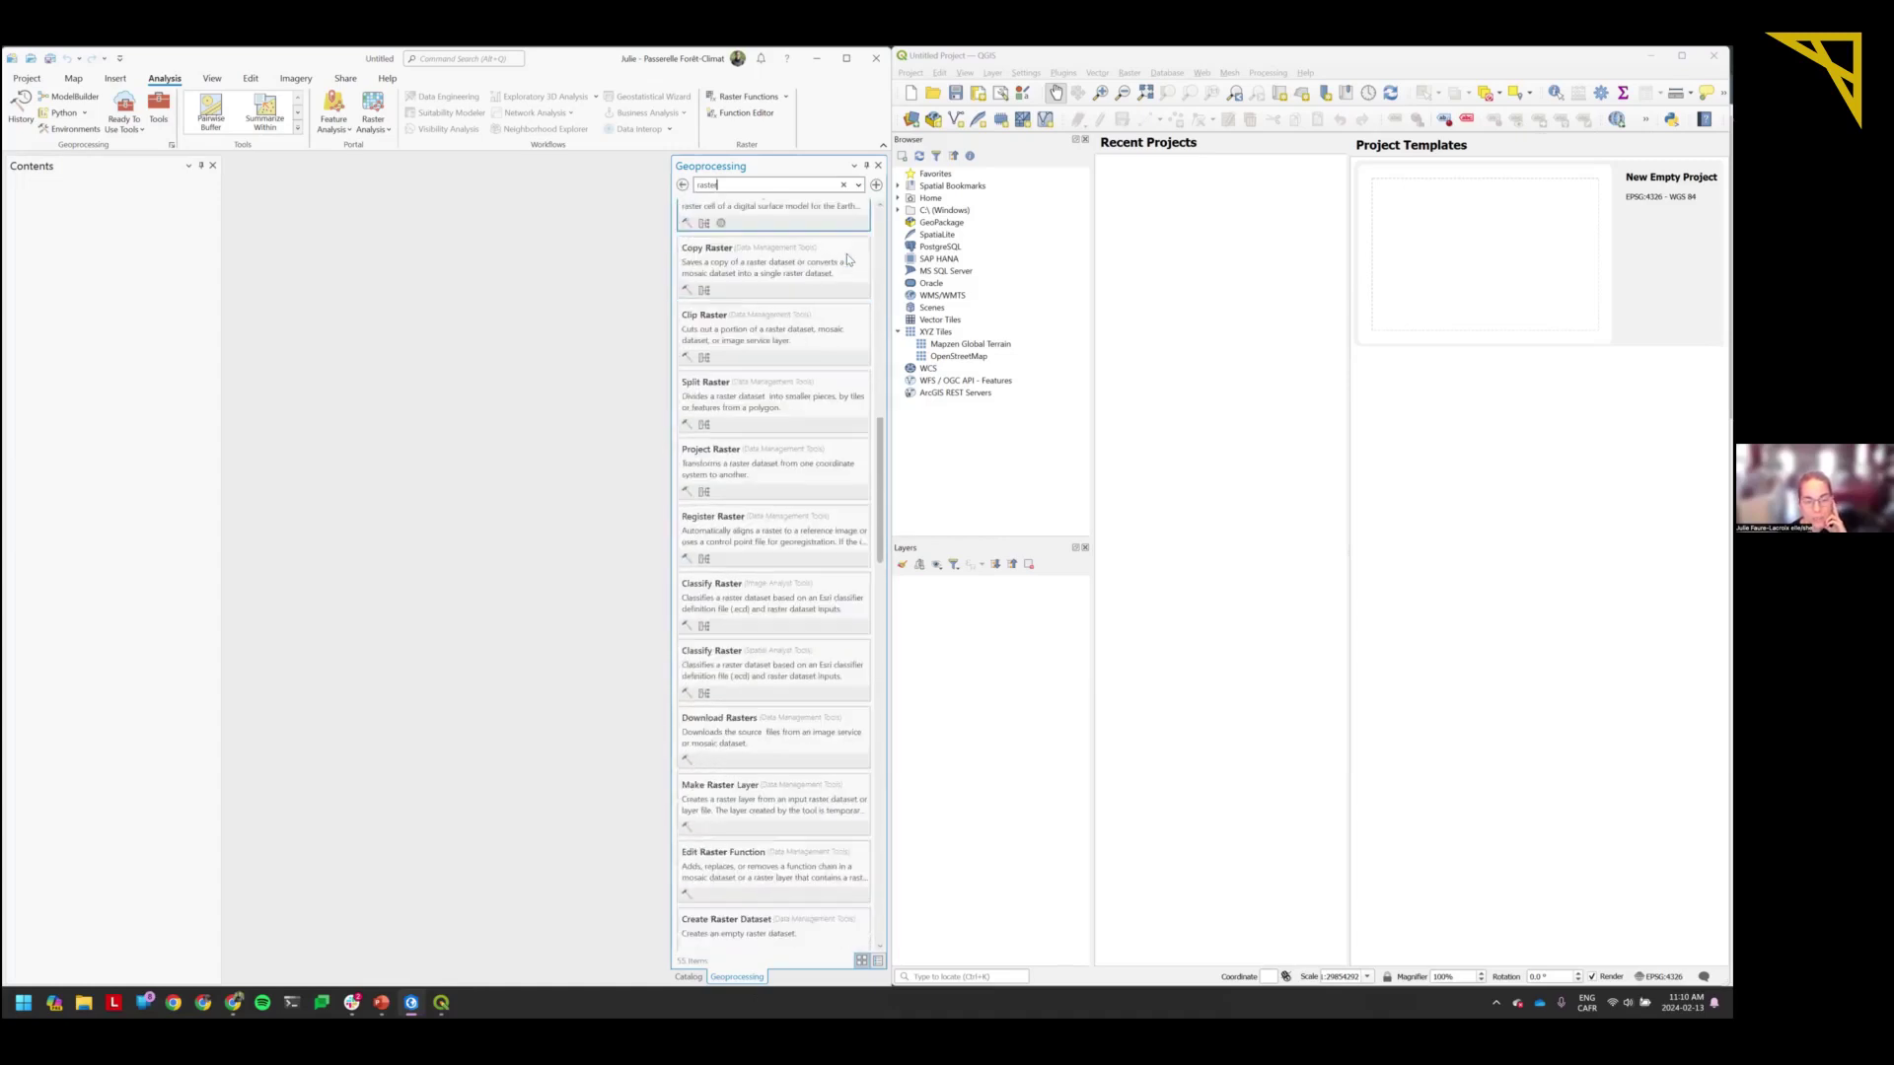
{"action": "scroll", "coordinate": [848, 267], "scroll_direction": "down", "scroll_amount": 9}
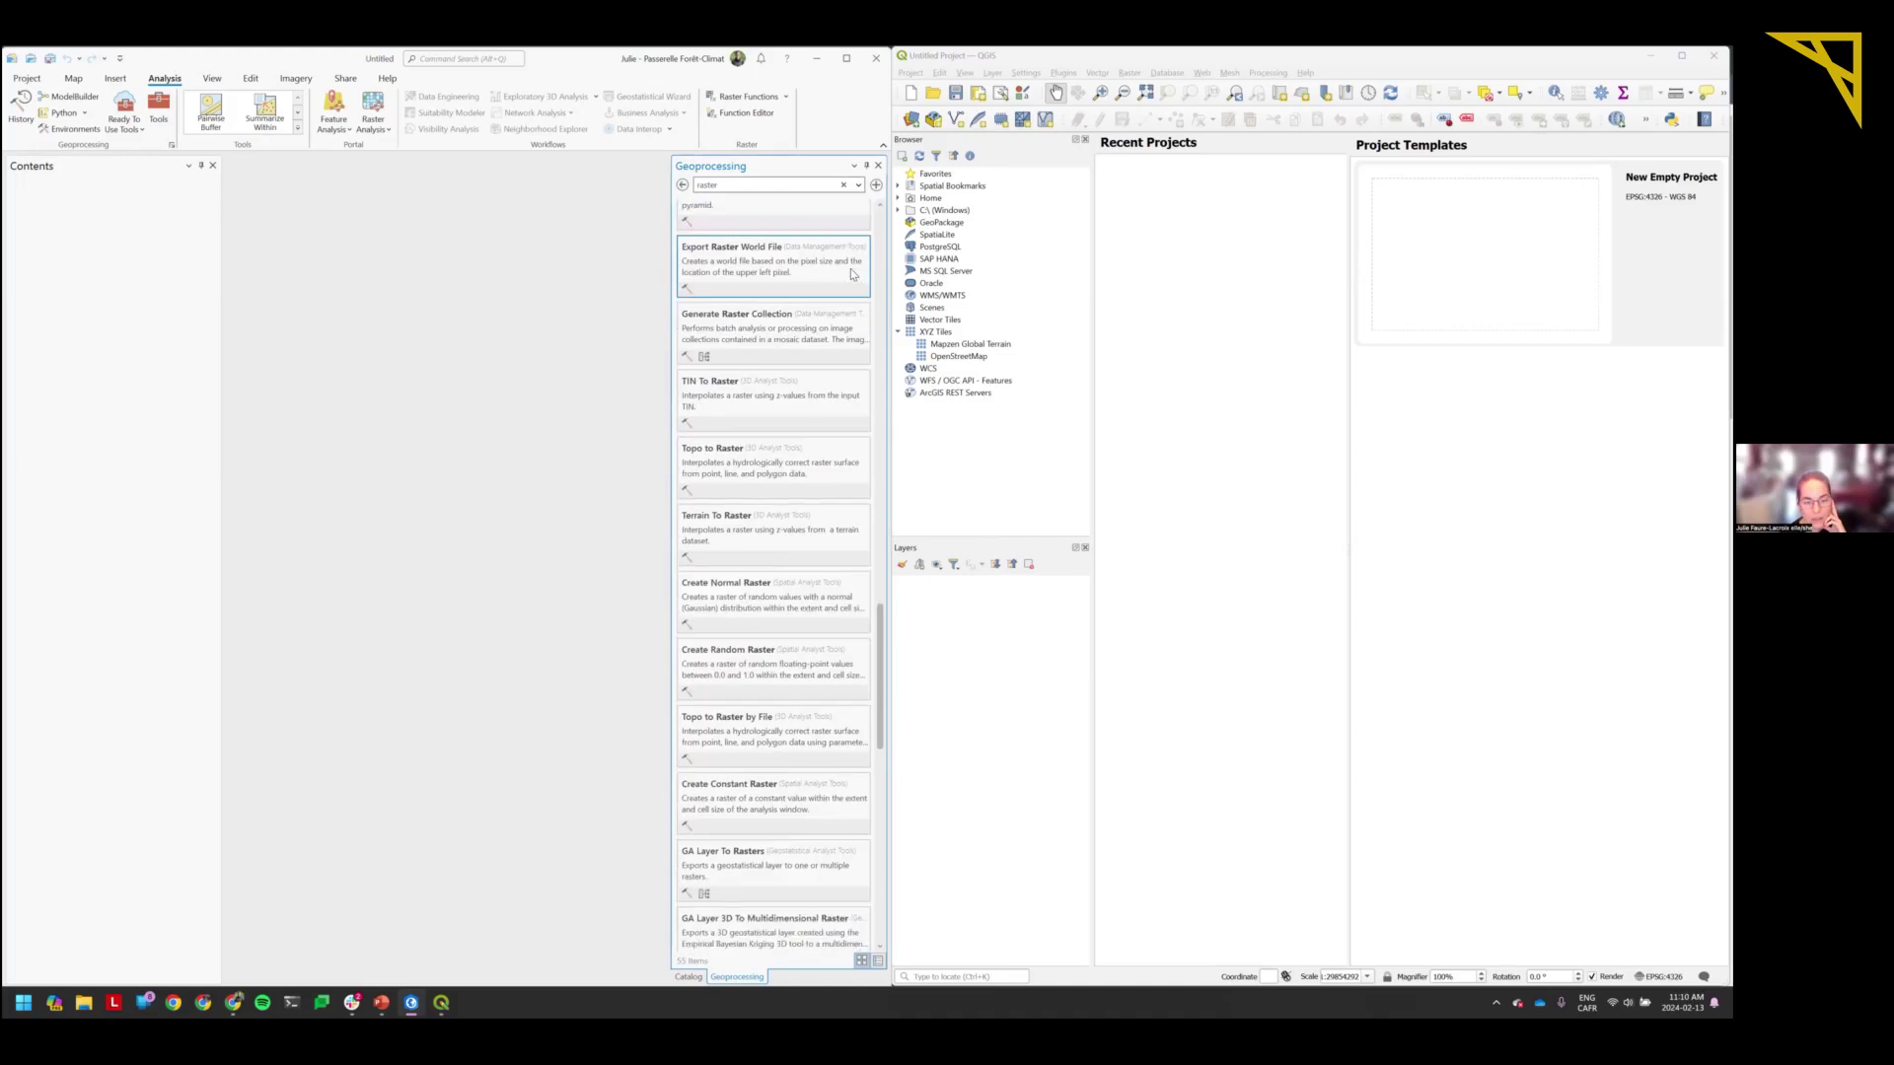
{"action": "scroll", "coordinate": [827, 389], "scroll_direction": "up", "scroll_amount": 4}
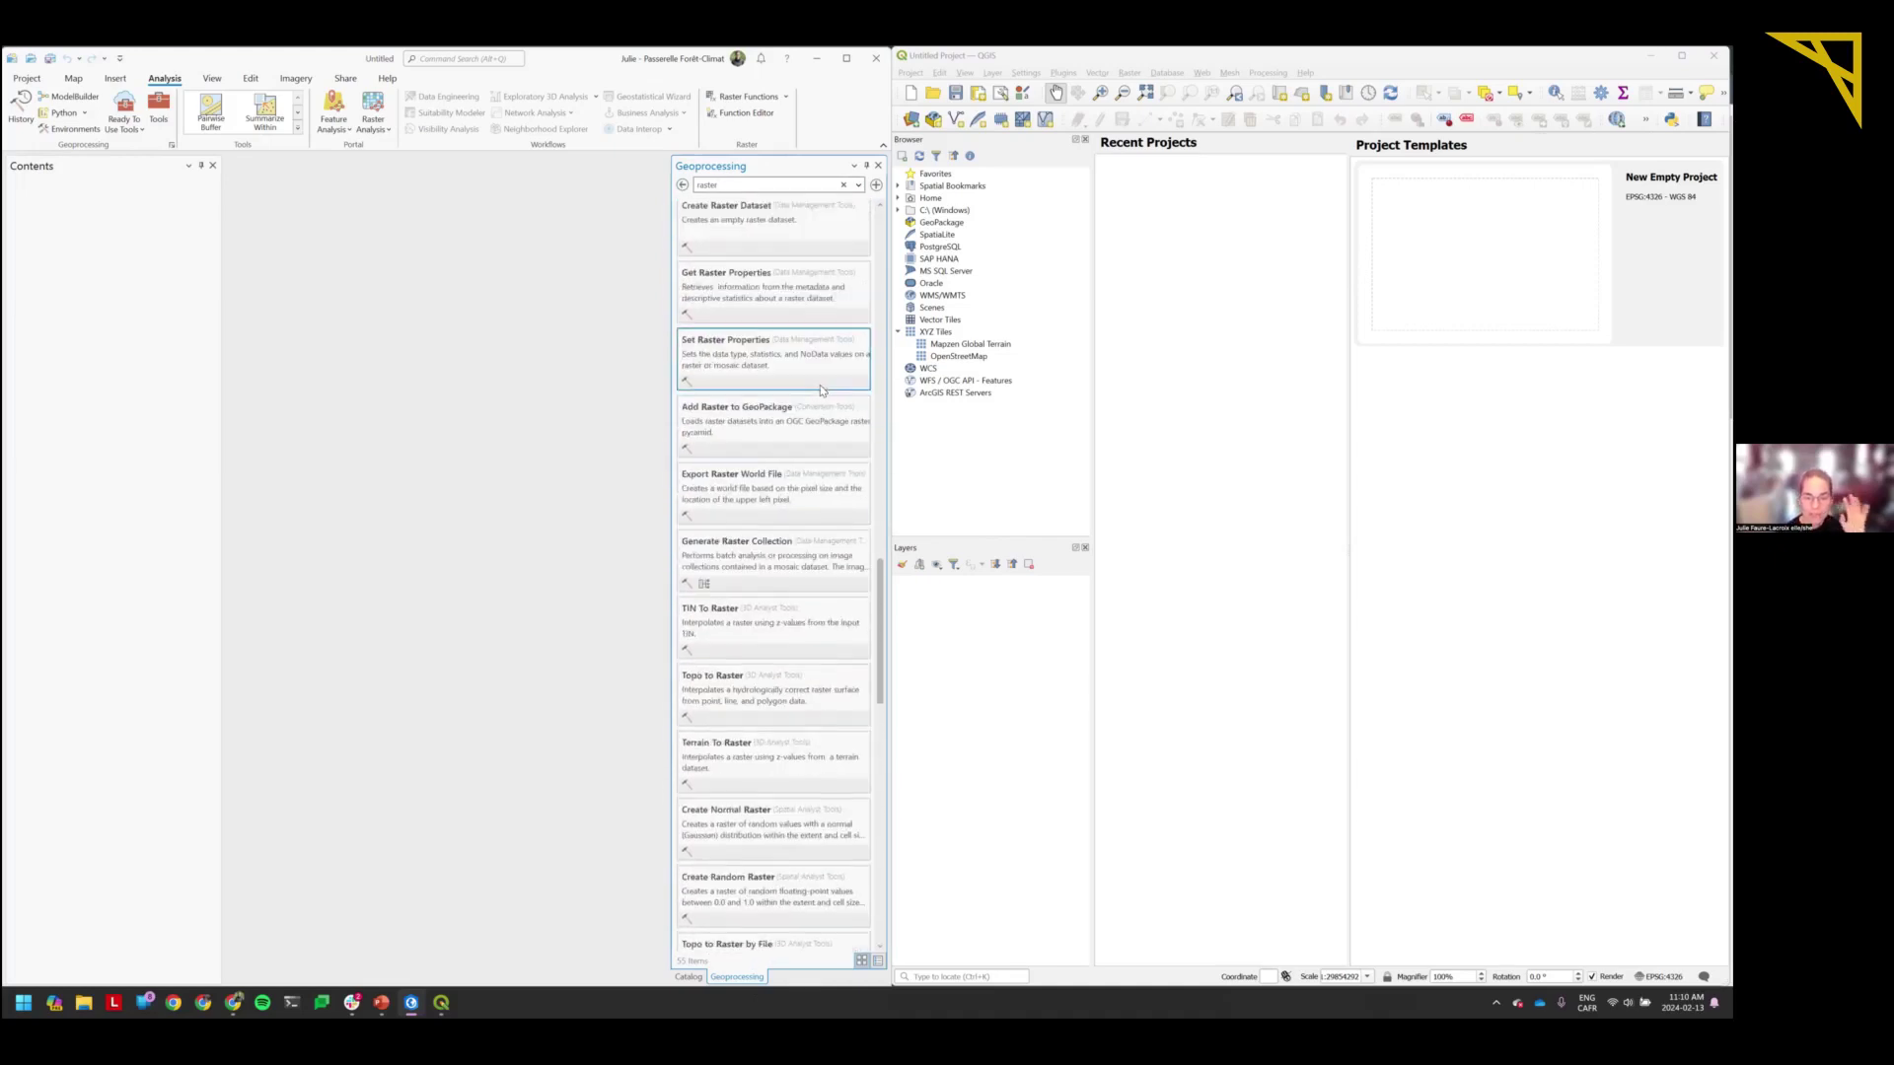
{"action": "scroll", "coordinate": [826, 389], "scroll_direction": "up", "scroll_amount": 3}
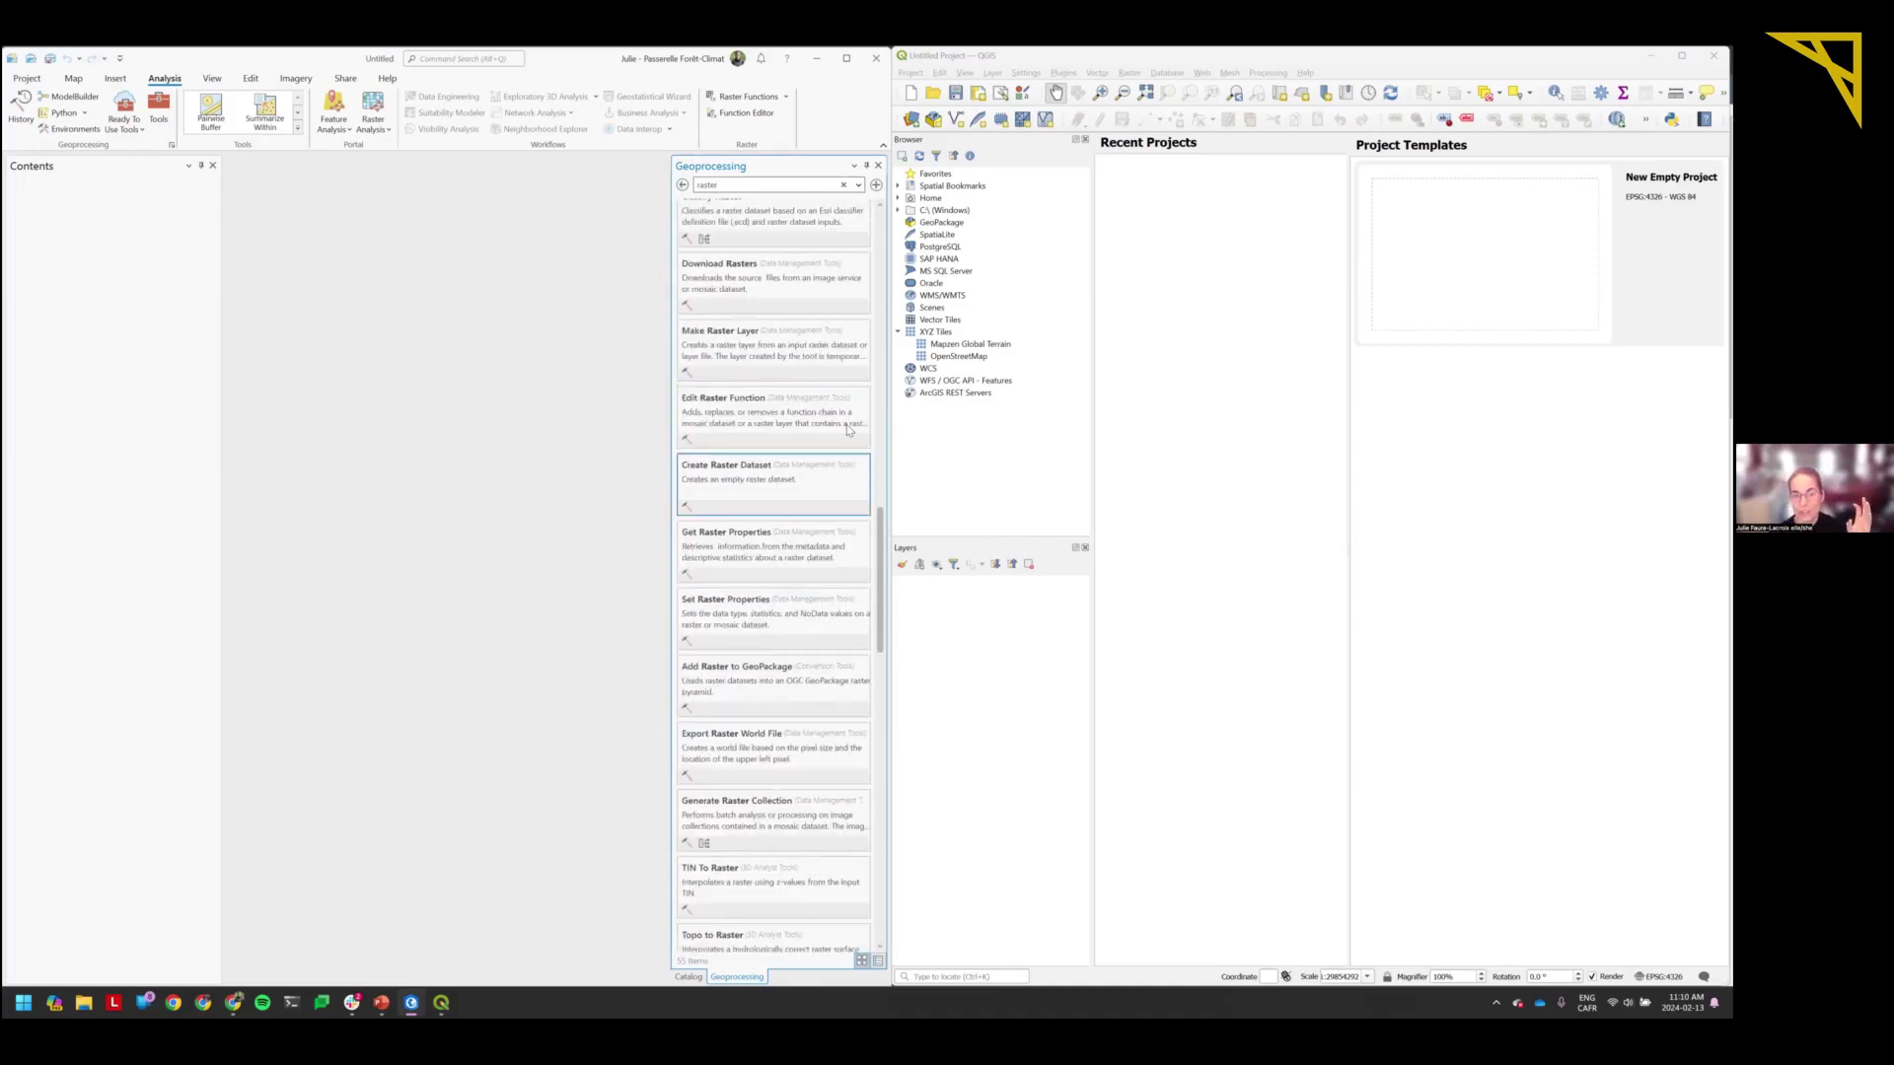
{"action": "scroll", "coordinate": [884, 424], "scroll_direction": "up", "scroll_amount": 15}
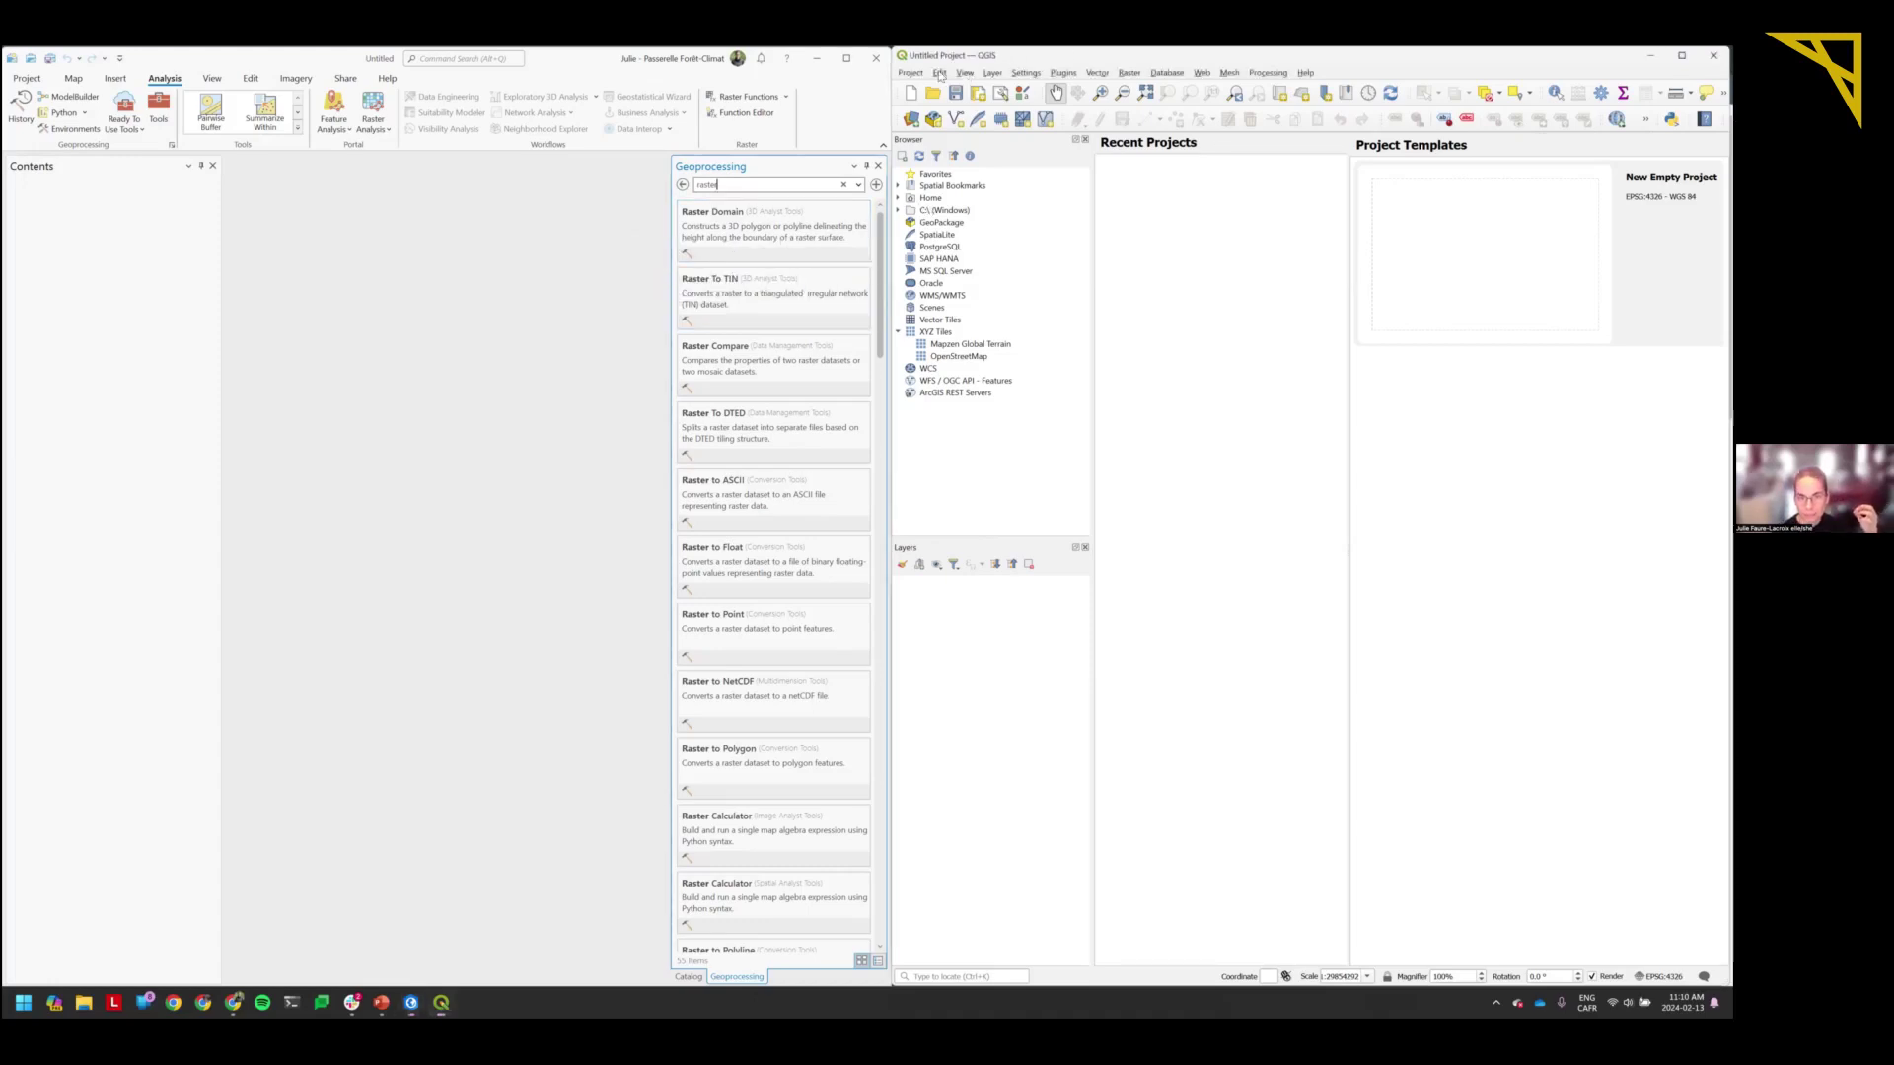
Open the QGIS plugin manager and view the details of several plugins that are not installed, such as AcATaMa and Actions for relations.
{"action": "left_click", "coordinate": [1063, 73]}
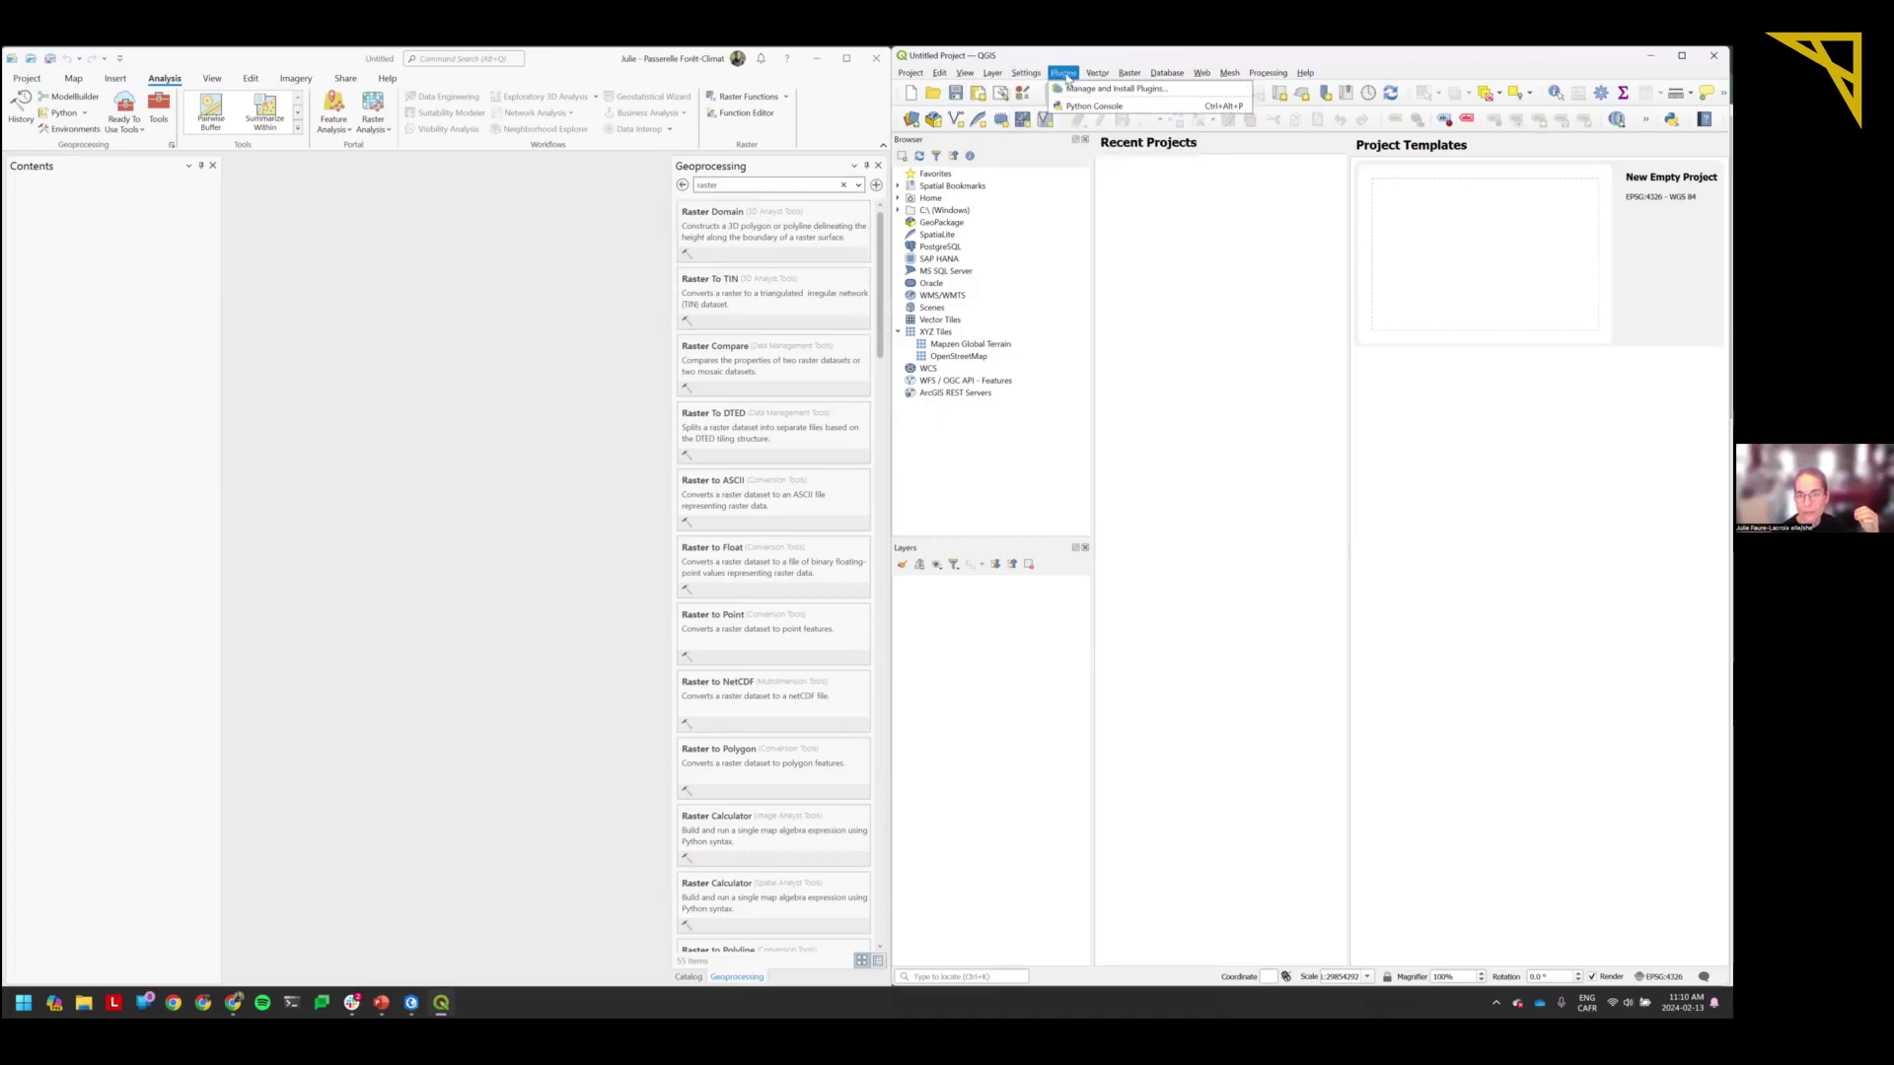
{"action": "left_click", "coordinate": [1093, 94]}
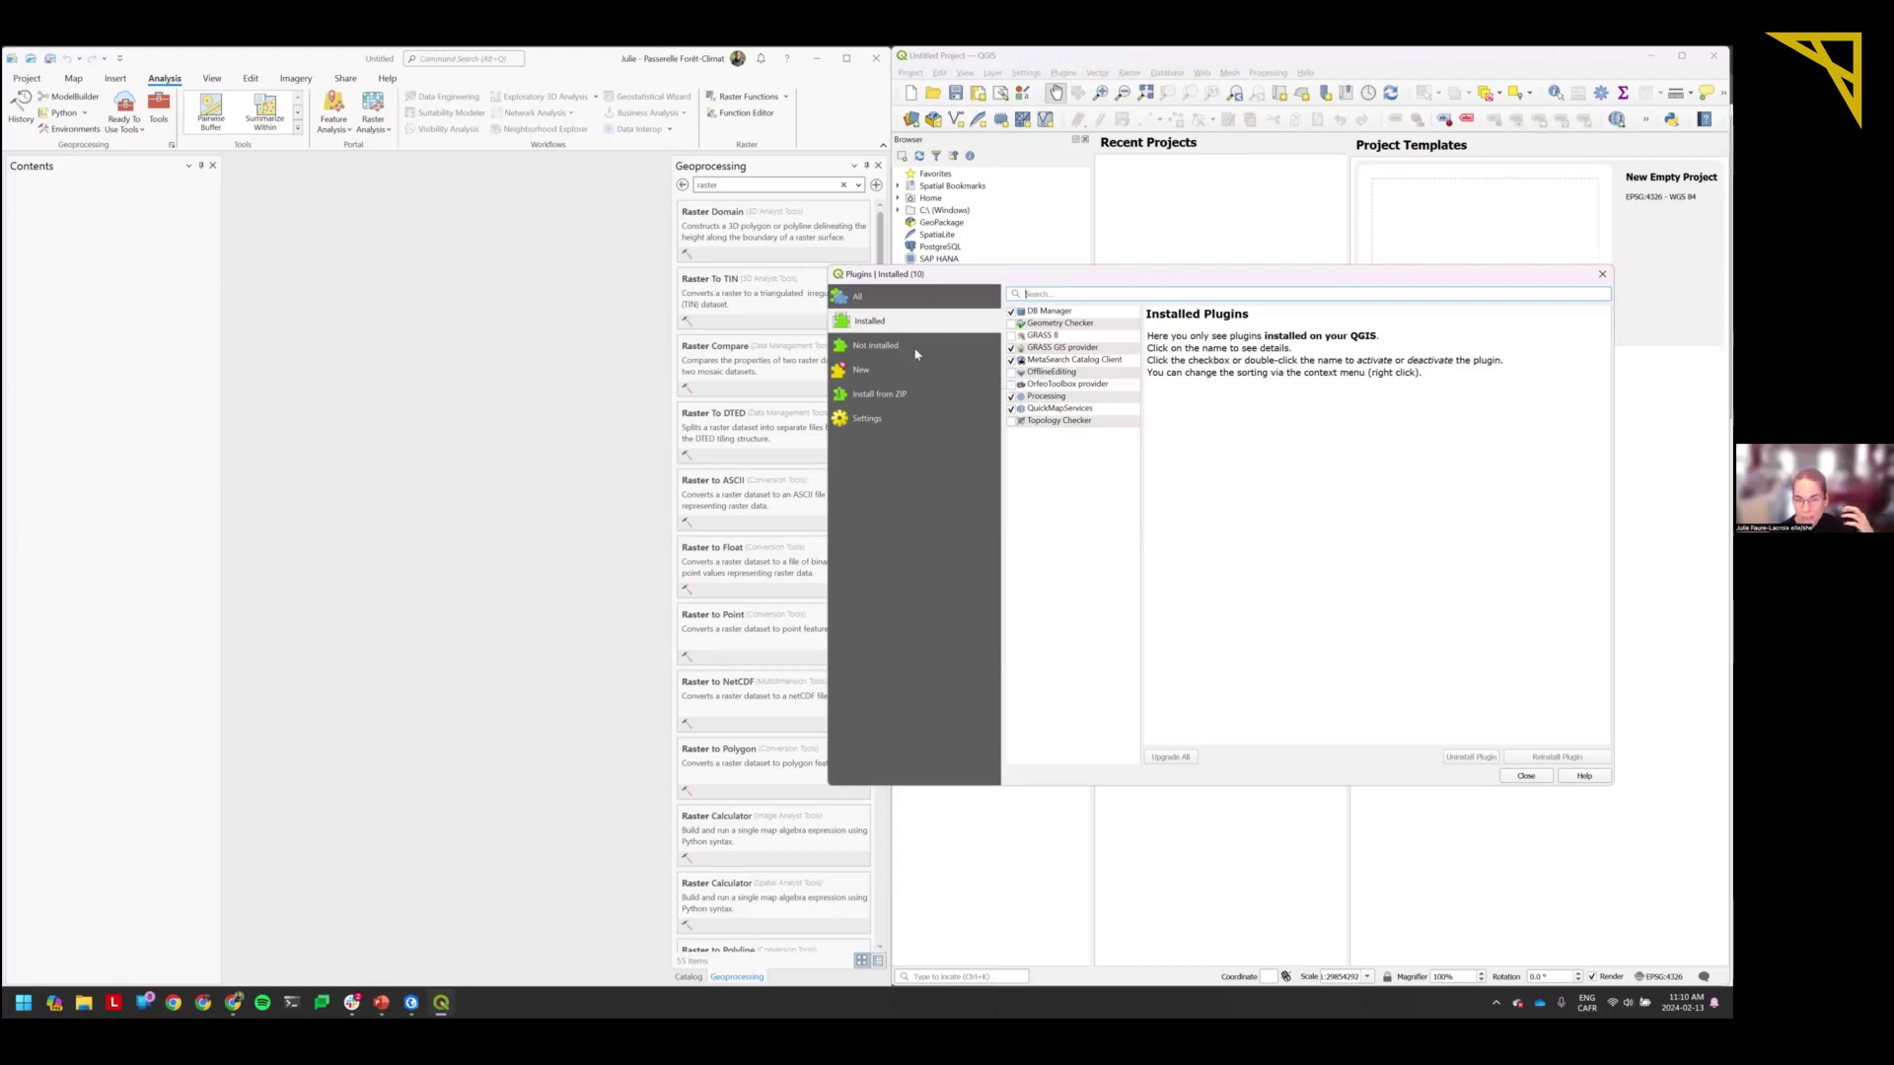
{"action": "left_click", "coordinate": [964, 357]}
{"action": "left_click", "coordinate": [1085, 324]}
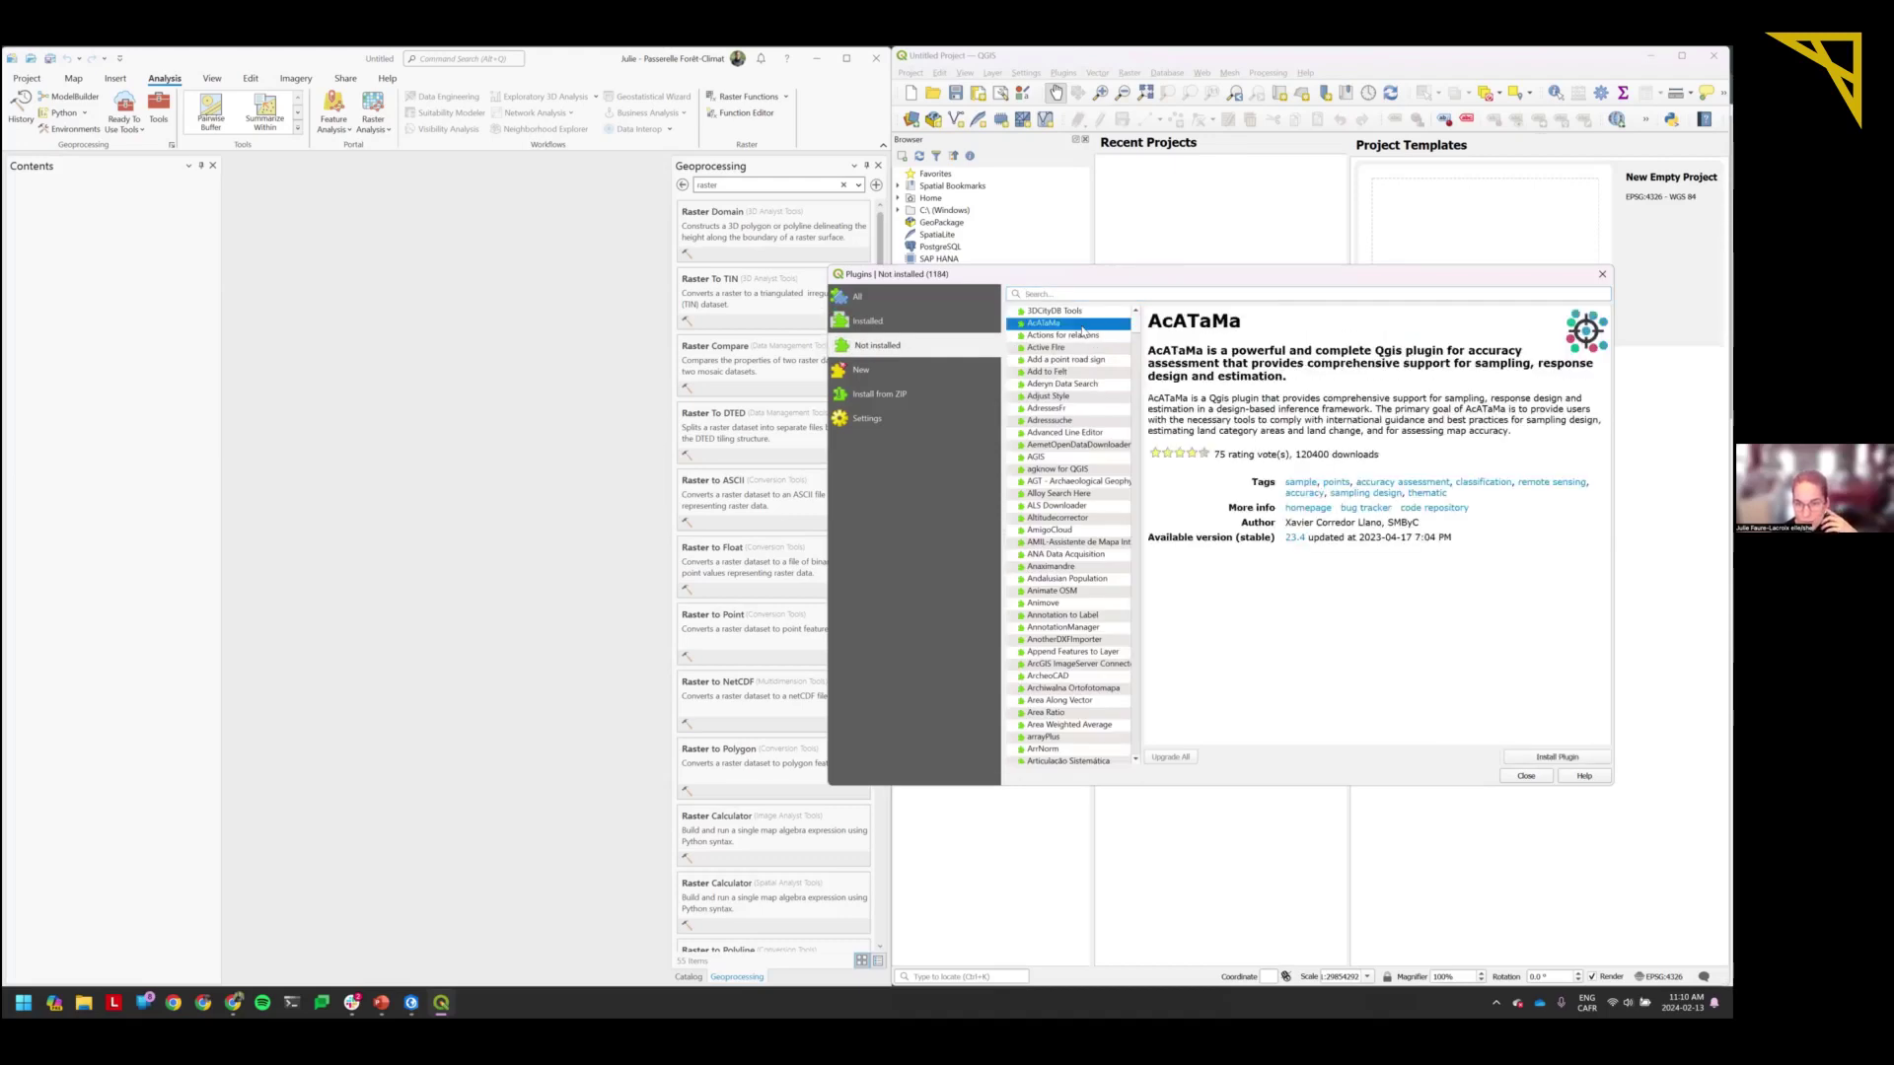
{"action": "left_click", "coordinate": [1085, 335]}
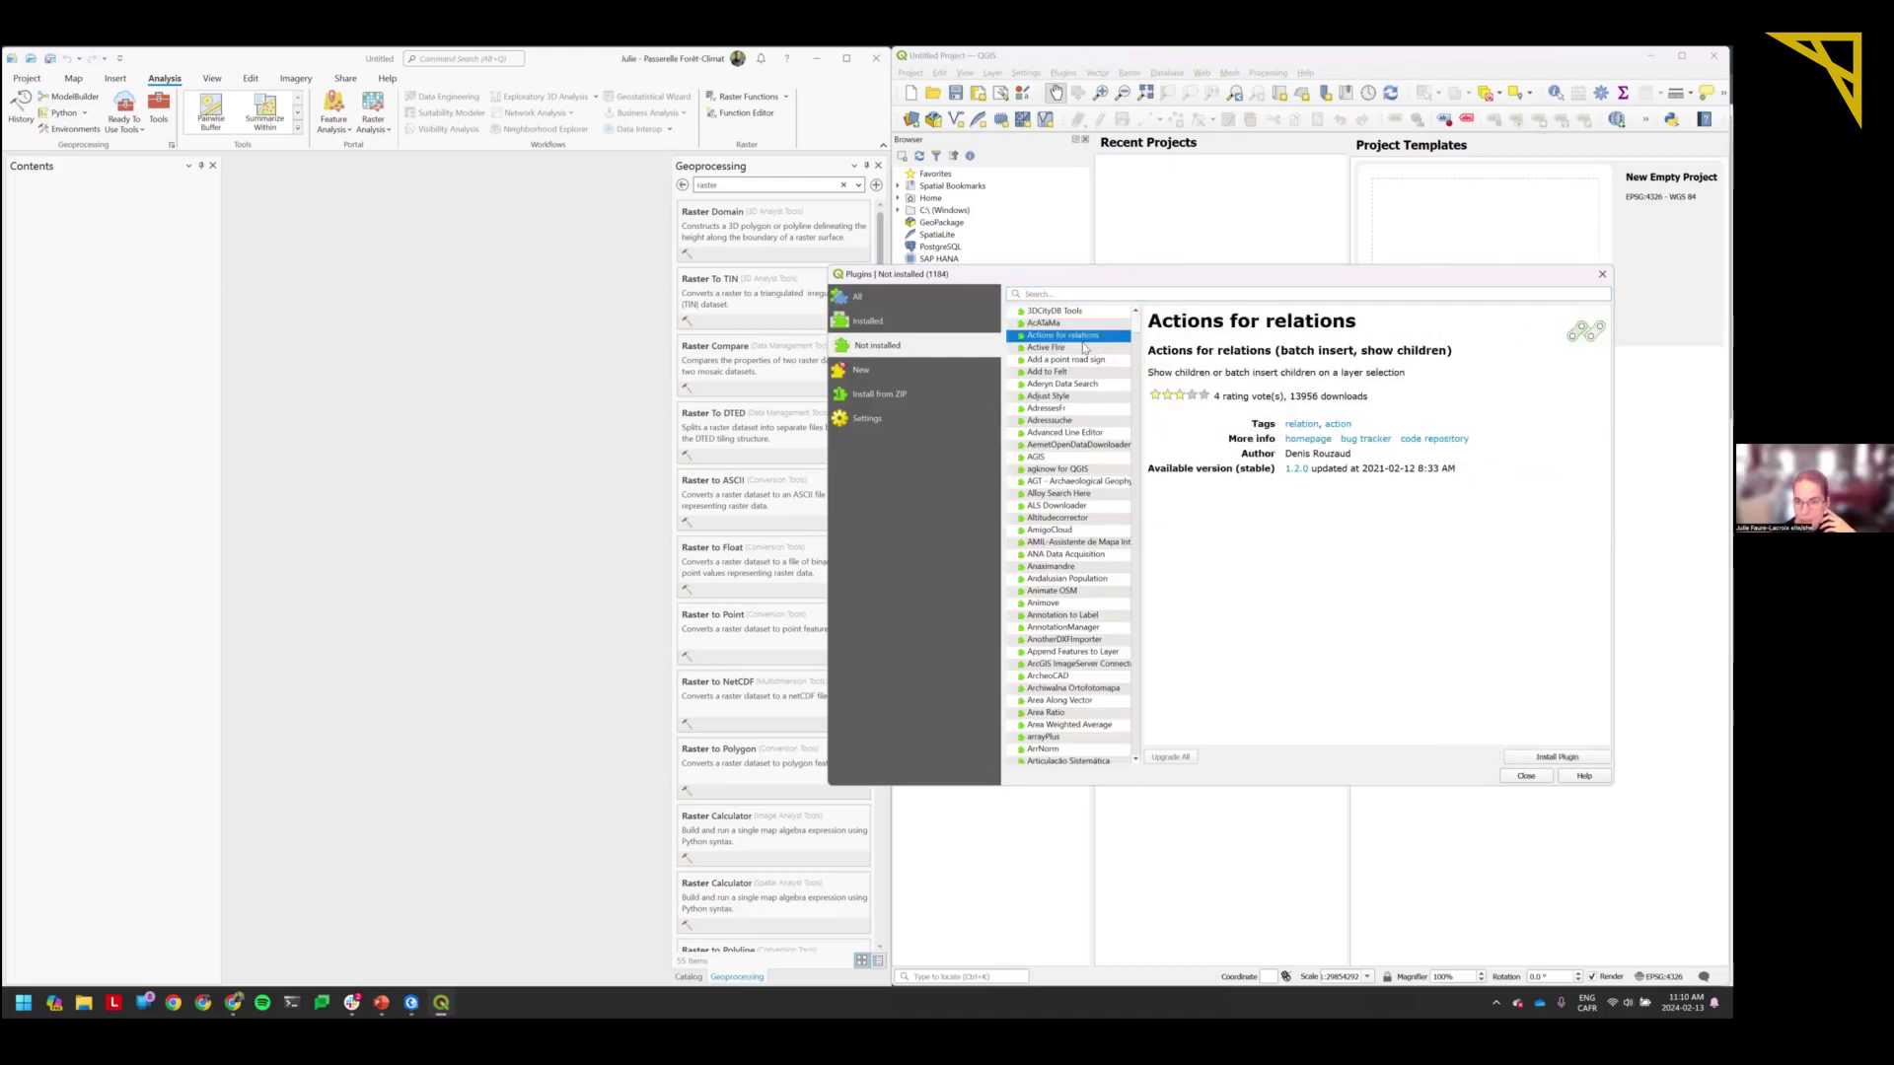
{"action": "left_click", "coordinate": [1086, 347]}
Examine the author, version and update date of the Actions for relations plugin, and close the plugin manager.
{"action": "left_click", "coordinate": [1065, 335]}
{"action": "left_click_drag", "start_coordinate": [1366, 469], "coordinate": [1450, 470]}
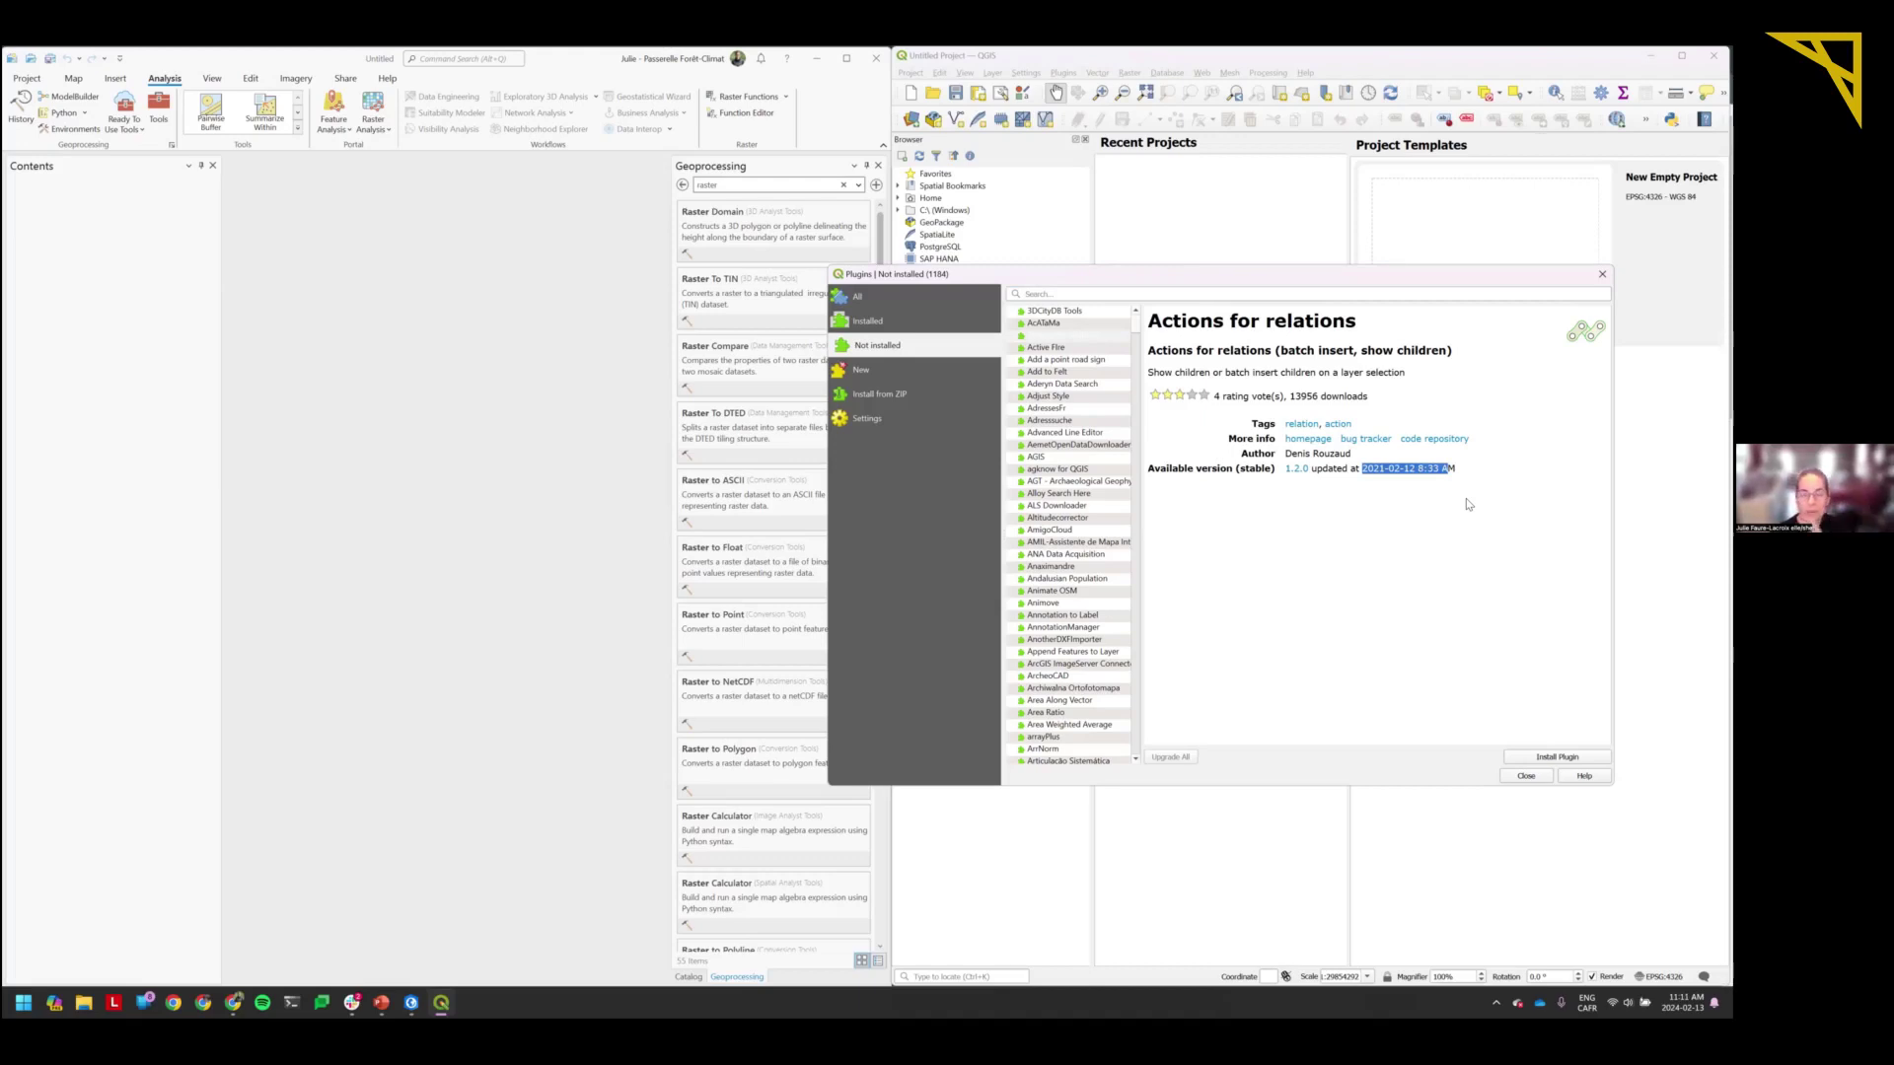
{"action": "left_click_drag", "start_coordinate": [1349, 454], "coordinate": [1307, 472]}
{"action": "left_click", "coordinate": [1366, 514]}
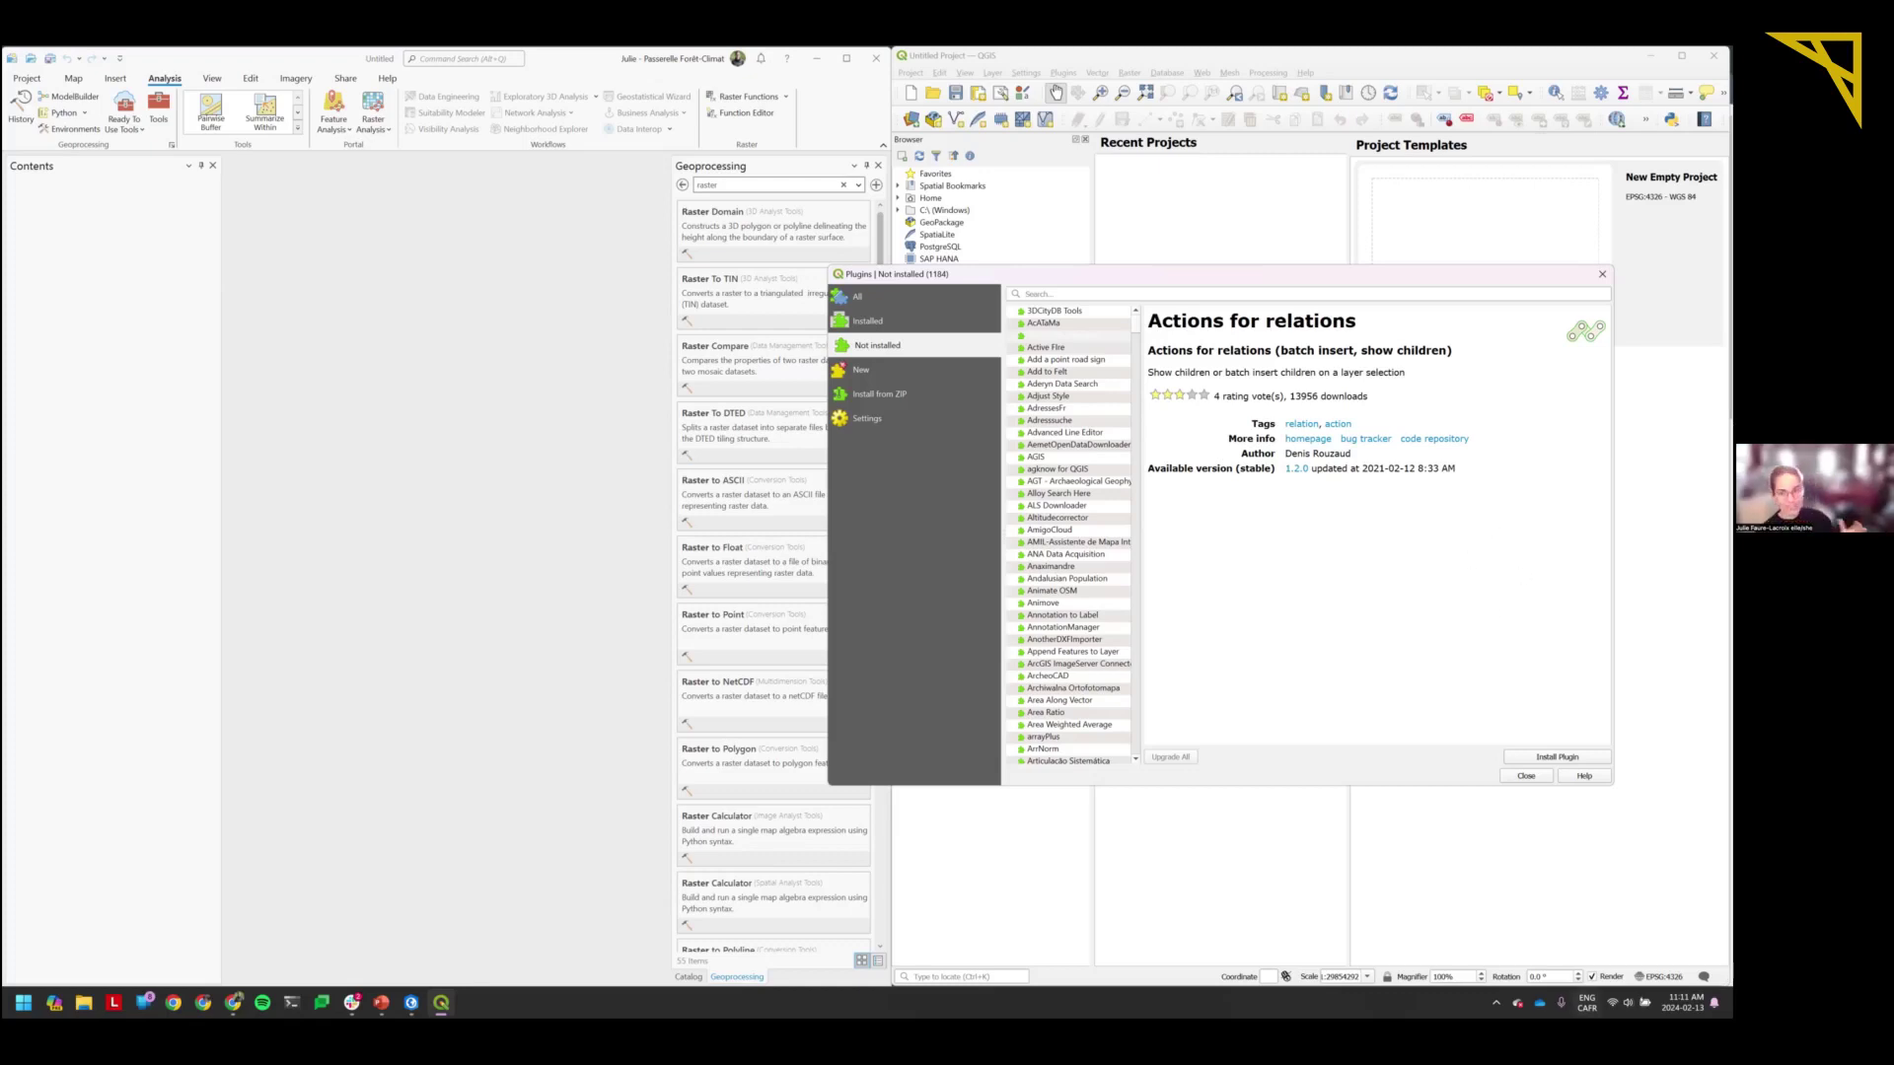
{"action": "key", "text": "alt+shift"}
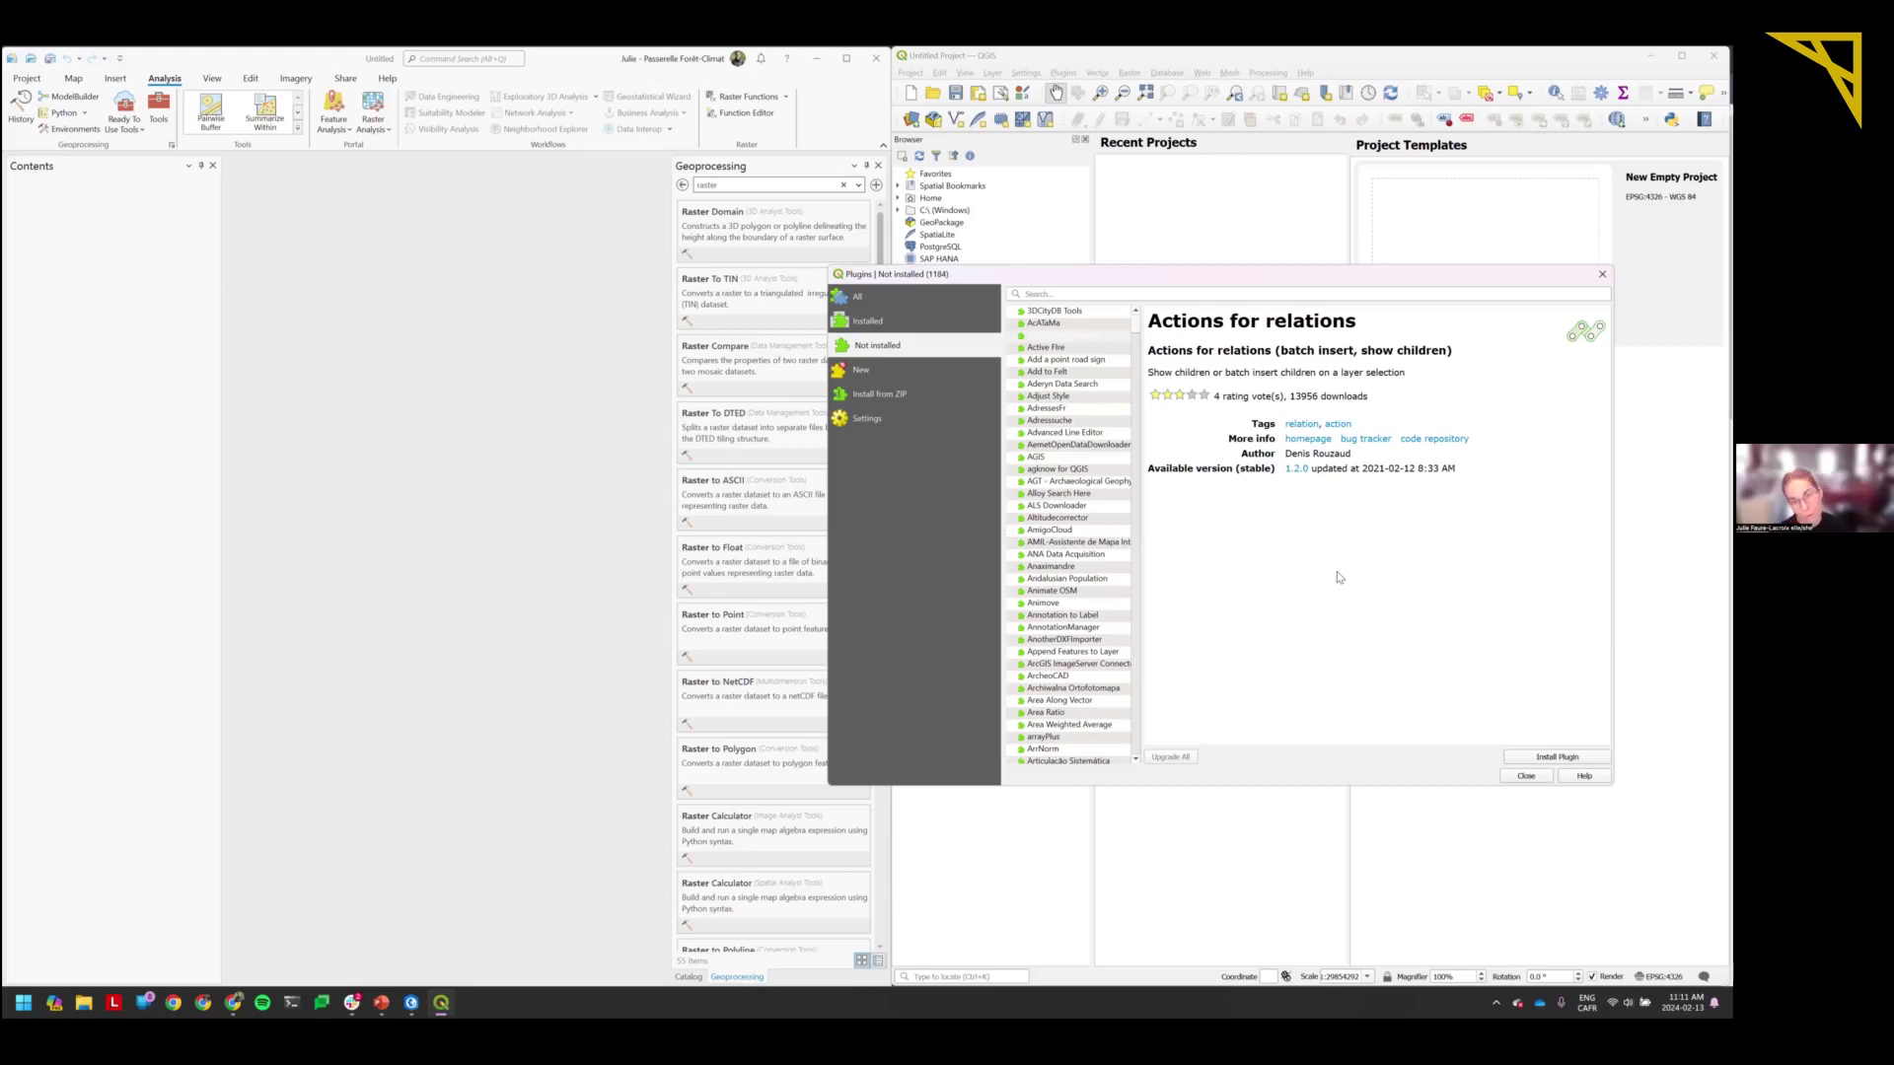
{"action": "left_click", "coordinate": [1538, 780]}
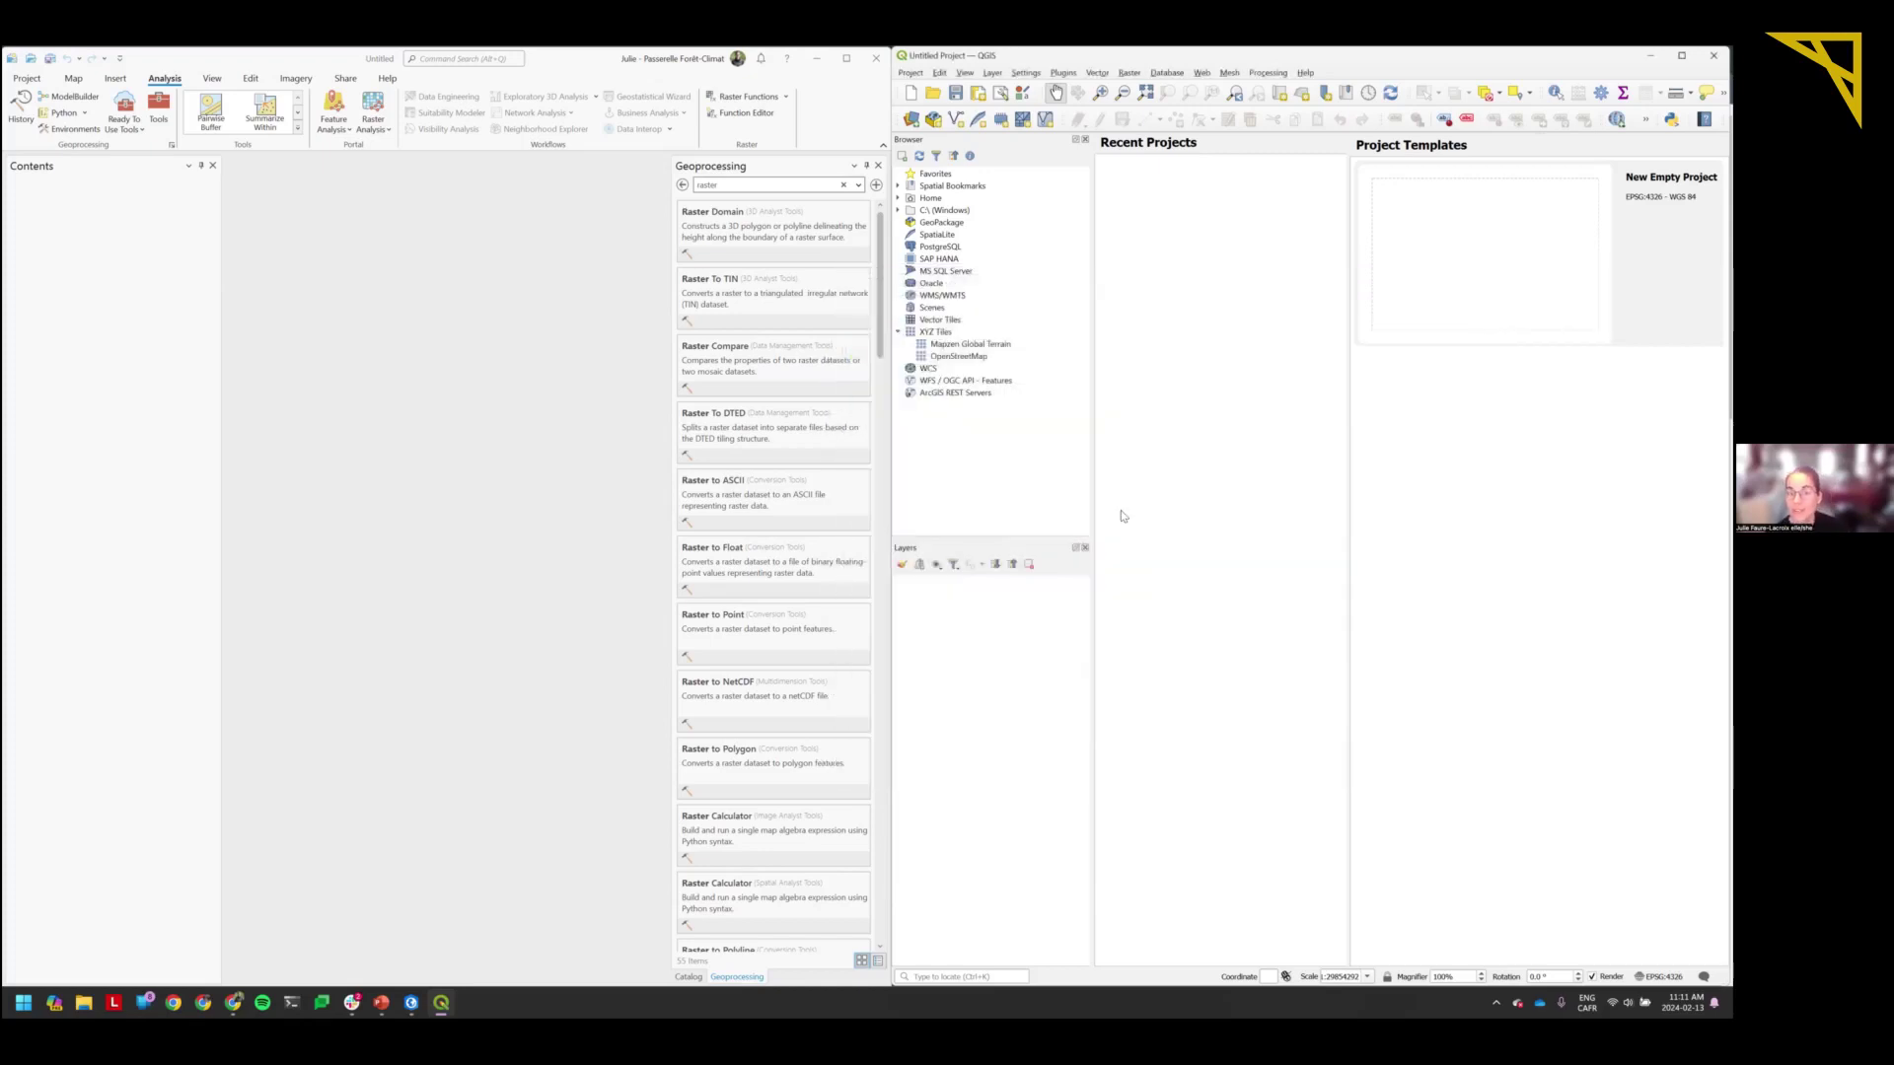
In ArcGIS Pro, close the geoprocessing tools and browse the organization's portal content in the catalog.
{"action": "left_click", "coordinate": [695, 246]}
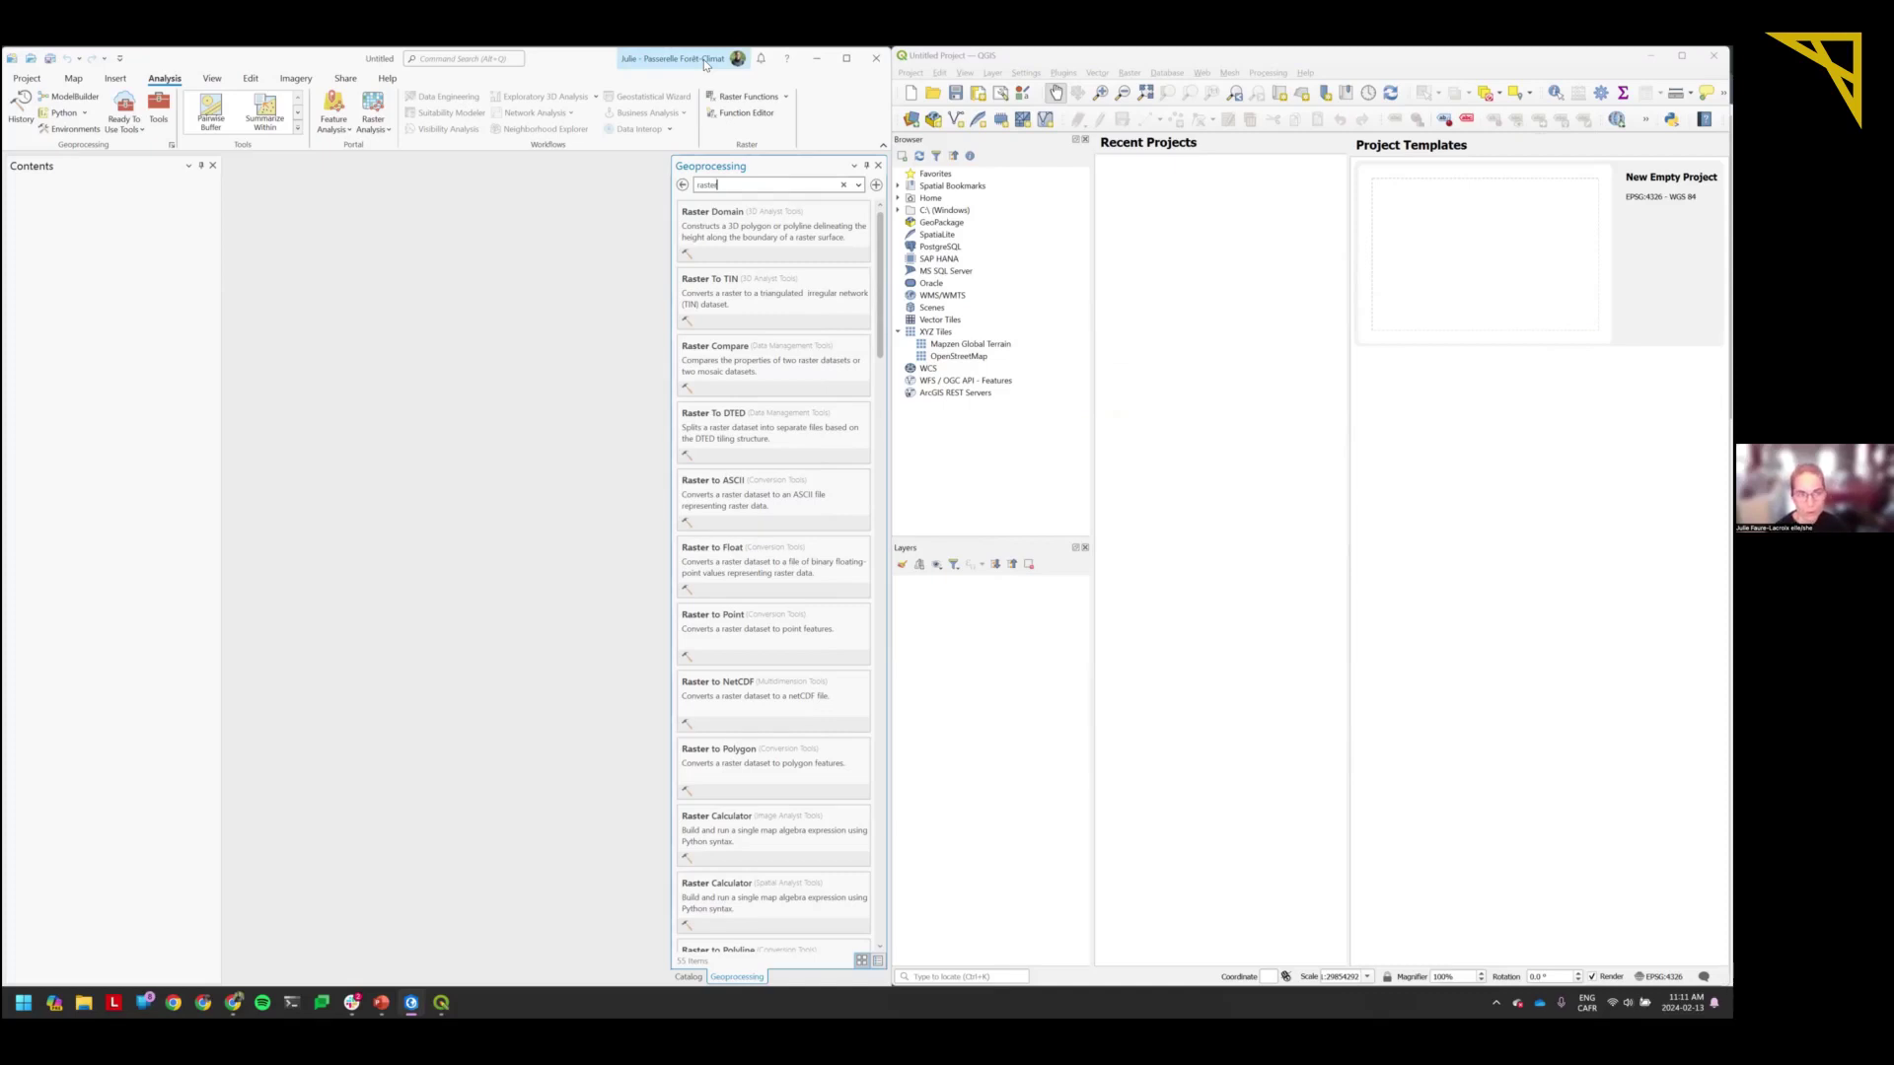
{"action": "left_click", "coordinate": [878, 165]}
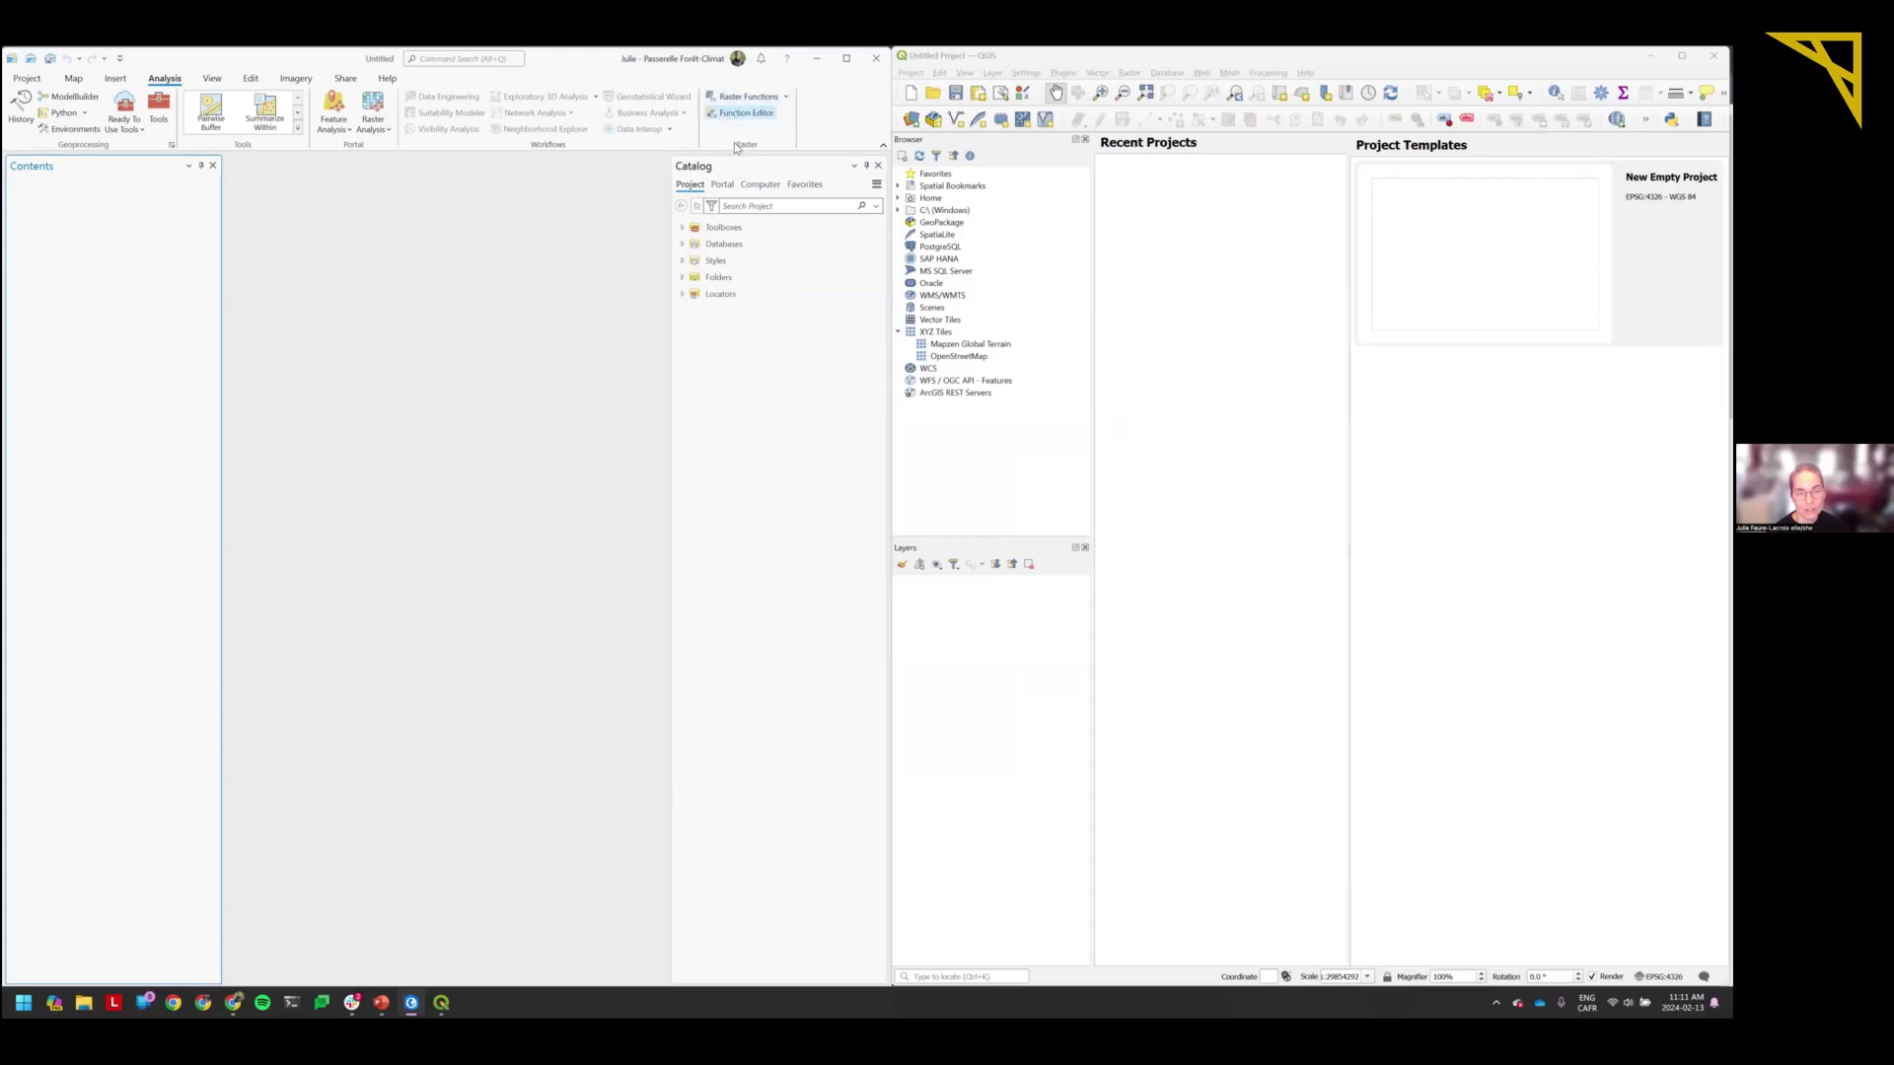
{"action": "left_click", "coordinate": [760, 187]}
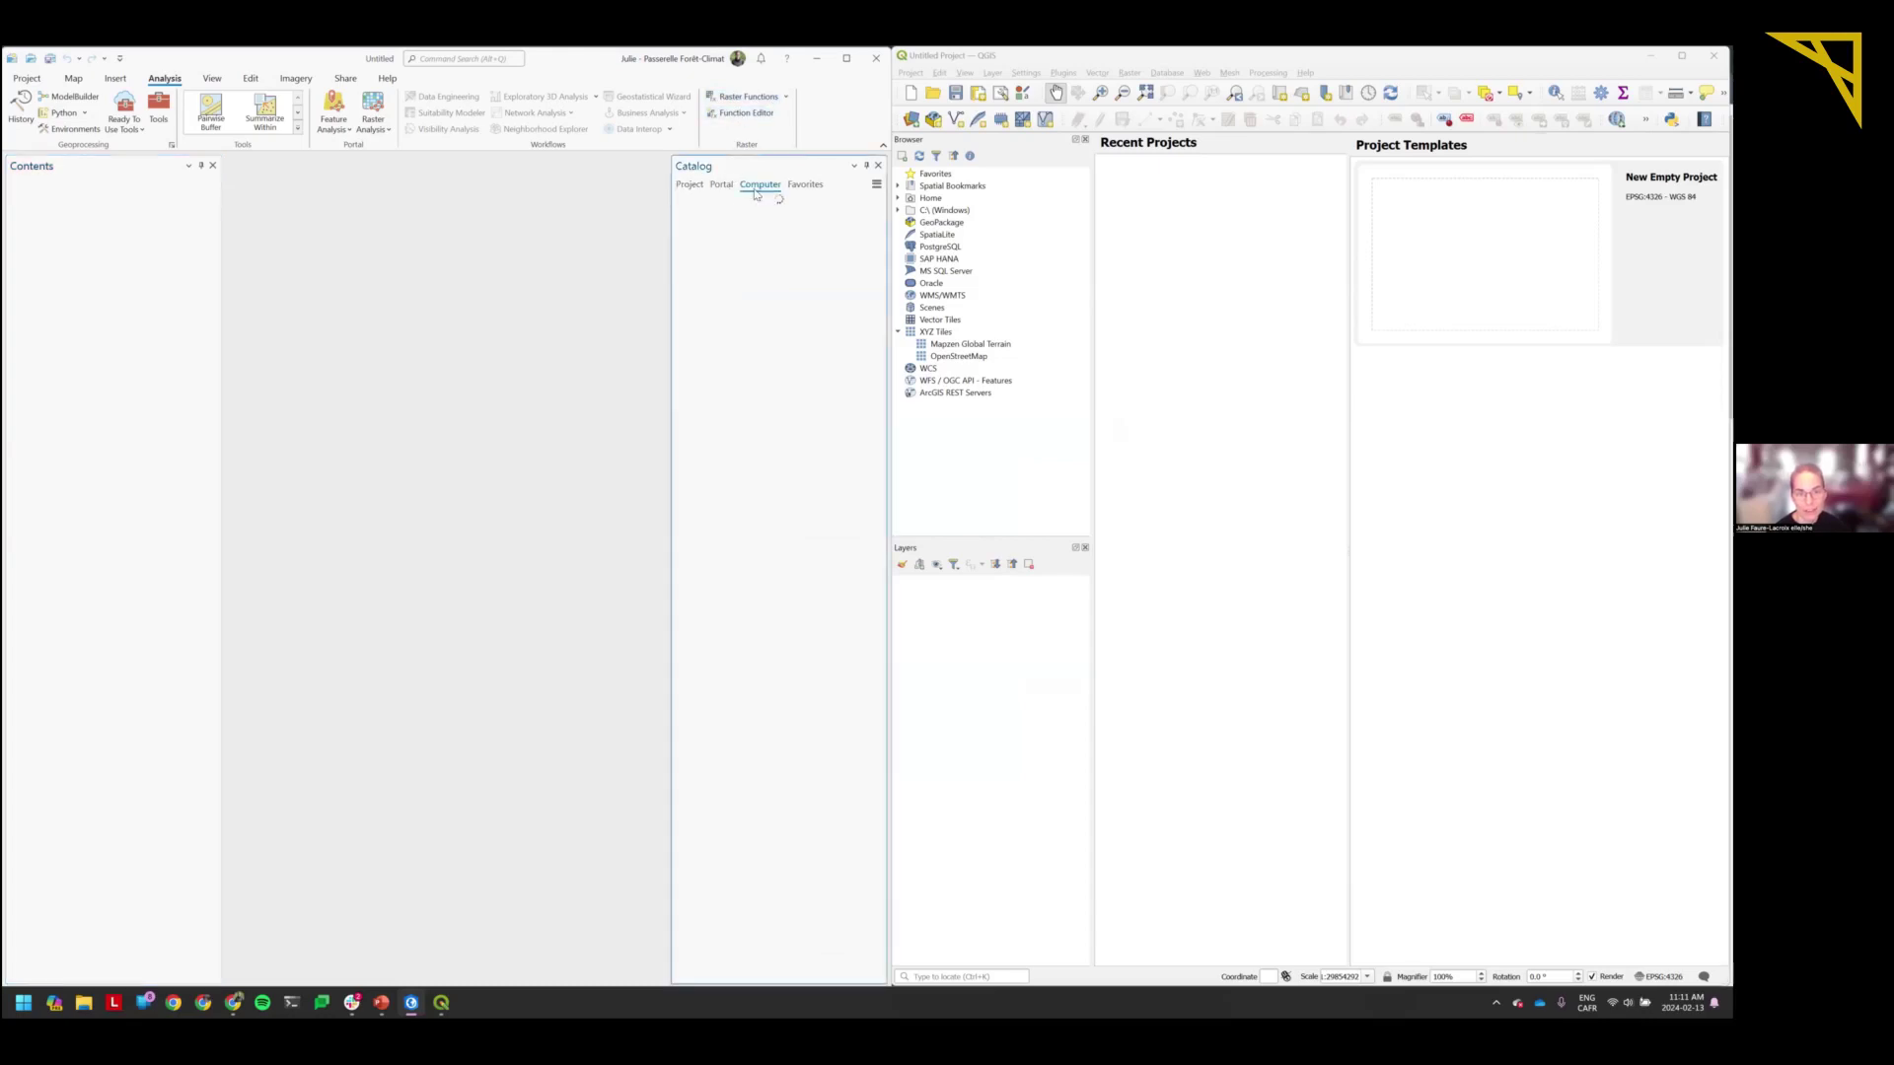
{"action": "left_click", "coordinate": [728, 189]}
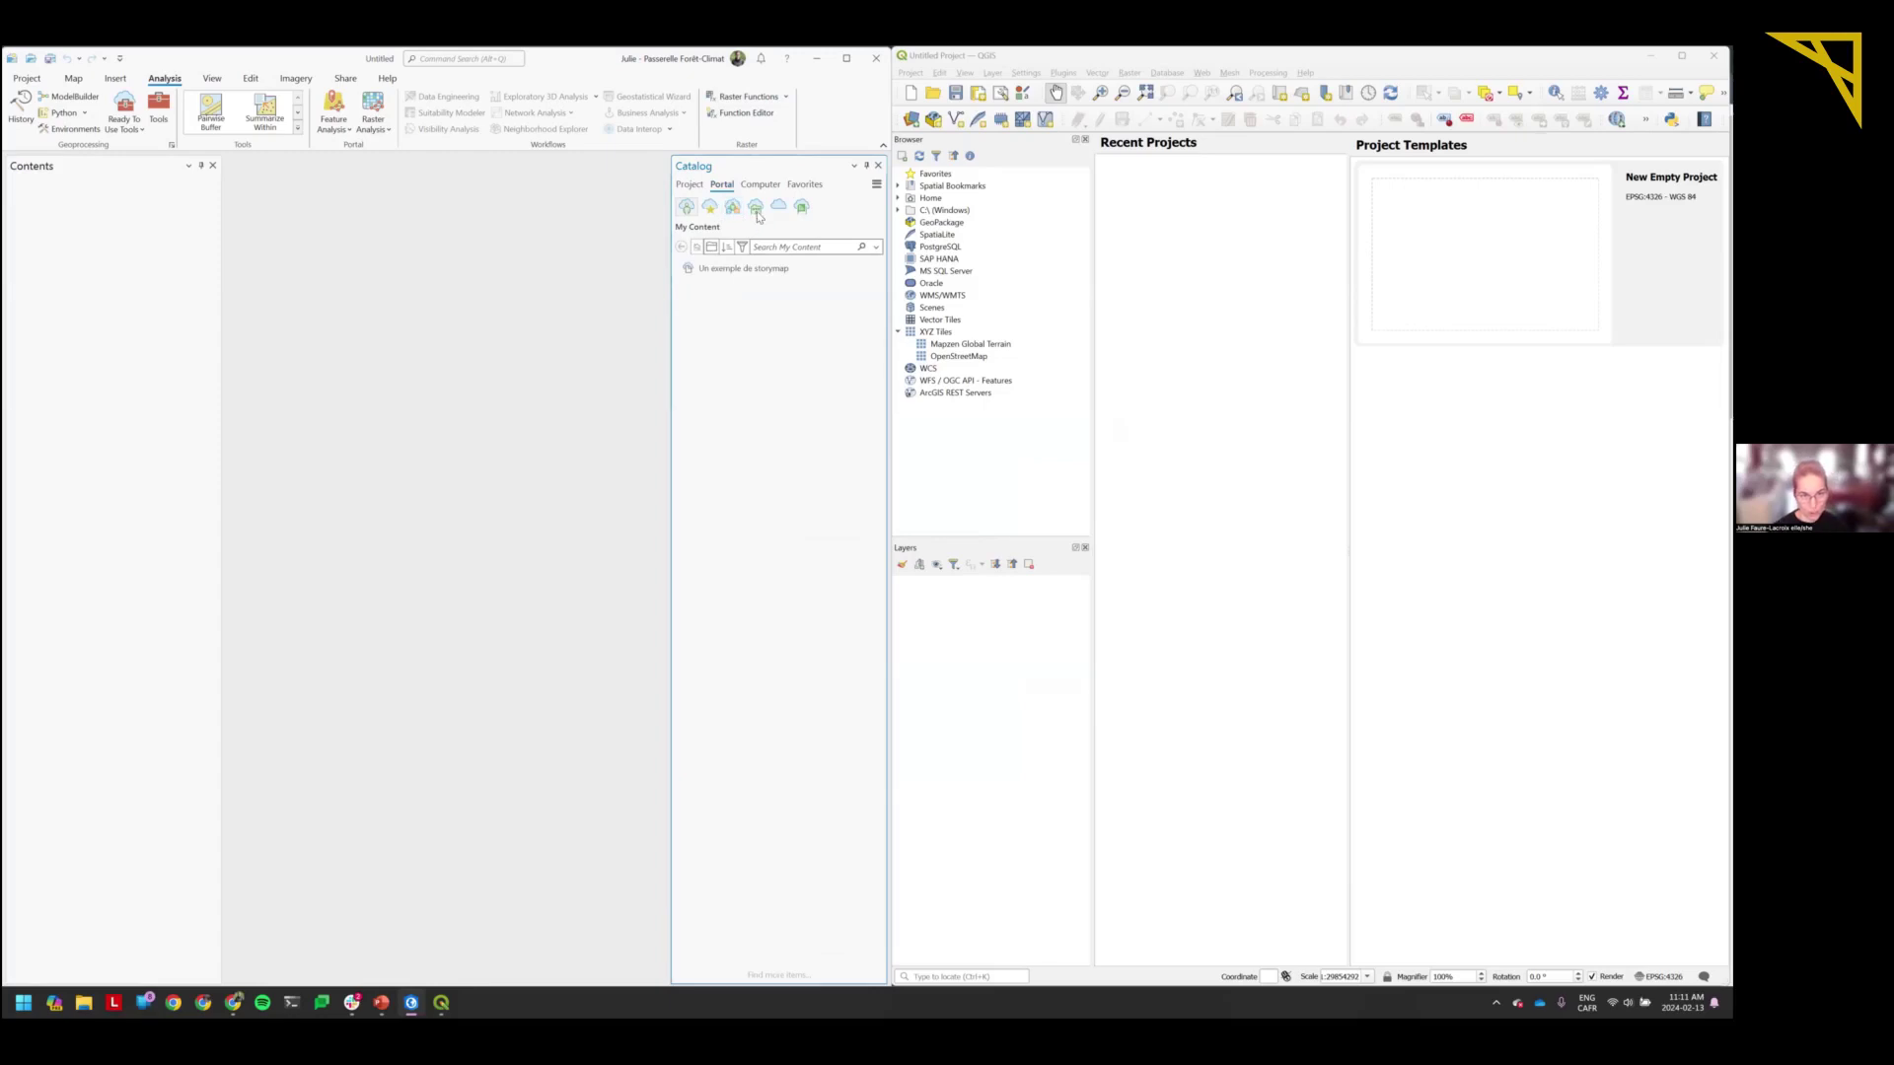
{"action": "left_click", "coordinate": [757, 208]}
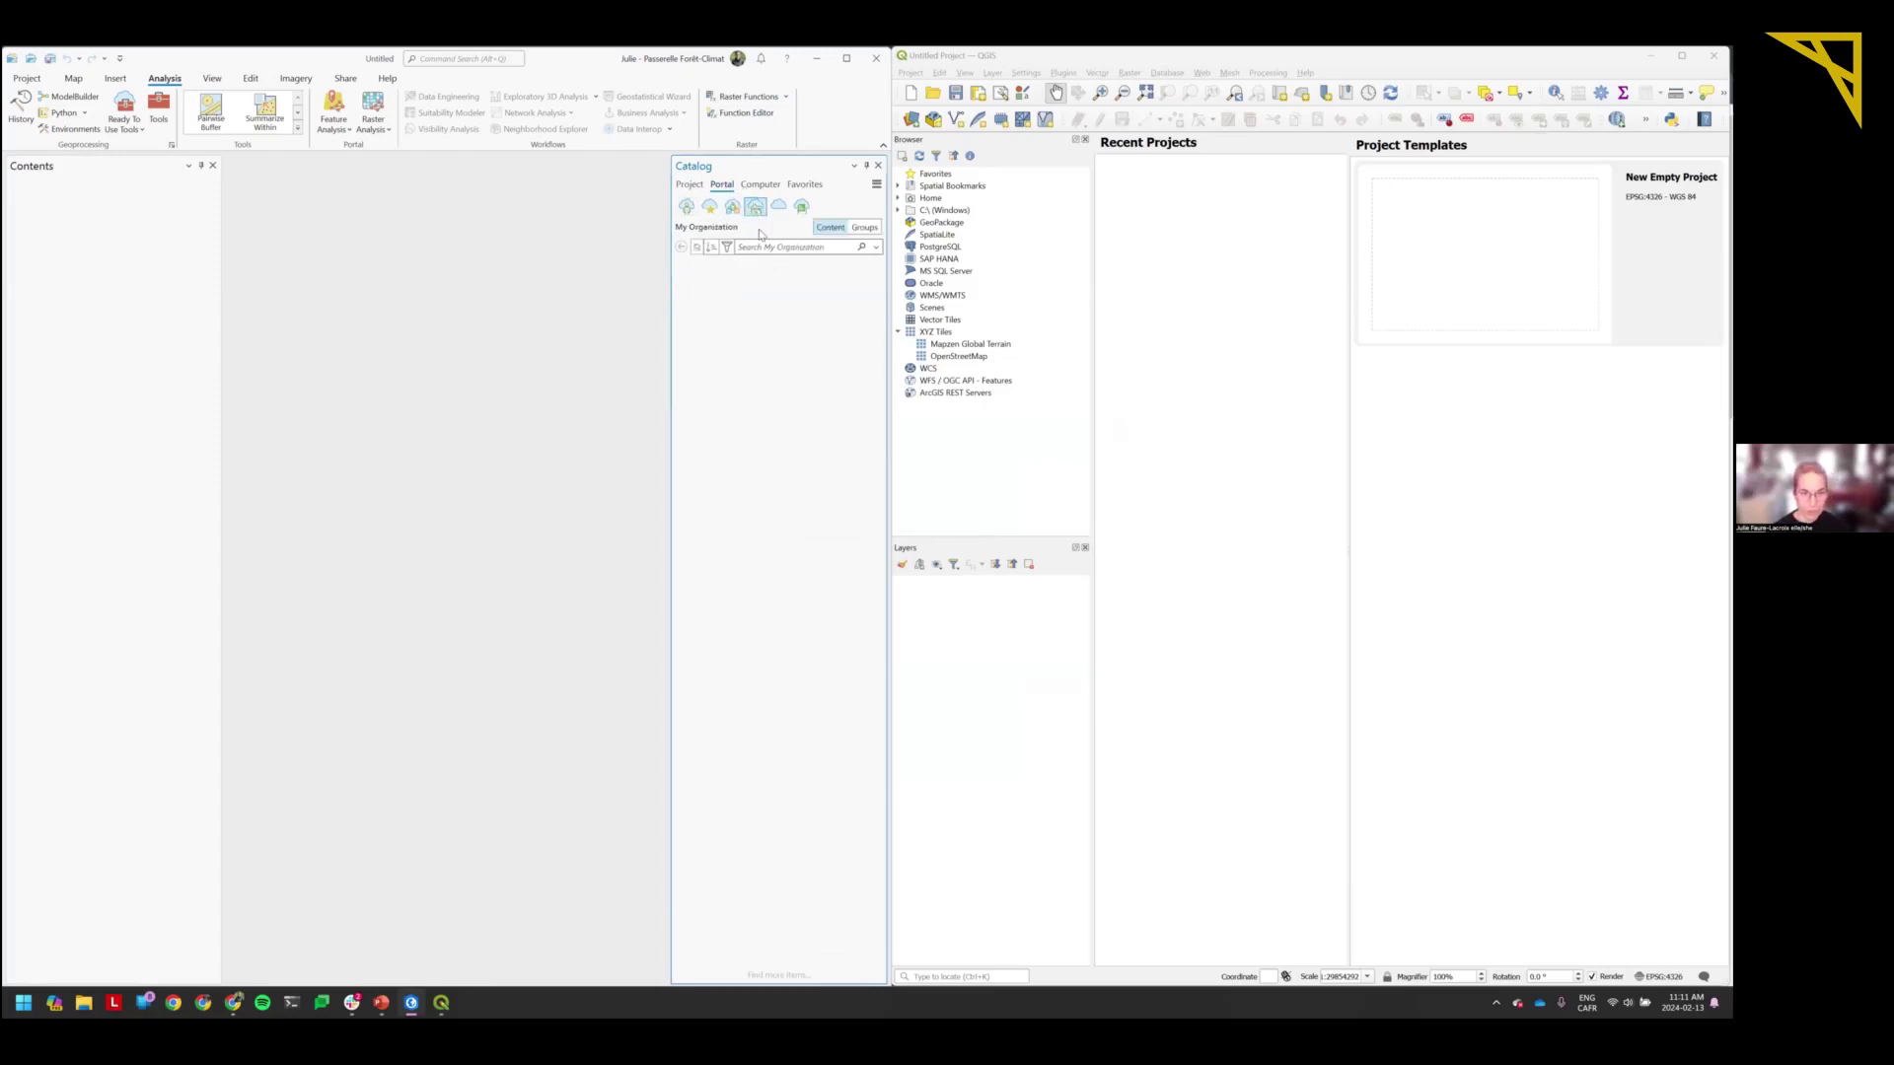
{"action": "scroll", "coordinate": [778, 308], "scroll_direction": "down", "scroll_amount": 15}
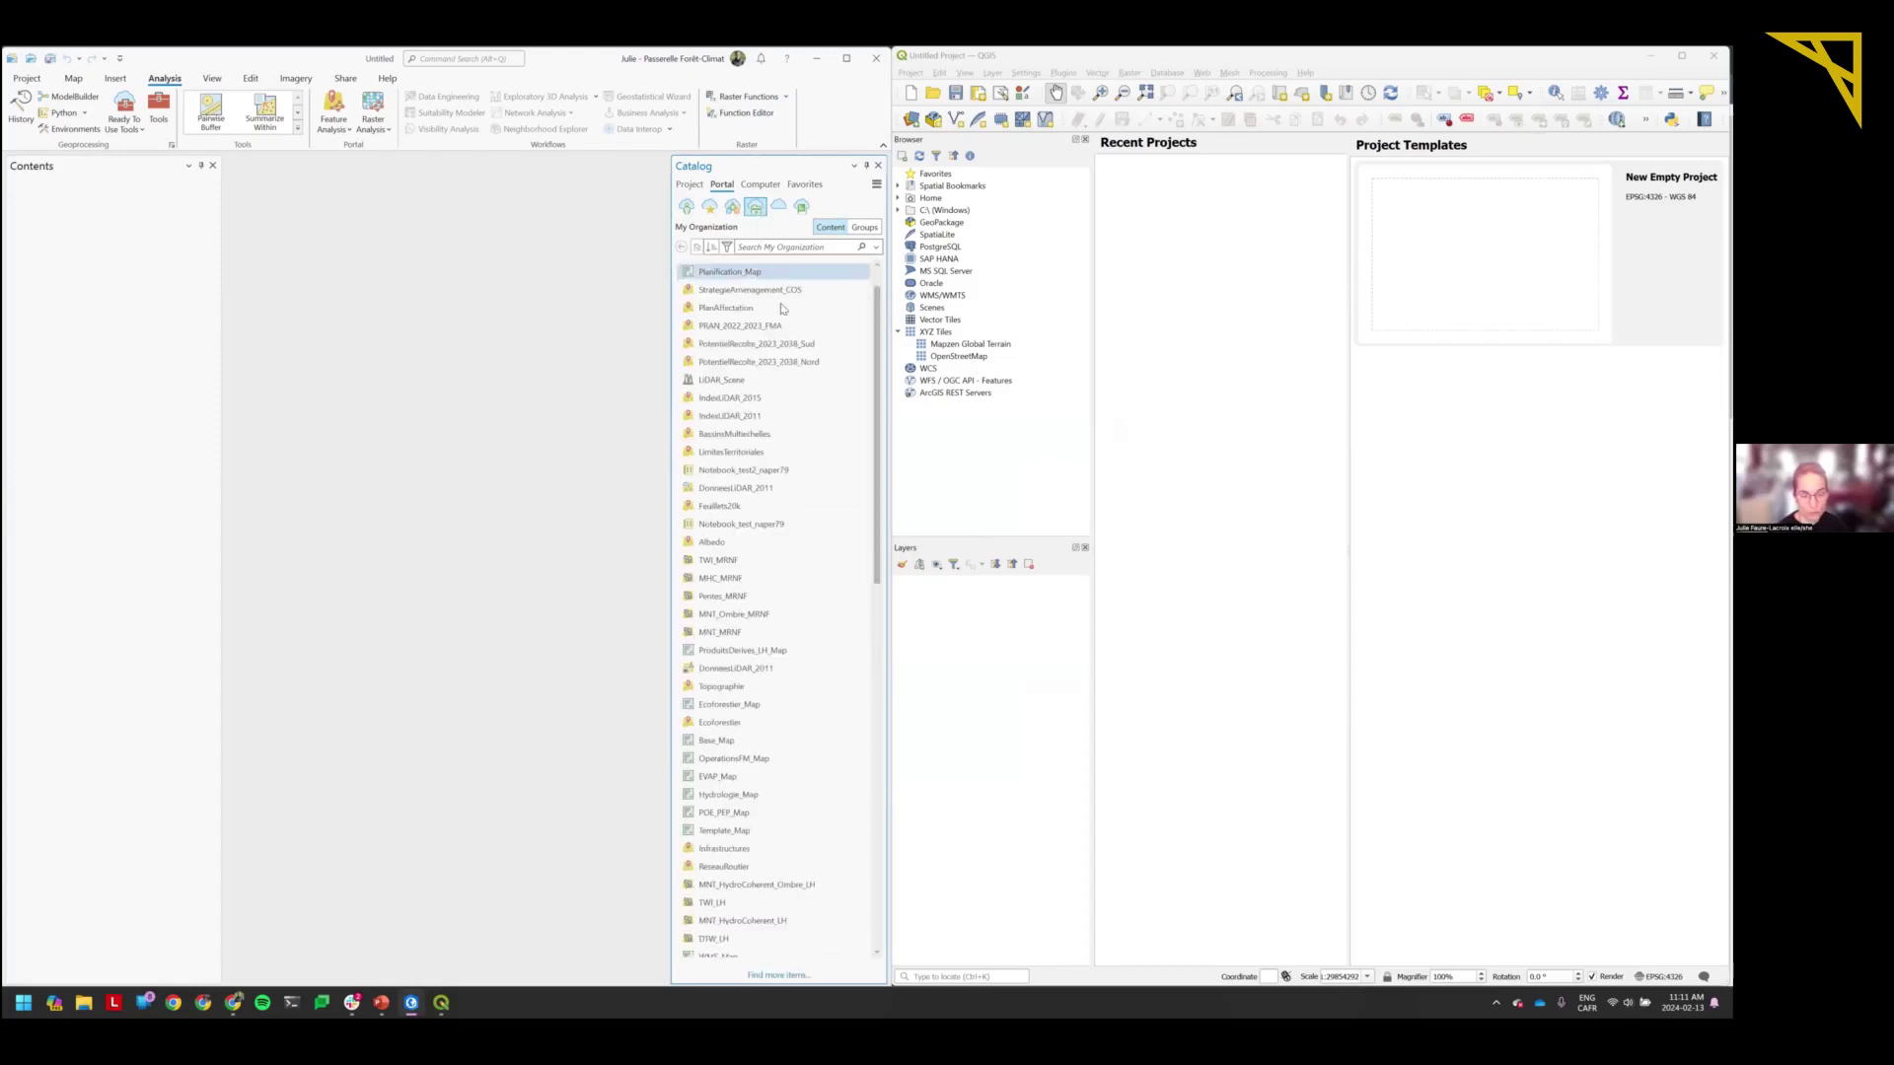
Find the ReseauRoutier layer in the organization's portal content, add it to a new map and expand its symbol classes.
{"action": "scroll", "coordinate": [783, 419], "scroll_direction": "up", "scroll_amount": 10}
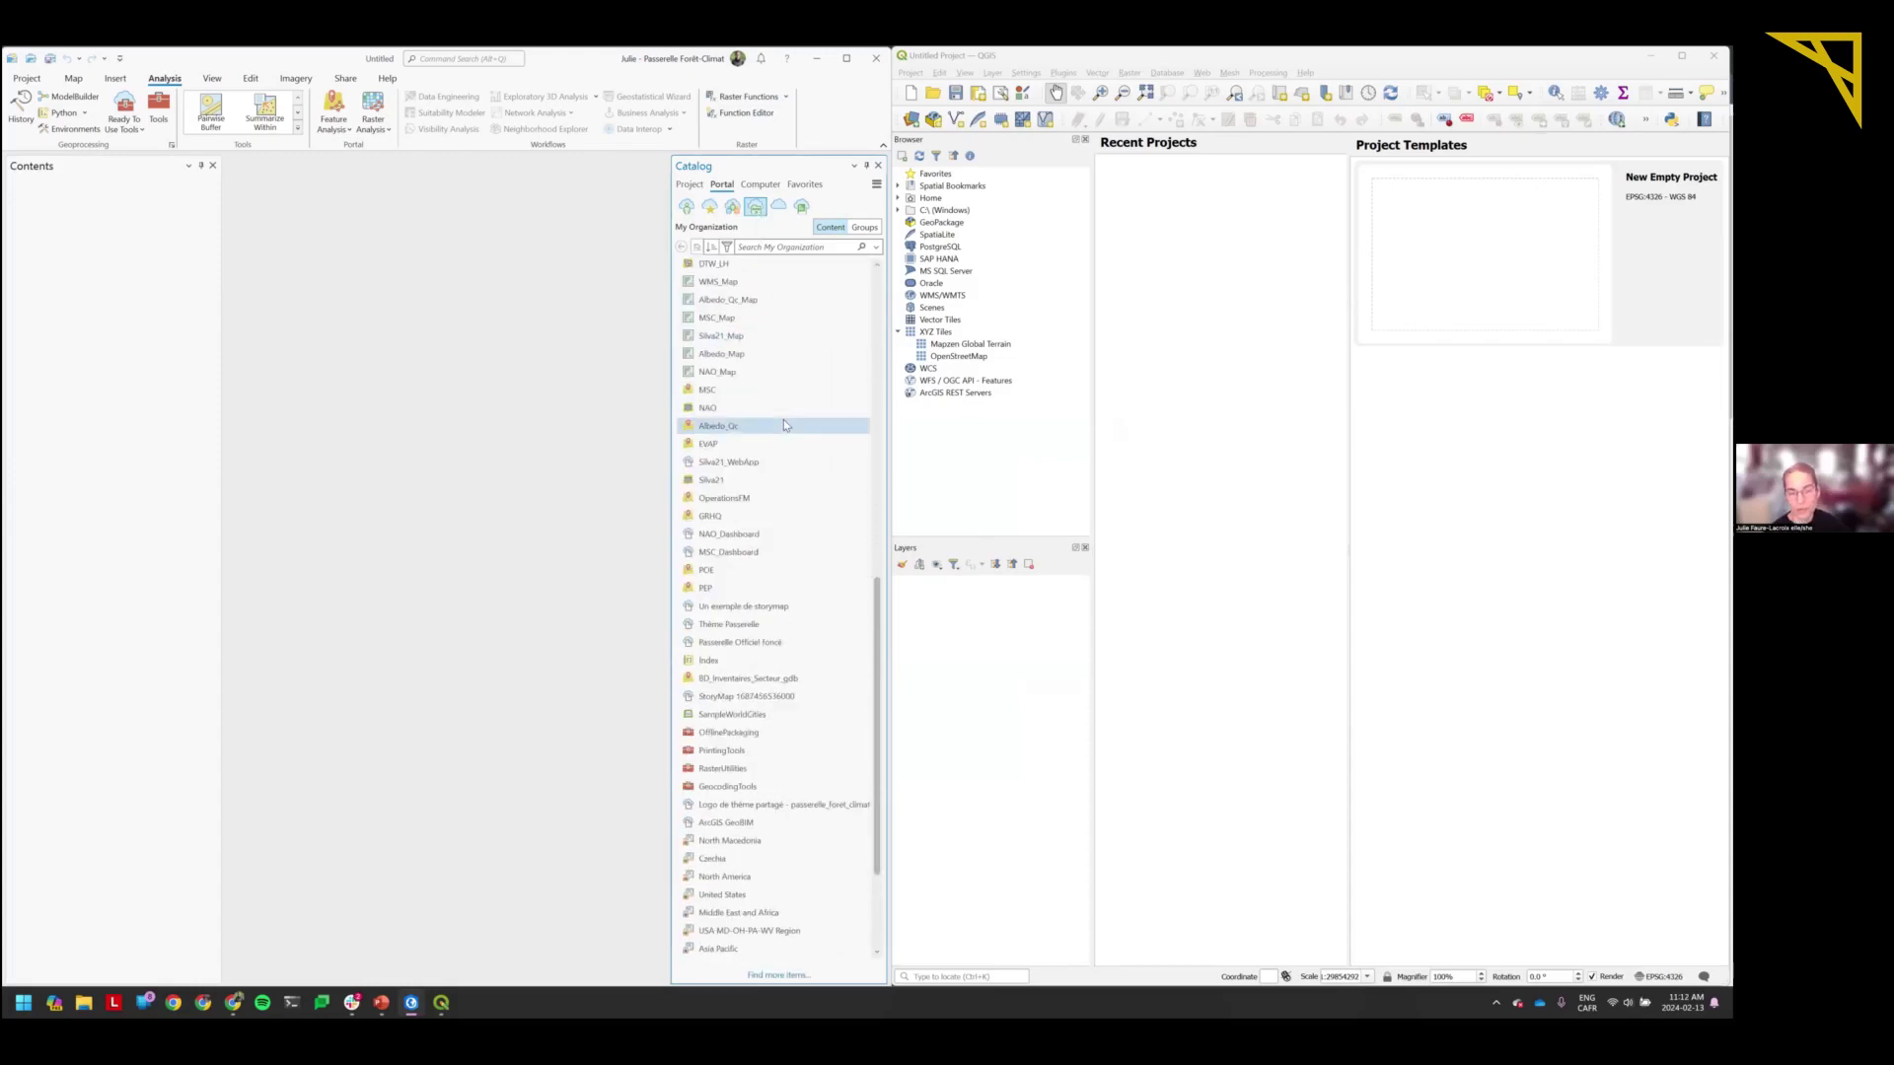
{"action": "mouse_move", "coordinate": [786, 418]}
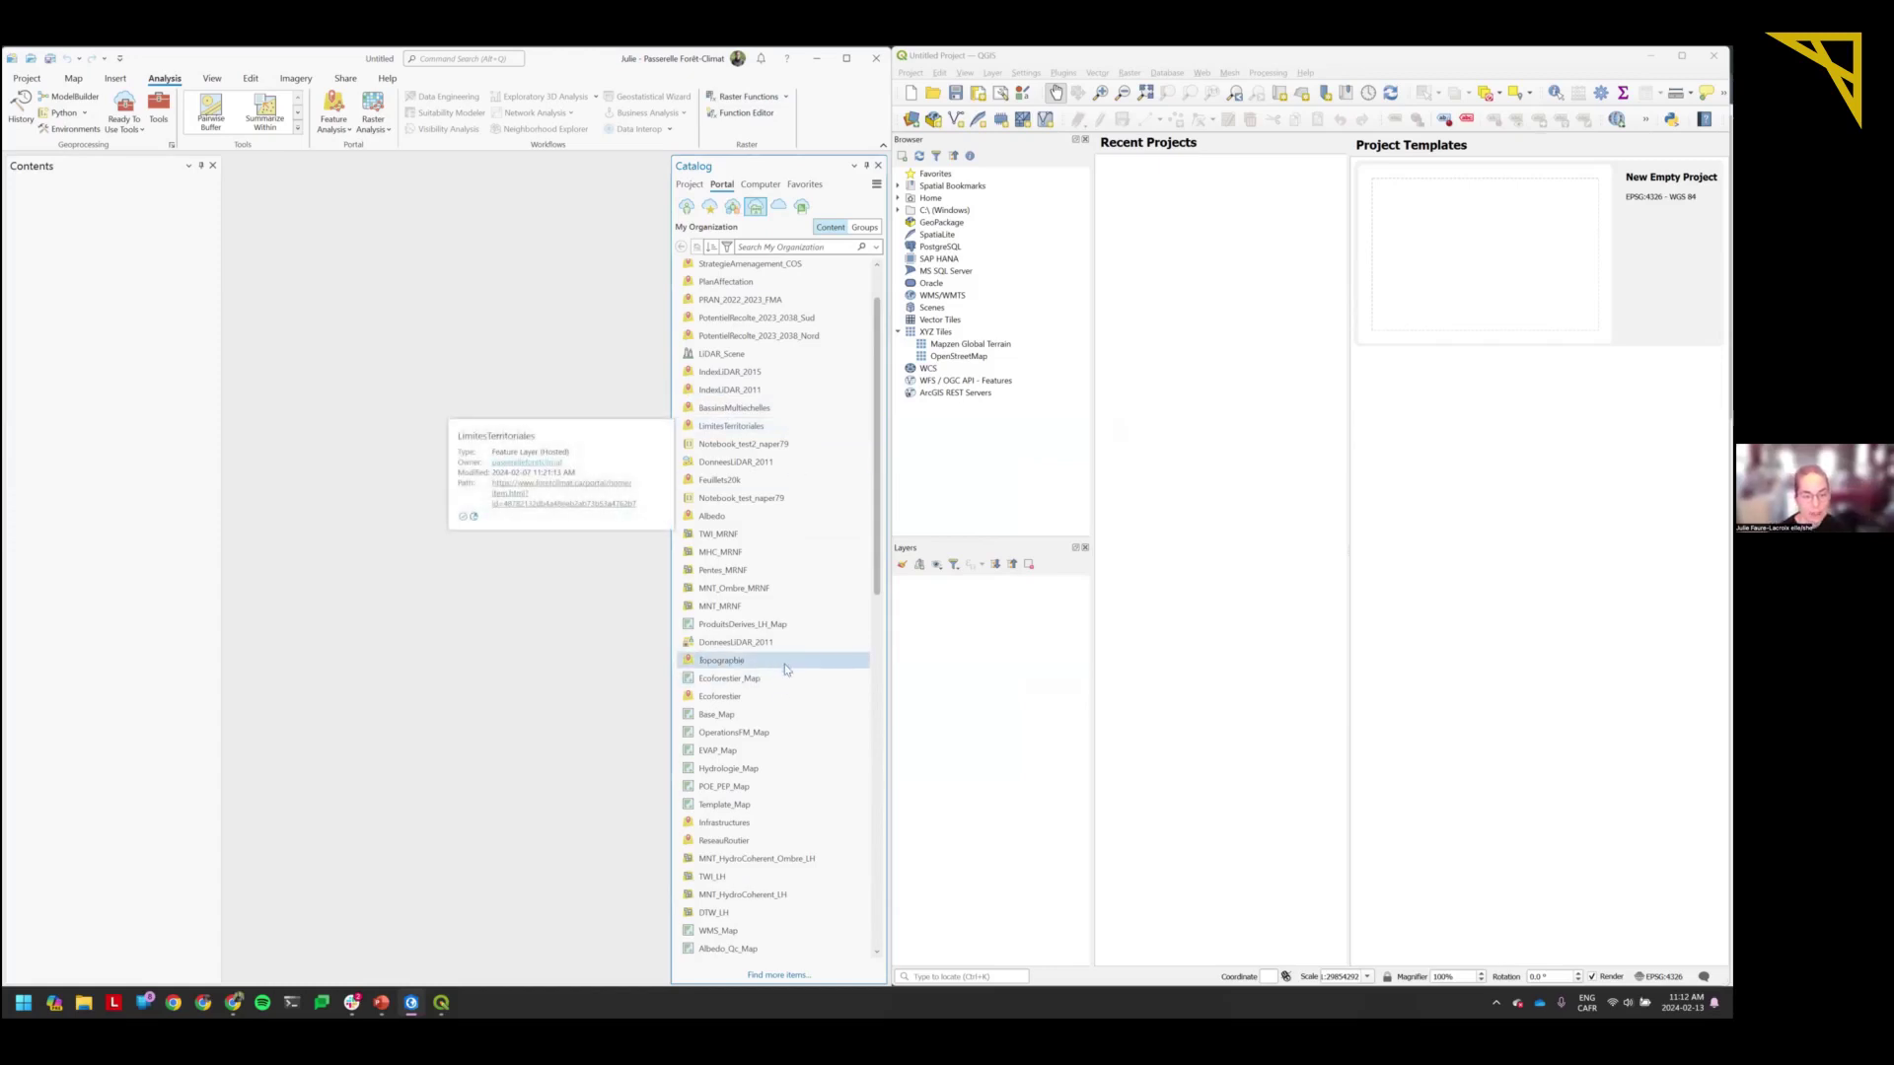
{"action": "scroll", "coordinate": [786, 663], "scroll_direction": "down", "scroll_amount": 2}
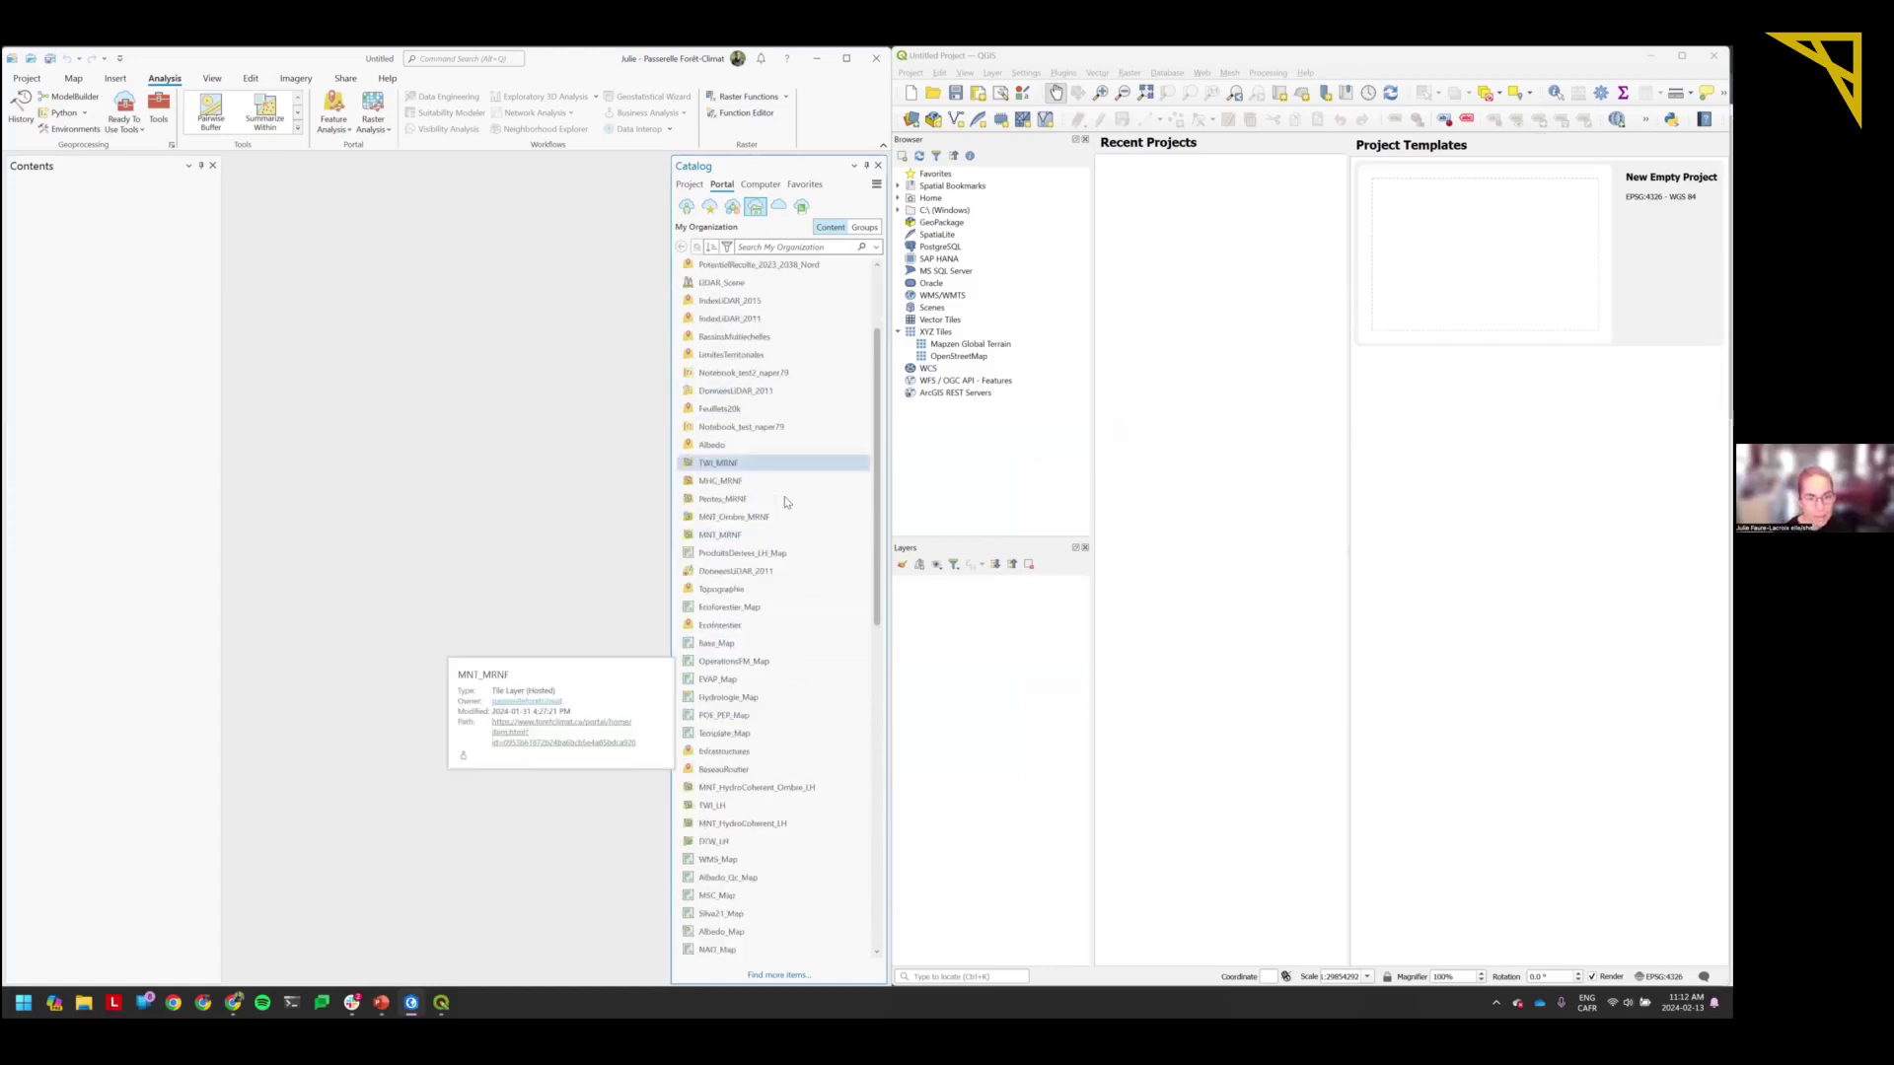
{"action": "scroll", "coordinate": [784, 497], "scroll_direction": "down", "scroll_amount": 3}
{"action": "right_click", "coordinate": [723, 641]}
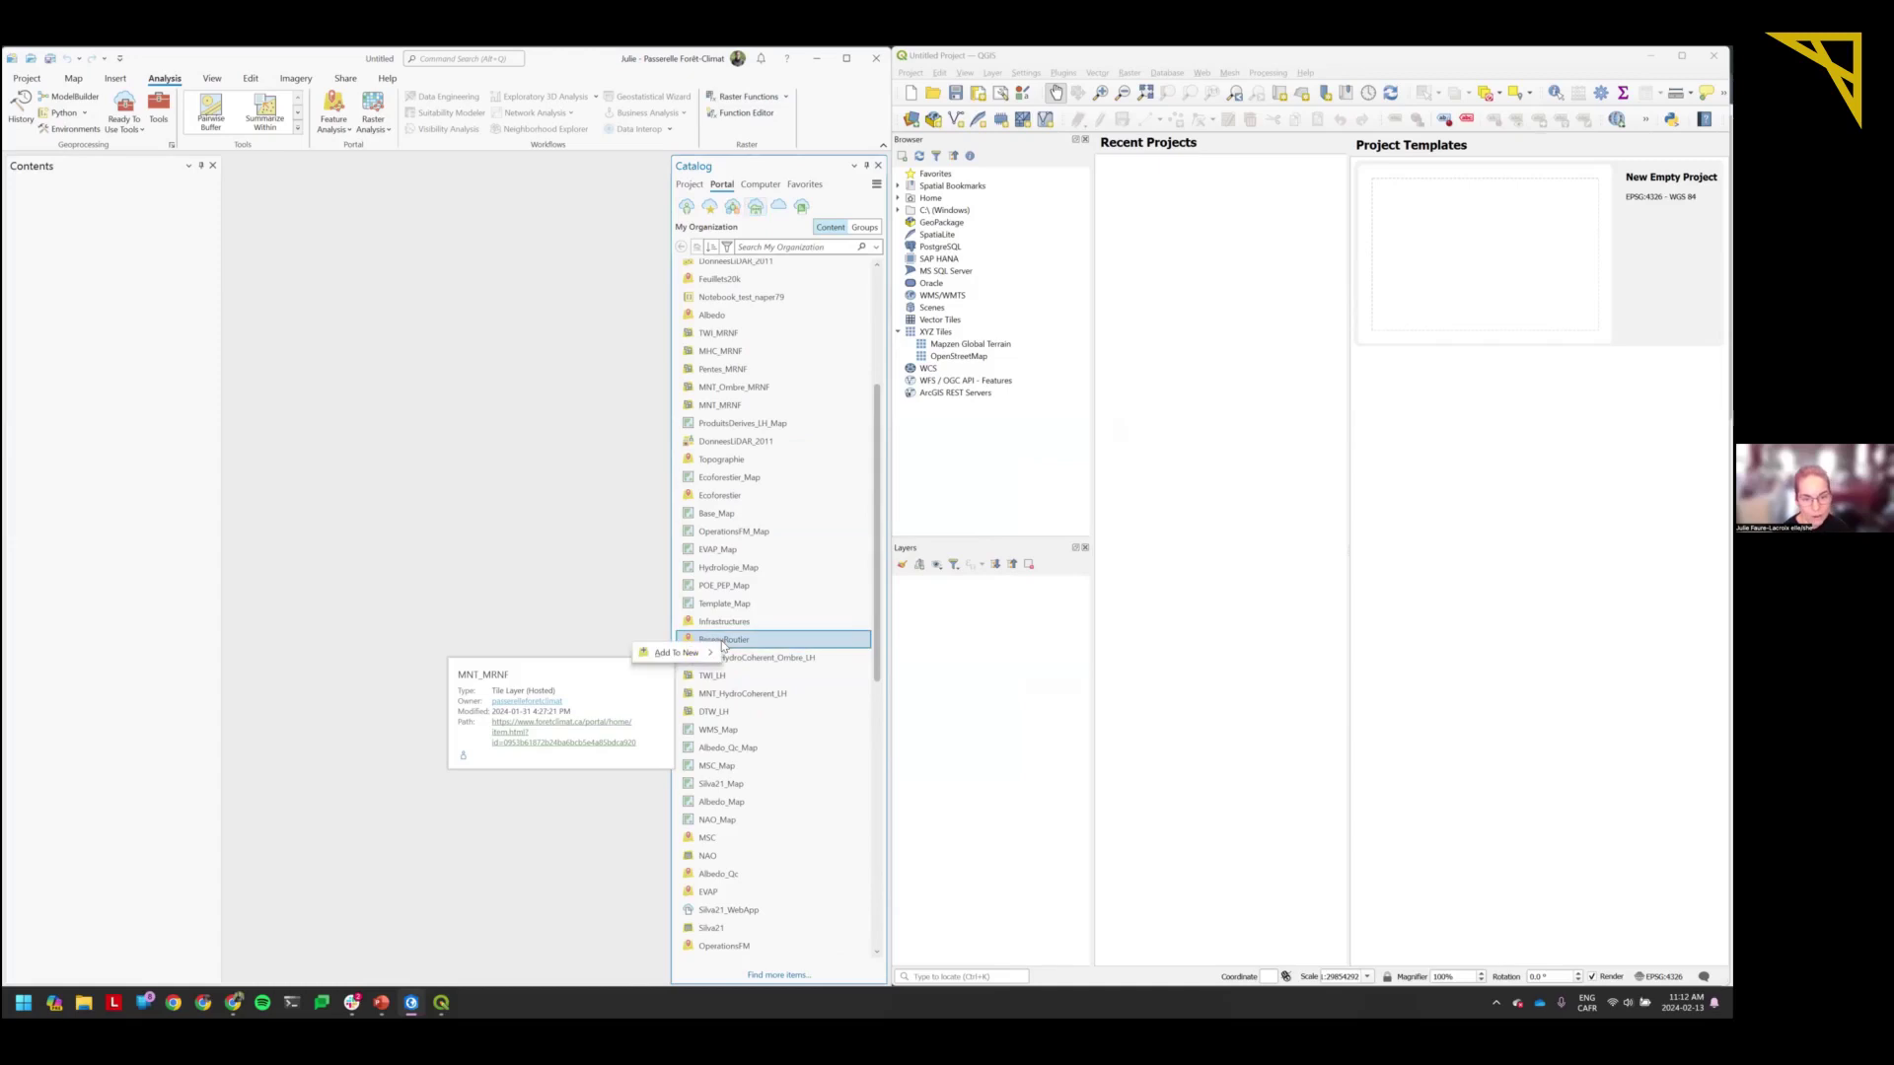
{"action": "right_click", "coordinate": [750, 644]}
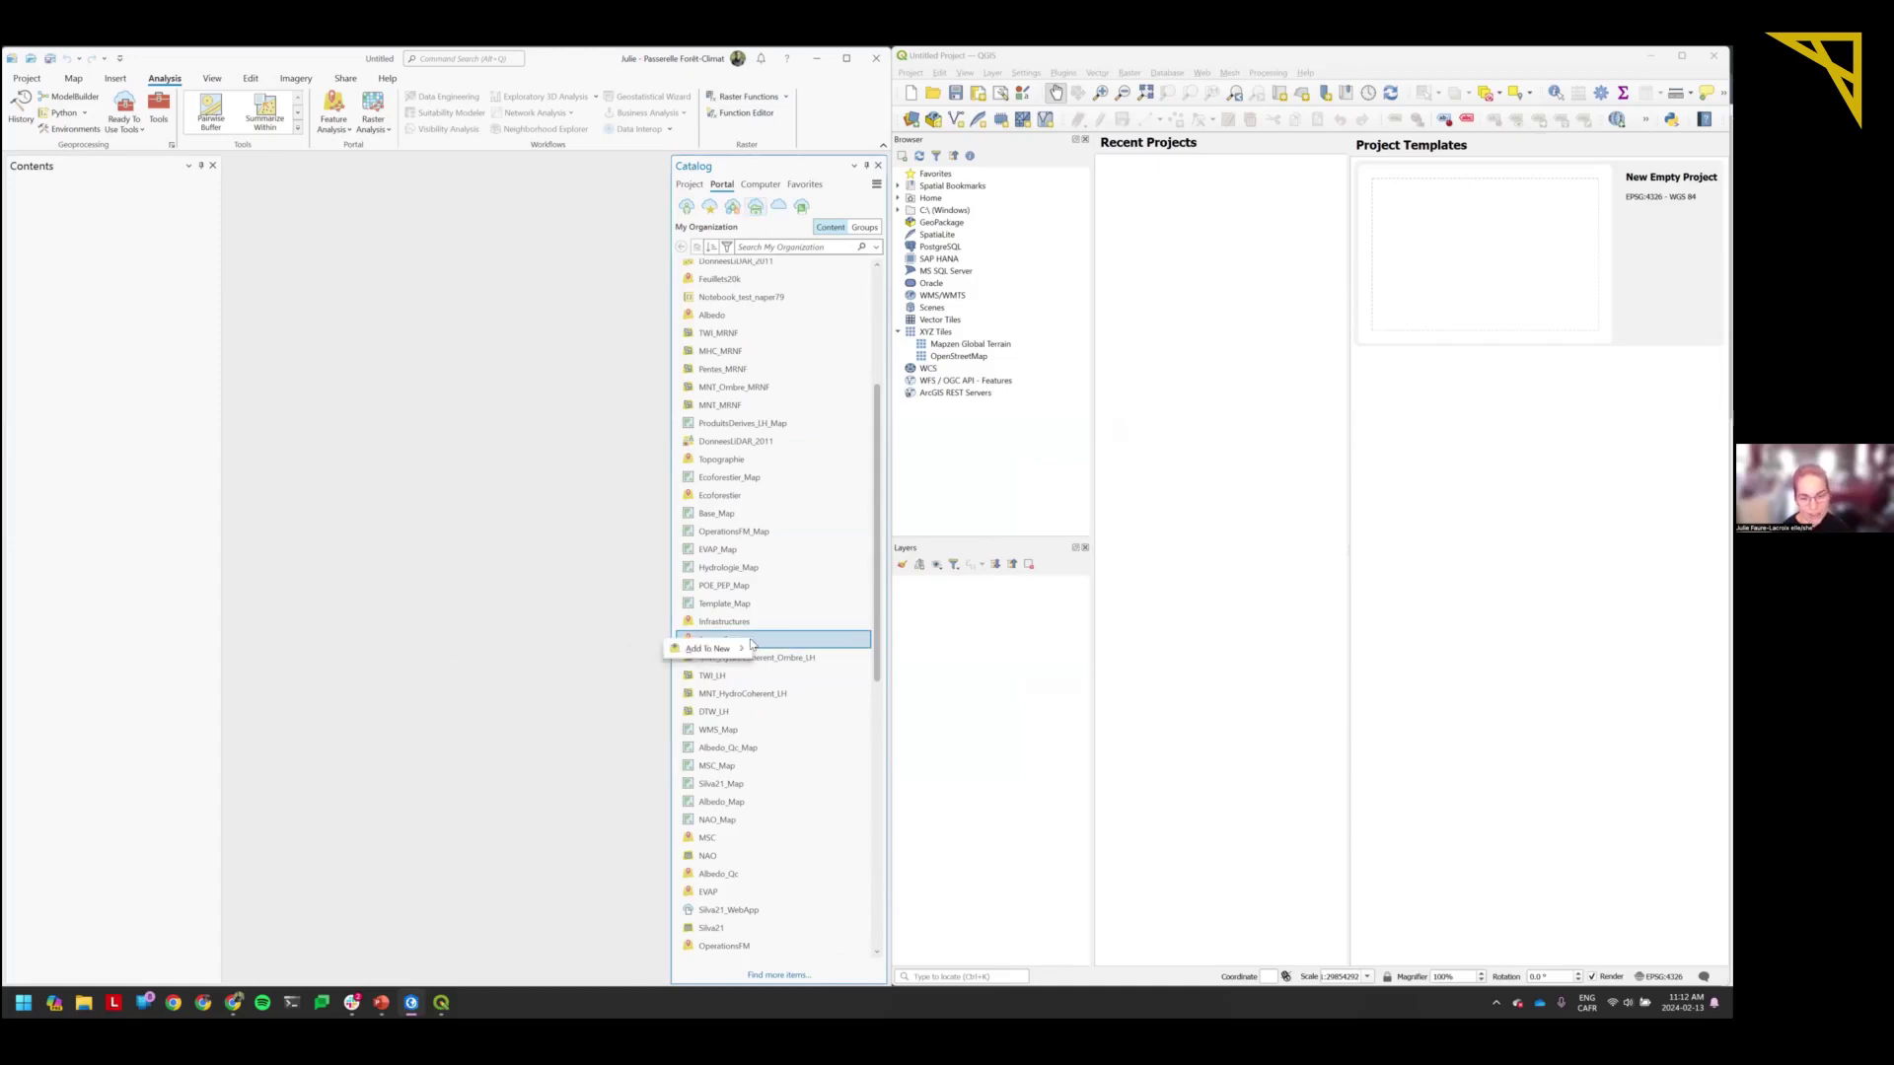
{"action": "mouse_move", "coordinate": [733, 651]}
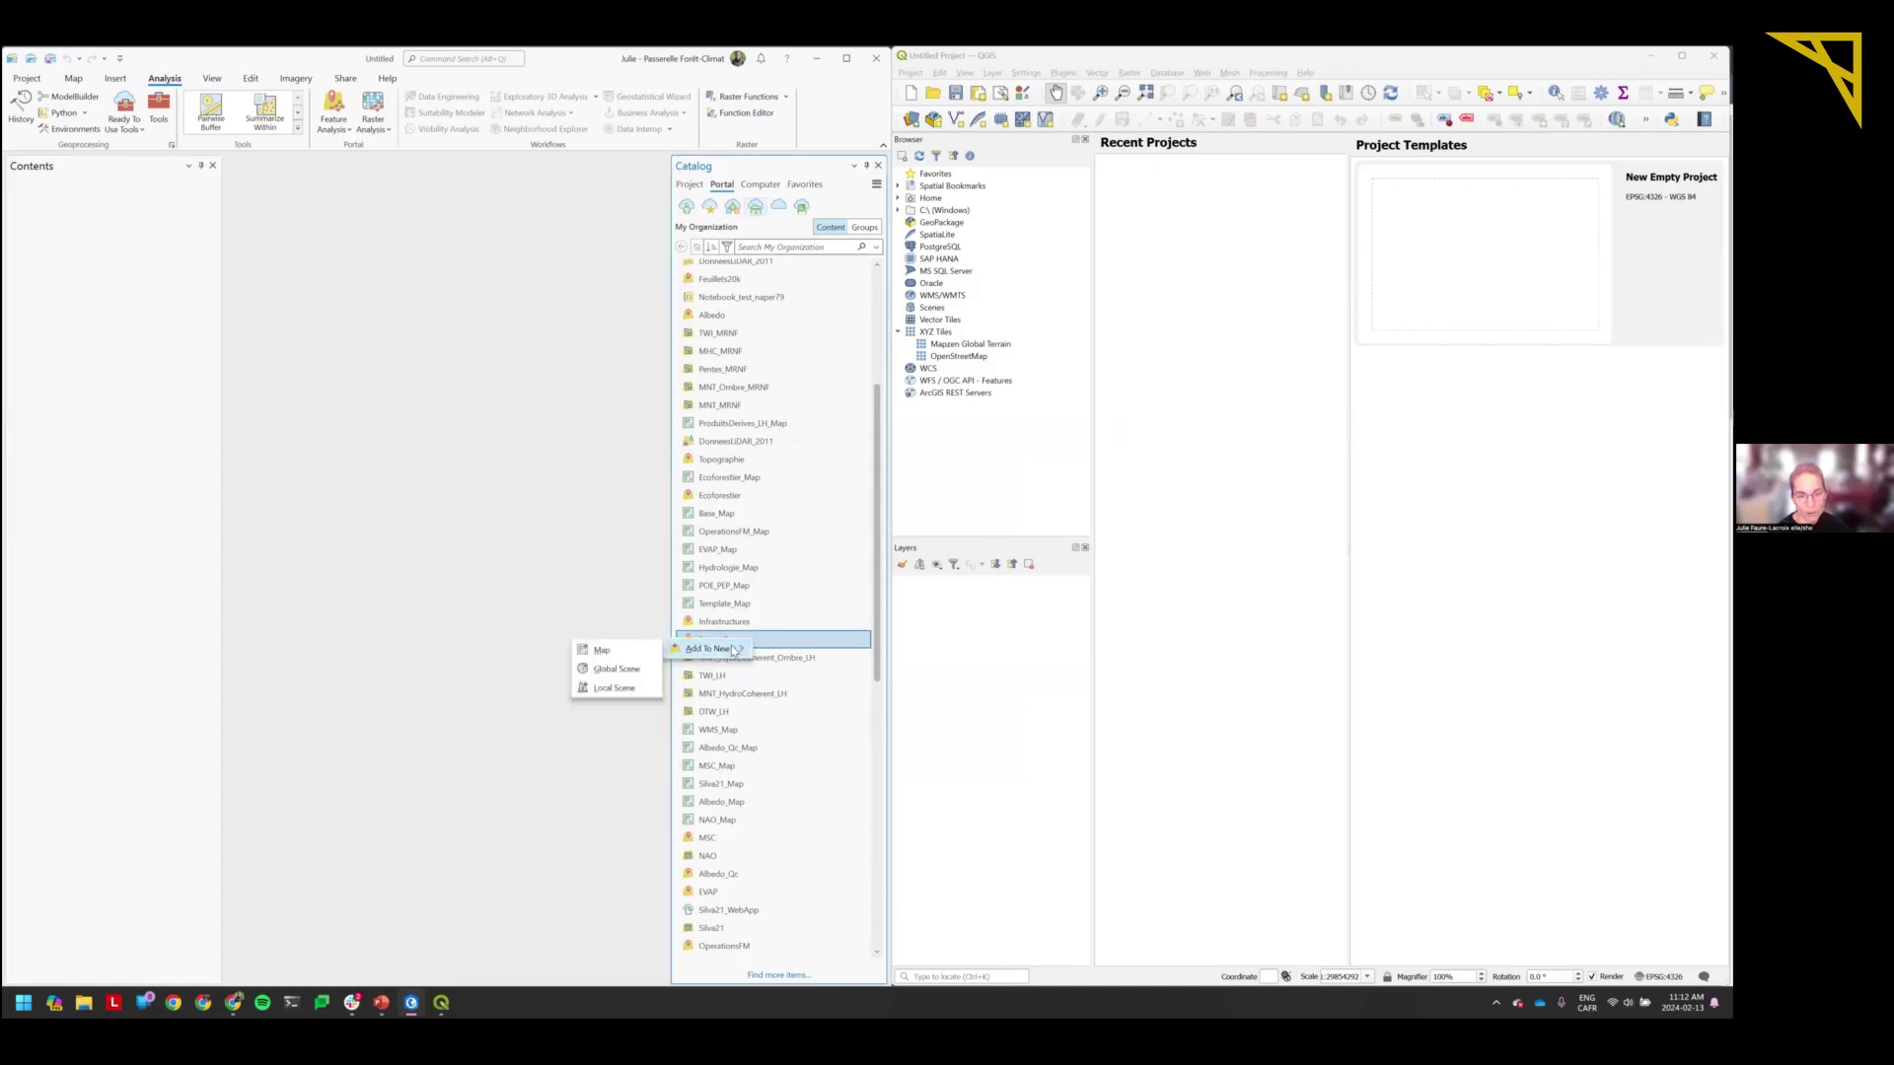
{"action": "left_click", "coordinate": [608, 652]}
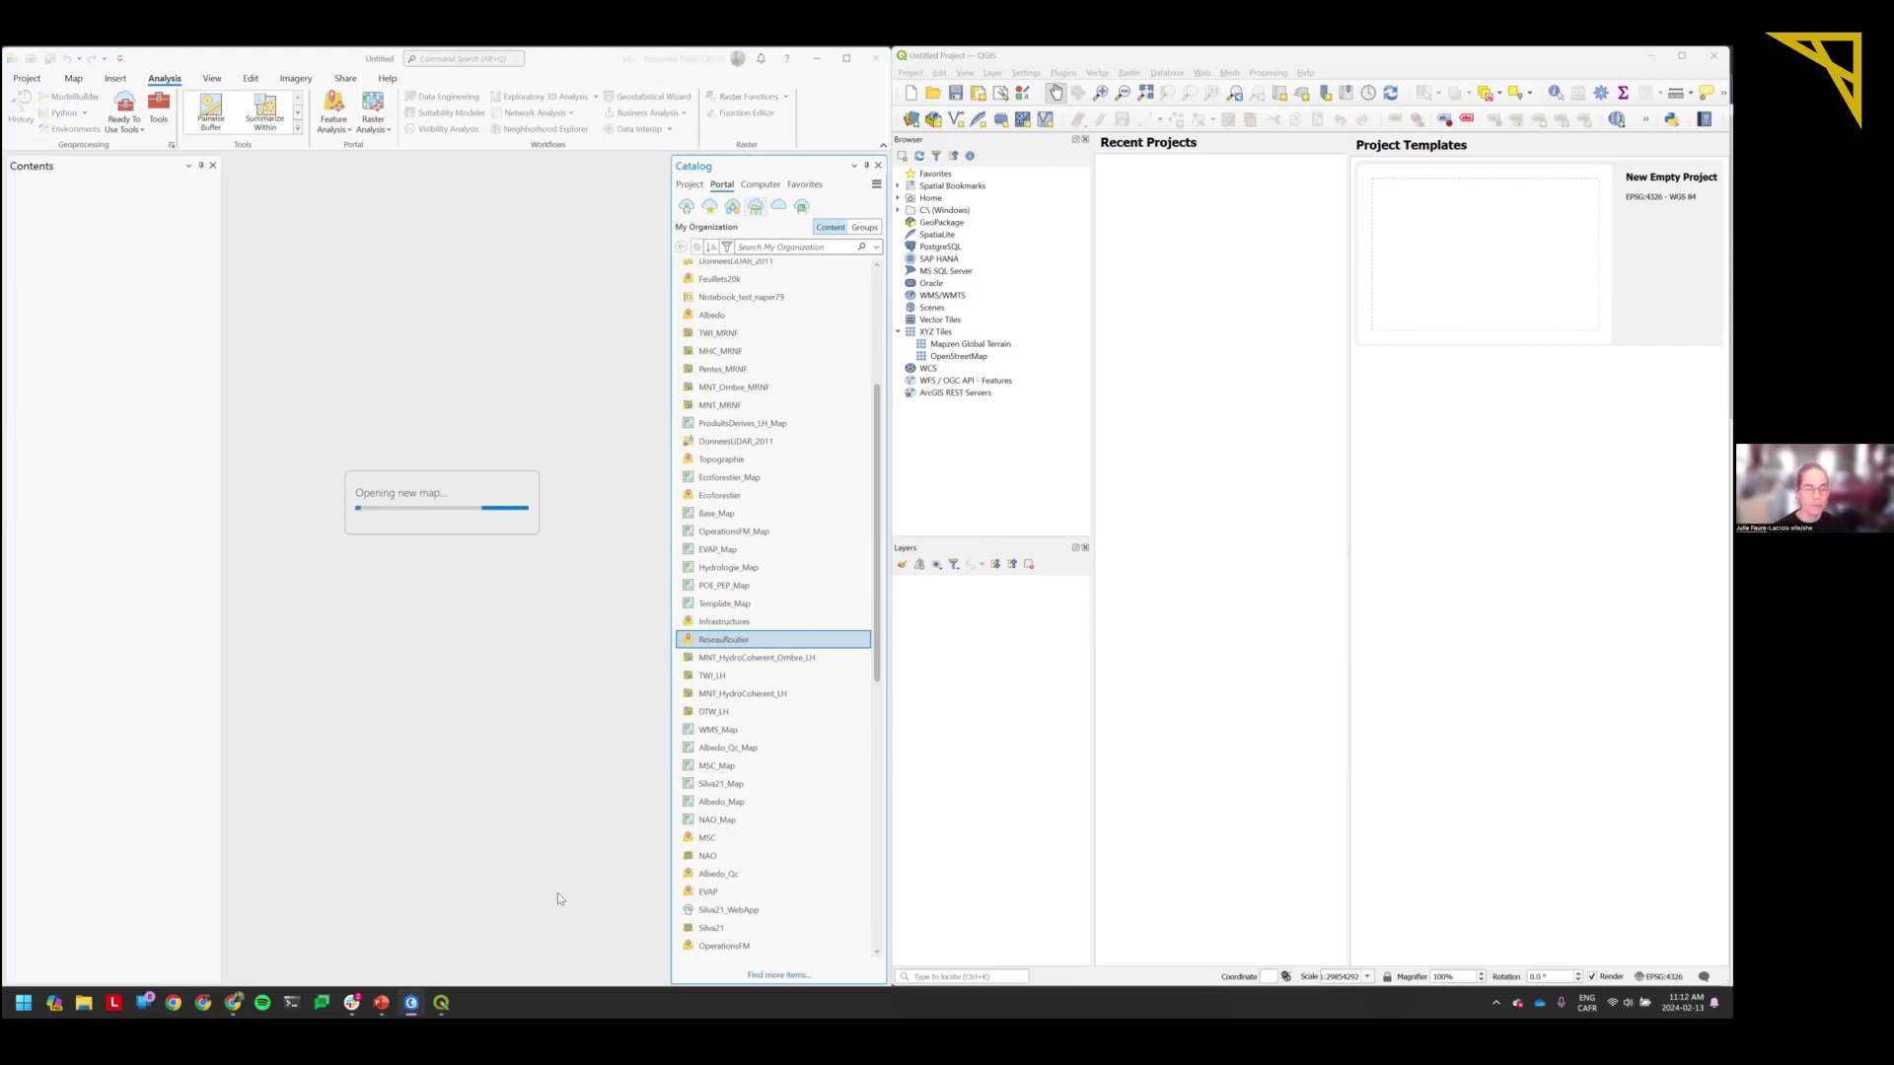
{"action": "mouse_move", "coordinate": [412, 1003]}
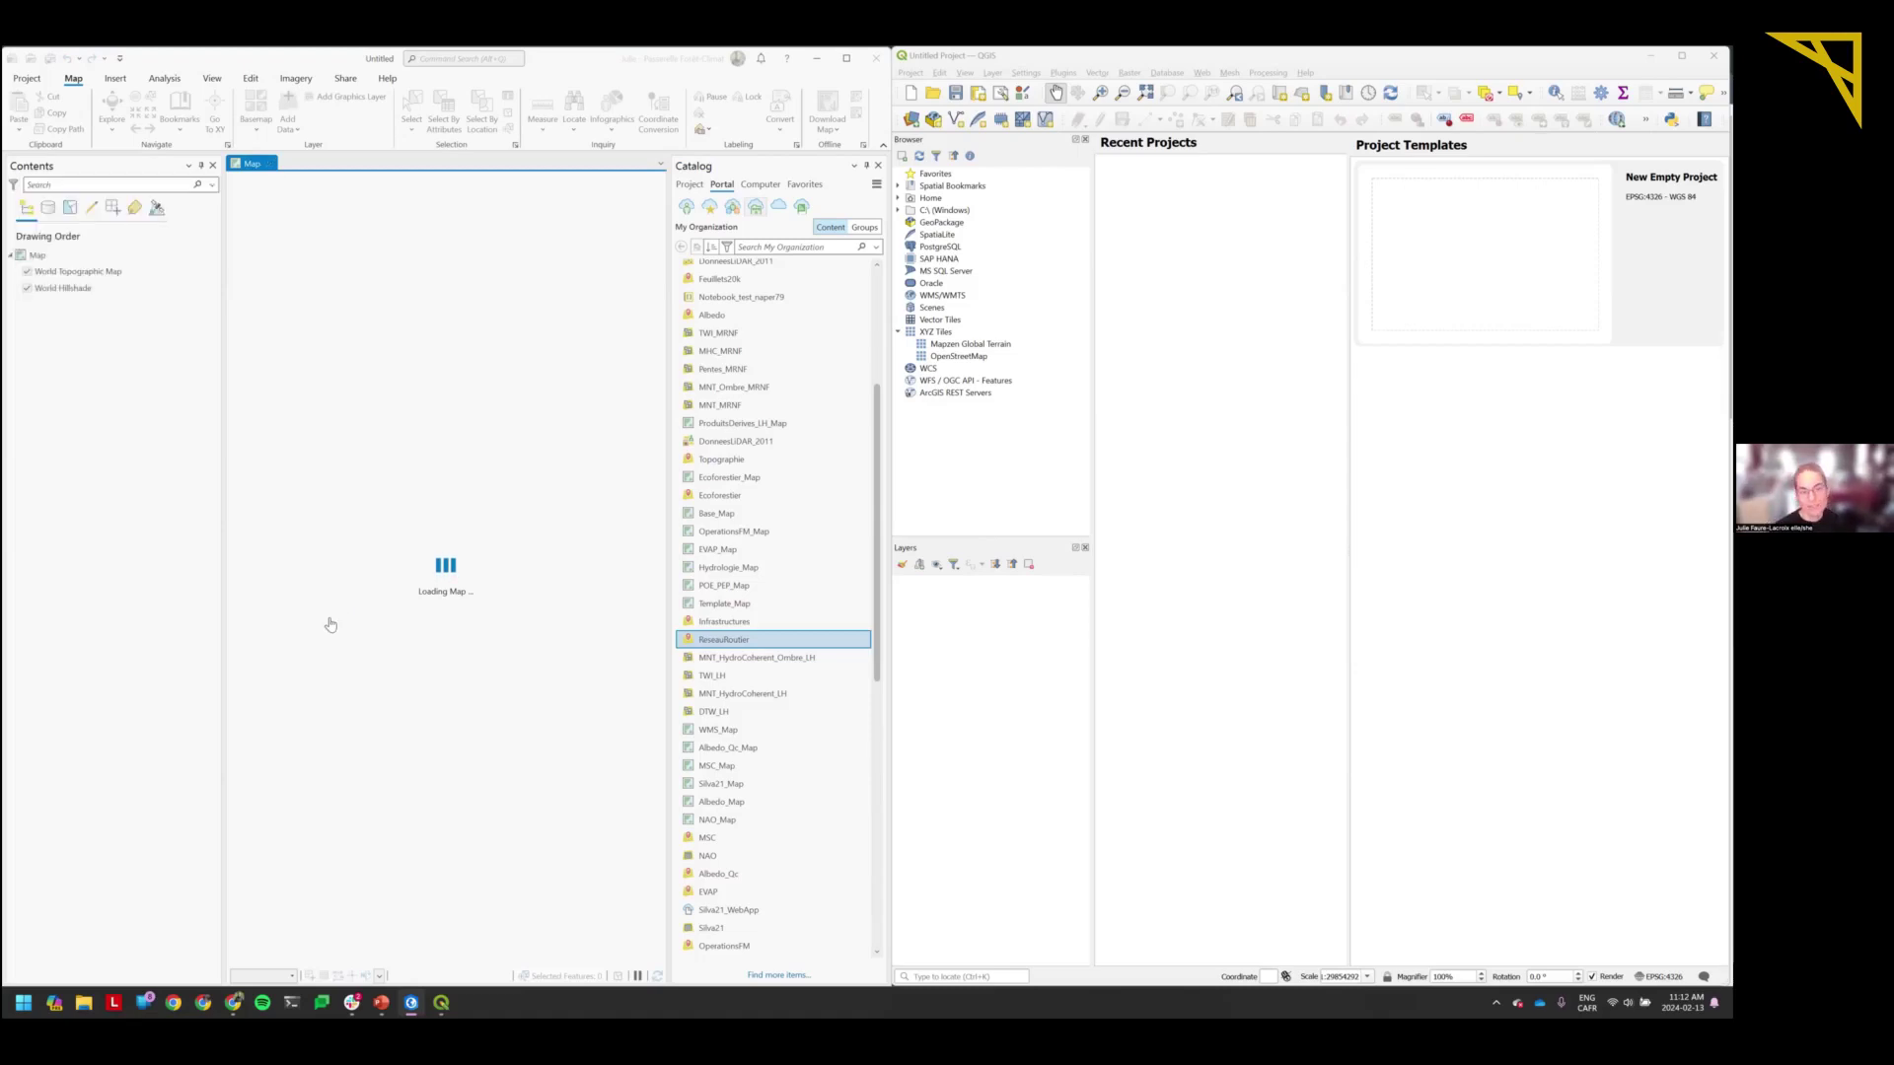
{"action": "scroll", "coordinate": [425, 520], "scroll_direction": "up", "scroll_amount": 1}
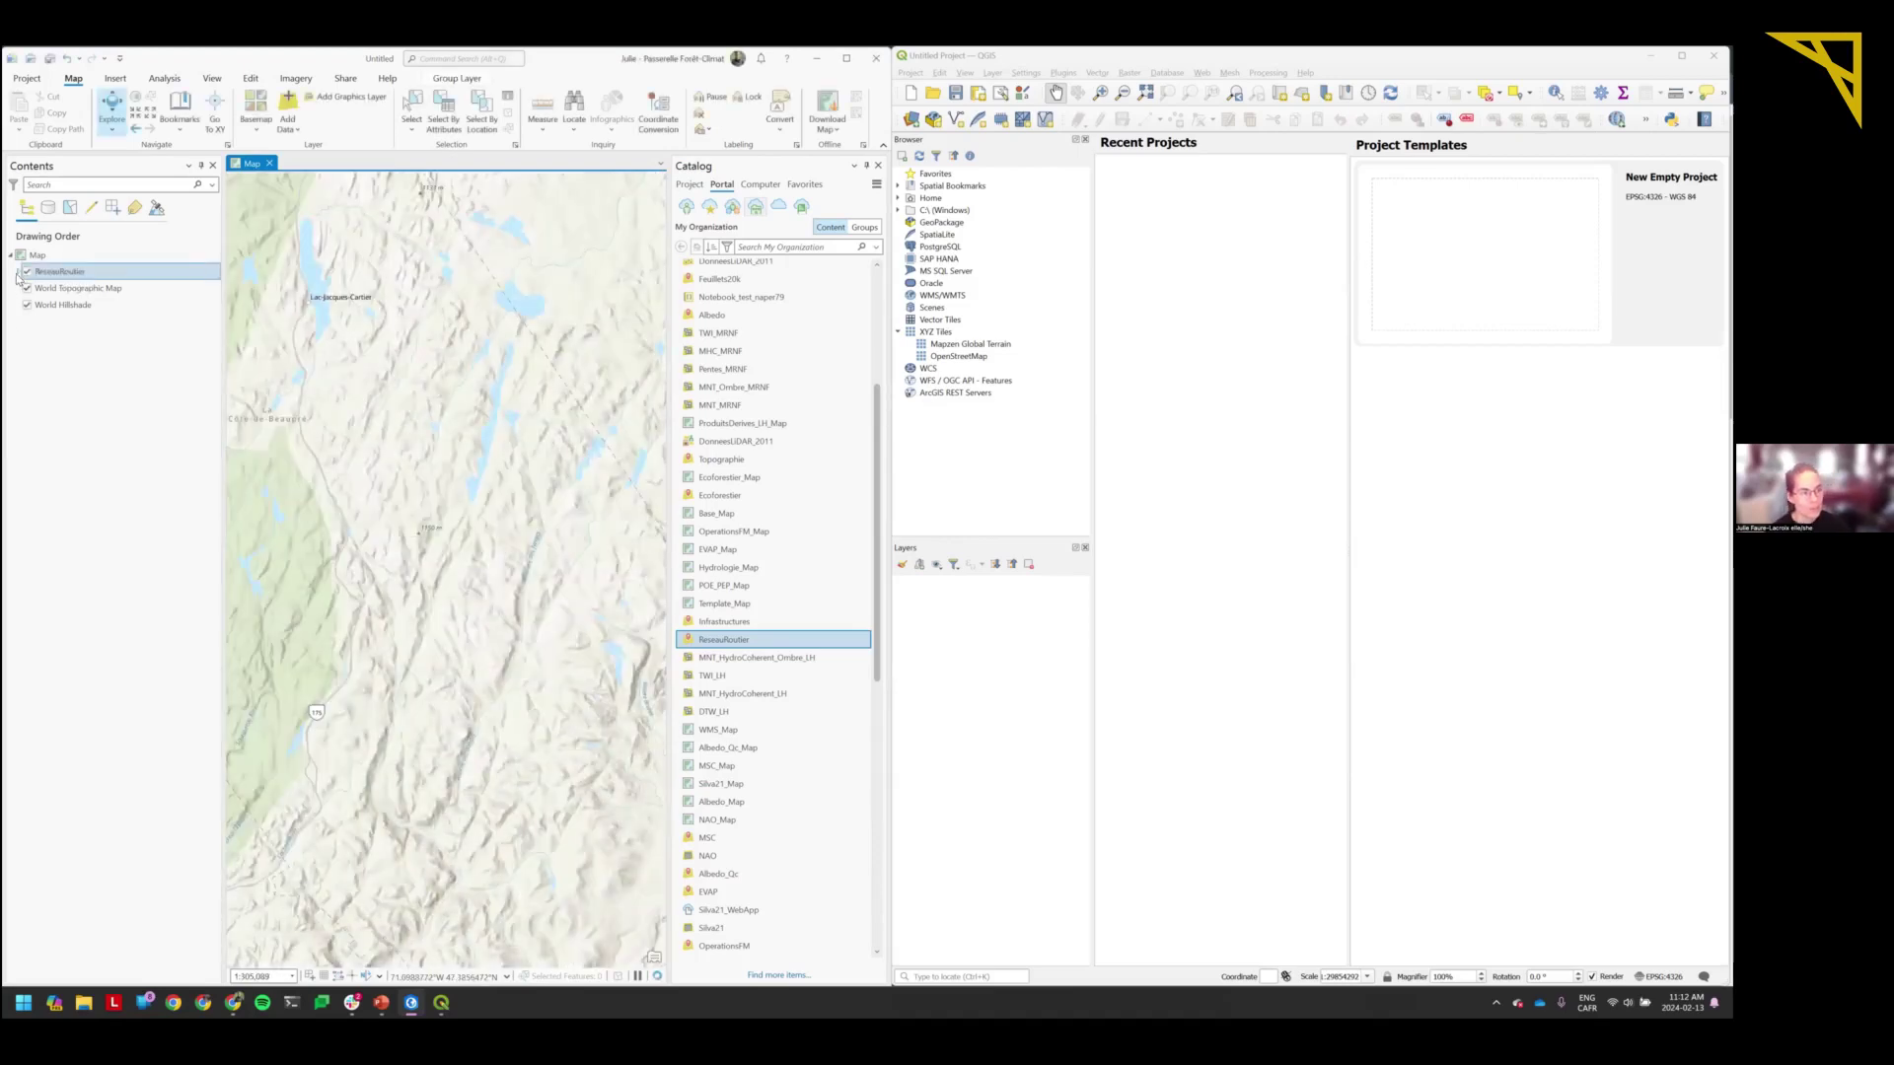
{"action": "left_click", "coordinate": [18, 273]}
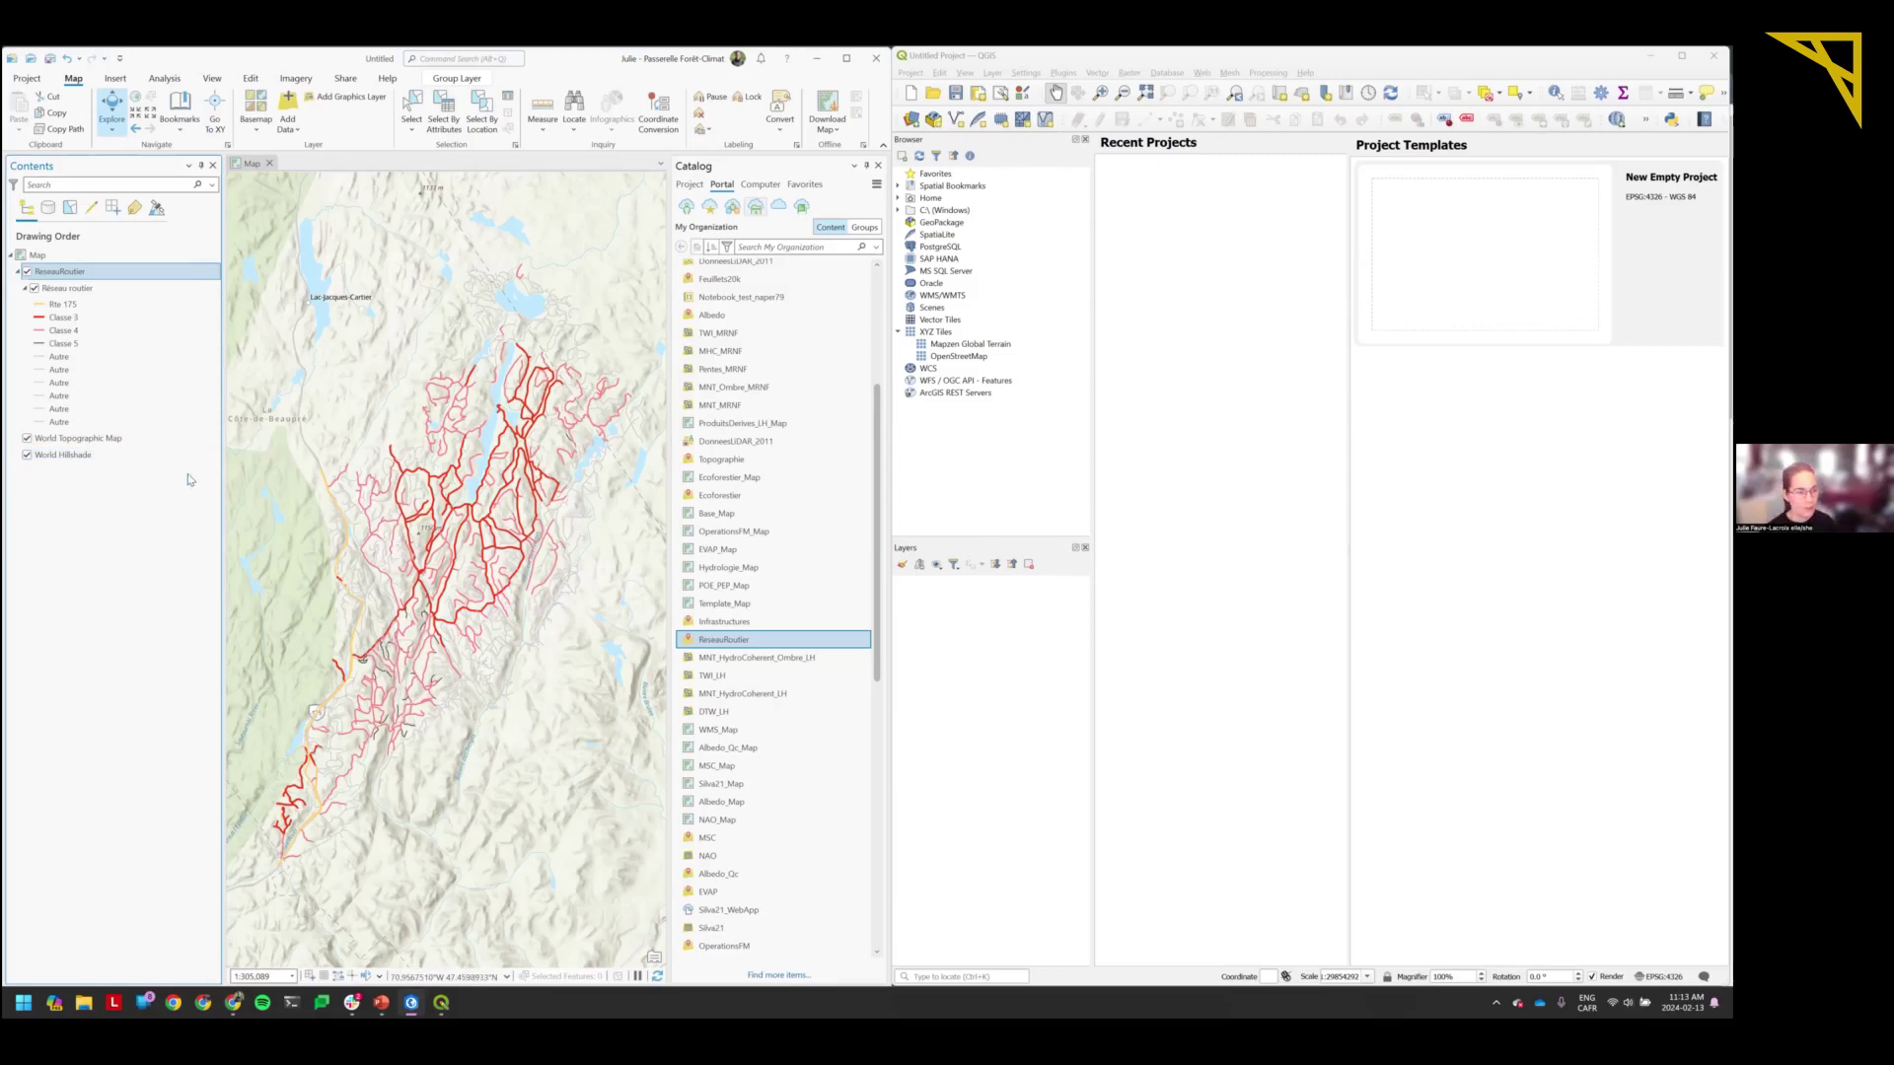
Switch the World Topographic Map and World Hillshade basemap layers off and back on to see what each contributes.
{"action": "left_click", "coordinate": [27, 437]}
{"action": "left_click", "coordinate": [26, 455]}
{"action": "left_click", "coordinate": [27, 455]}
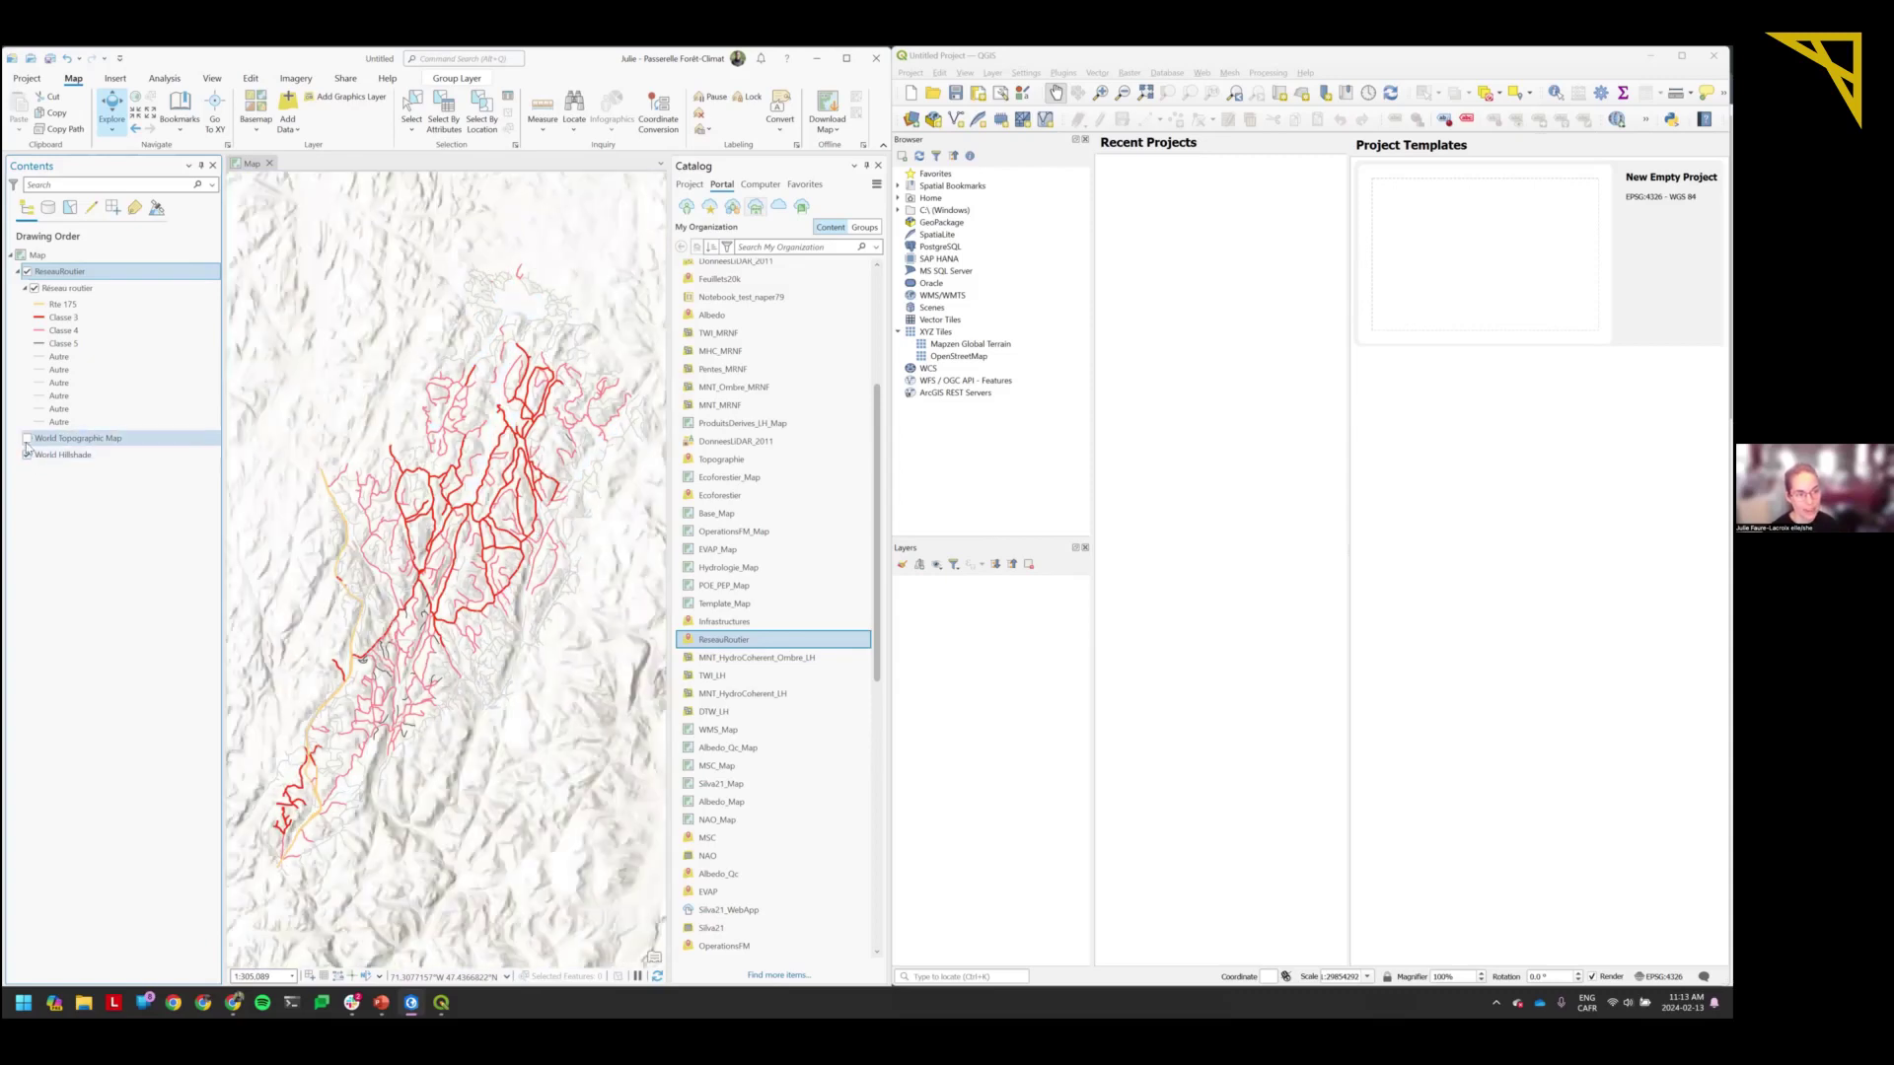
{"action": "left_click", "coordinate": [26, 443]}
{"action": "left_click", "coordinate": [27, 439]}
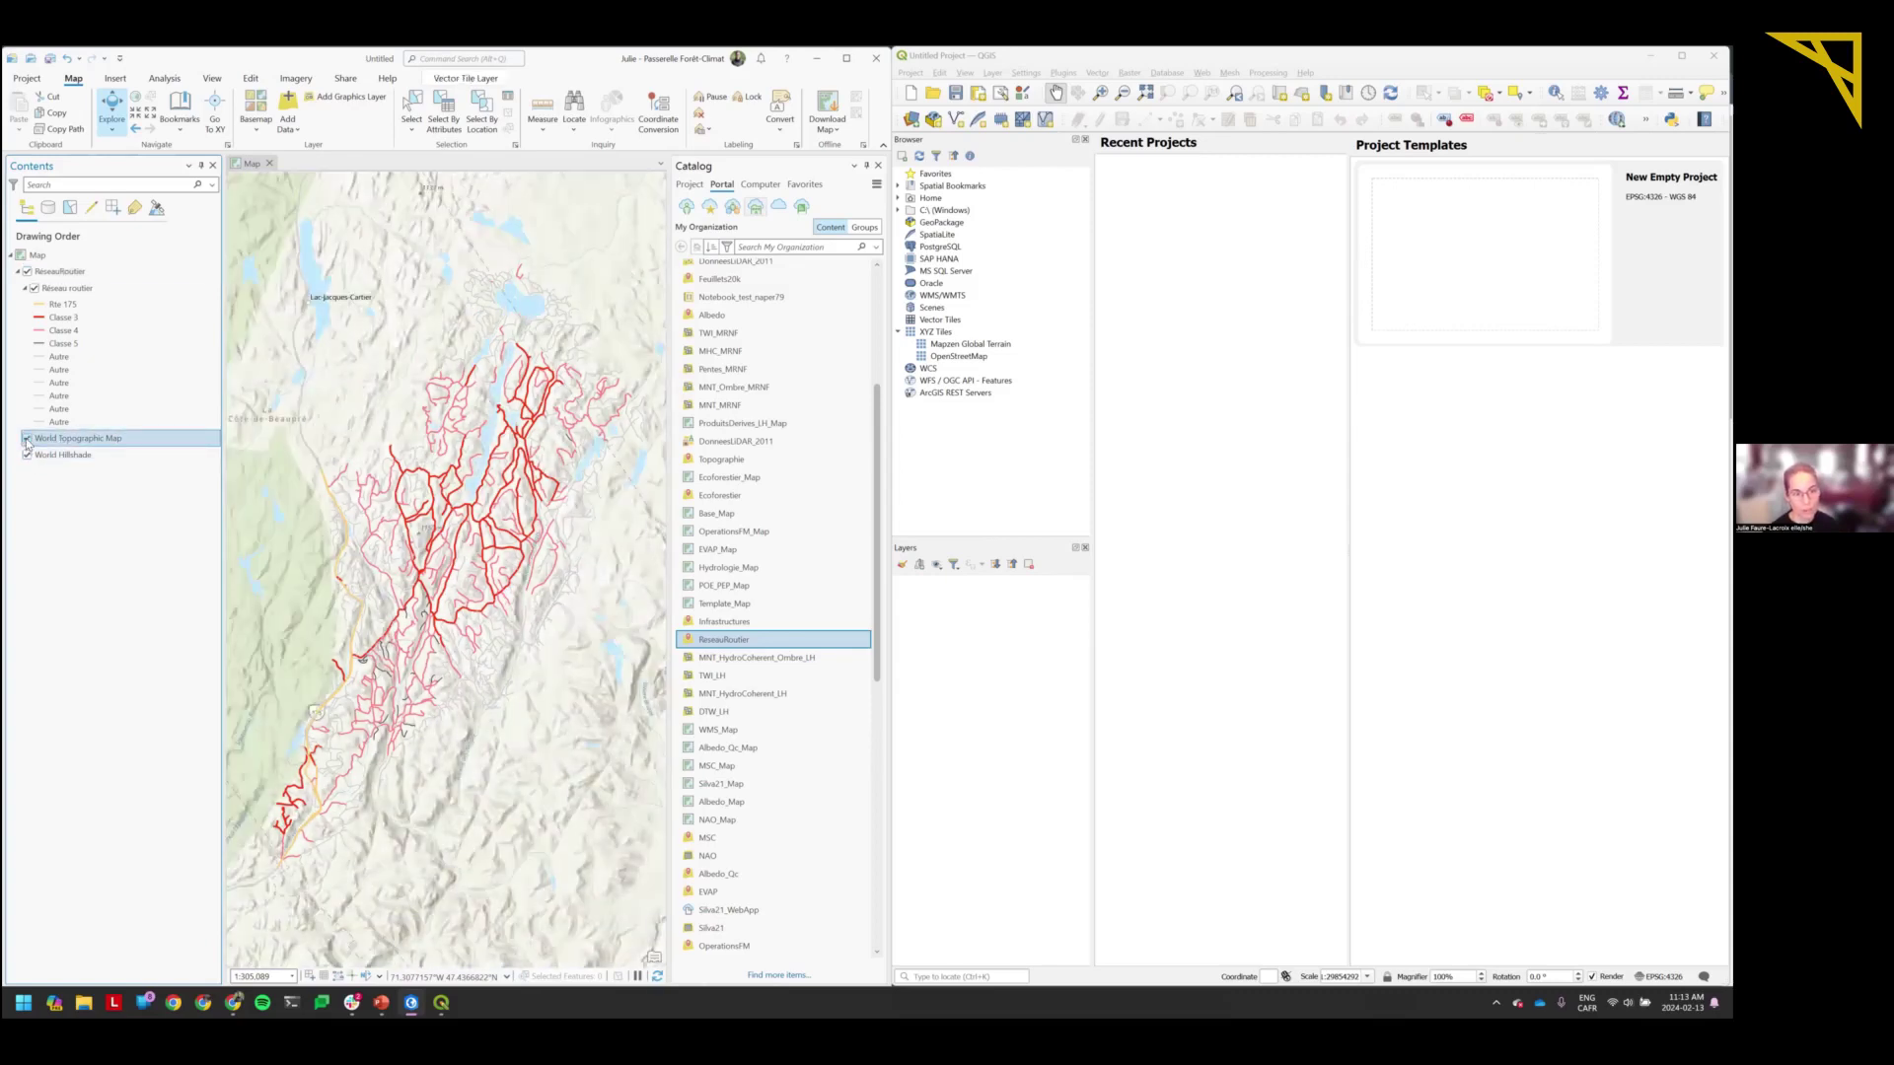
Change the map's basemap to Light Gray Canvas and inspect its reference layer over the road network.
{"action": "left_click", "coordinate": [263, 133]}
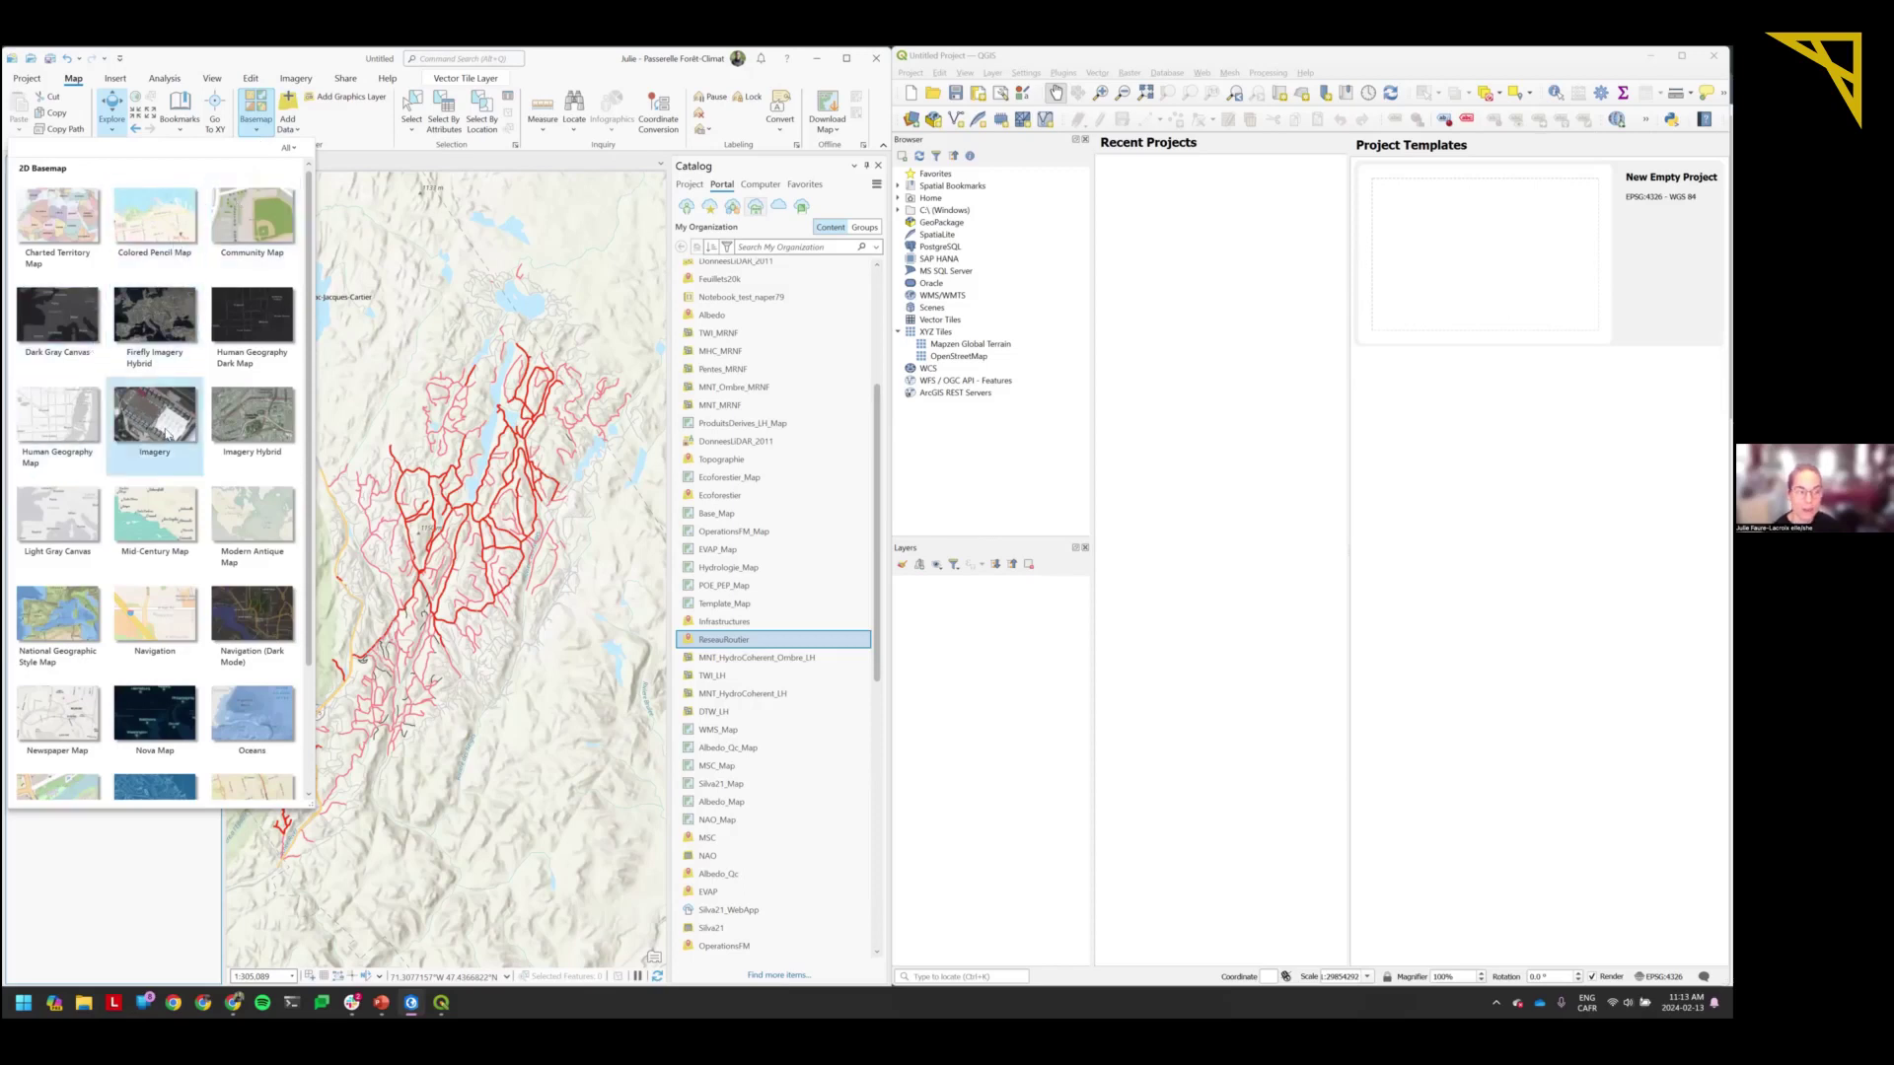
{"action": "left_click", "coordinate": [88, 526]}
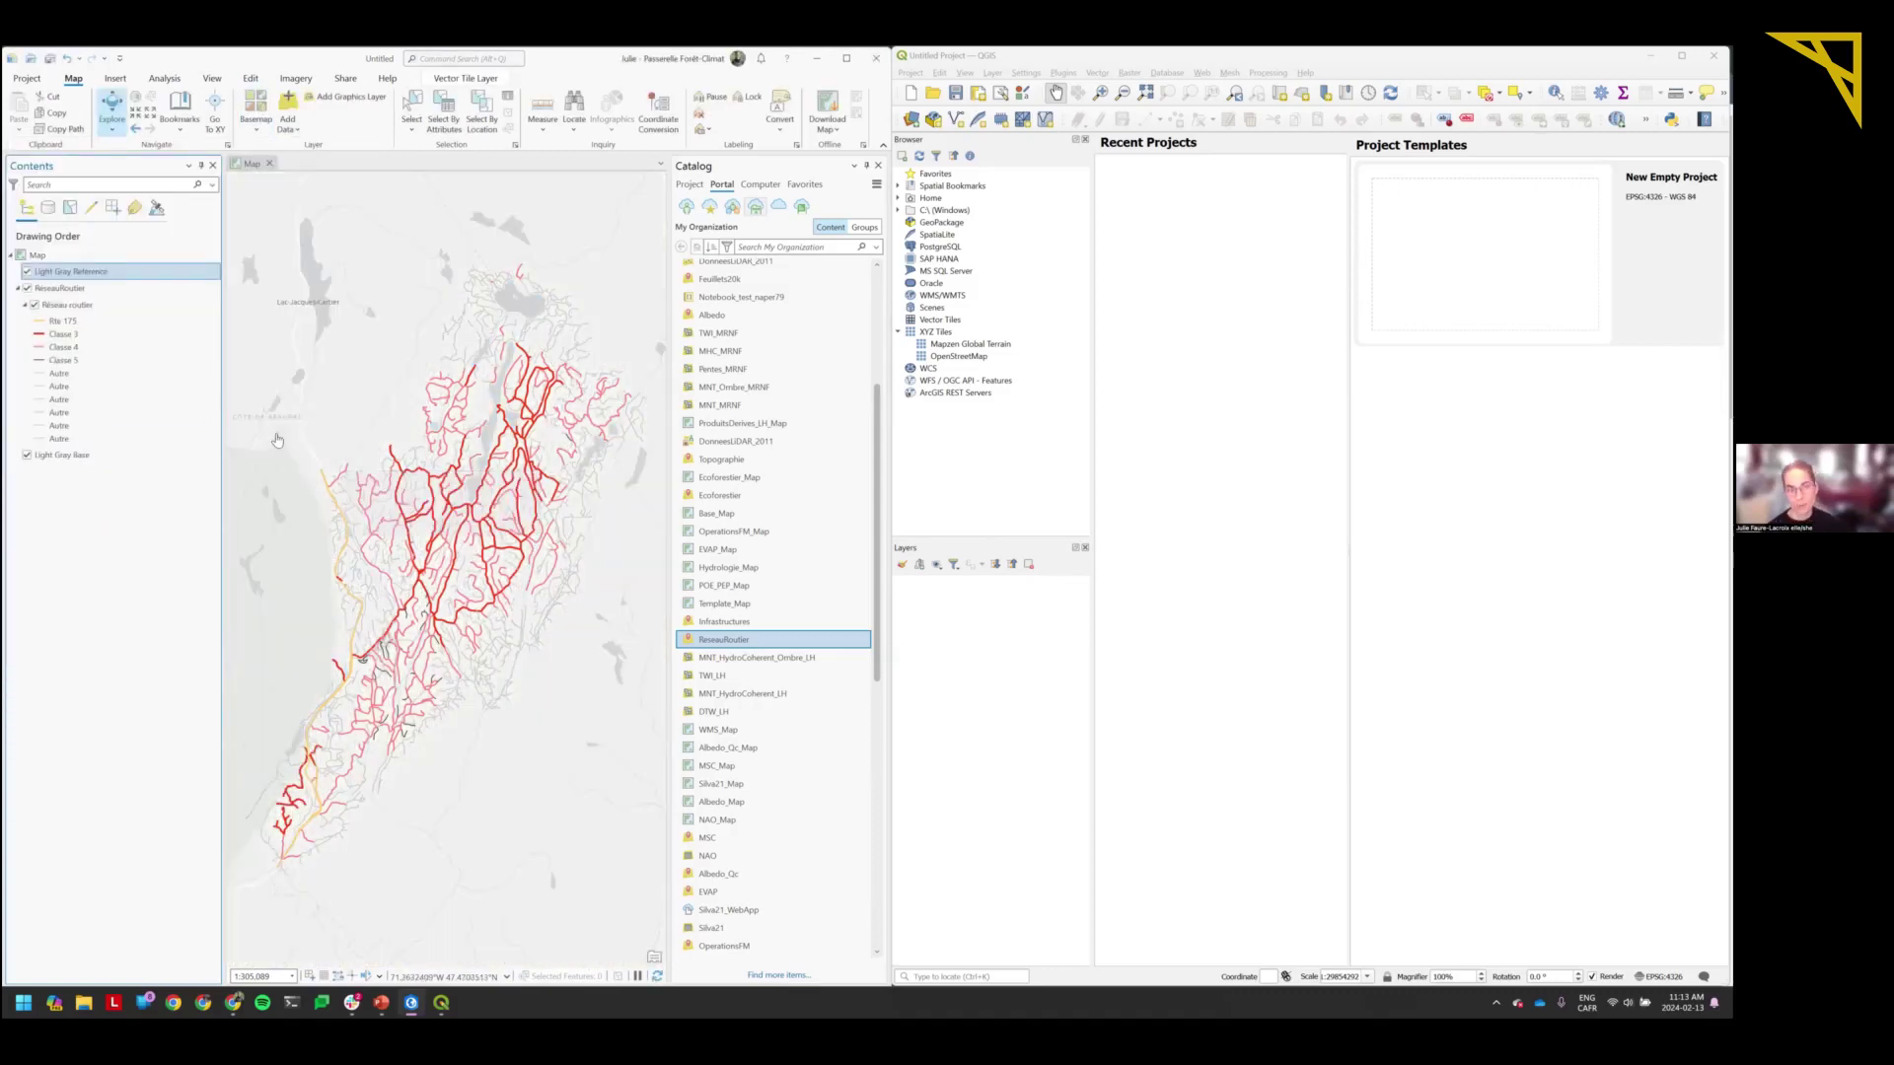
{"action": "left_click", "coordinate": [102, 273]}
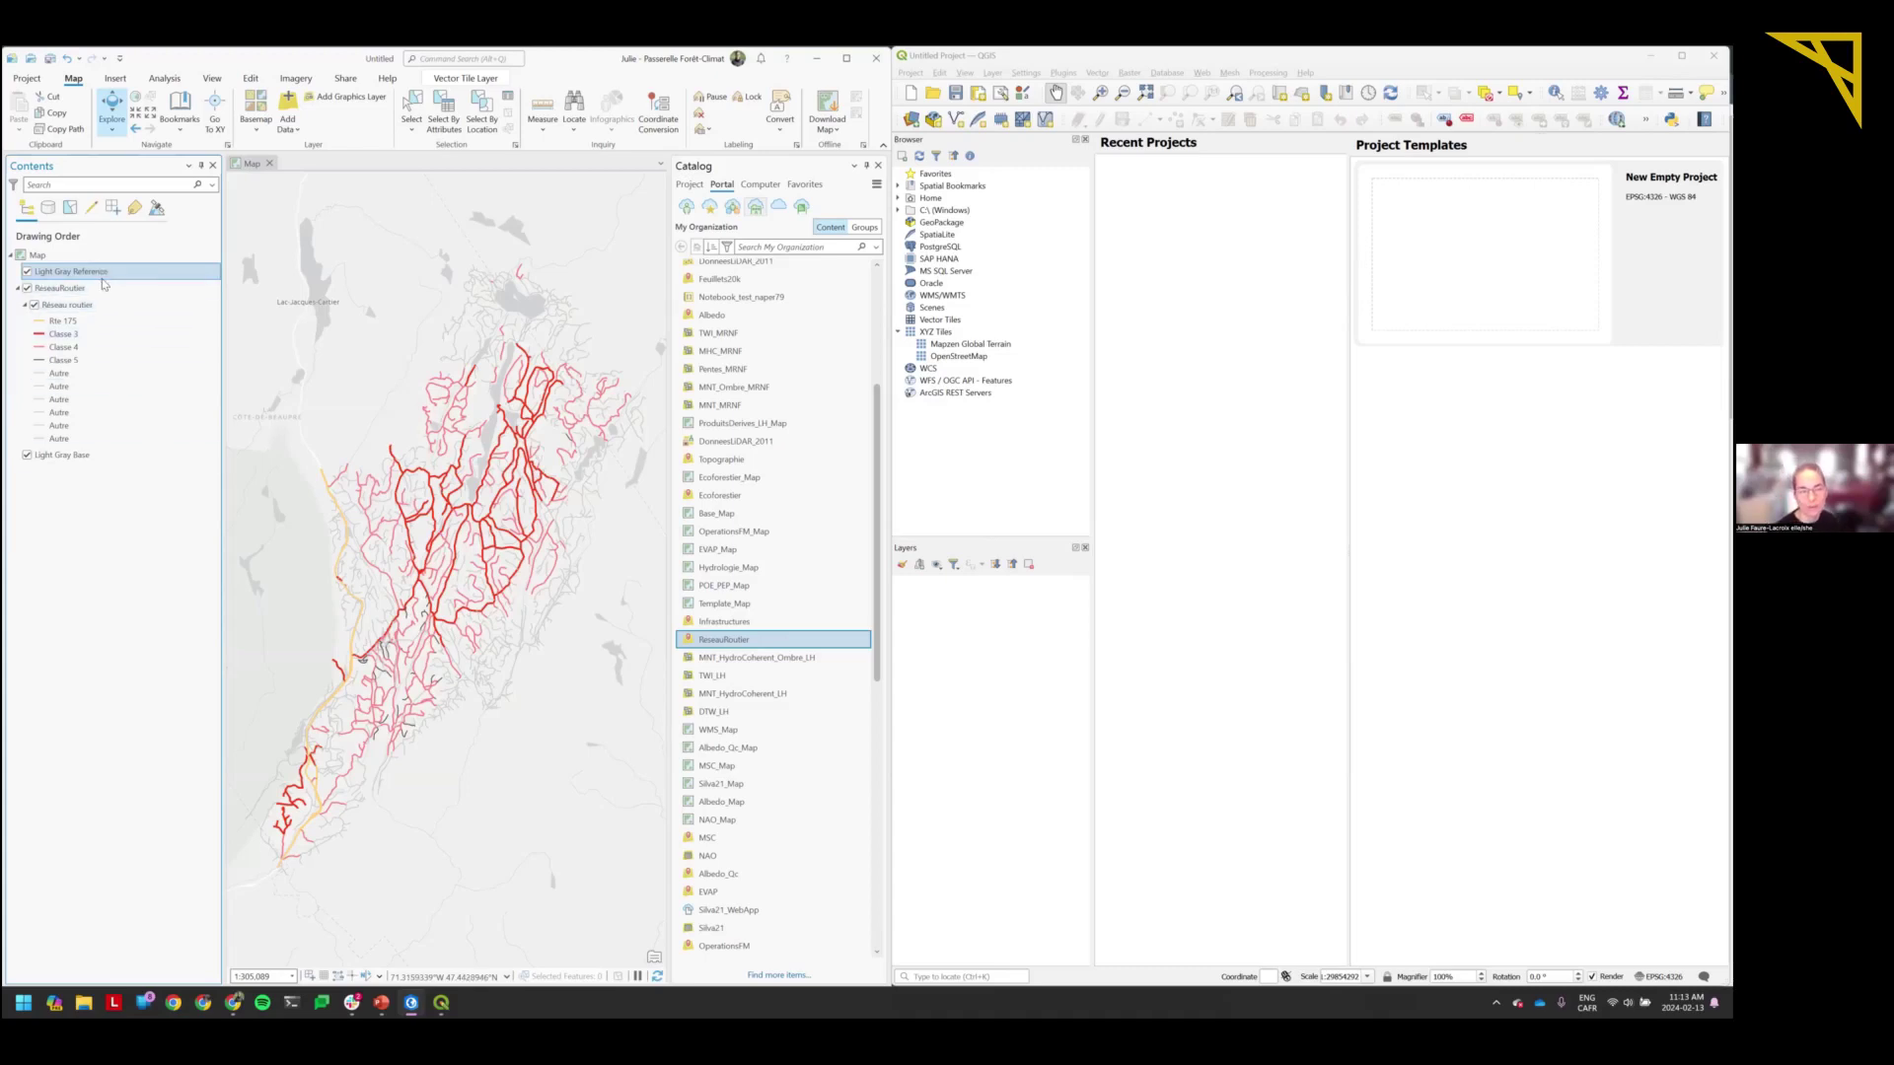
{"action": "scroll", "coordinate": [418, 441], "scroll_direction": "down", "scroll_amount": 2}
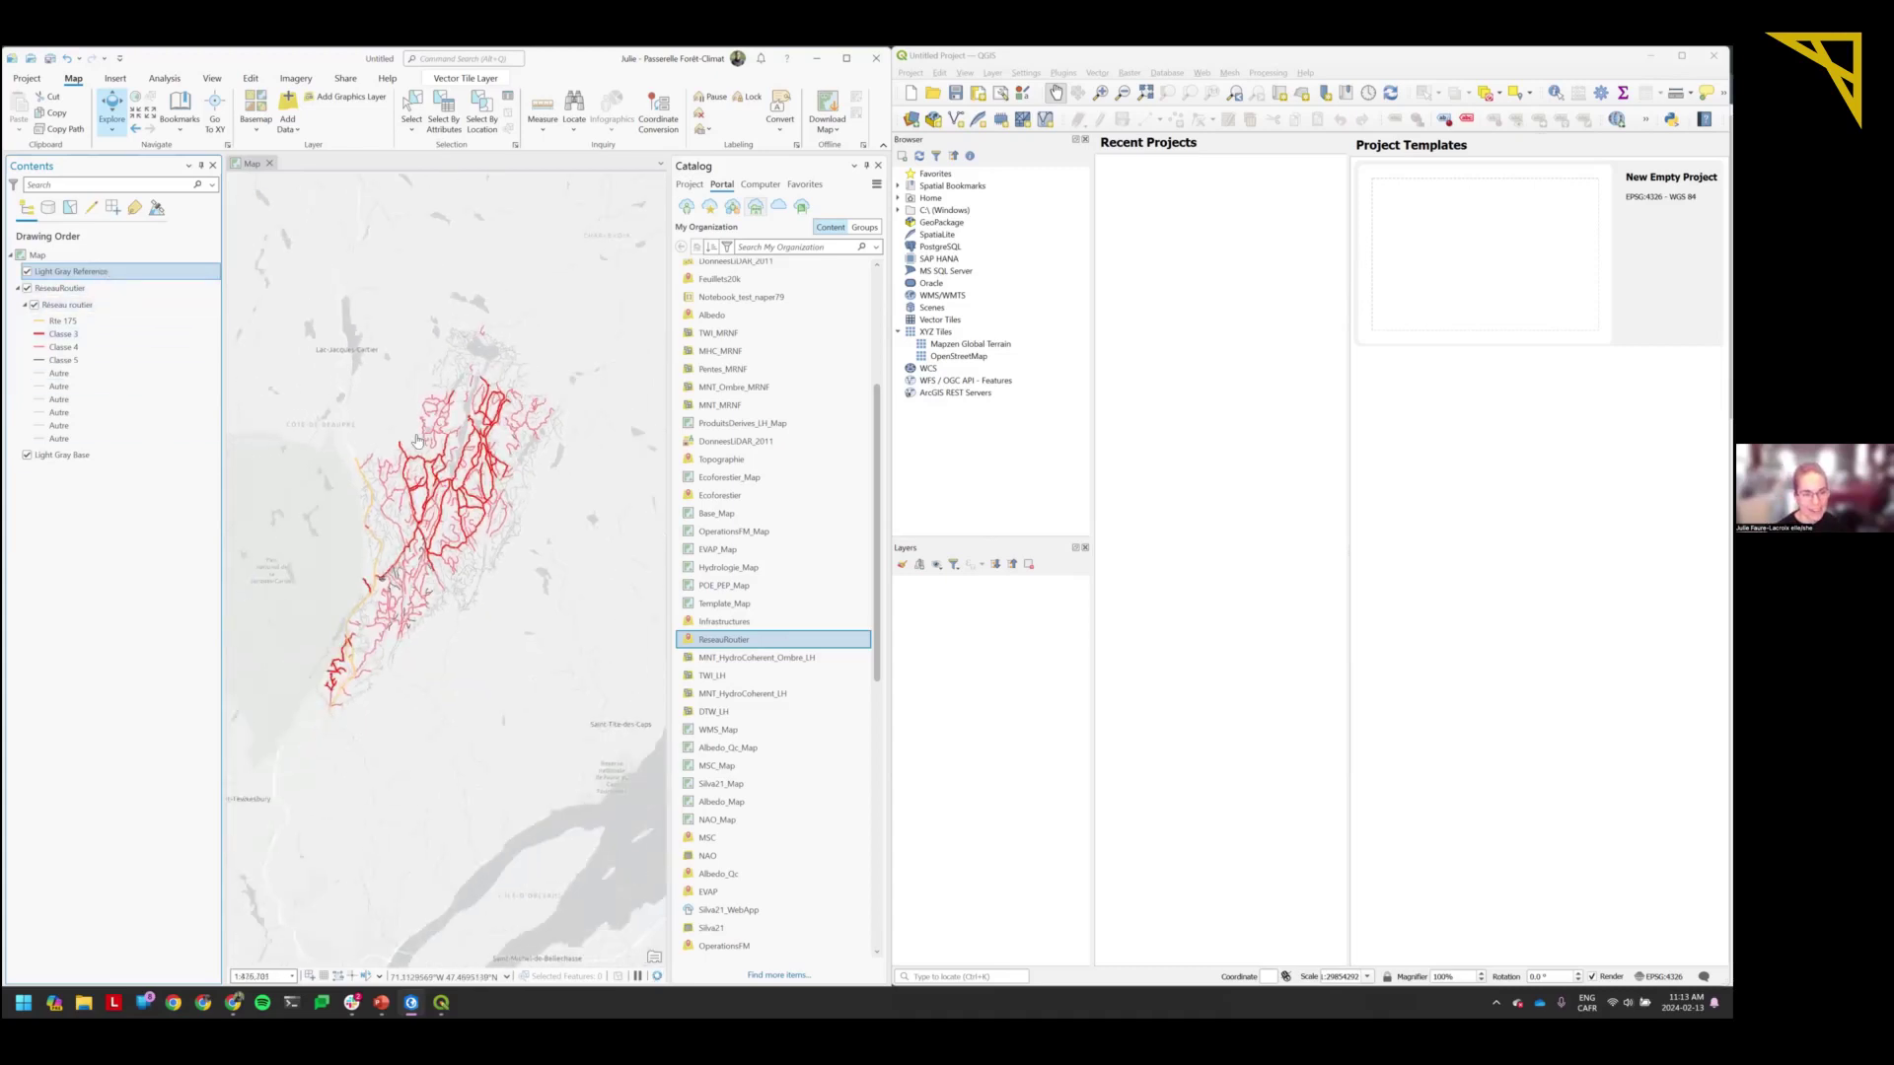
{"action": "scroll", "coordinate": [417, 441], "scroll_direction": "up", "scroll_amount": 2}
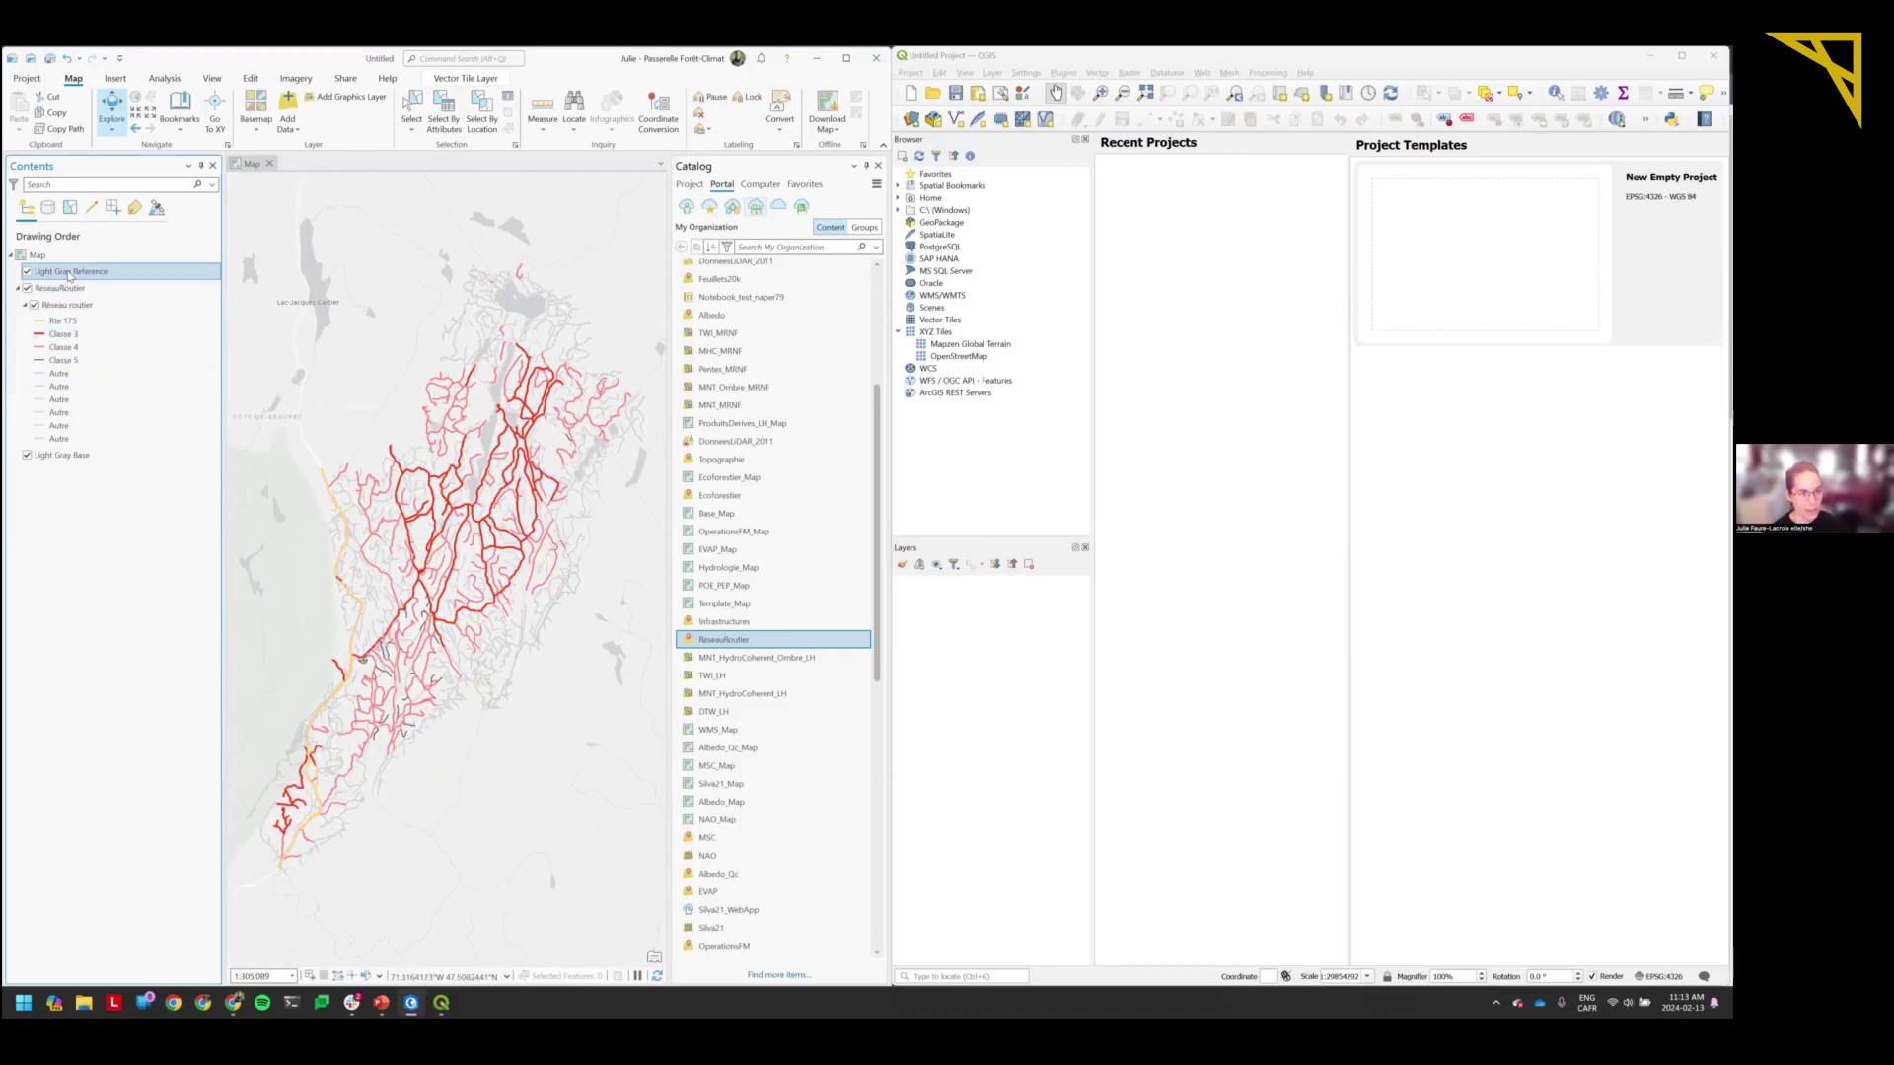
Move the Light Gray Reference layer below the road network layer, just above Light Gray Base.
{"action": "left_click_drag", "start_coordinate": [72, 271], "coordinate": [154, 413]}
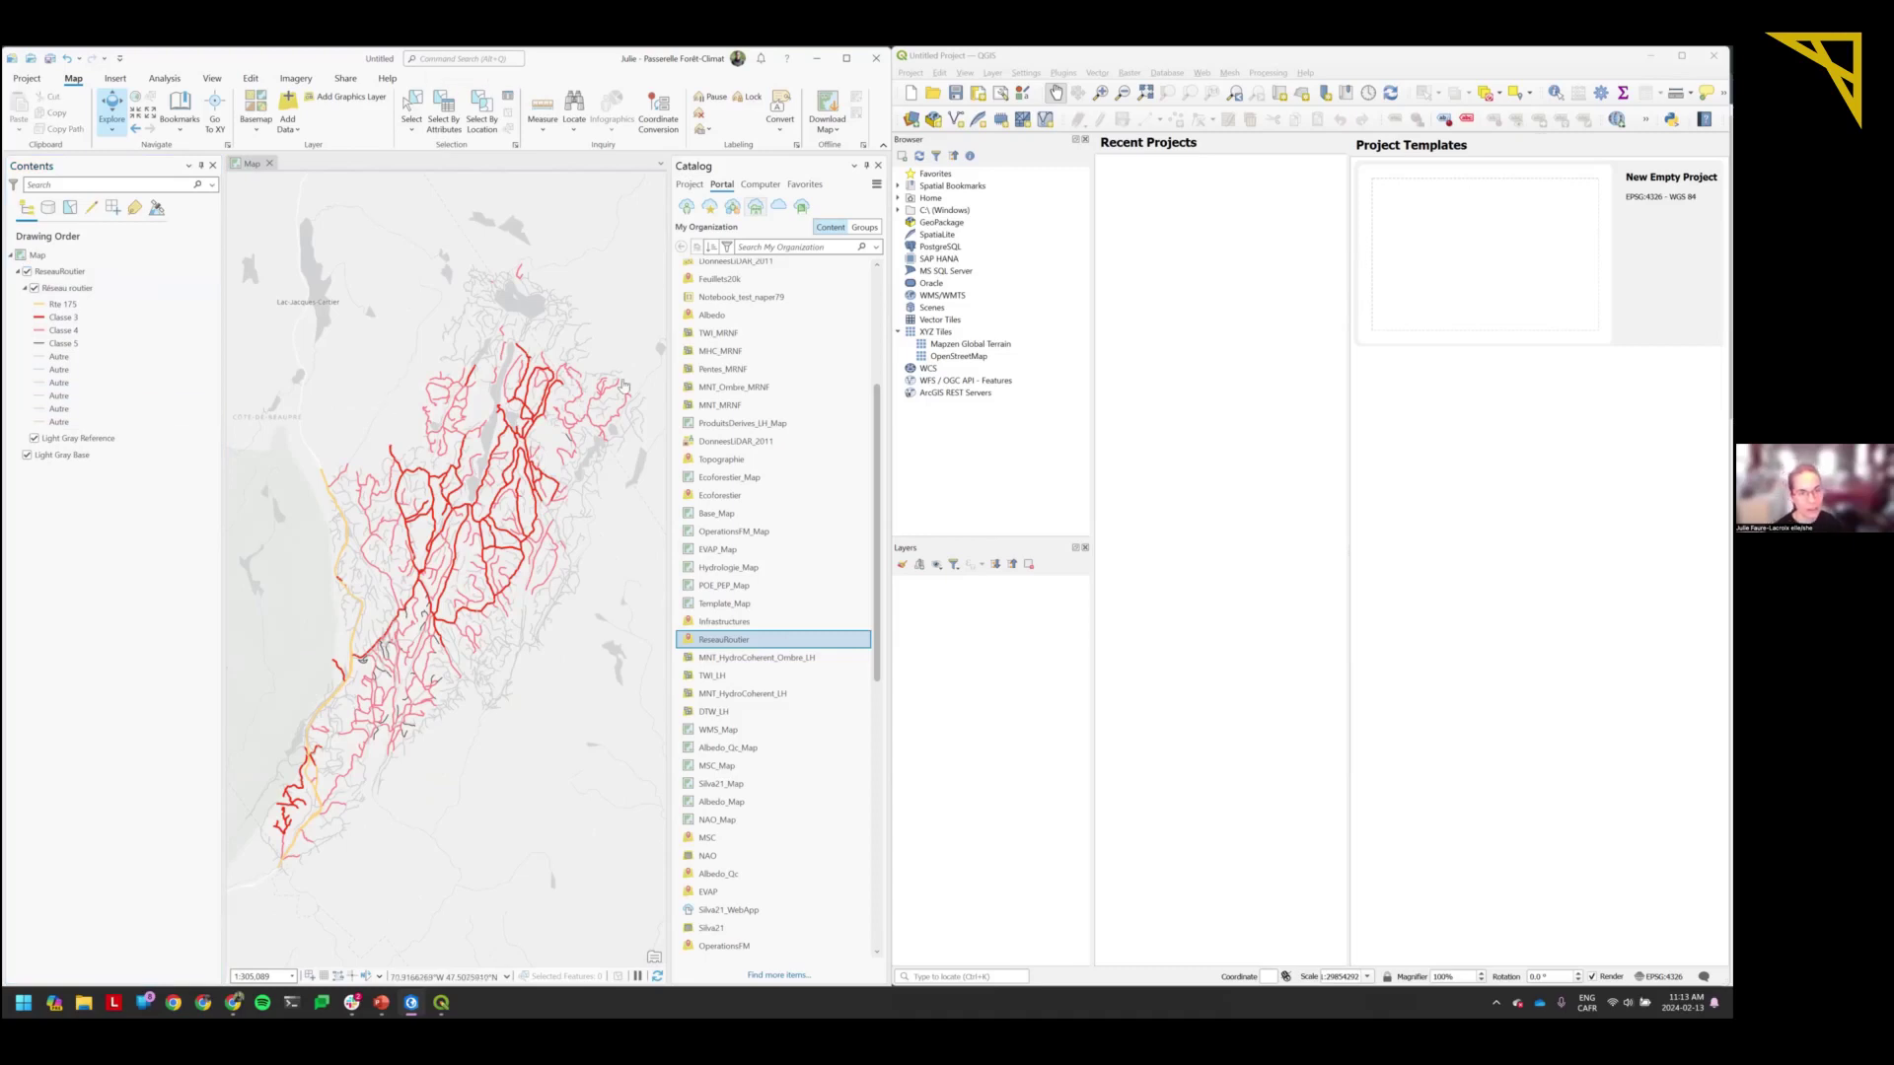
{"action": "left_click", "coordinate": [117, 442]}
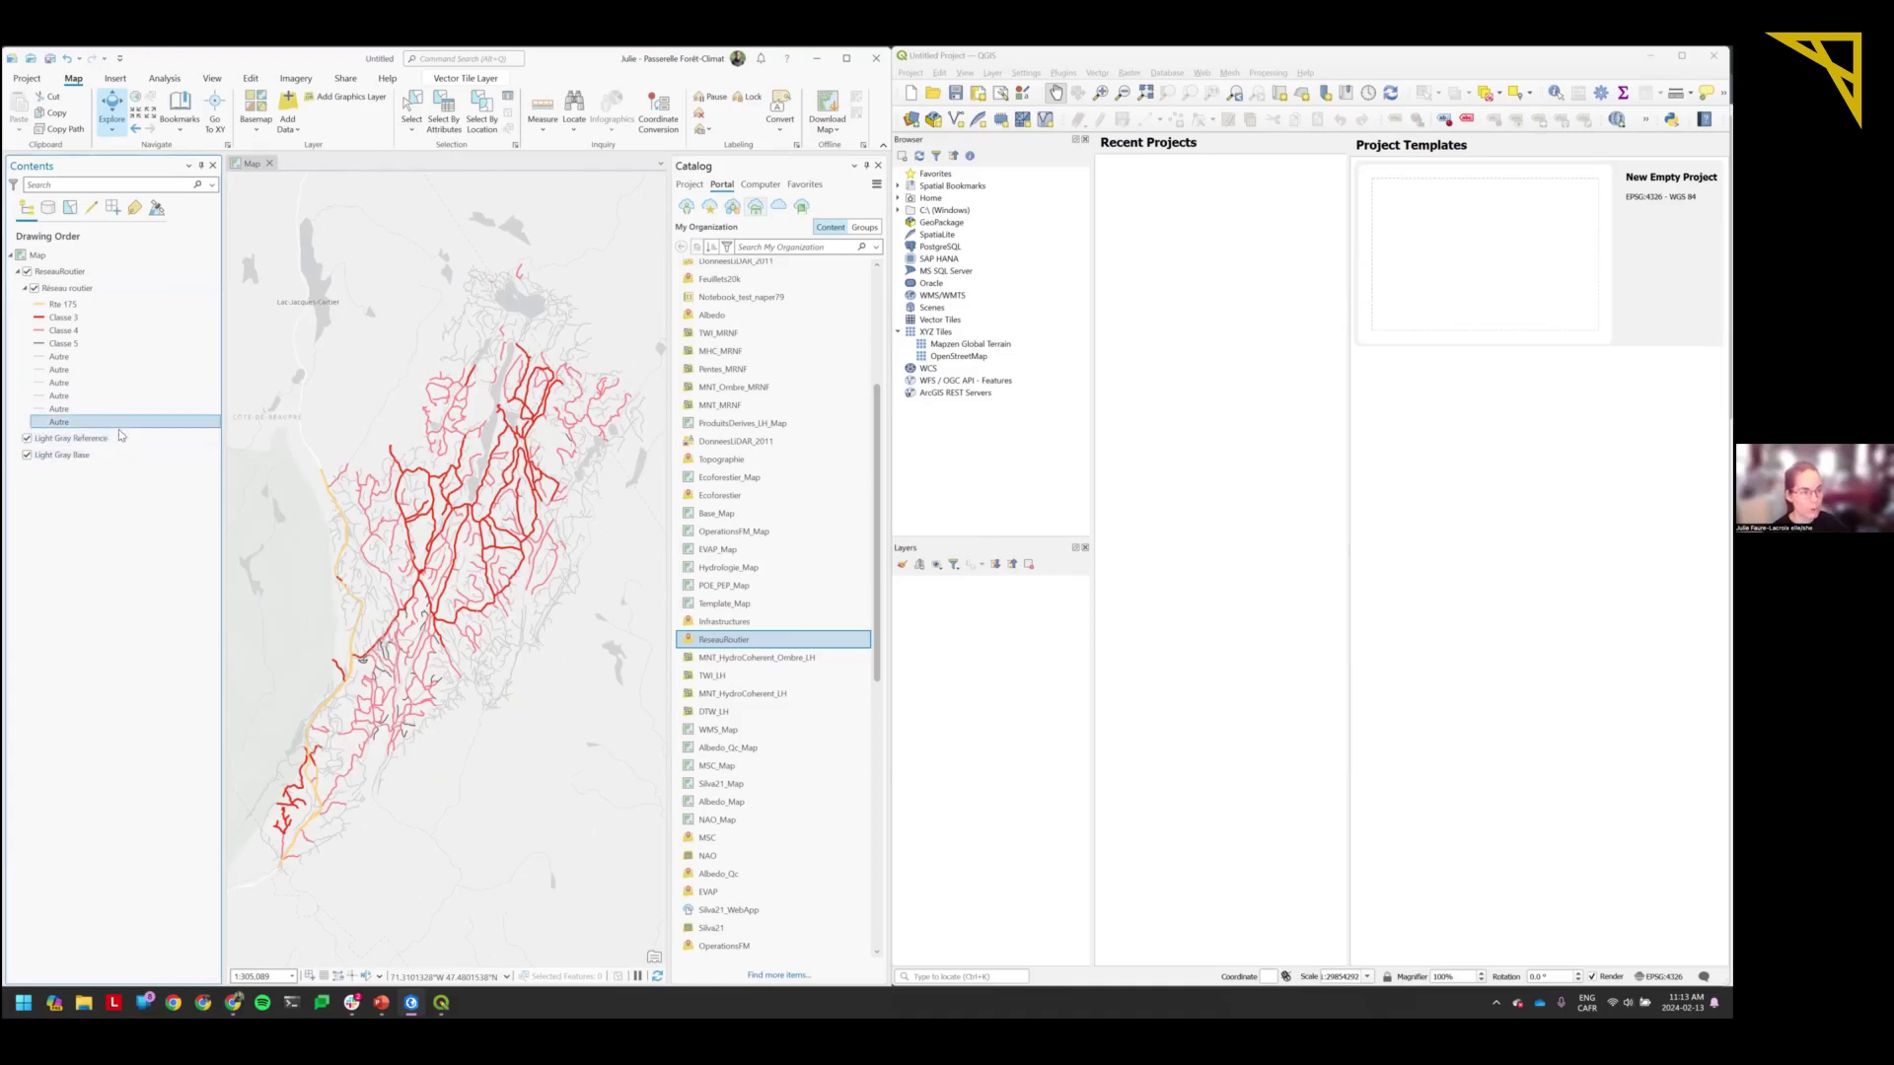
{"action": "left_click", "coordinate": [60, 455], "text": "ctrl"}
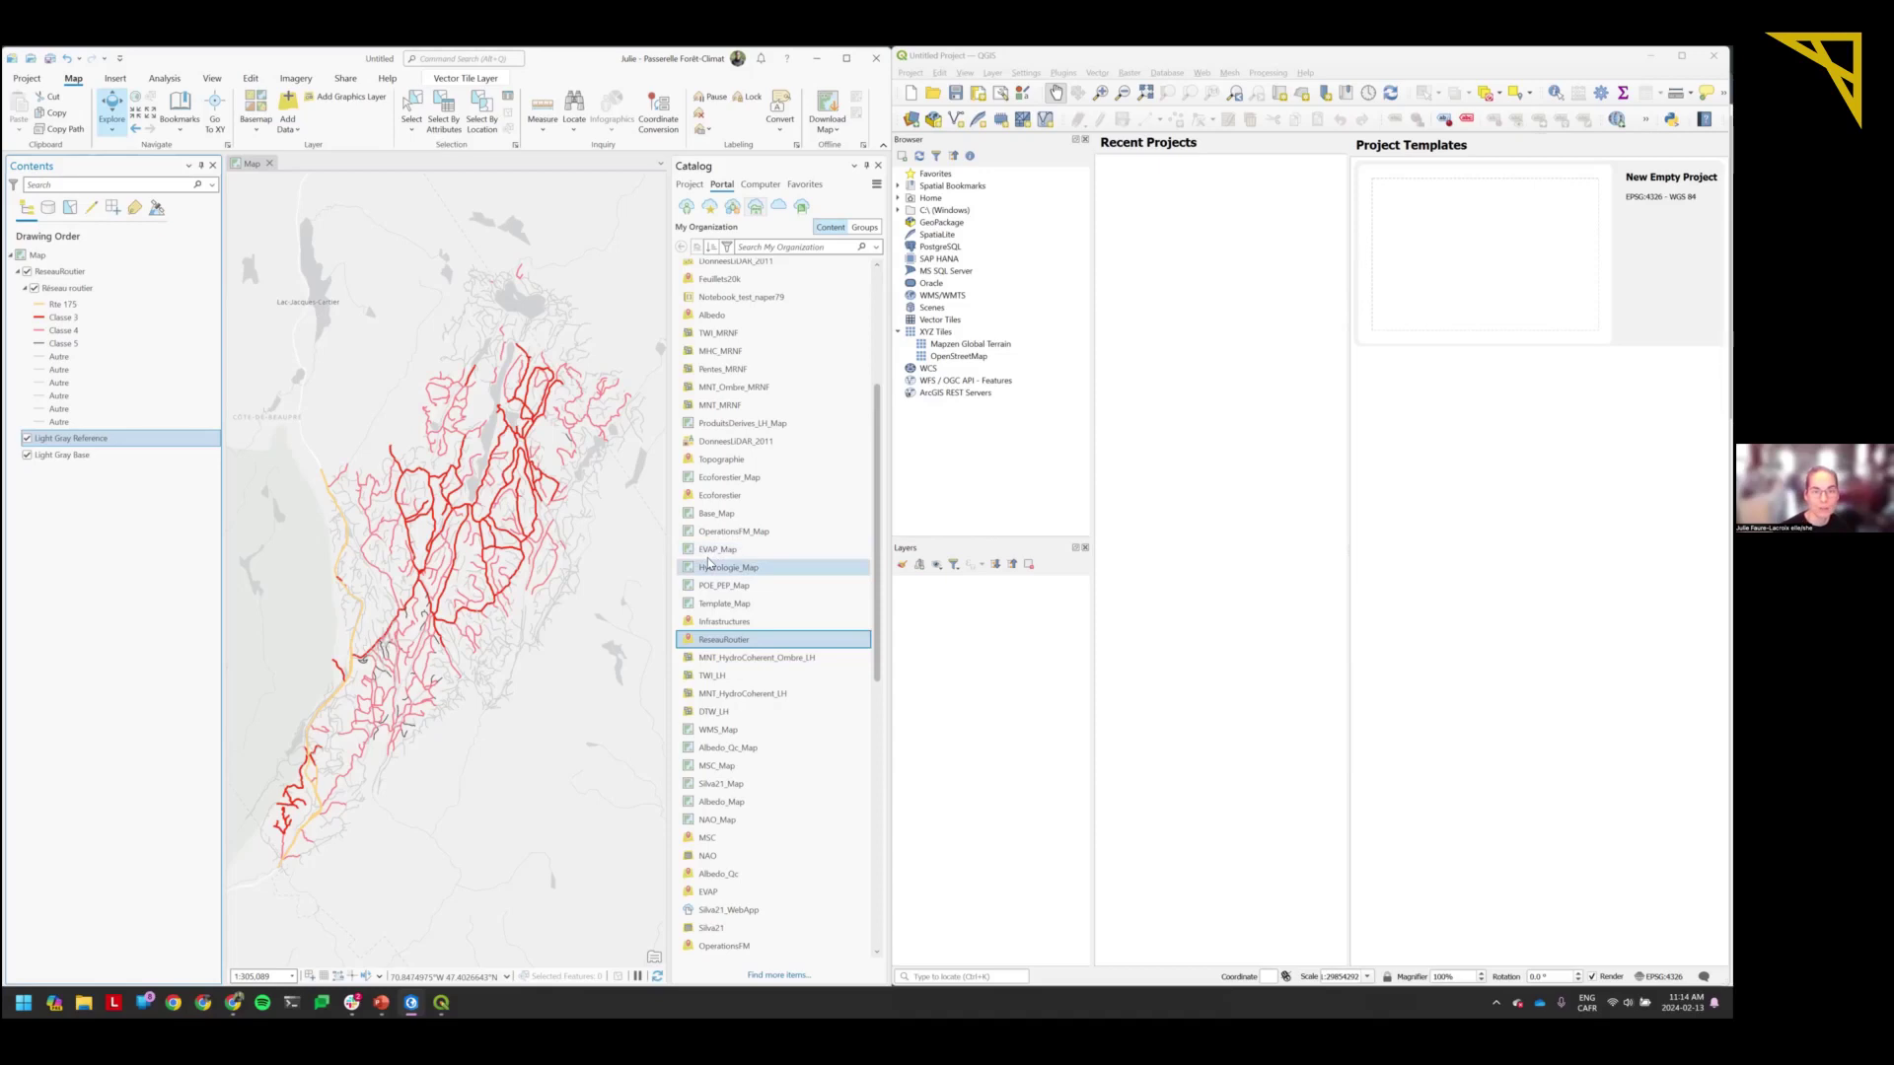
{"action": "left_click", "coordinate": [1333, 563]}
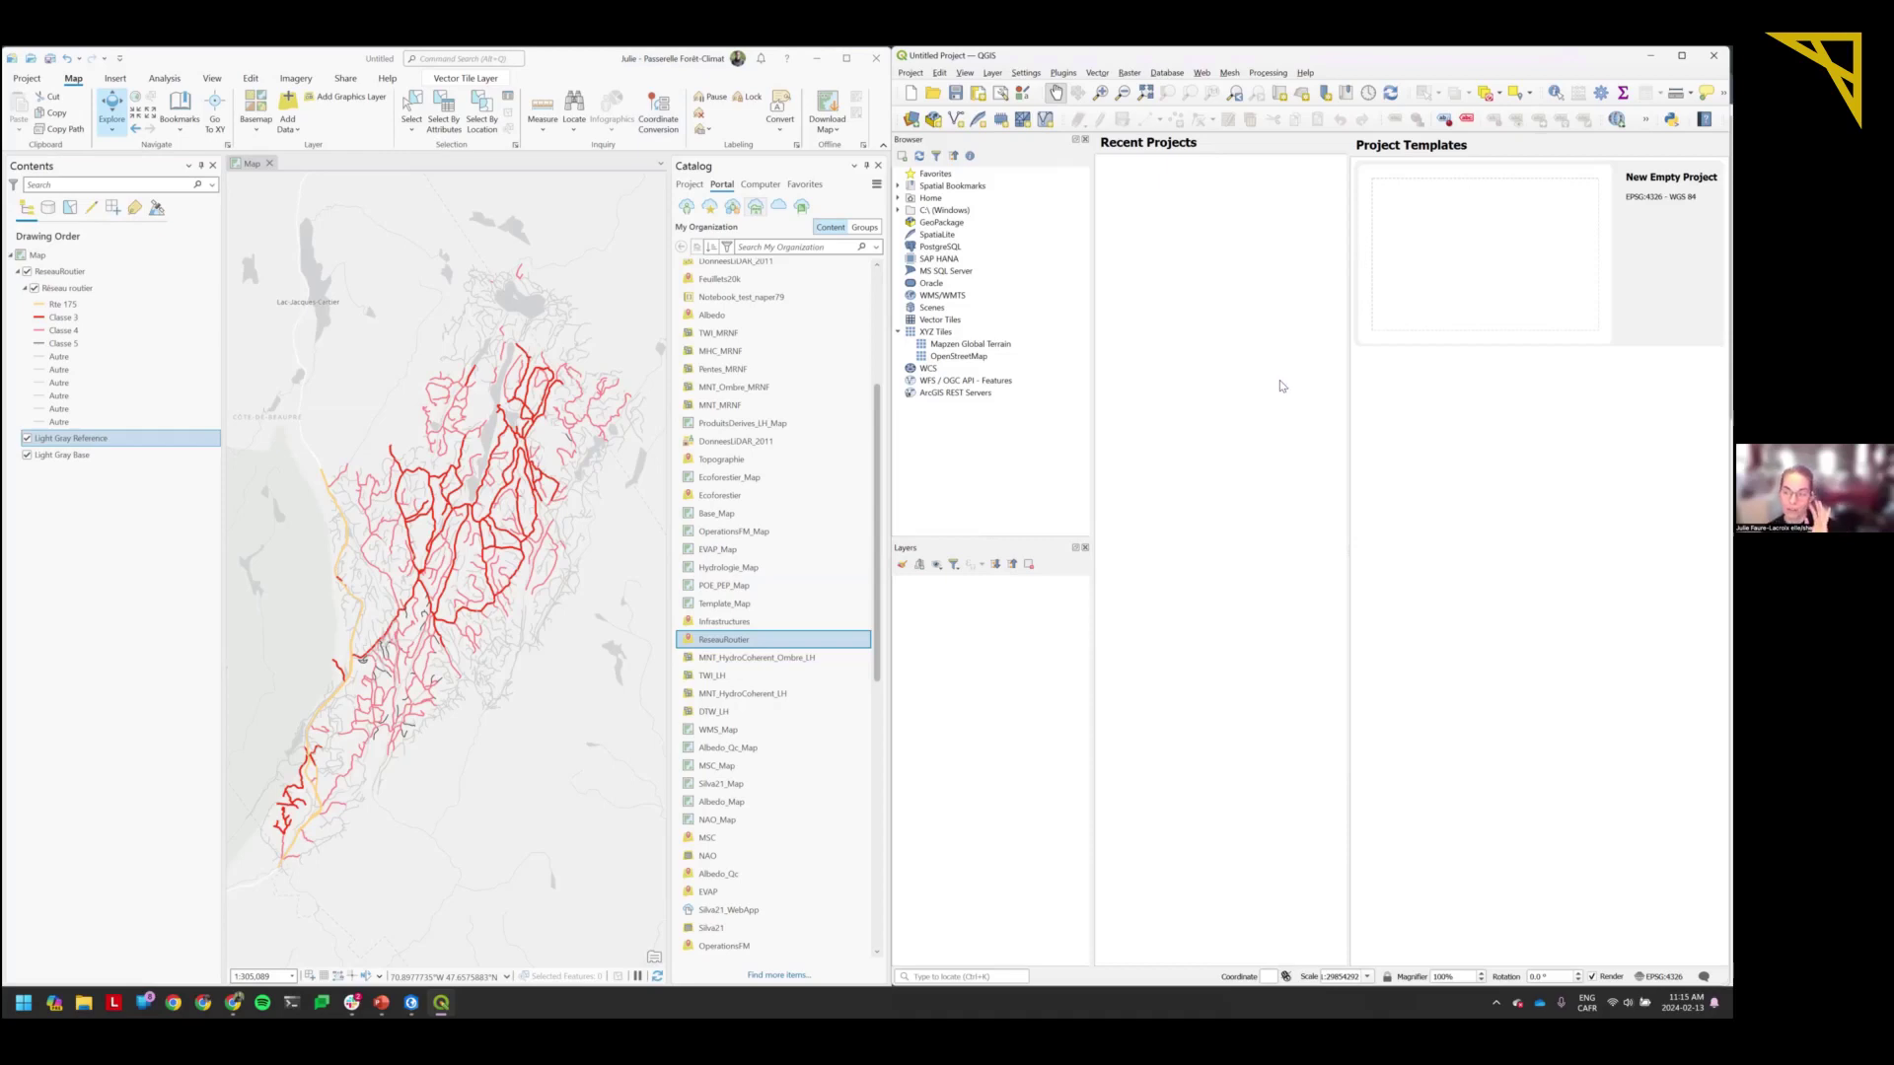
Open Export Features for the Réseau routier layer, examine the output feature class path, and close the dialog without exporting.
{"action": "left_click", "coordinate": [85, 289]}
{"action": "right_click", "coordinate": [85, 290]}
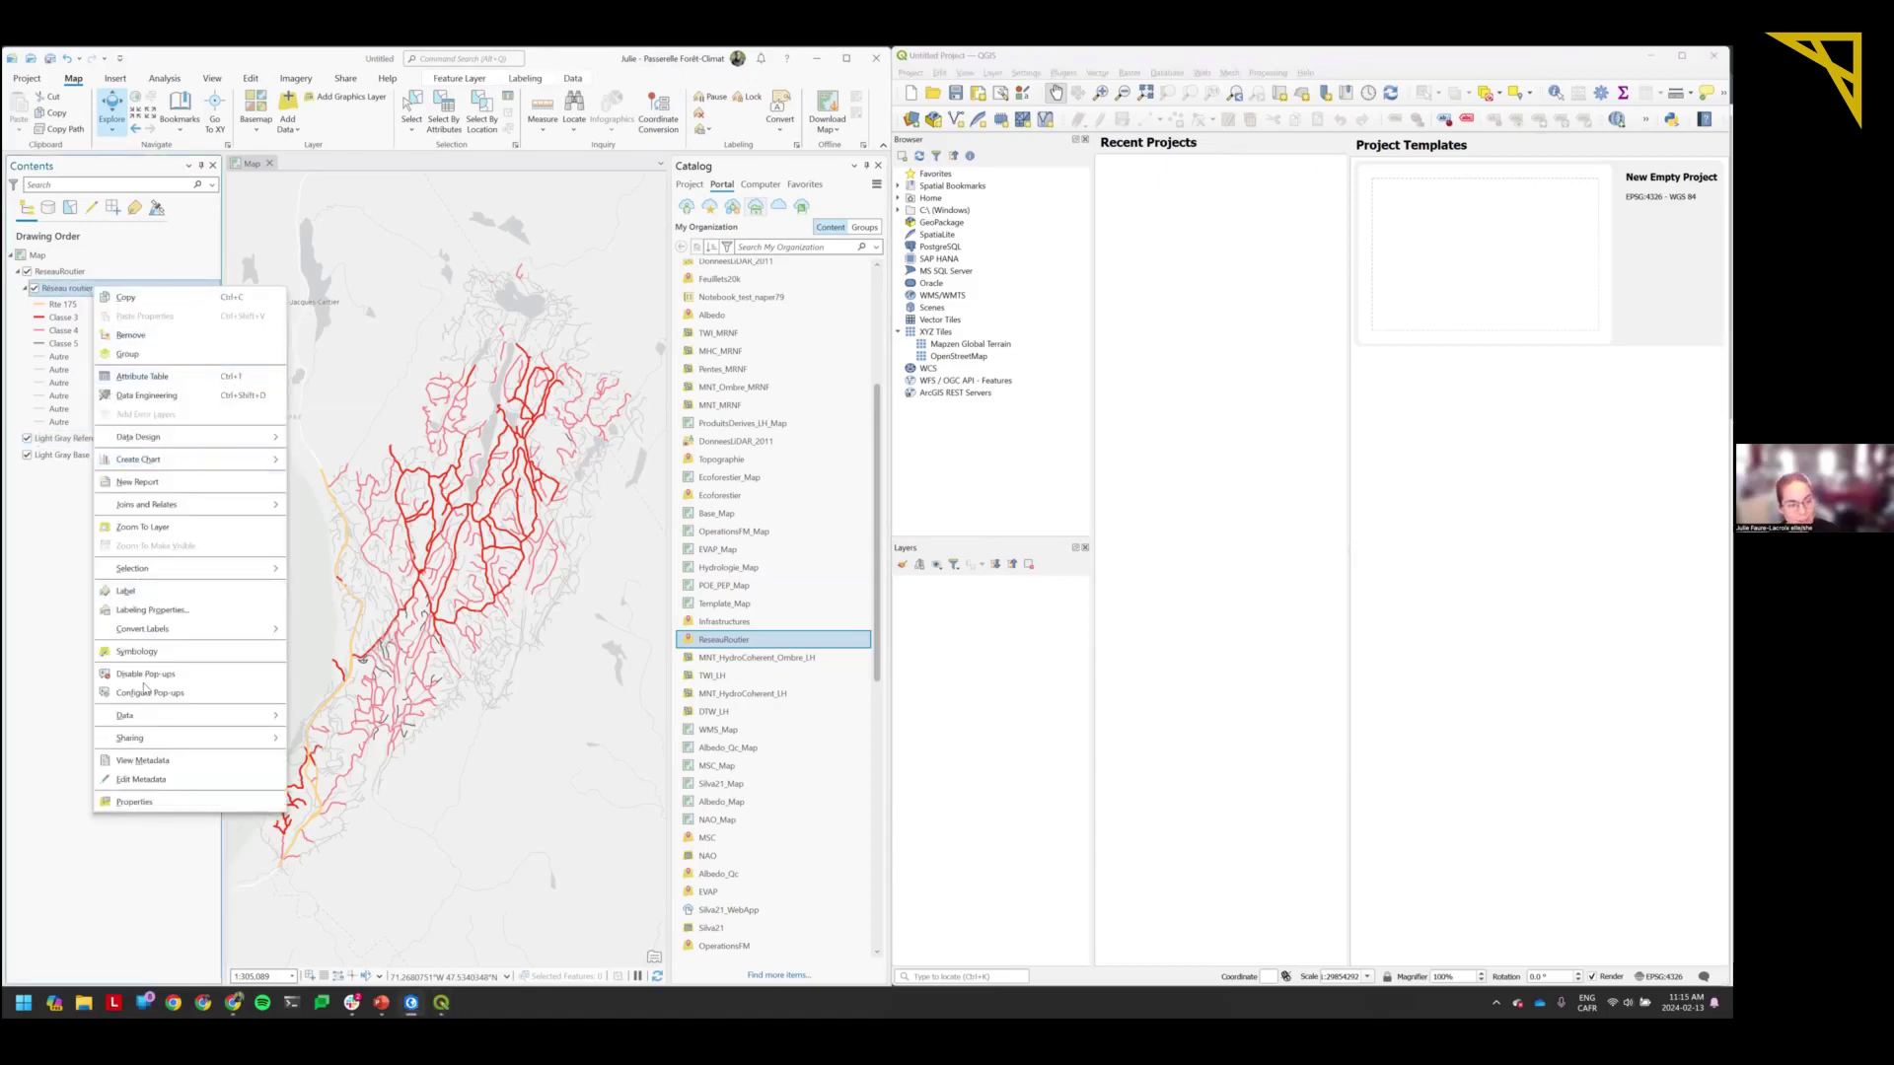
{"action": "left_click", "coordinate": [145, 725]}
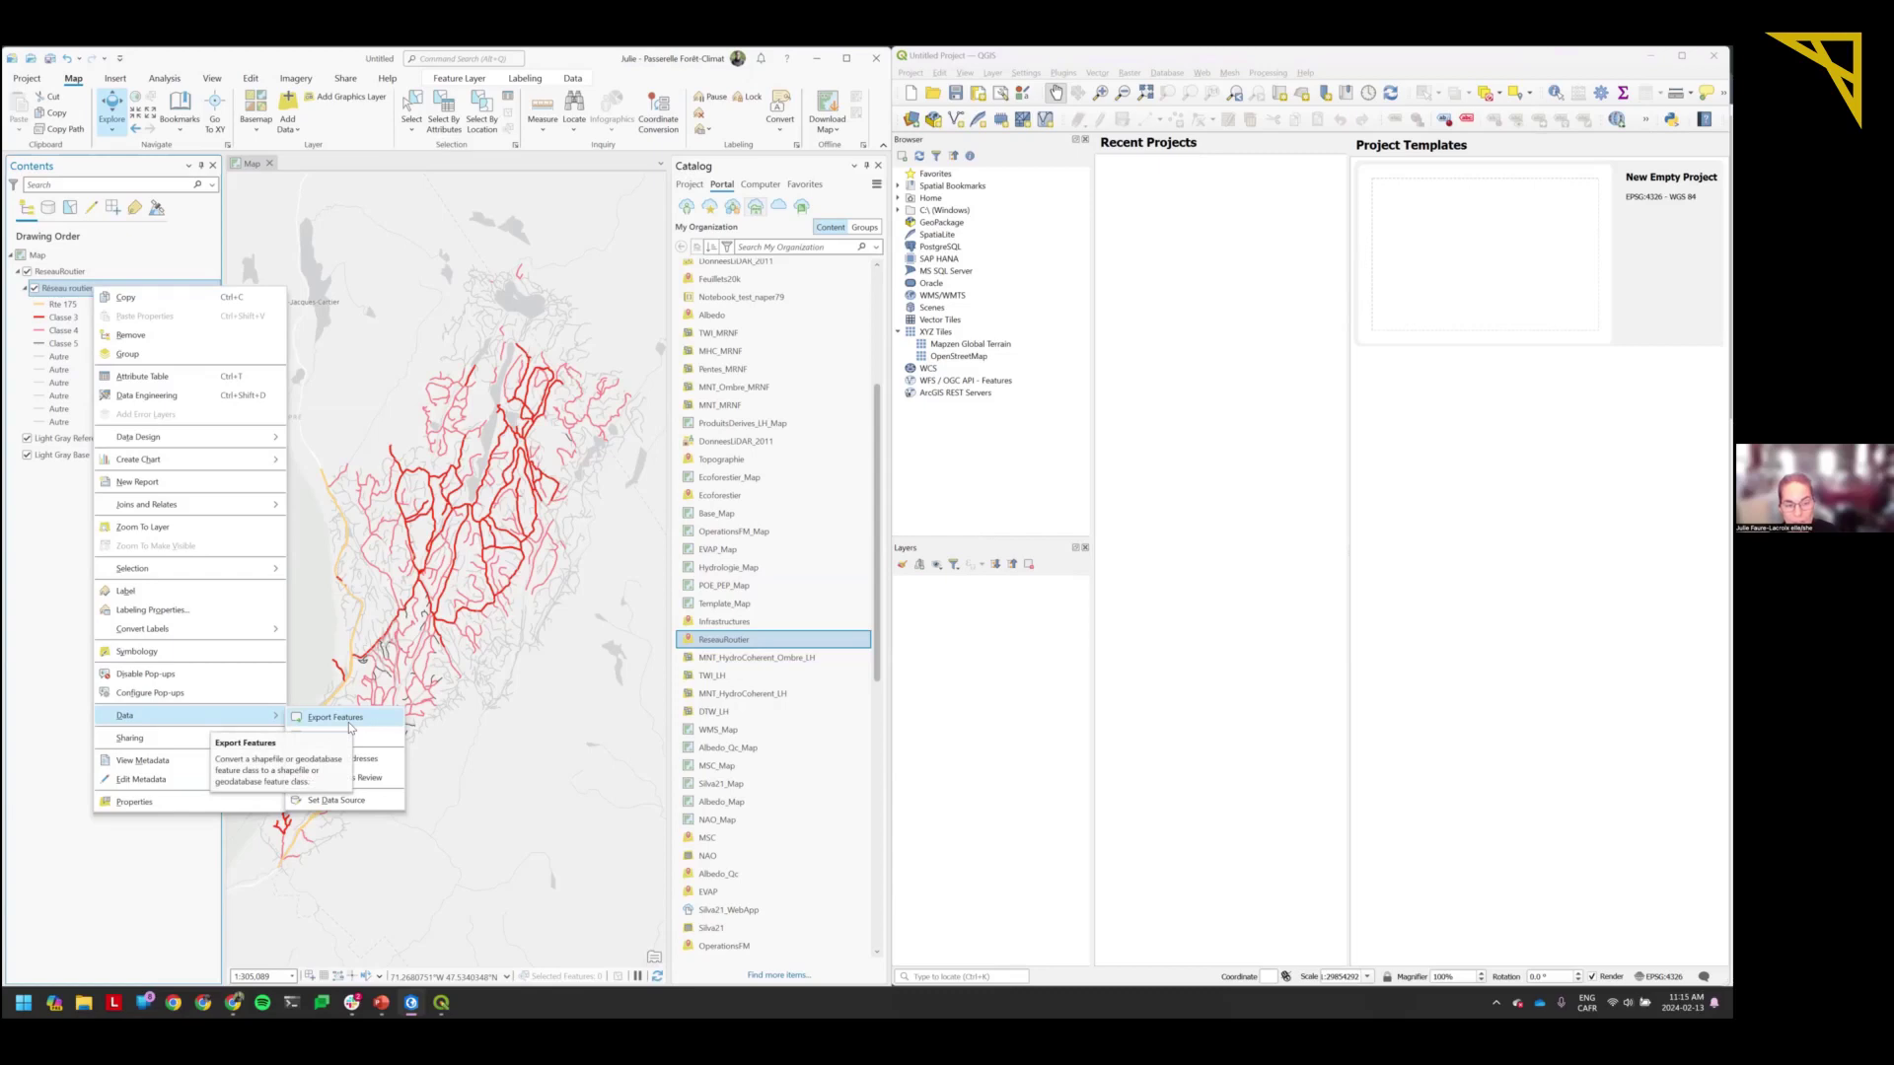
{"action": "left_click", "coordinate": [335, 718]}
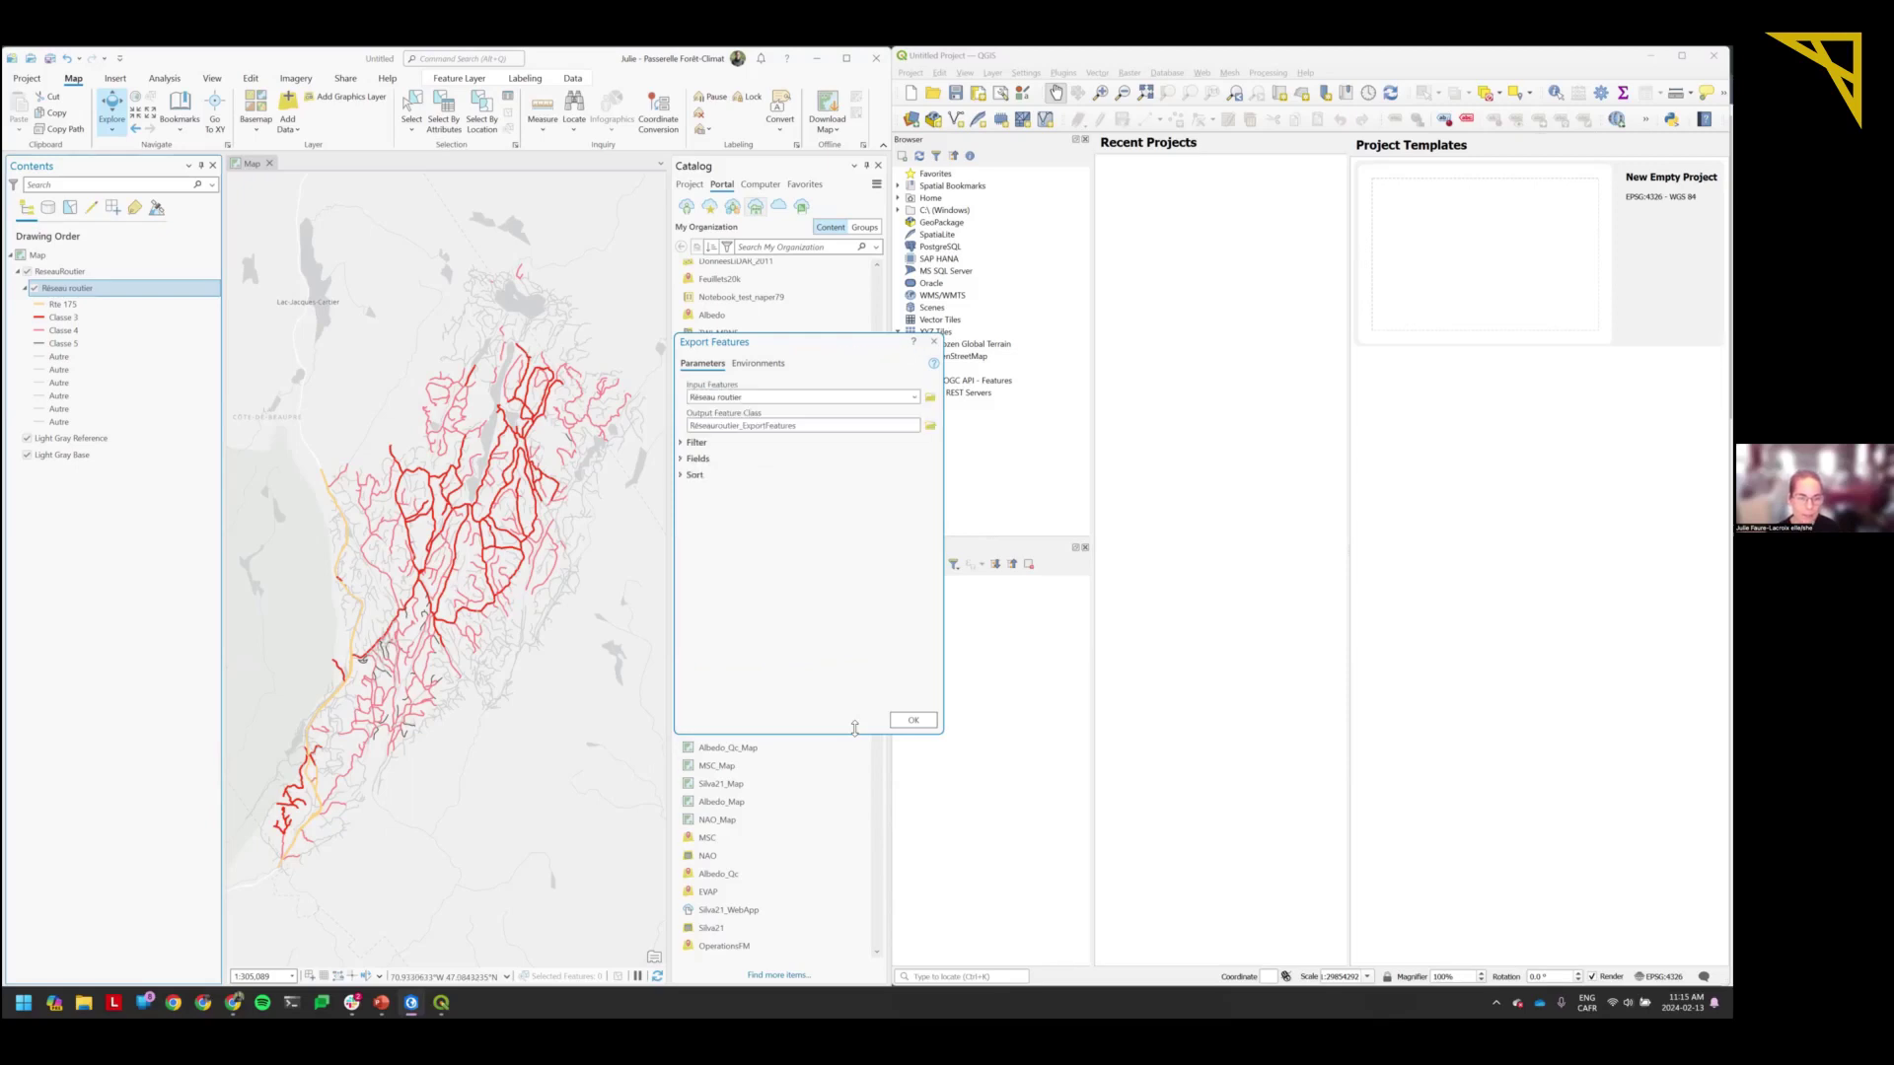
{"action": "left_click", "coordinate": [802, 427]}
{"action": "left_click", "coordinate": [772, 426]}
{"action": "left_click_drag", "start_coordinate": [772, 426], "coordinate": [952, 430]}
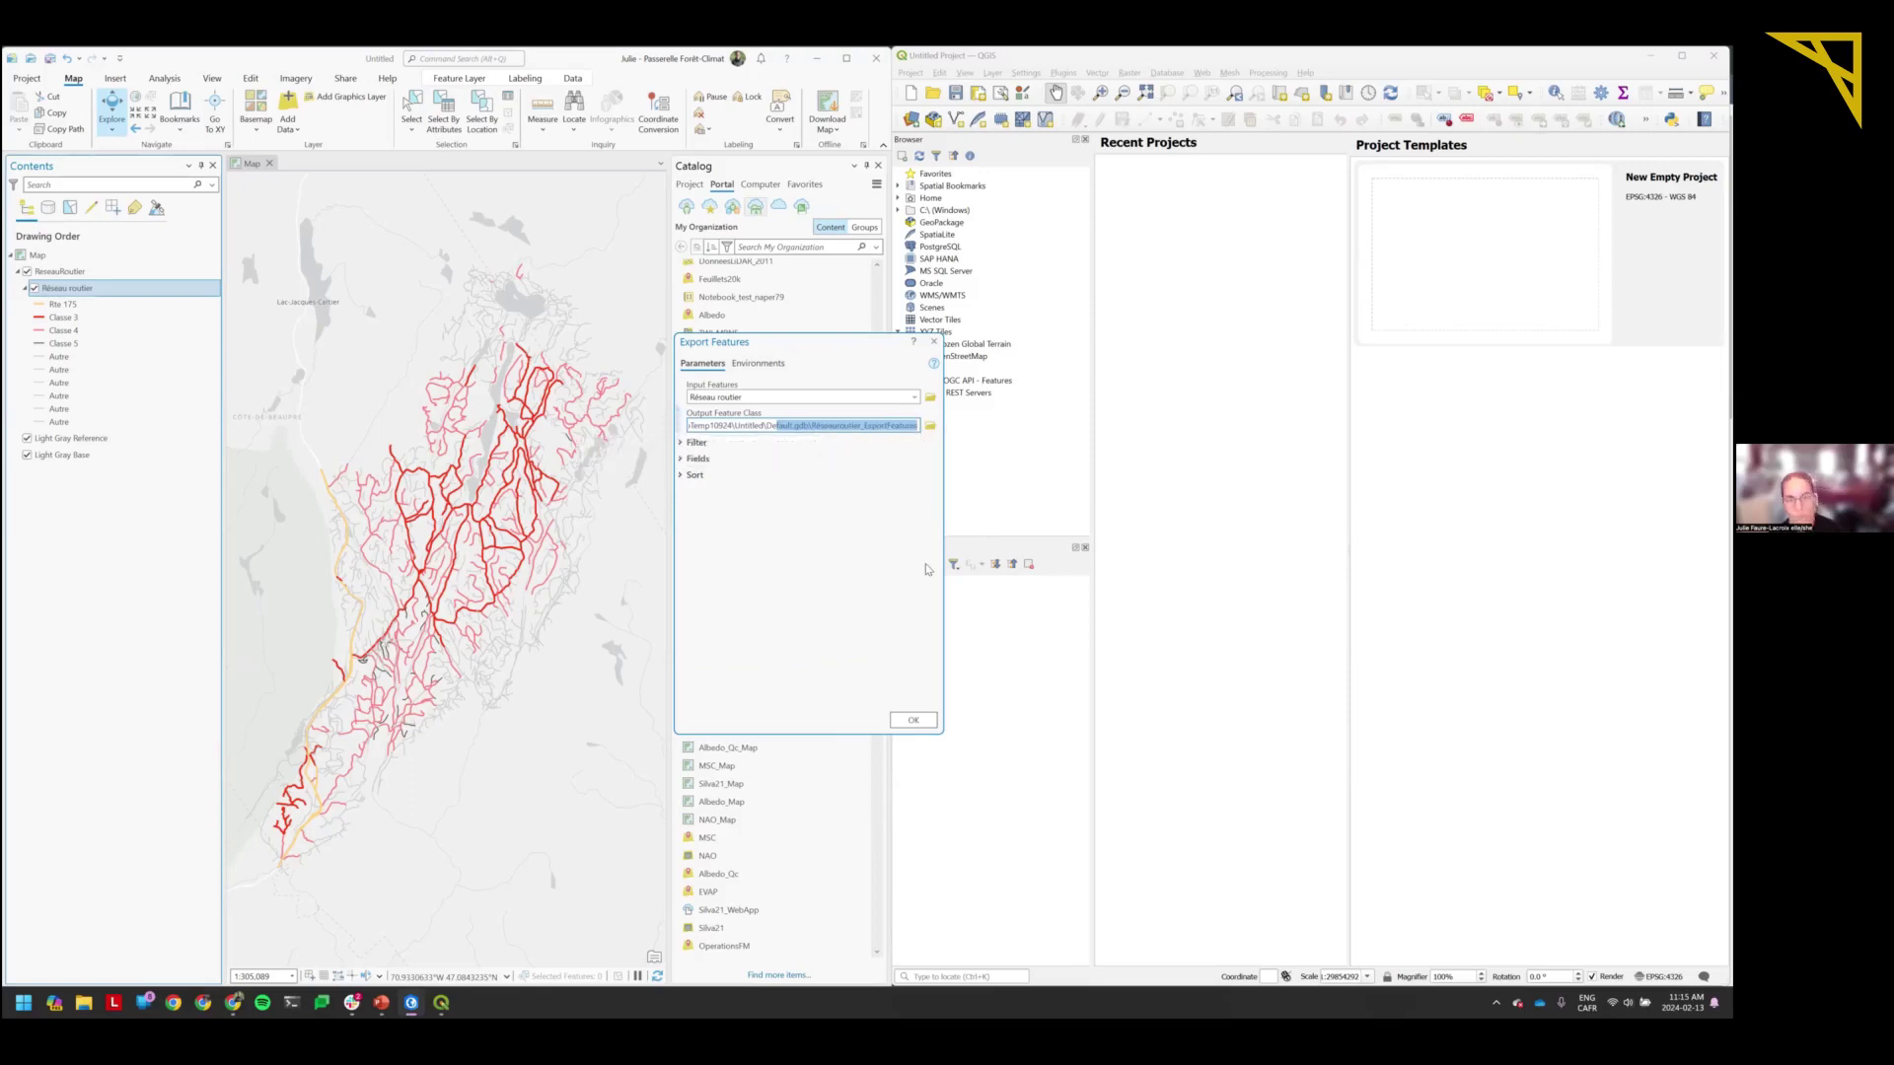
{"action": "left_click", "coordinate": [934, 342]}
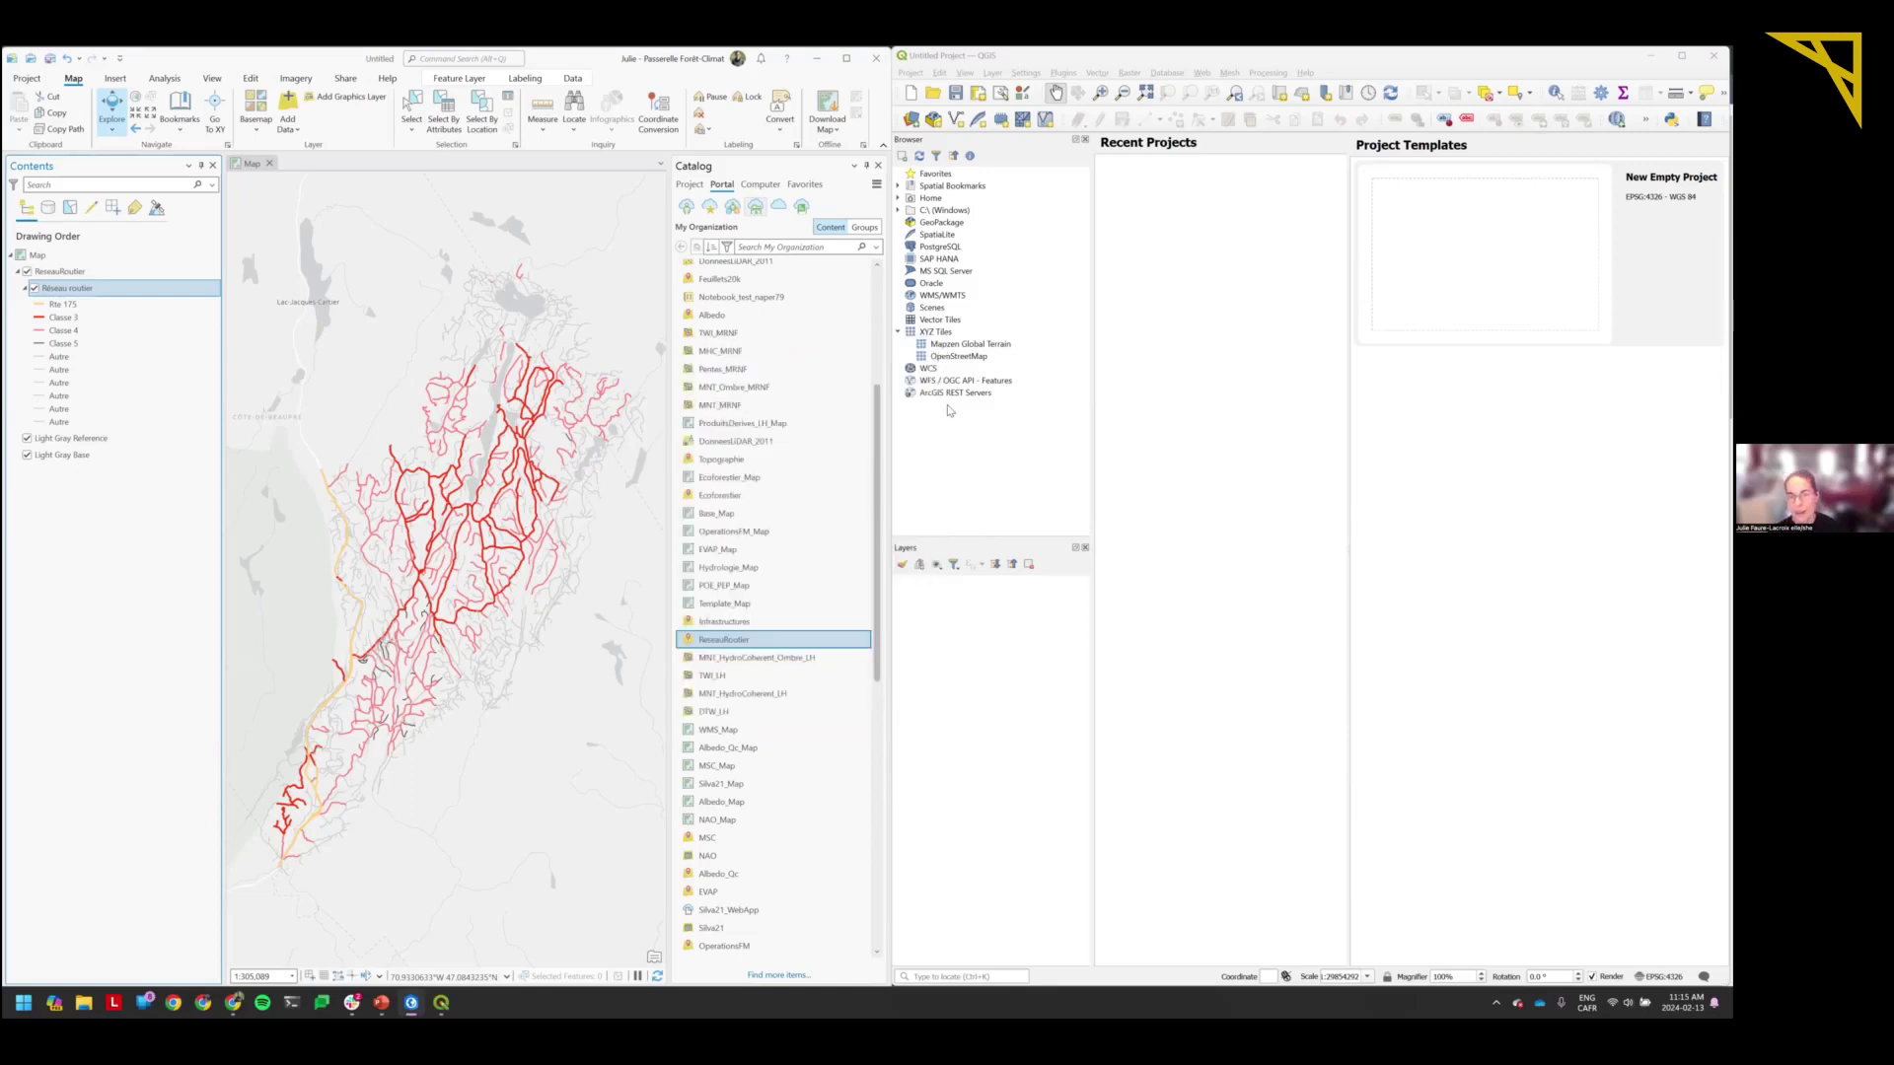
In QGIS, start adding a vector layer from file in the Data Source Manager and browse to the reseauroutier.SHP folder.
{"action": "left_click", "coordinate": [1214, 317]}
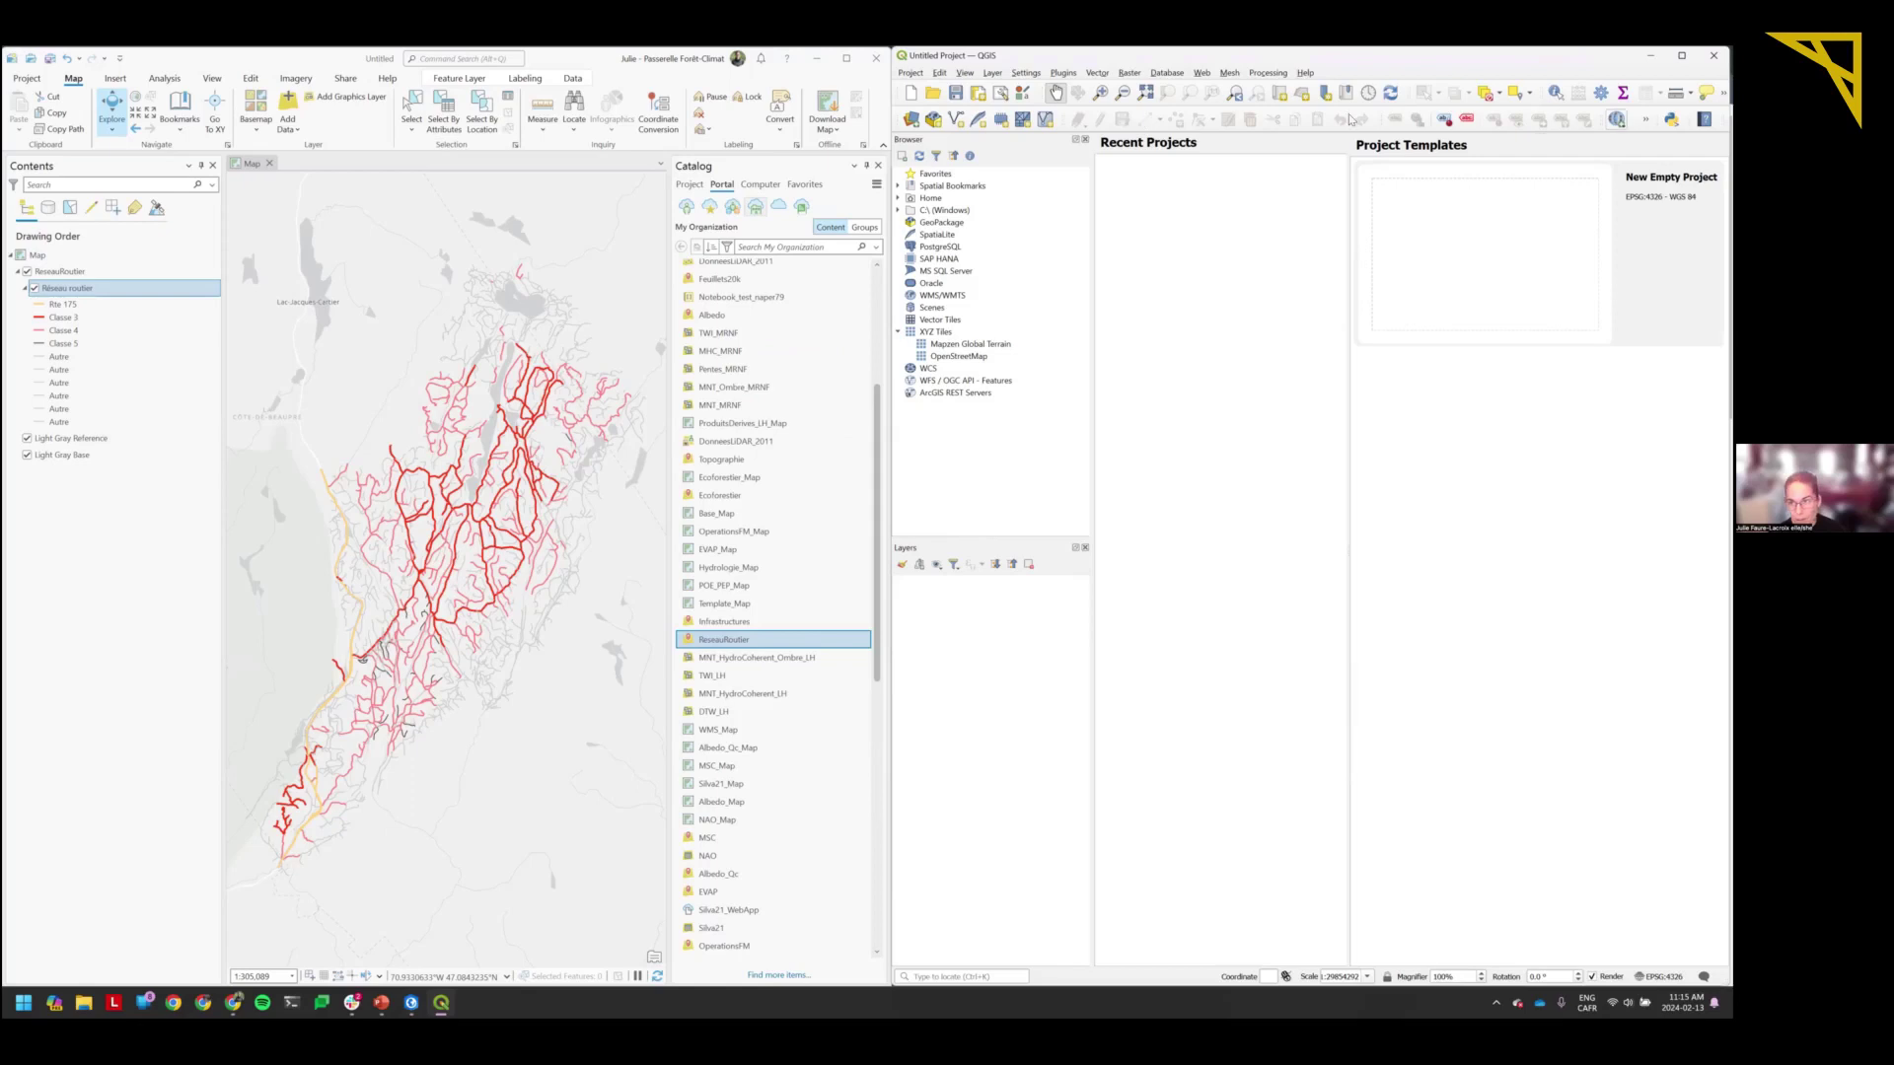
{"action": "left_click", "coordinate": [915, 125]}
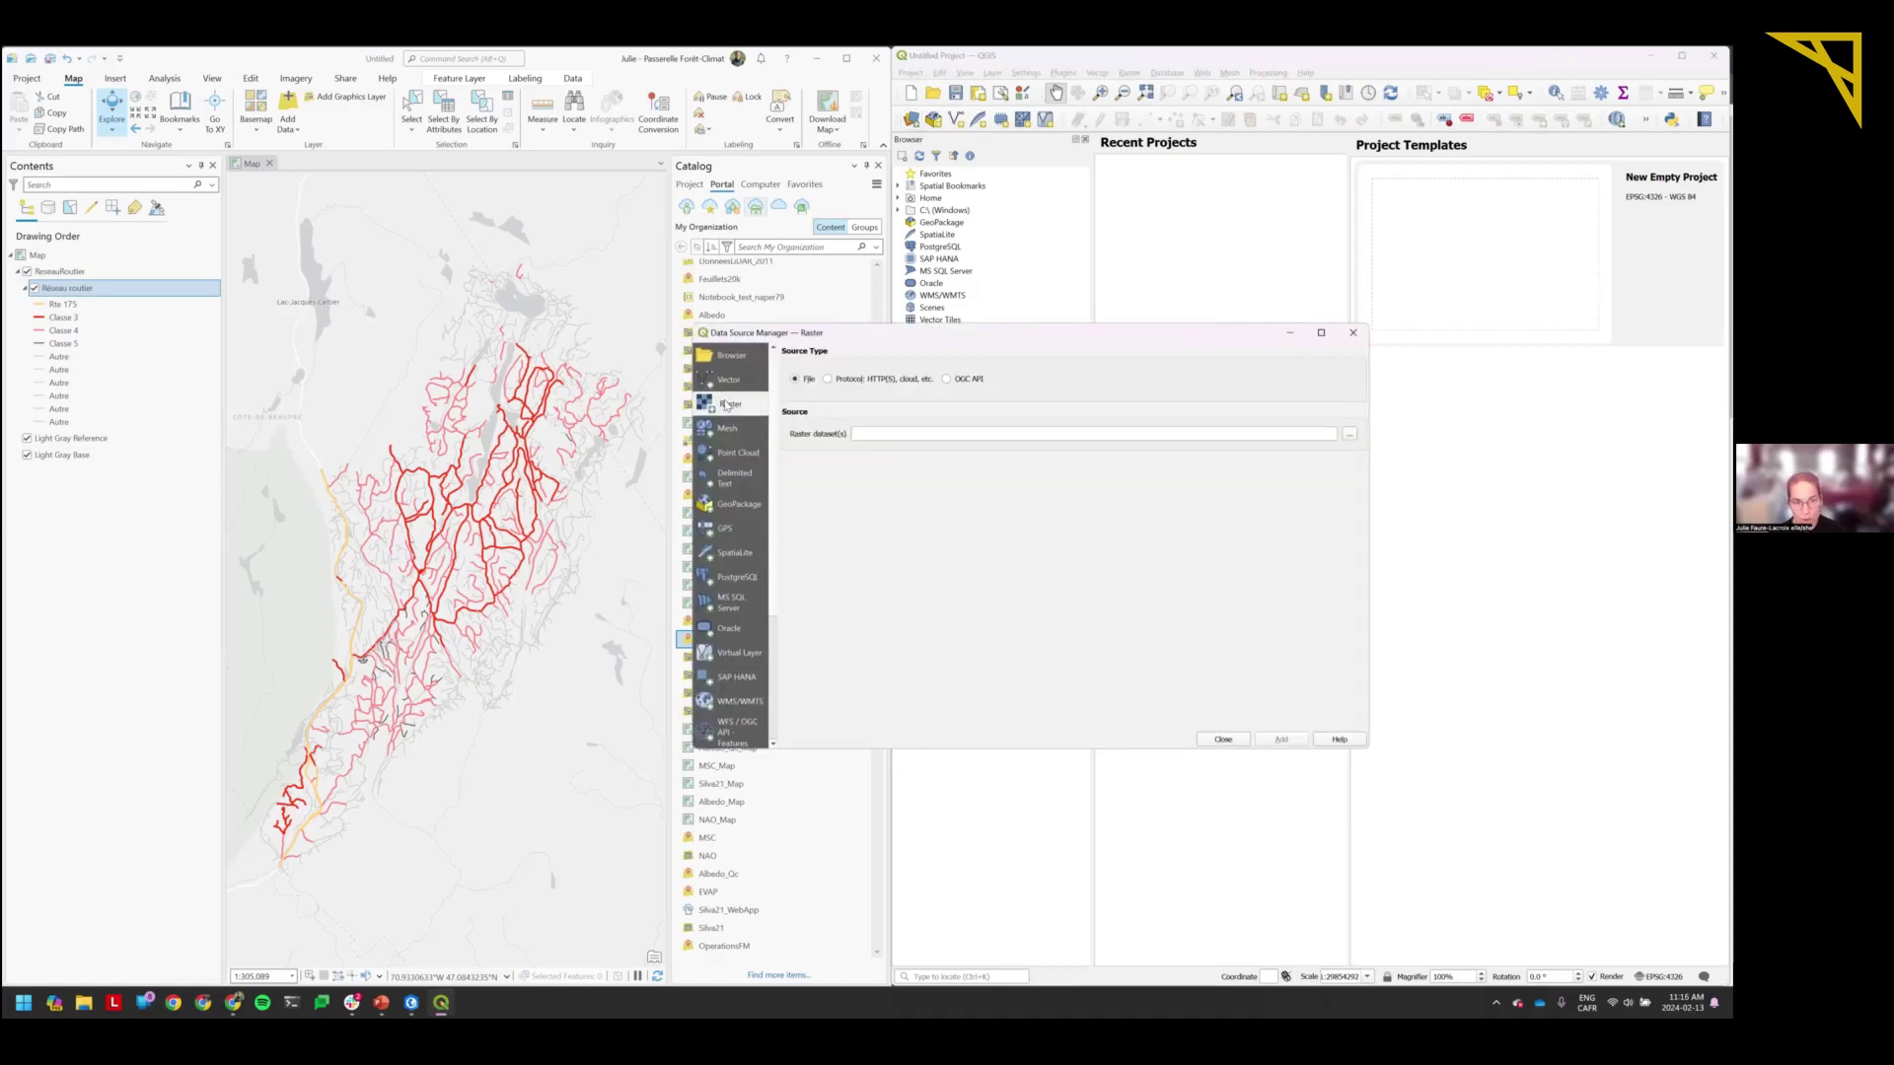
{"action": "left_click", "coordinate": [730, 379]}
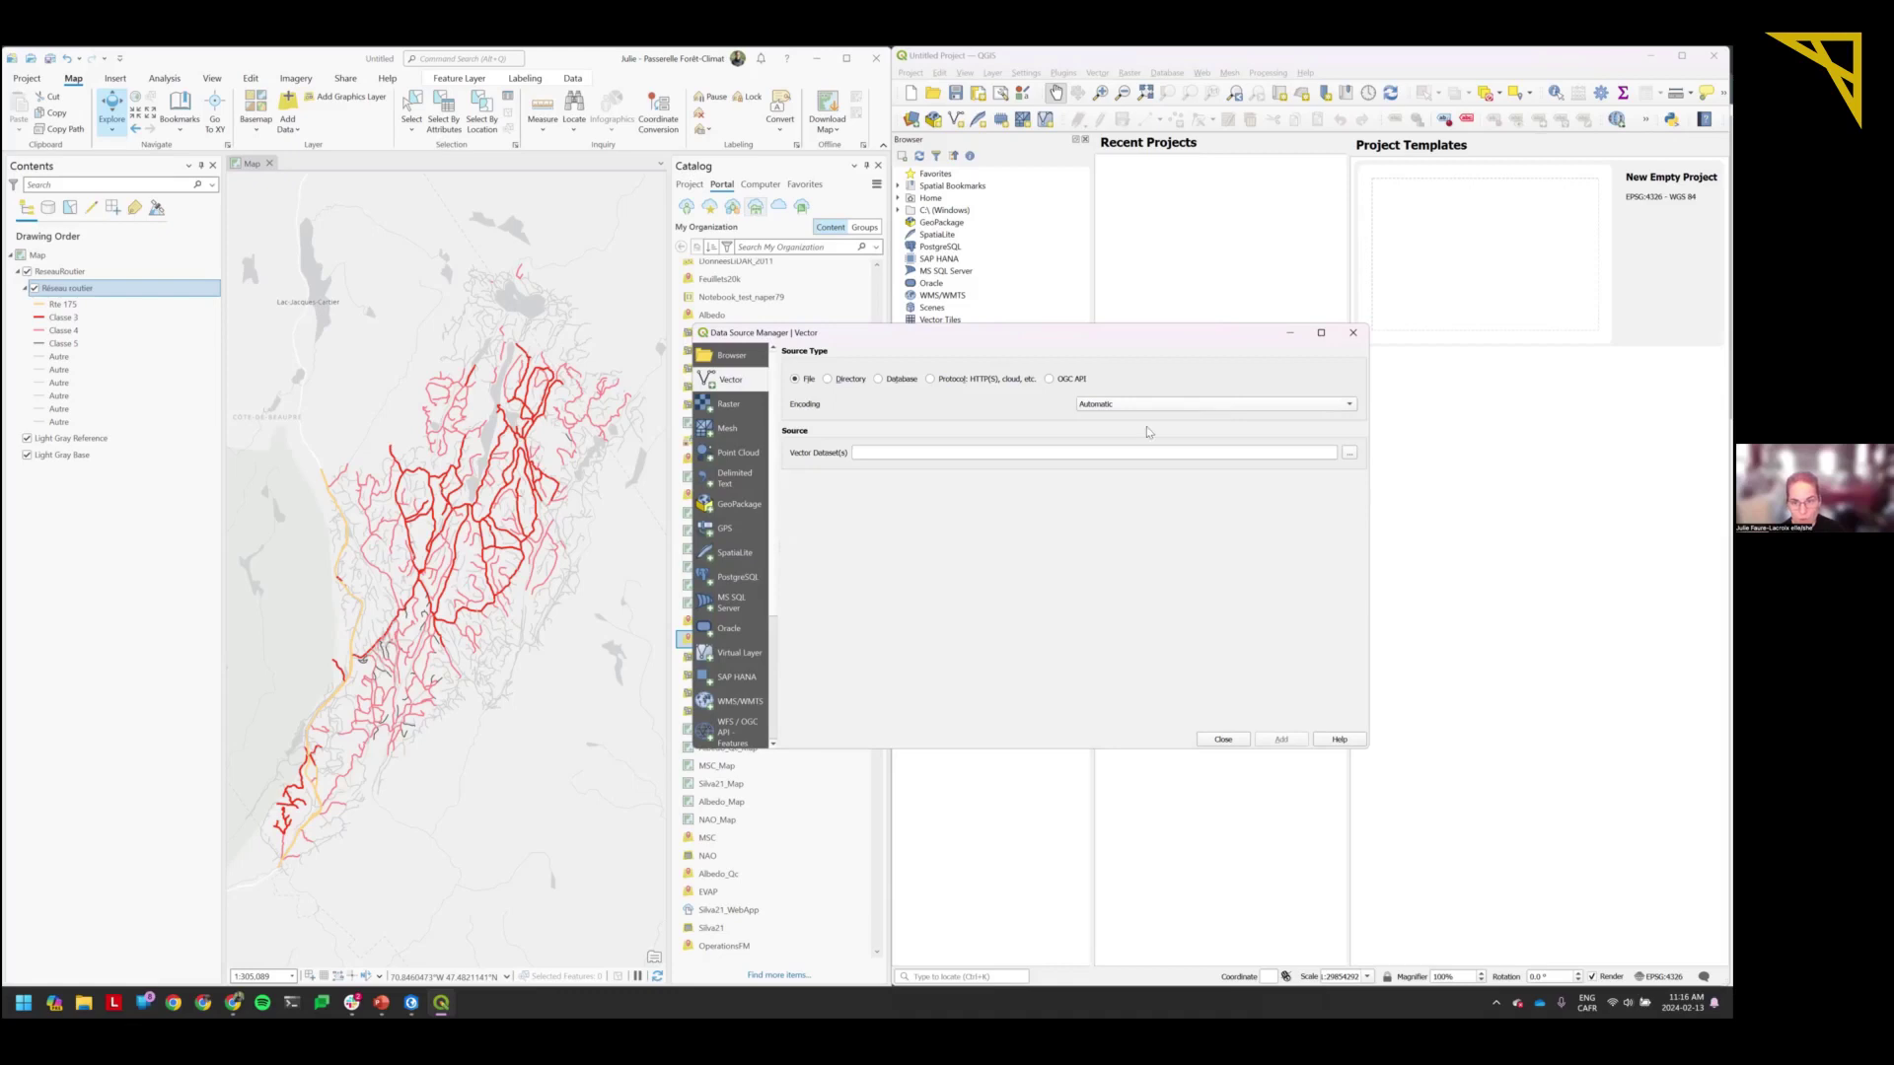
{"action": "left_click", "coordinate": [1350, 453]}
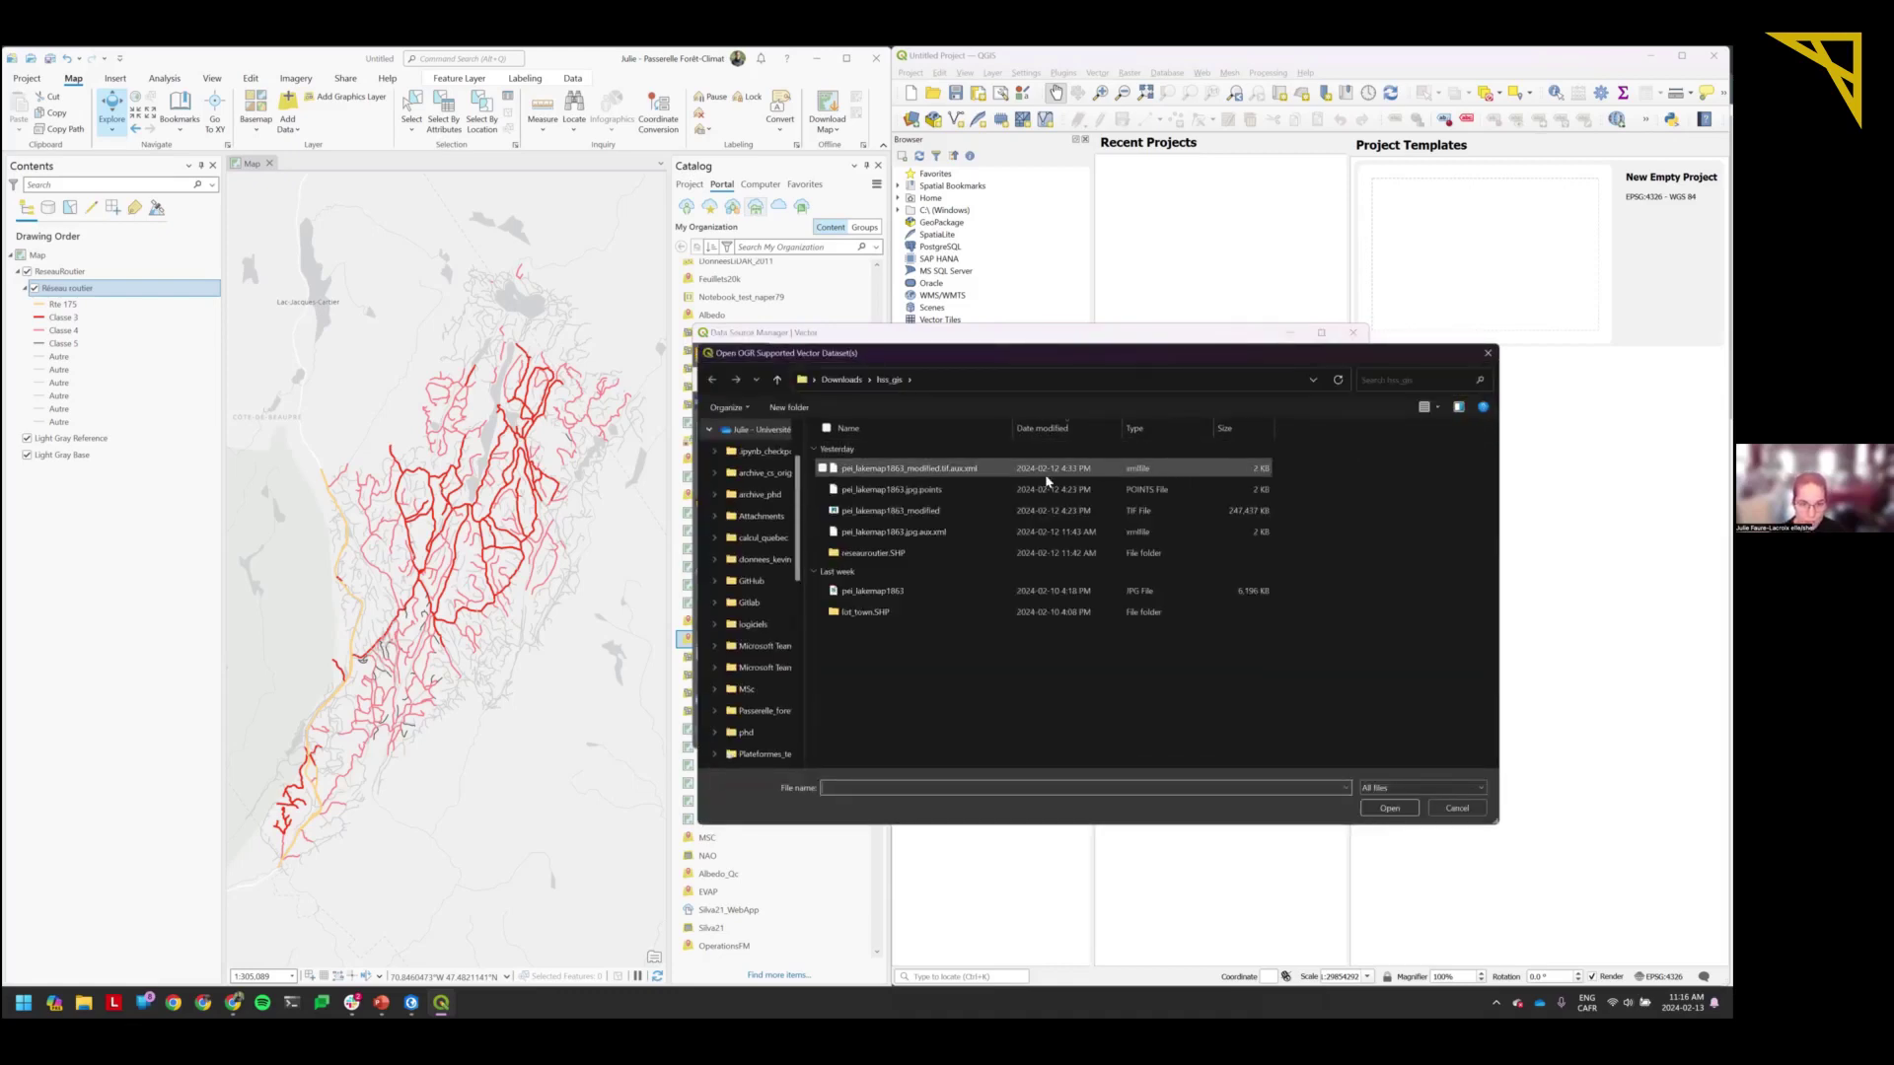
{"action": "double_click", "coordinate": [897, 553]}
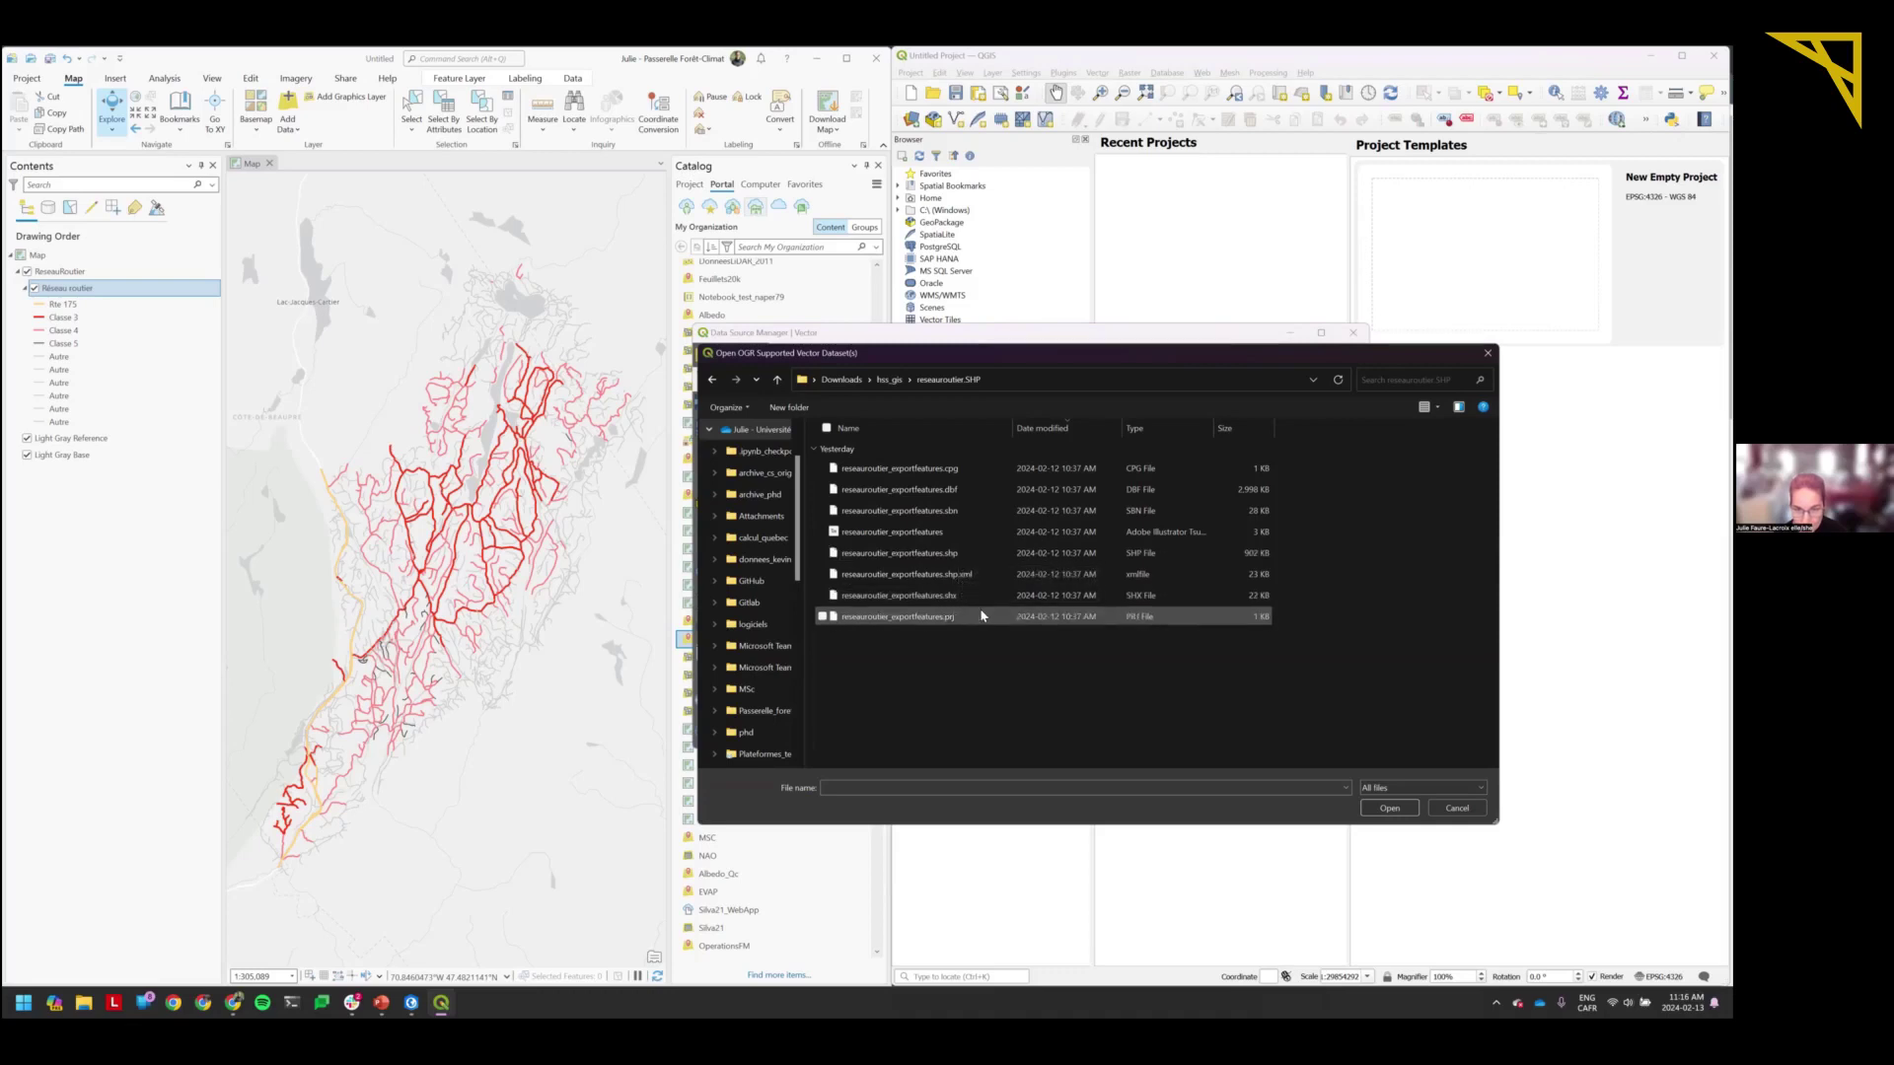
Choose reseauroutier_exportfeatures.shp among the shapefile's component files and add it to the project as a vector layer.
{"action": "left_click_drag", "start_coordinate": [994, 708], "coordinate": [949, 460]}
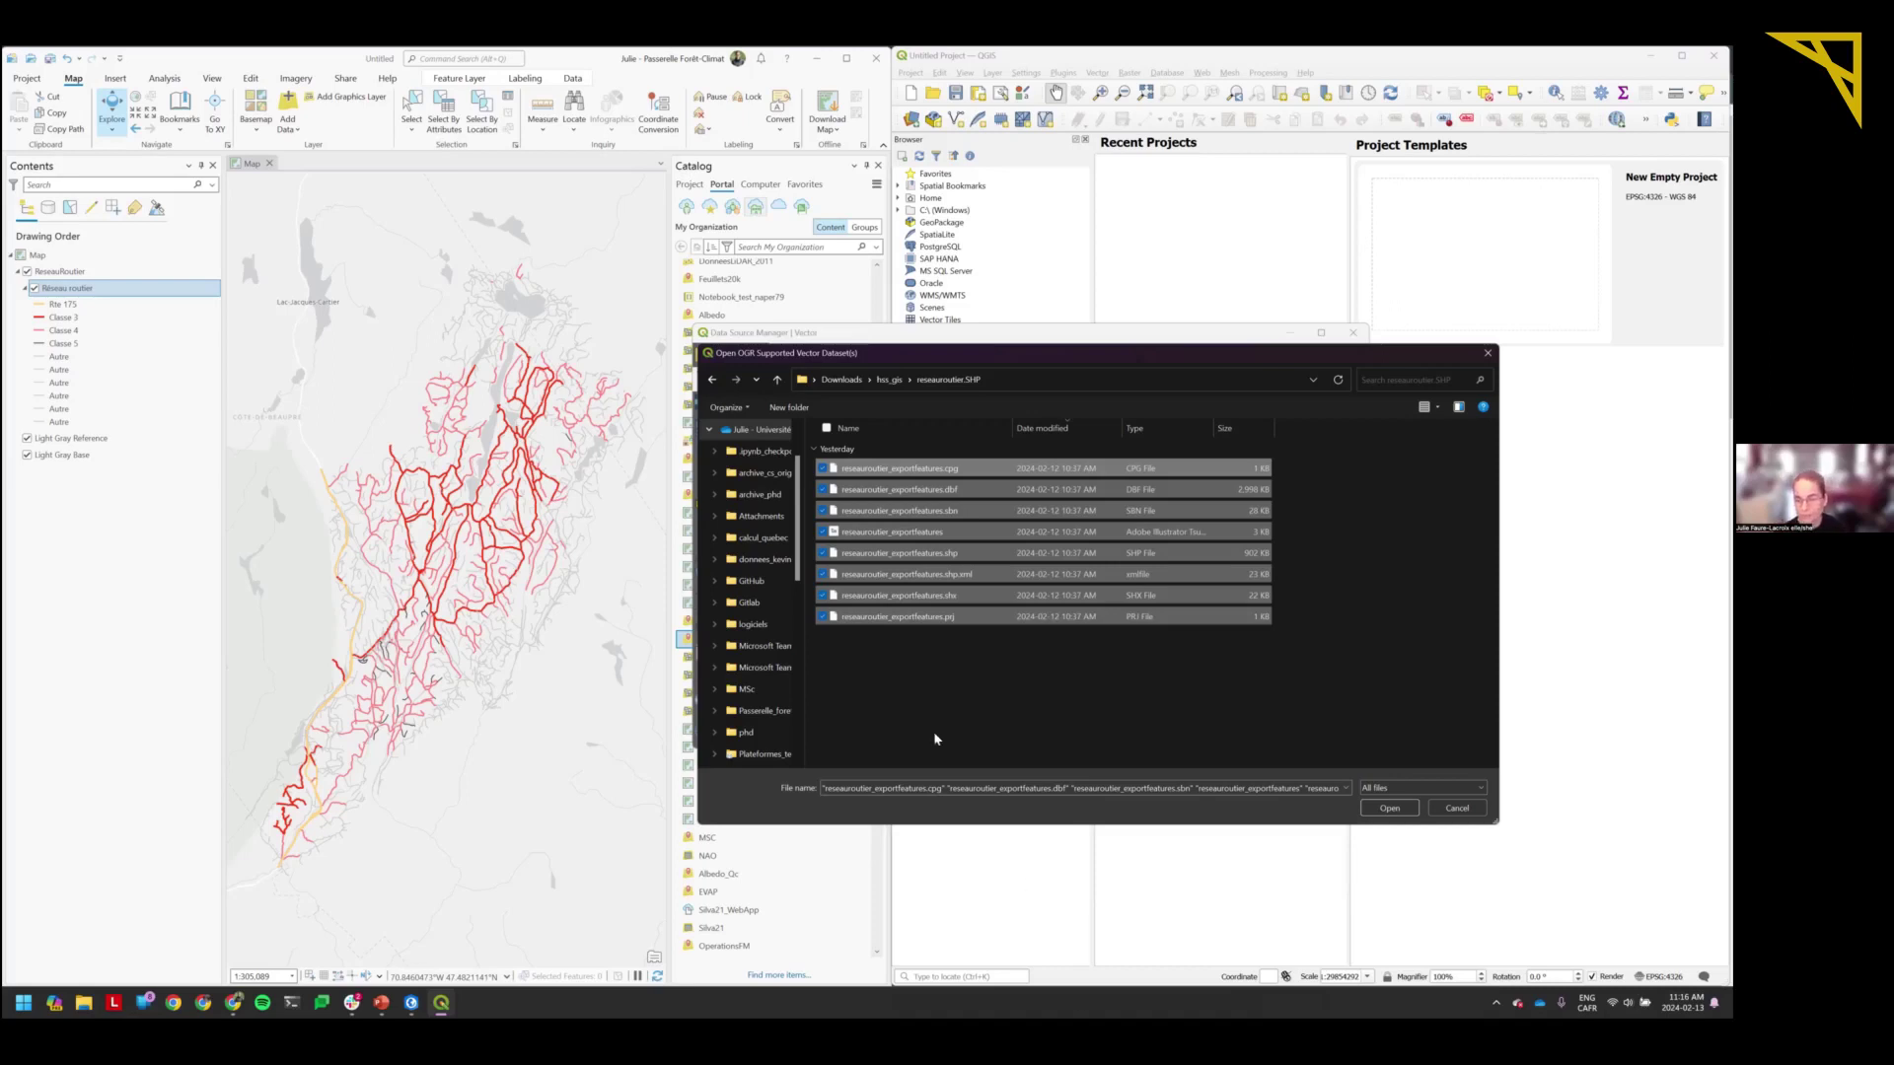
{"action": "left_click", "coordinate": [1292, 712]}
{"action": "left_click", "coordinate": [975, 558]}
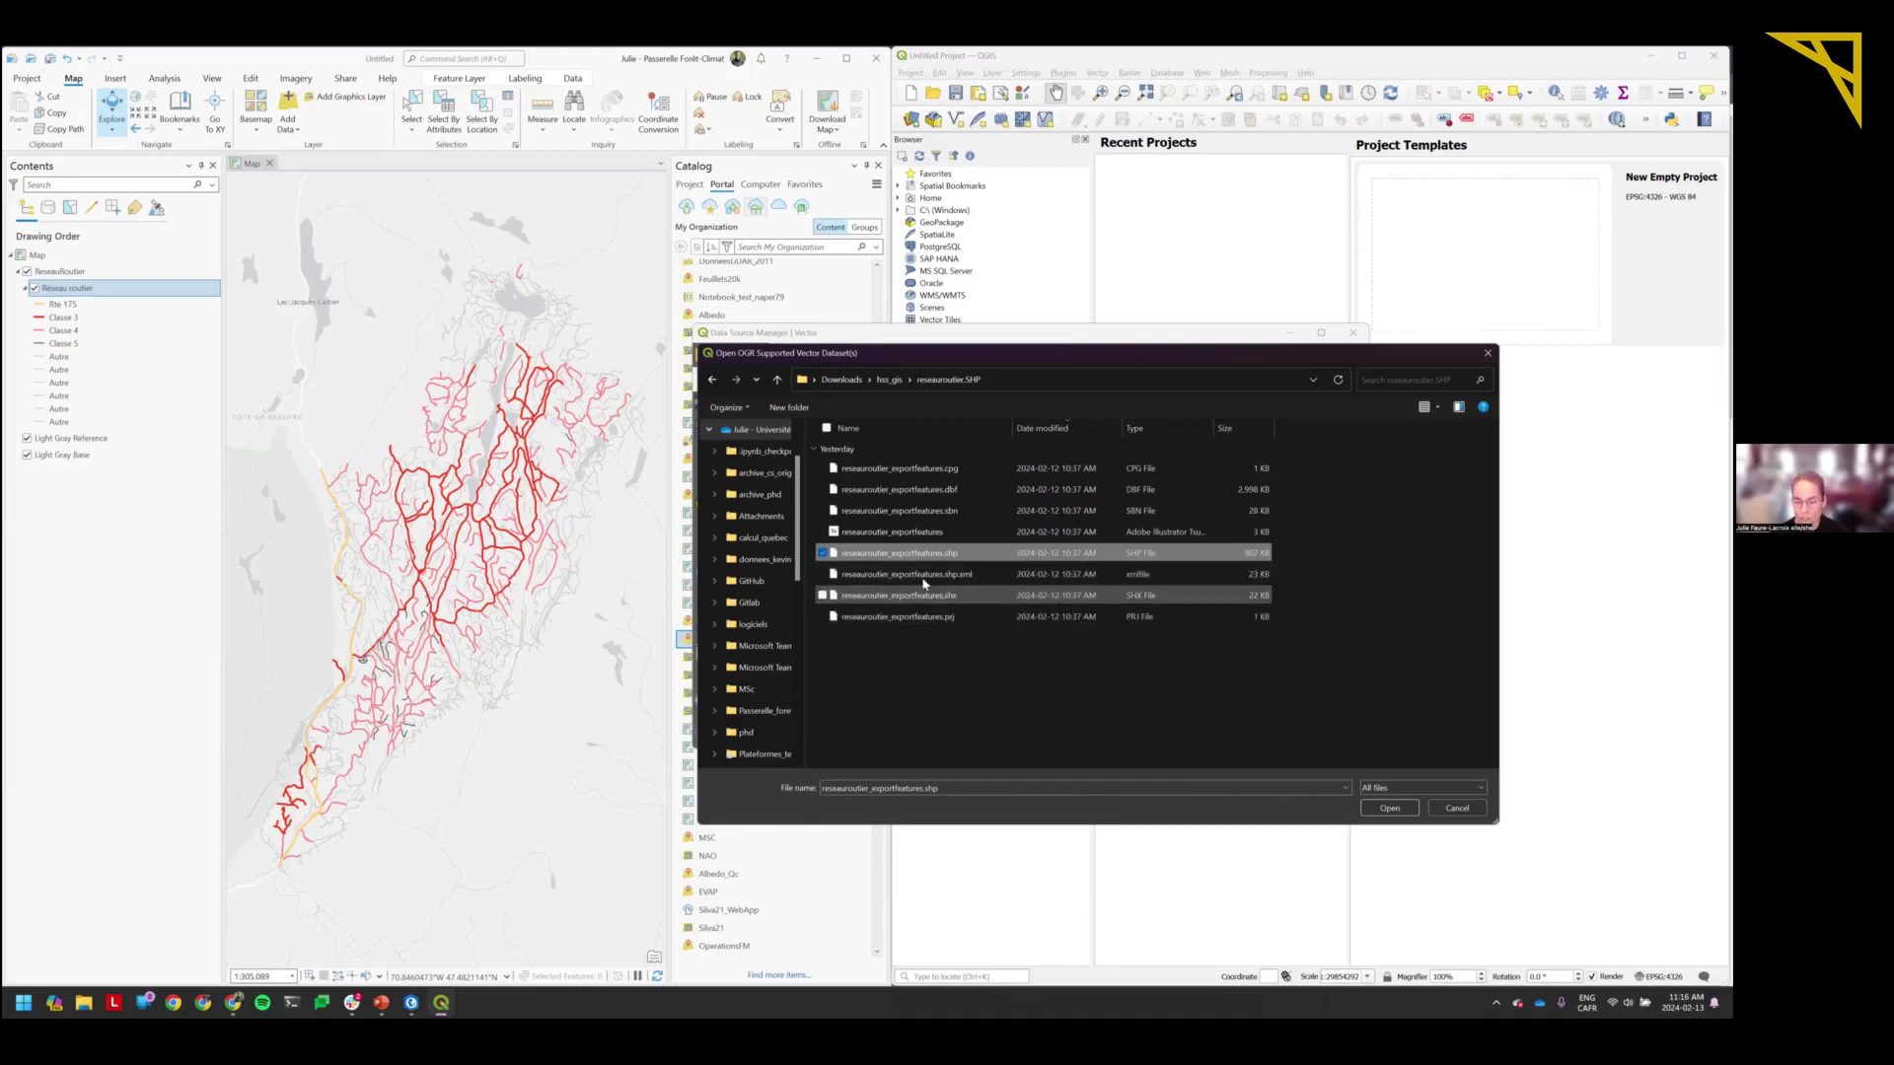
{"action": "left_click", "coordinate": [1389, 807]}
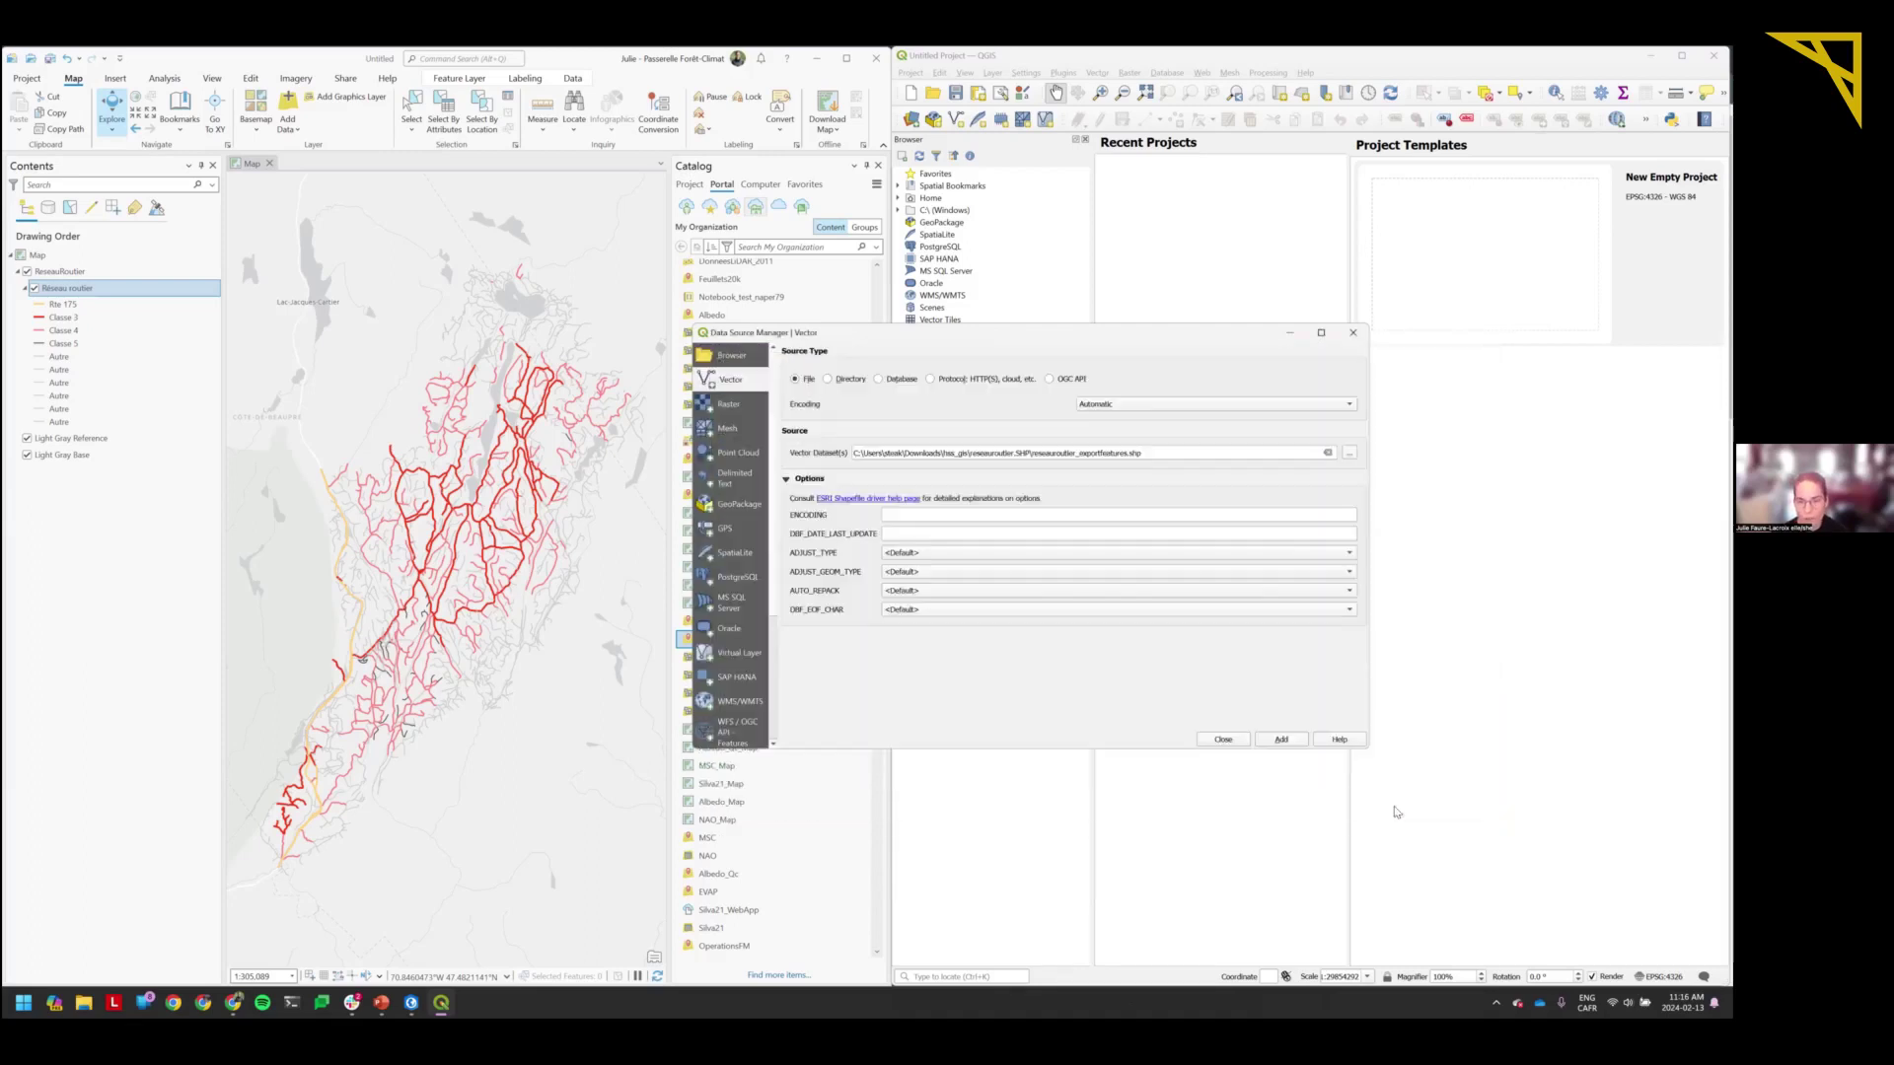
{"action": "left_click", "coordinate": [1290, 742]}
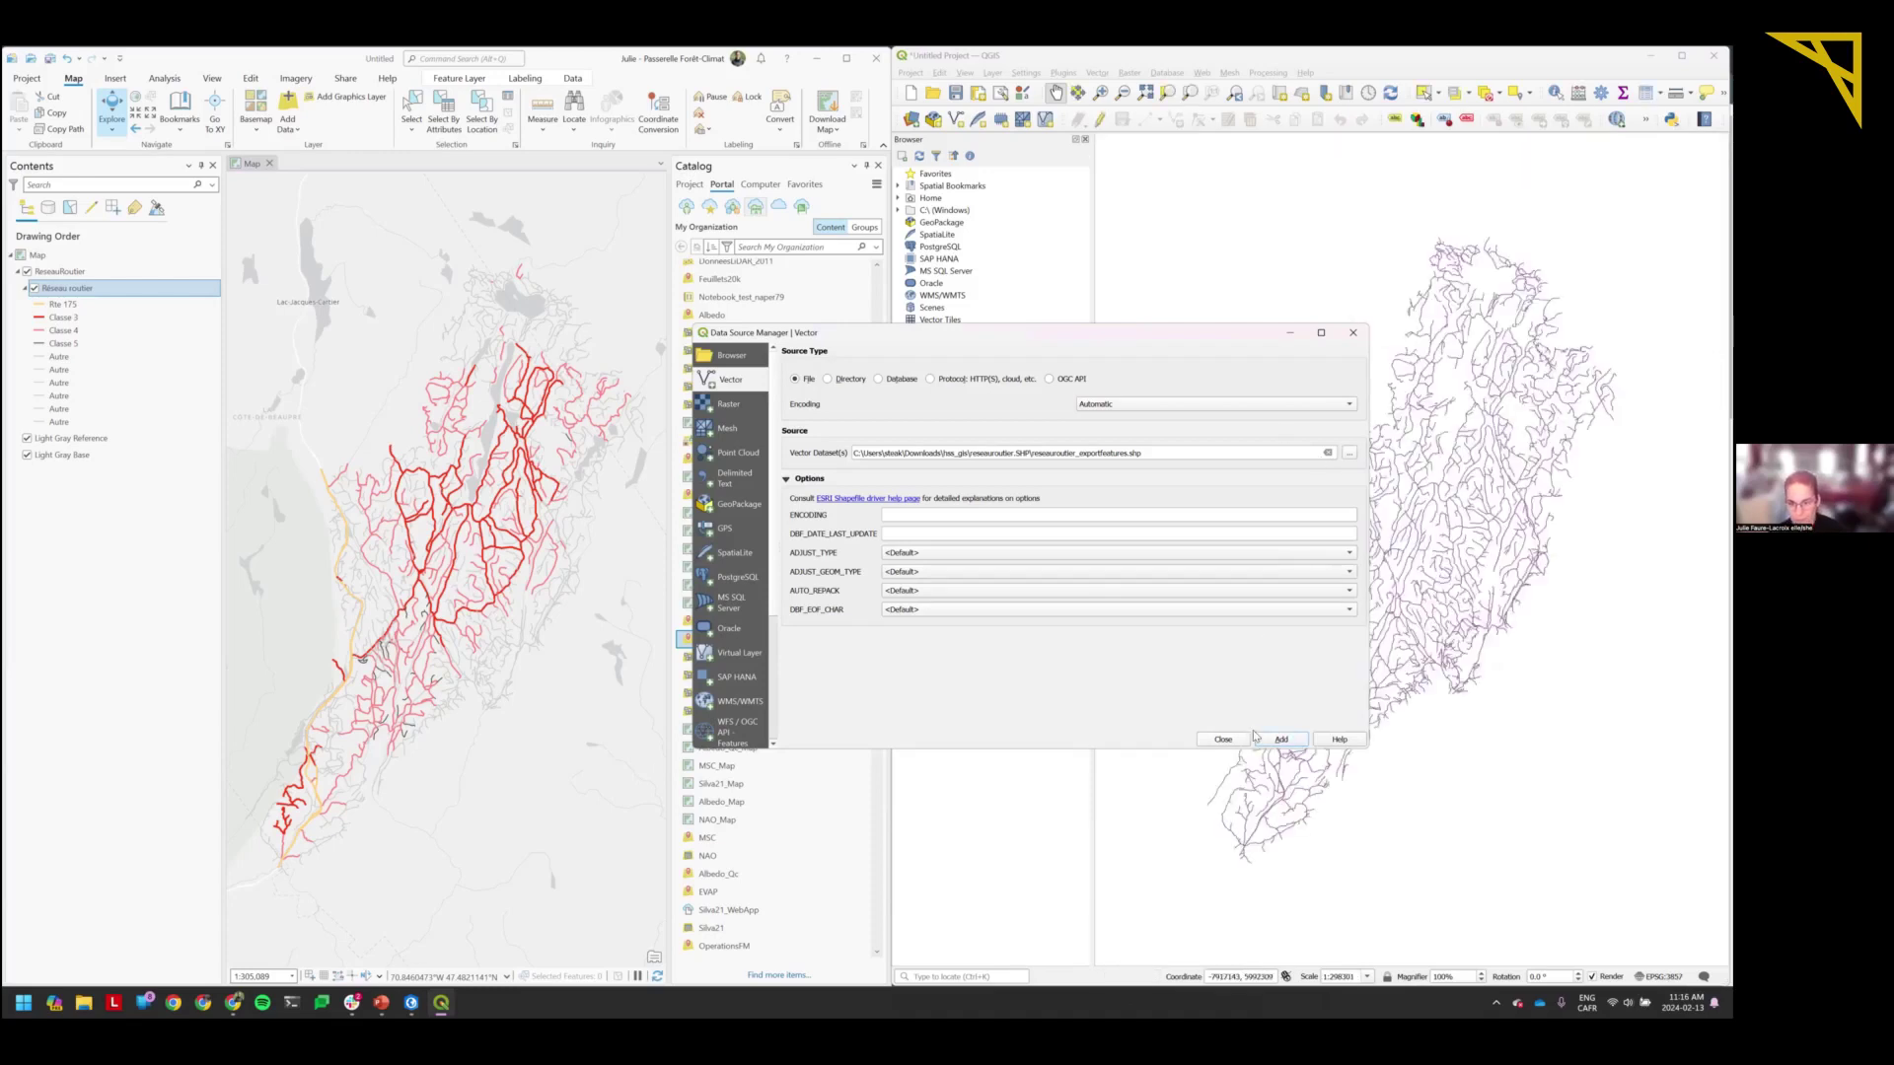
Close the Data Source Manager and open the symbology properties of the reseauroutier_exportfeatures layer.
{"action": "left_click", "coordinate": [1224, 740]}
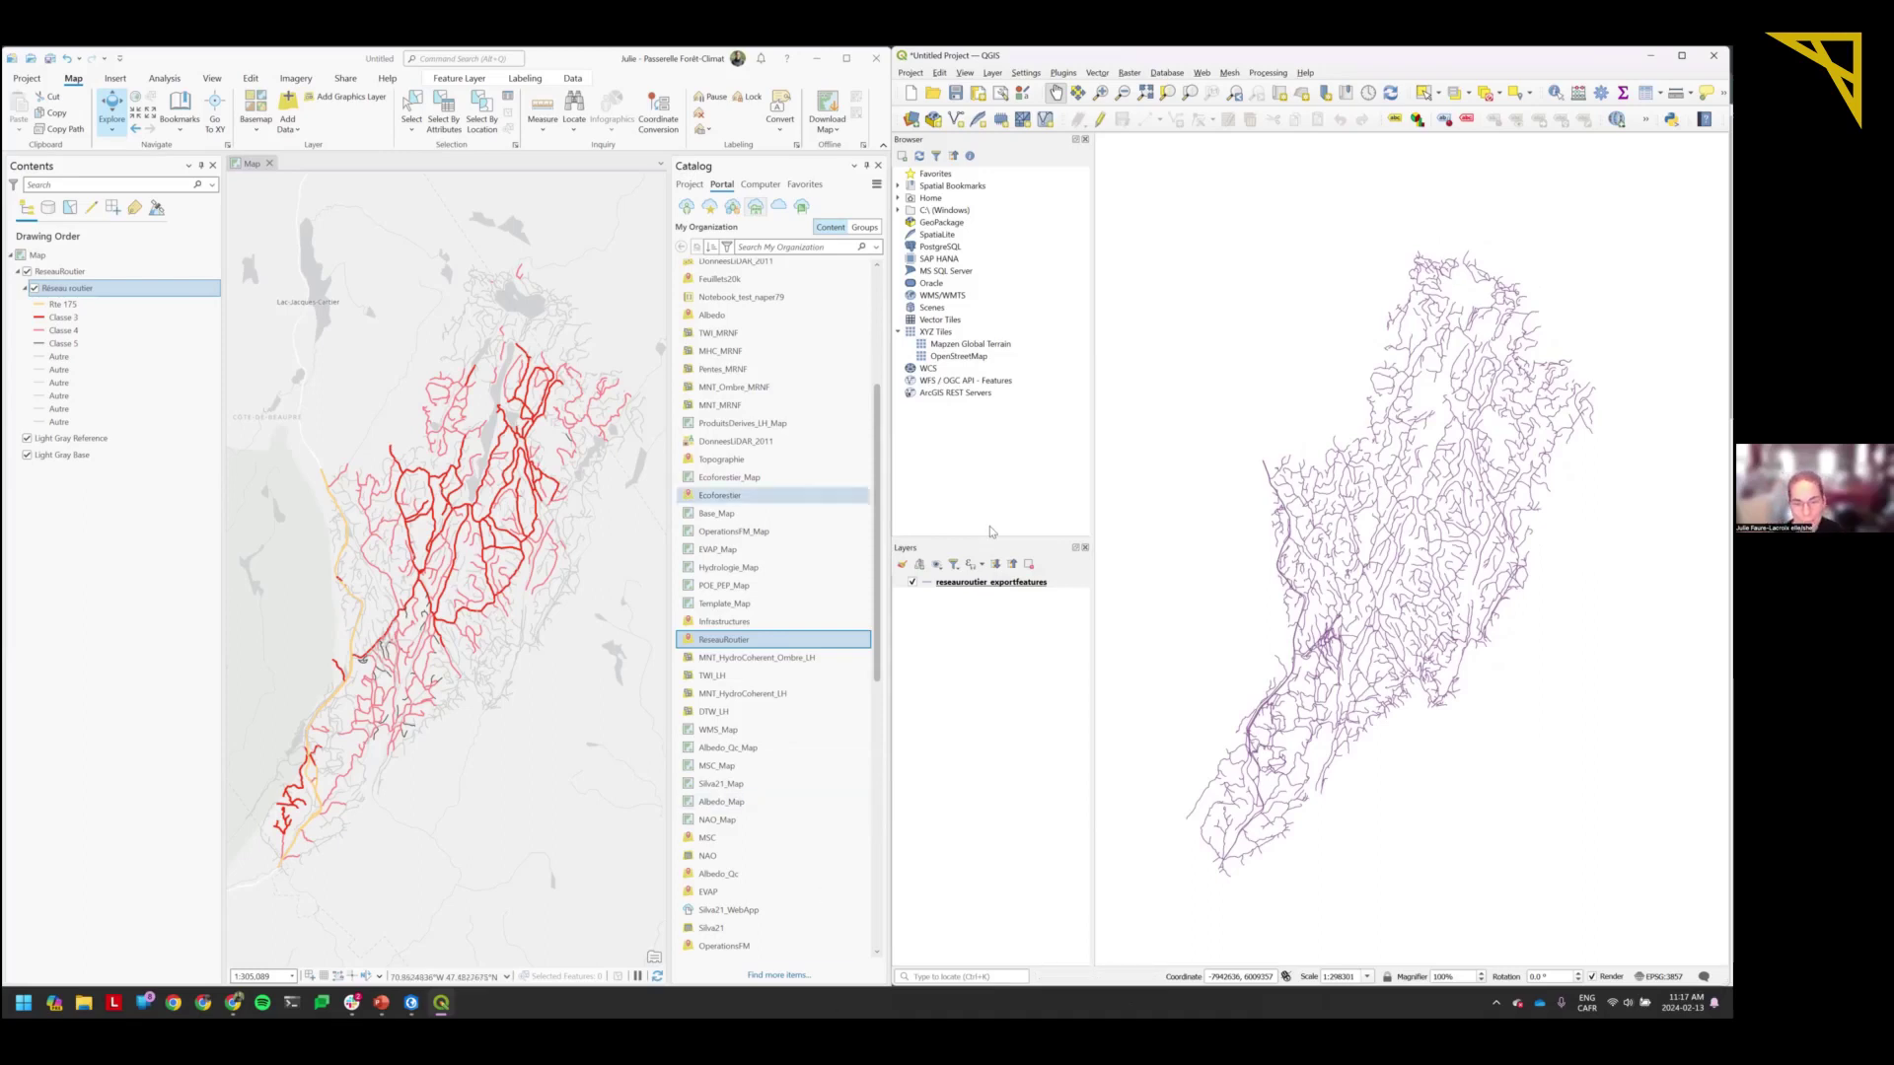
{"action": "right_click", "coordinate": [1043, 588]}
{"action": "left_click", "coordinate": [1006, 621]}
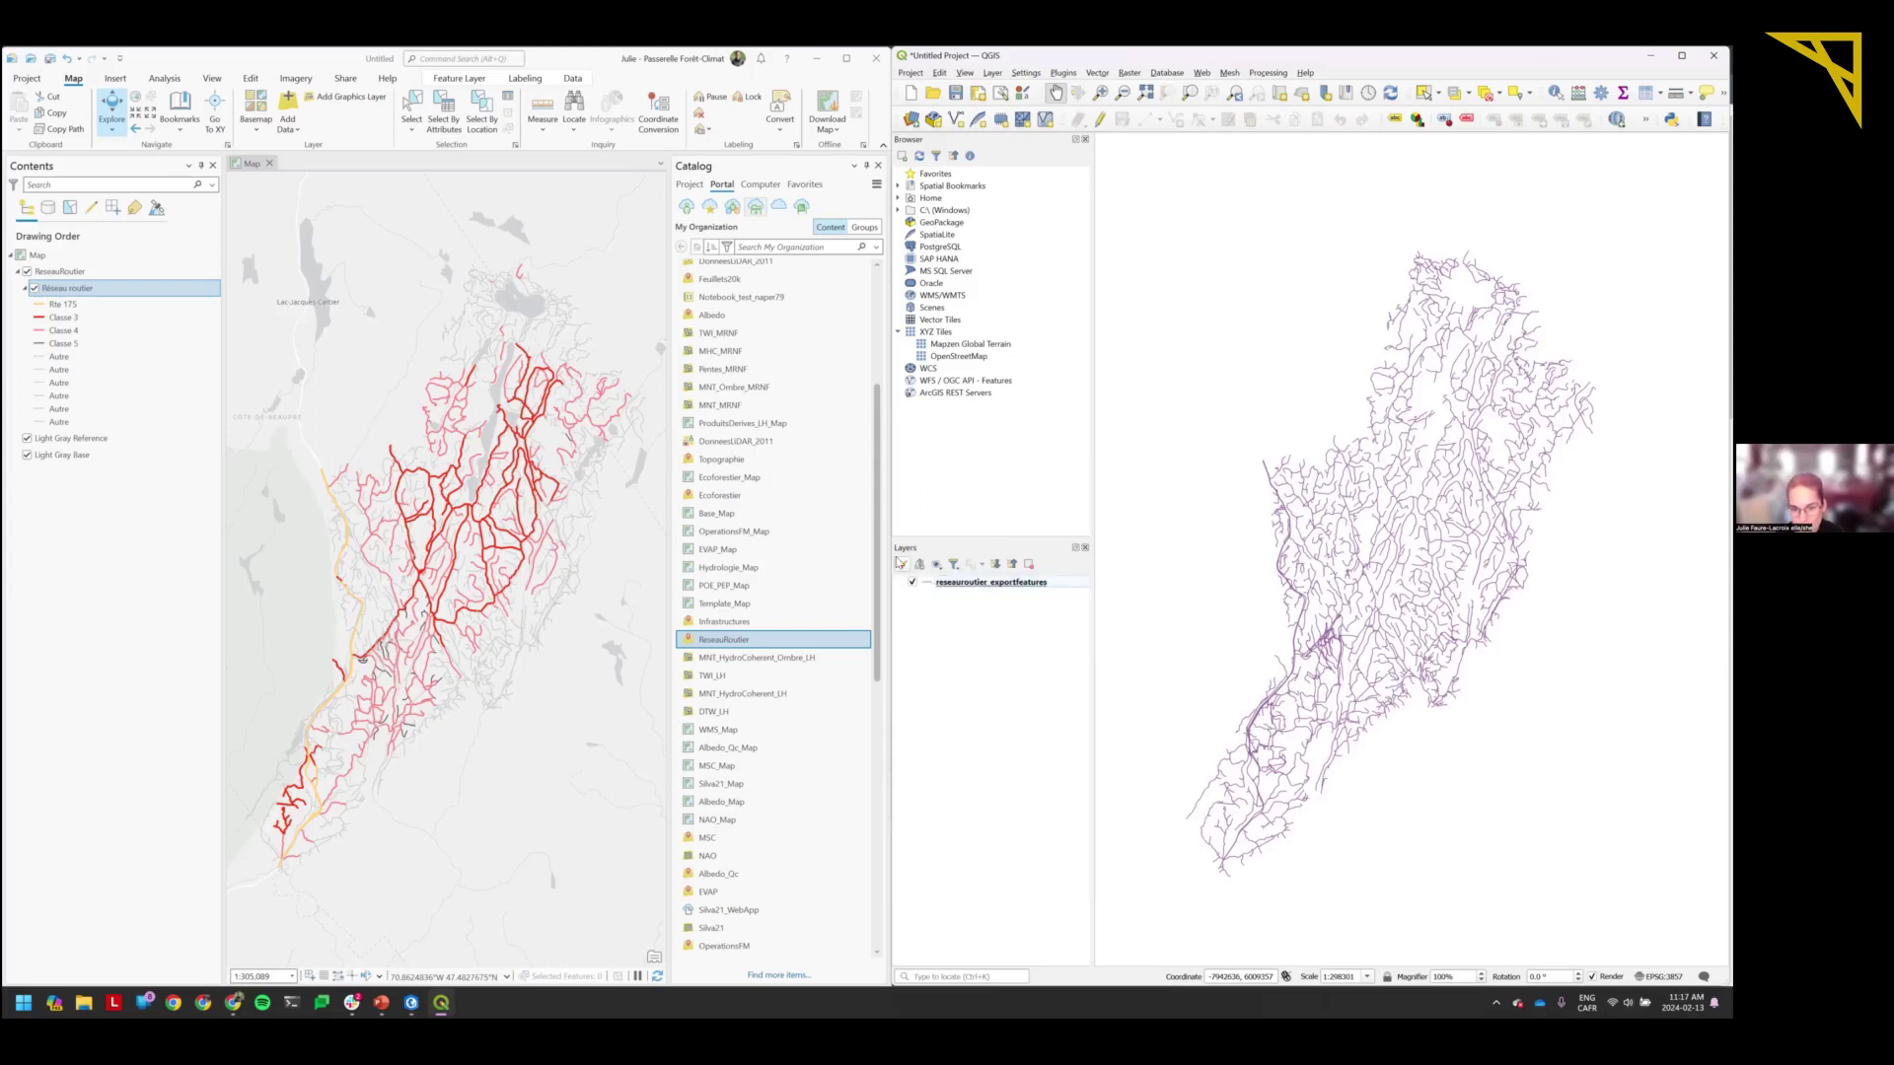
{"action": "left_click", "coordinate": [970, 584]}
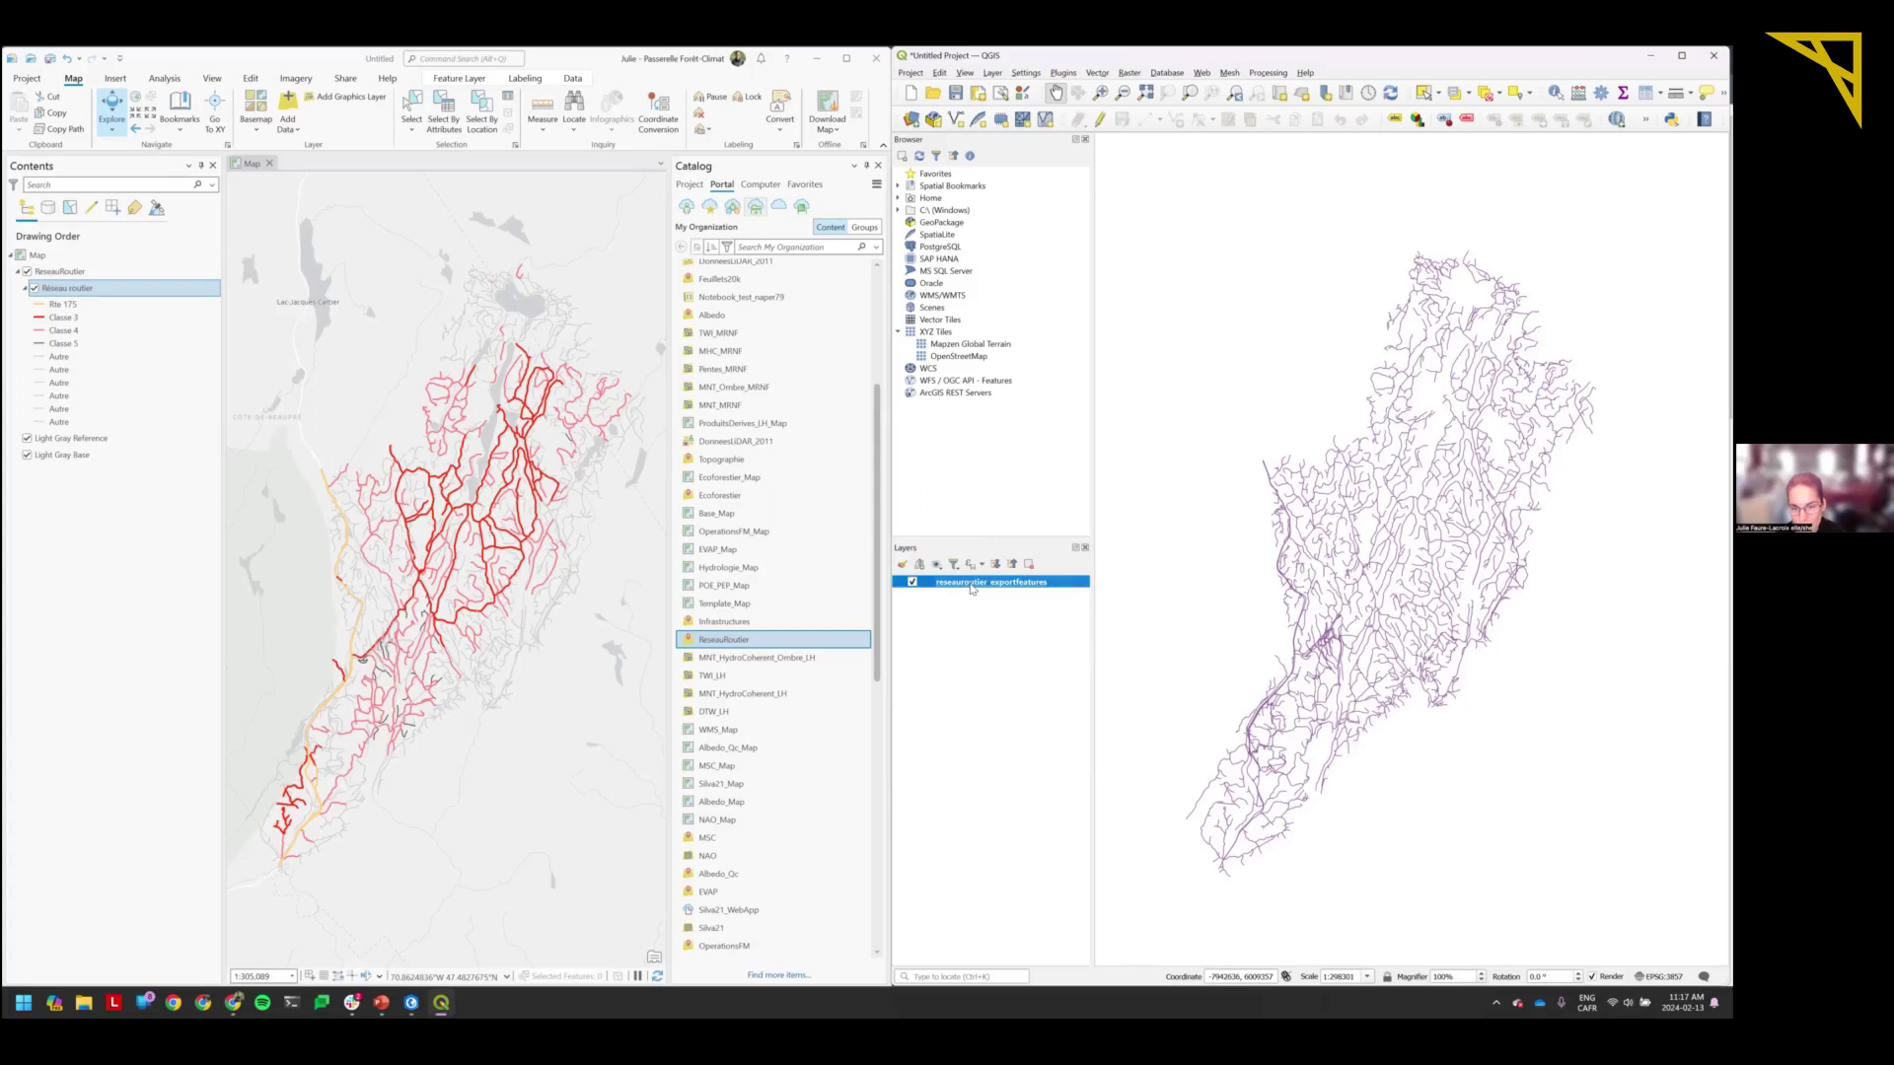
{"action": "double_click", "coordinate": [970, 584]}
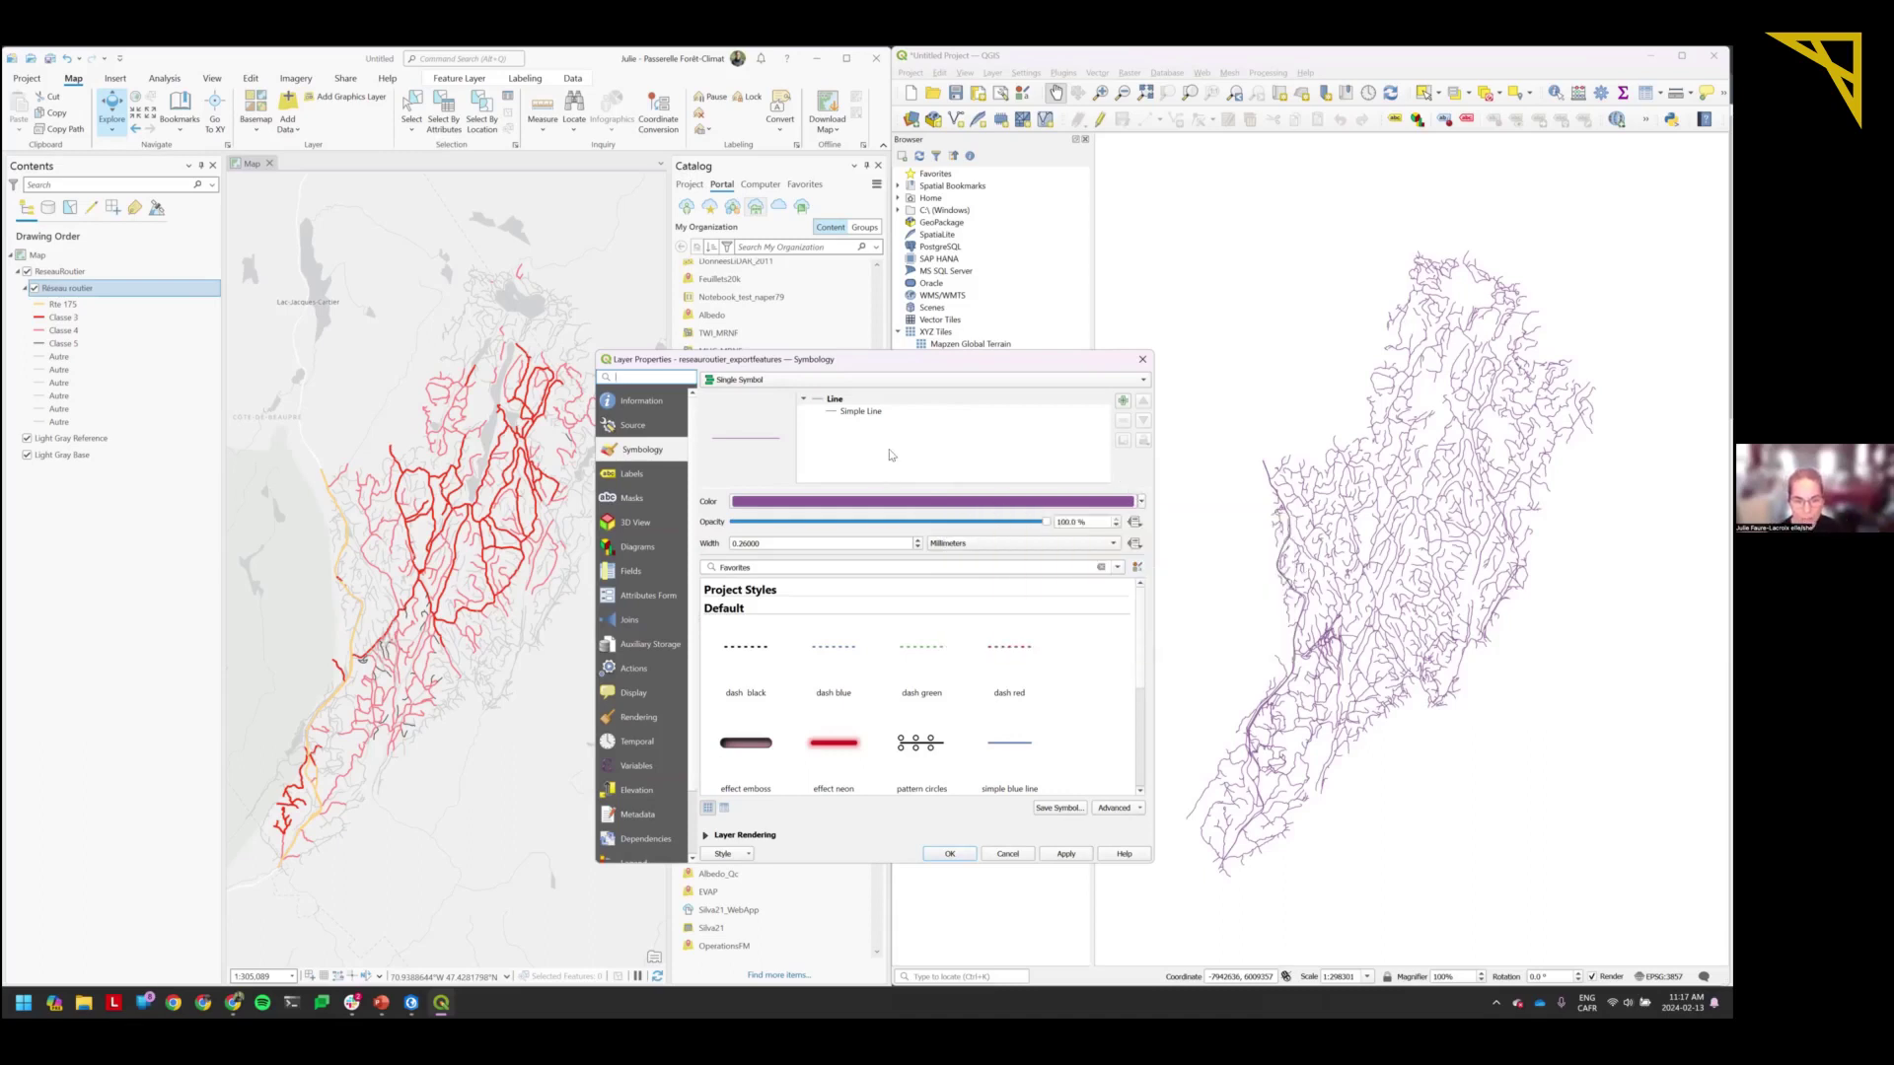
Set the layer's symbology to Categorized on the cl_chem1 field with random colors and classify its values.
{"action": "left_click", "coordinate": [745, 380]}
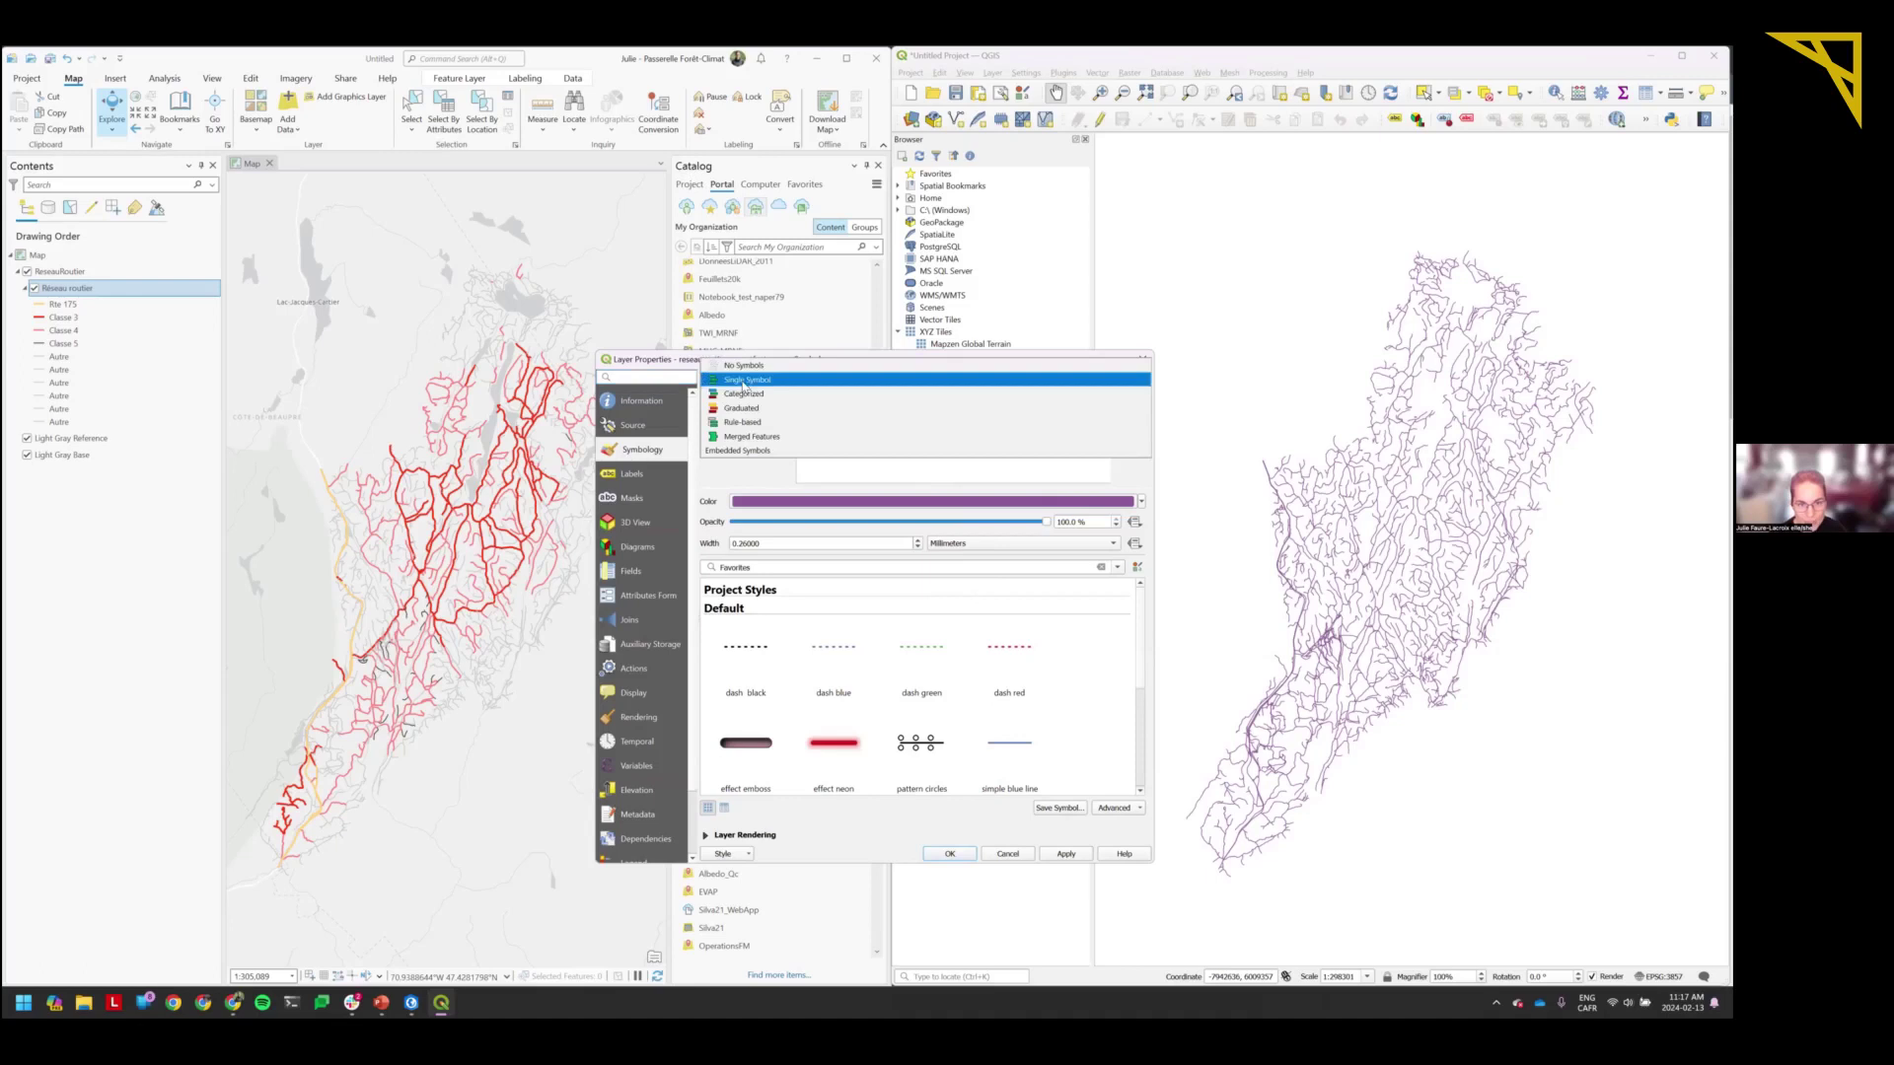
{"action": "left_click", "coordinate": [754, 394]}
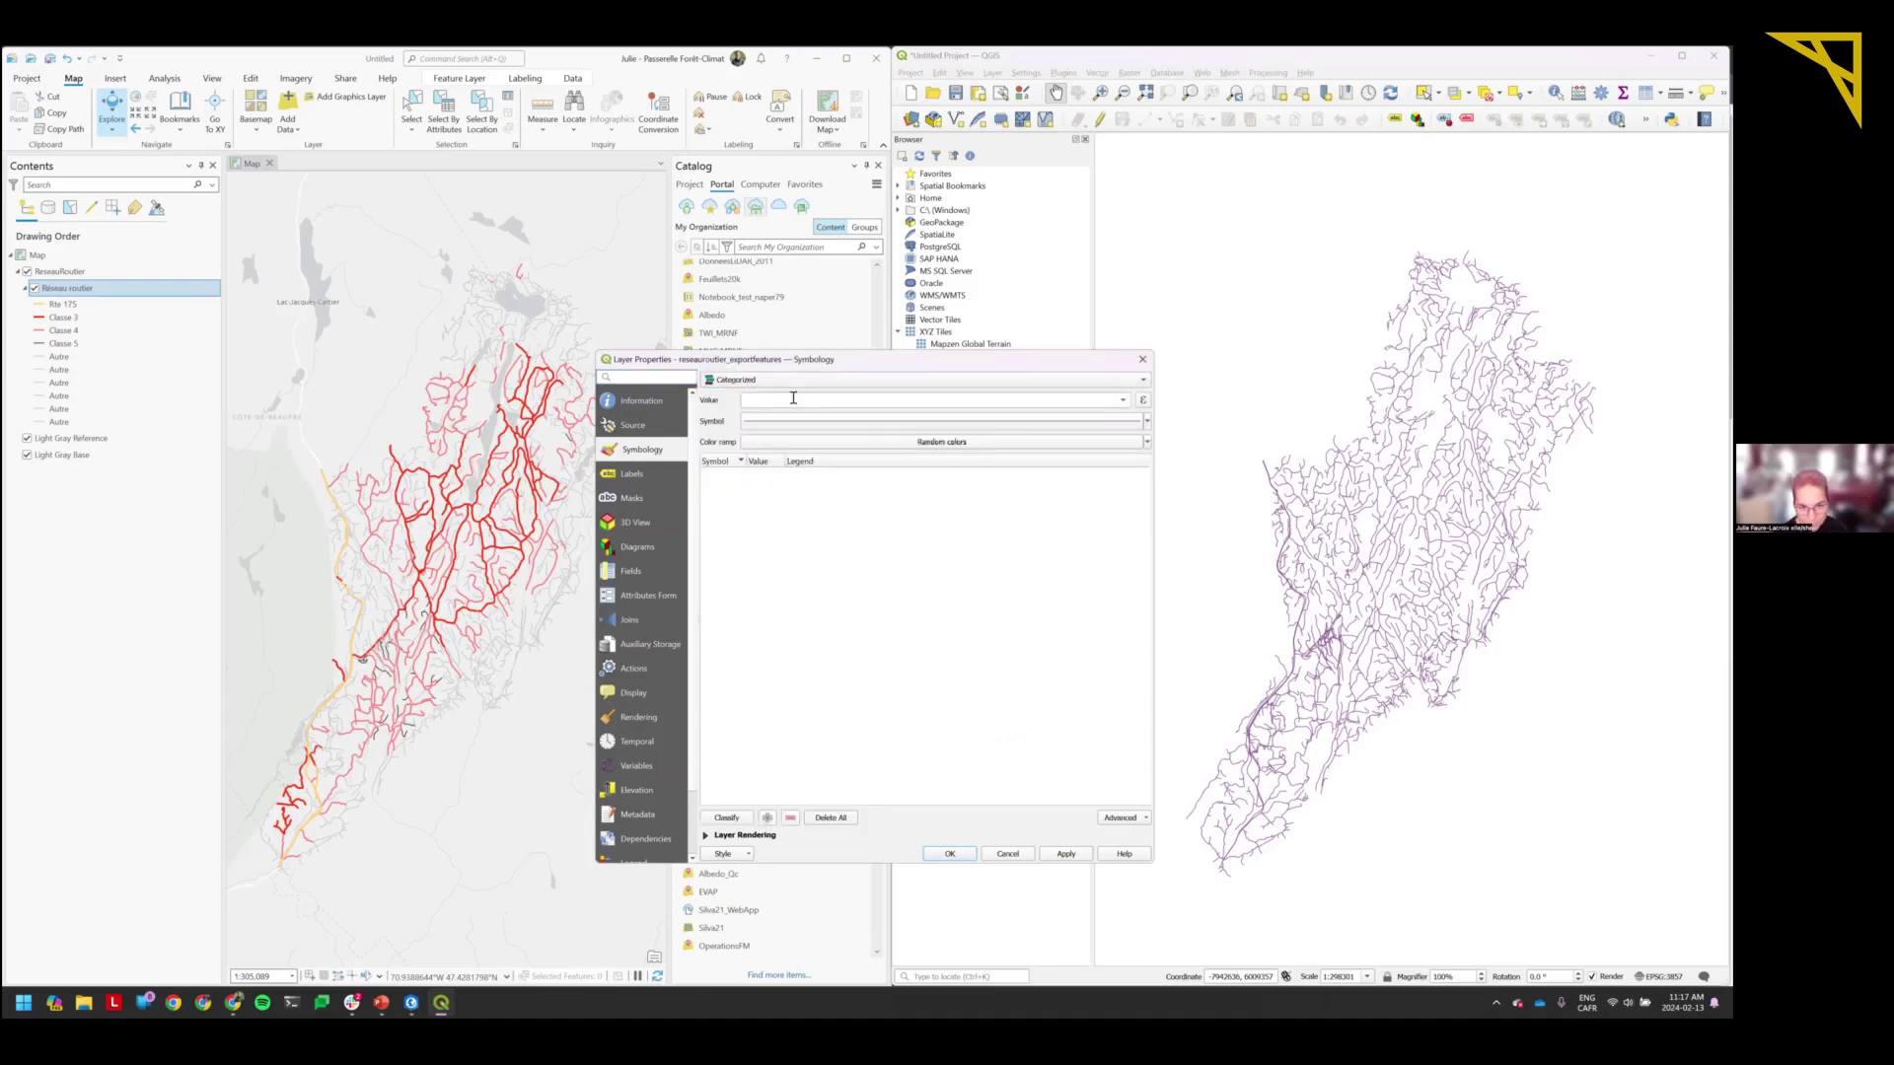
{"action": "left_click", "coordinate": [1122, 400]}
{"action": "scroll", "coordinate": [1021, 531], "scroll_direction": "down", "scroll_amount": 3}
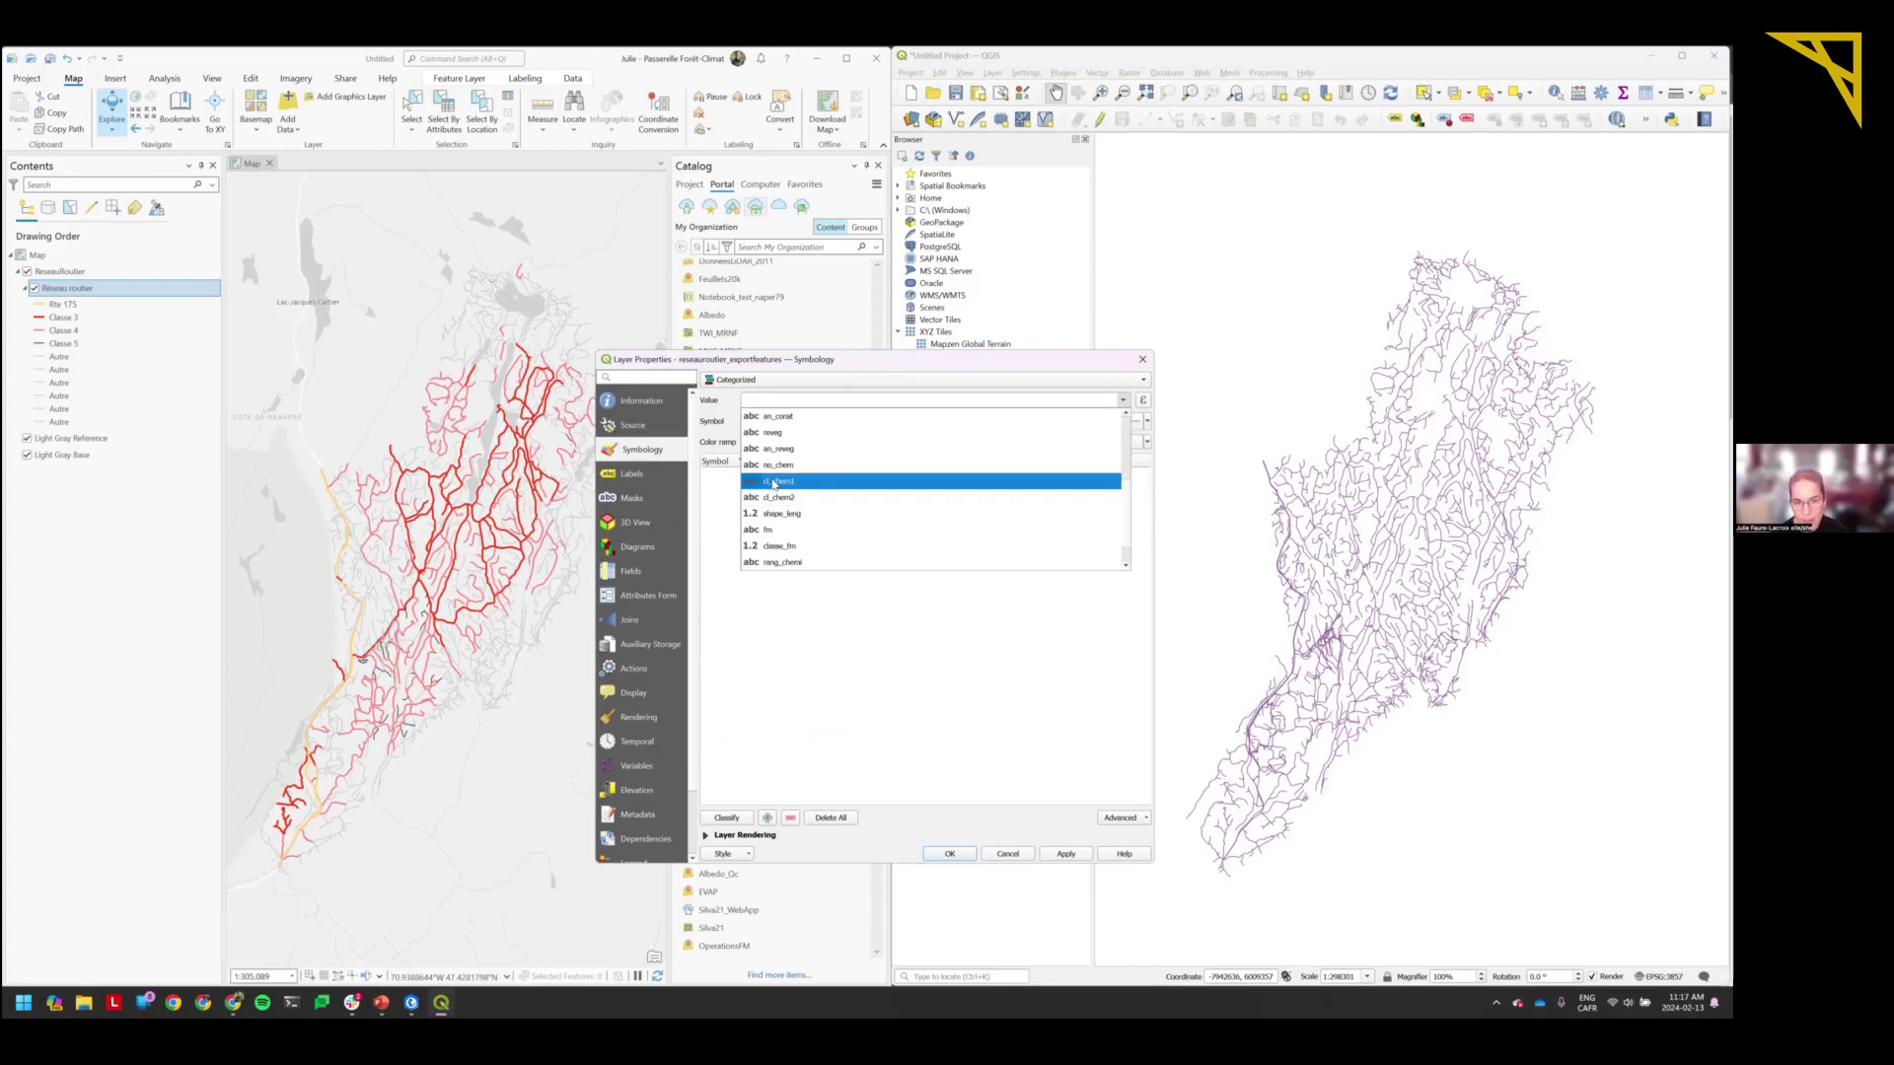
{"action": "left_click", "coordinate": [788, 484]}
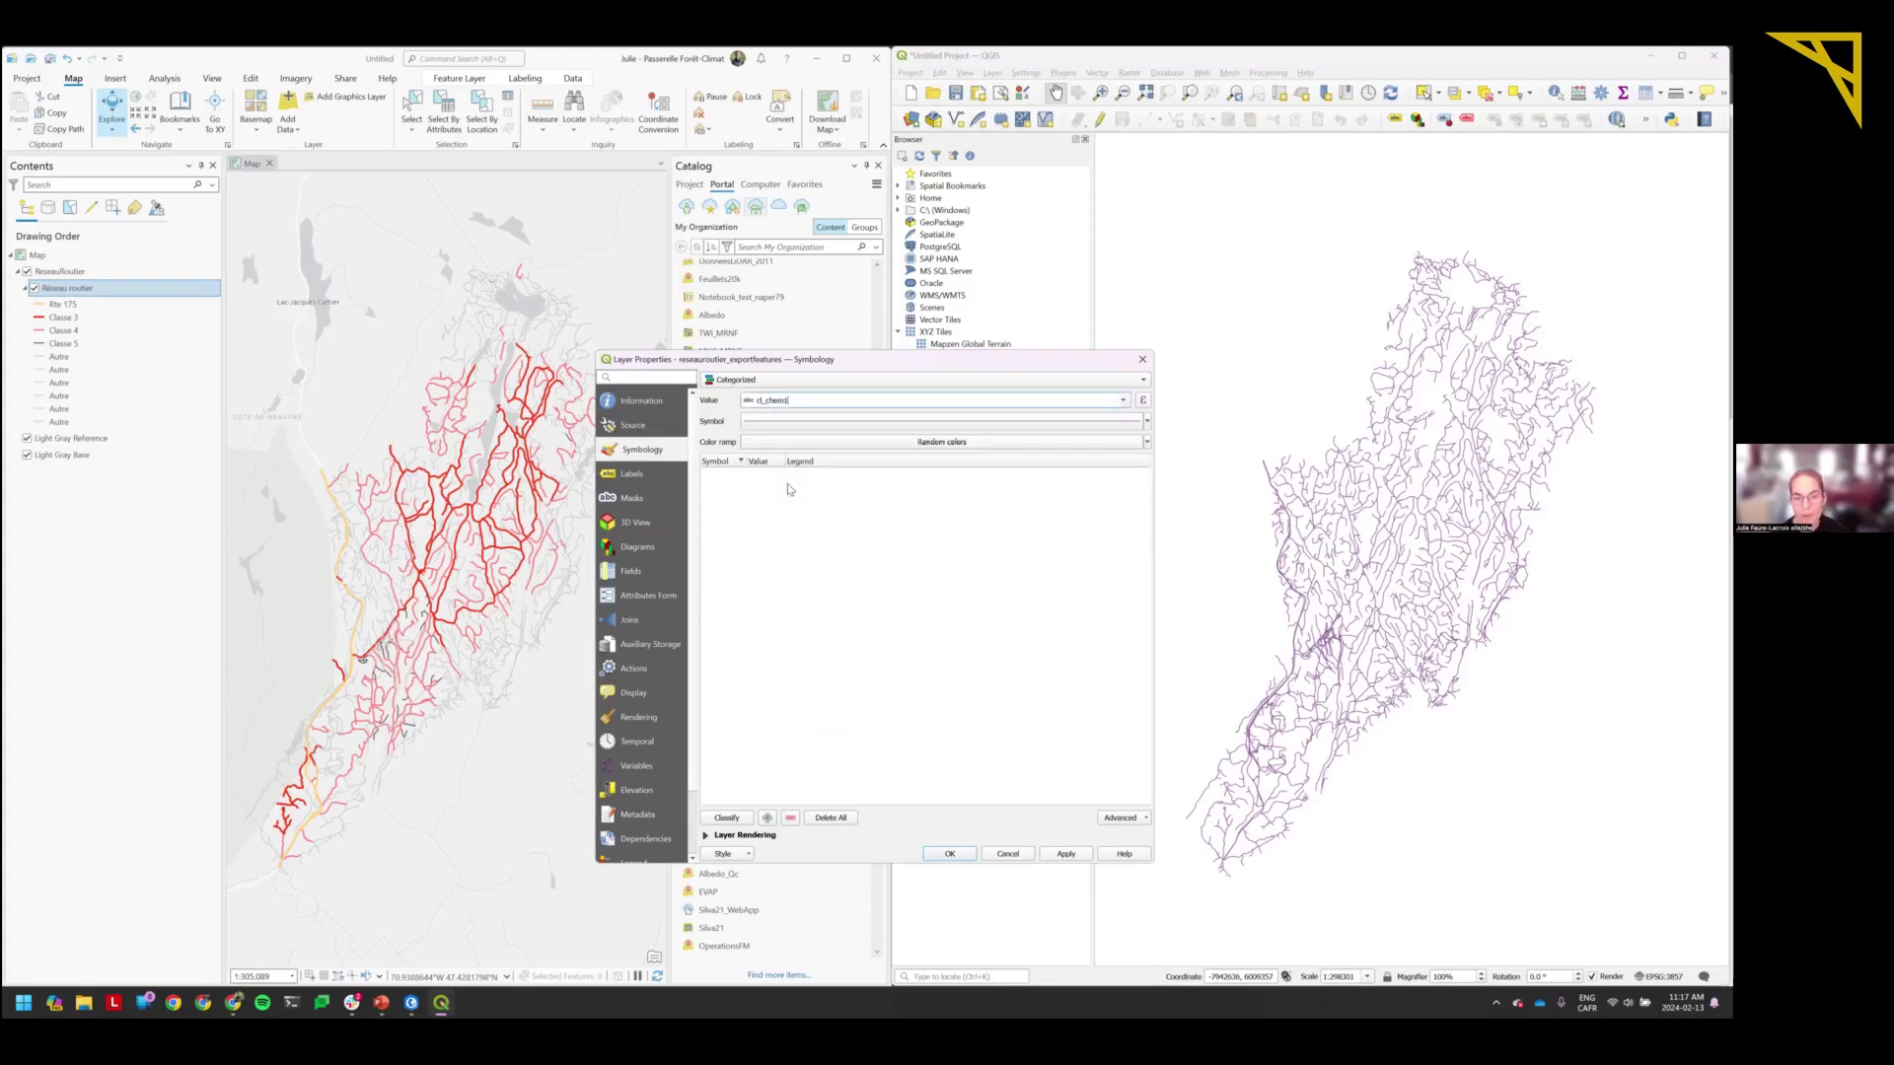
{"action": "left_click", "coordinate": [841, 397]}
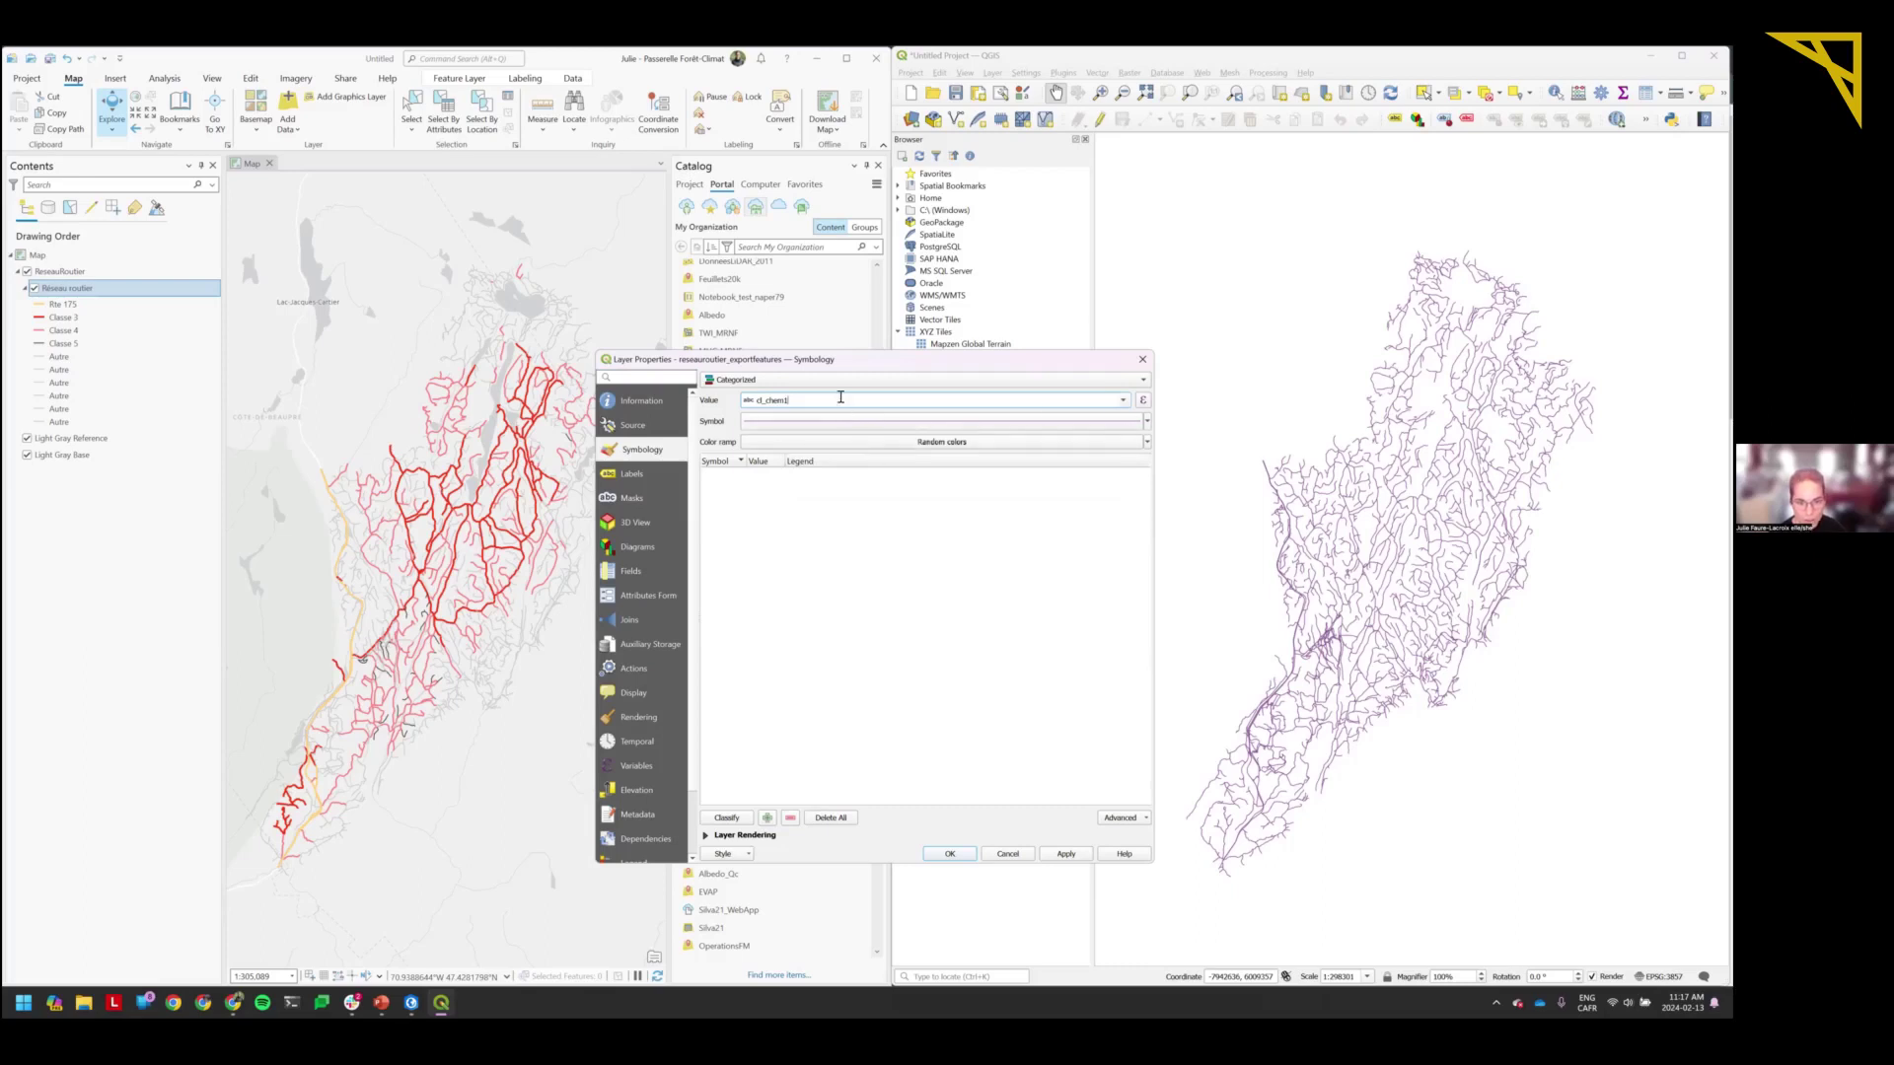
{"action": "left_click", "coordinate": [727, 819]}
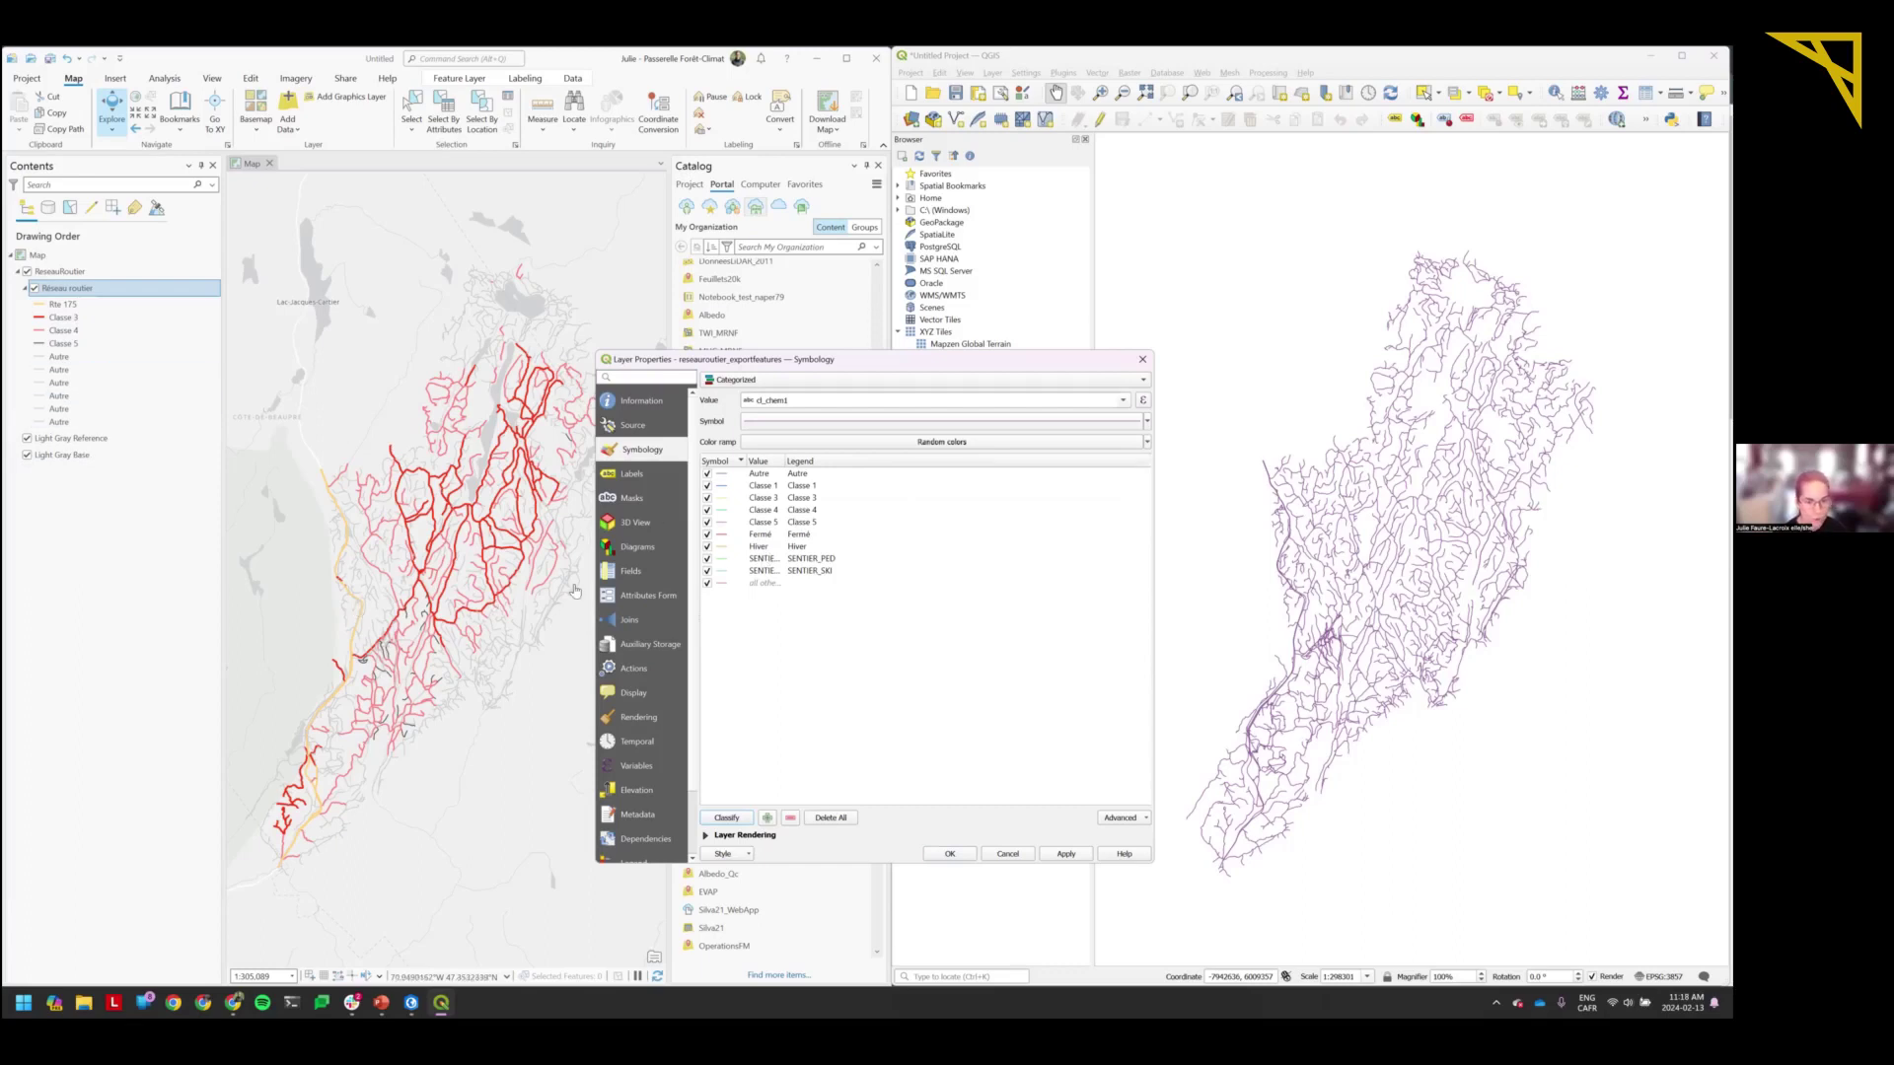
Change the line color of the SENTIER_SKI category to black.
{"action": "left_click", "coordinate": [761, 571]}
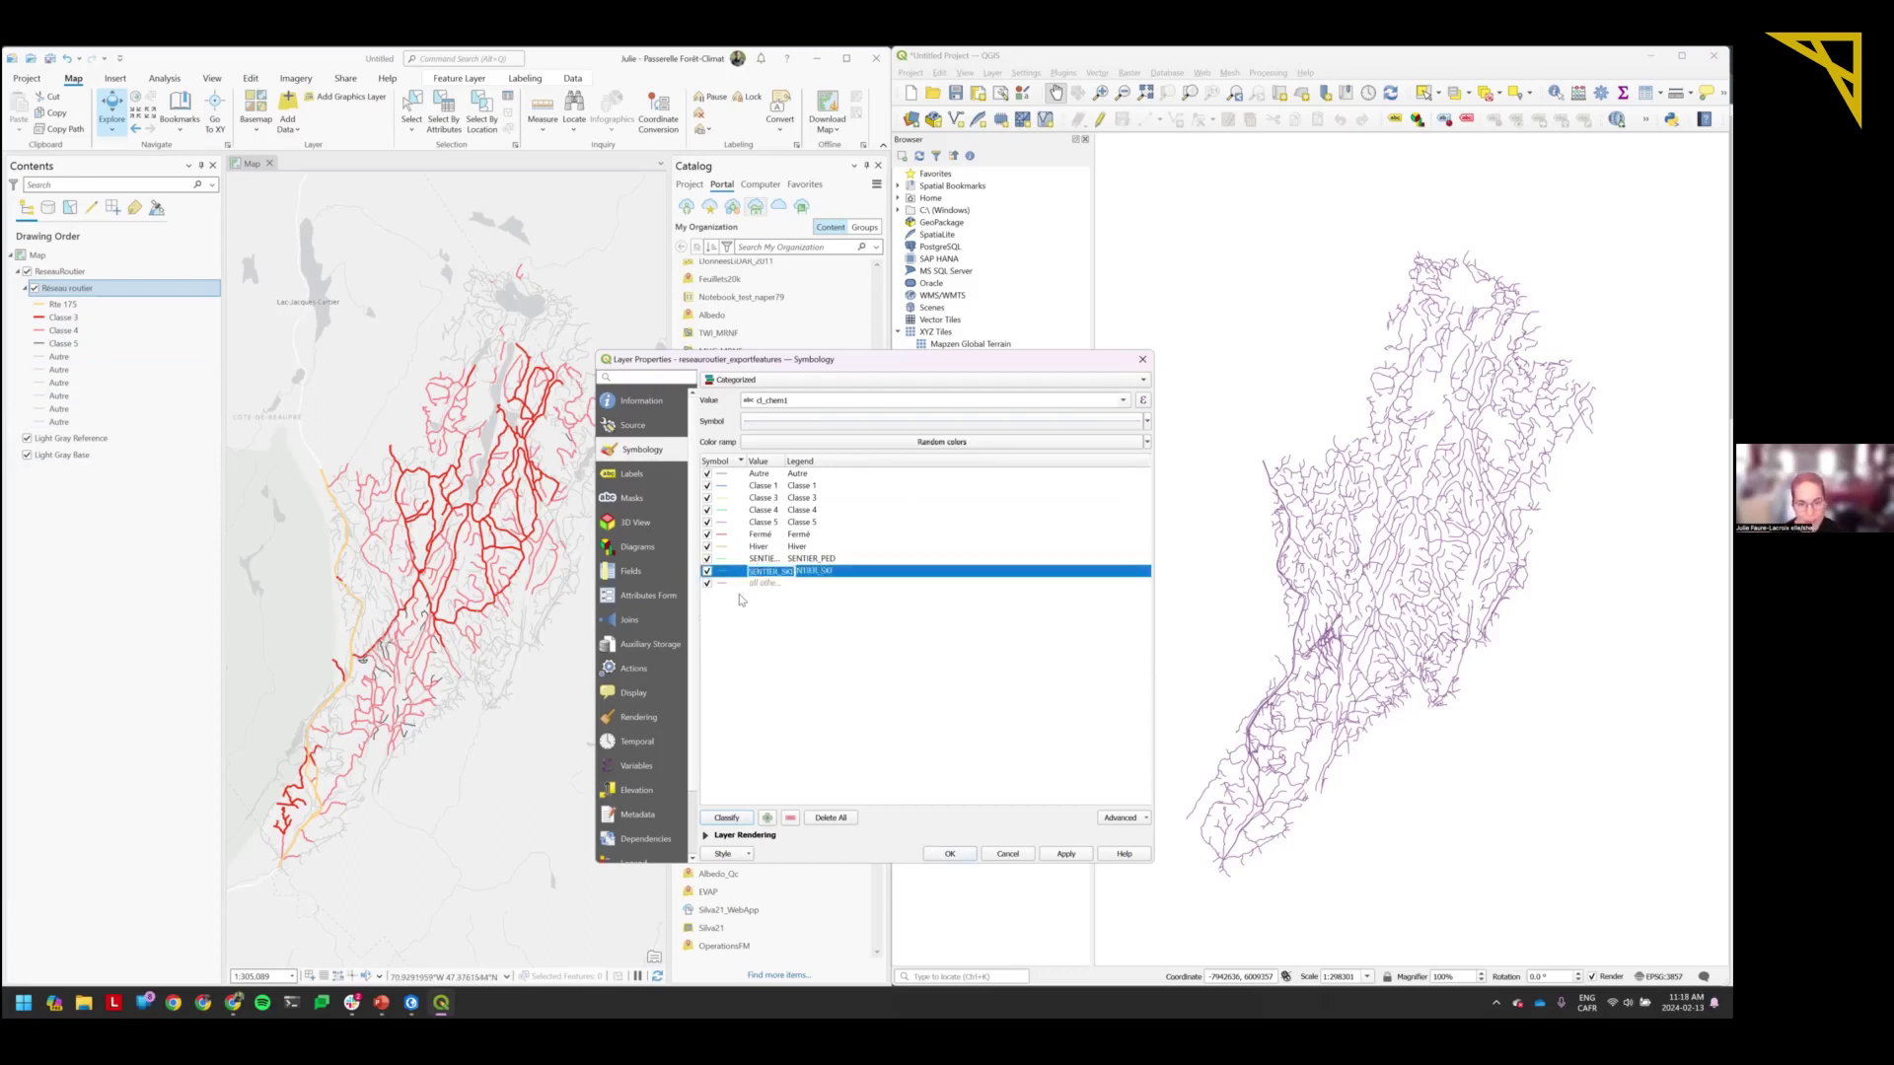
{"action": "double_click", "coordinate": [721, 571]}
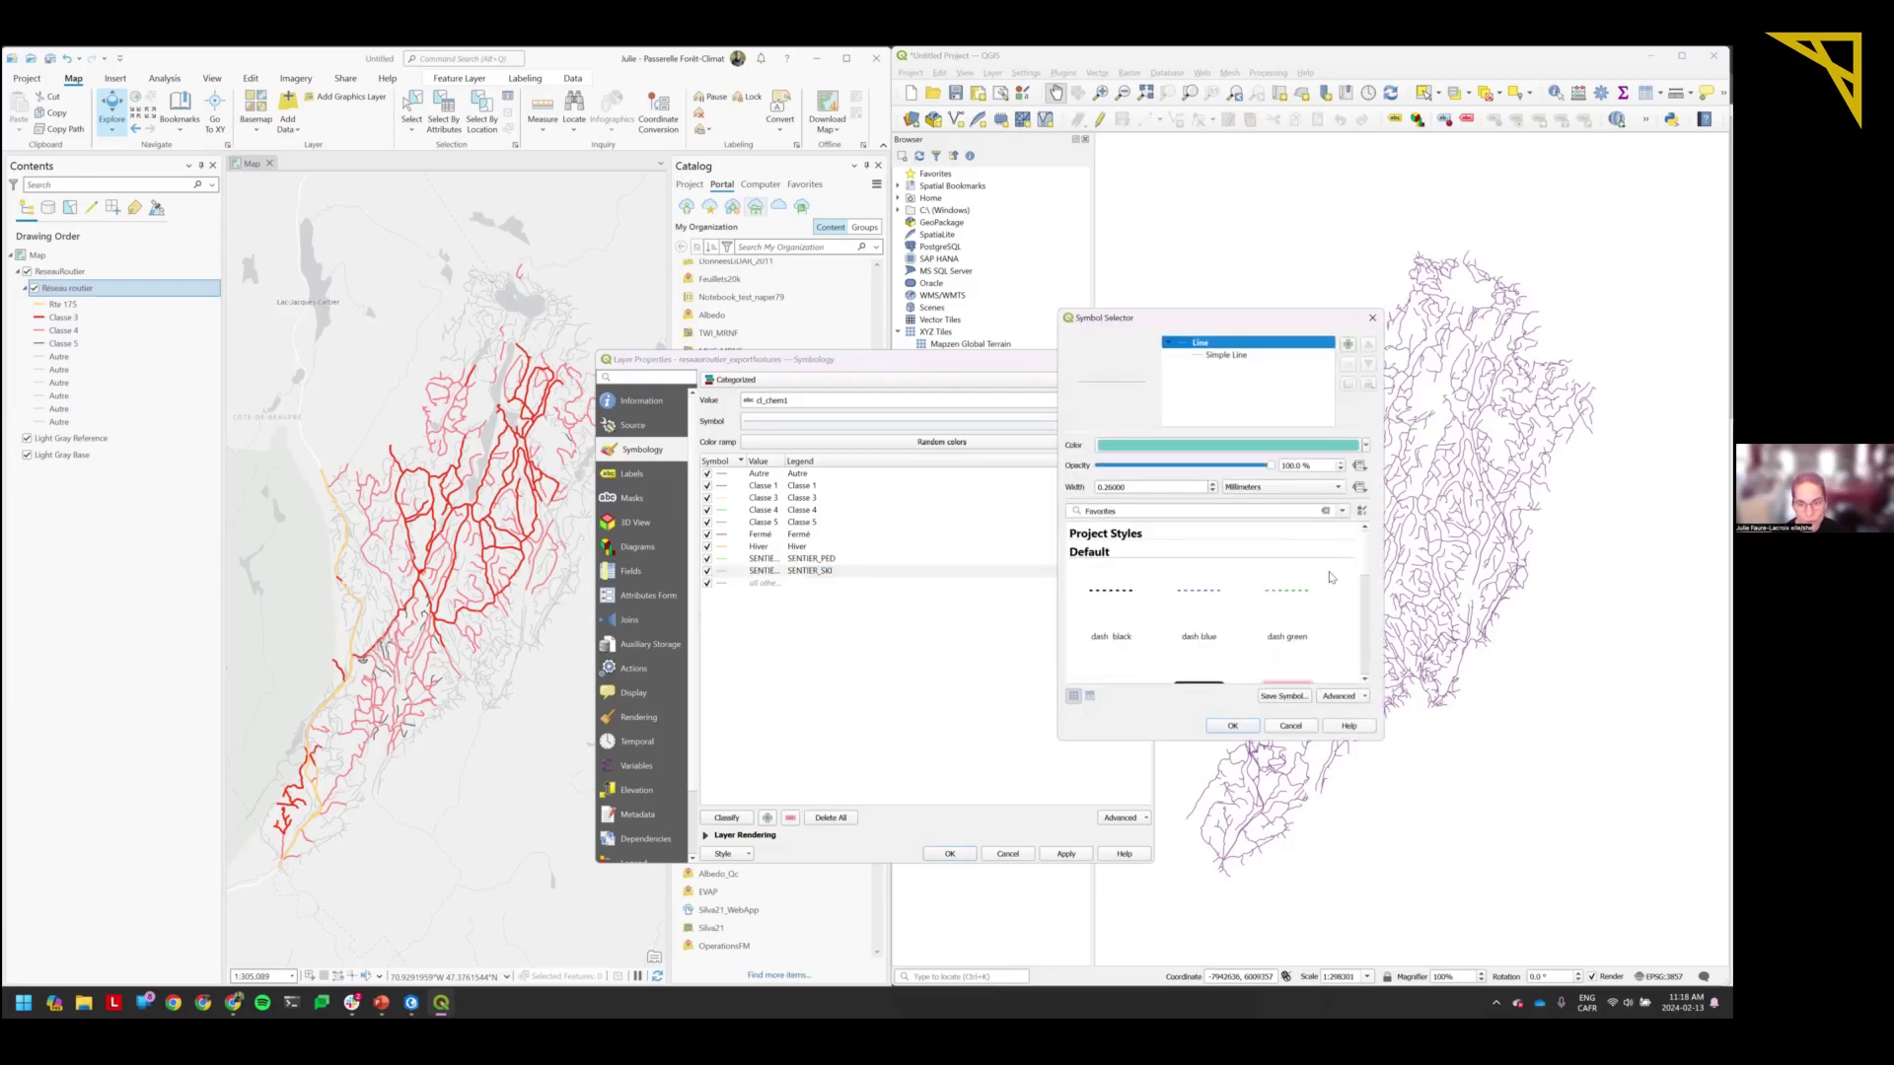
{"action": "left_click", "coordinate": [1334, 446]}
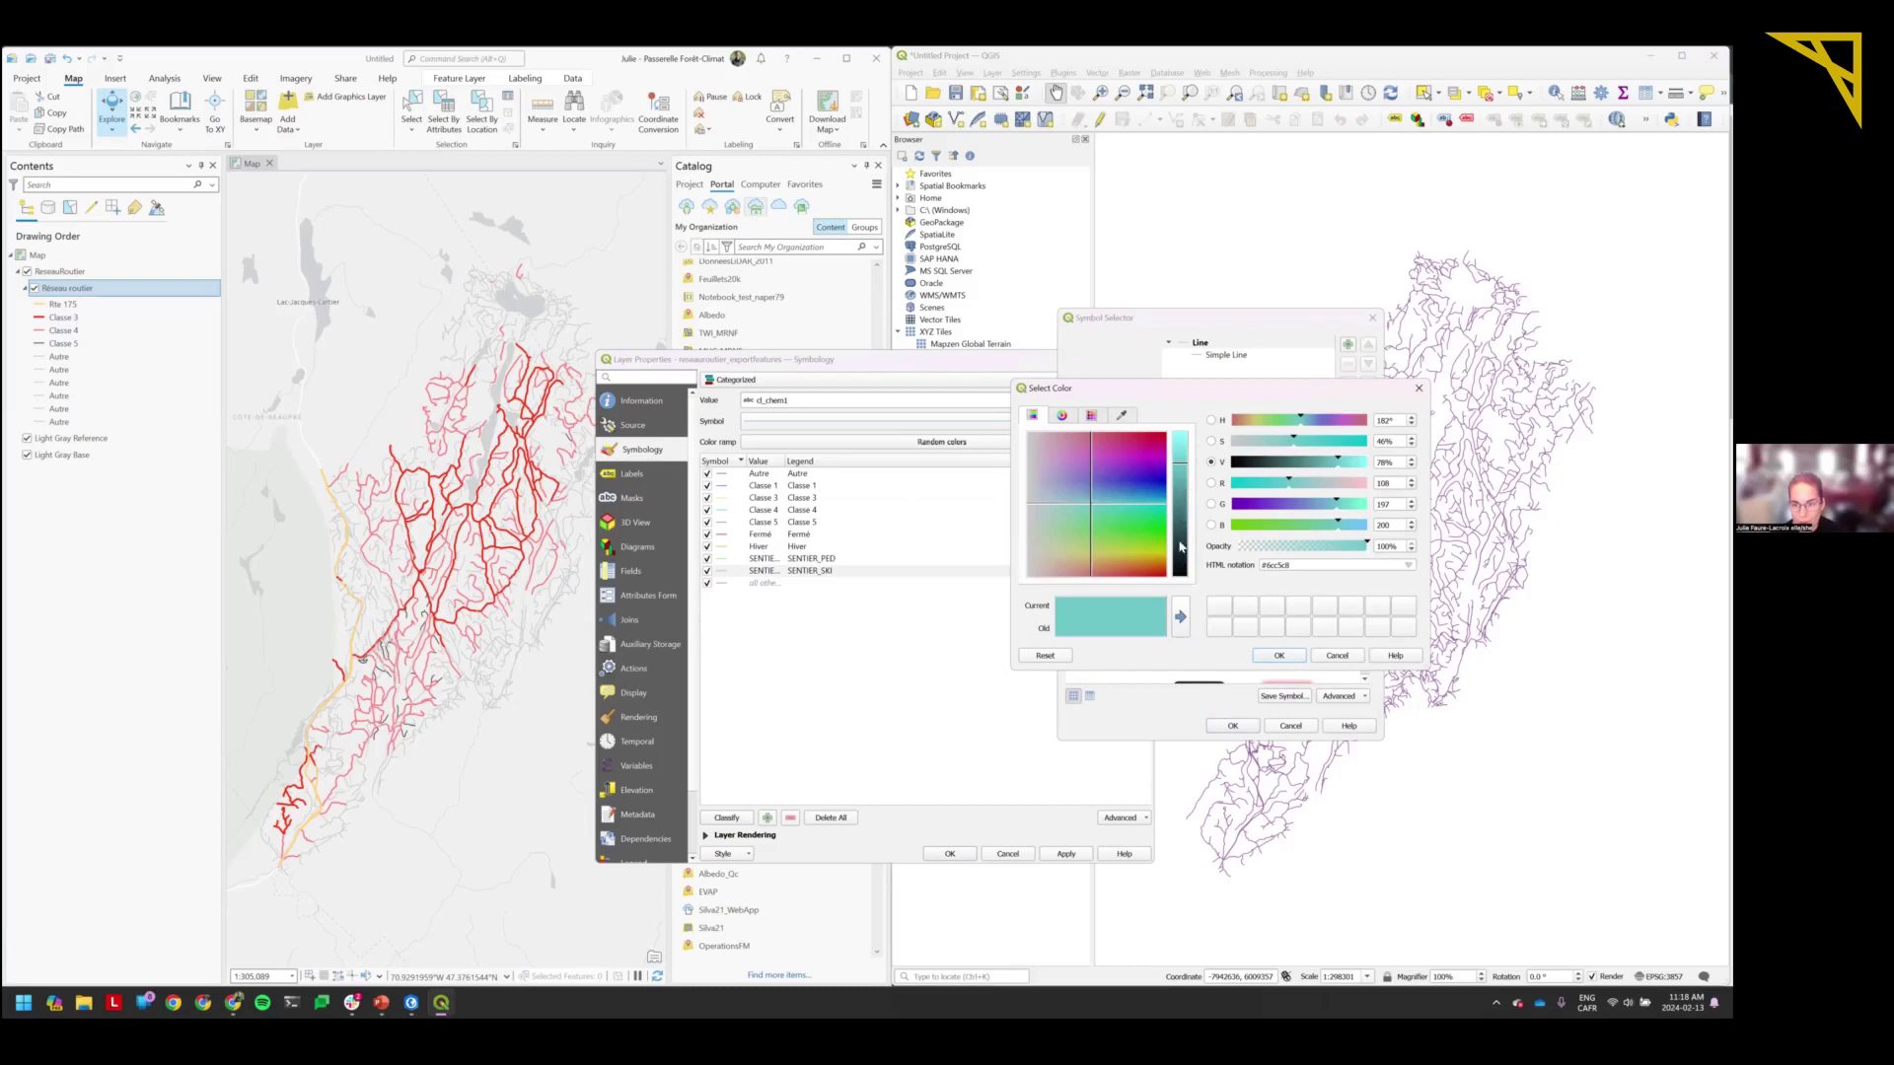
{"action": "left_click_drag", "start_coordinate": [1181, 545], "coordinate": [1180, 579]}
{"action": "left_click", "coordinate": [1279, 655]}
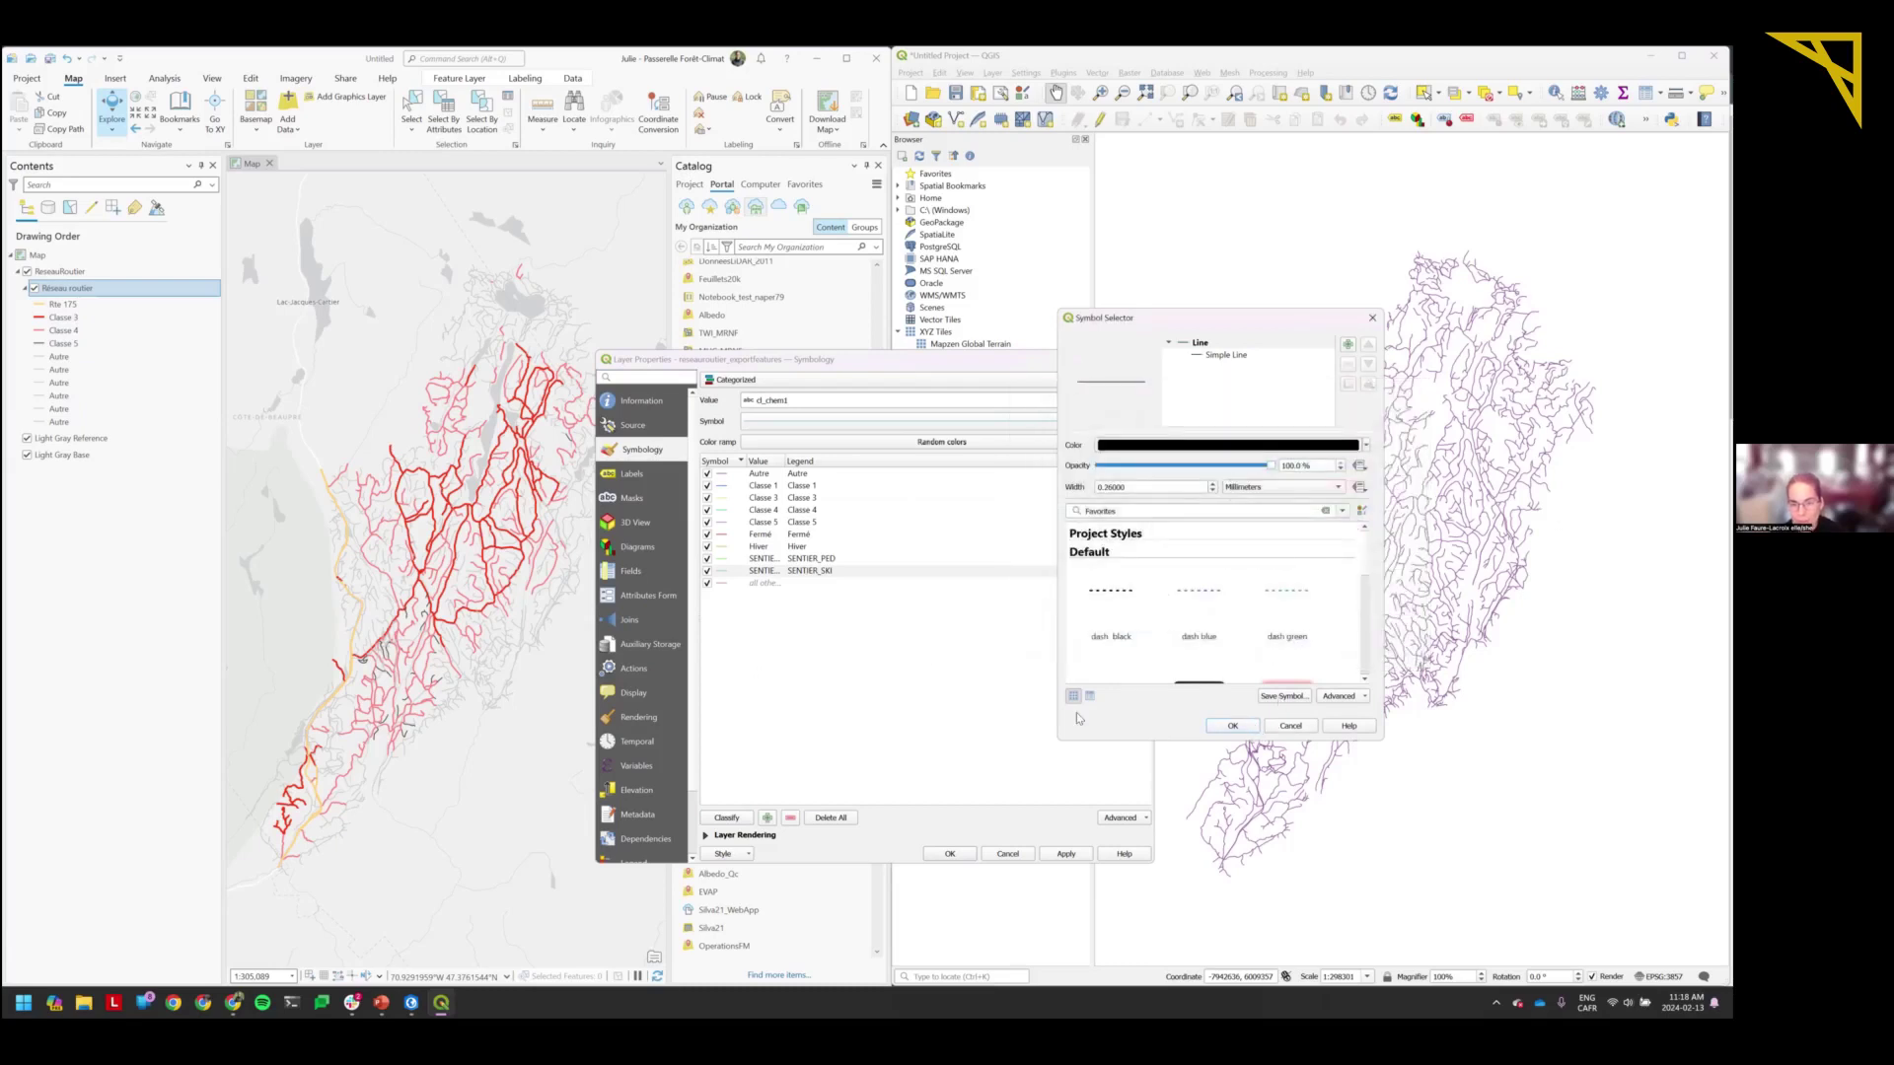
{"action": "left_click", "coordinate": [1232, 725]}
Change the SENTIER_PED category's line color to black and apply the categorized symbology to the road network layer.
{"action": "double_click", "coordinate": [722, 559]}
{"action": "left_click", "coordinate": [1228, 445]}
{"action": "left_click_drag", "start_coordinate": [1181, 543], "coordinate": [1181, 580]}
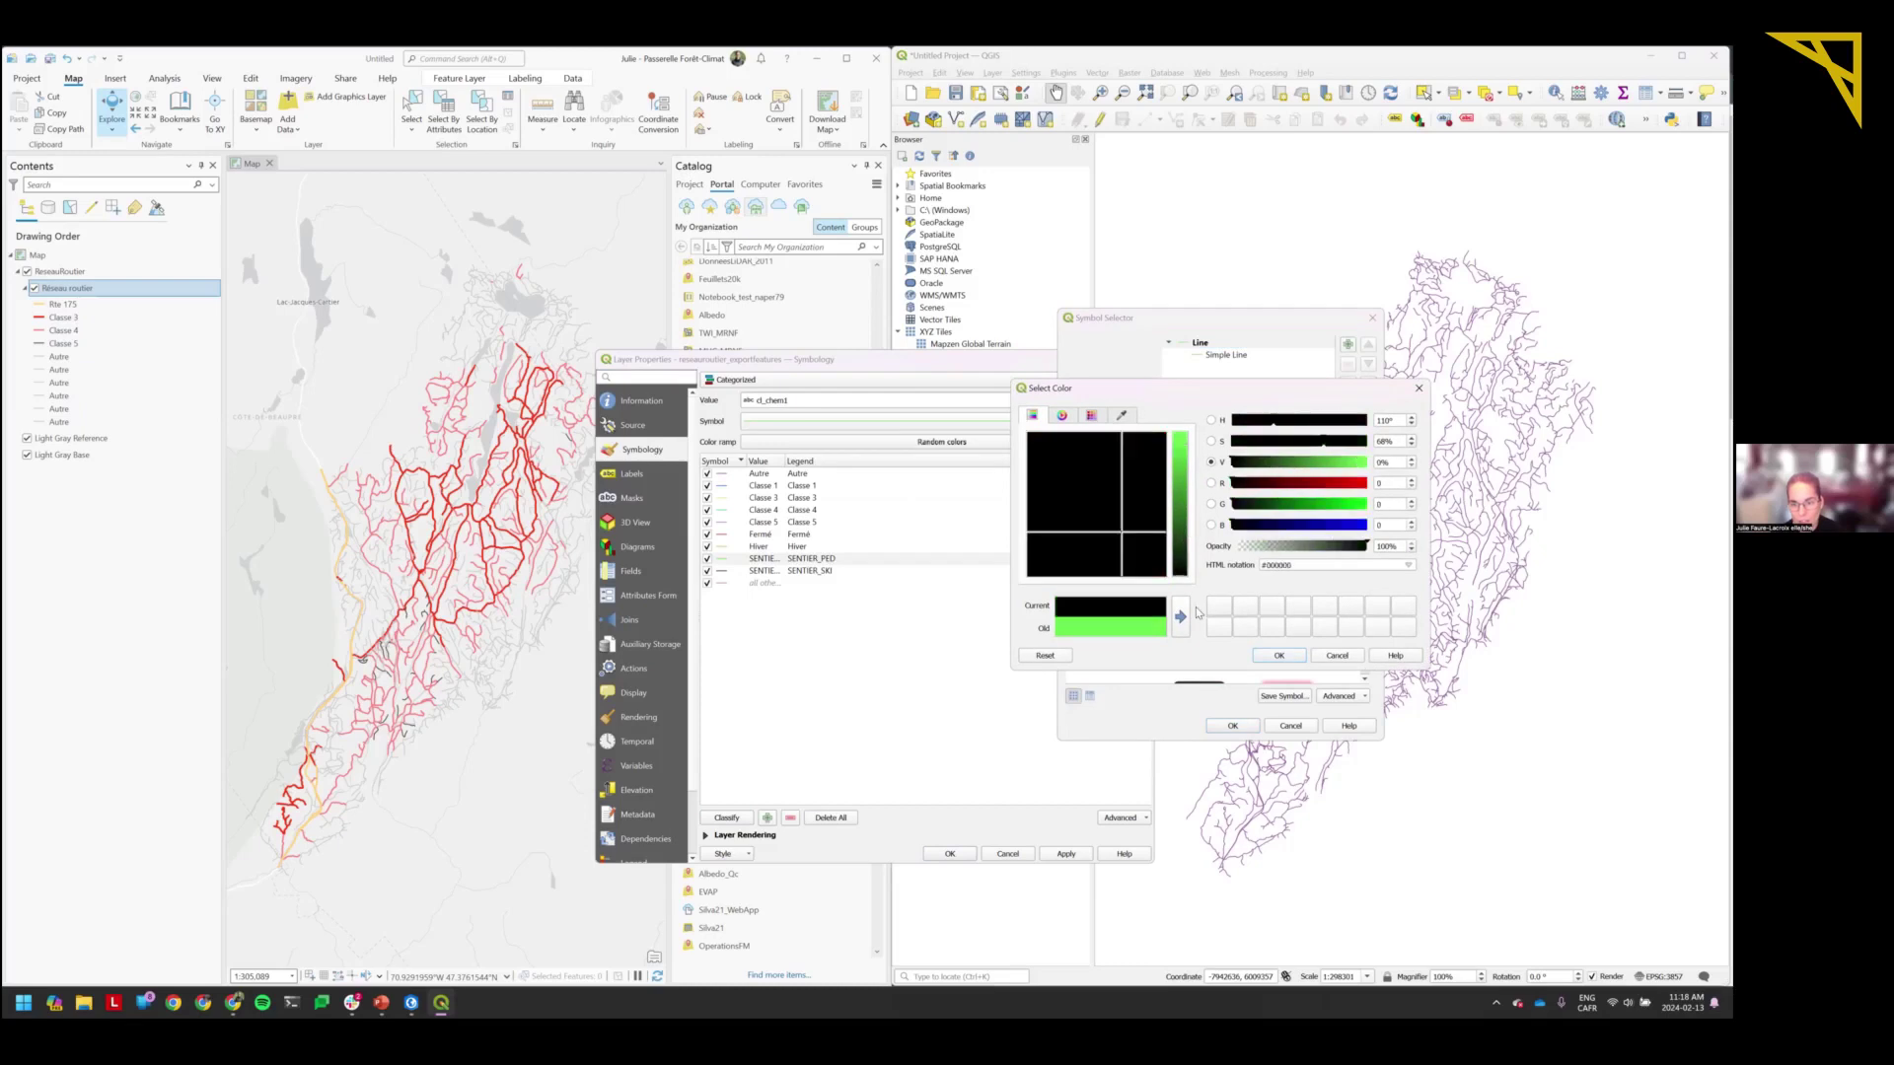
{"action": "left_click", "coordinate": [1279, 657]}
{"action": "left_click", "coordinate": [1232, 725]}
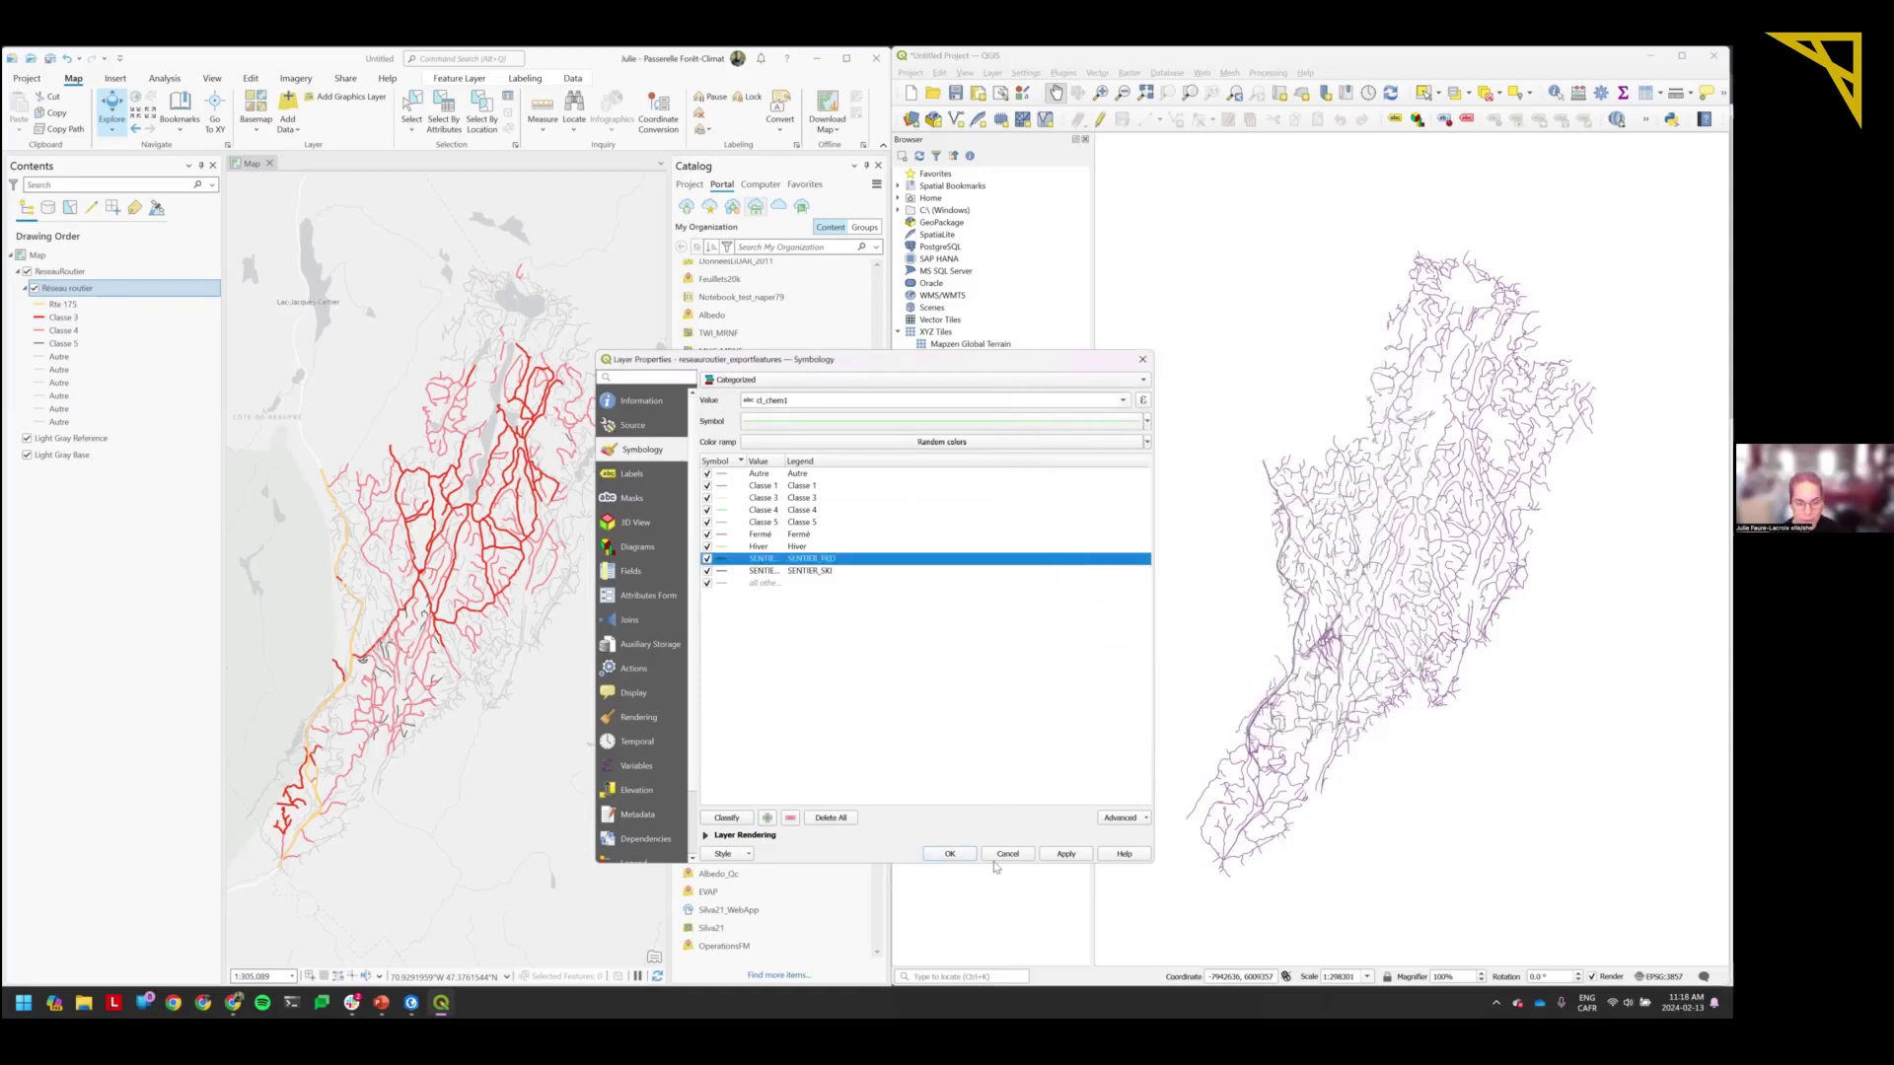
{"action": "left_click", "coordinate": [957, 854]}
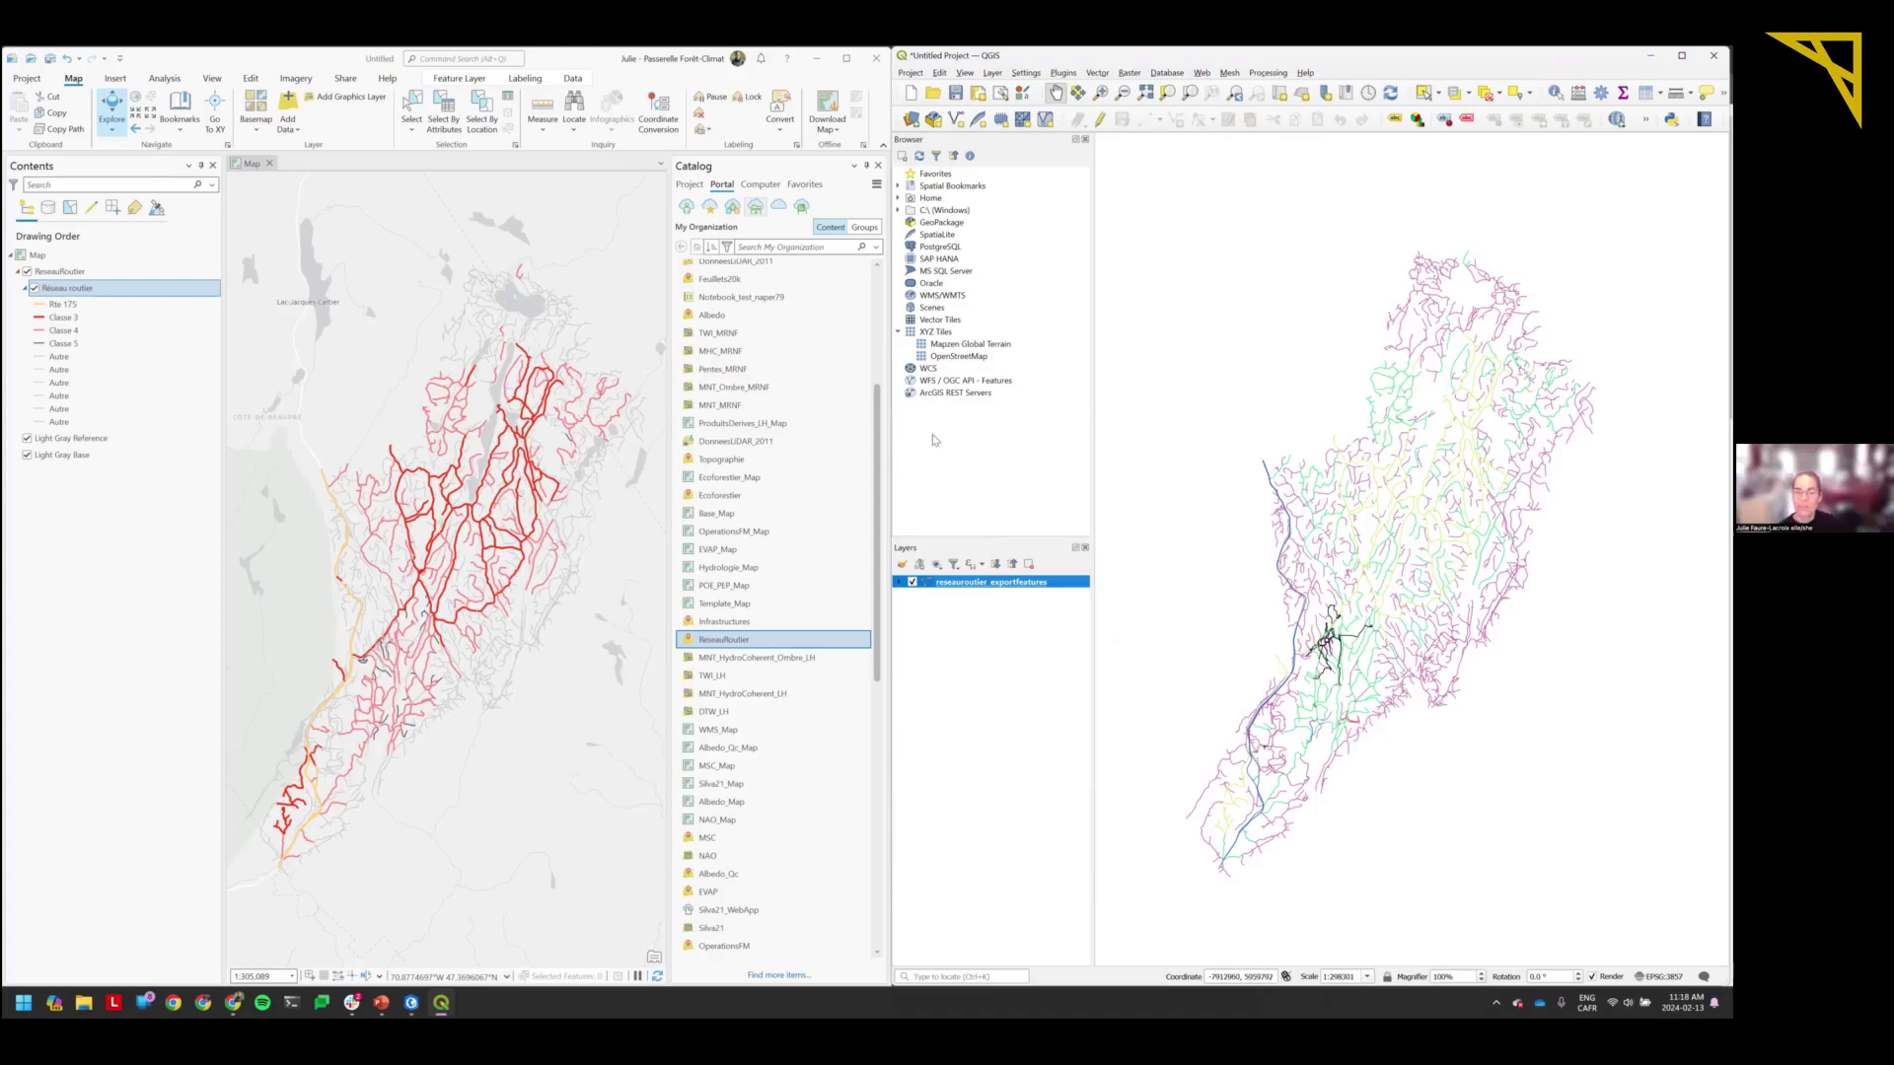
Expand the road network layer's legend and add the OpenStreetMap XYZ tile layer beneath it as a basemap.
{"action": "left_click", "coordinate": [899, 582]}
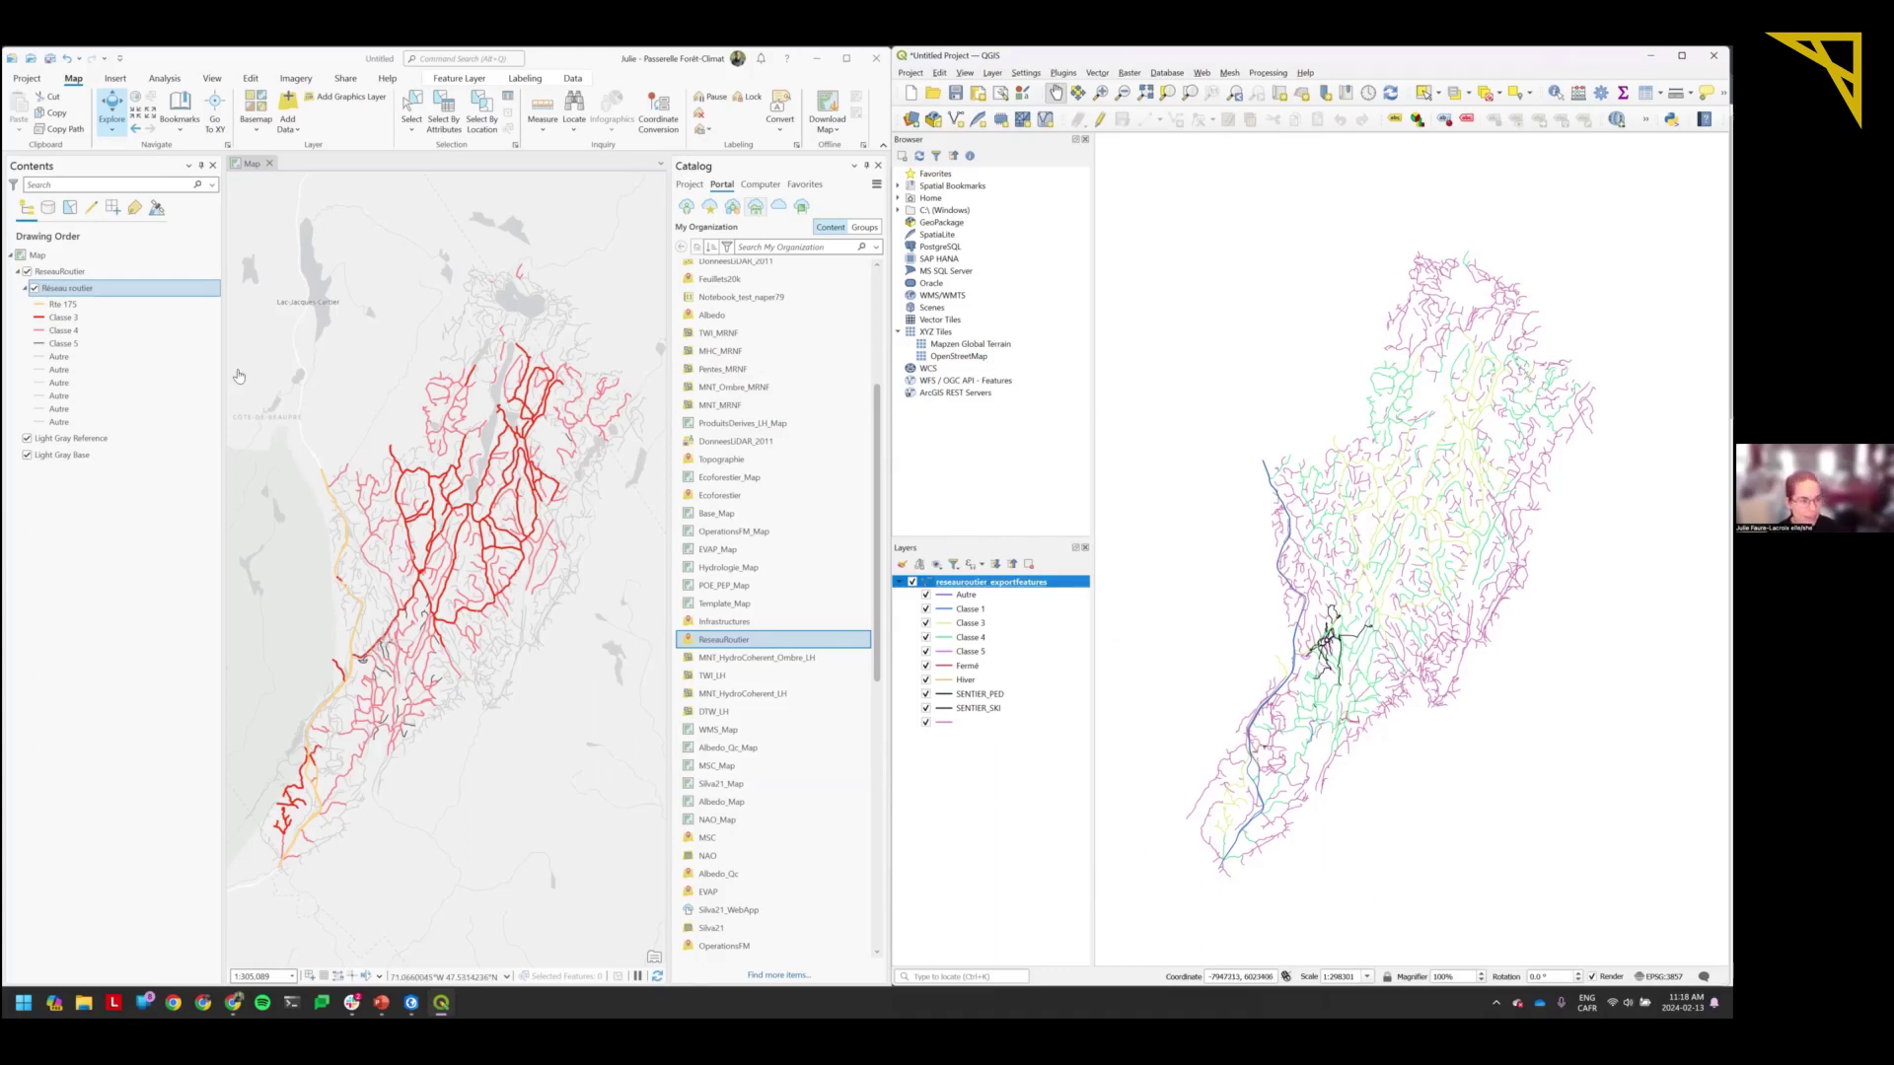
{"action": "mouse_move", "coordinate": [952, 357]}
{"action": "left_mouse_down"}
{"action": "mouse_move", "coordinate": [1007, 586]}
{"action": "mouse_move", "coordinate": [1010, 754]}
{"action": "left_mouse_up"}
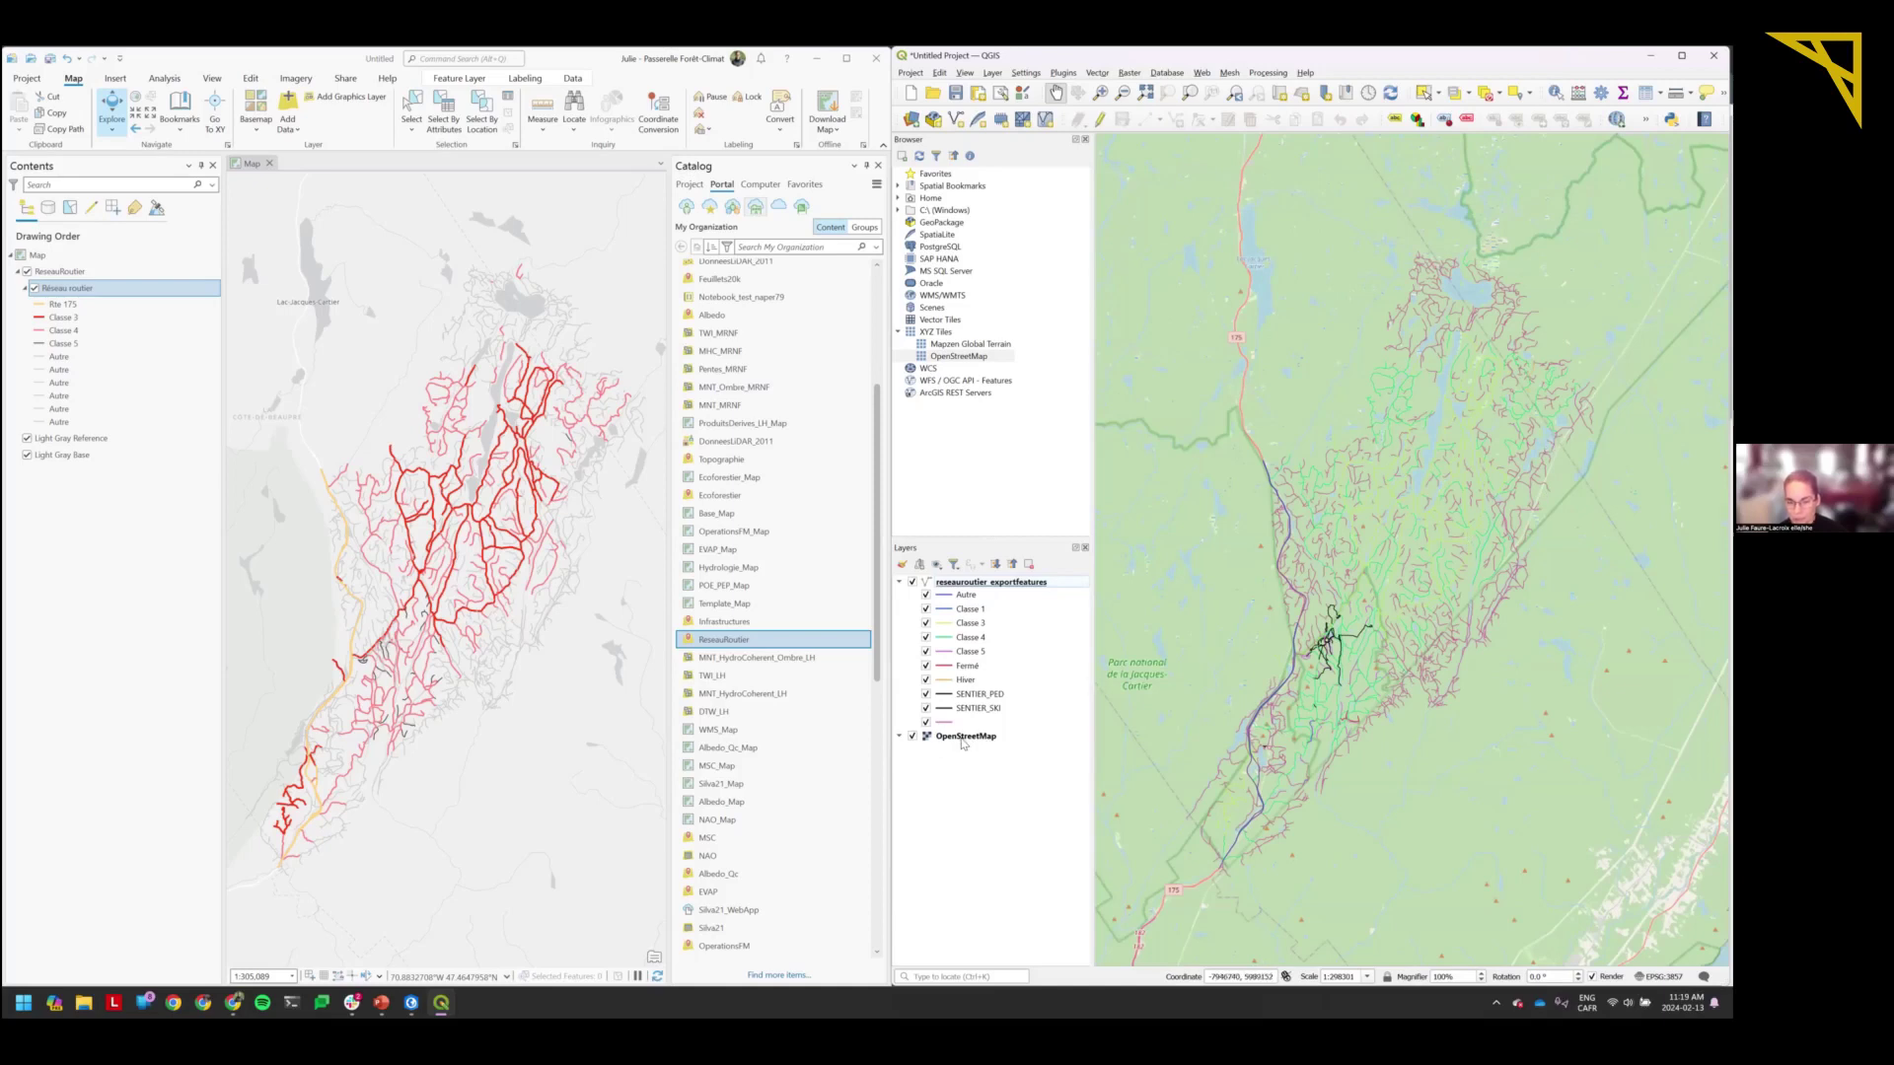
{"action": "scroll", "coordinate": [1264, 647], "scroll_direction": "down", "scroll_amount": 1}
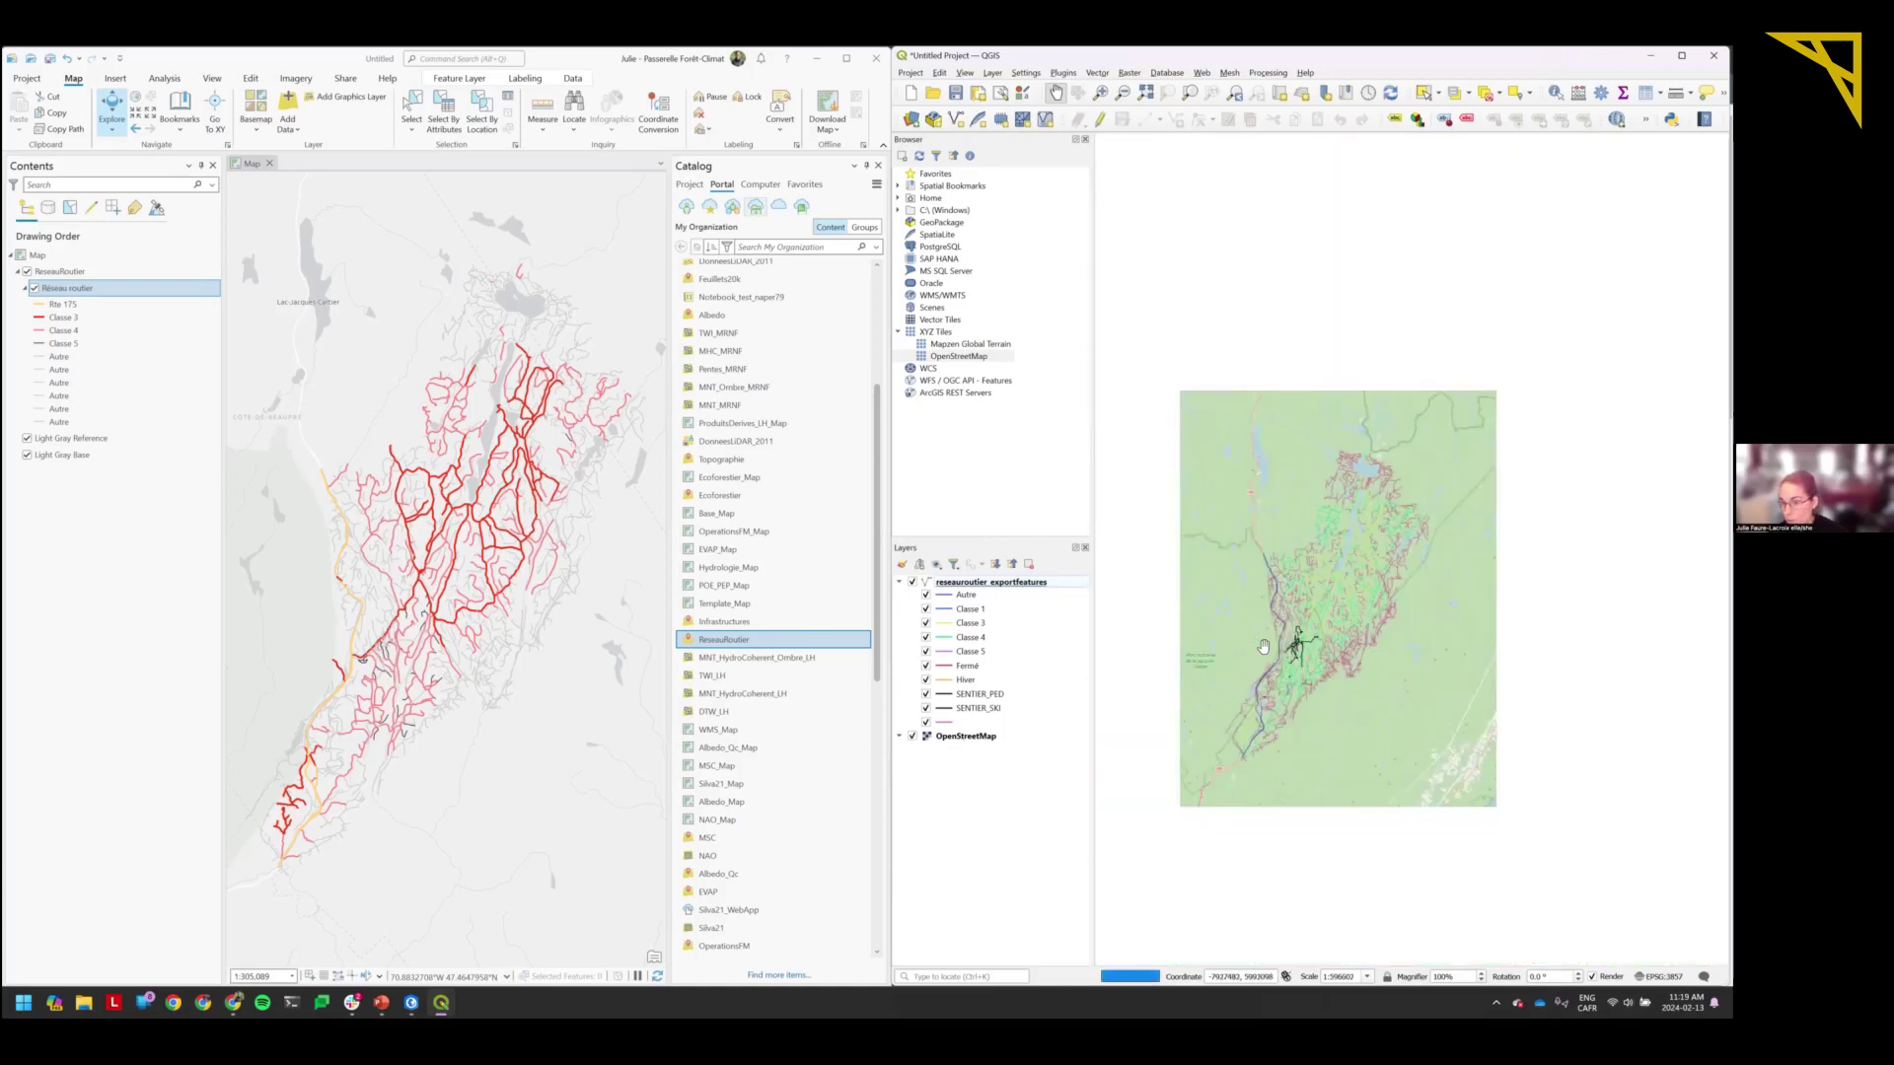
{"action": "scroll", "coordinate": [1263, 647], "scroll_direction": "down", "scroll_amount": 1}
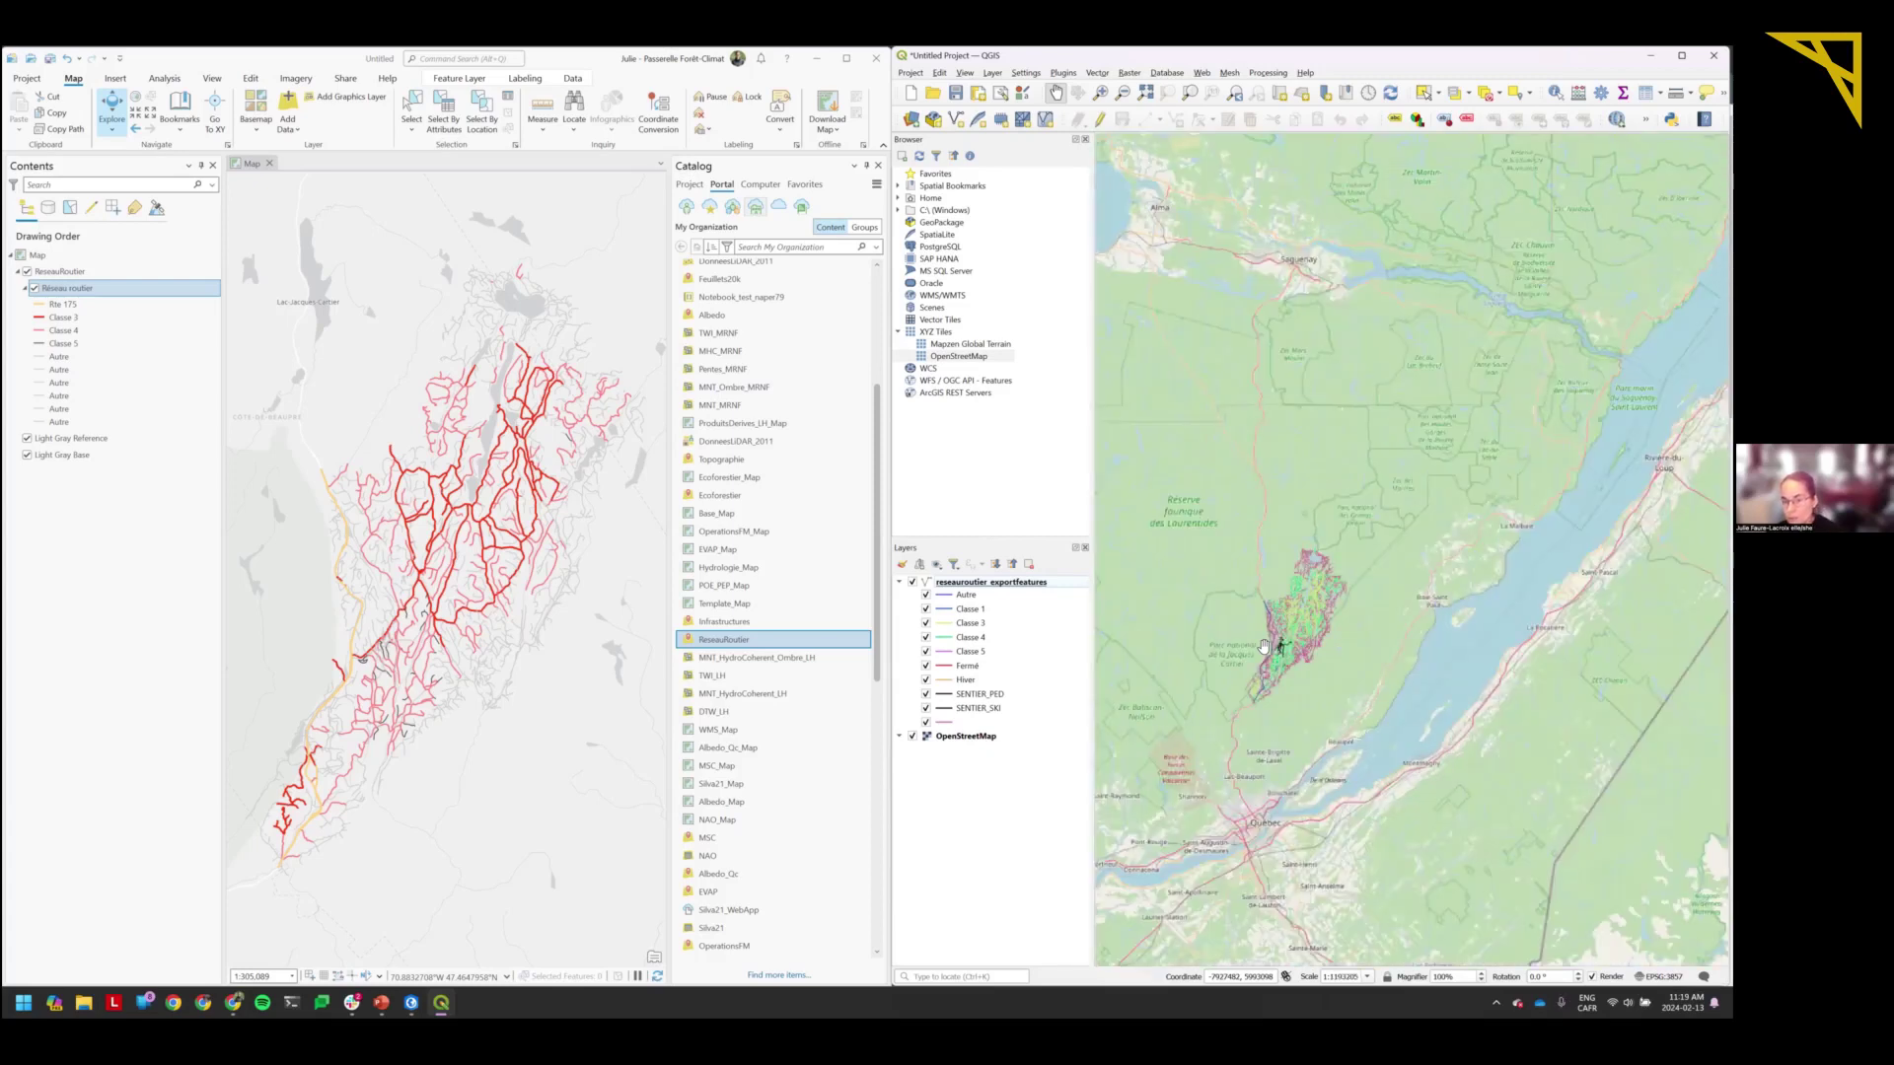
{"action": "scroll", "coordinate": [1263, 647], "scroll_direction": "up", "scroll_amount": 1}
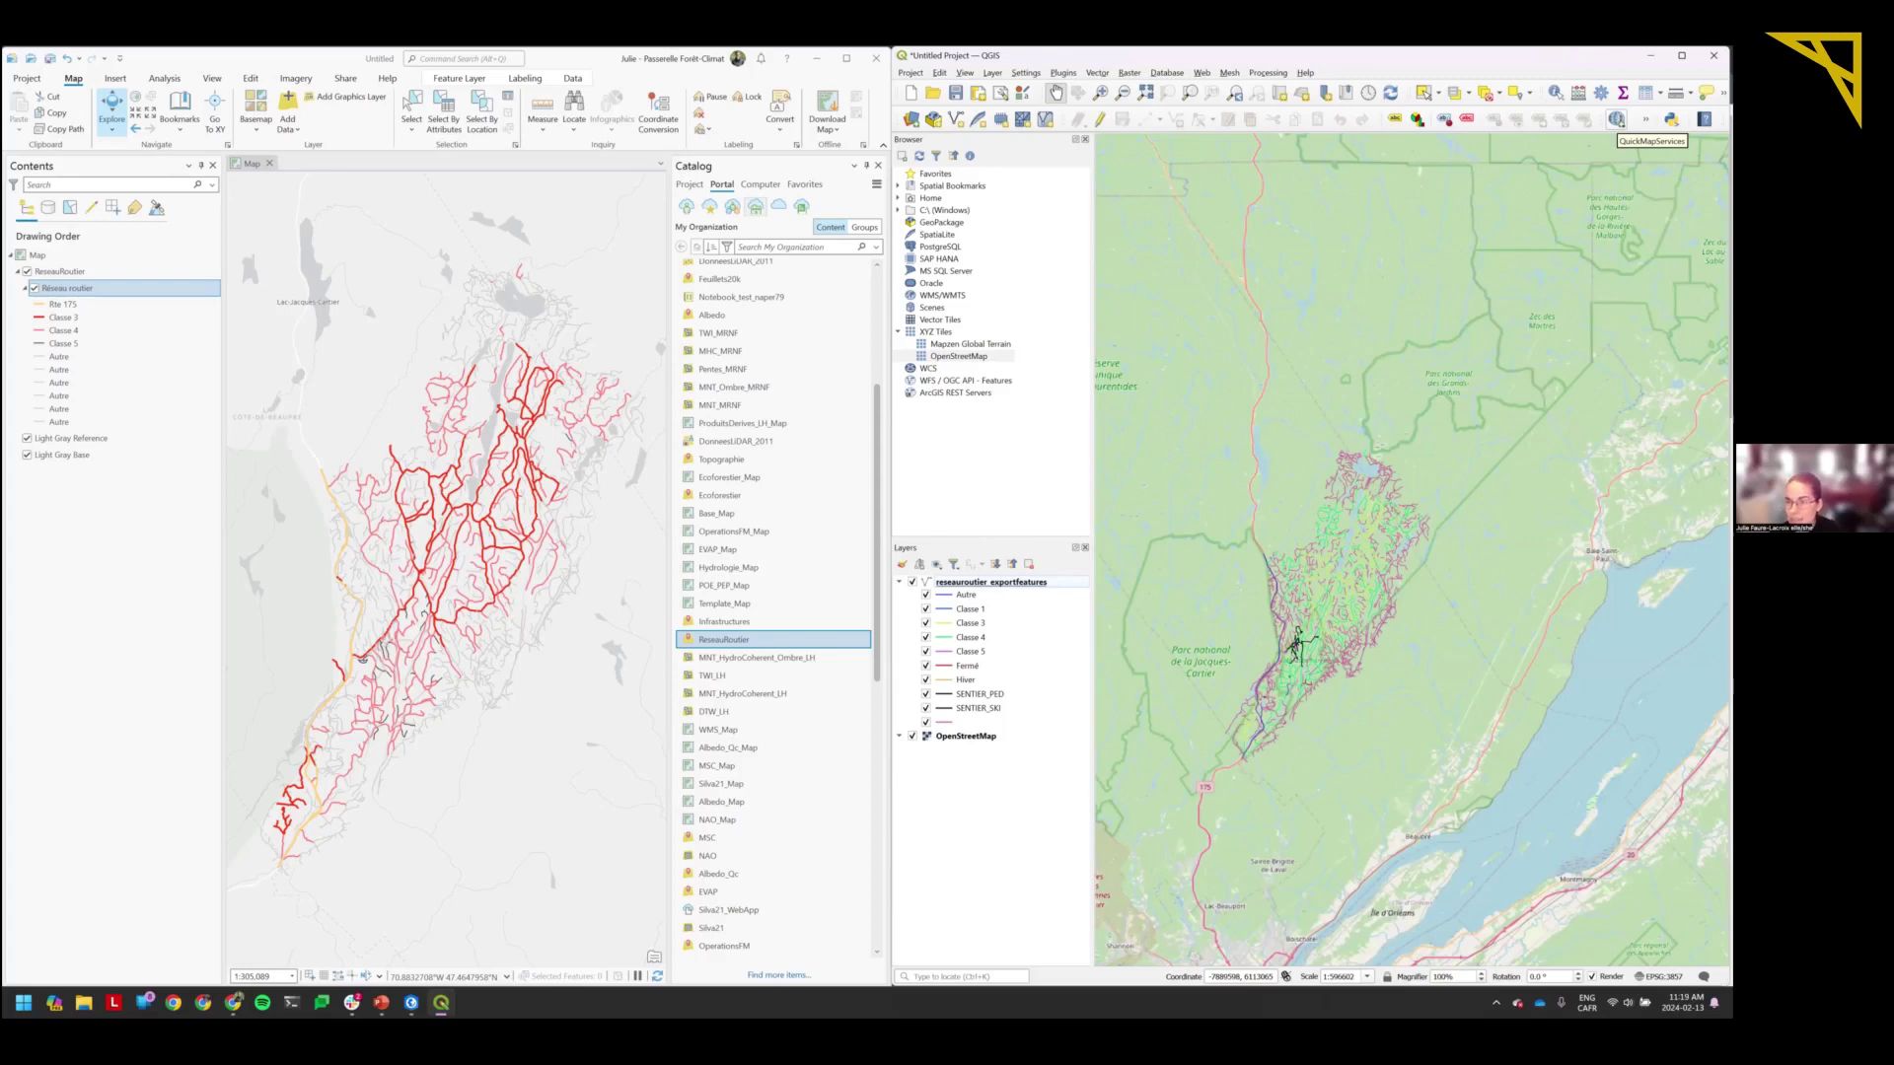
Open the QuickMapServices search and add the Google Satellite Hybrid and Bing Maps Satellite Imagery basemaps below OpenStreetMap.
{"action": "left_click", "coordinate": [1618, 121]}
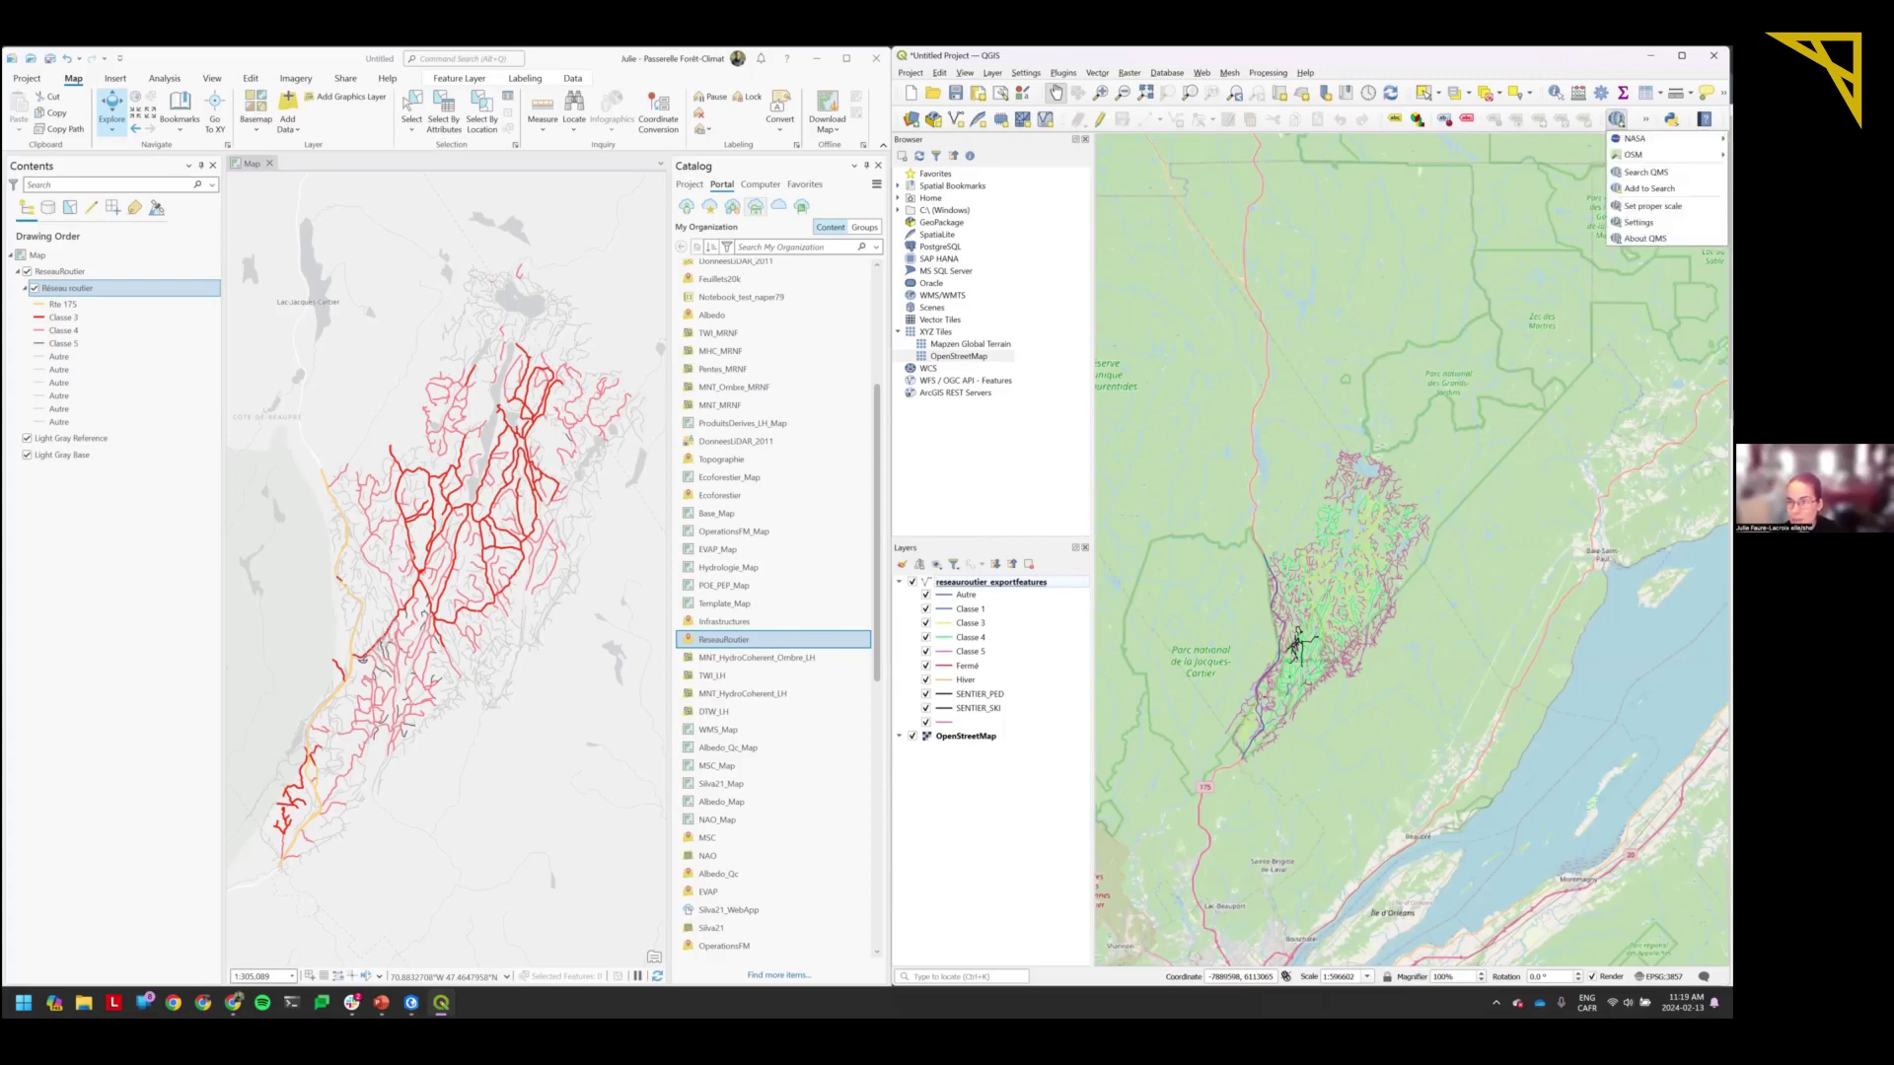
{"action": "mouse_move", "coordinate": [1639, 155]}
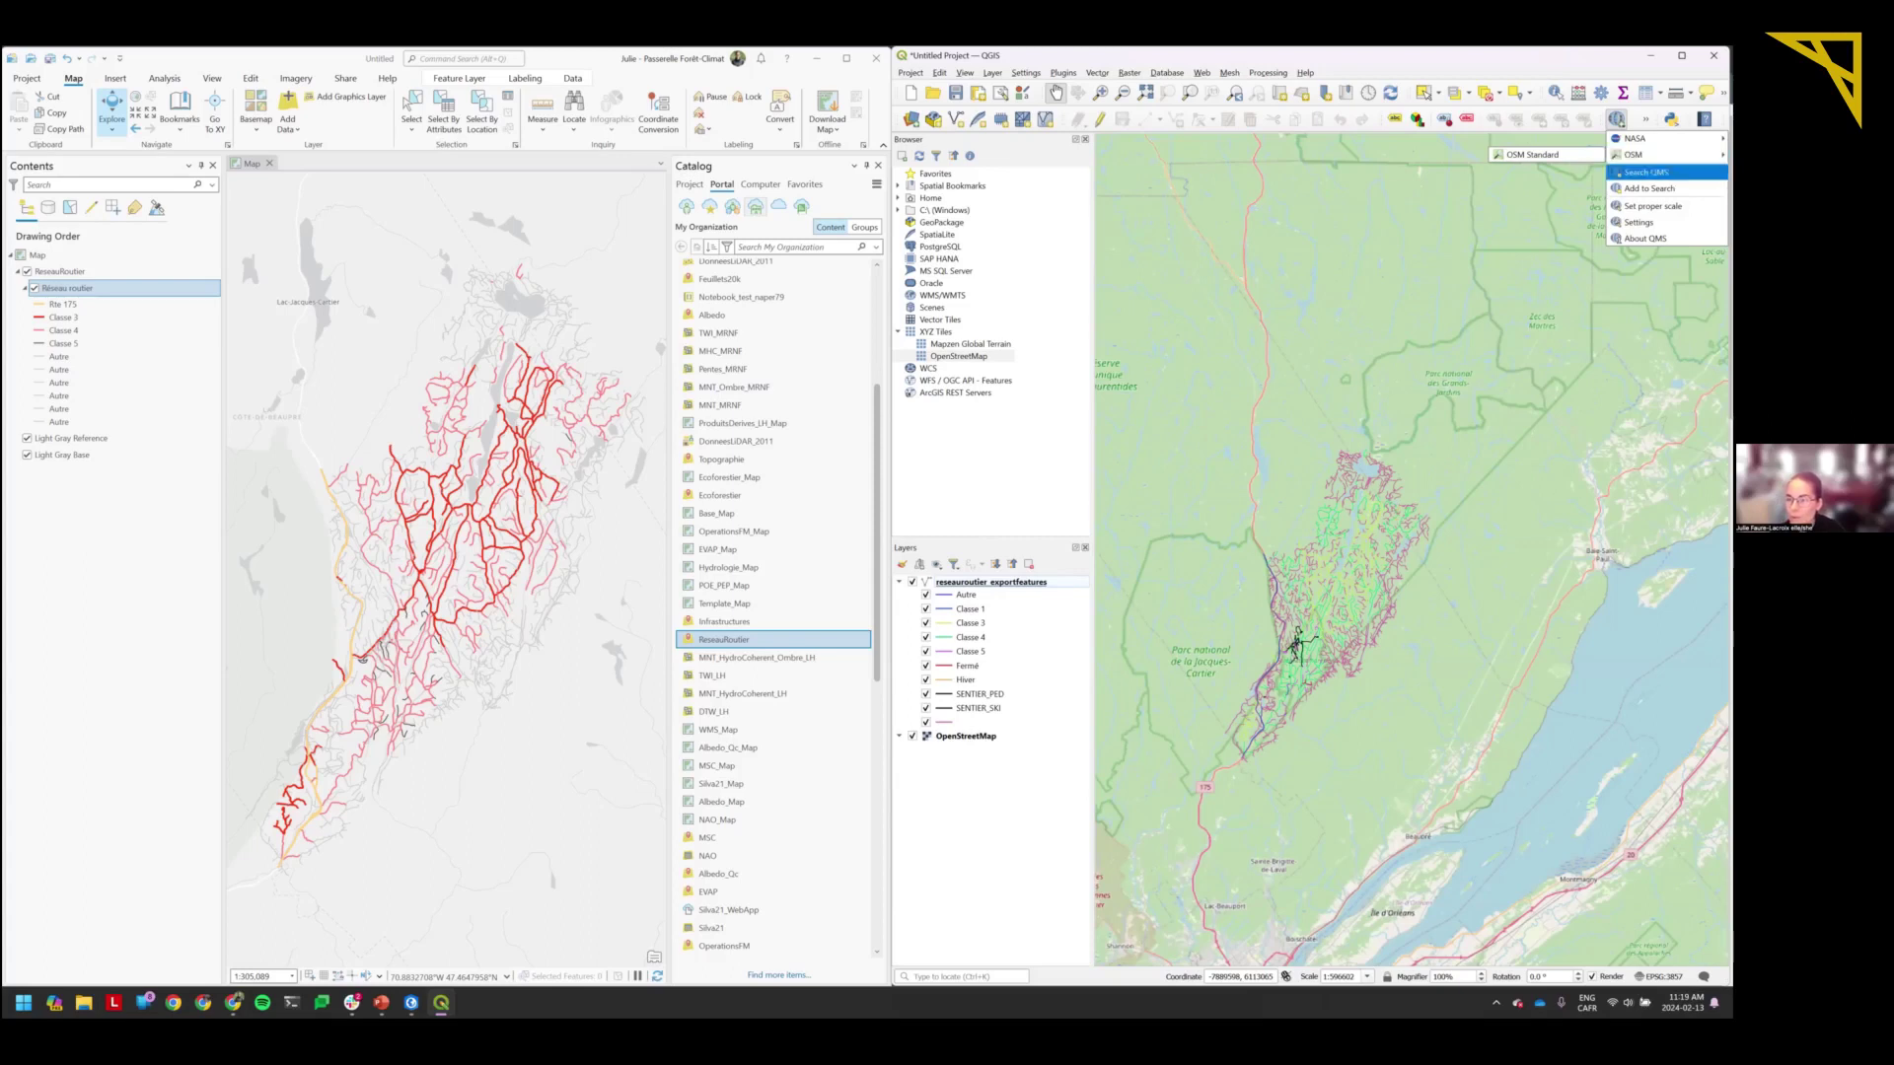
{"action": "left_click", "coordinate": [1645, 173]}
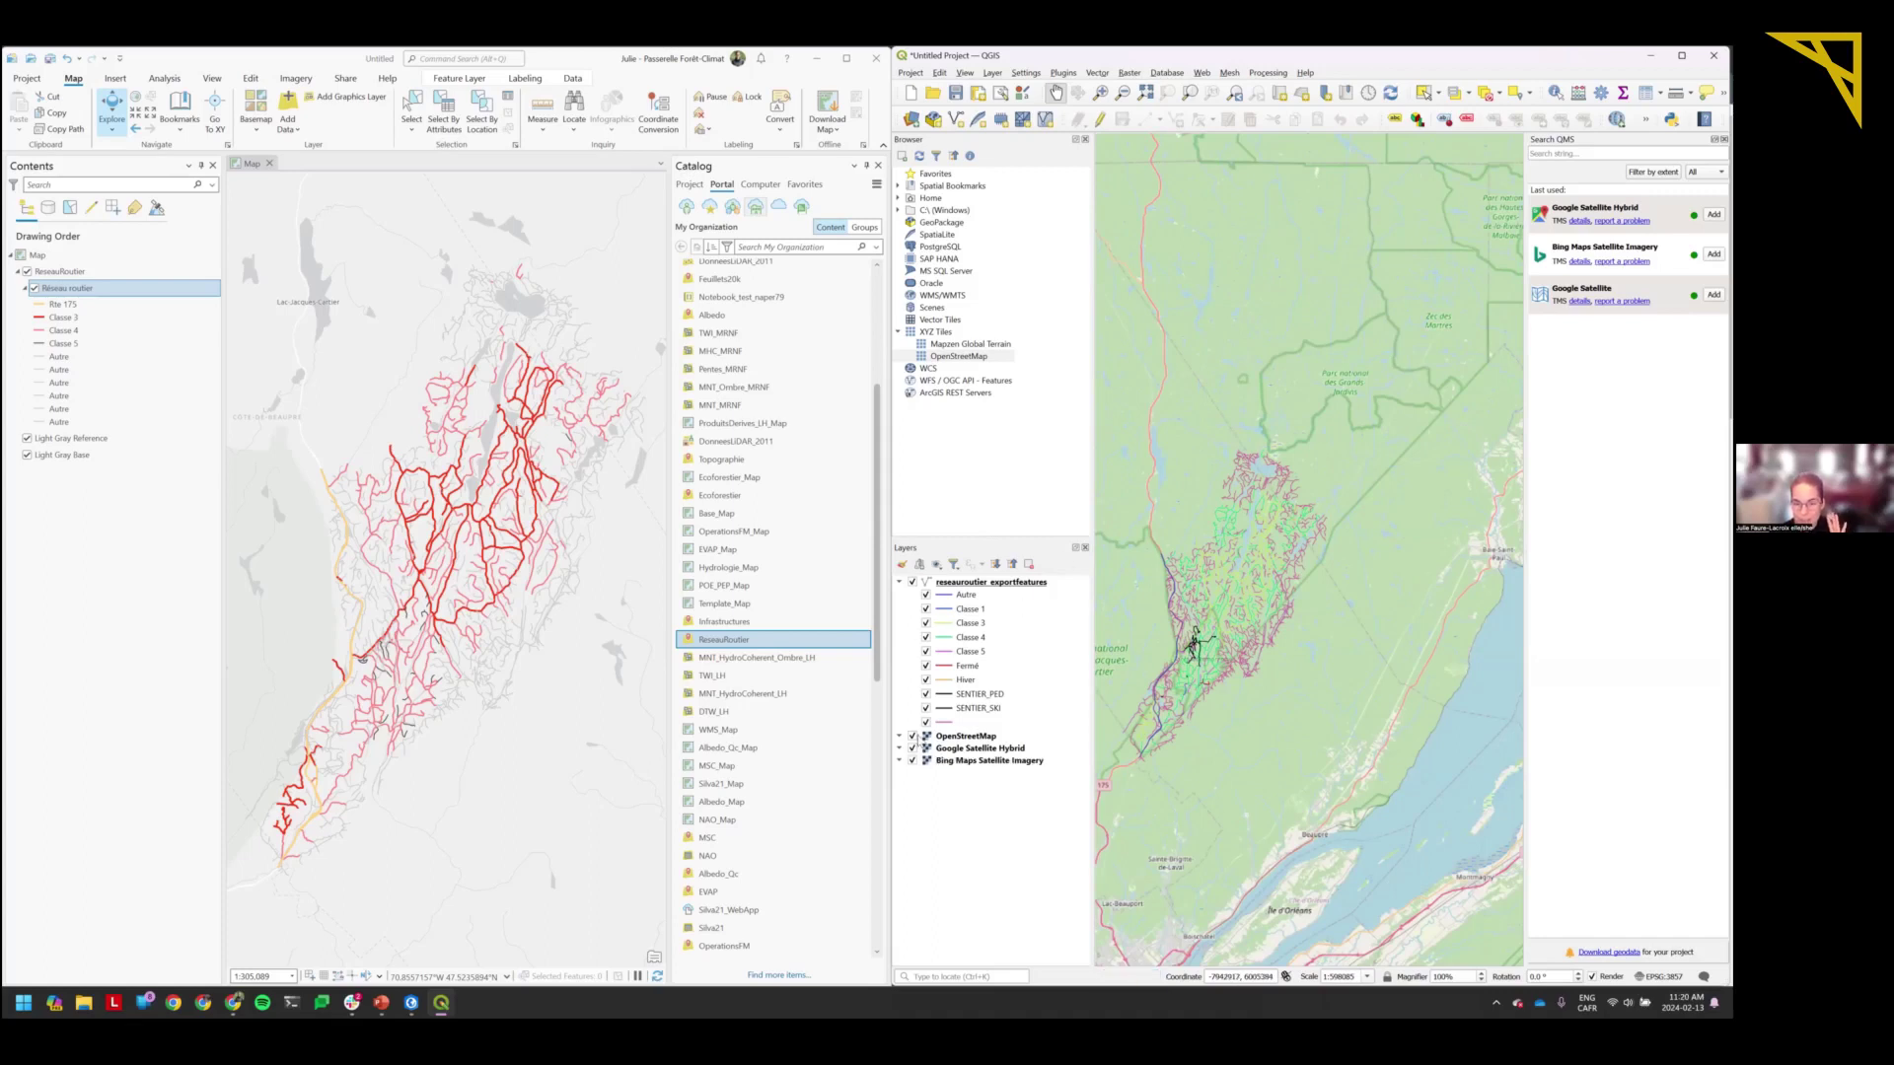
Hide OpenStreetMap and toggle Google Satellite Hybrid repeatedly to compare it with Bing Maps Satellite Imagery, leaving it visible.
{"action": "left_click", "coordinate": [913, 737]}
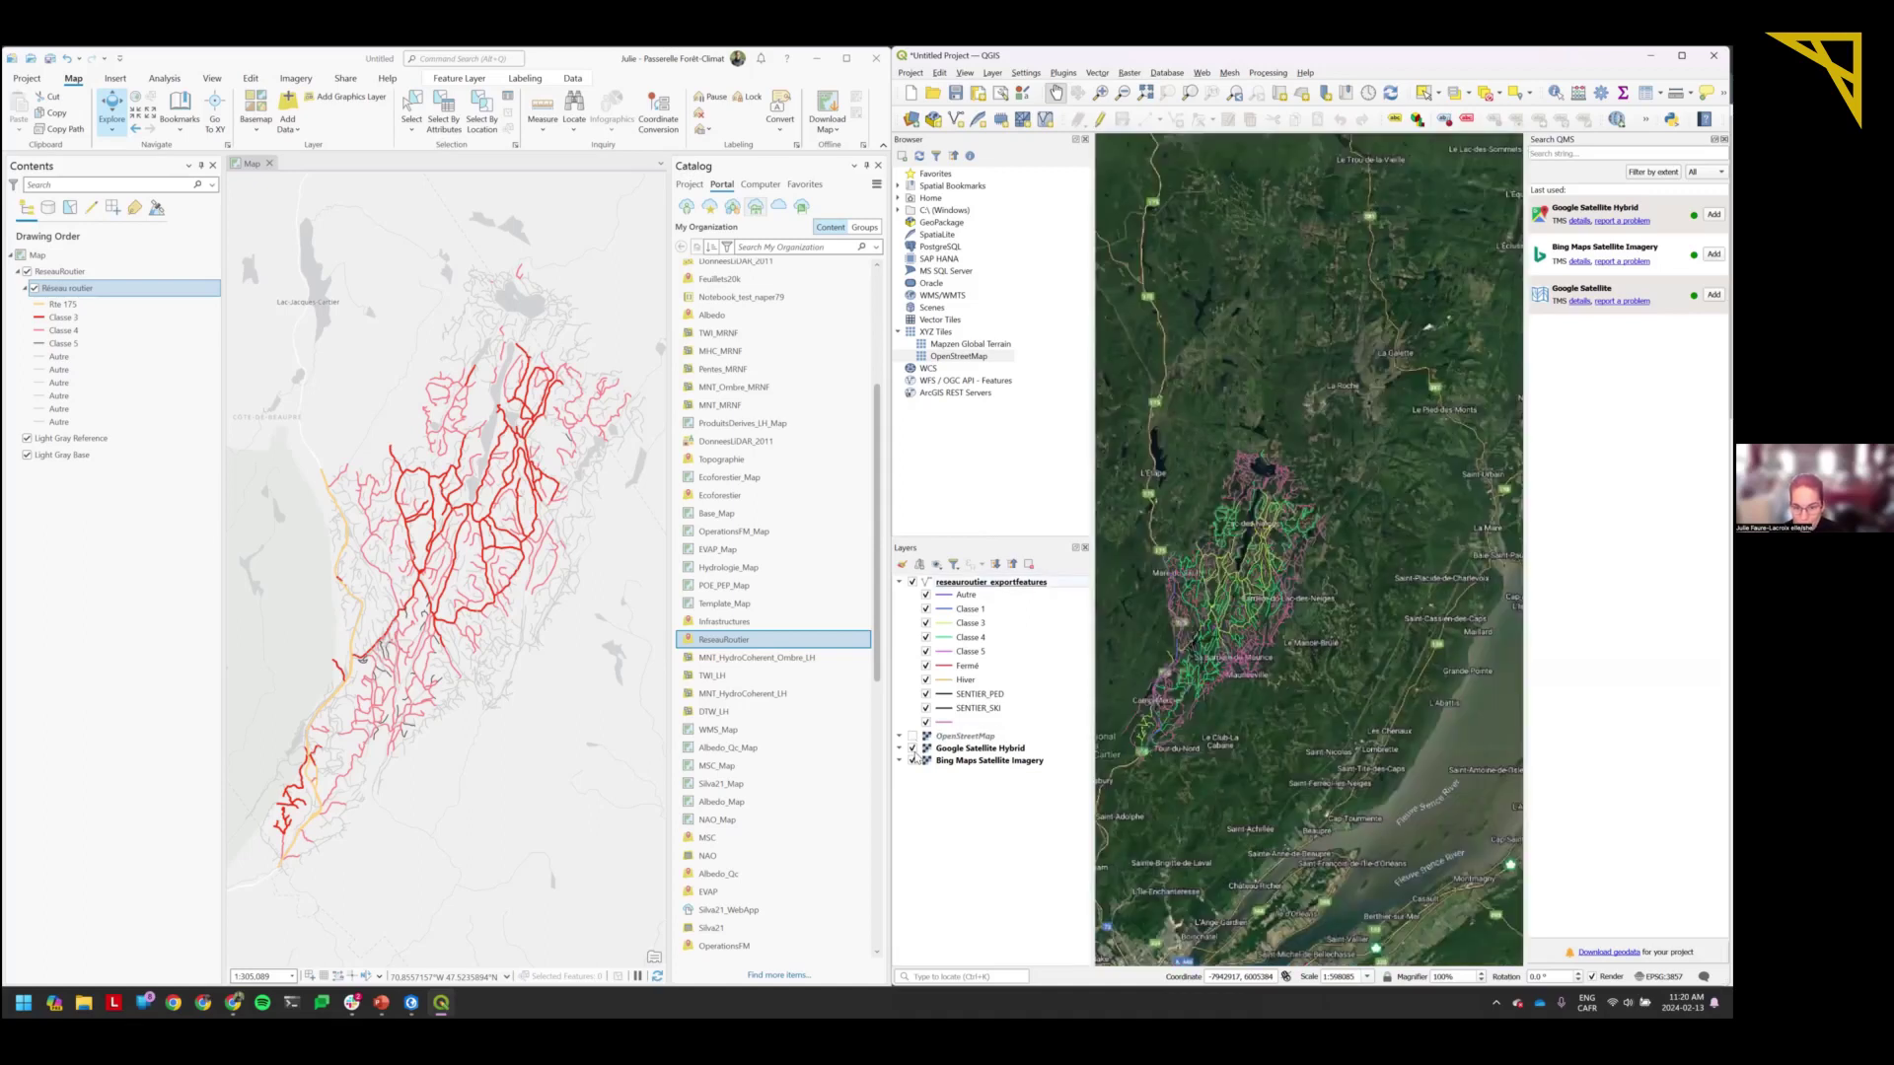
{"action": "left_click", "coordinate": [913, 749]}
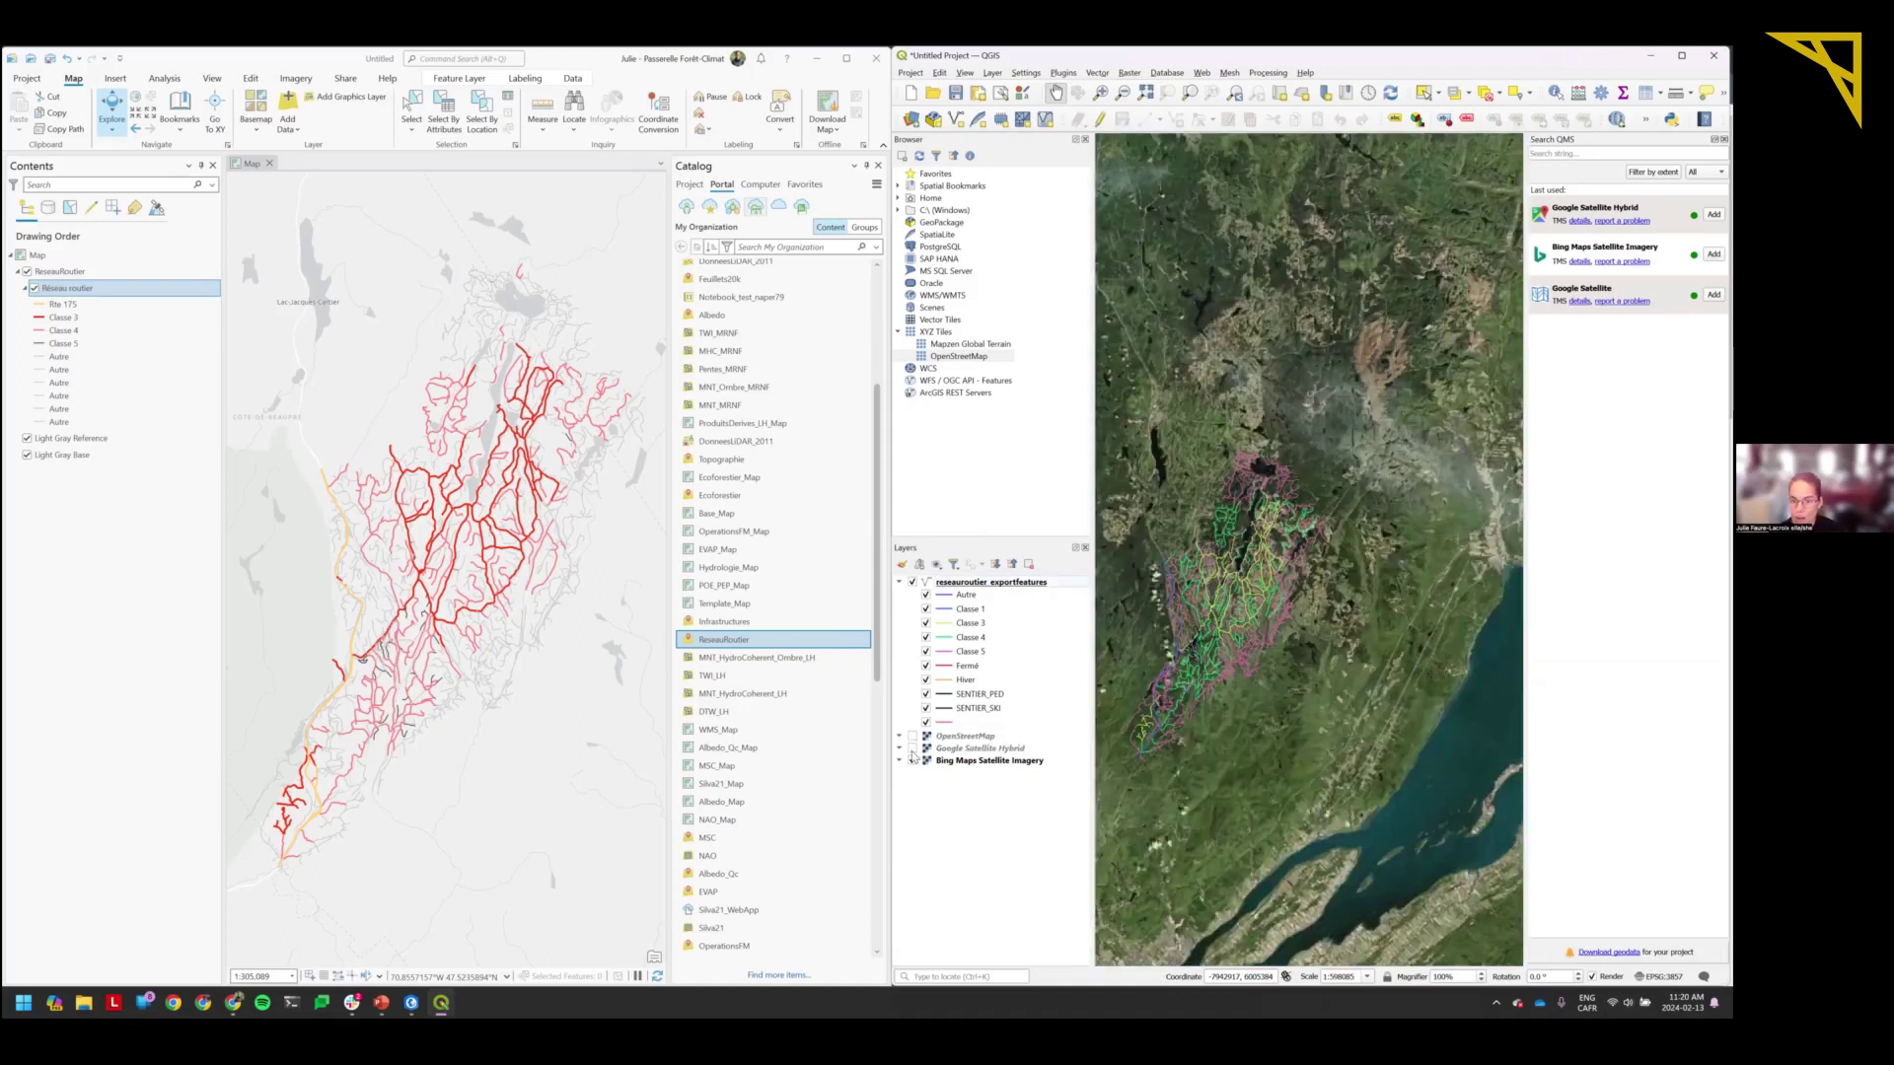
{"action": "left_click", "coordinate": [913, 750]}
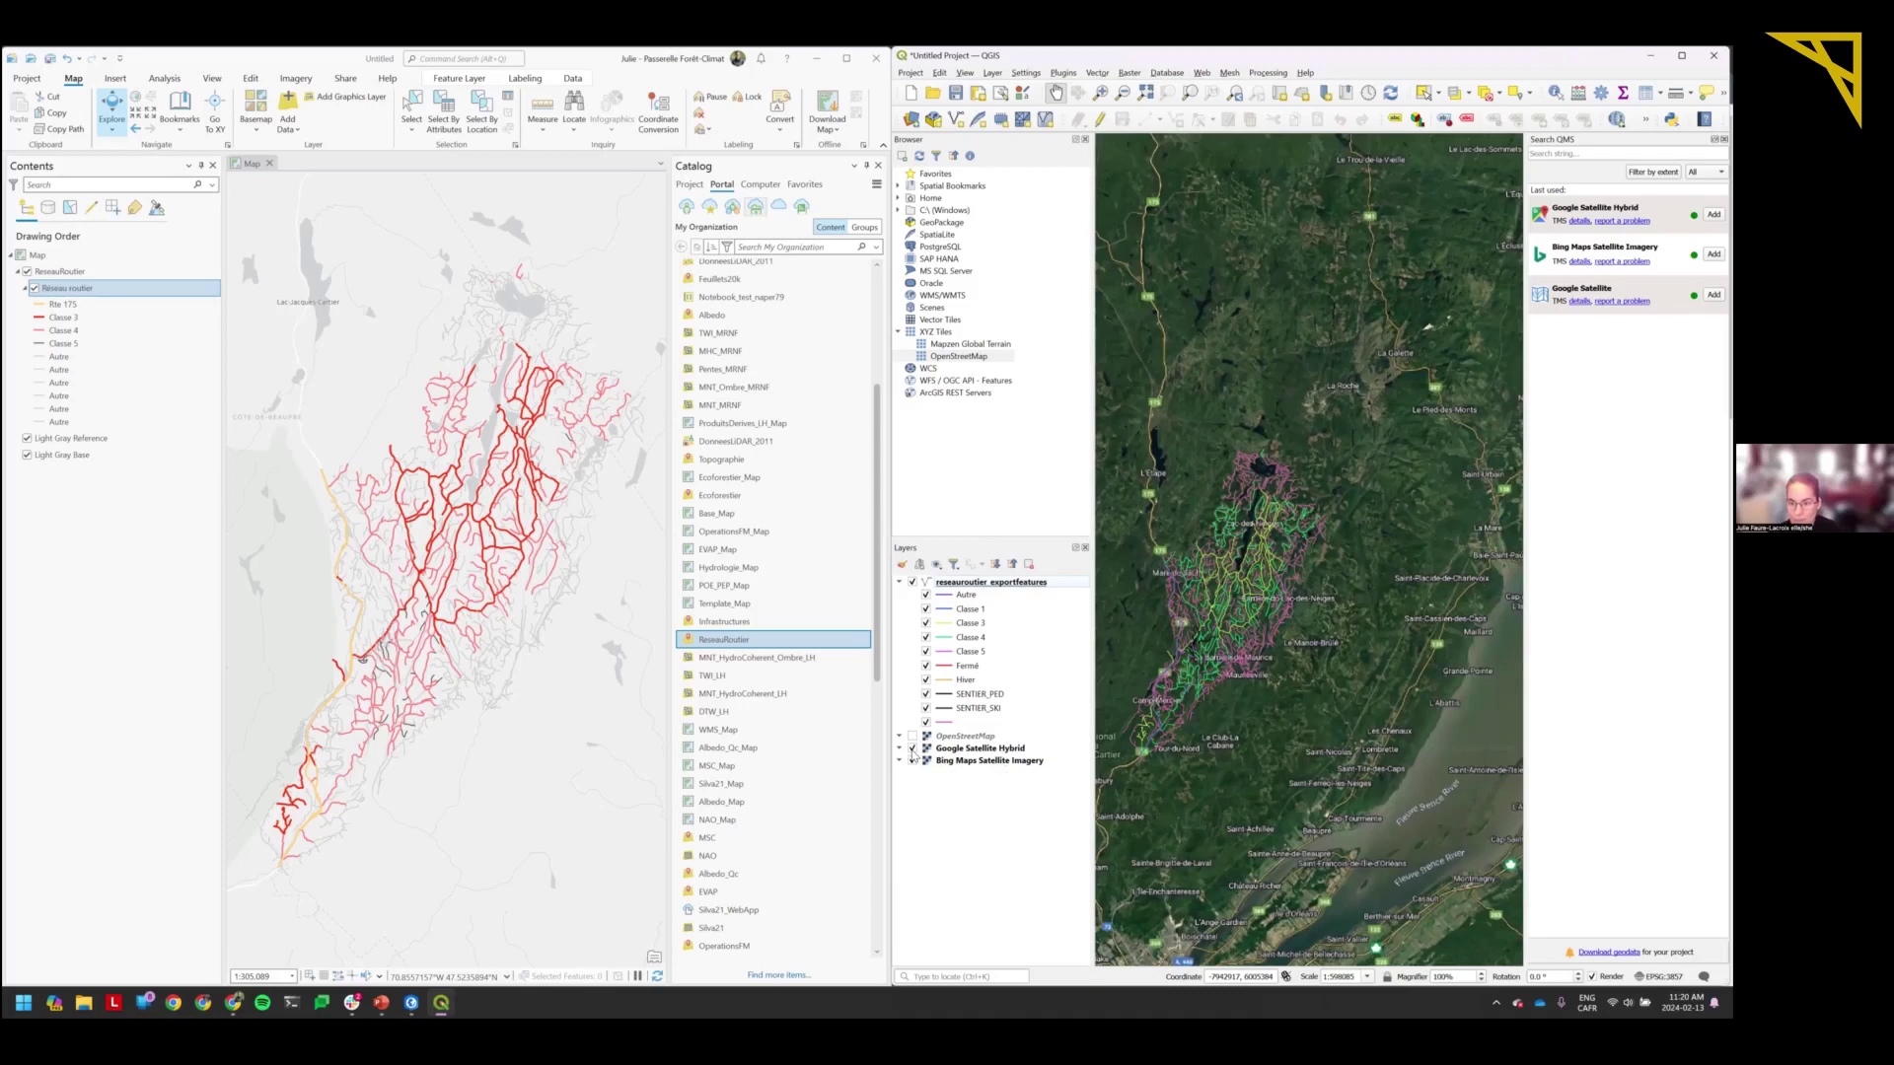
{"action": "left_click", "coordinate": [912, 749]}
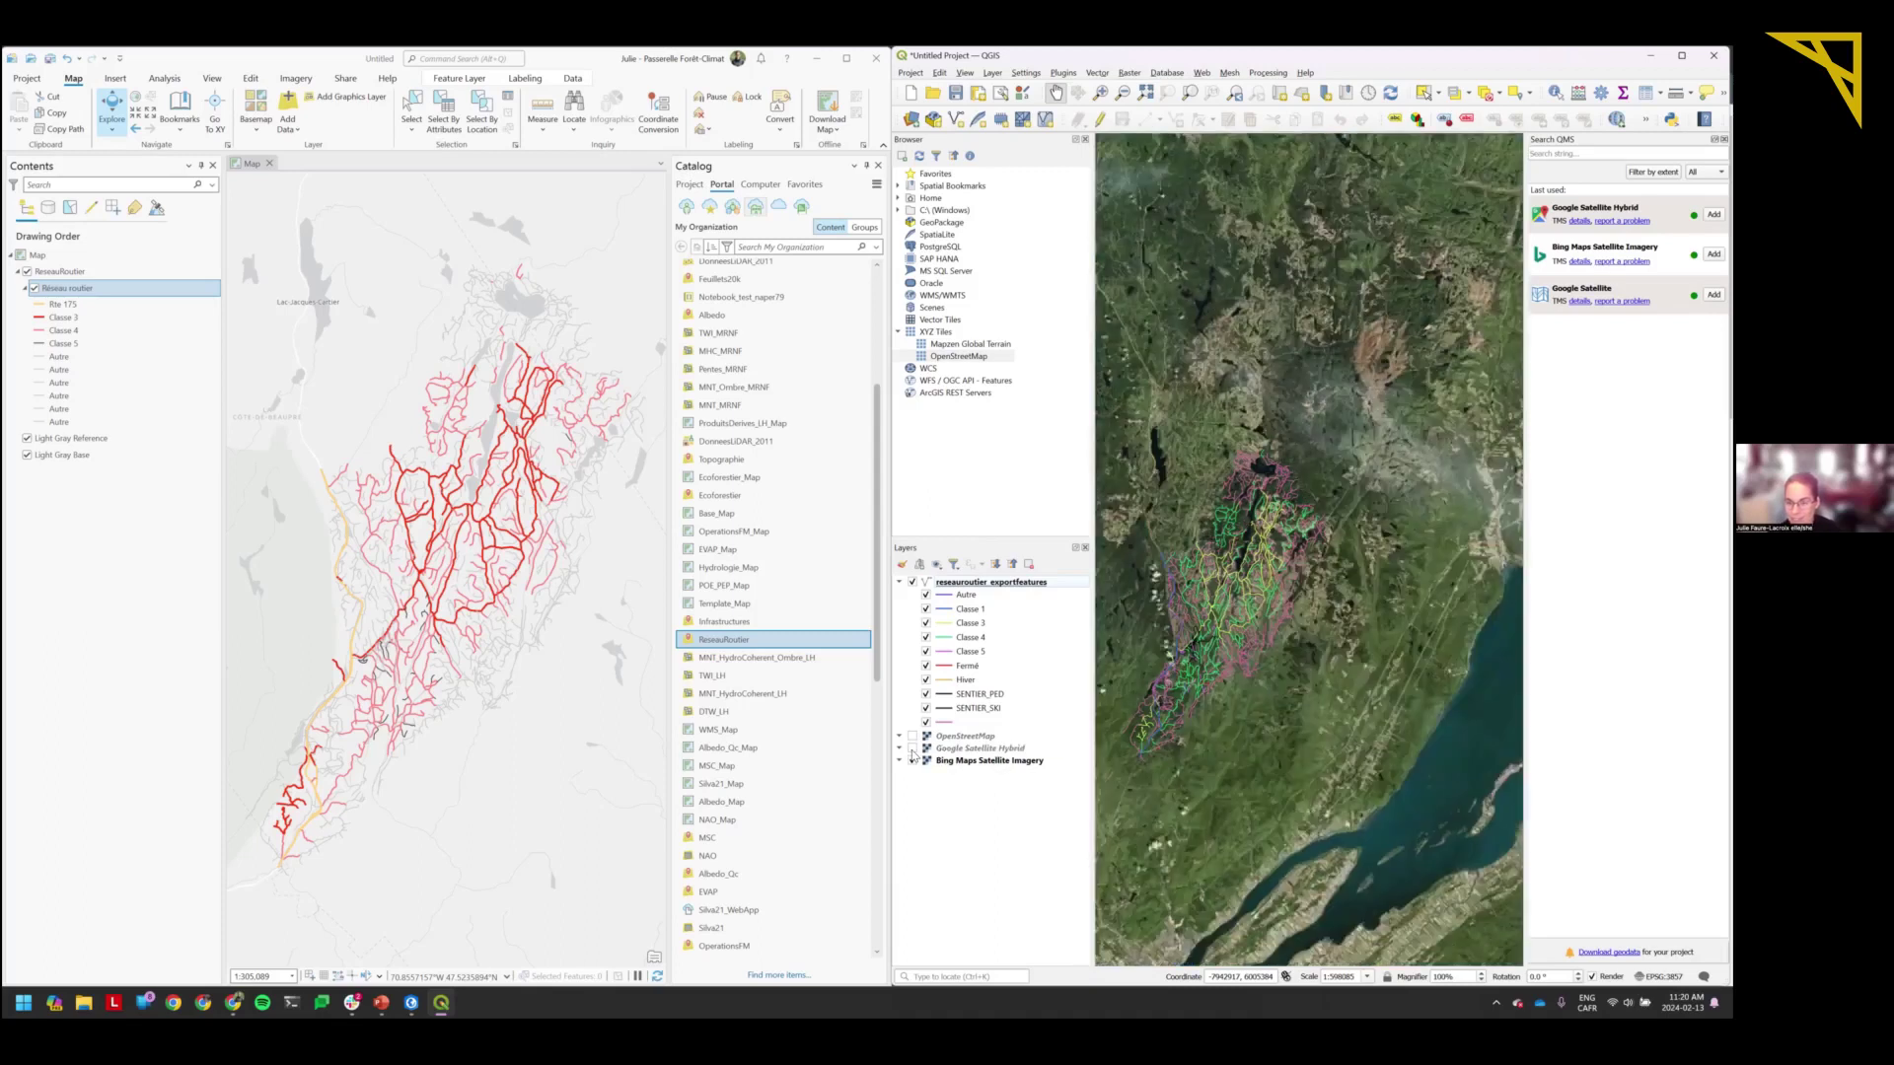
{"action": "left_click", "coordinate": [912, 749]}
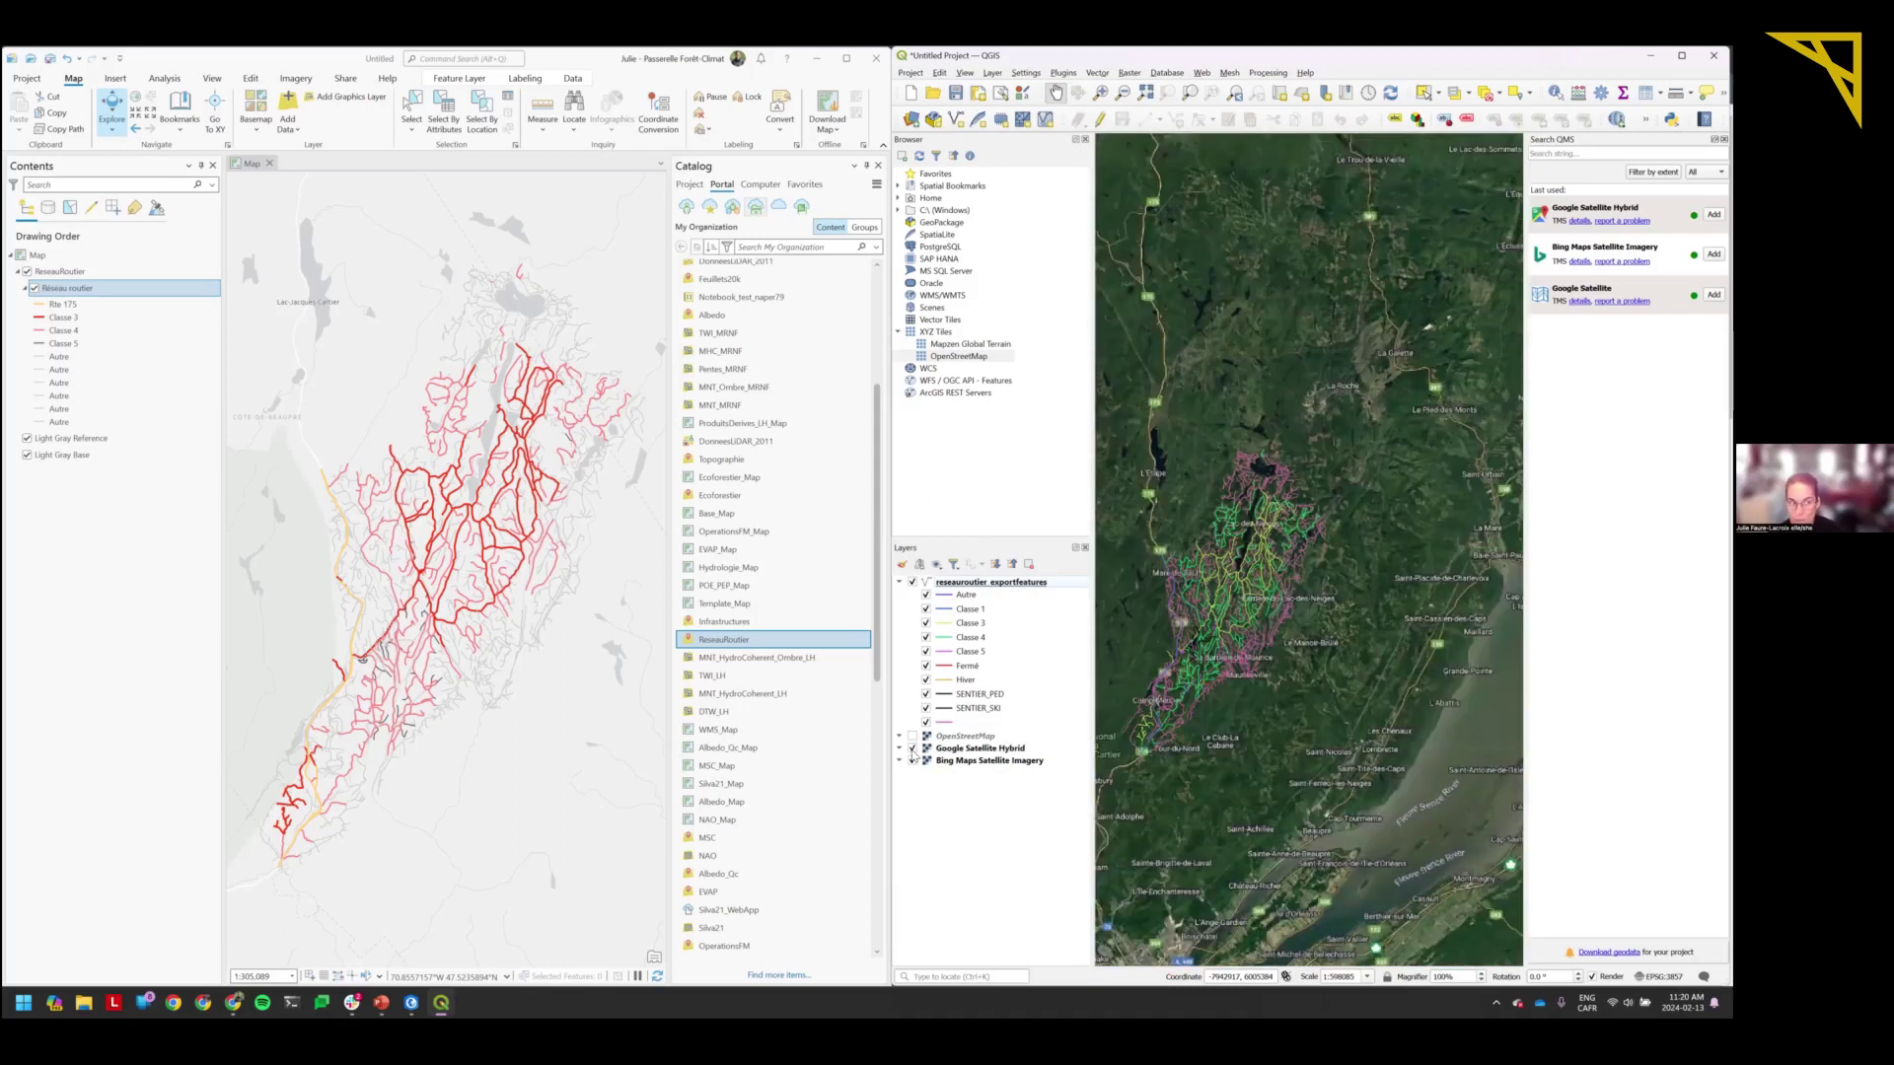
{"action": "left_click", "coordinate": [913, 750]}
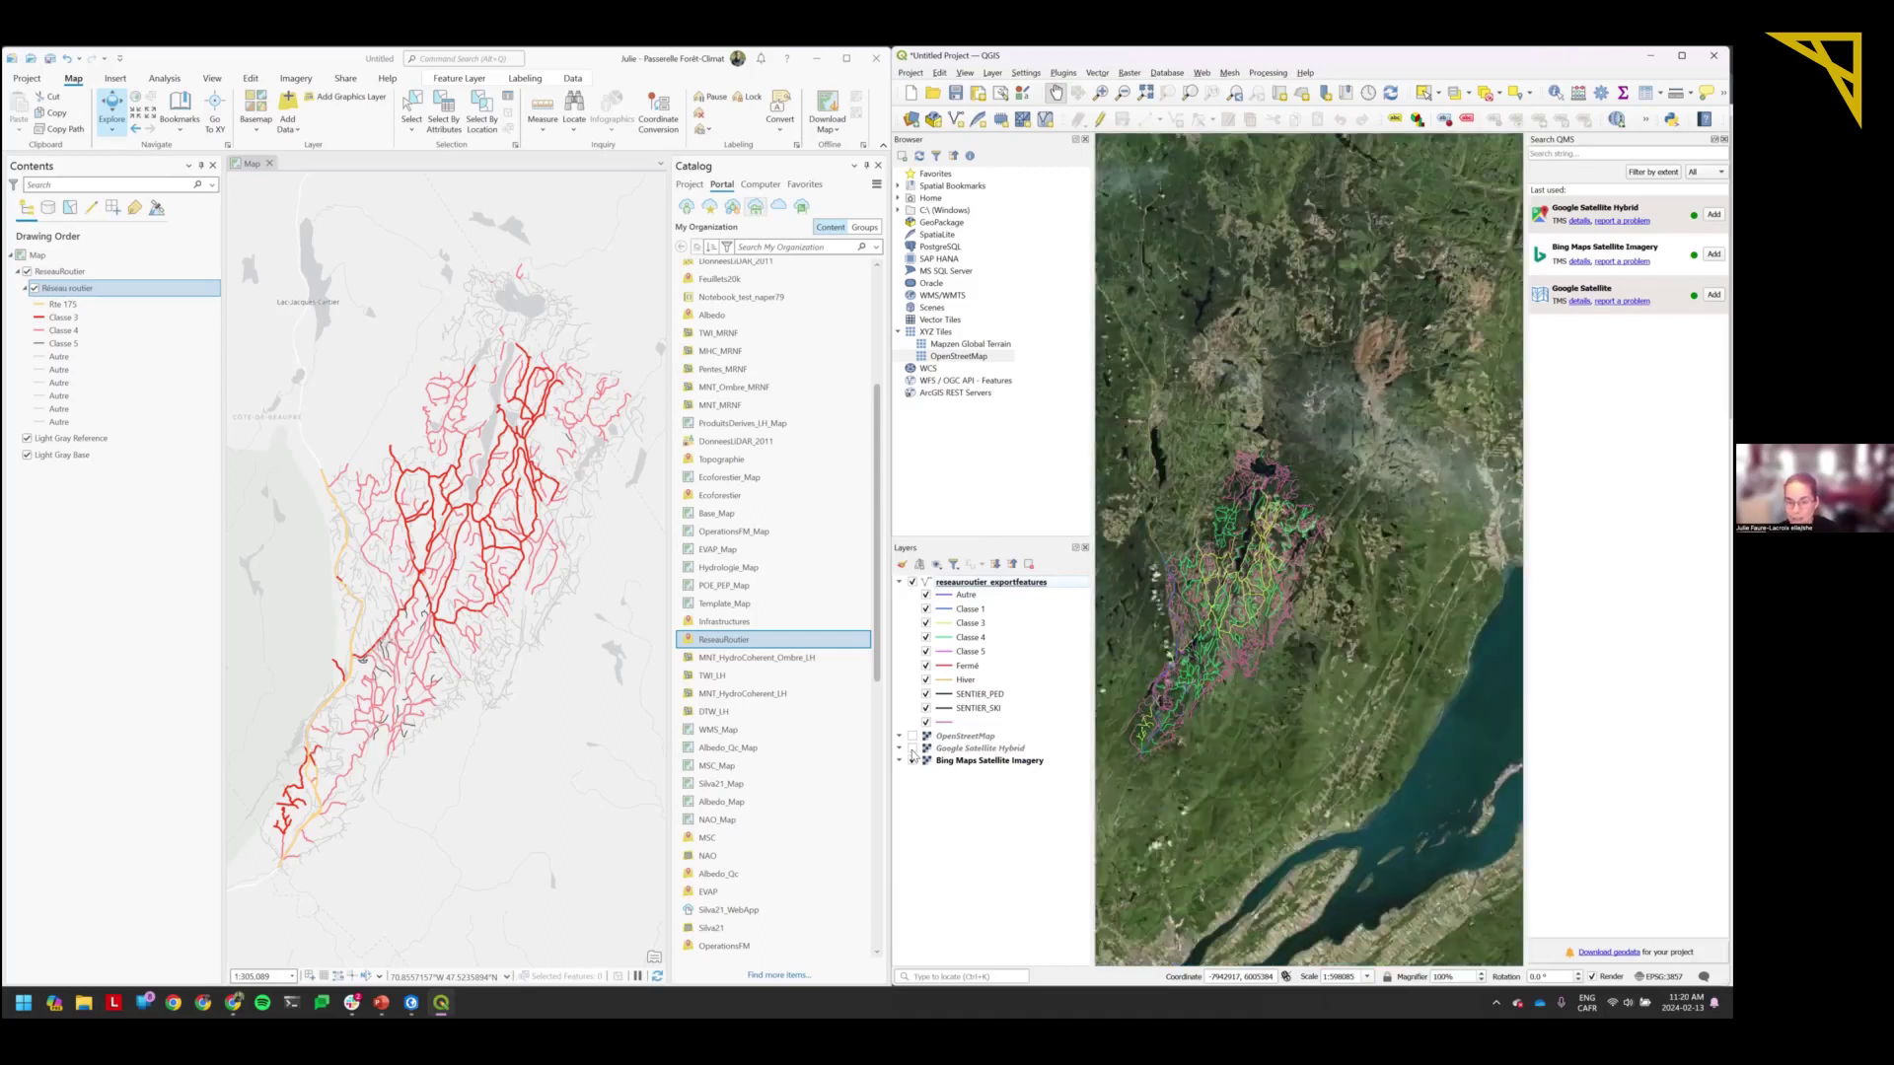
{"action": "left_click", "coordinate": [912, 749]}
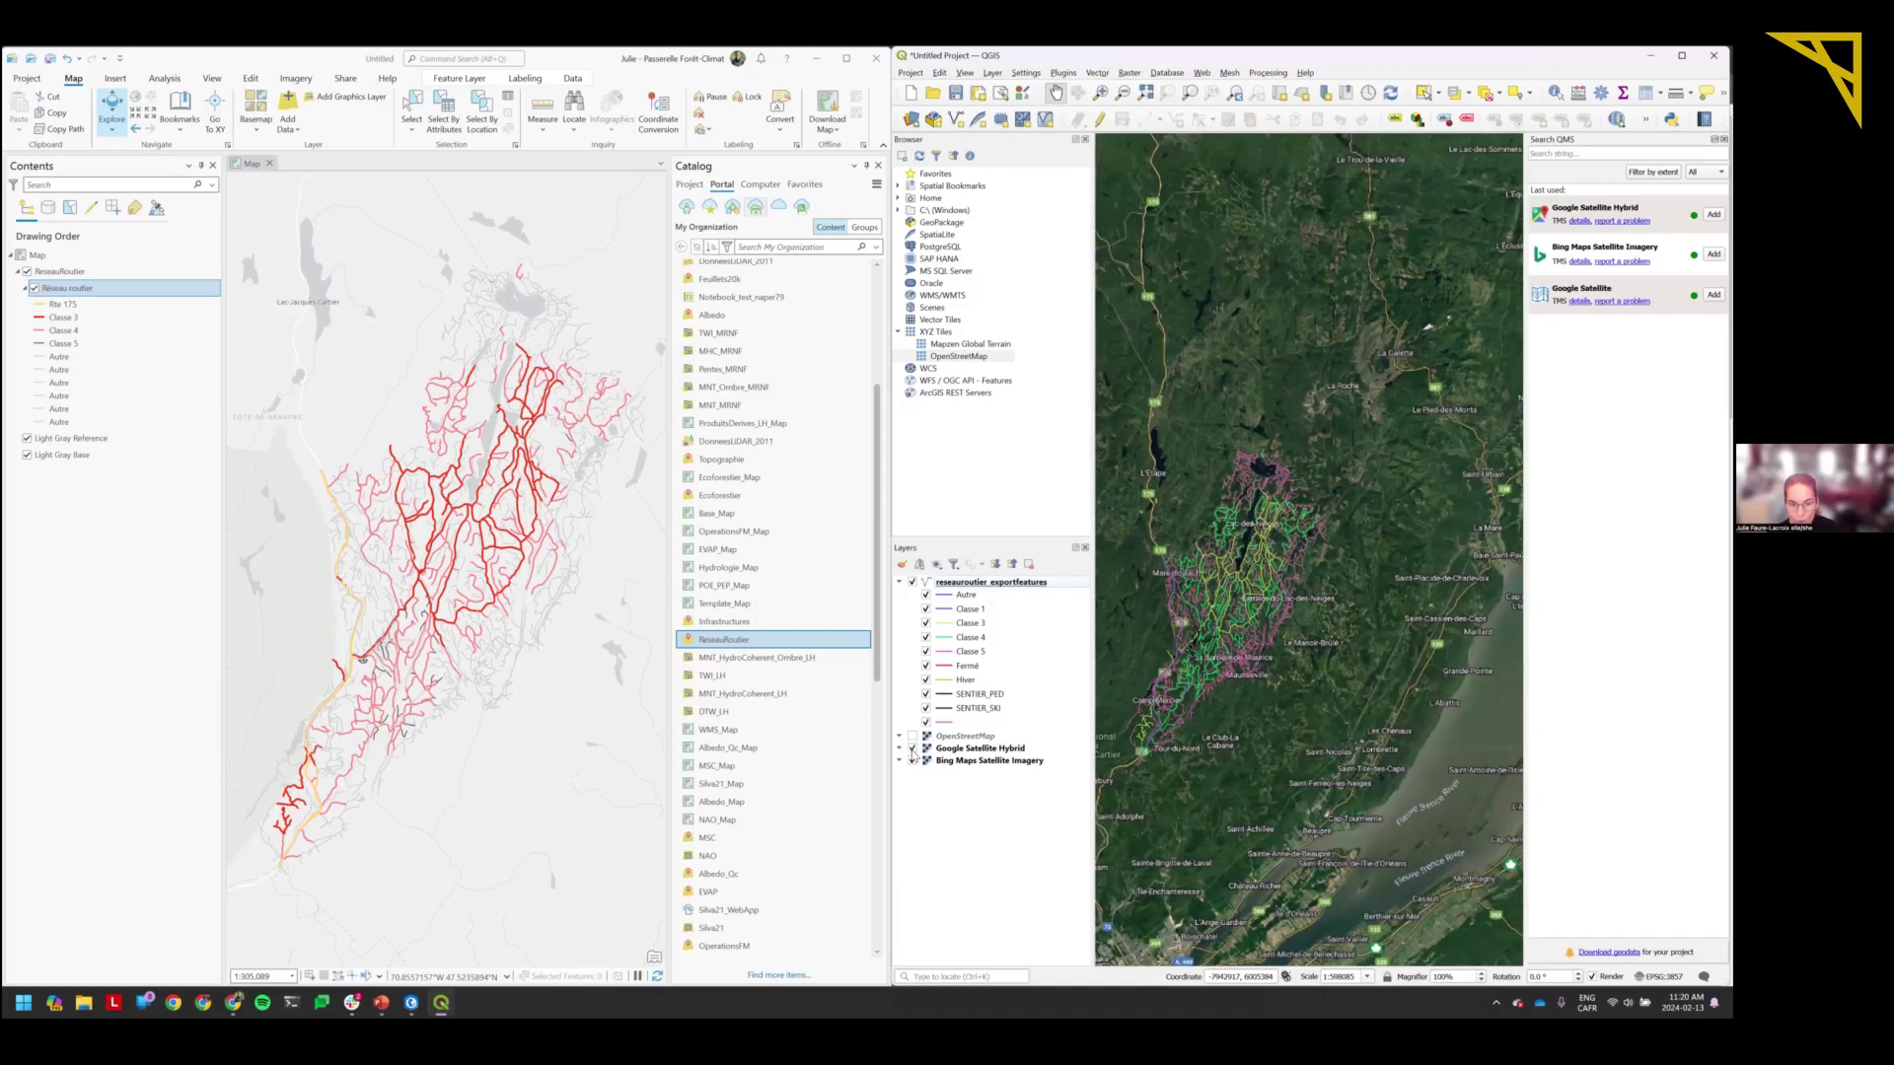
{"action": "left_click", "coordinate": [912, 749]}
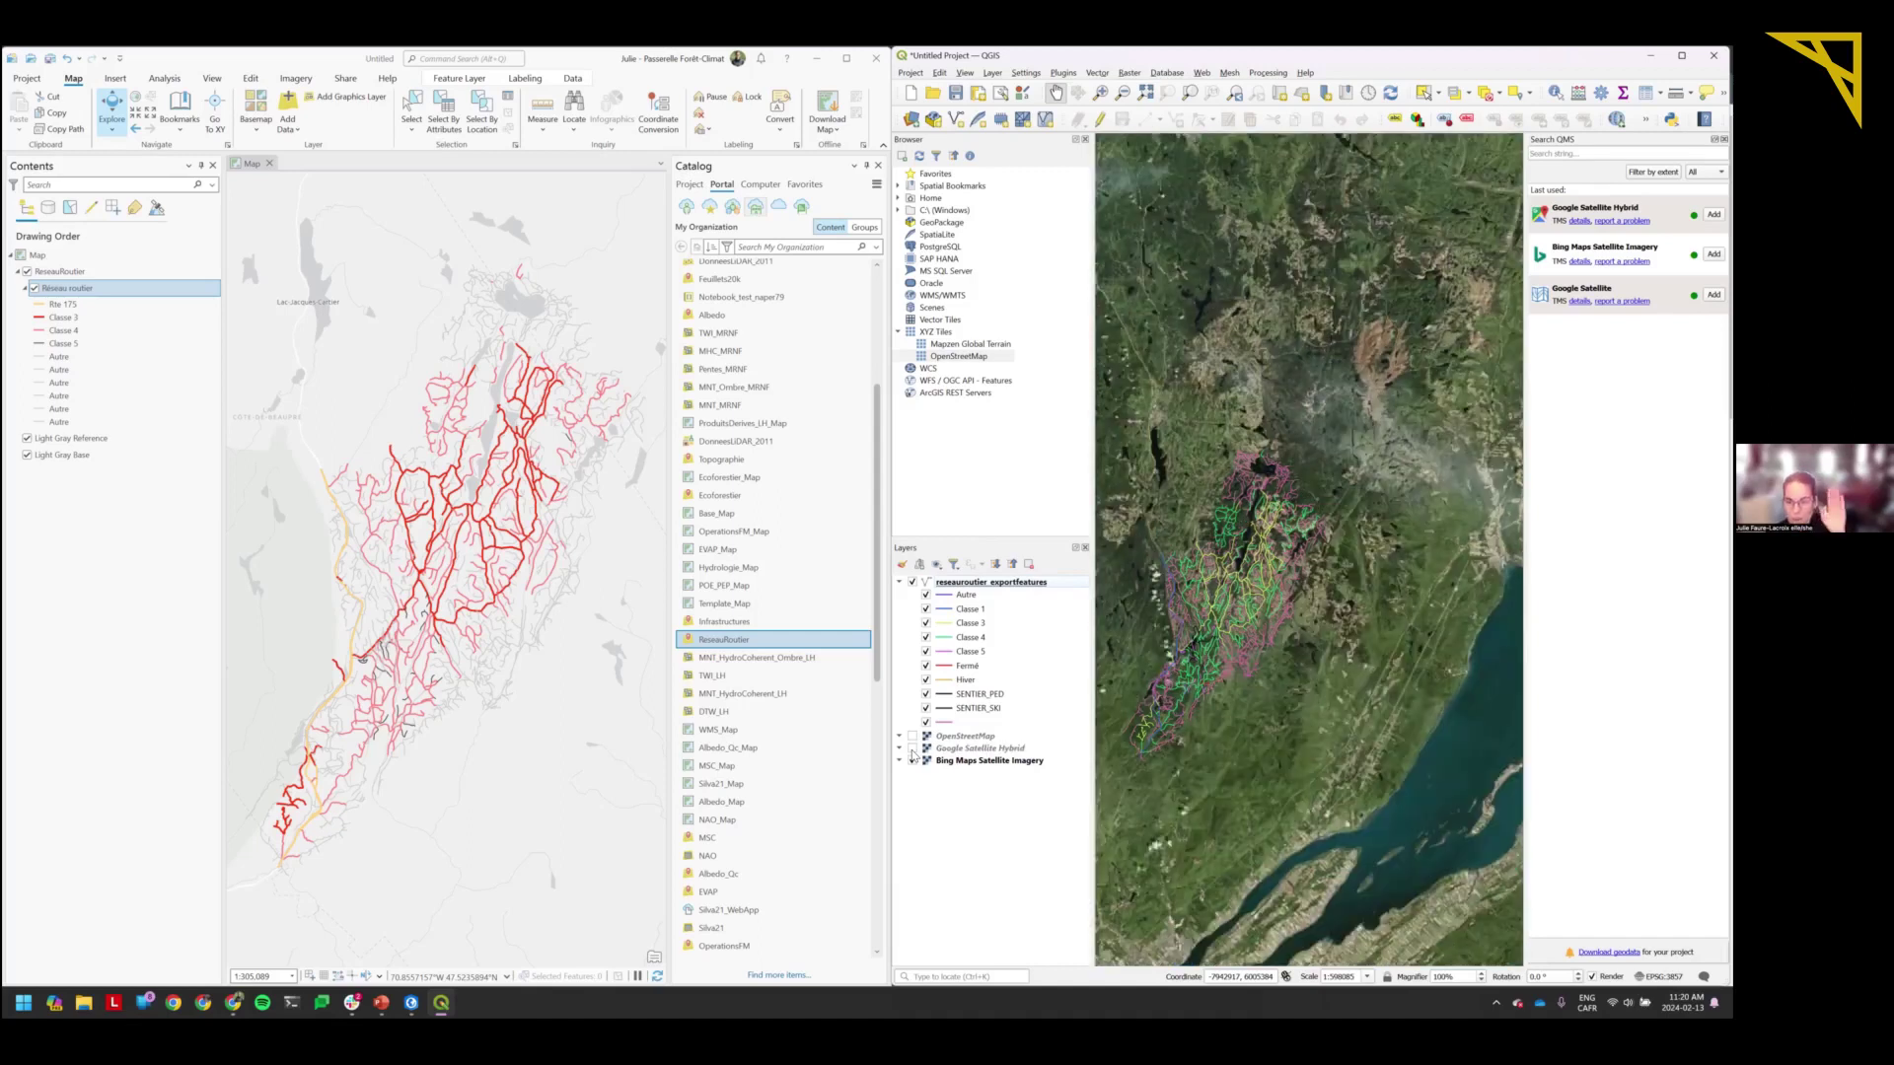
{"action": "left_click", "coordinate": [913, 750]}
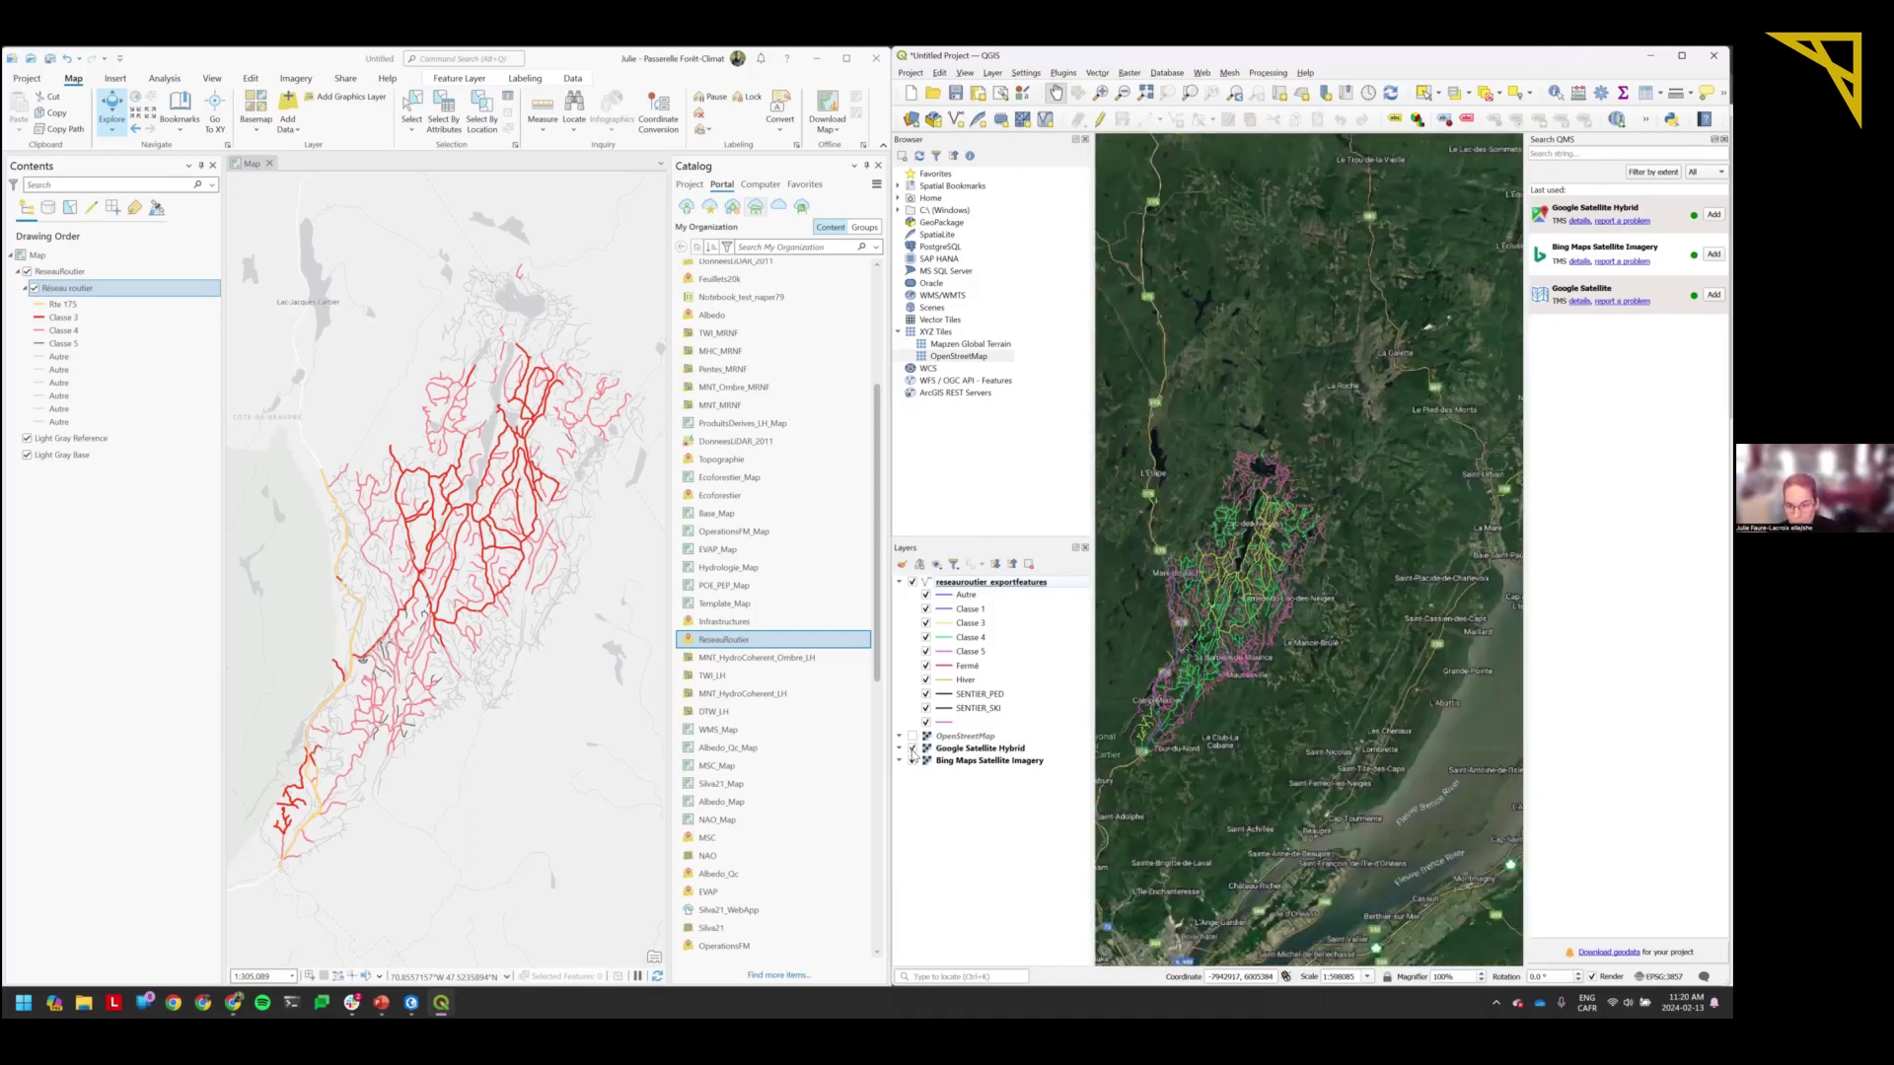
{"action": "left_click", "coordinate": [913, 750]}
{"action": "left_click", "coordinate": [913, 750]}
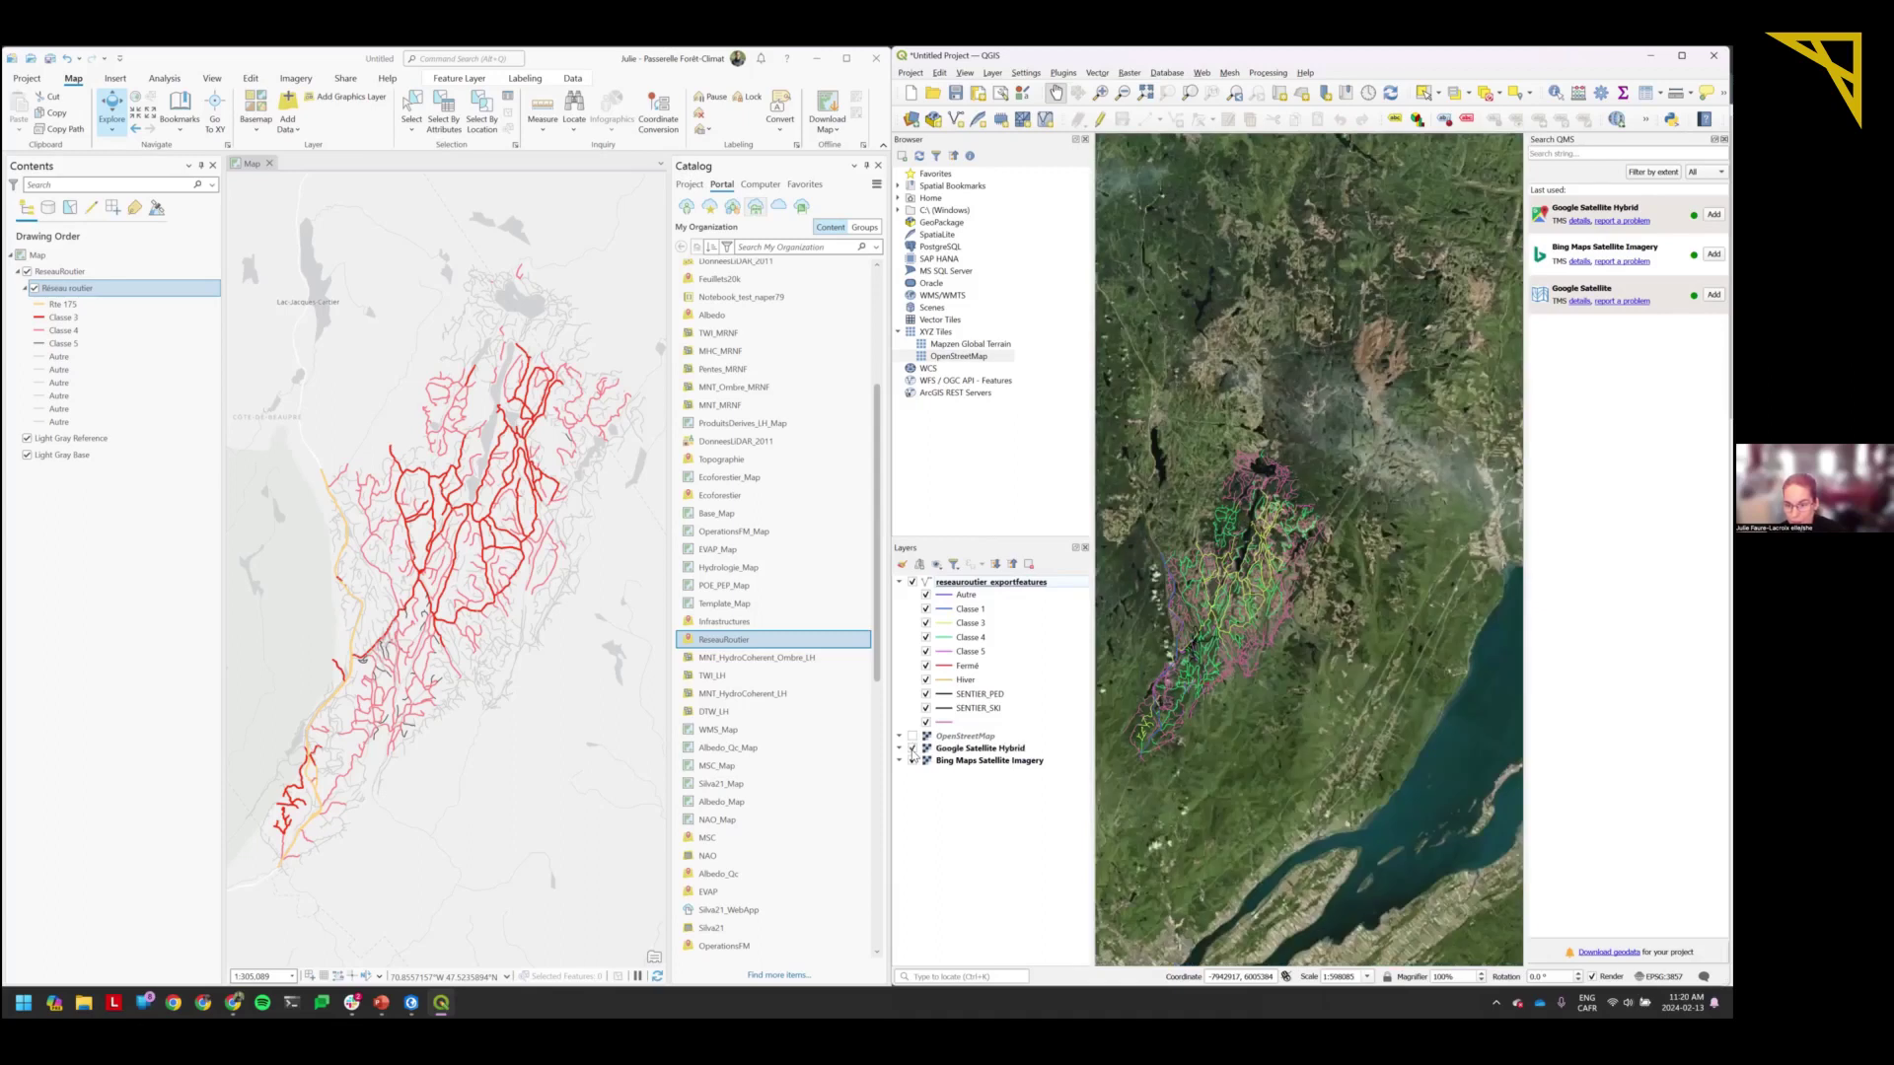
Hide the Google Satellite Hybrid basemap to show only the Bing imagery, and widen the QGIS window over ArcGIS Pro.
{"action": "left_click", "coordinate": [912, 750]}
{"action": "scroll", "coordinate": [1306, 730], "scroll_direction": "up", "scroll_amount": 3}
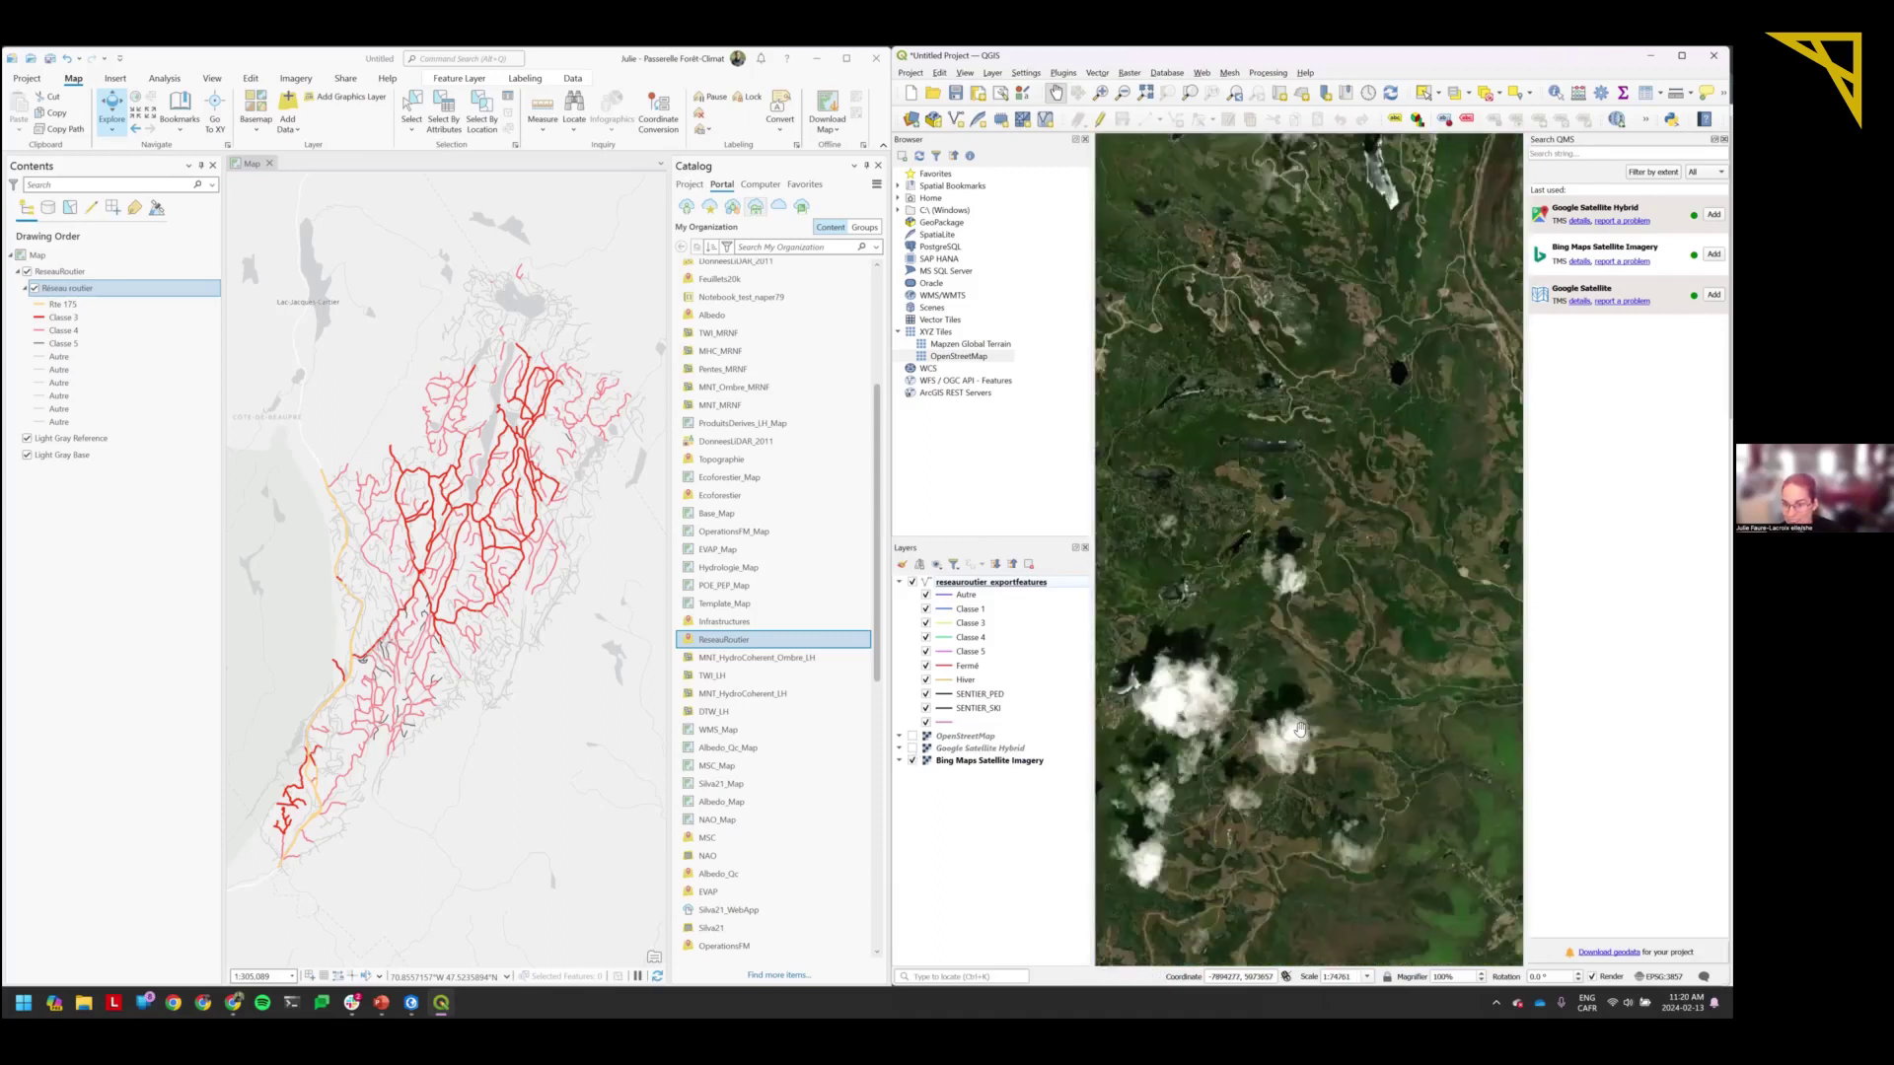
{"action": "scroll", "coordinate": [1300, 710], "scroll_direction": "down", "scroll_amount": 1}
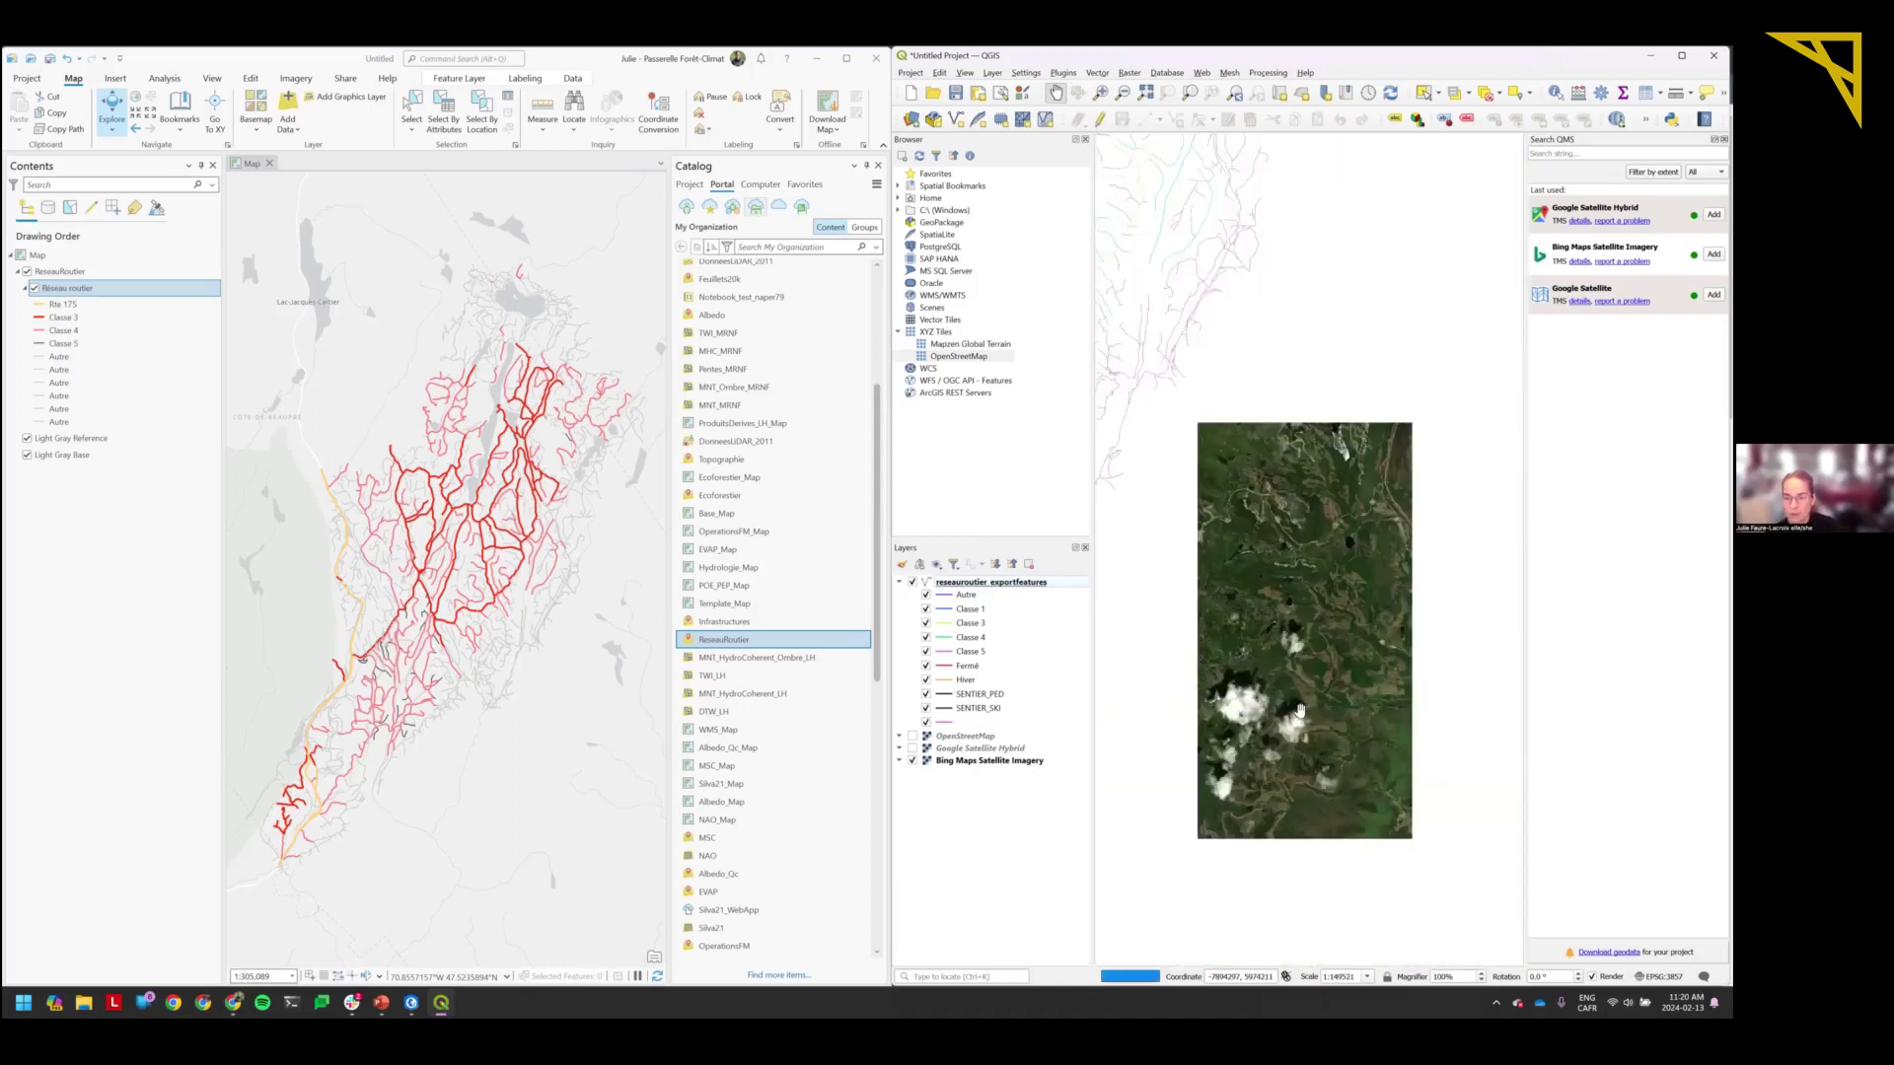
{"action": "scroll", "coordinate": [1300, 710], "scroll_direction": "up", "scroll_amount": 1}
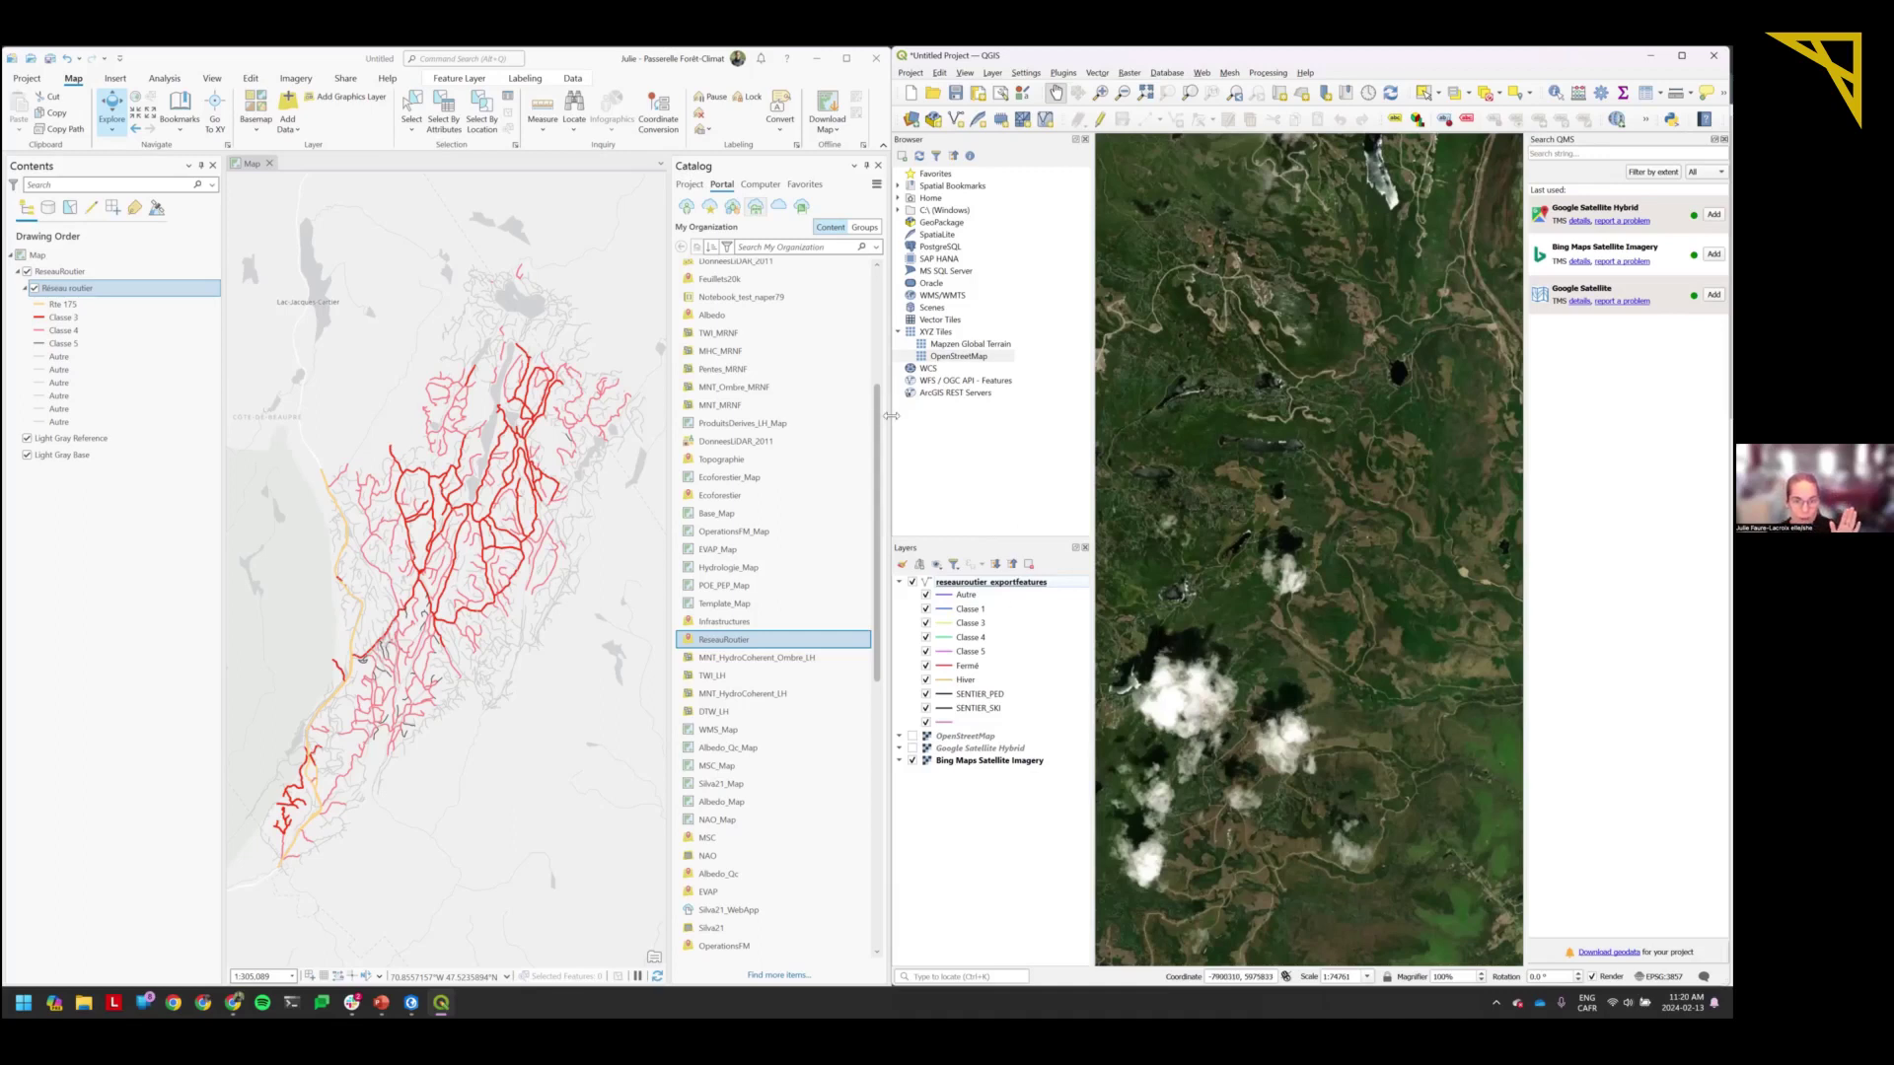
{"action": "left_click_drag", "start_coordinate": [890, 415], "coordinate": [29, 402]}
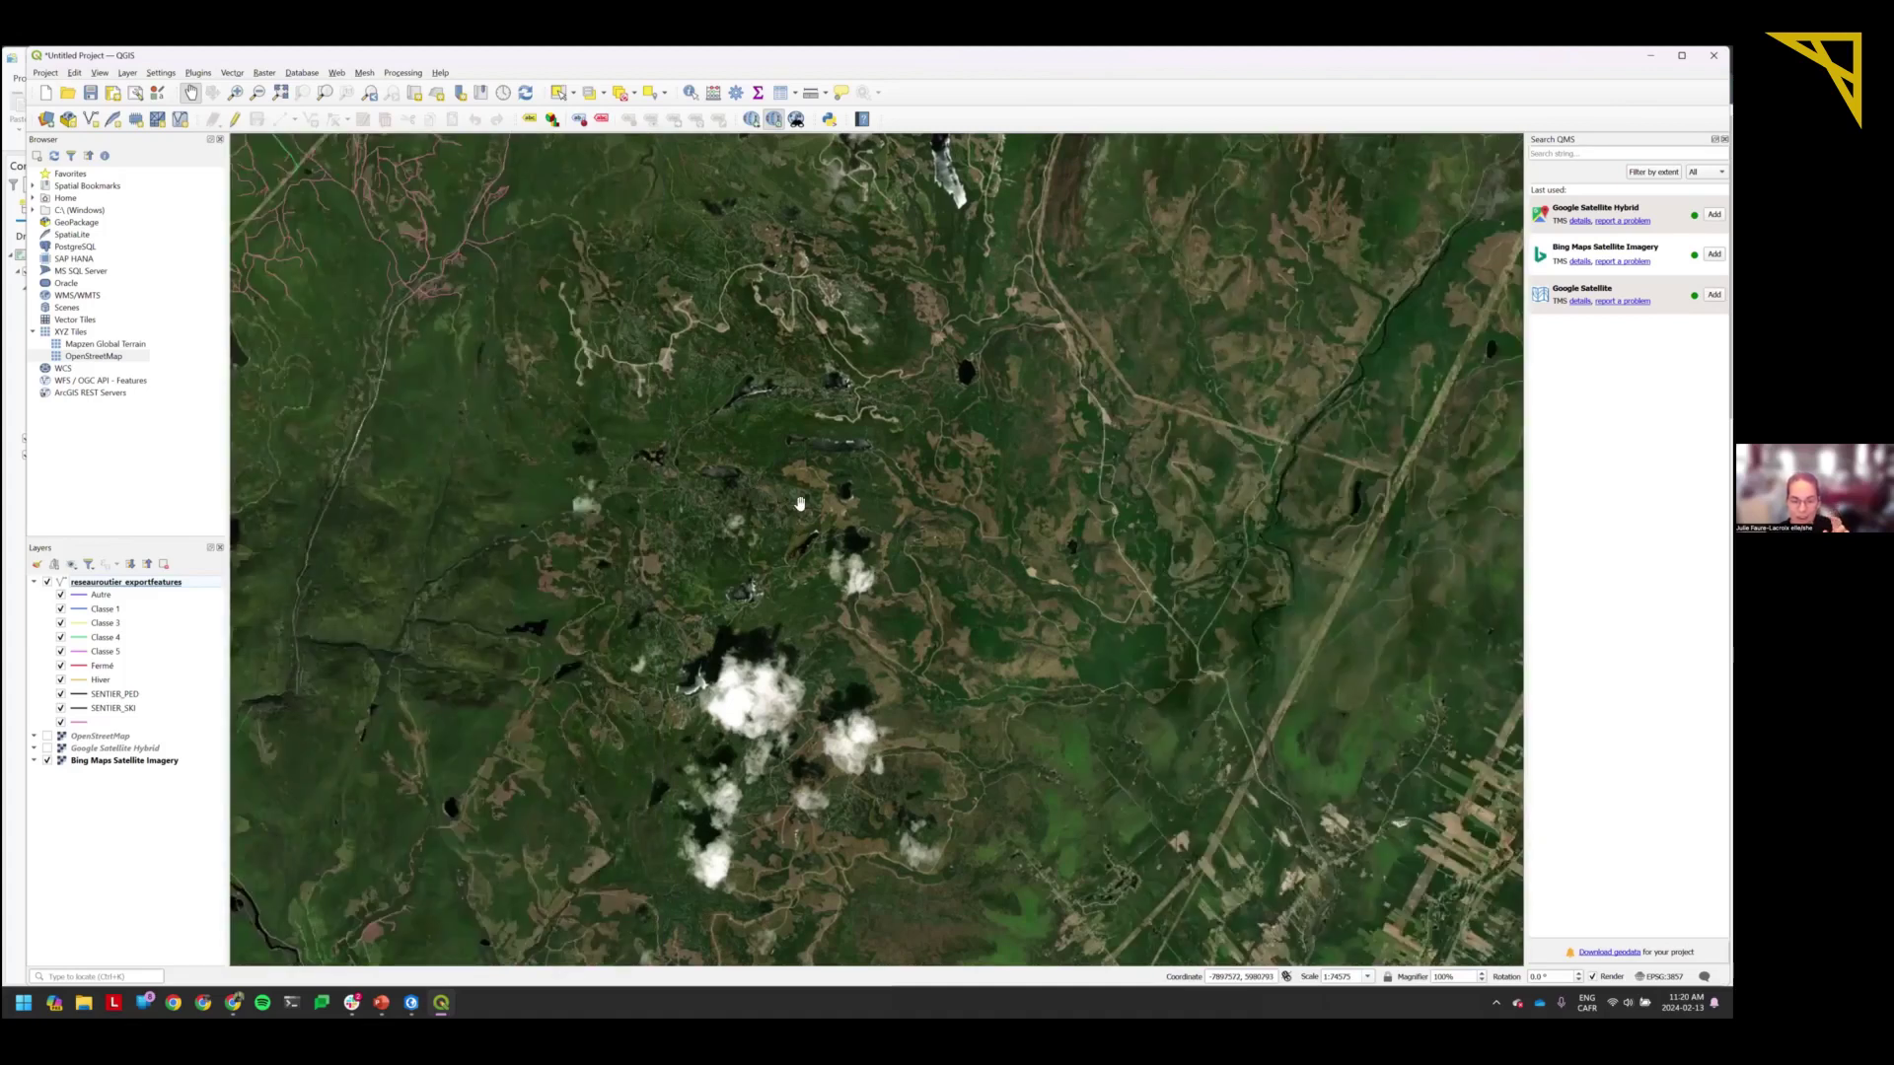
Examine the Bing satellite imagery around the road network and along the river at several scales.
{"action": "scroll", "coordinate": [800, 504], "scroll_direction": "down", "scroll_amount": 1}
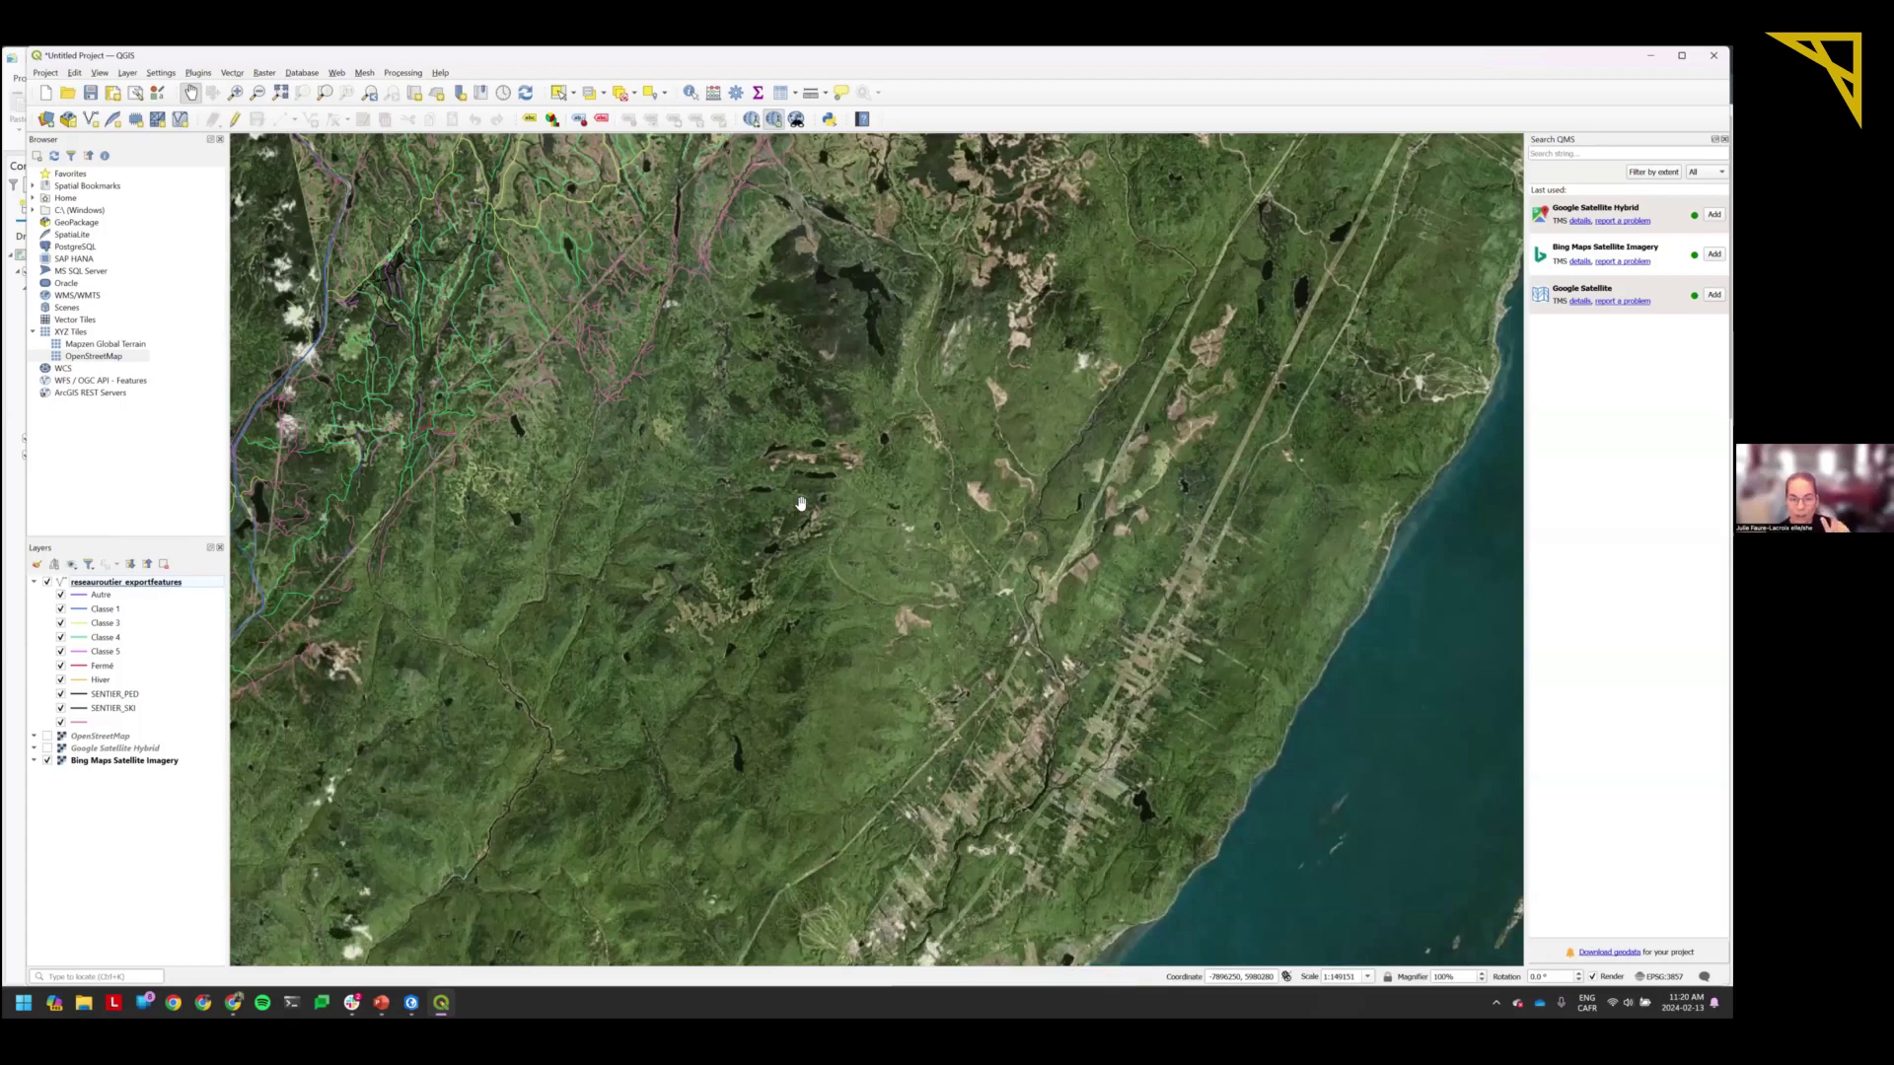
{"action": "scroll", "coordinate": [800, 521], "scroll_direction": "up", "scroll_amount": 1}
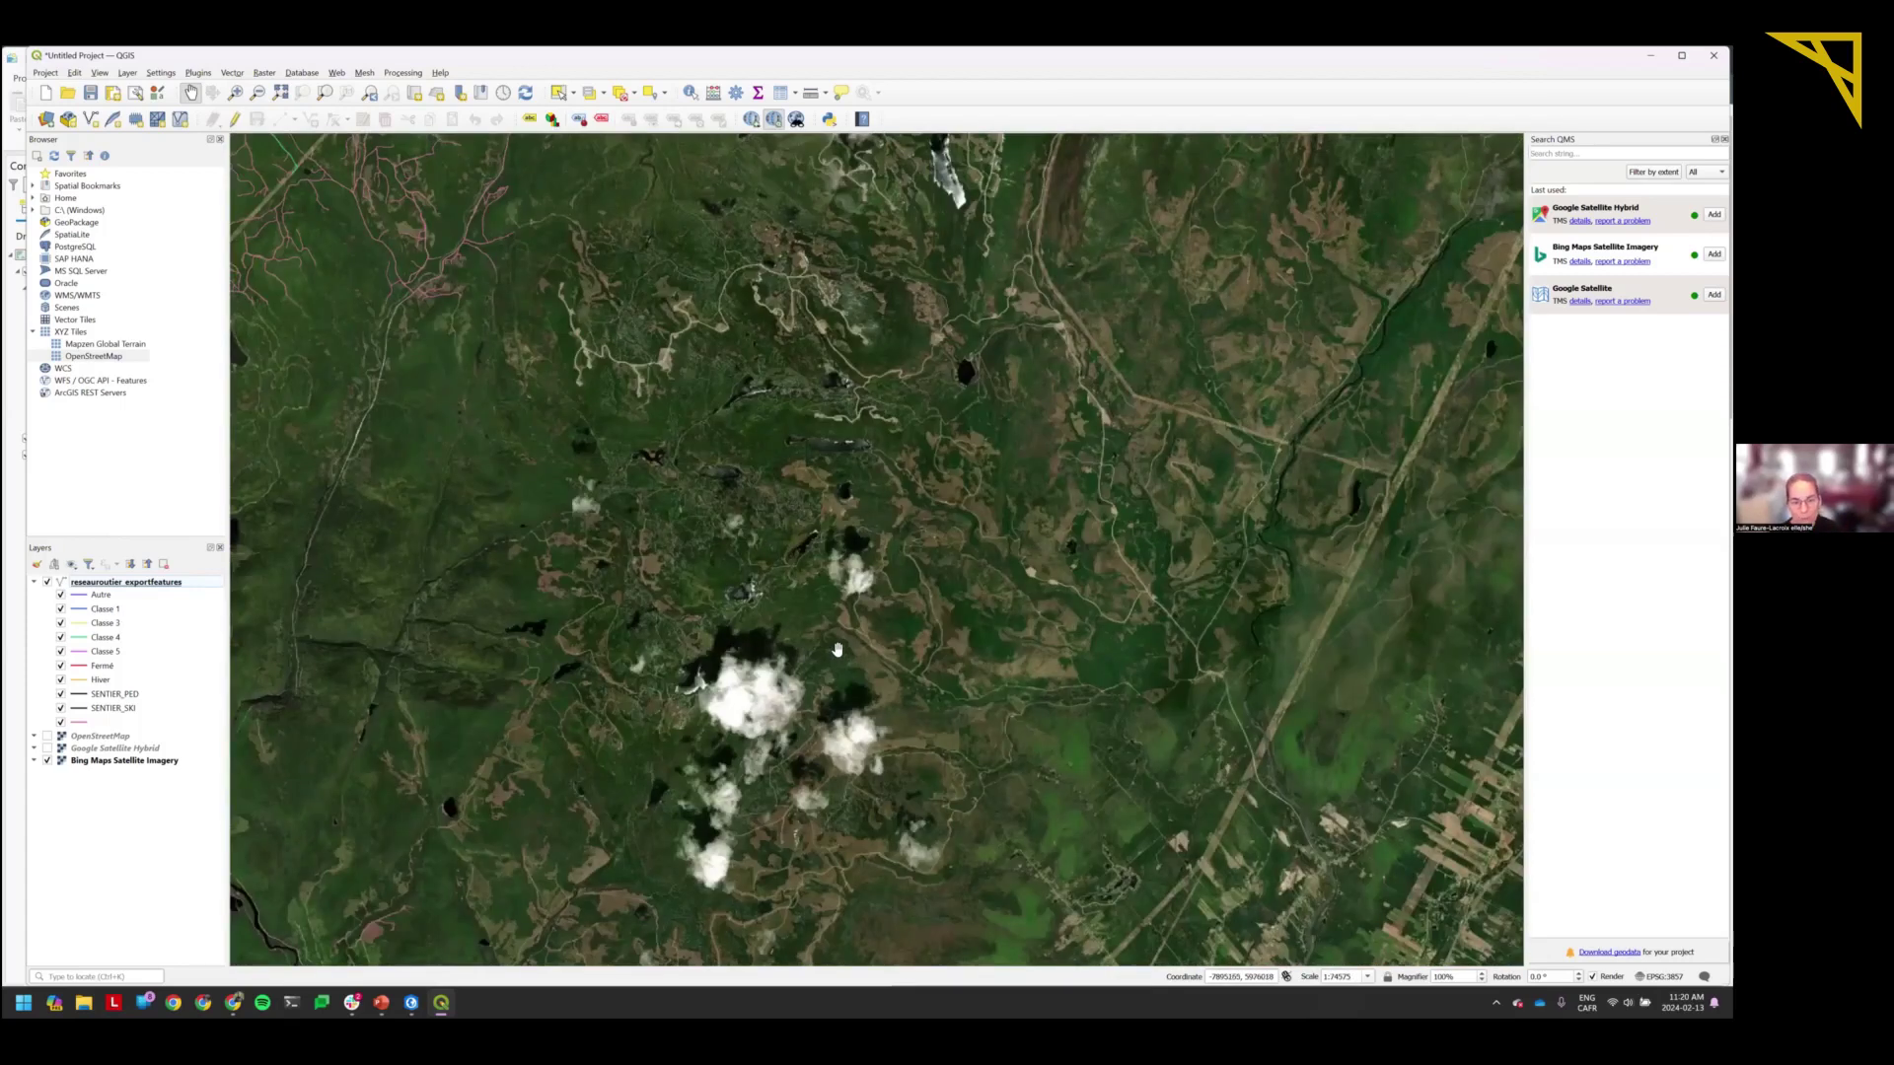
{"action": "scroll", "coordinate": [838, 649], "scroll_direction": "down", "scroll_amount": 1}
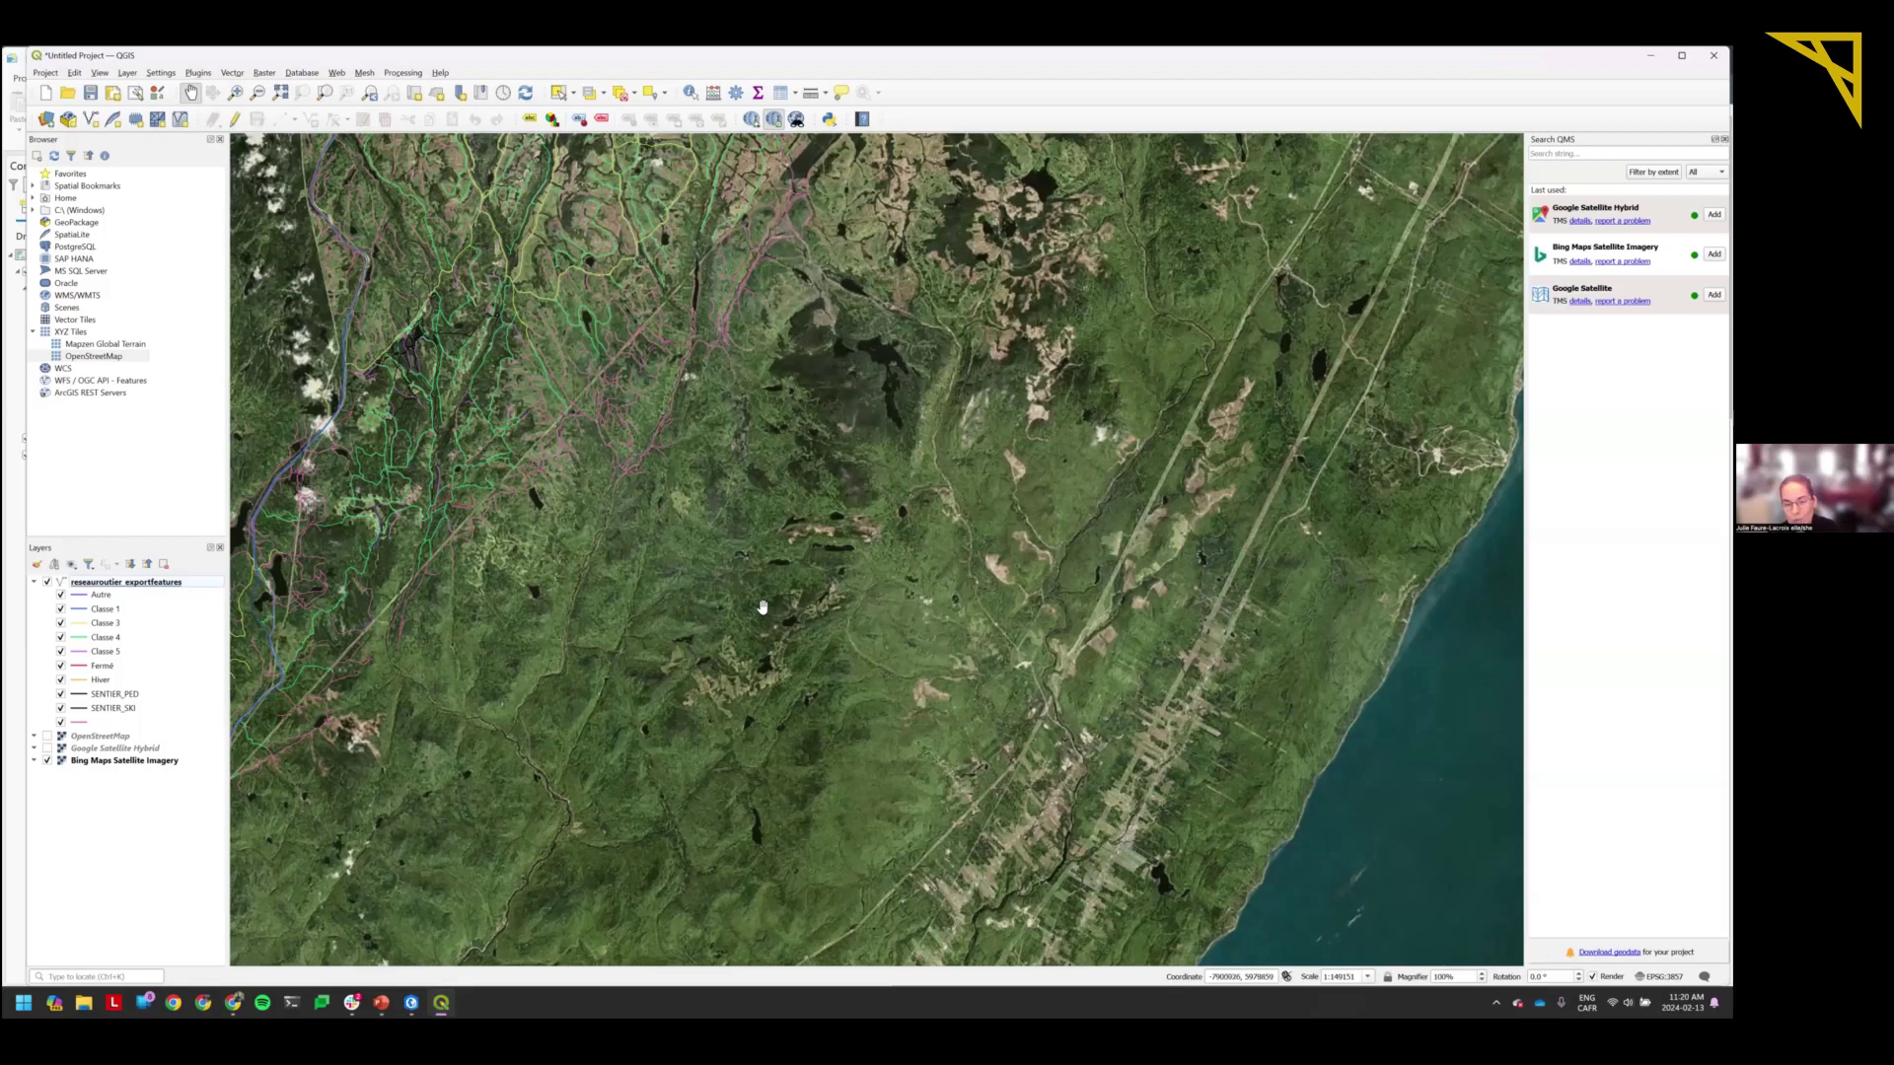
{"action": "scroll", "coordinate": [763, 606], "scroll_direction": "down", "scroll_amount": 1}
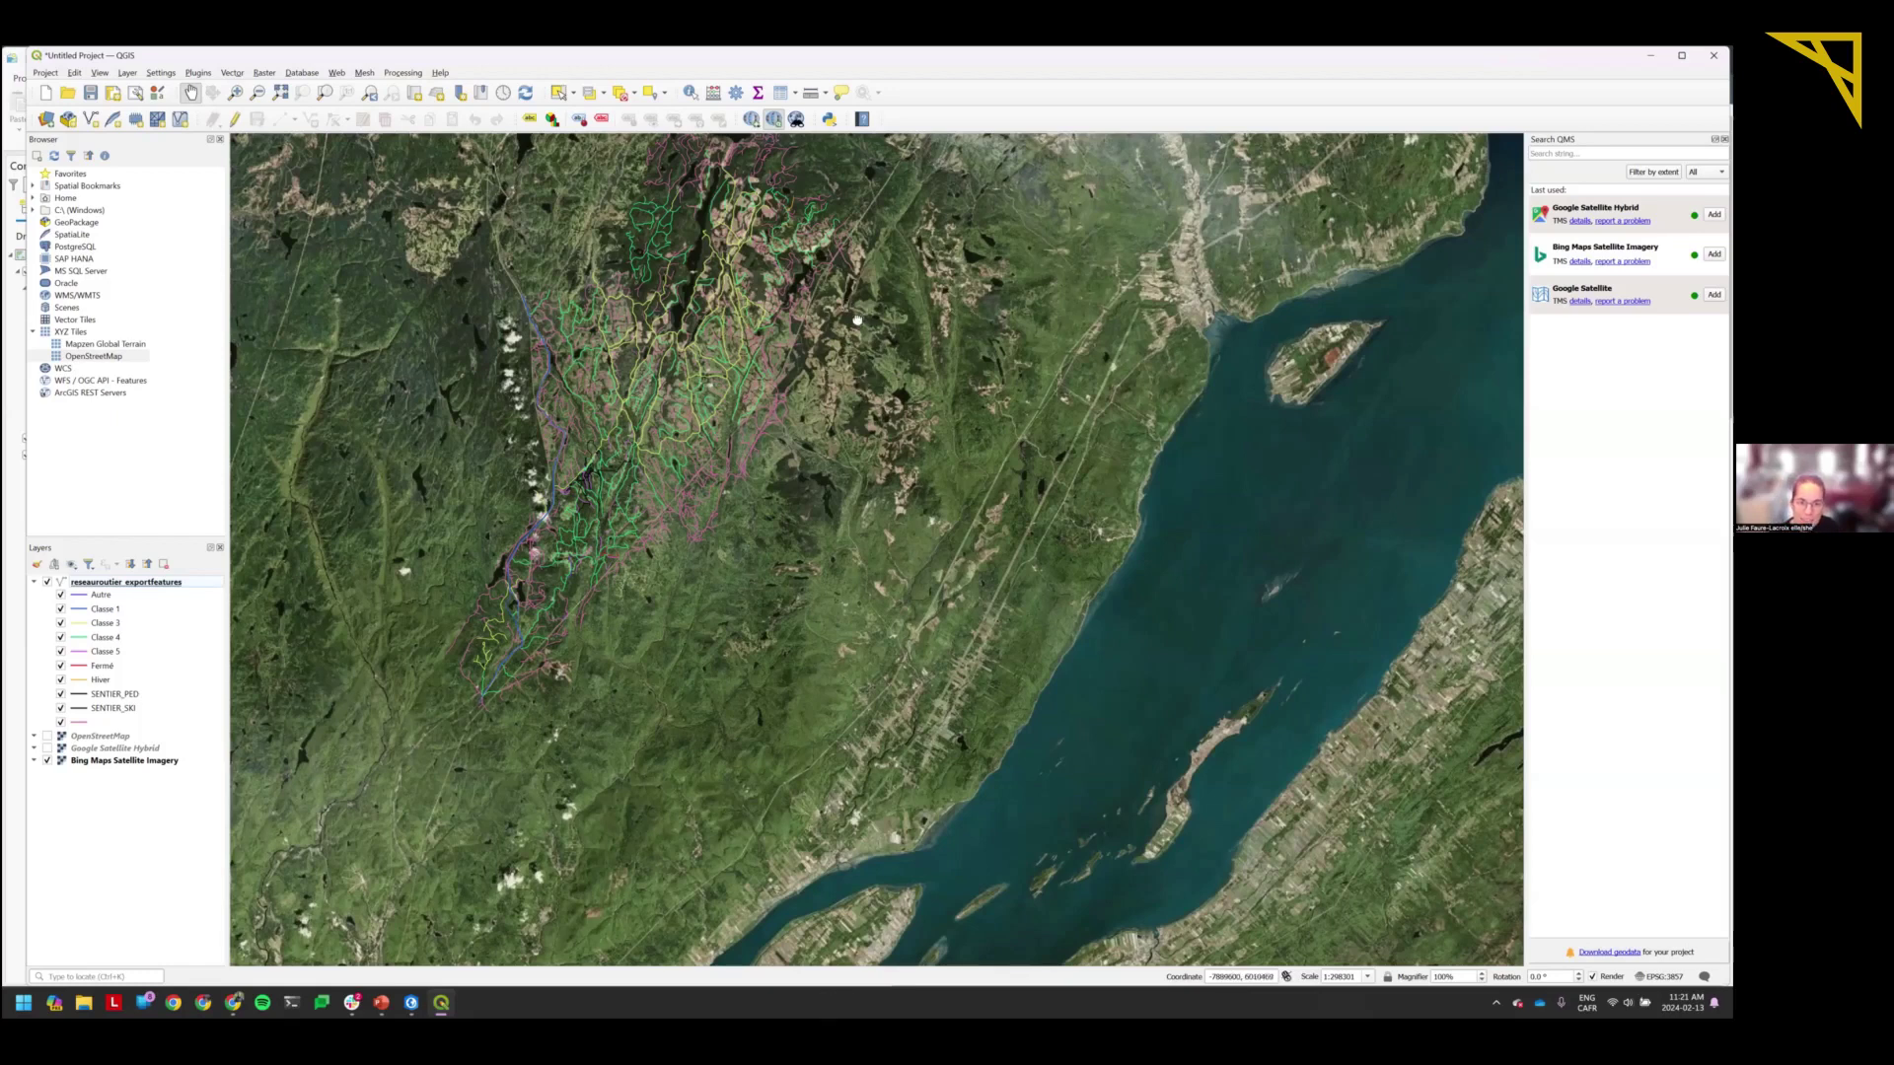
{"action": "left_click_drag", "start_coordinate": [892, 480], "coordinate": [910, 570]}
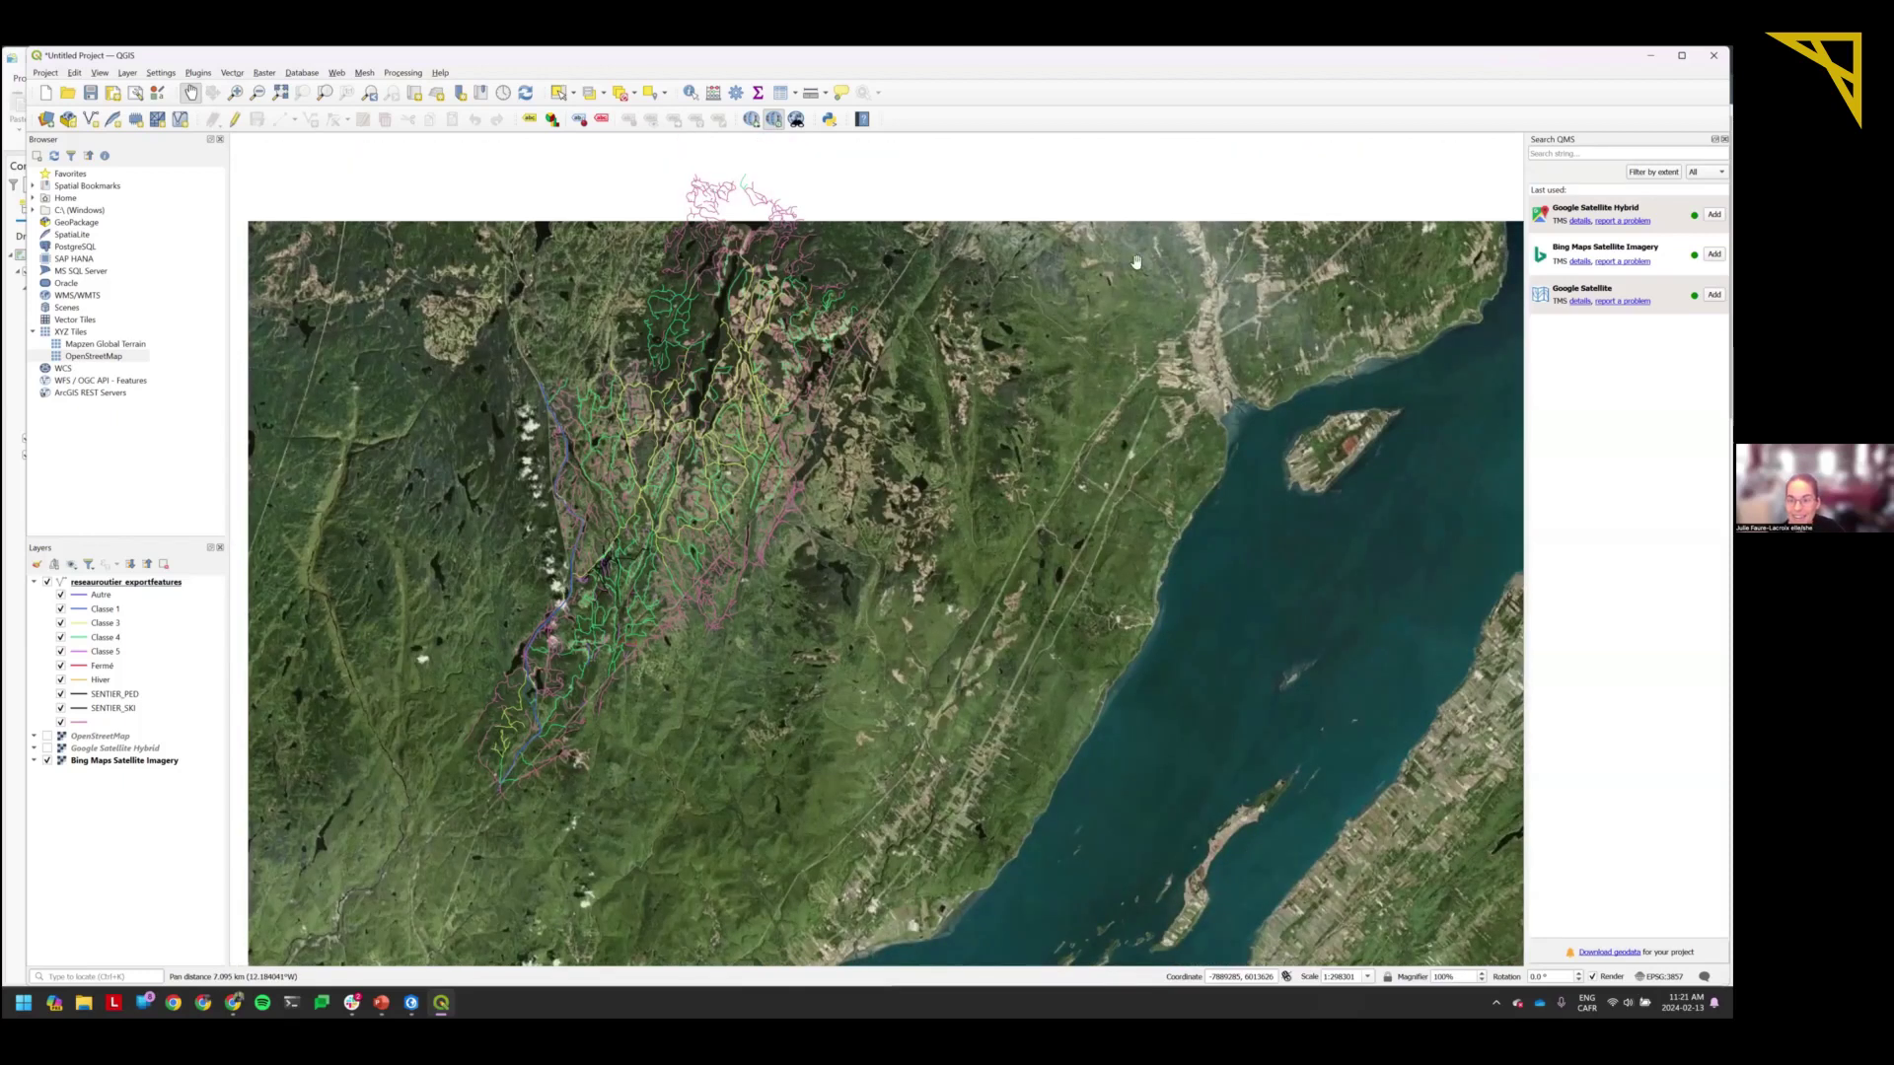
{"action": "left_click_drag", "start_coordinate": [1052, 521], "coordinate": [1077, 615]}
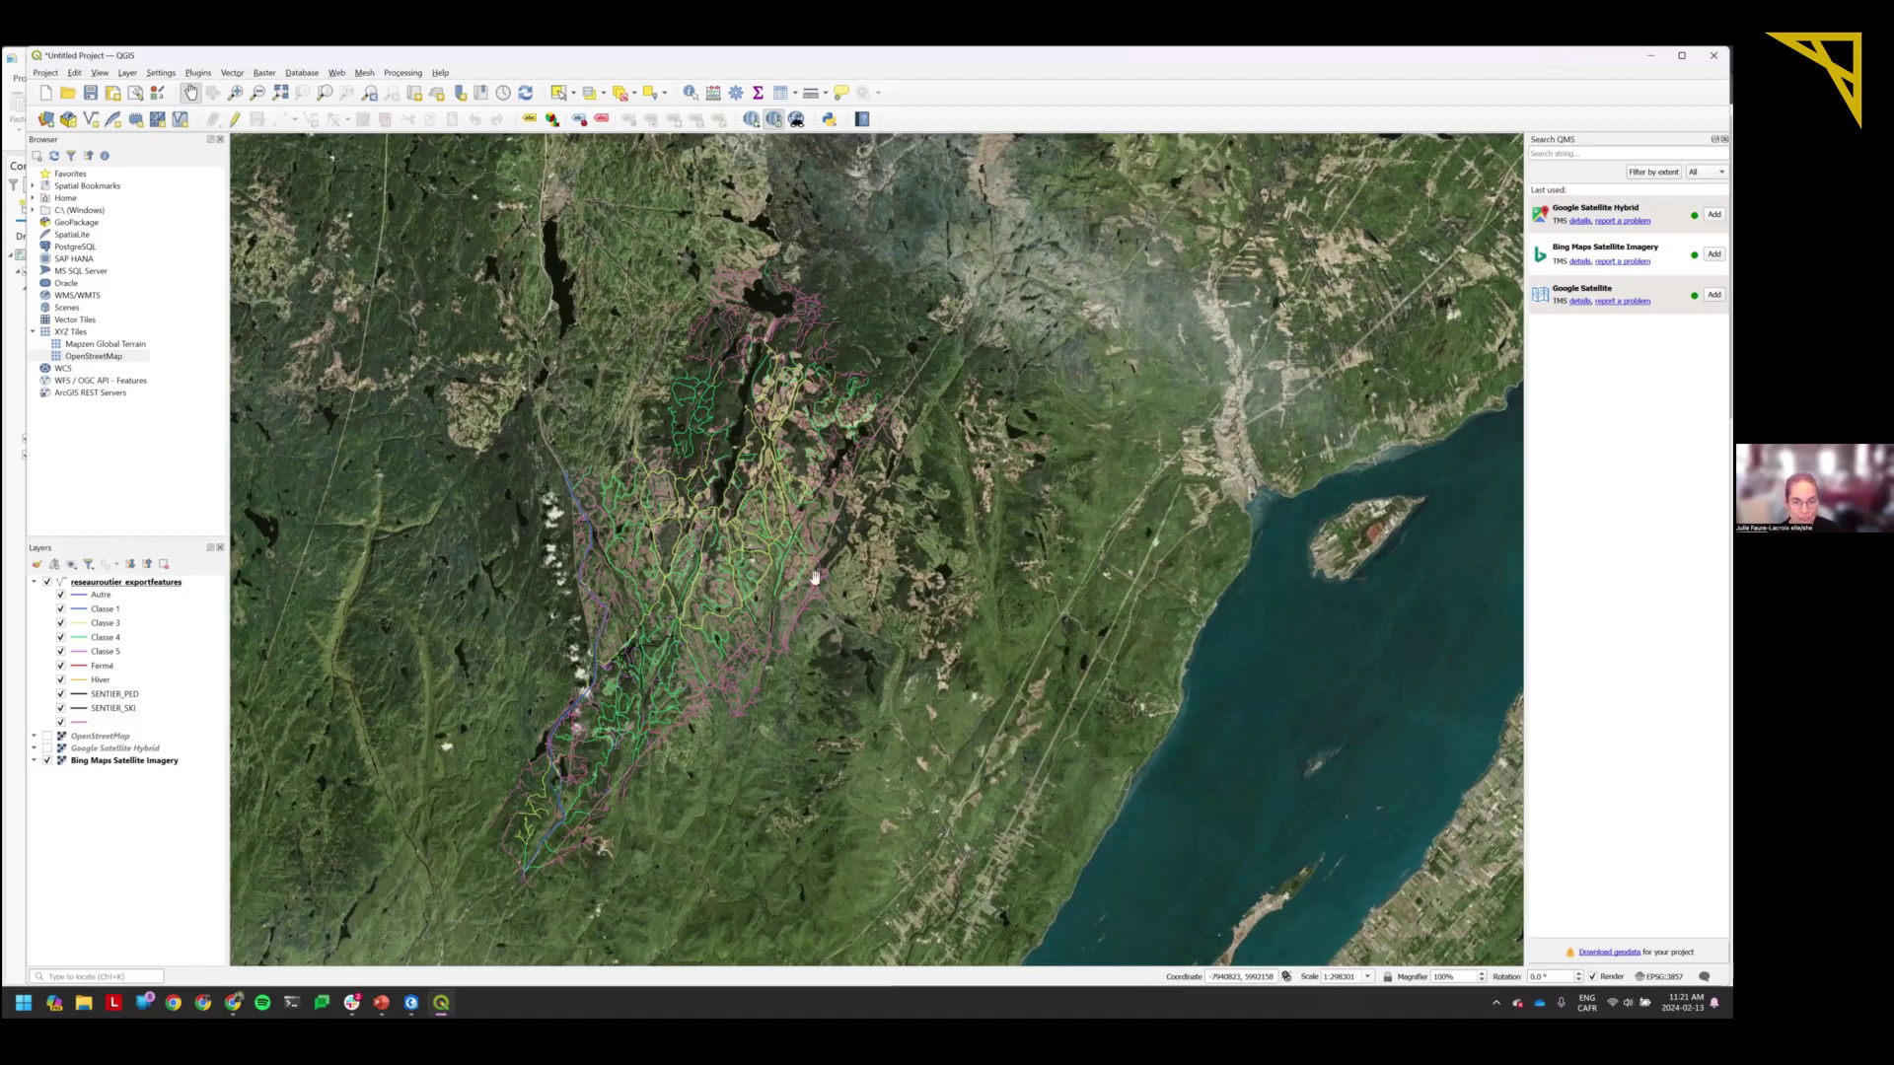
{"action": "key", "text": "Left"}
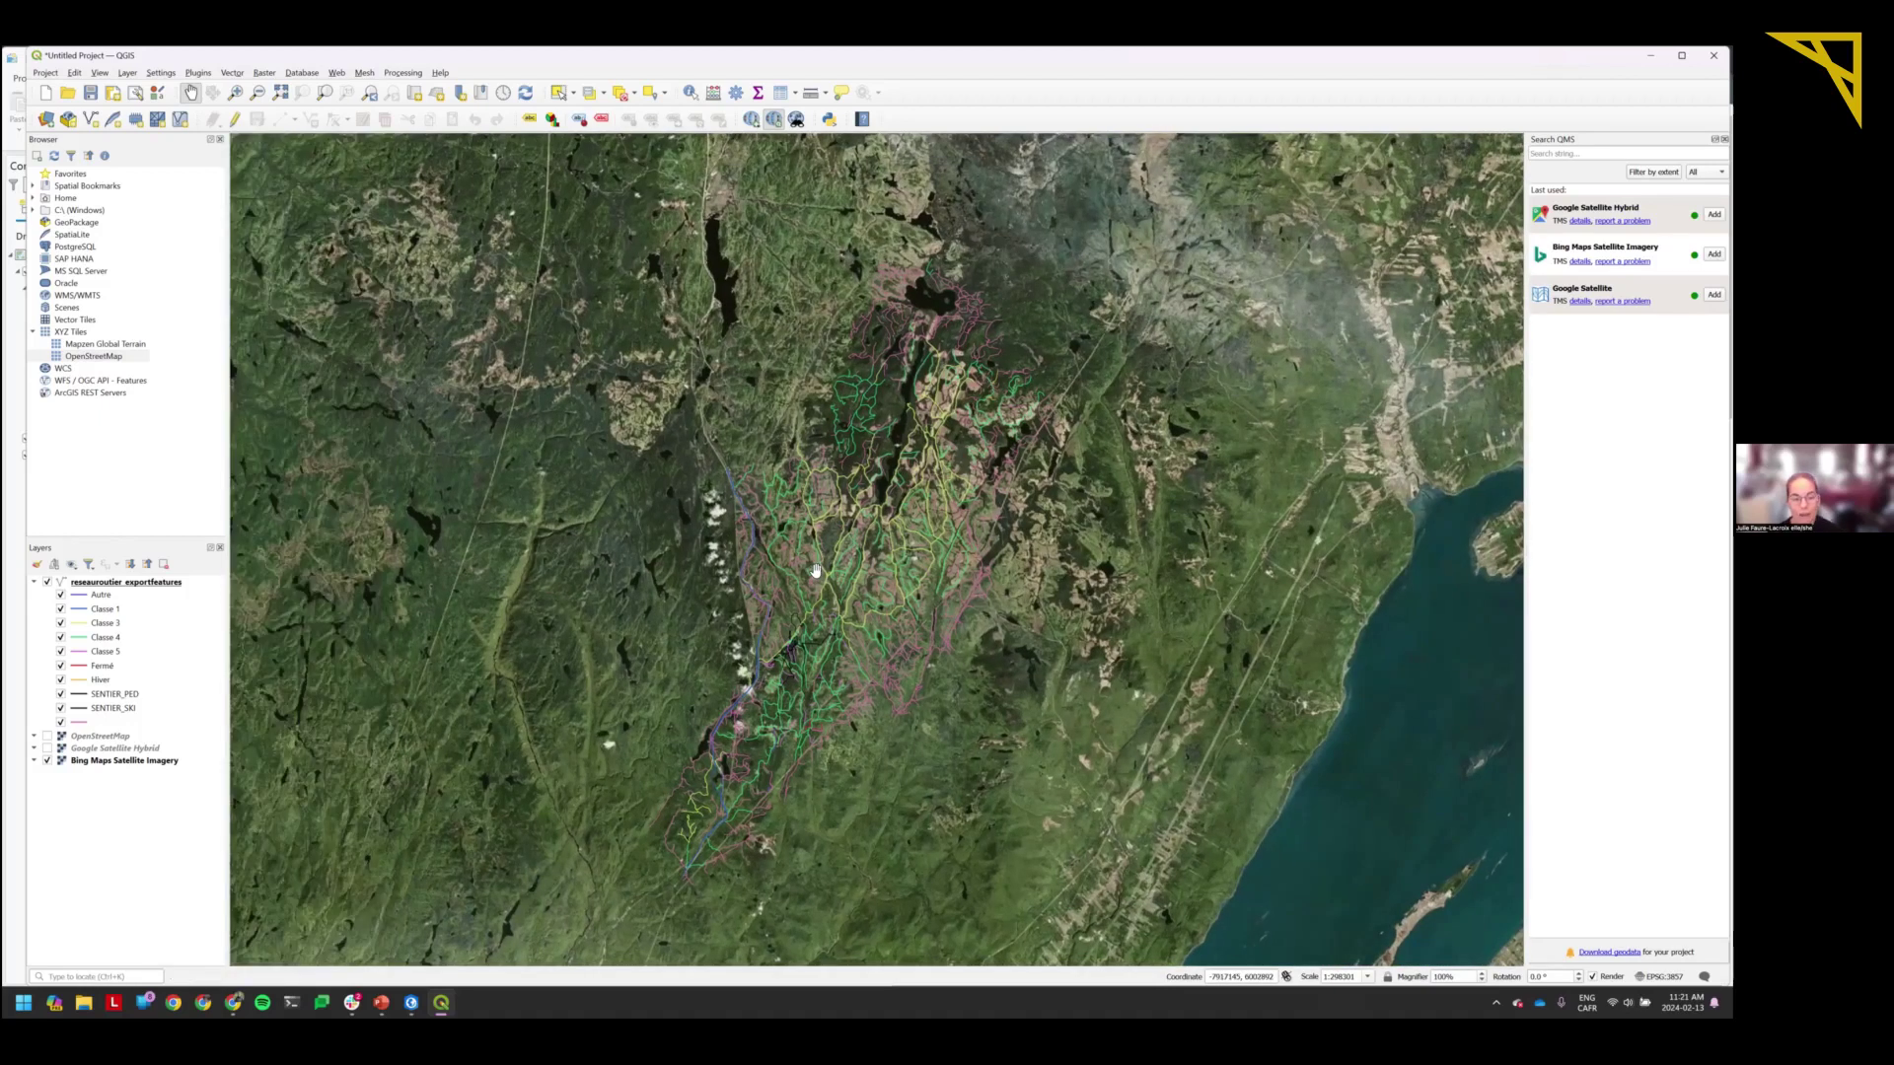
{"action": "scroll", "coordinate": [815, 571], "scroll_direction": "down", "scroll_amount": 1}
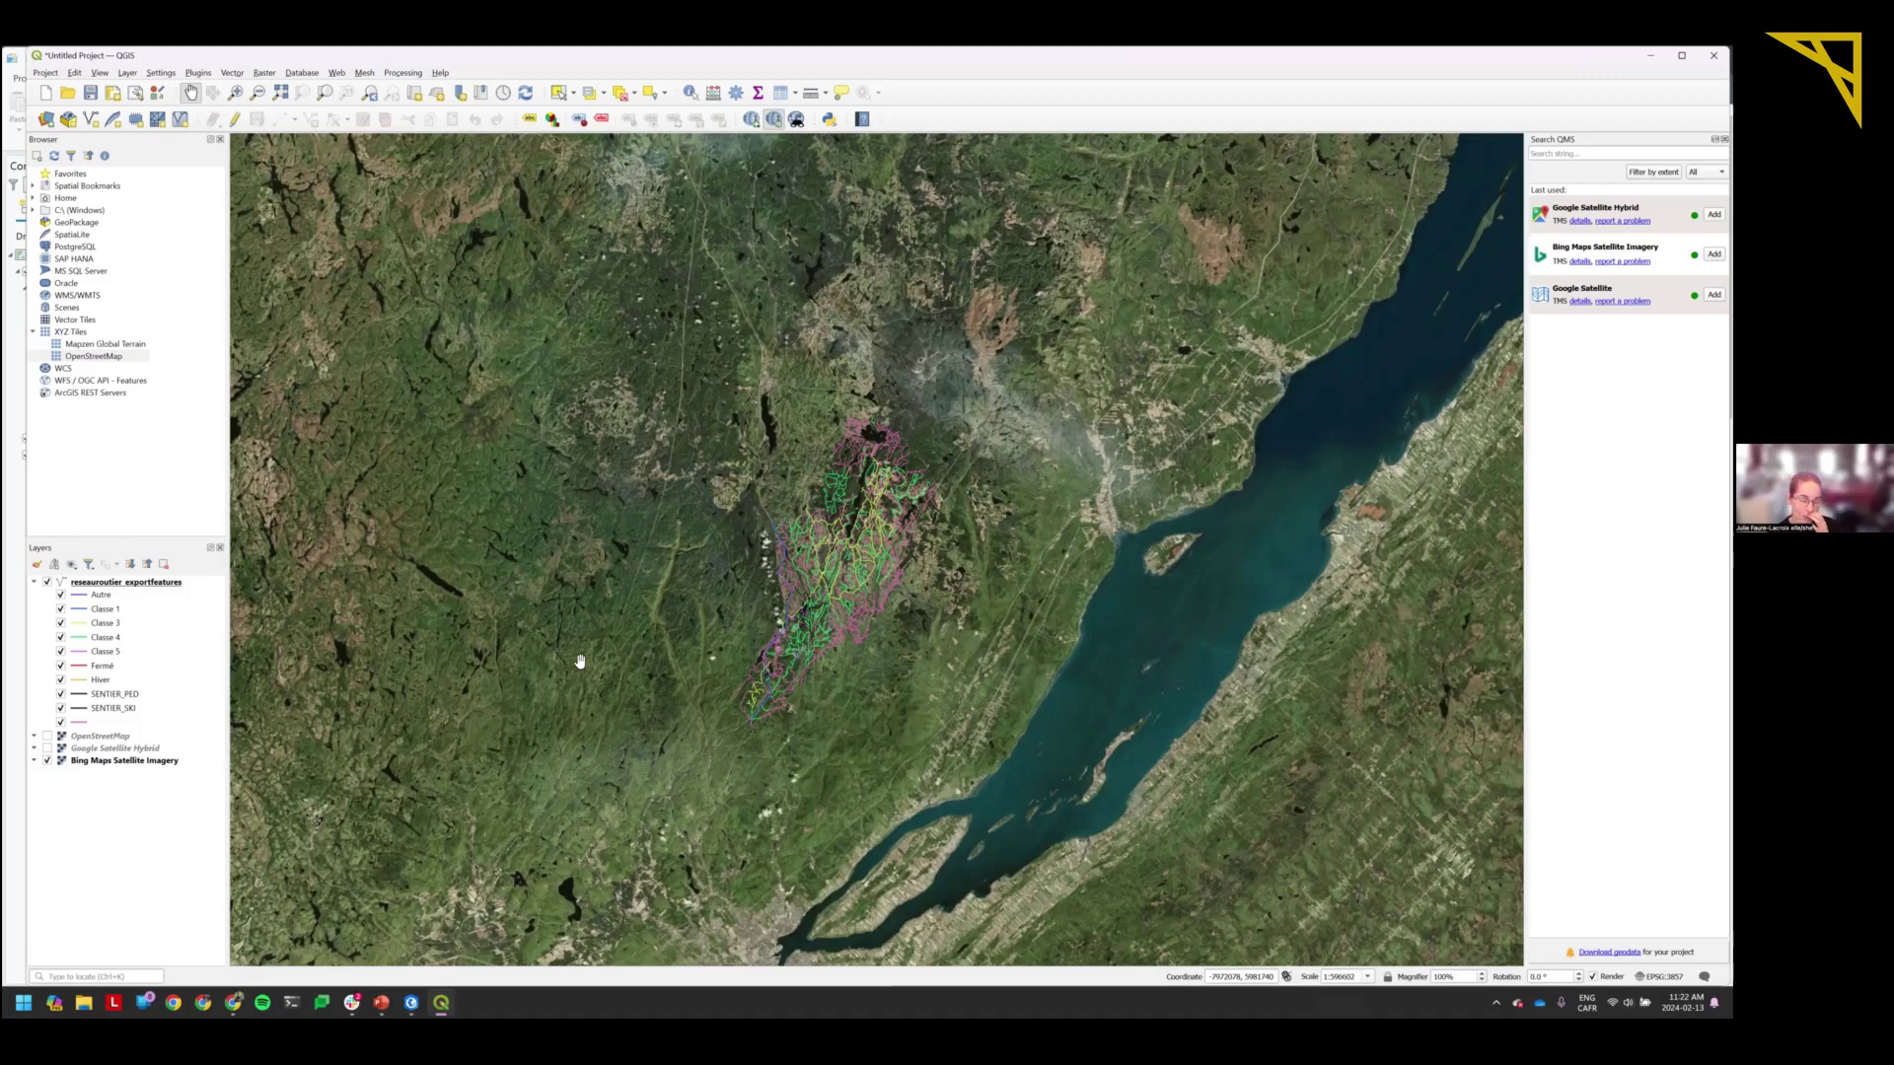
{"action": "left_click_drag", "start_coordinate": [933, 592], "coordinate": [881, 515]}
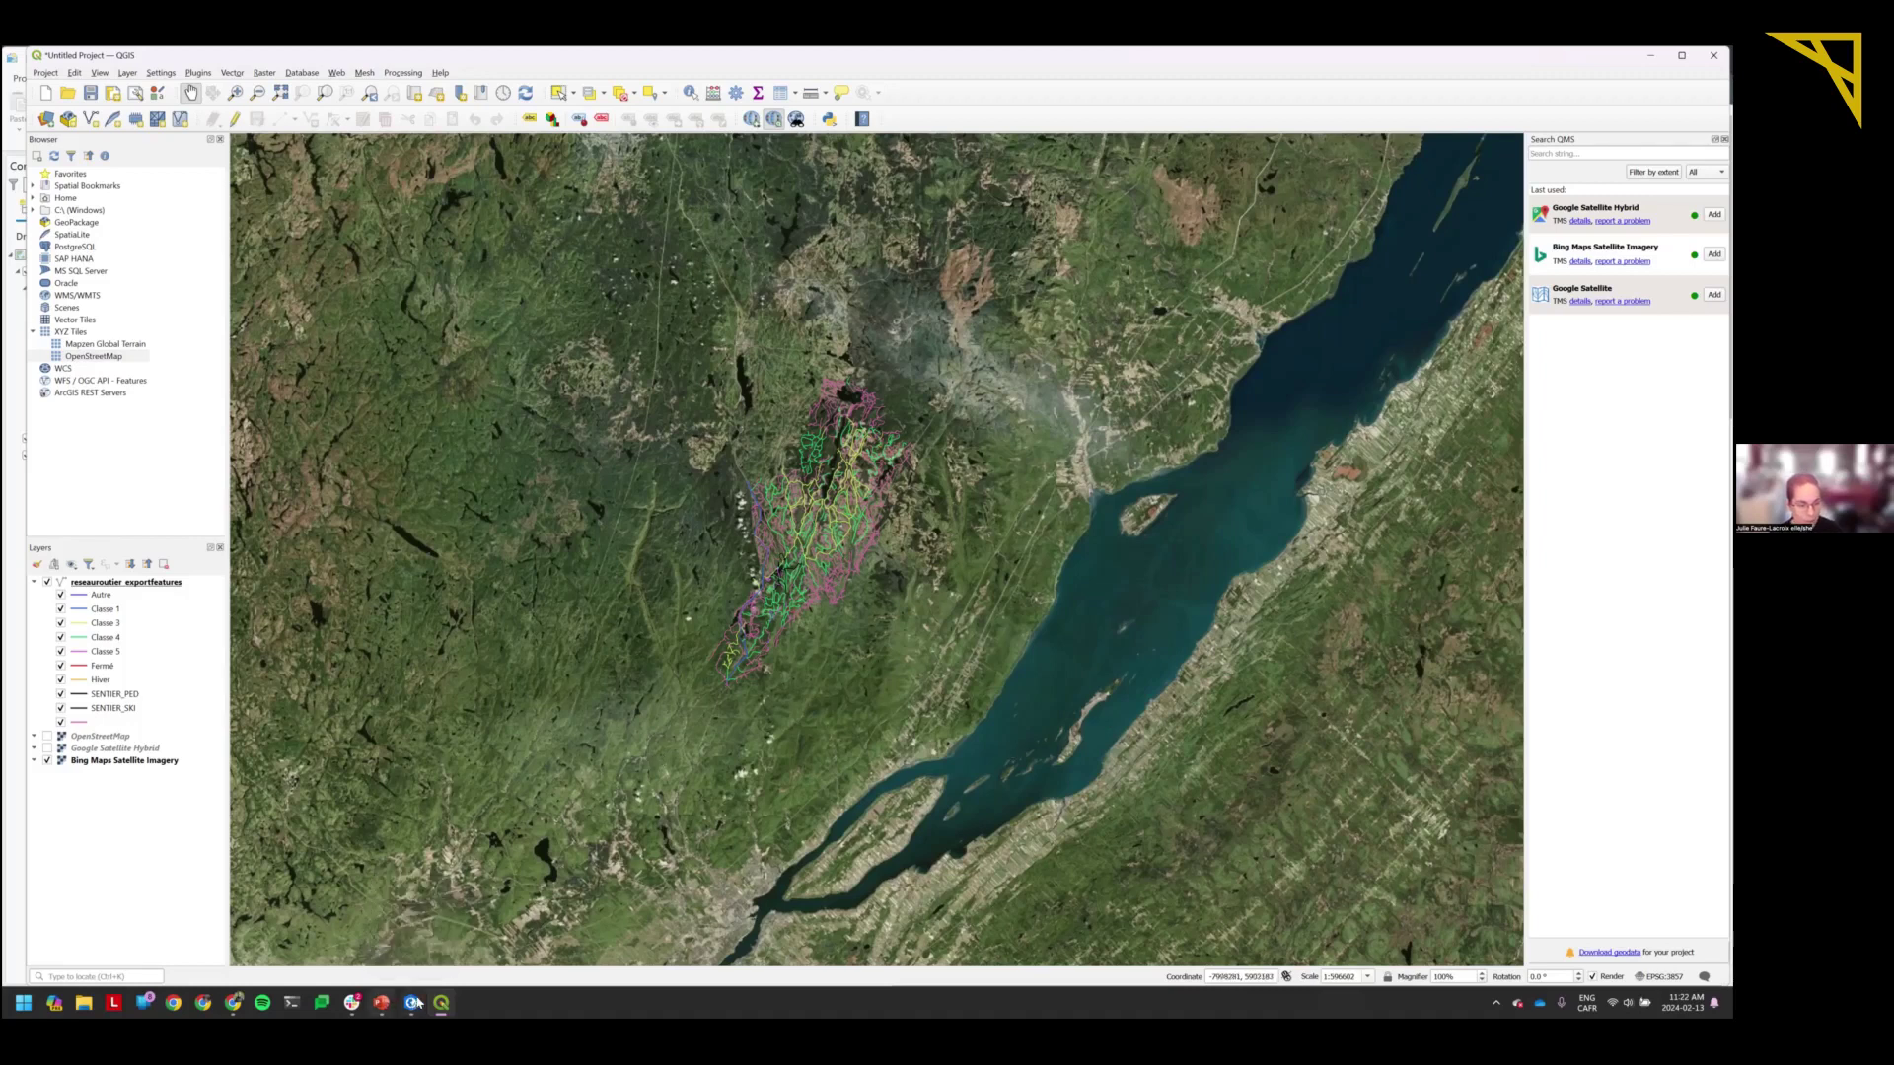
Switch to the web browser and look through the Geospatial Historian Lessons page down to the ArcGIS lesson links.
{"action": "left_click", "coordinate": [237, 1004]}
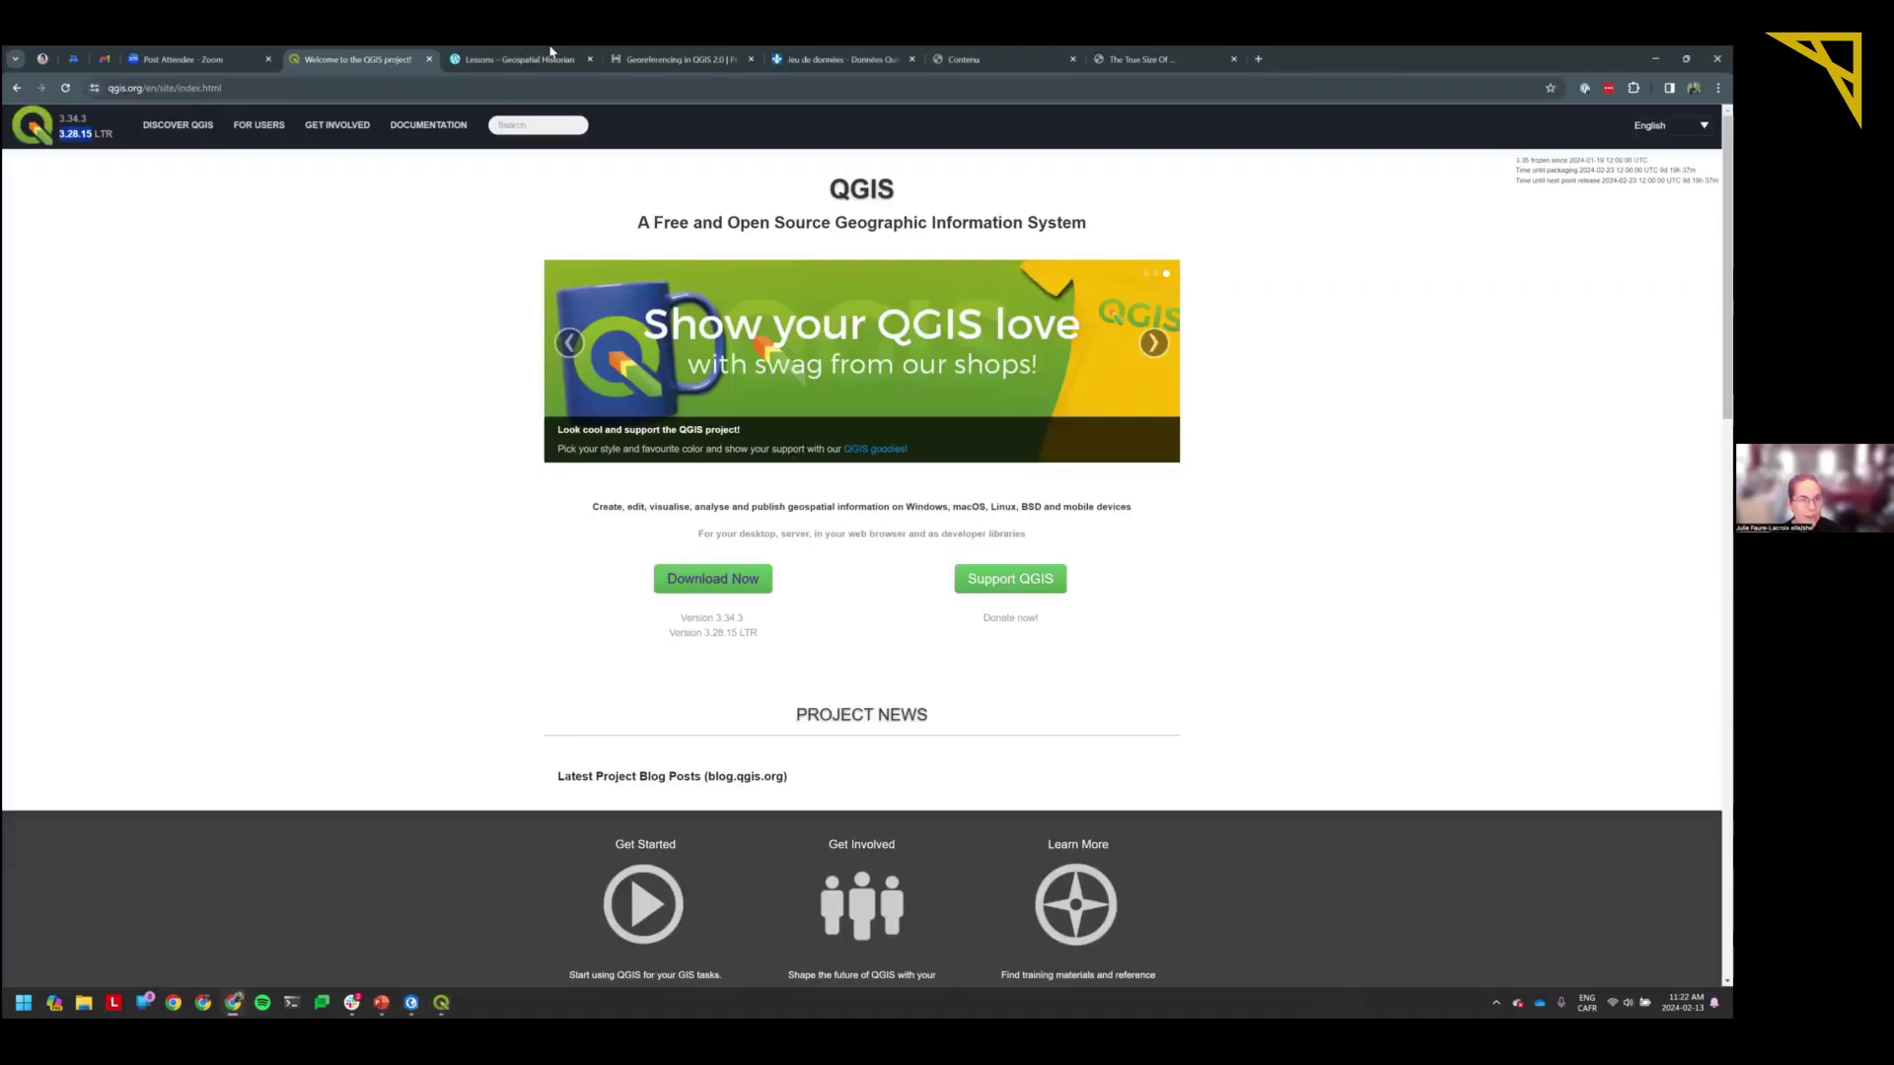
{"action": "left_click", "coordinate": [664, 63]}
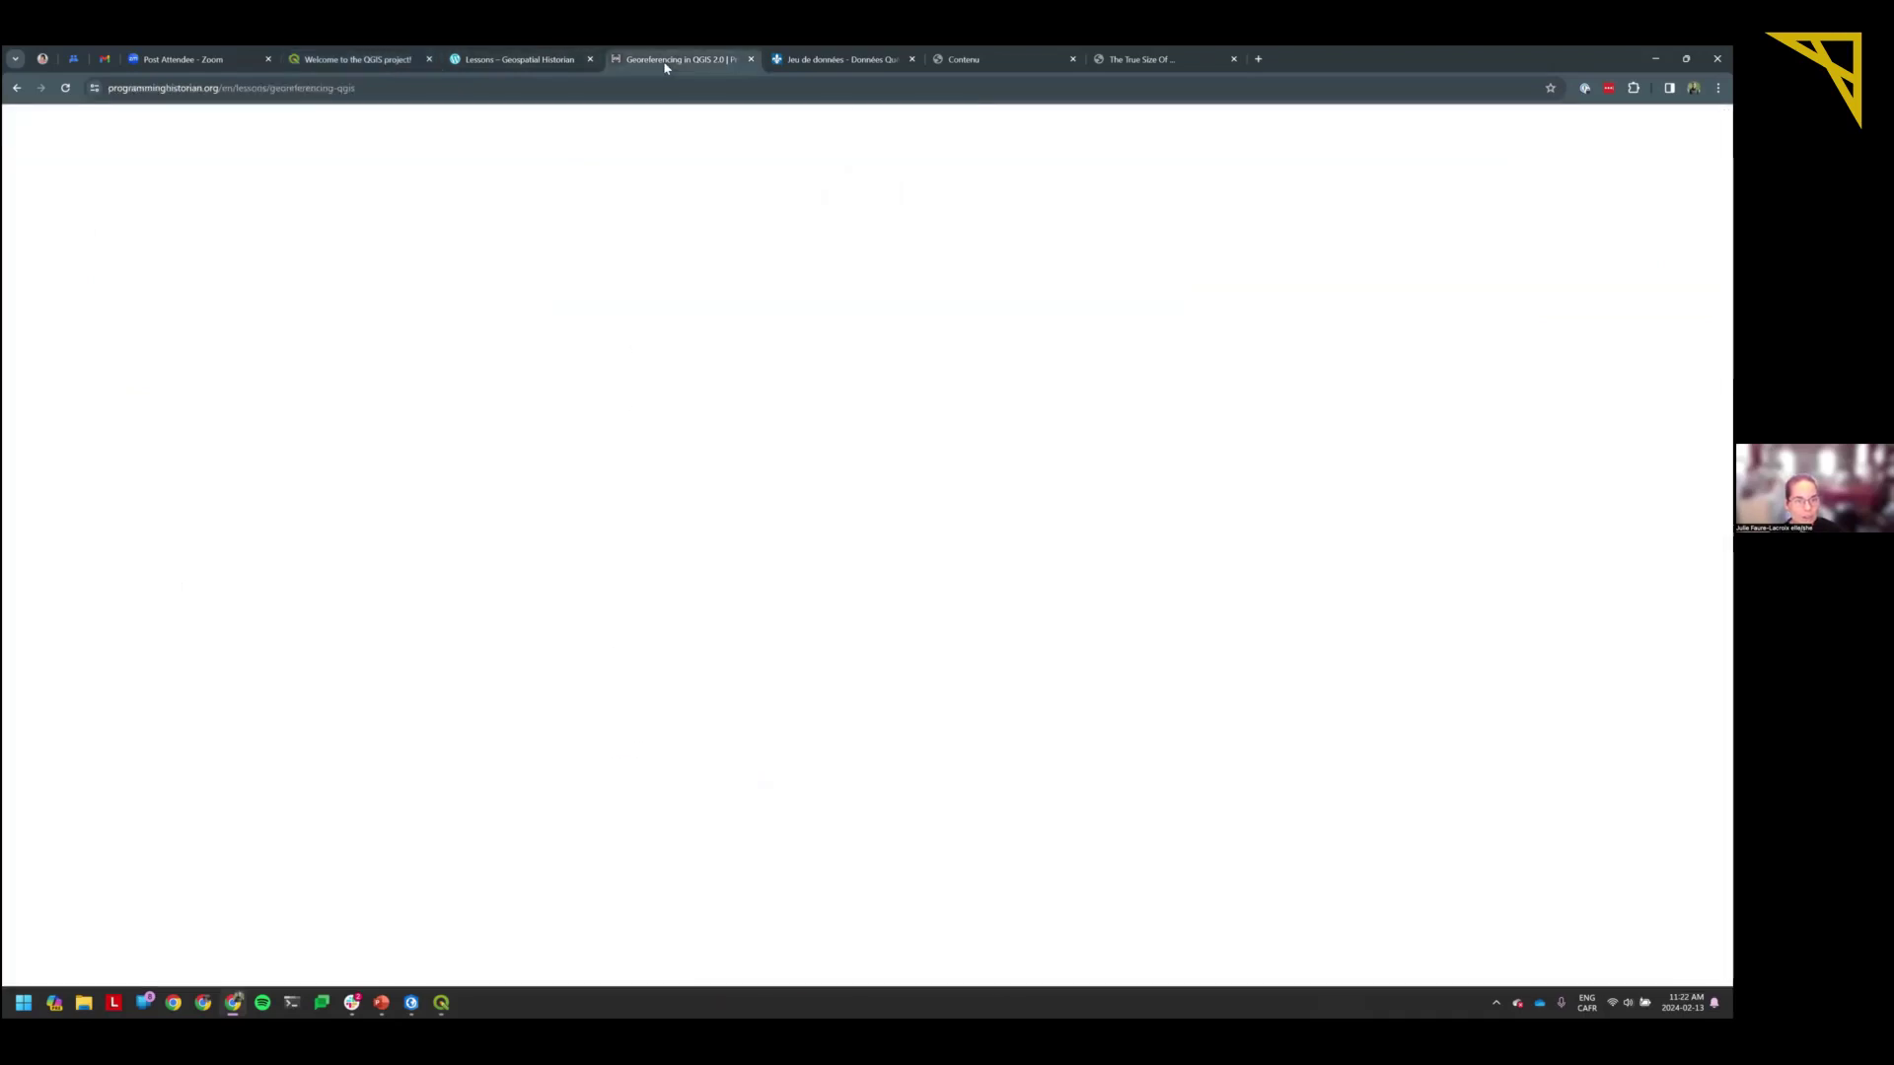
{"action": "left_click", "coordinate": [552, 63]}
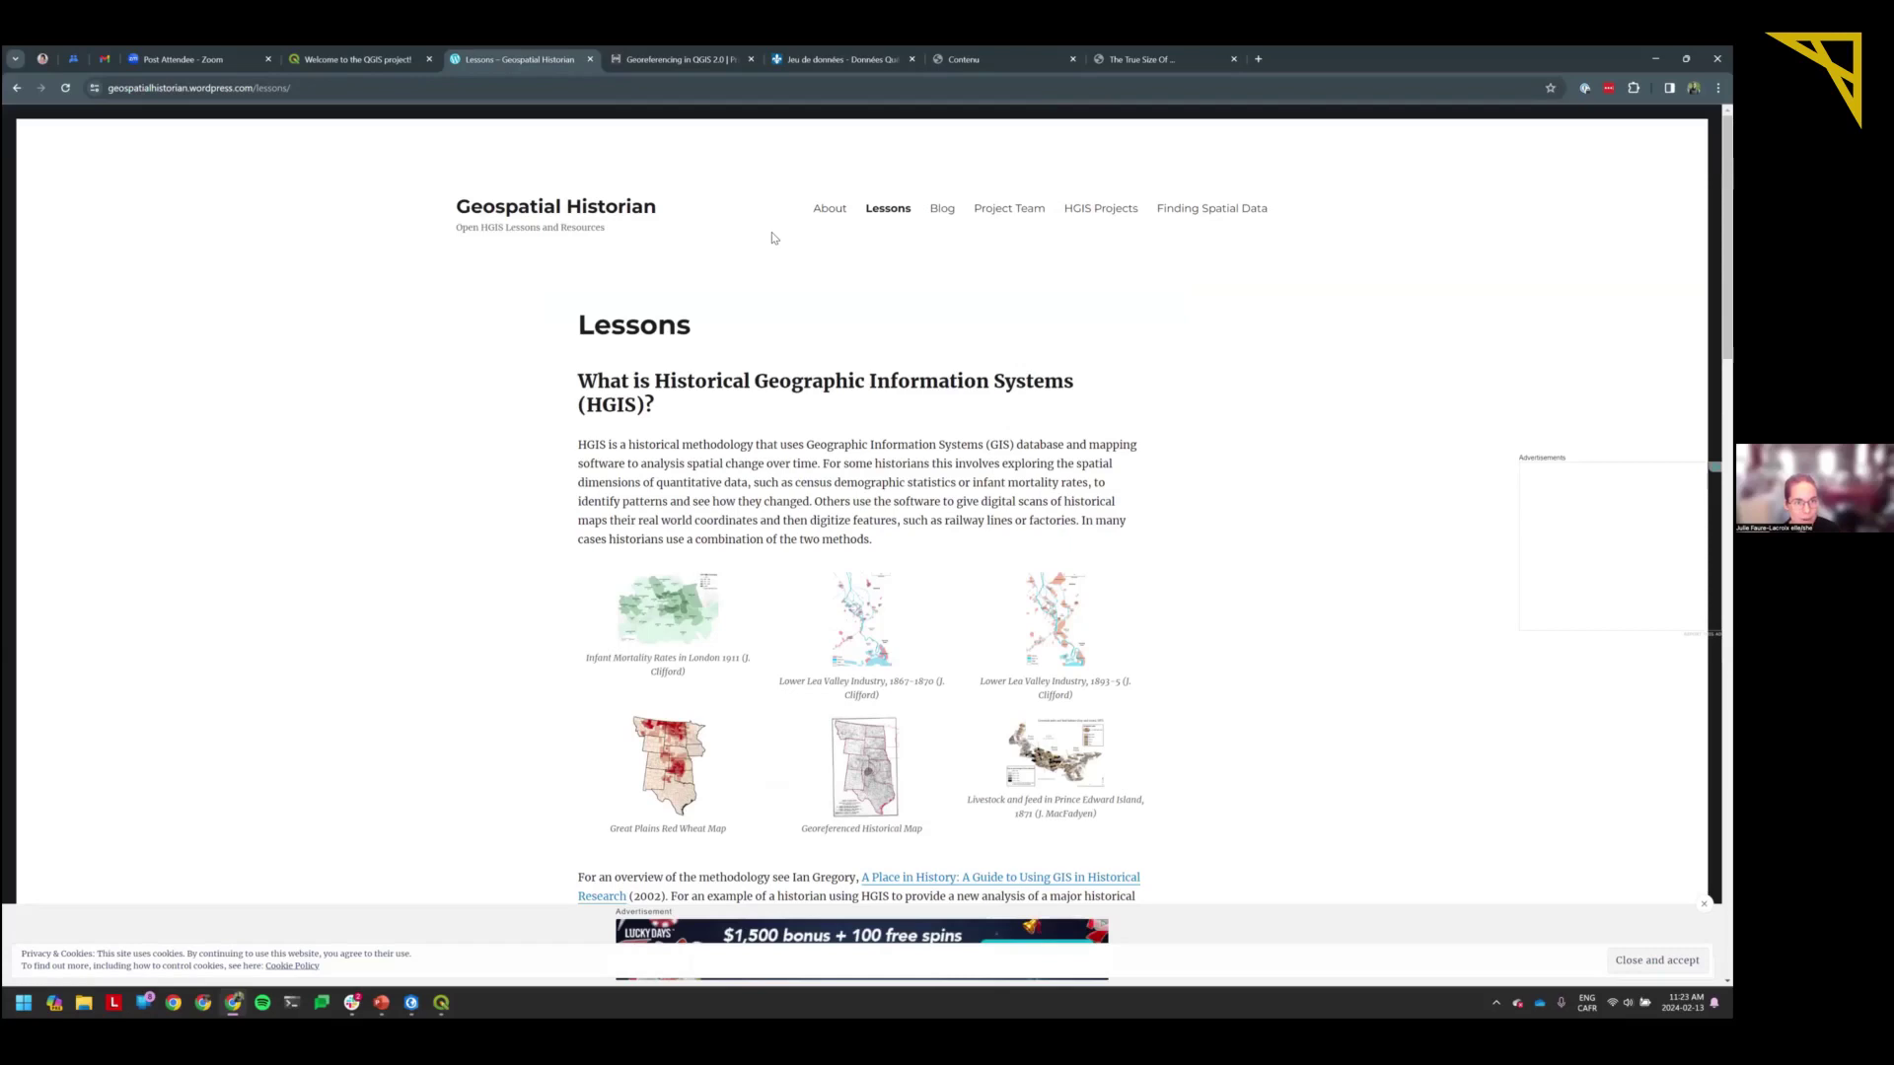
{"action": "scroll", "coordinate": [774, 238], "scroll_direction": "down", "scroll_amount": 15}
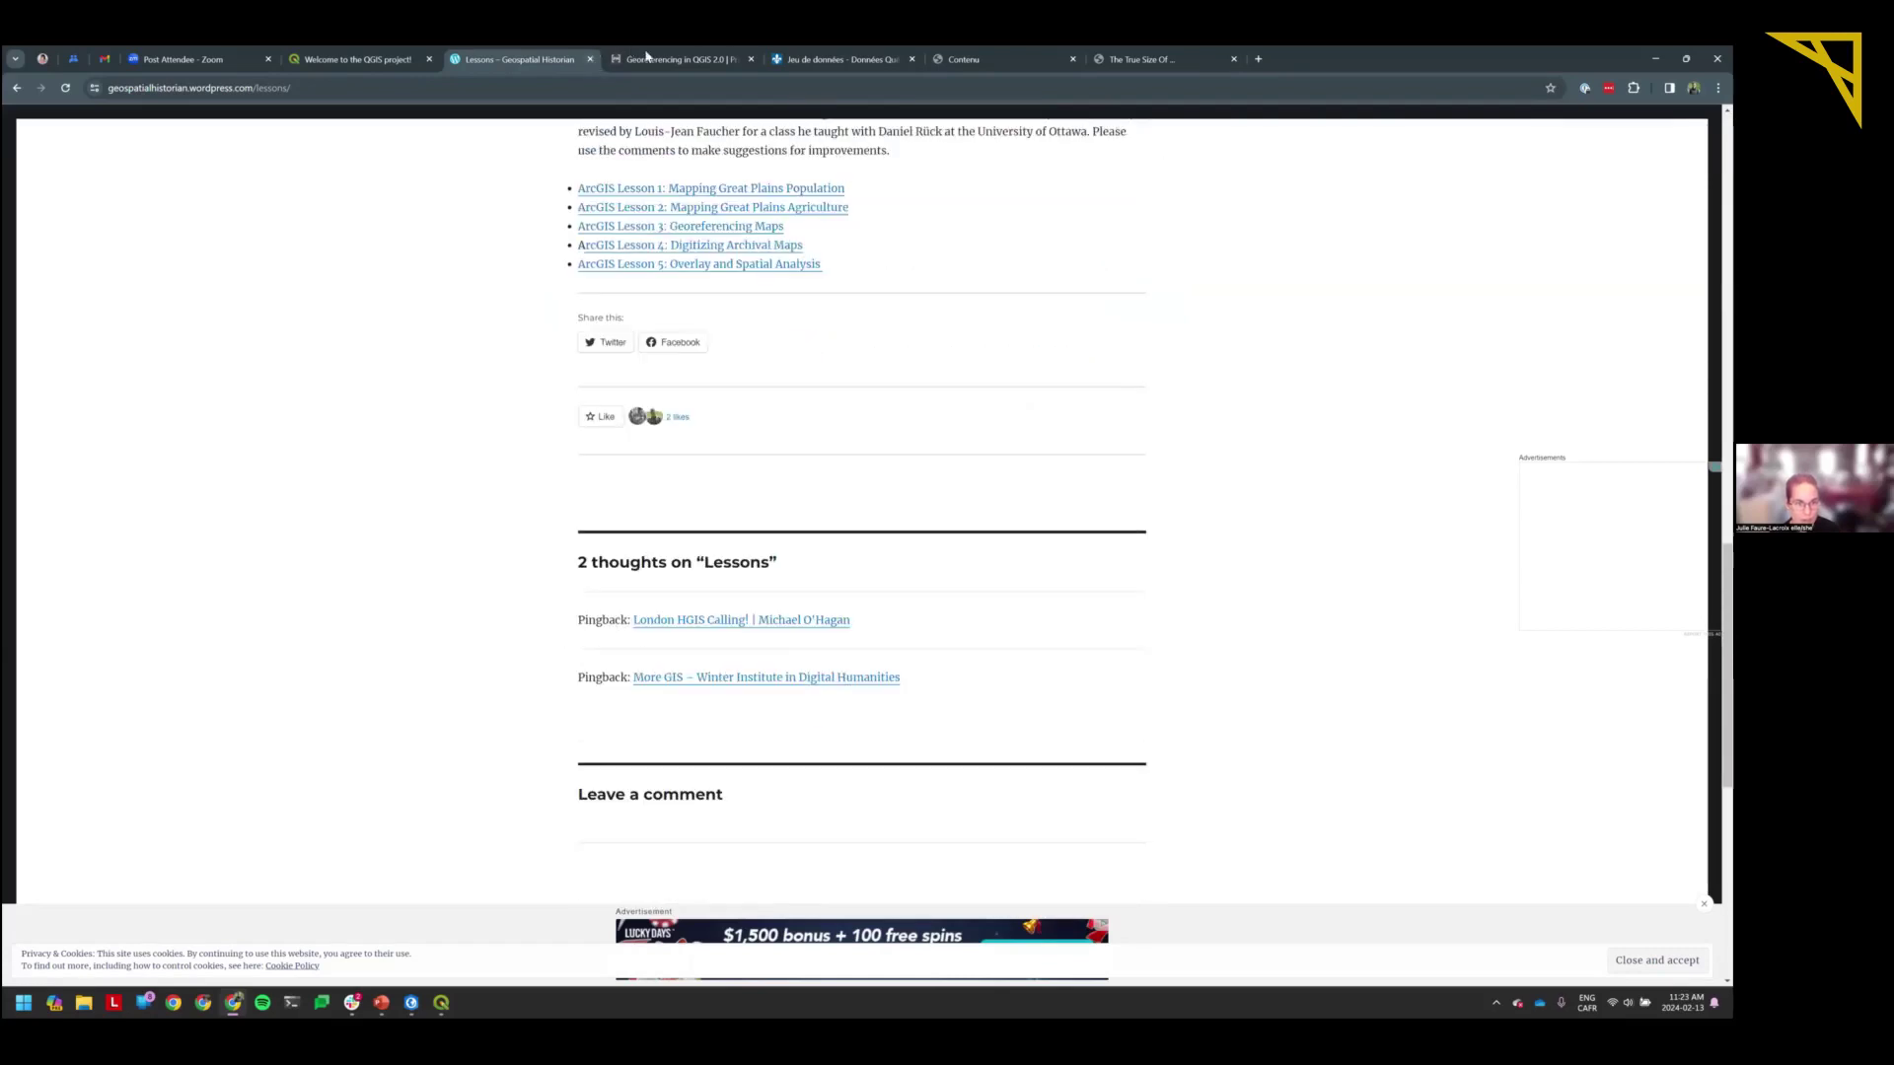
Read through the Programming Historian lesson Georeferencing in QGIS 2.0, from its contents to the section on opening the necessary GIS layers.
{"action": "left_click", "coordinate": [646, 59]}
{"action": "scroll", "coordinate": [685, 209], "scroll_direction": "up", "scroll_amount": 15}
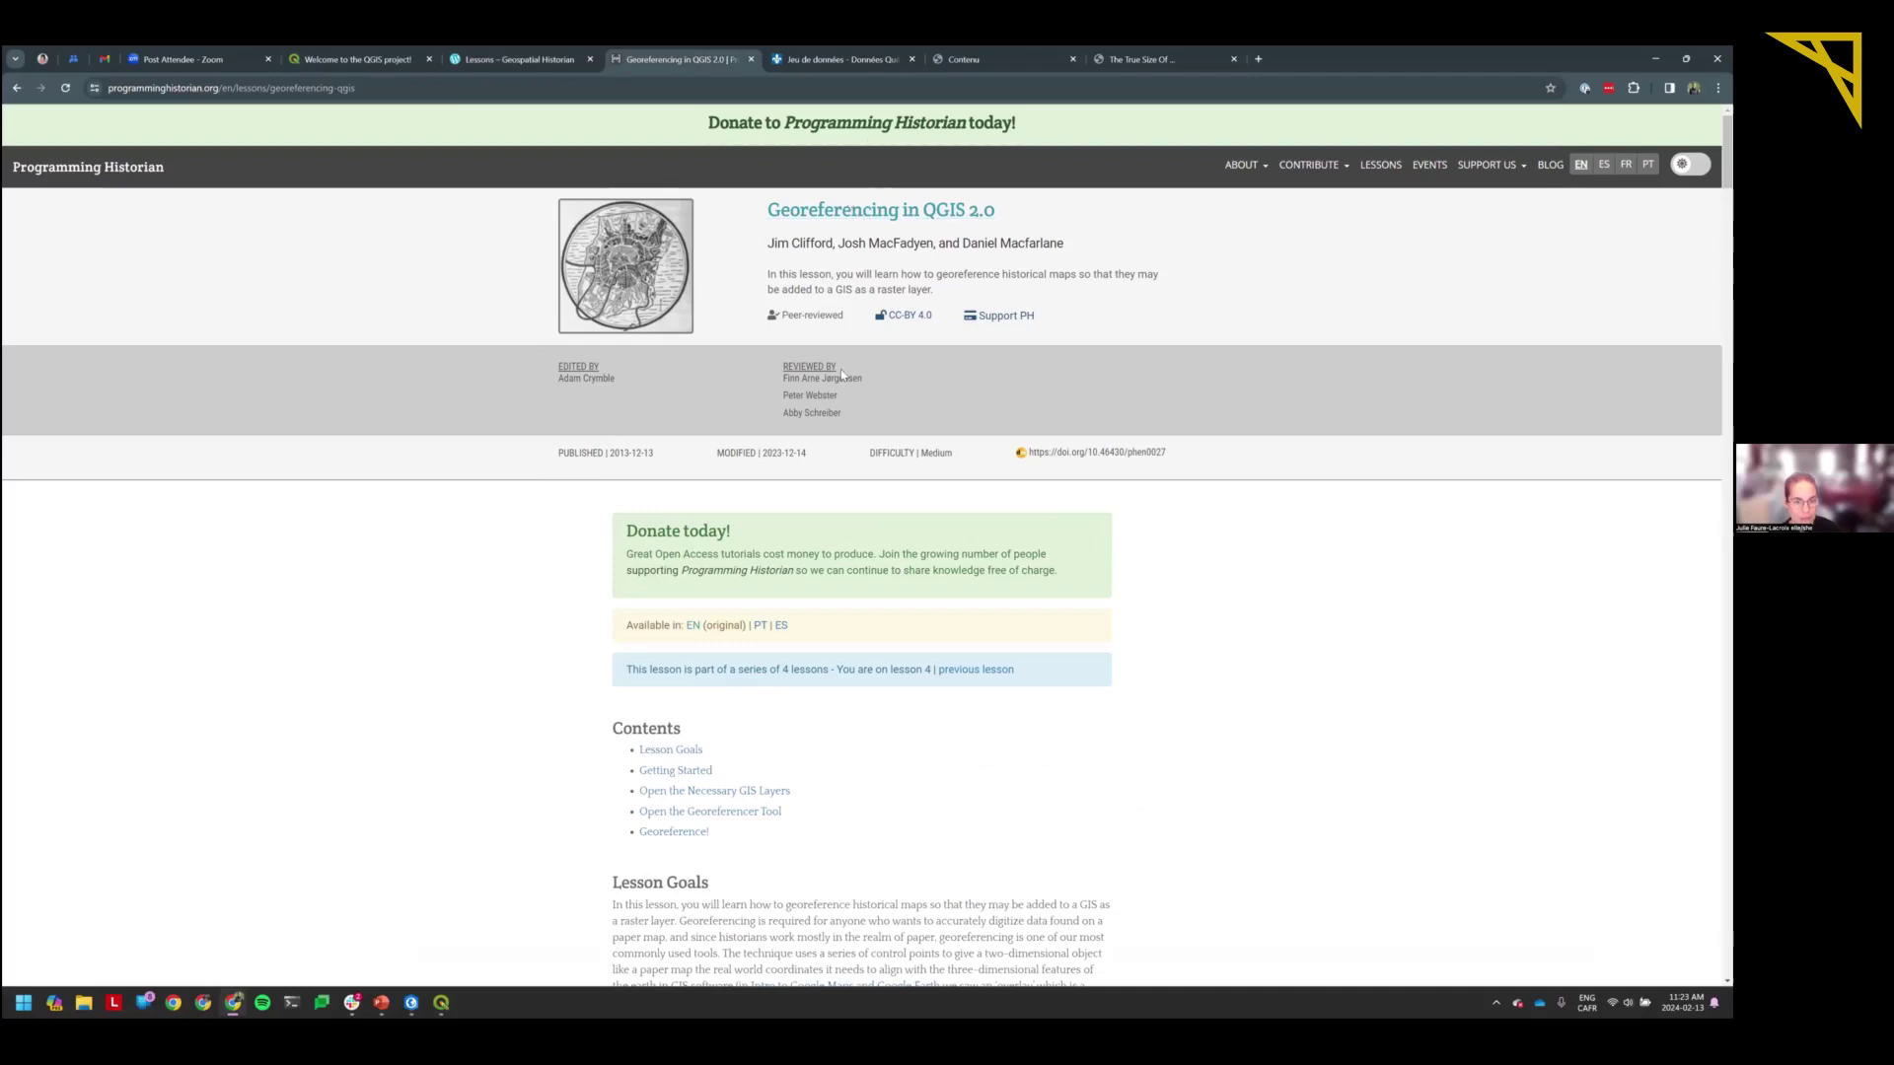
{"action": "scroll", "coordinate": [836, 372], "scroll_direction": "down", "scroll_amount": 1}
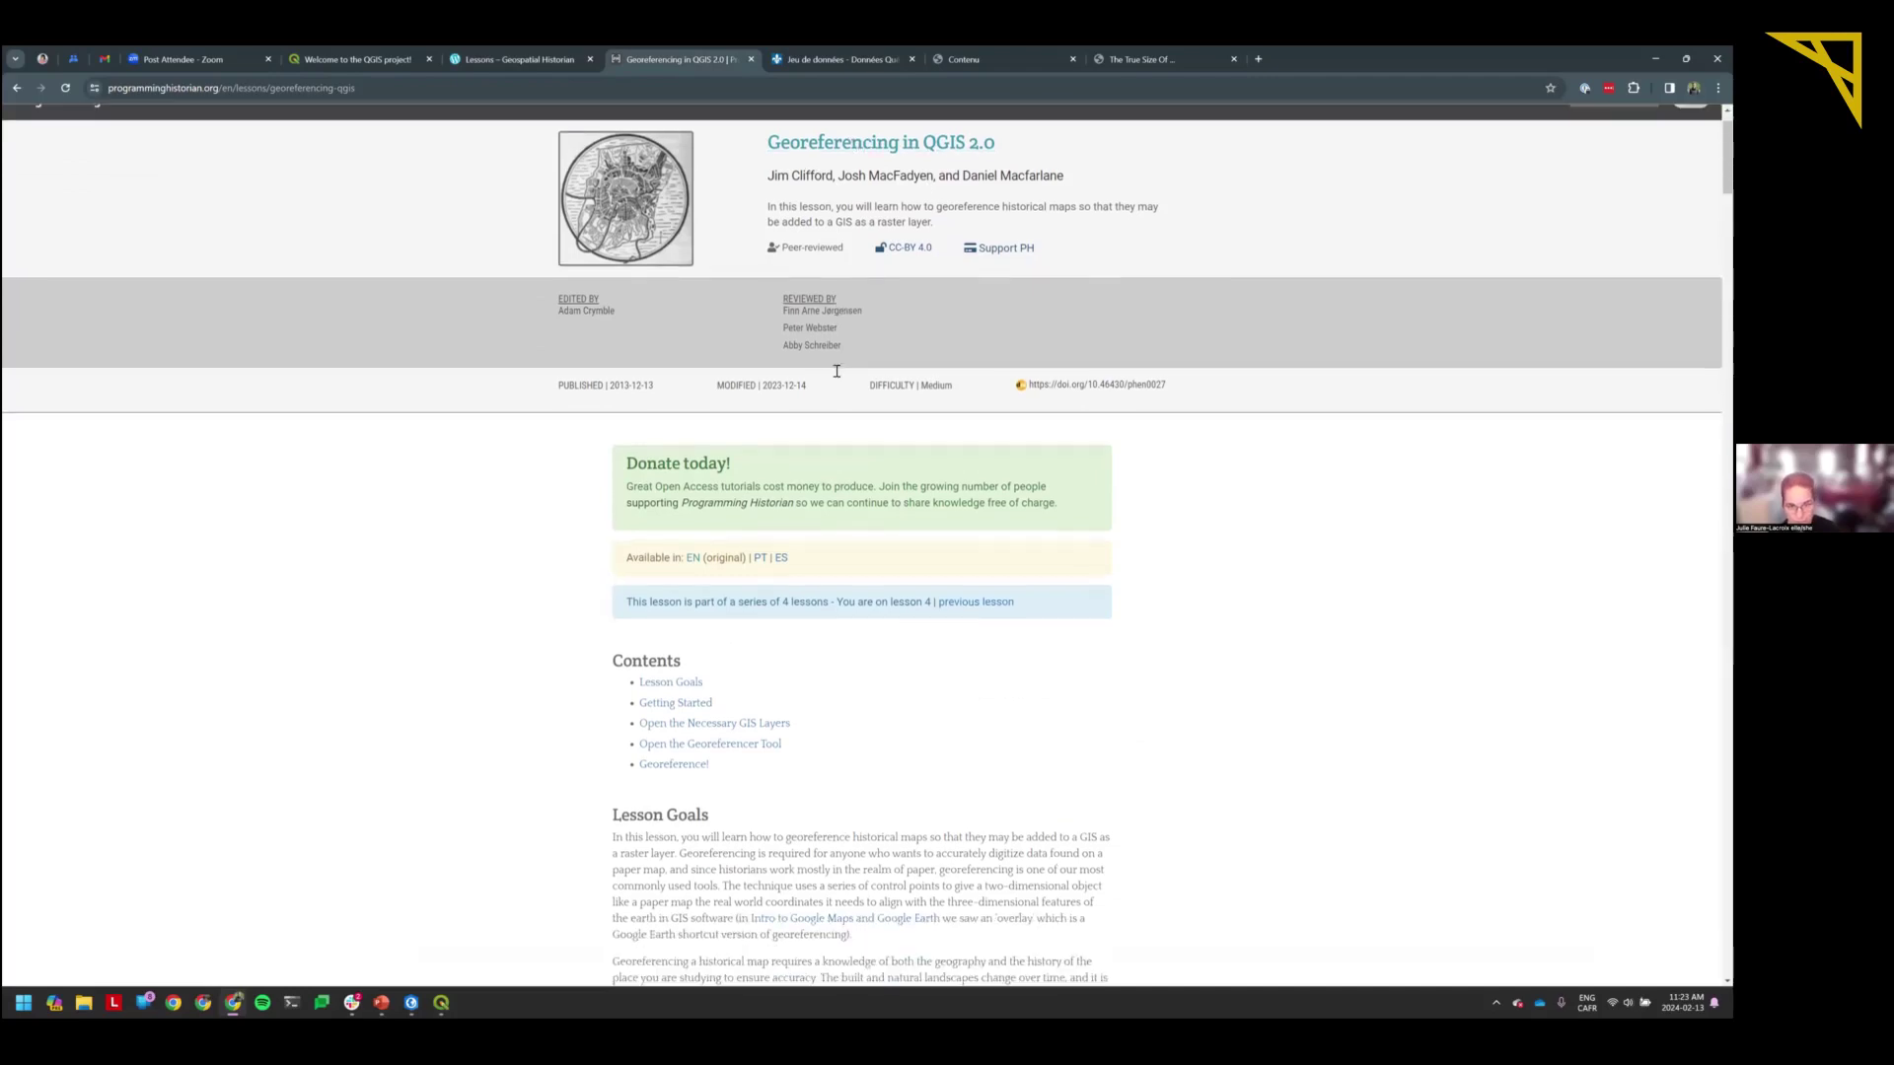
{"action": "scroll", "coordinate": [837, 372], "scroll_direction": "down", "scroll_amount": 3}
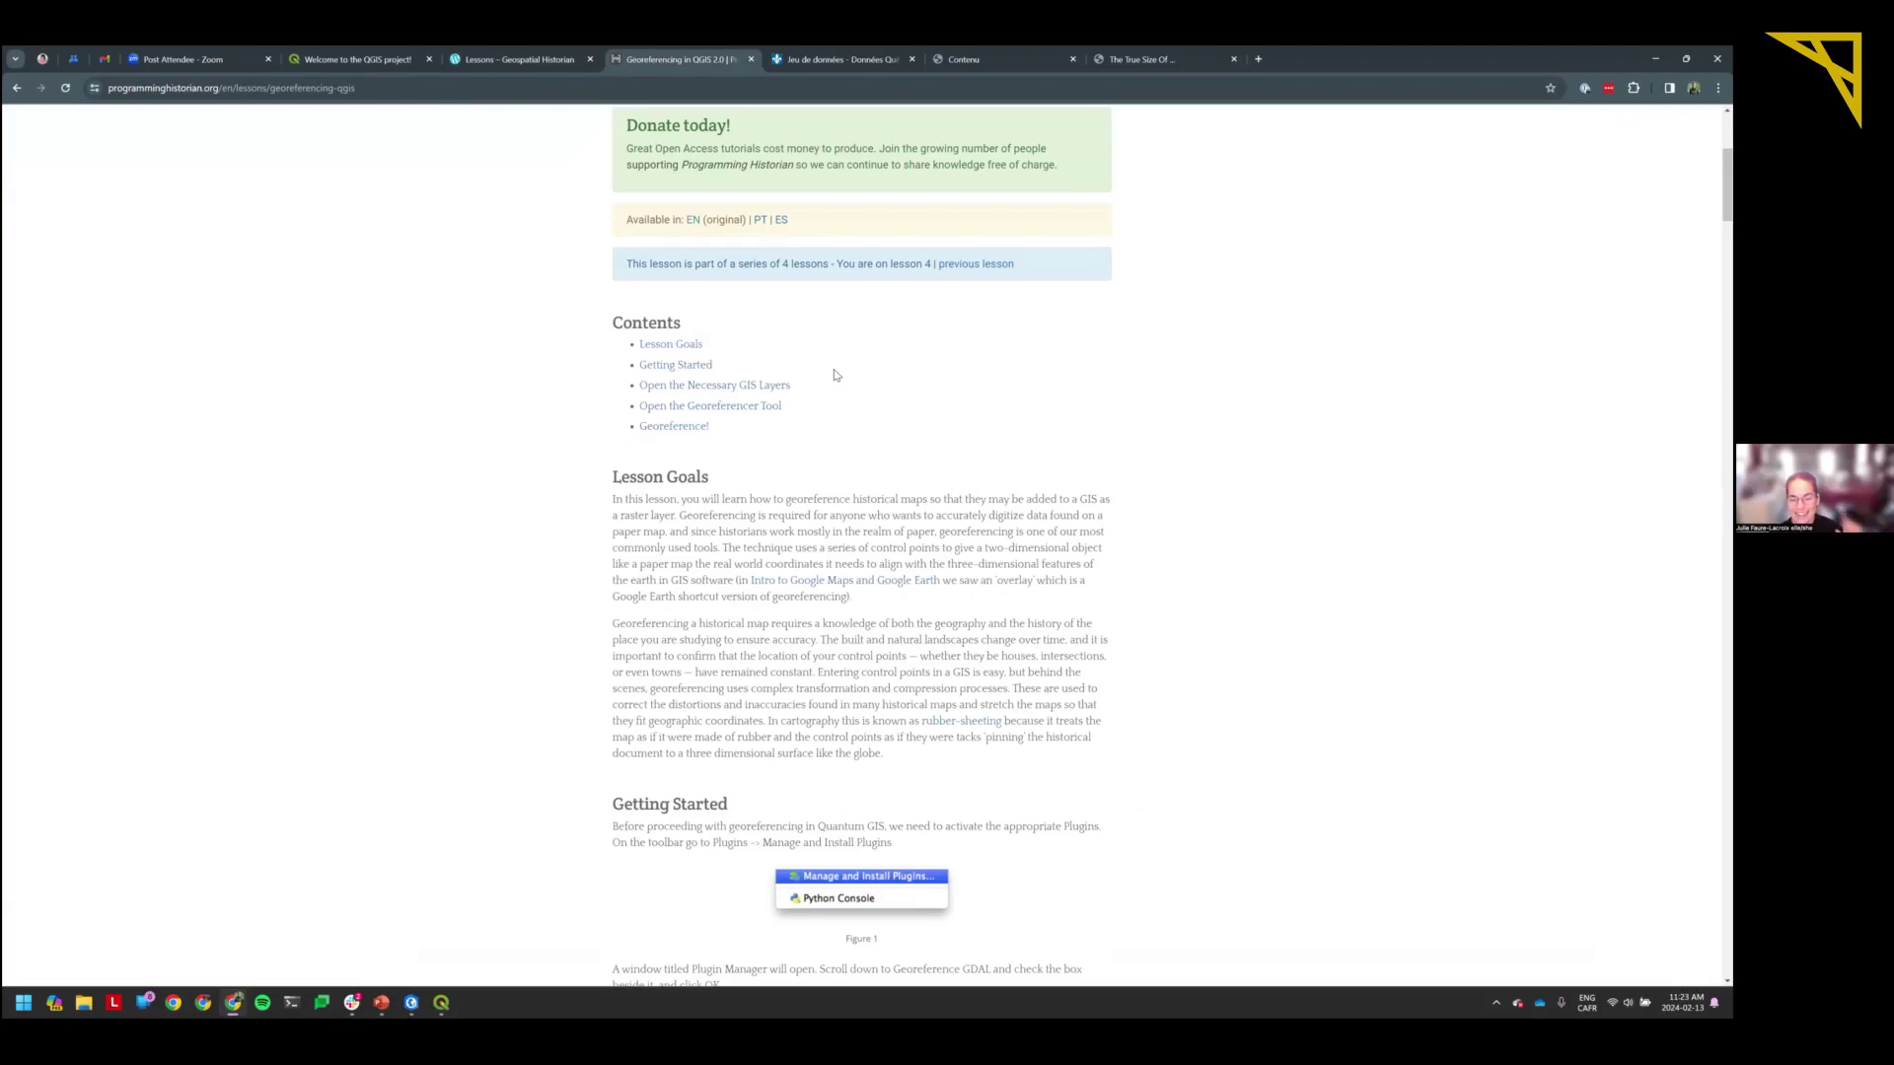
{"action": "scroll", "coordinate": [837, 376], "scroll_direction": "down", "scroll_amount": 1}
{"action": "scroll", "coordinate": [836, 376], "scroll_direction": "down", "scroll_amount": 3}
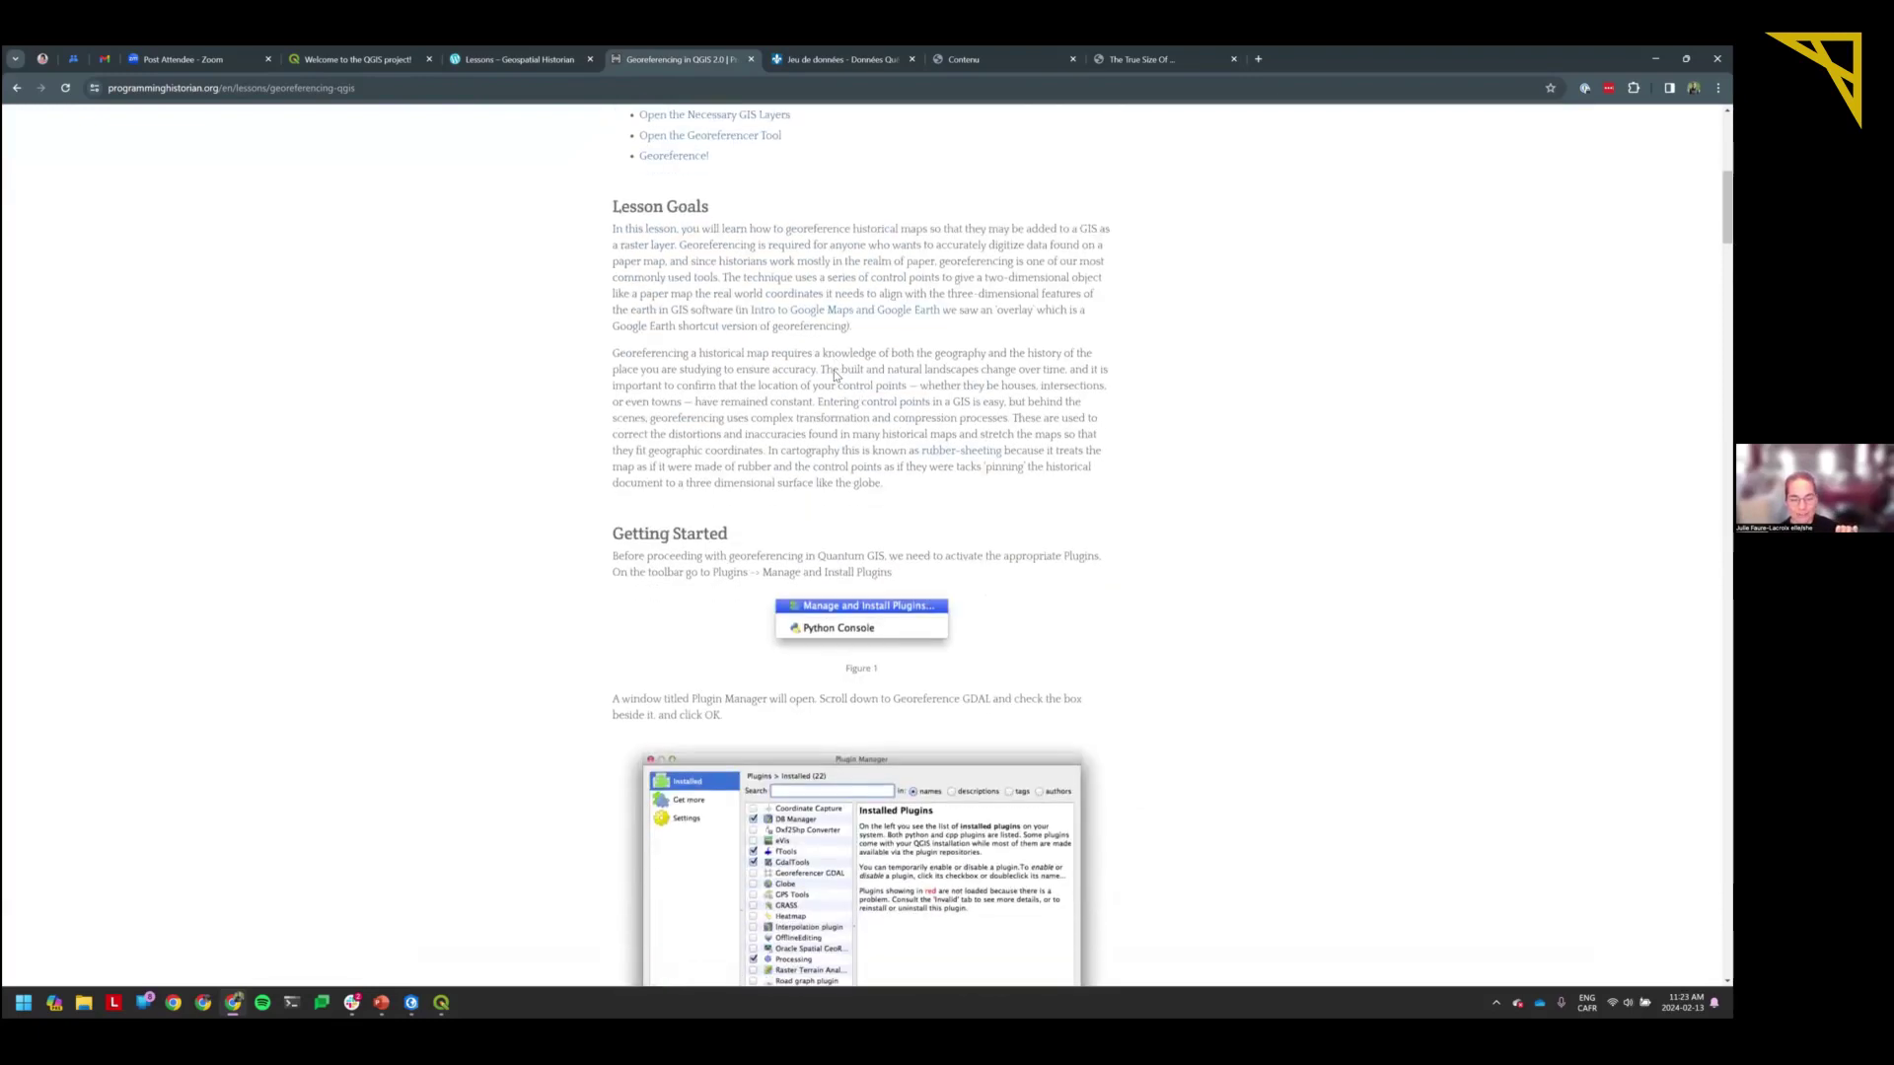
{"action": "scroll", "coordinate": [836, 376], "scroll_direction": "down", "scroll_amount": 4}
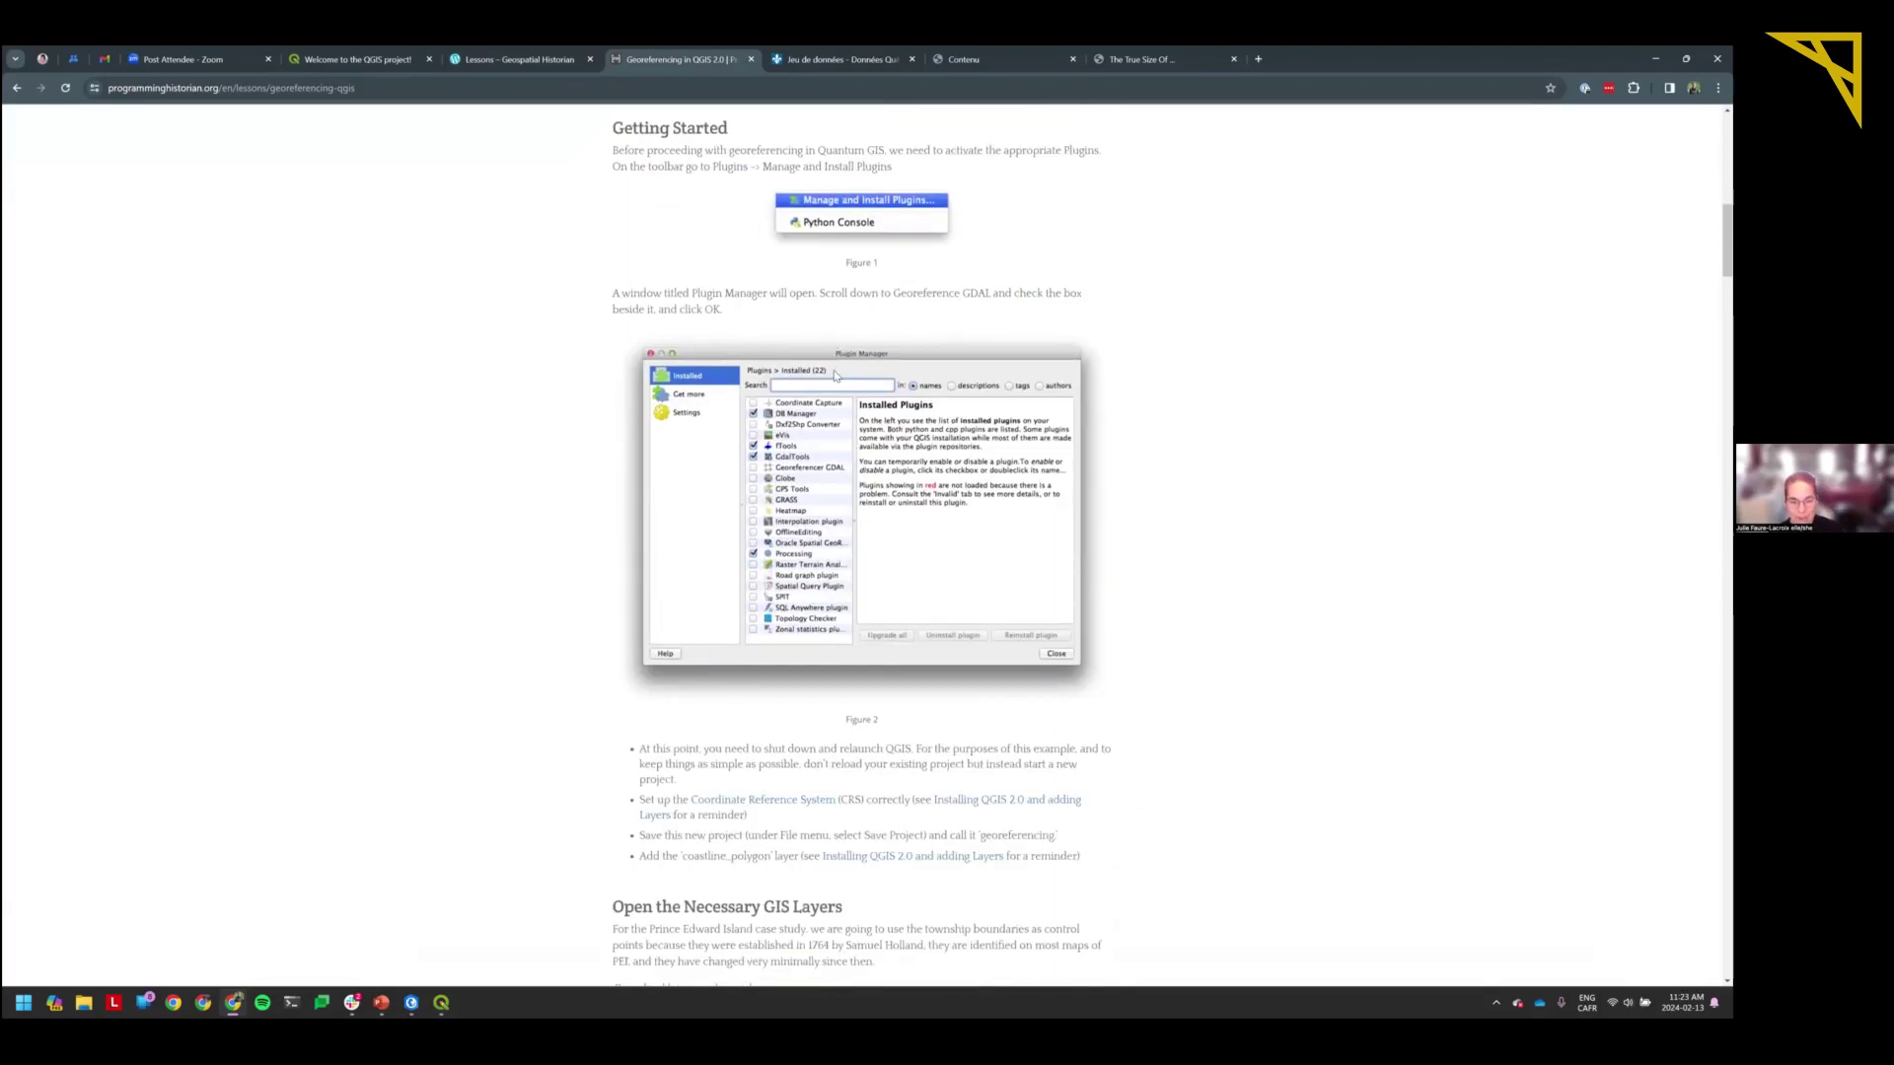
{"action": "scroll", "coordinate": [835, 375], "scroll_direction": "down", "scroll_amount": 4}
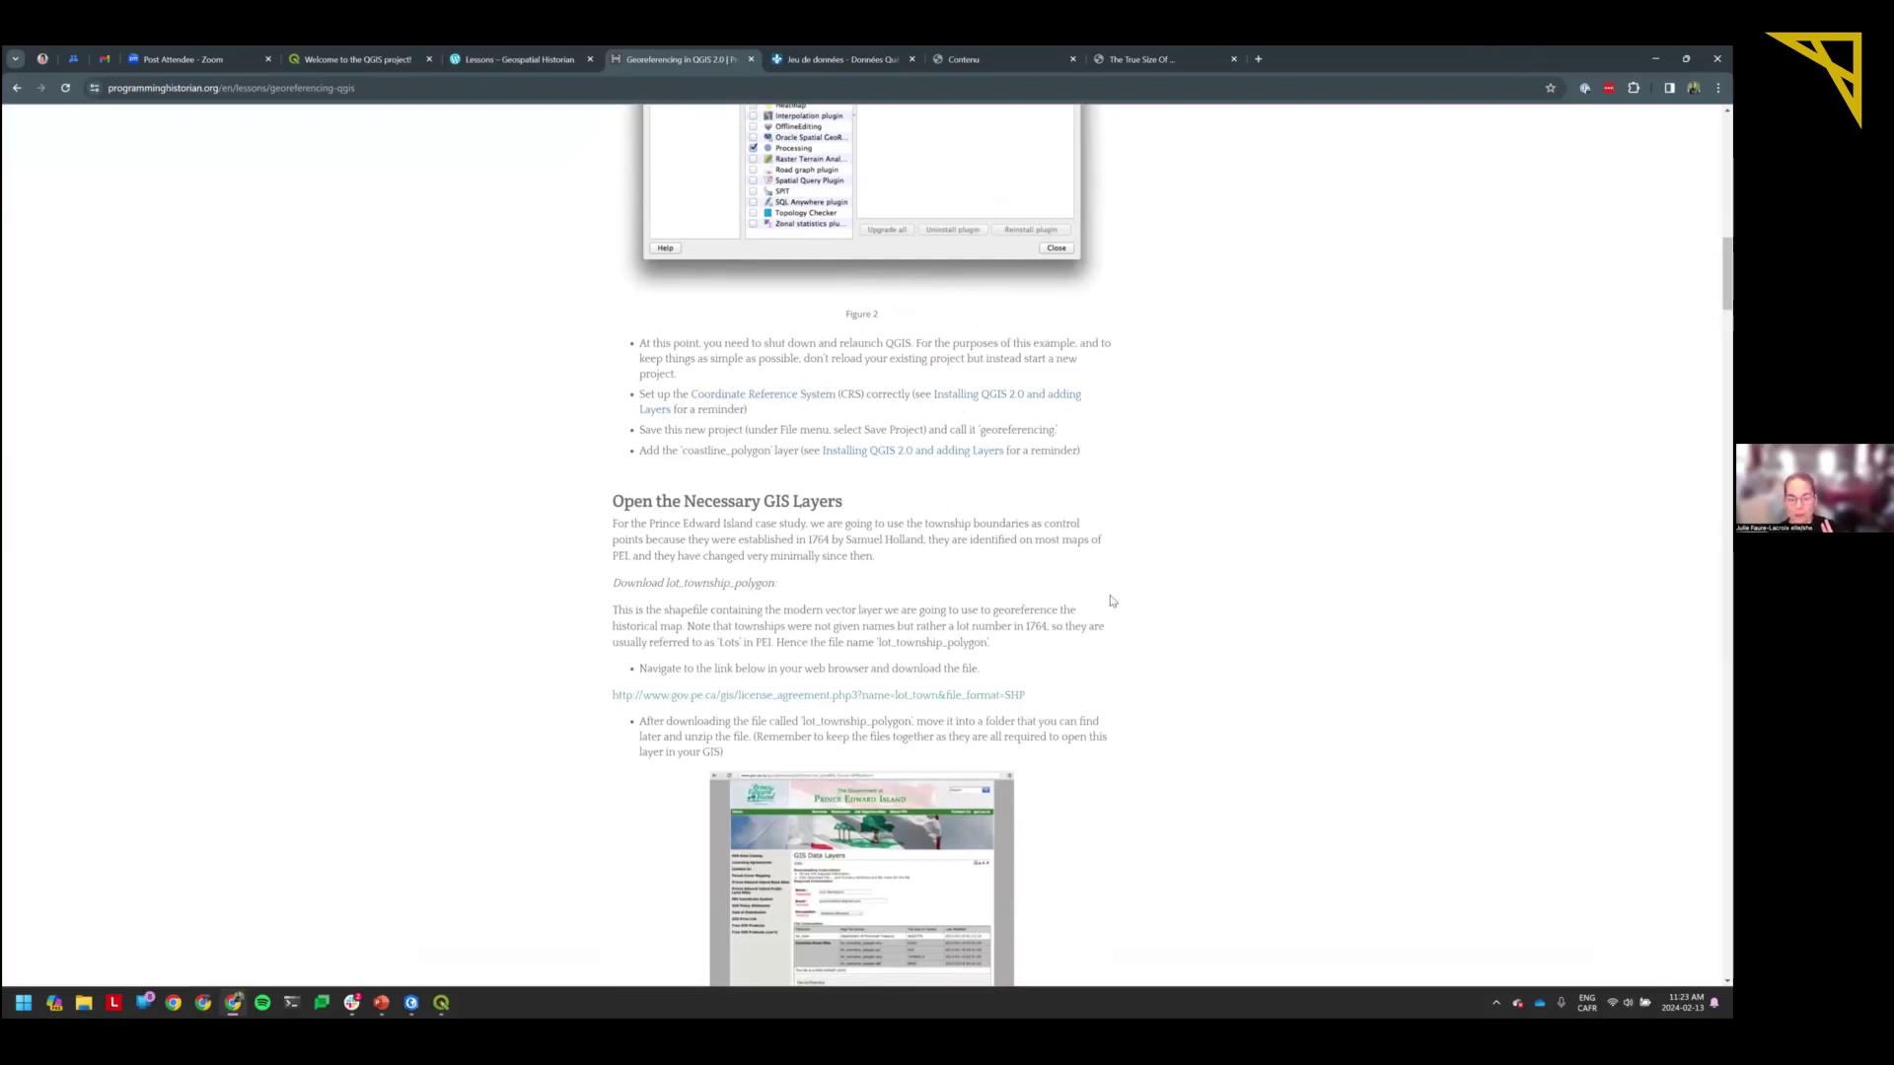
{"action": "scroll", "coordinate": [1110, 598], "scroll_direction": "down", "scroll_amount": 4}
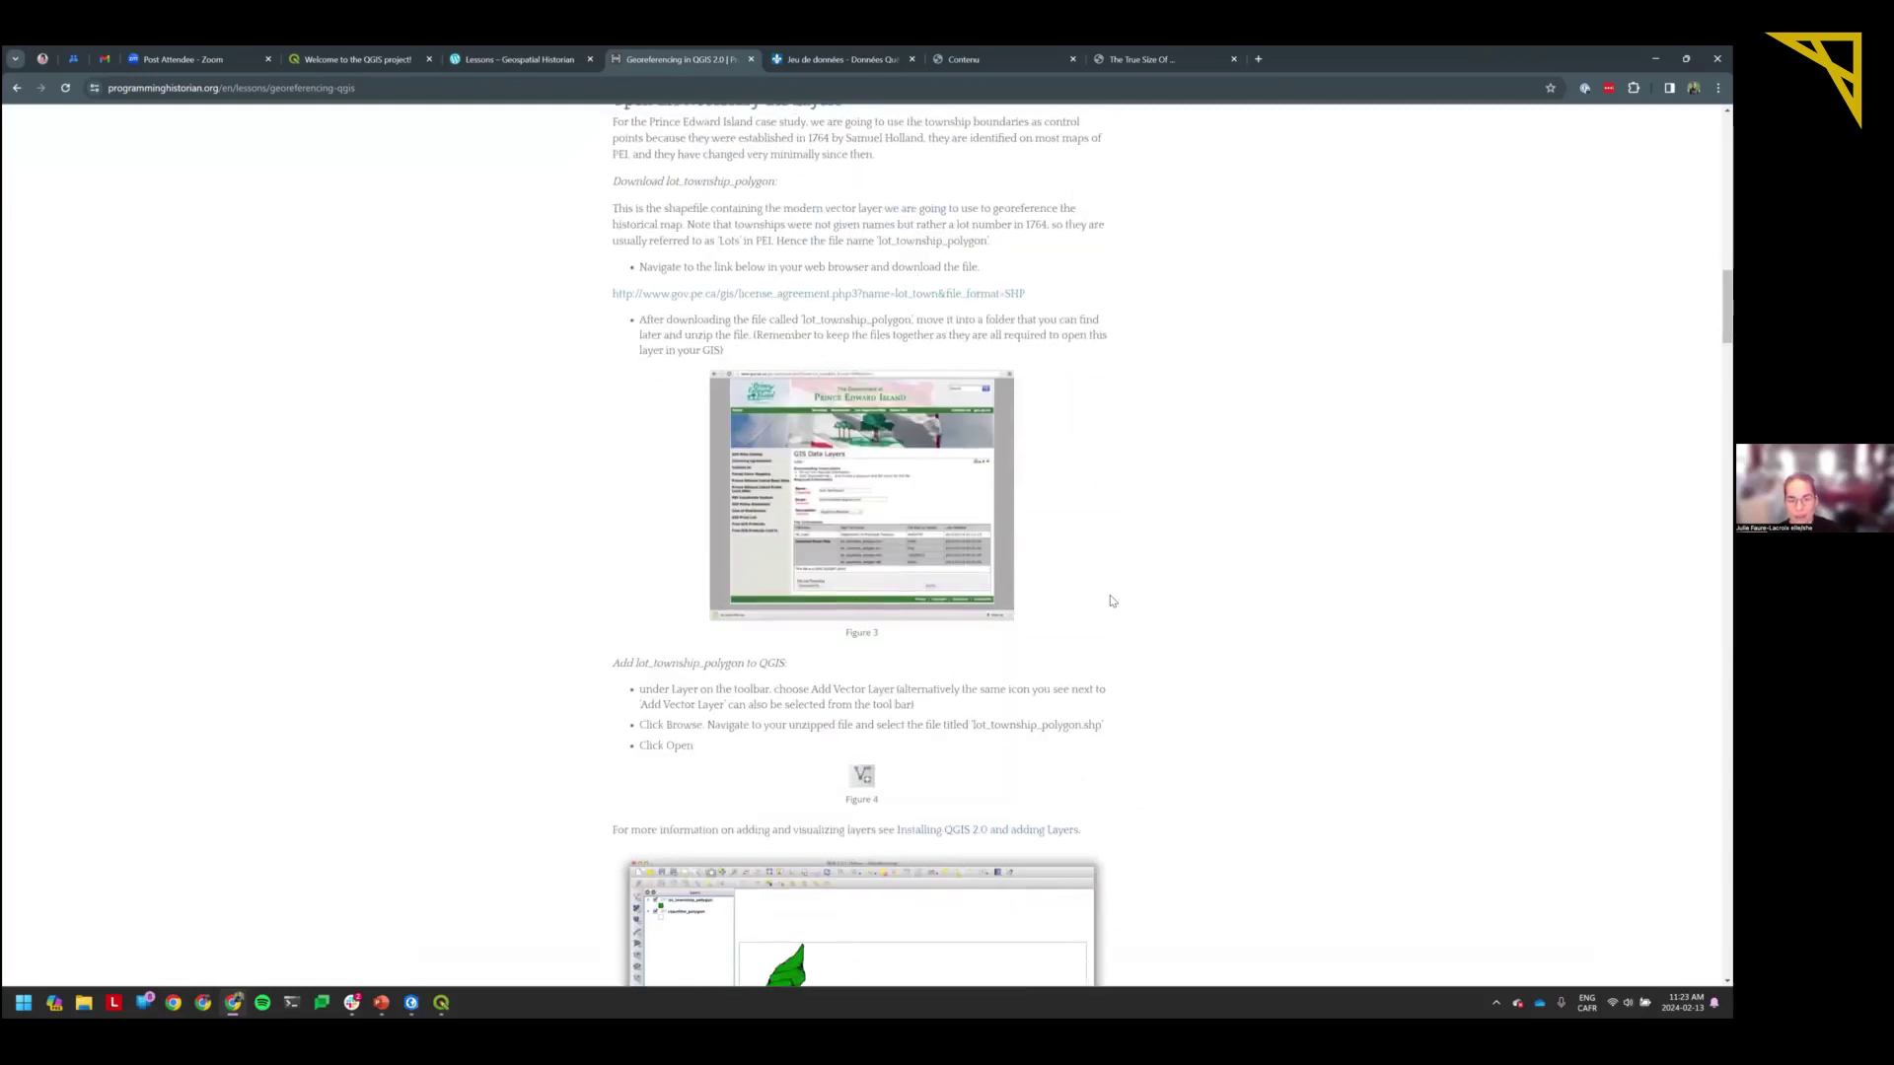
{"action": "scroll", "coordinate": [1125, 582], "scroll_direction": "up", "scroll_amount": 5}
Return to QGIS and start a new empty project without saving the road network project.
{"action": "double_click", "coordinate": [1361, 57]}
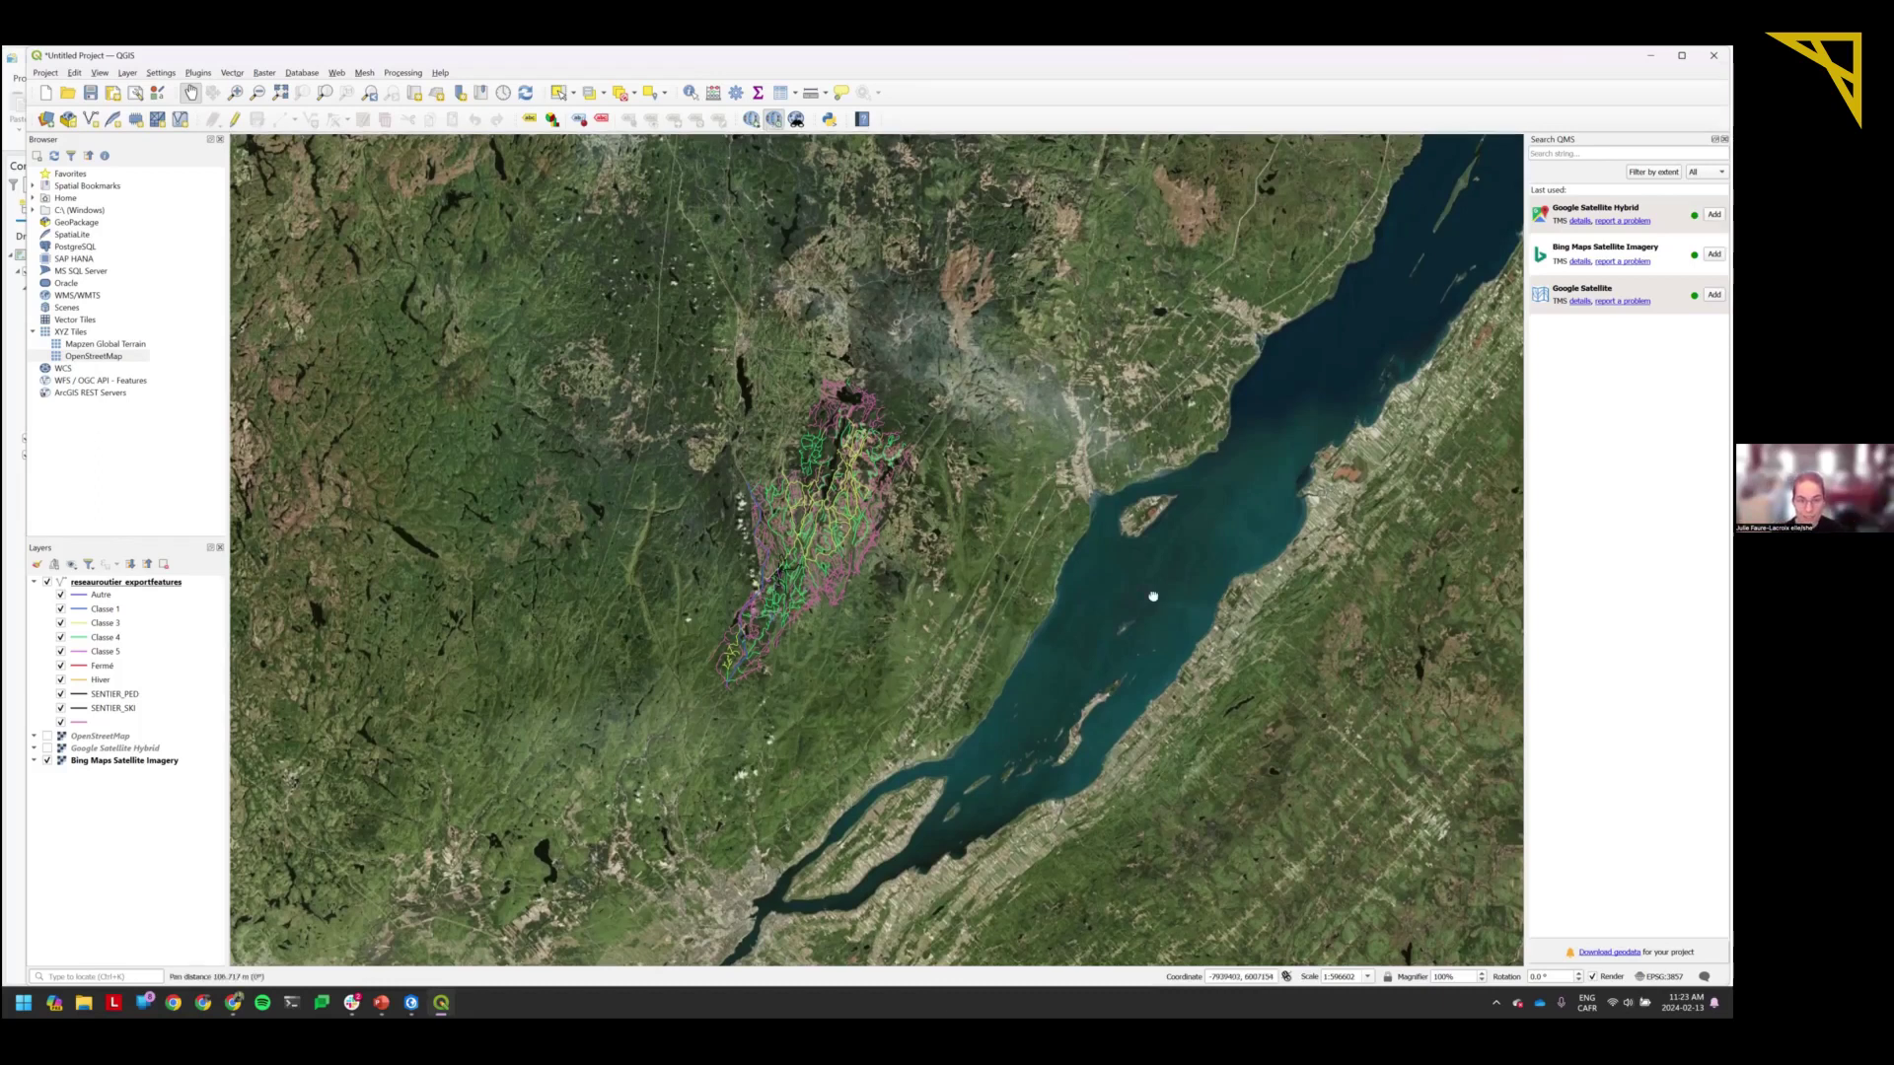
{"action": "left_click_drag", "start_coordinate": [459, 498], "coordinate": [592, 520]}
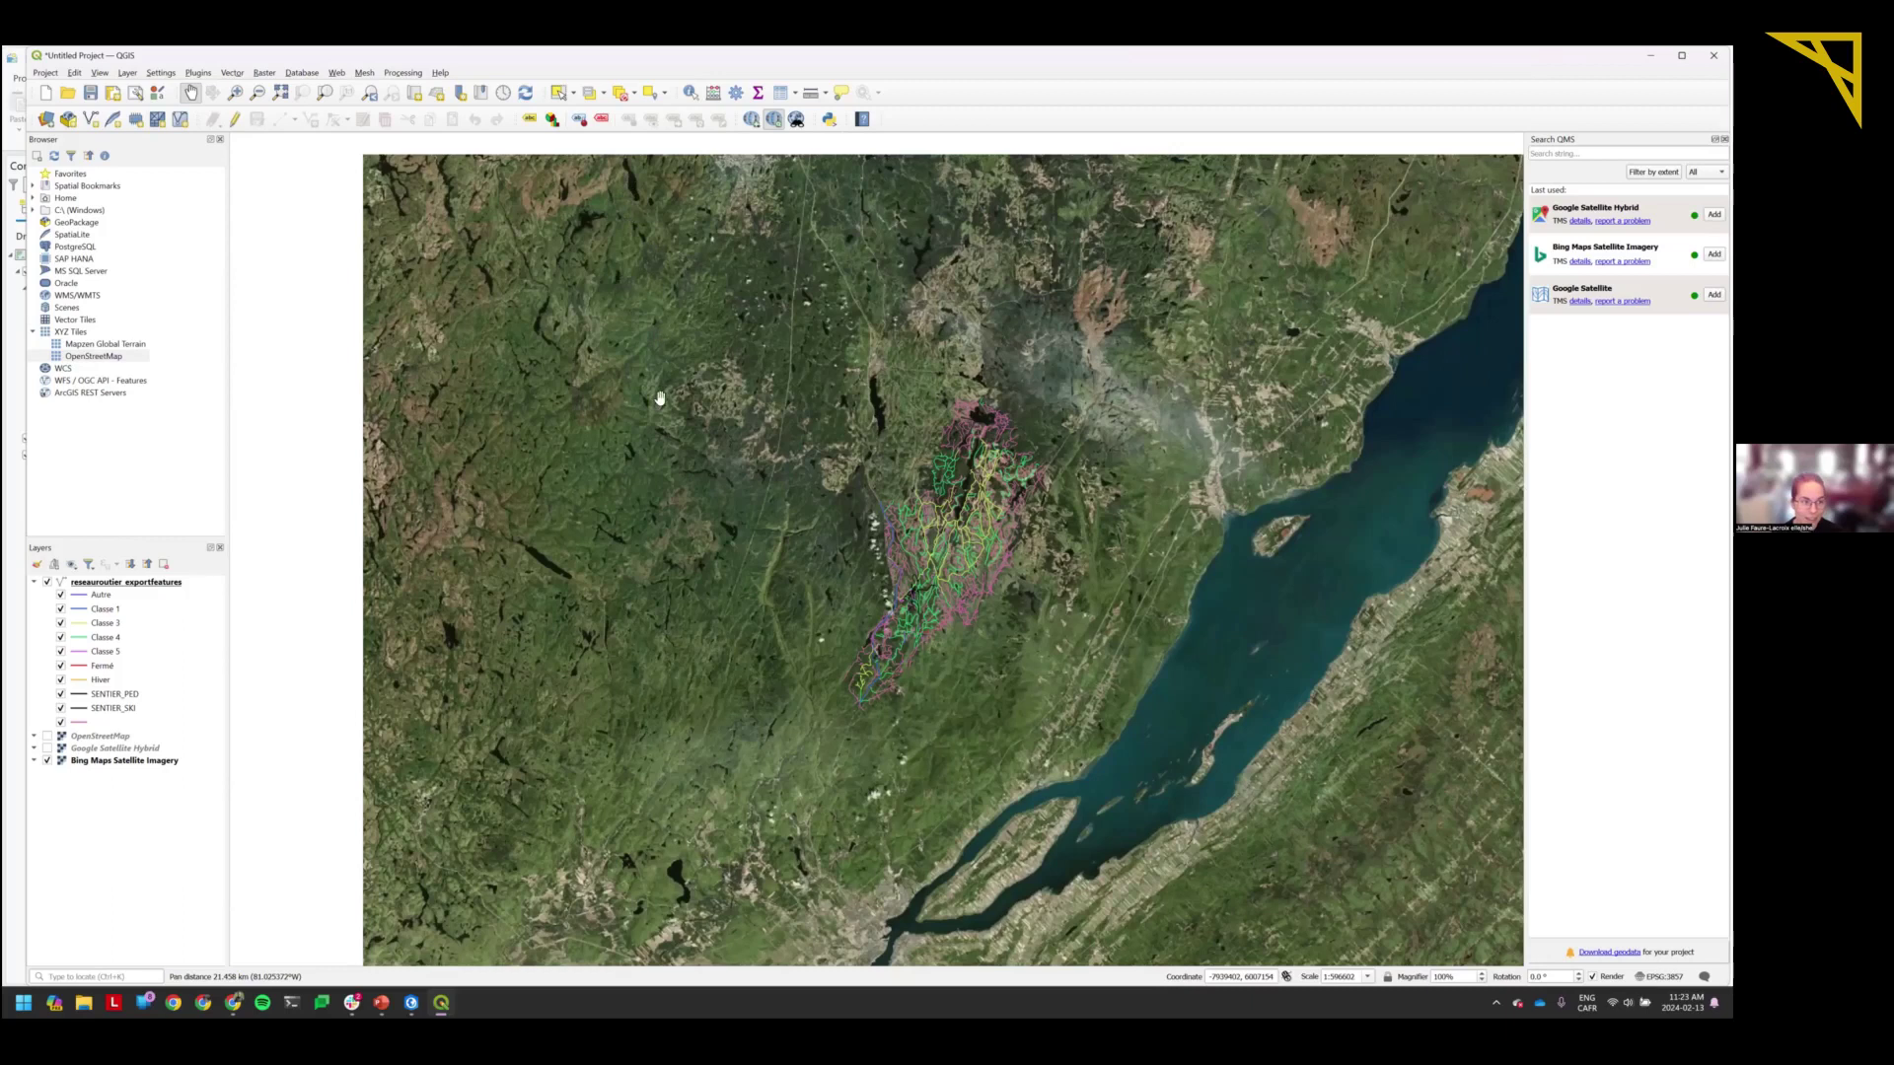
{"action": "left_click_drag", "start_coordinate": [655, 394], "coordinate": [550, 398]}
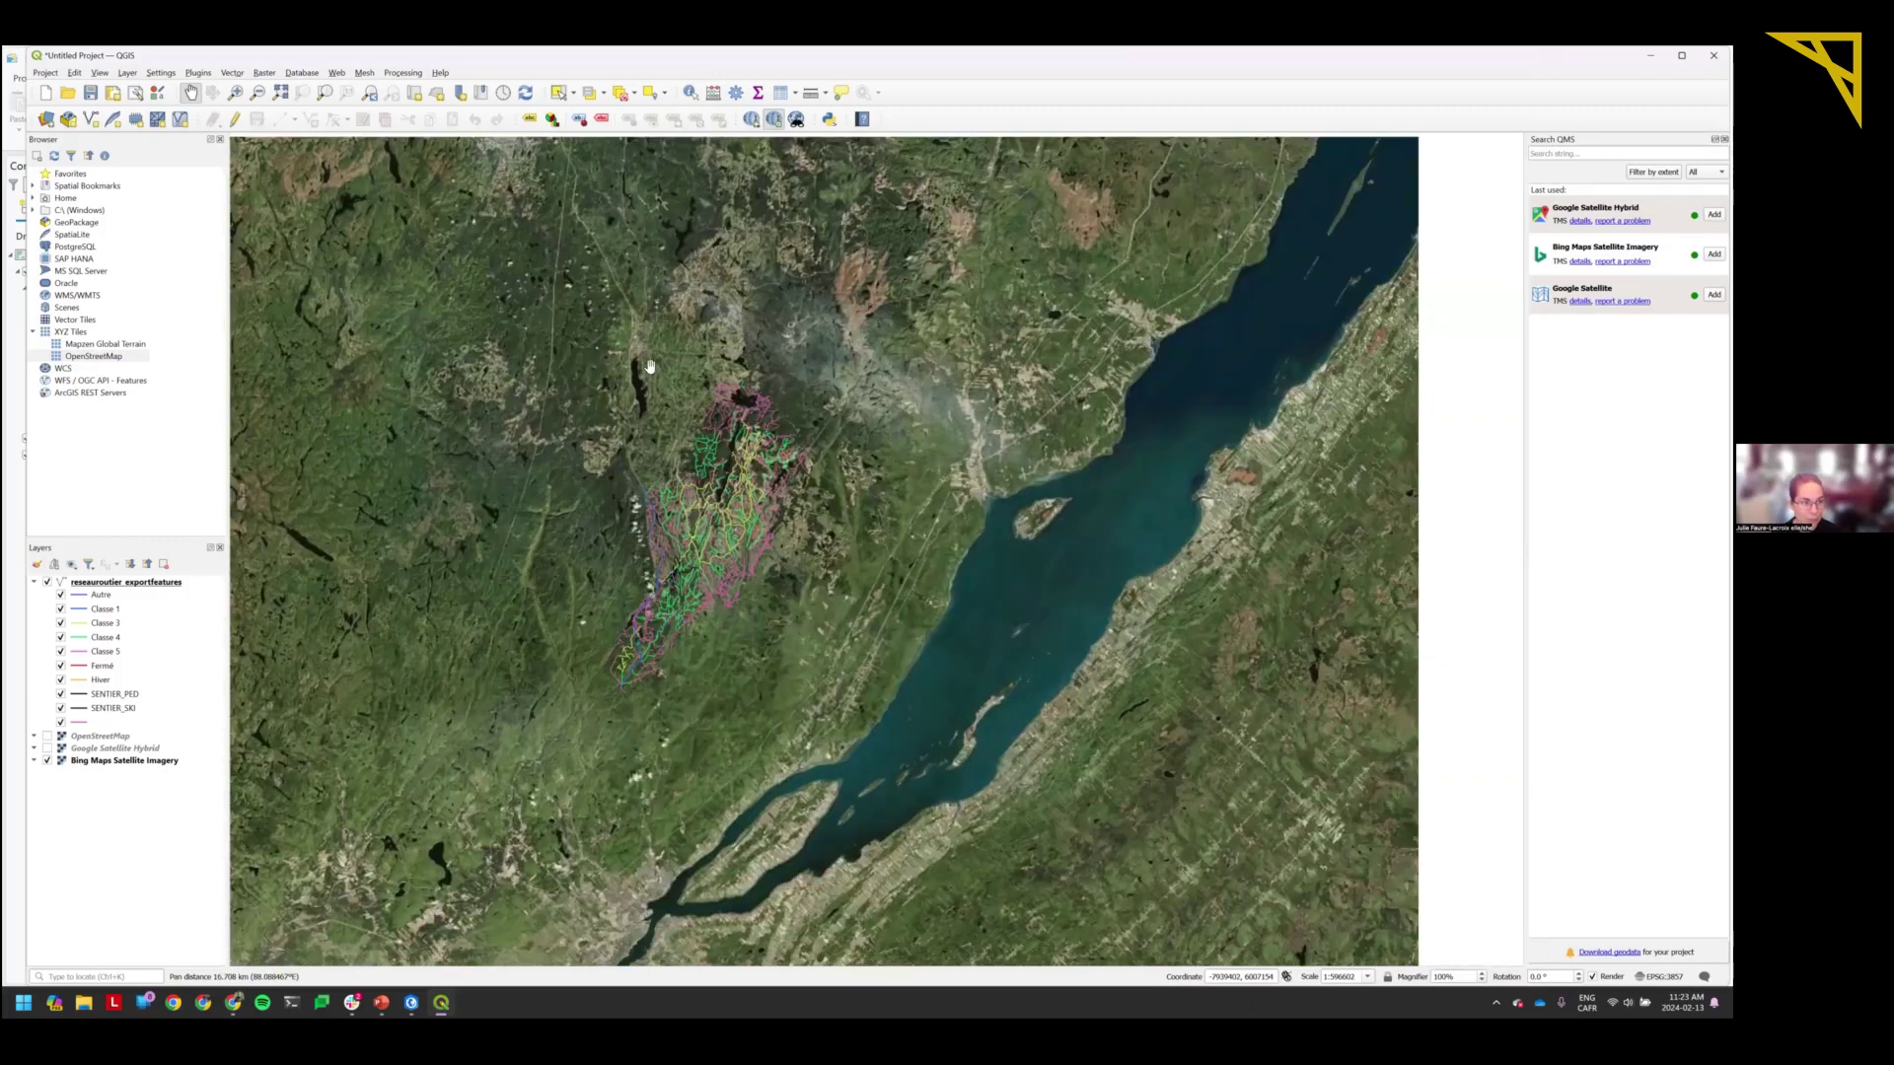
{"action": "left_click", "coordinate": [43, 94]}
{"action": "left_click", "coordinate": [889, 544]}
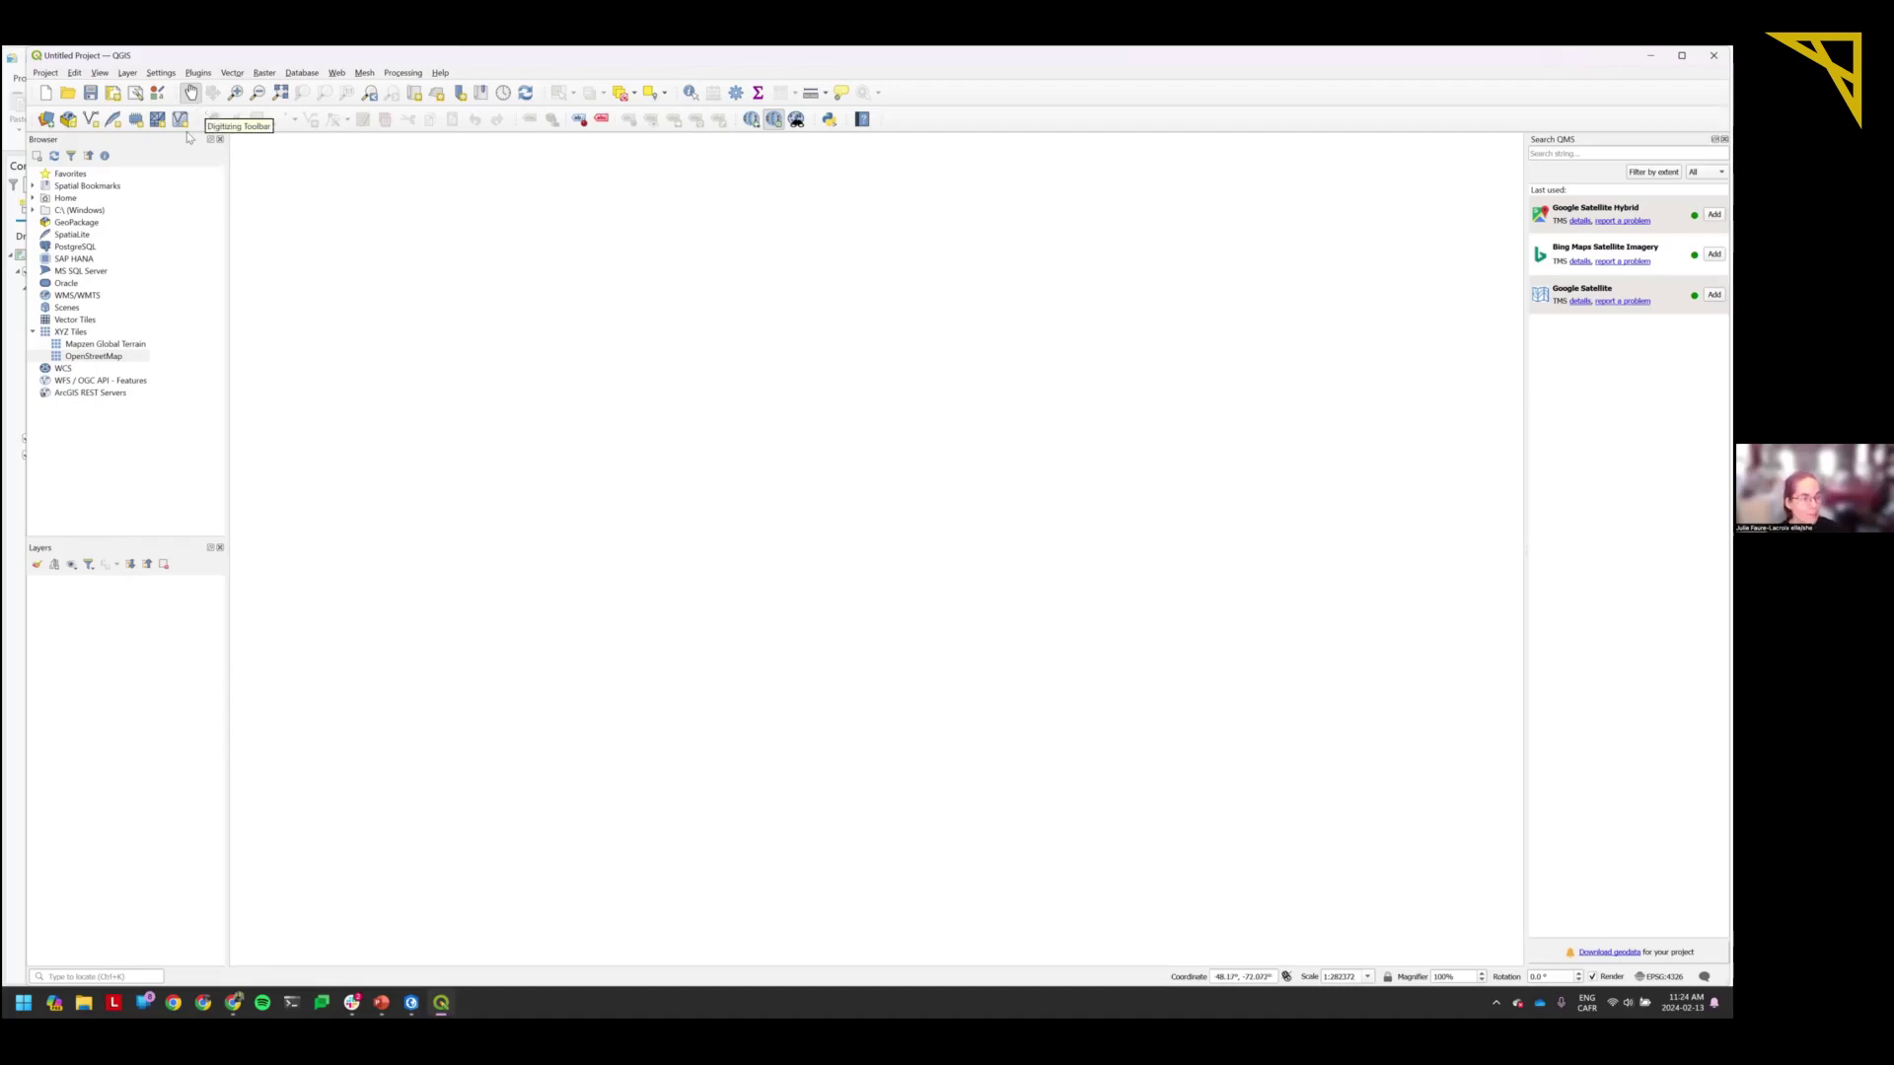
Add the lot_township_polygon.shp shapefile from the lot_town.SHP folder to the project as a vector layer.
{"action": "left_click", "coordinate": [47, 122]}
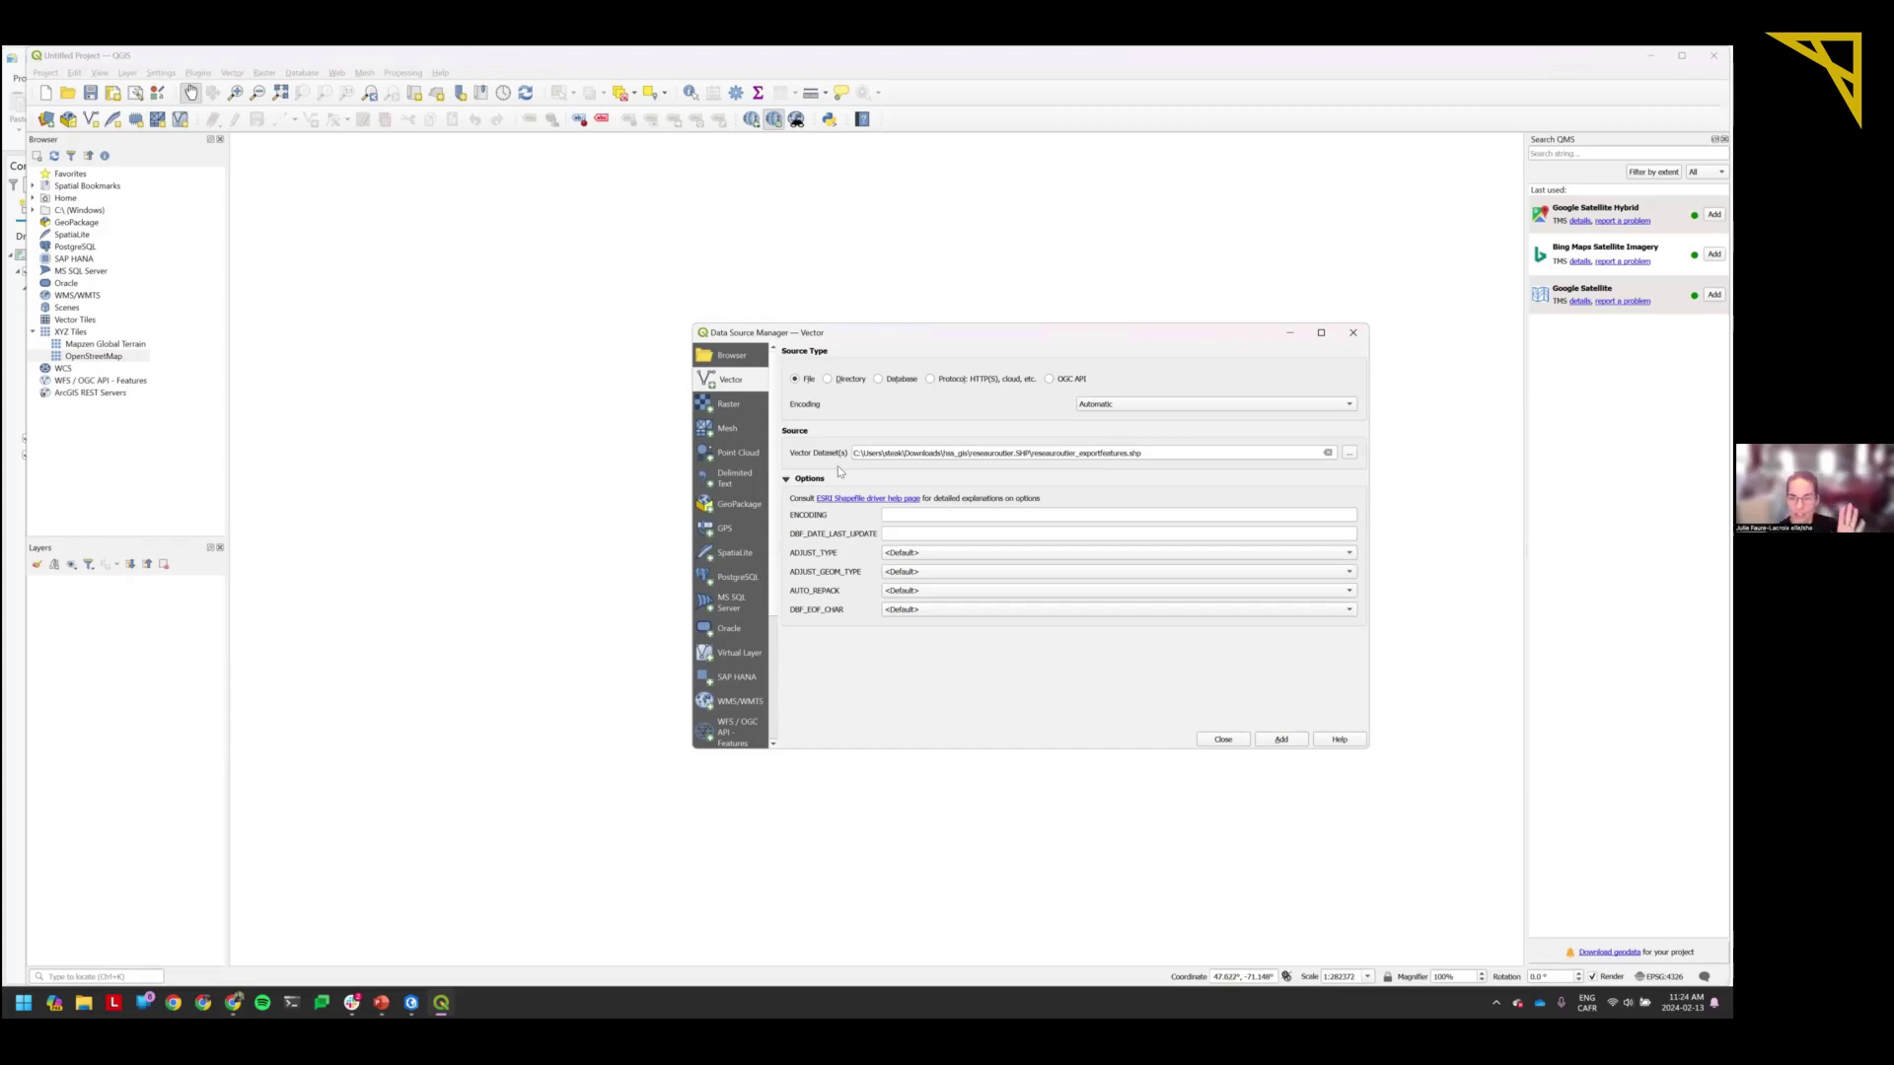
{"action": "left_click", "coordinate": [1349, 455]}
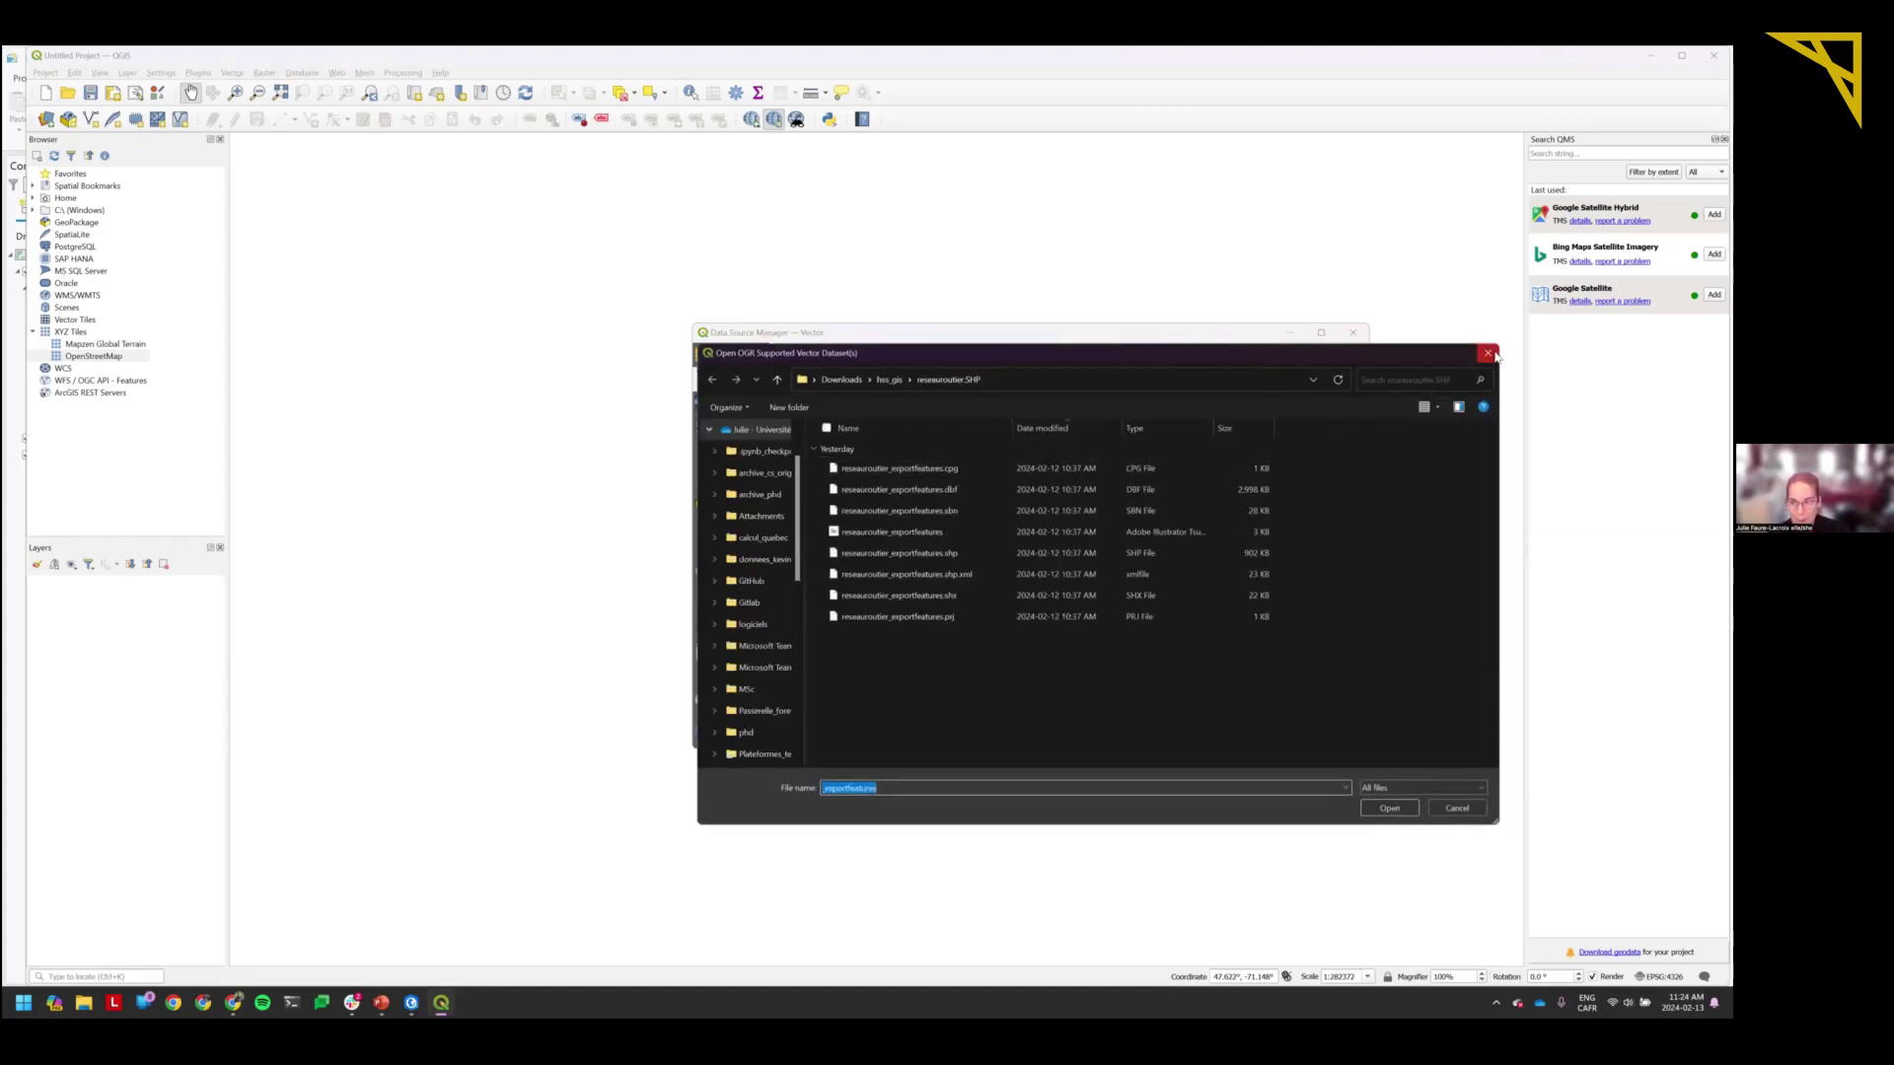
{"action": "key", "text": "Return"}
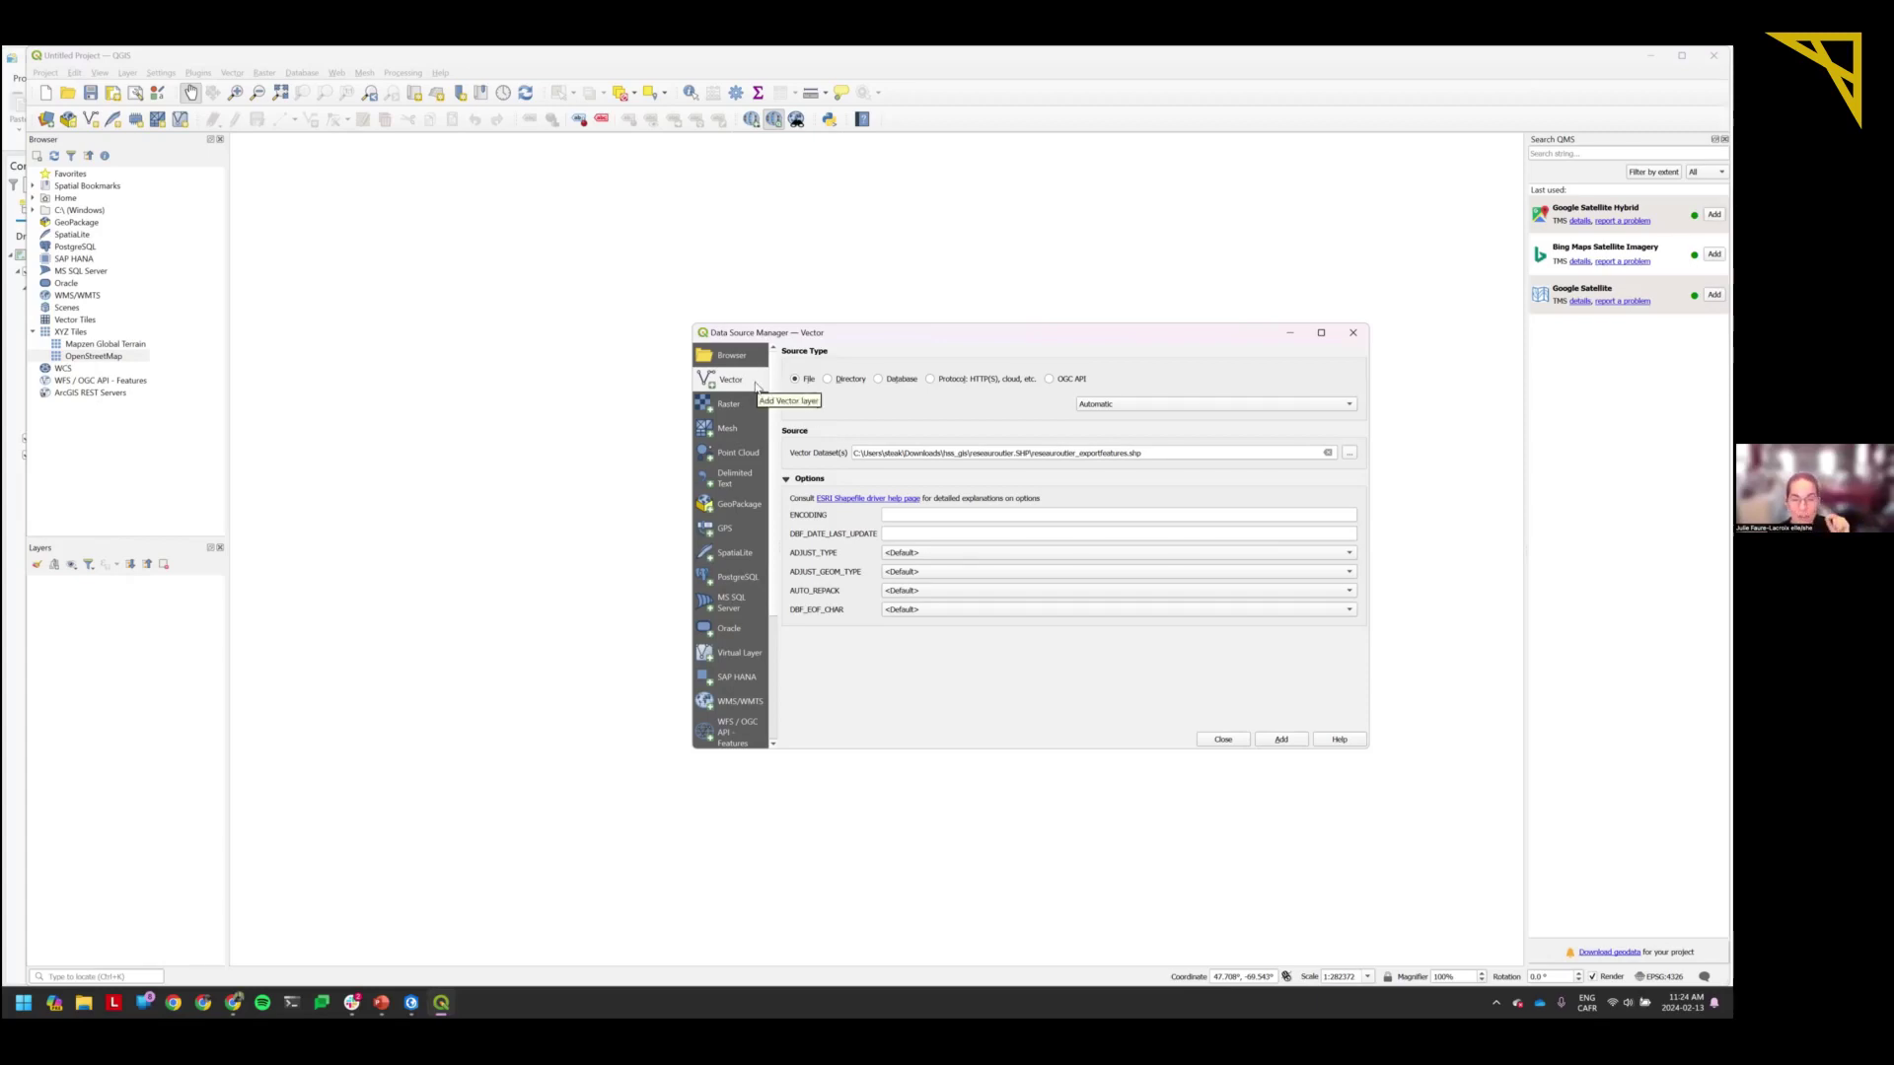
{"action": "left_click", "coordinate": [1350, 453]}
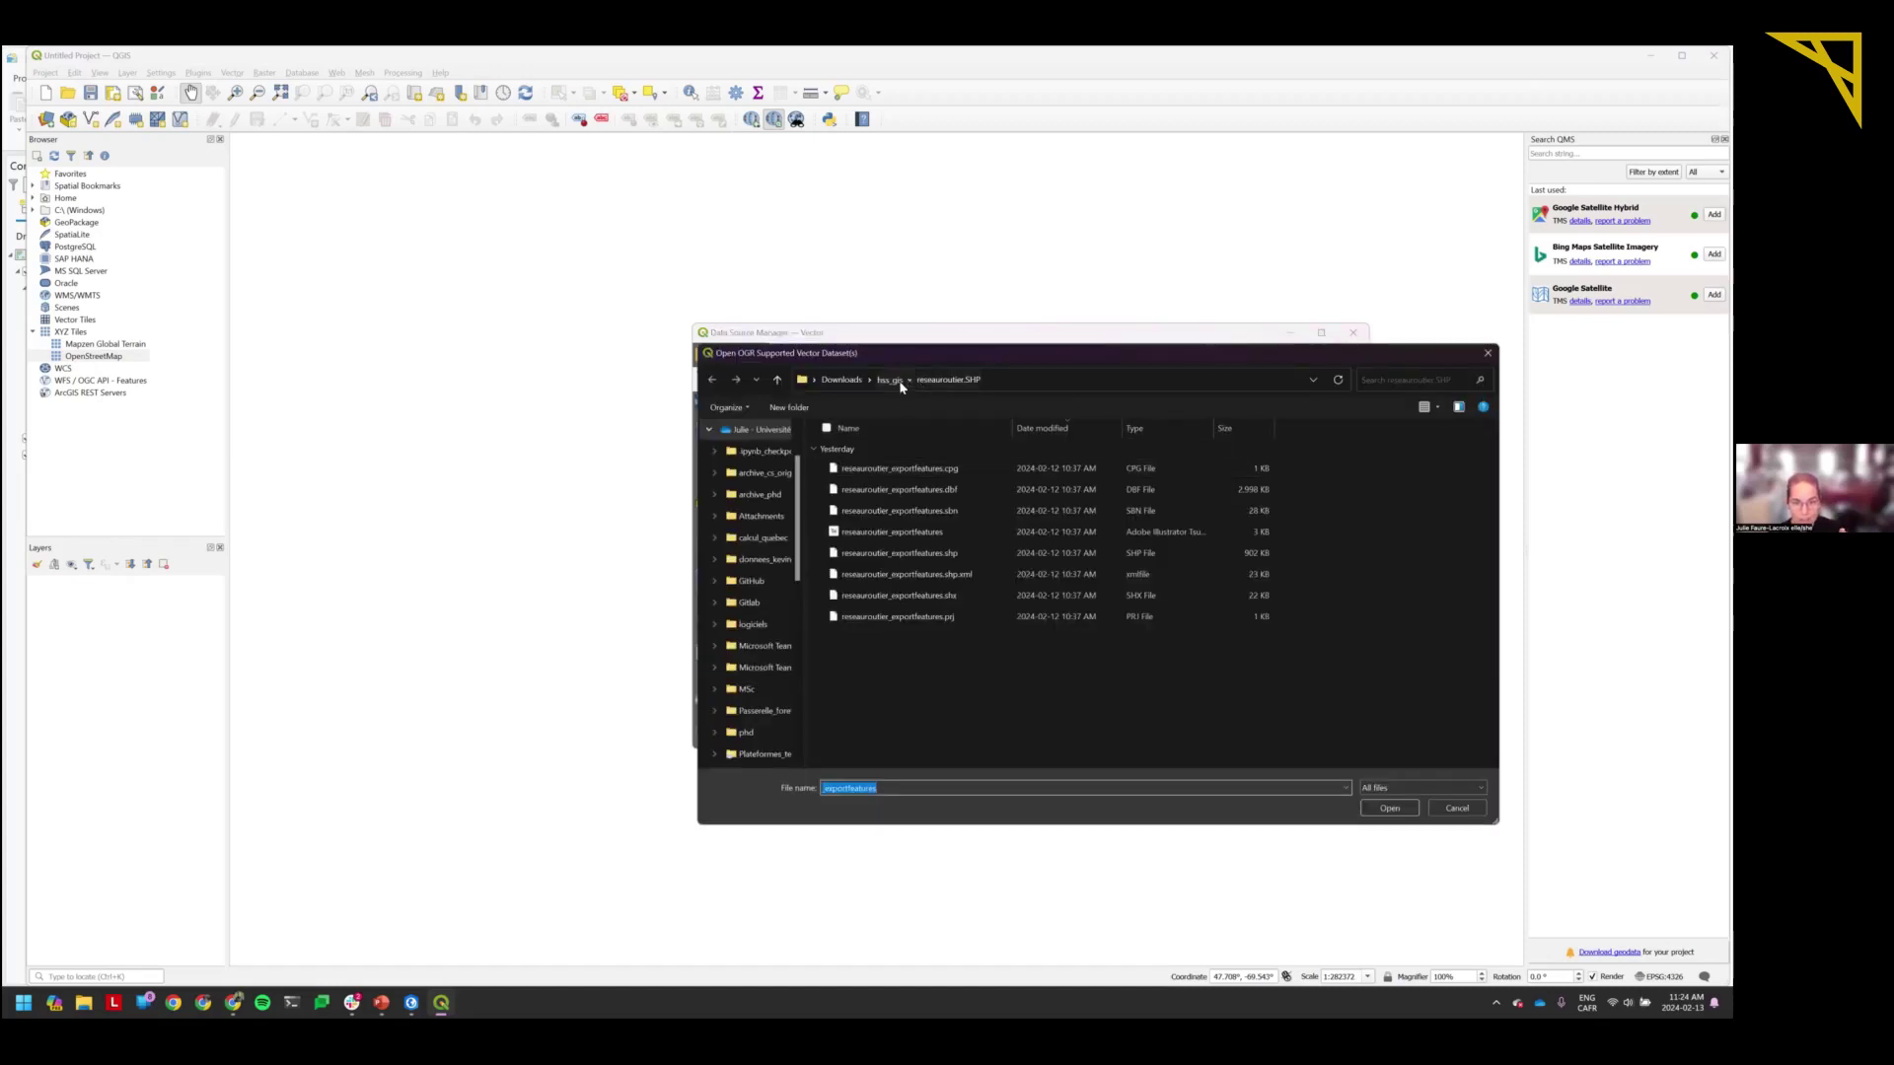
{"action": "left_click", "coordinate": [889, 380]}
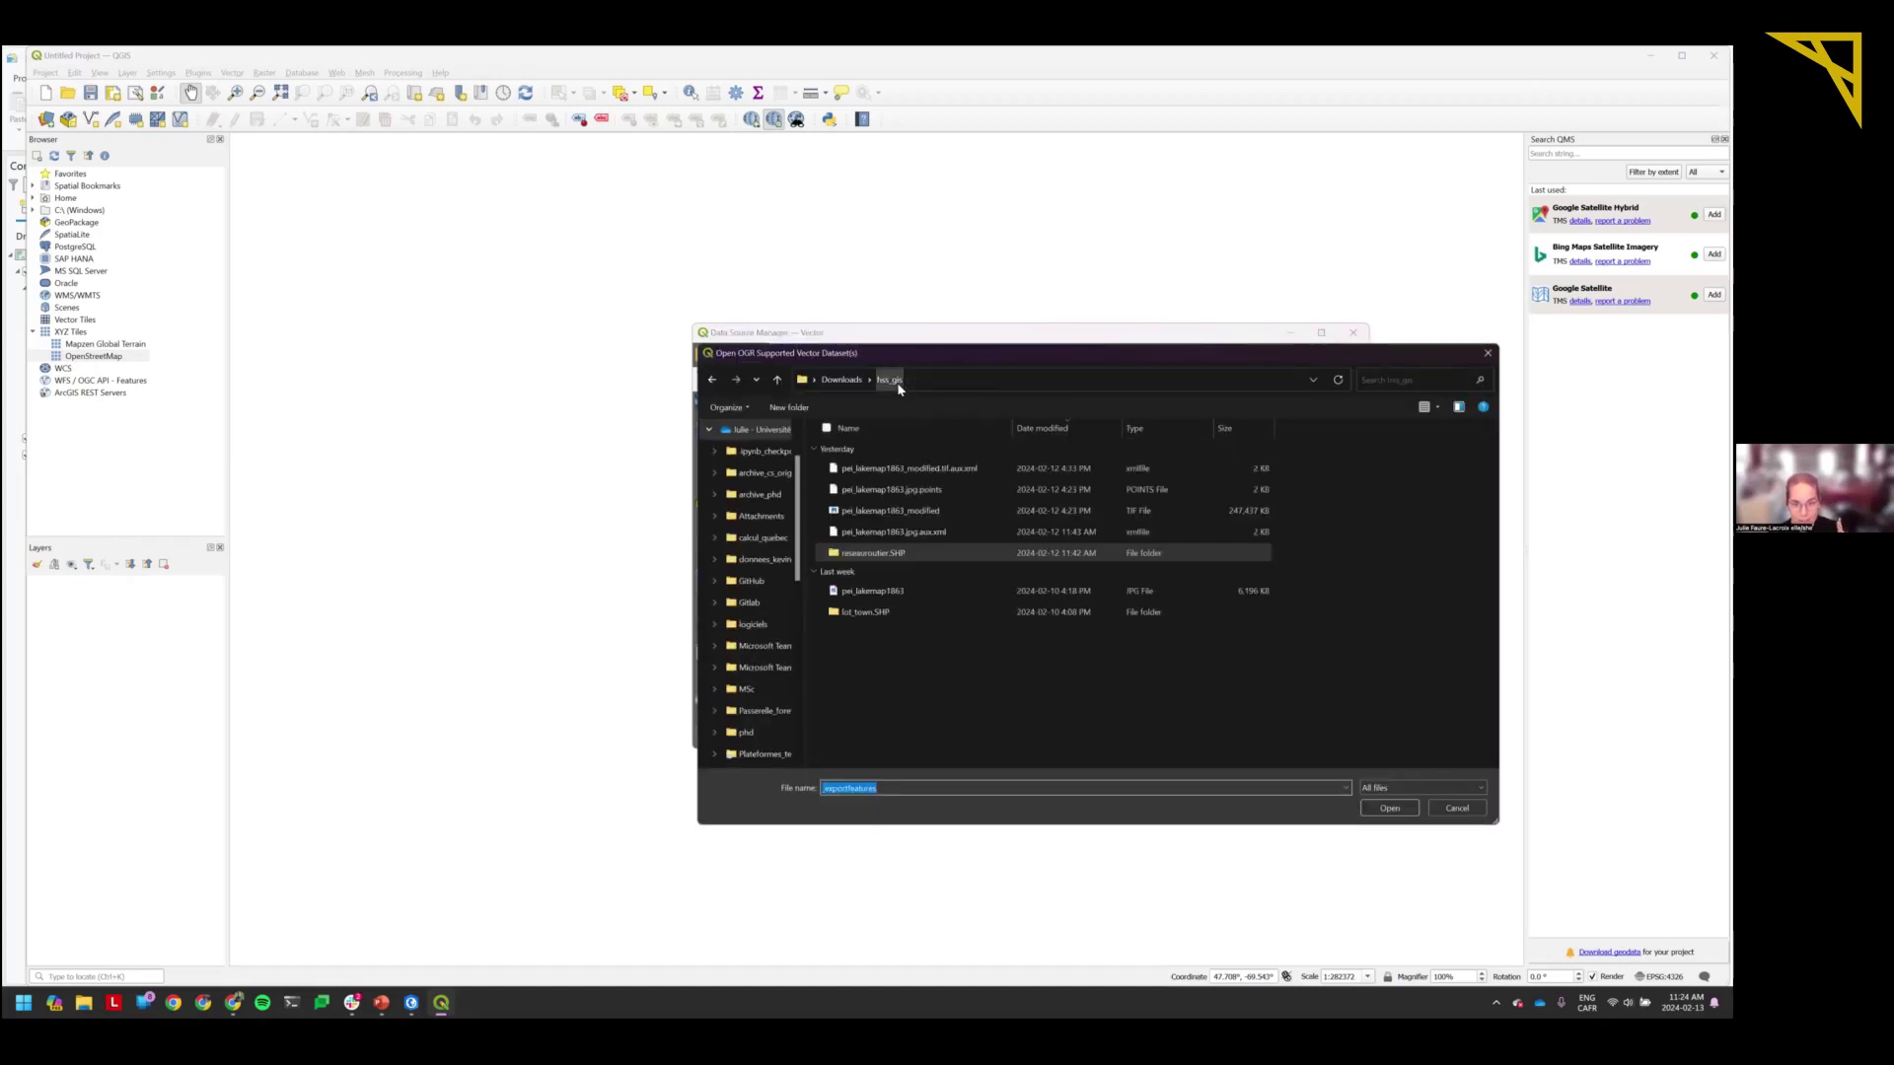
{"action": "double_click", "coordinate": [874, 614]}
{"action": "key", "text": "alt+Left"}
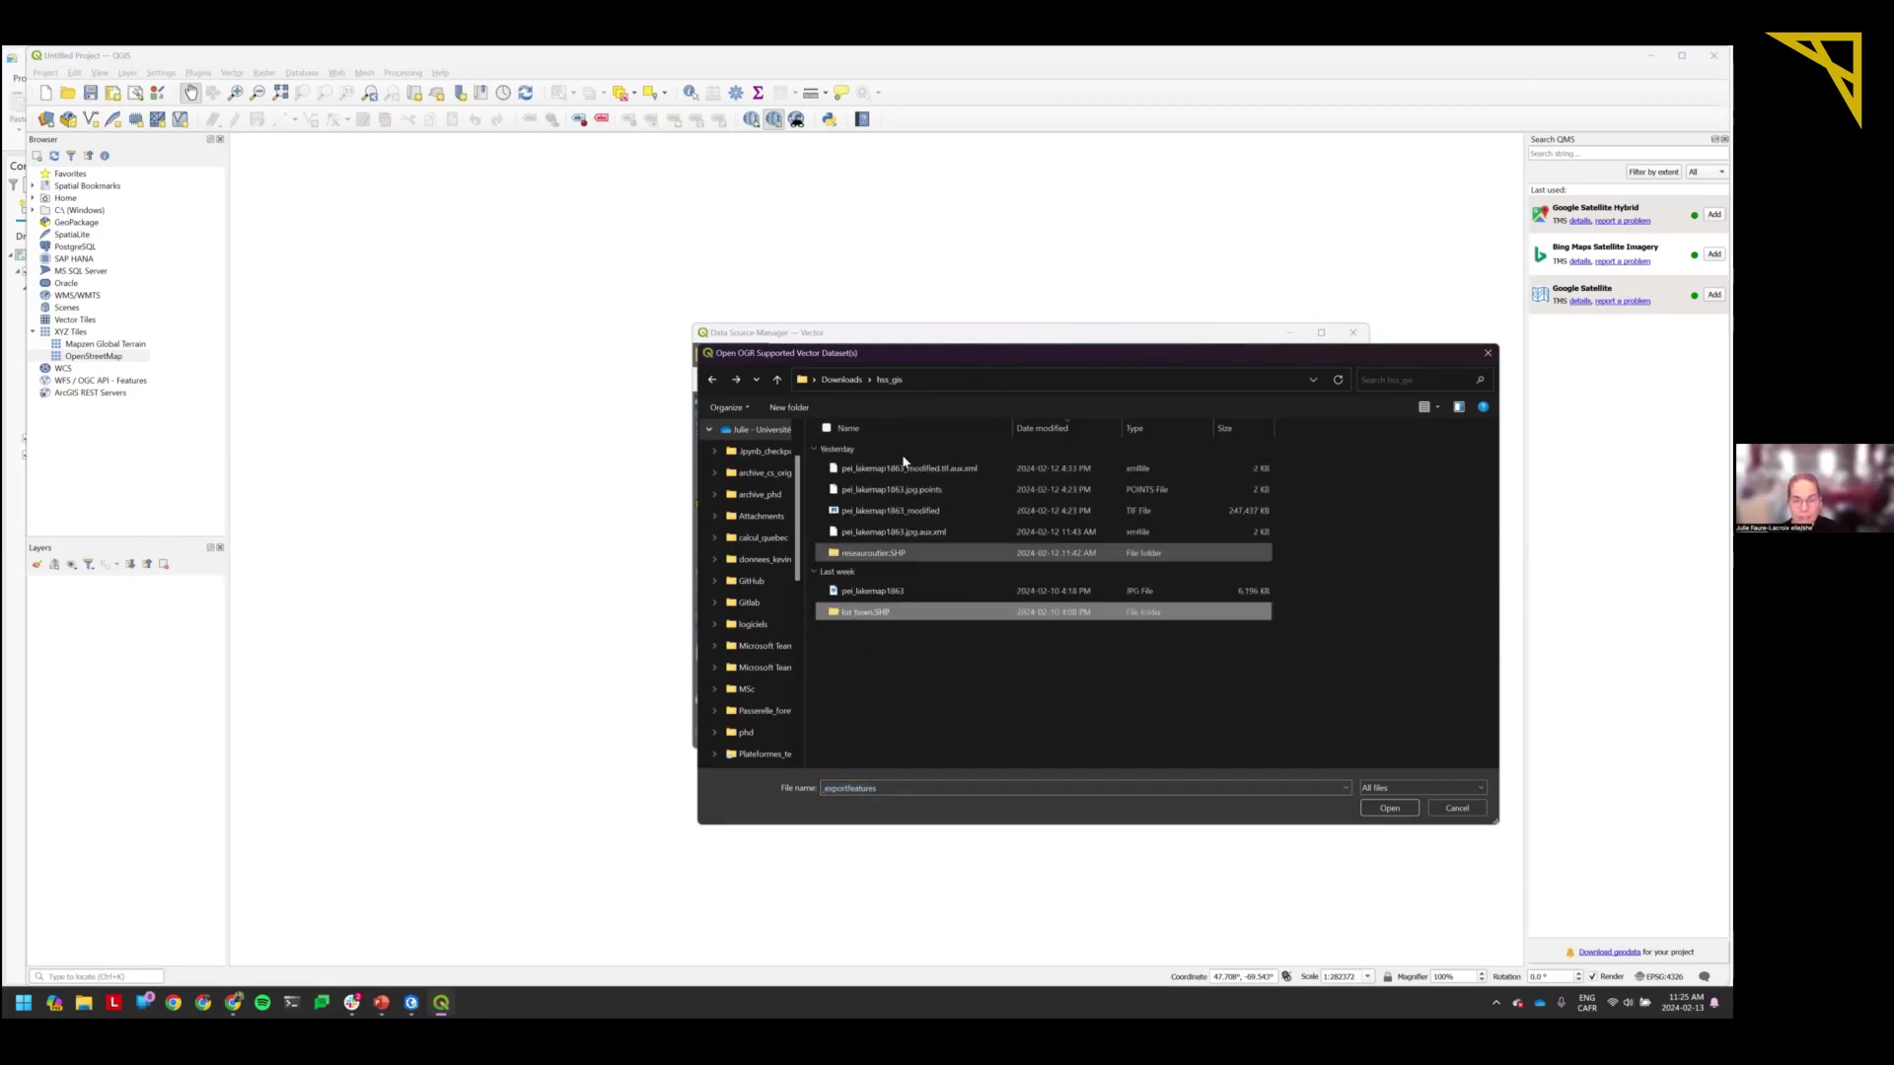
{"action": "double_click", "coordinate": [891, 616]}
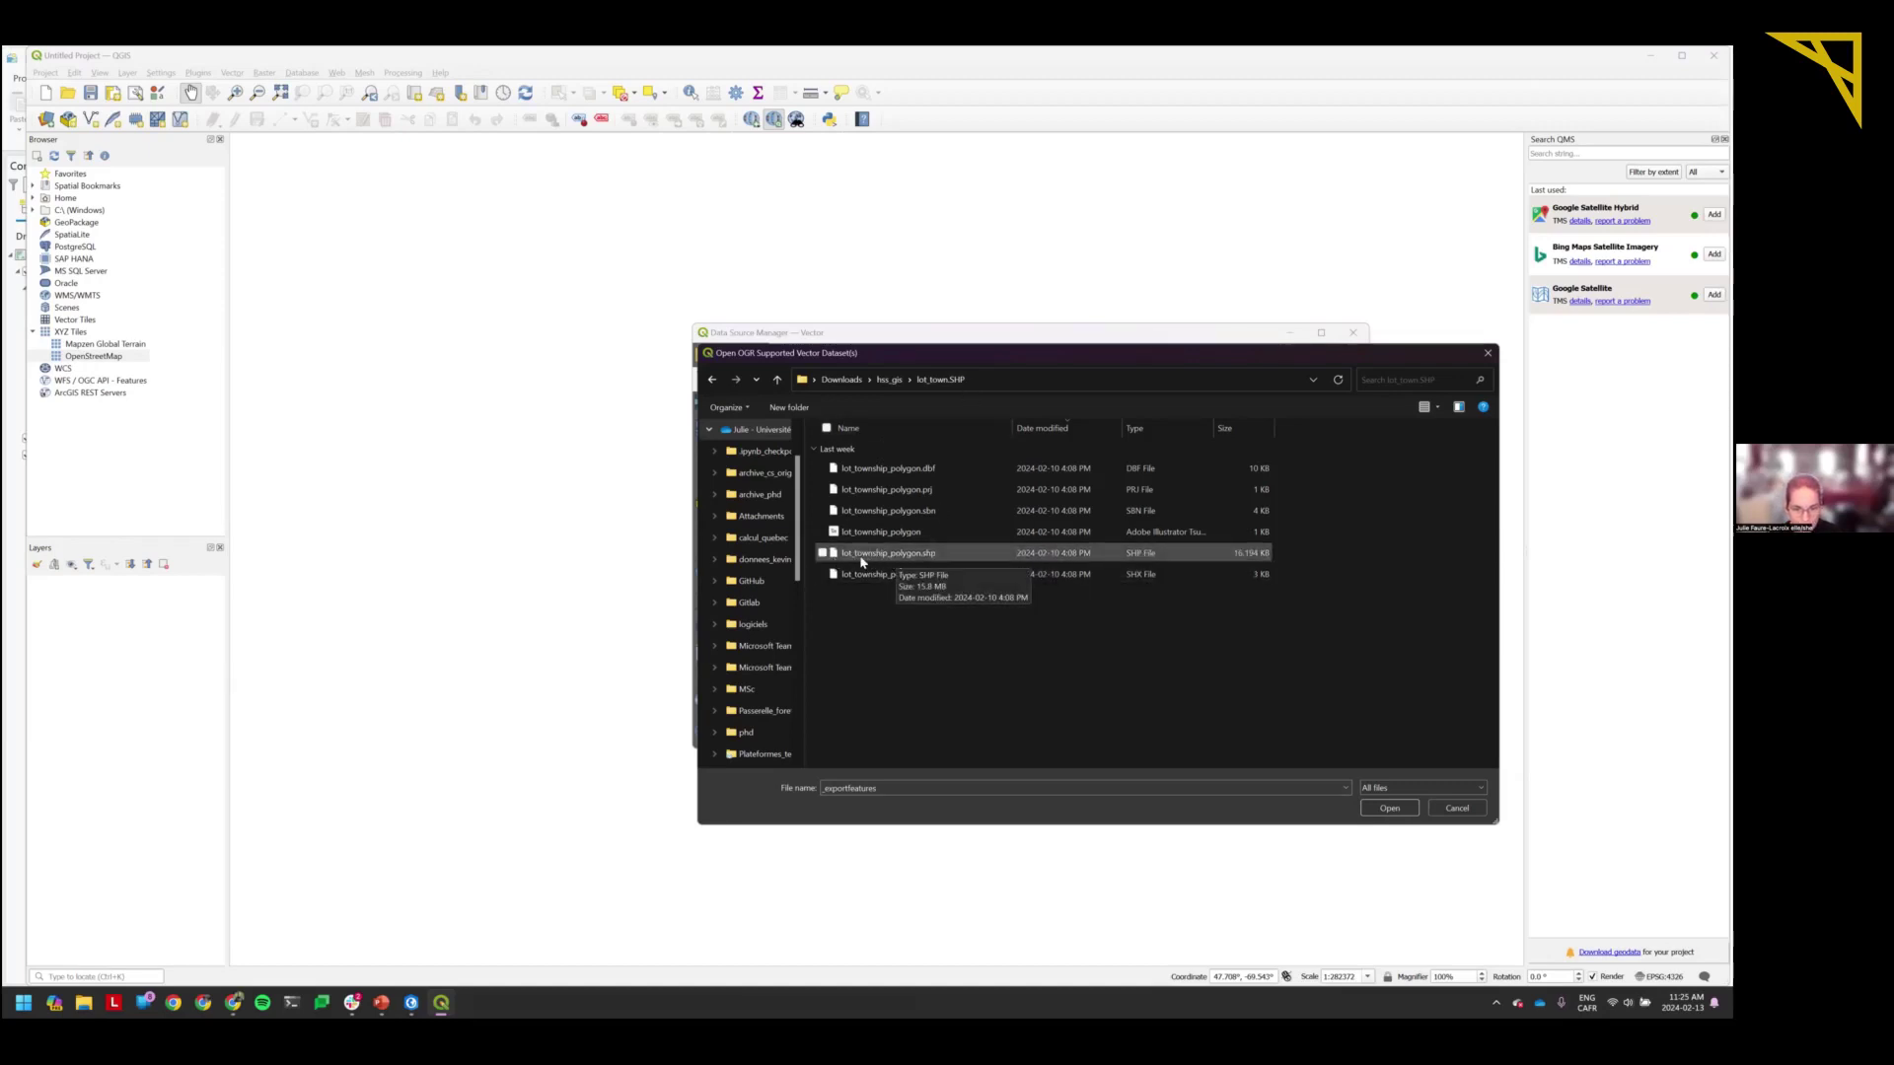
{"action": "double_click", "coordinate": [897, 558]}
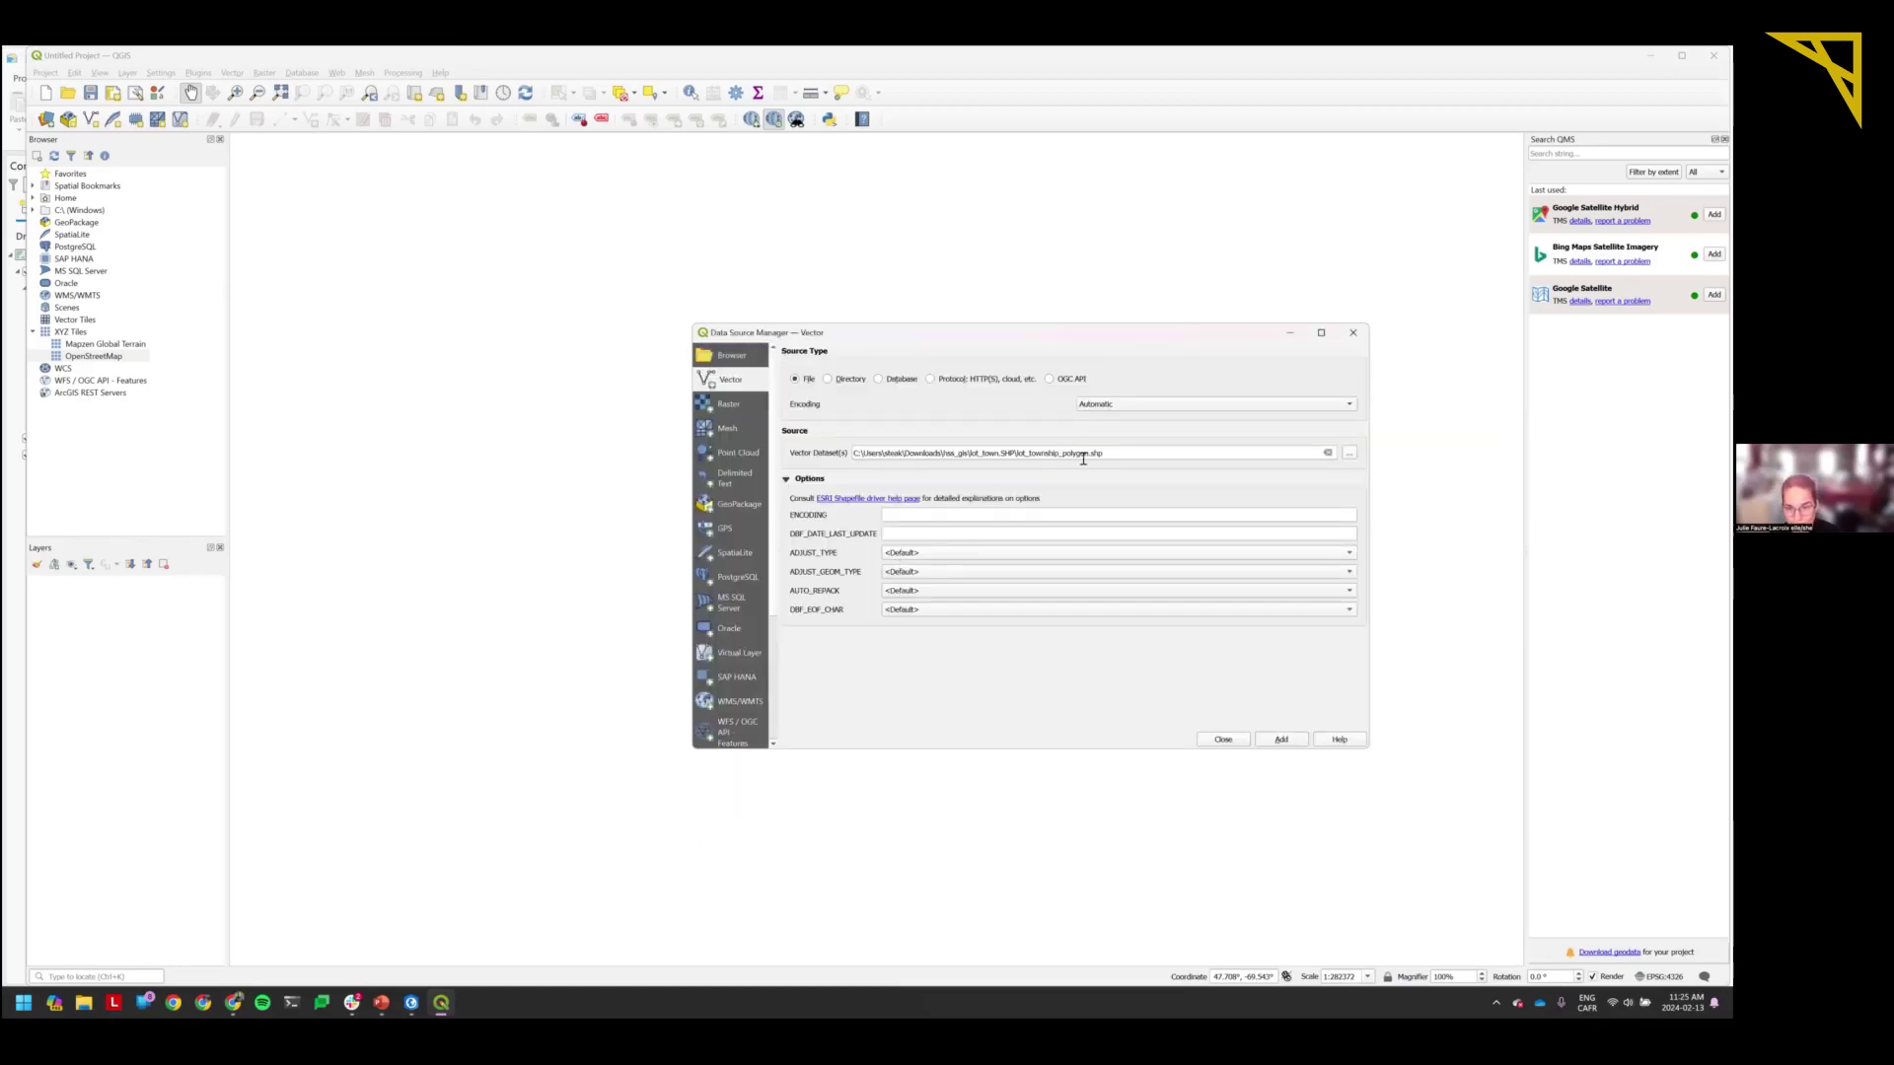
{"action": "left_click", "coordinate": [1280, 740]}
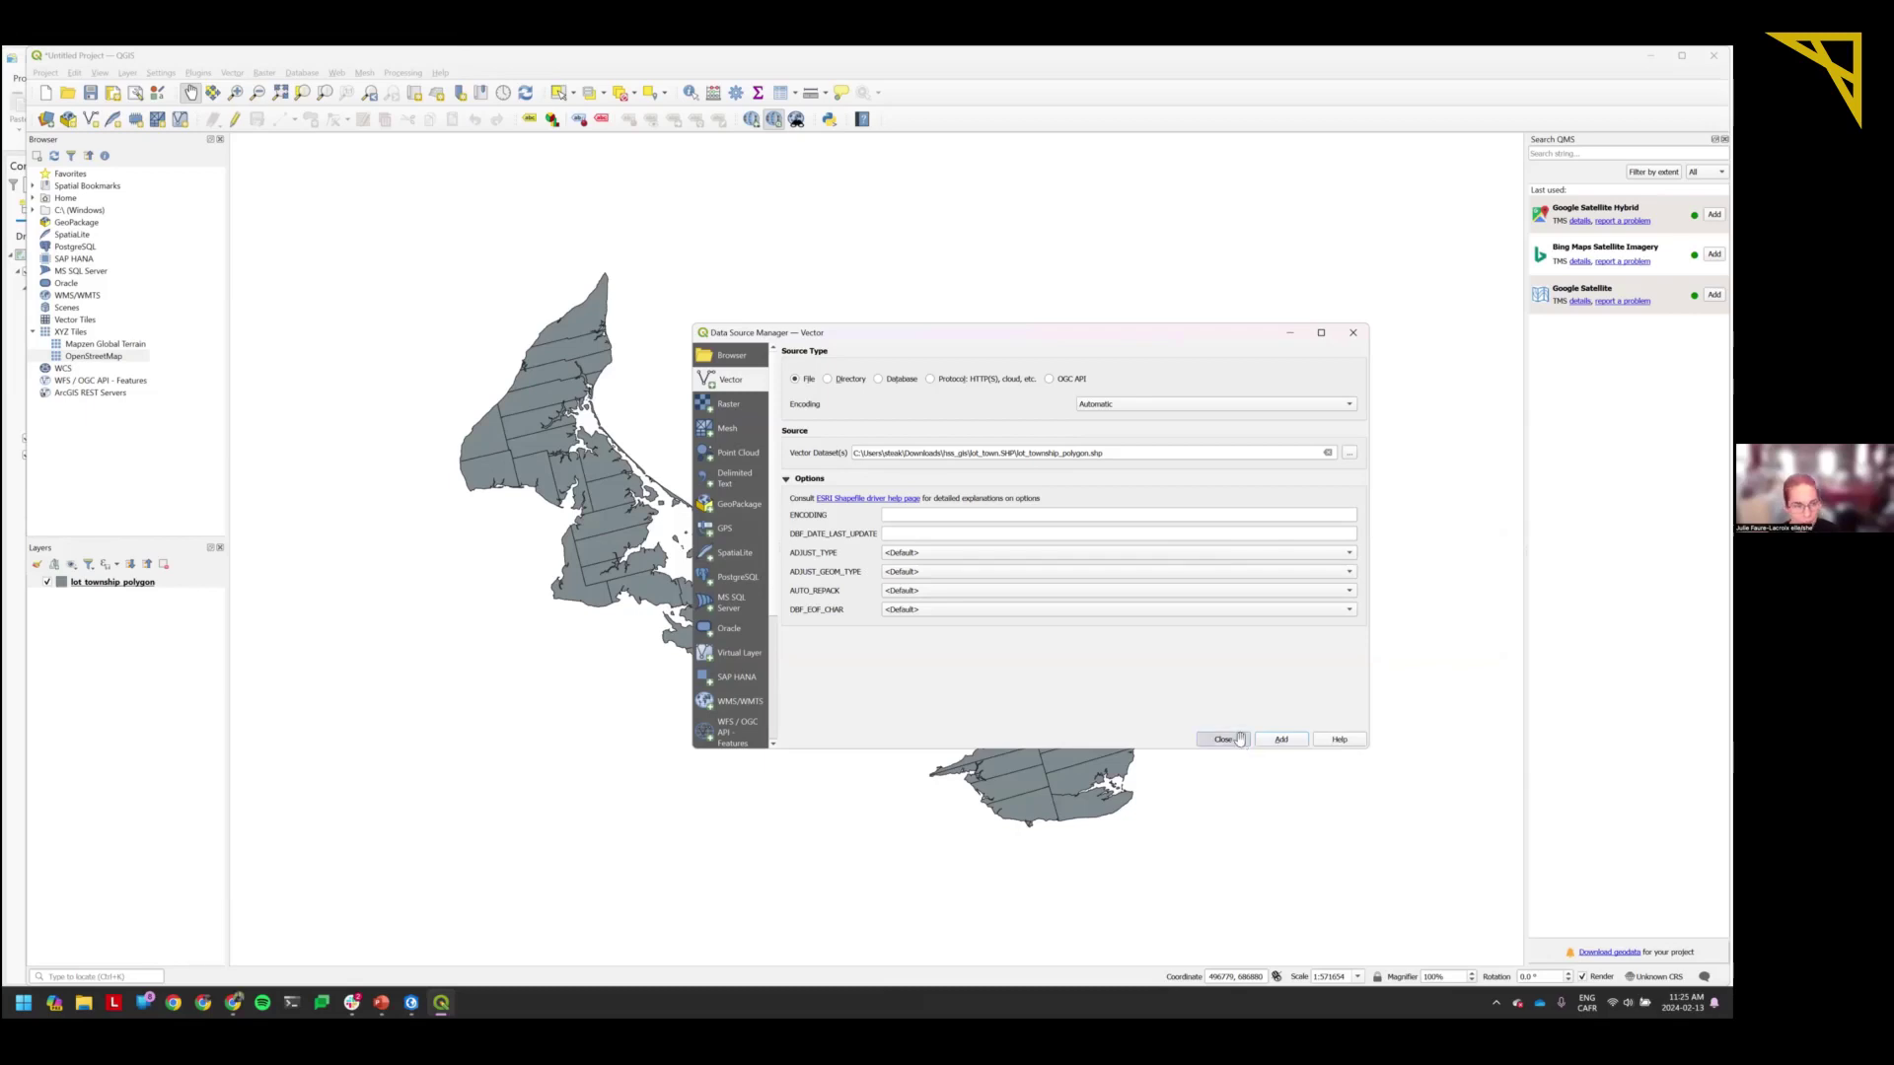
{"action": "left_click", "coordinate": [1239, 742]}
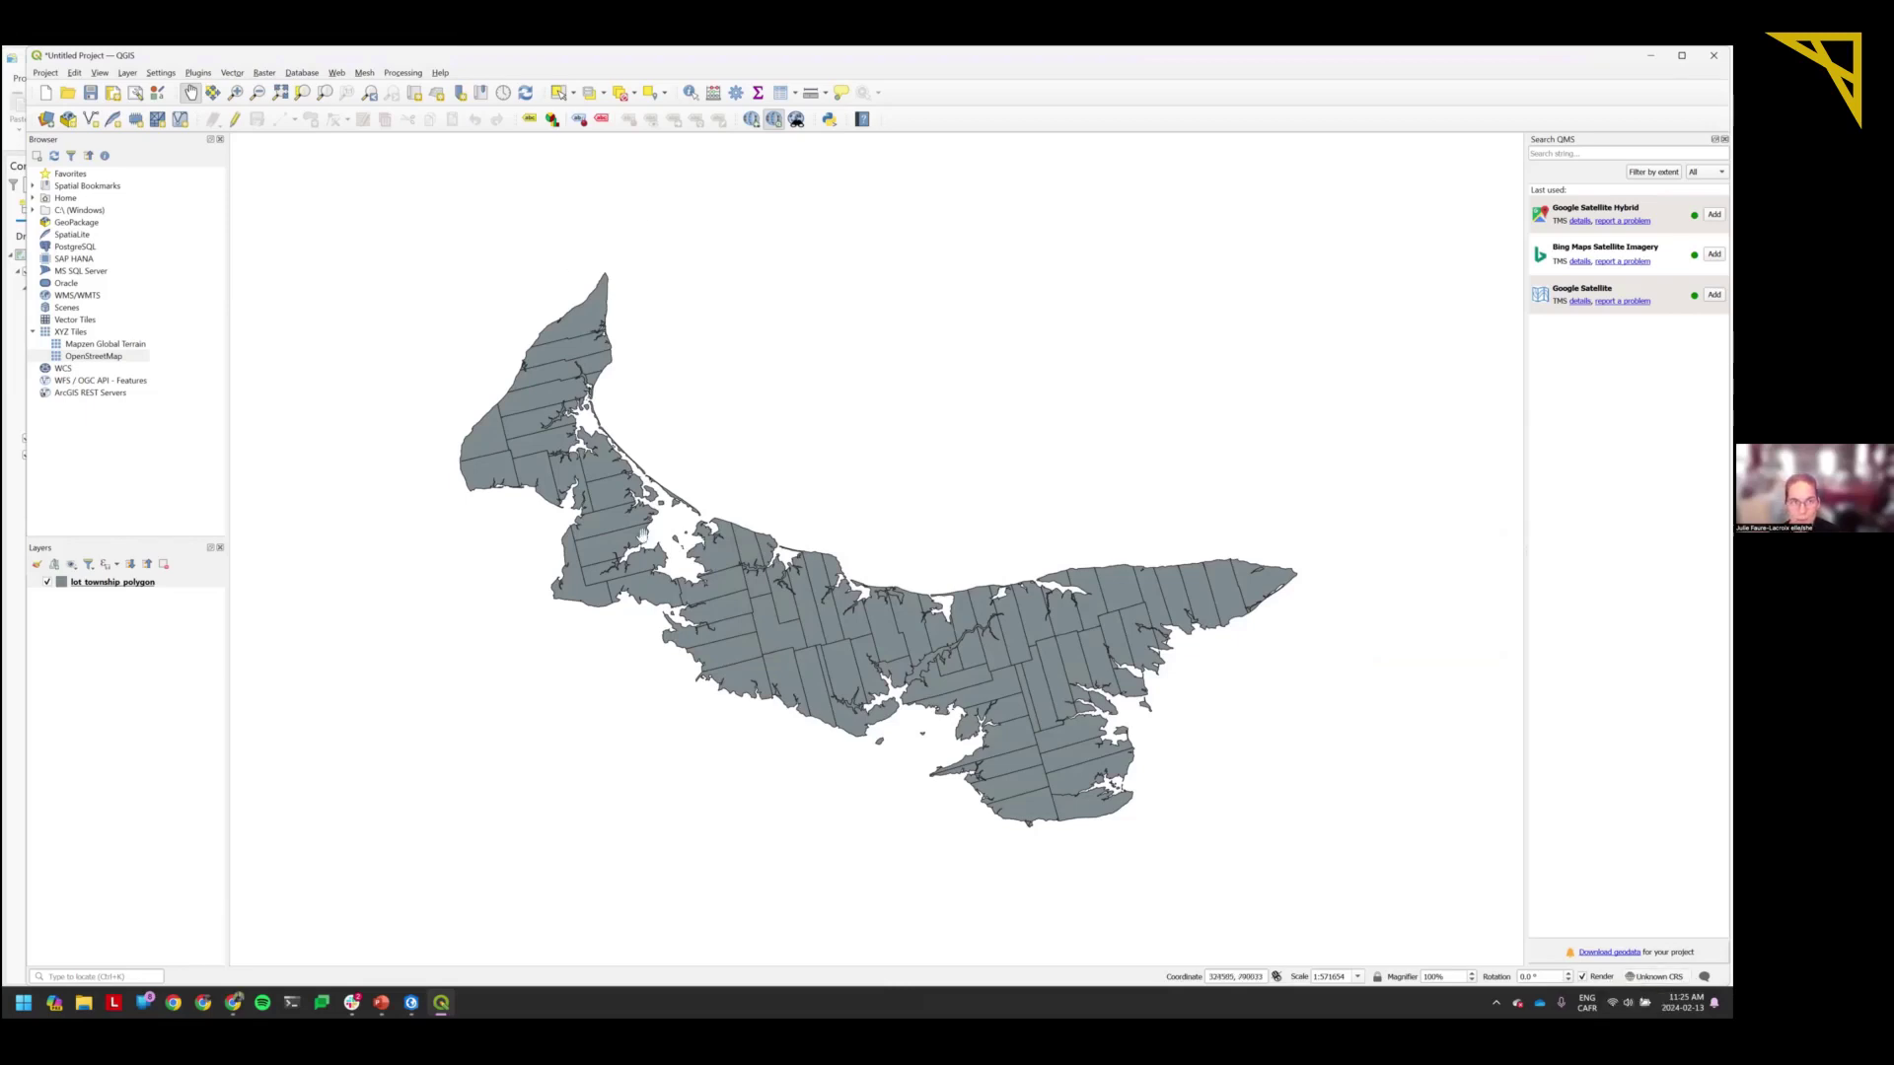
Set the project CRS to NAD83(CSRS98) / Prince Edward Isl. Stereographic (NAD83), EPSG:2291, using the ATS77 to NAD83 (1) transformation with 0.5 m accuracy.
{"action": "left_click", "coordinate": [1657, 976]}
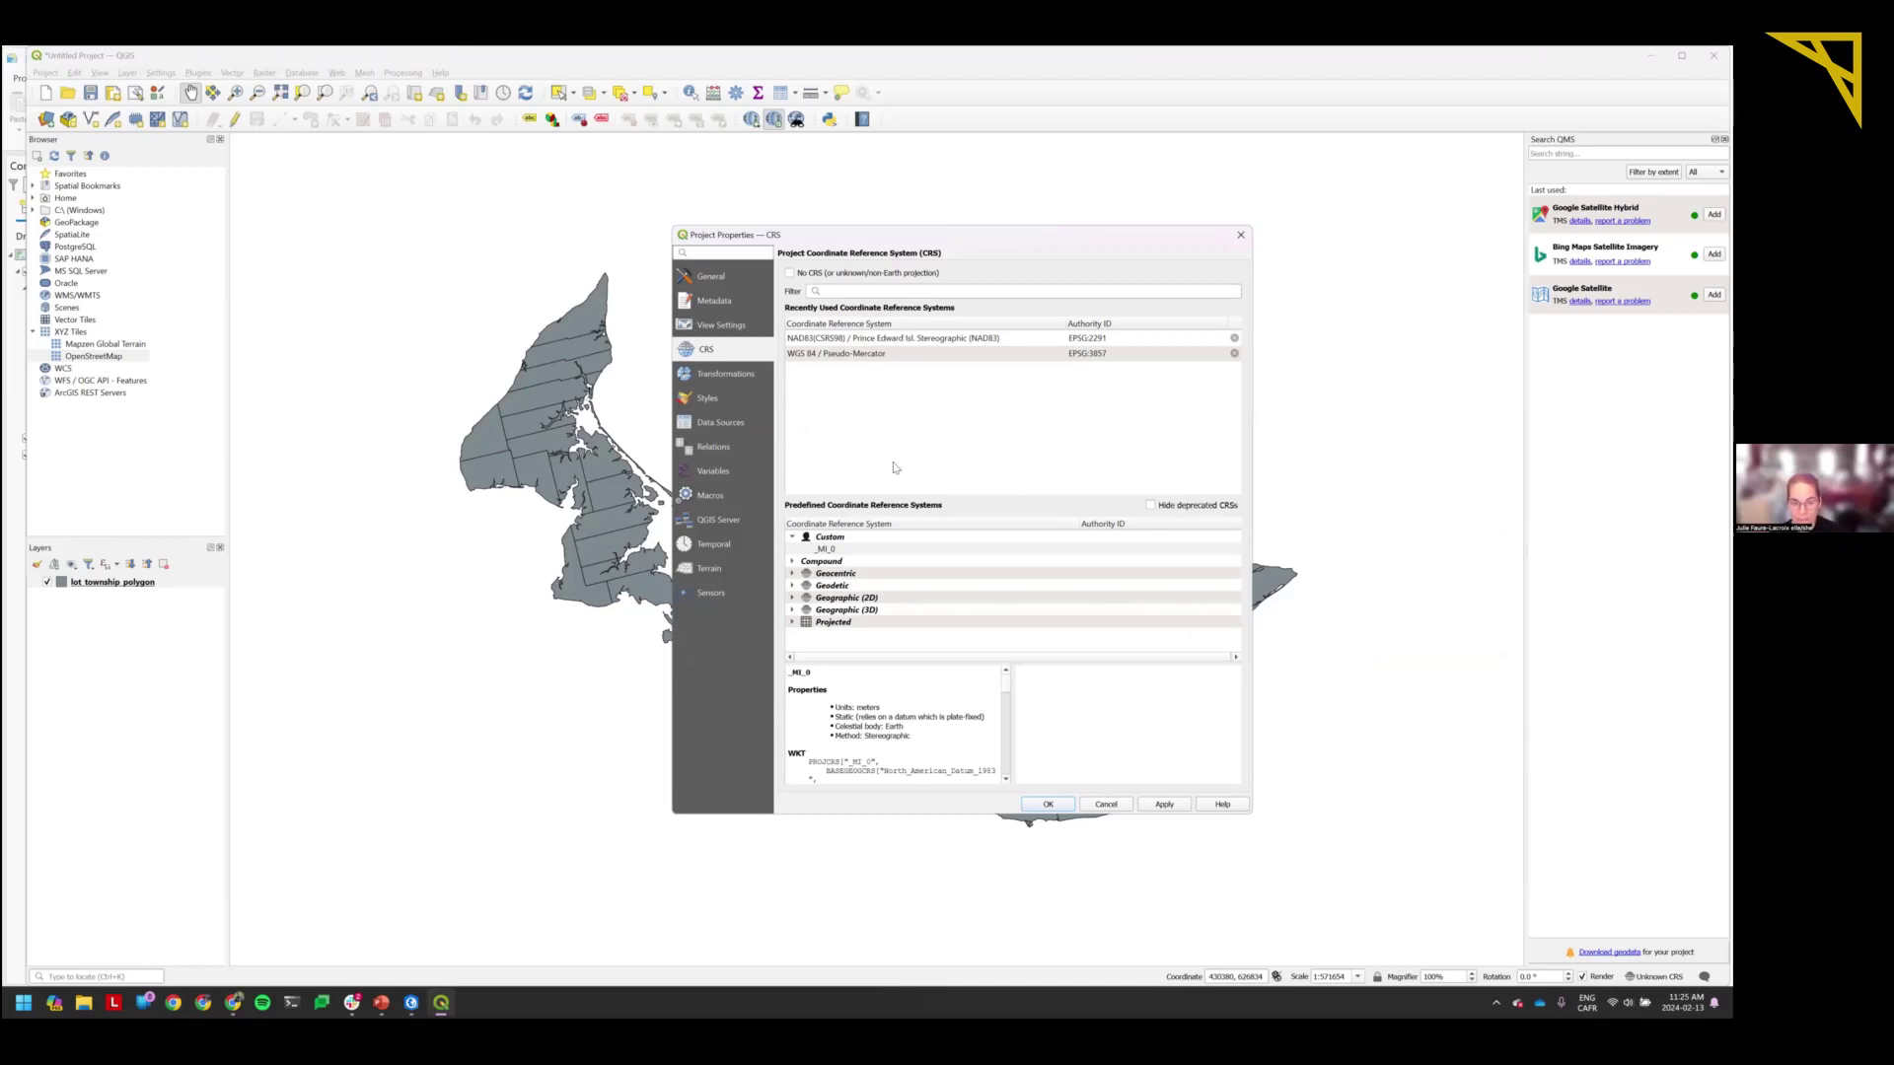
{"action": "left_click", "coordinate": [909, 341]}
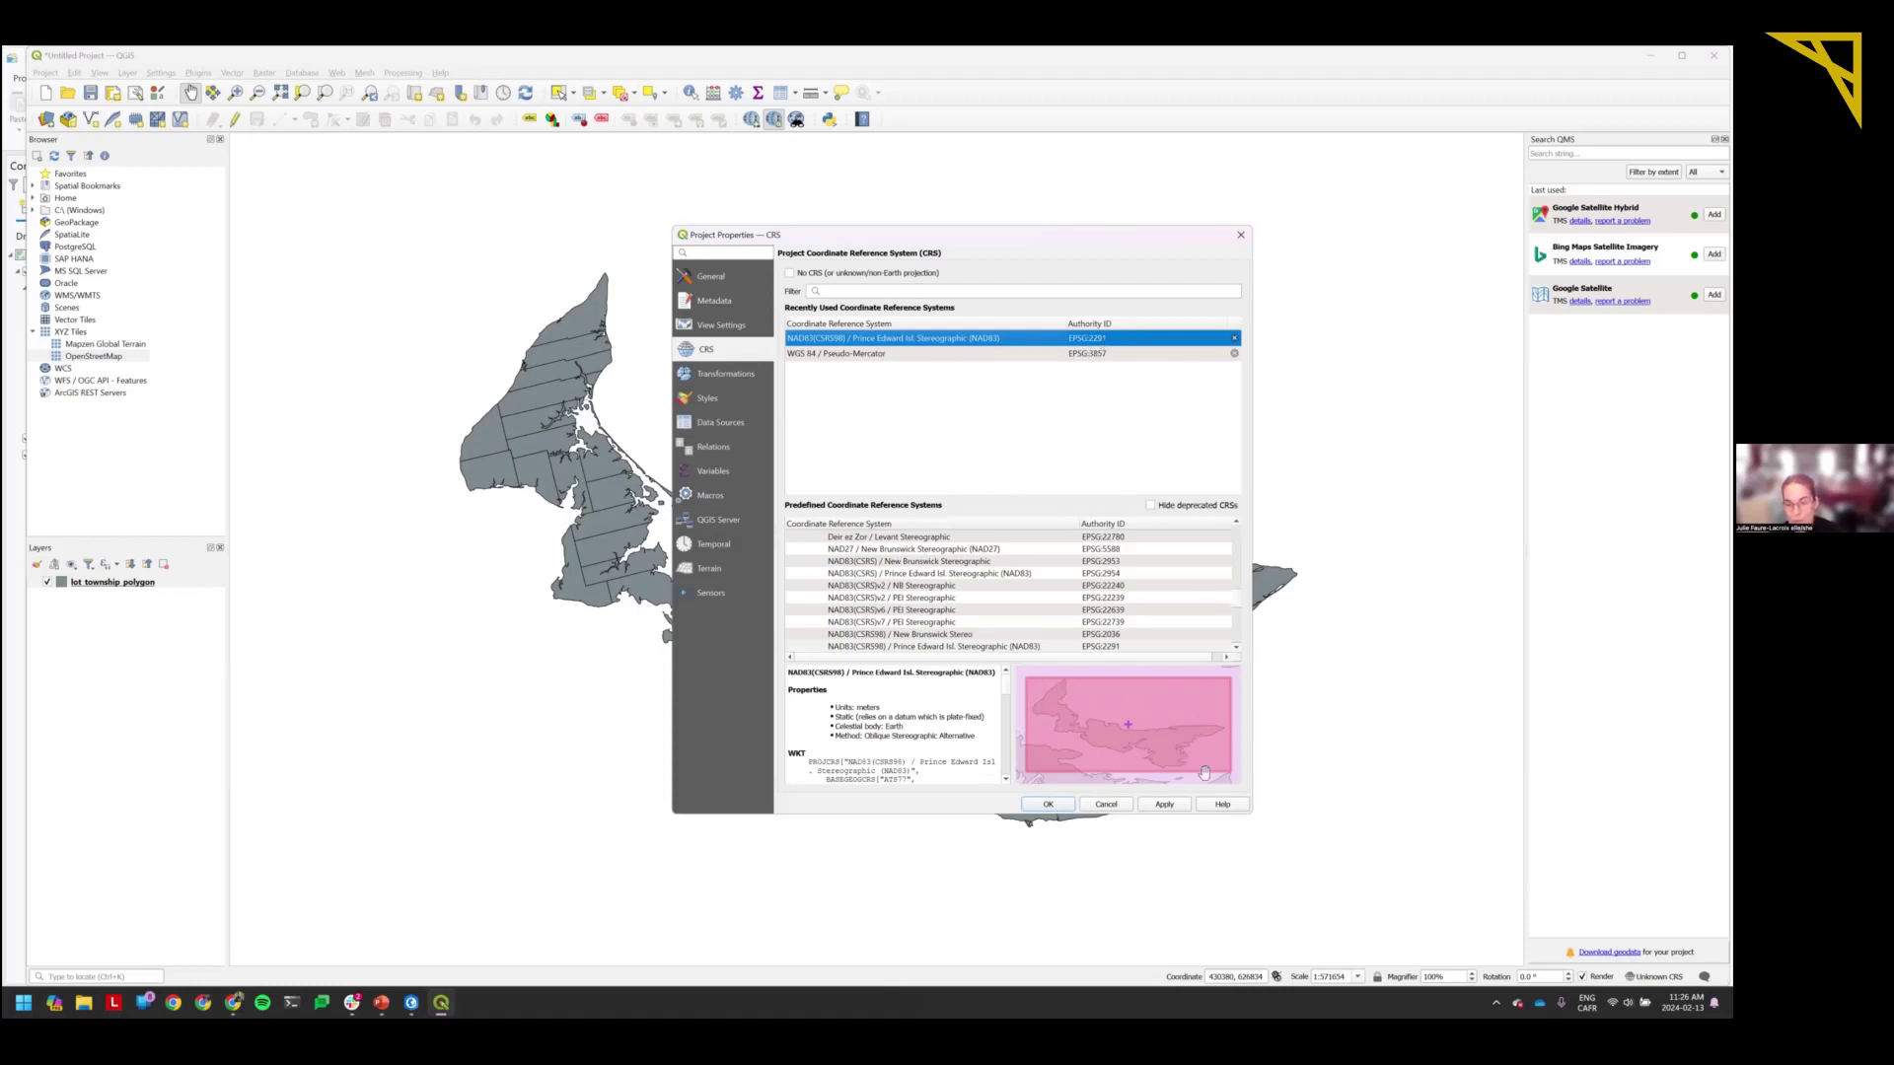
{"action": "scroll", "coordinate": [1024, 554], "scroll_direction": "down", "scroll_amount": 5}
{"action": "scroll", "coordinate": [1002, 602], "scroll_direction": "up", "scroll_amount": 8}
{"action": "scroll", "coordinate": [1000, 600], "scroll_direction": "up", "scroll_amount": 10}
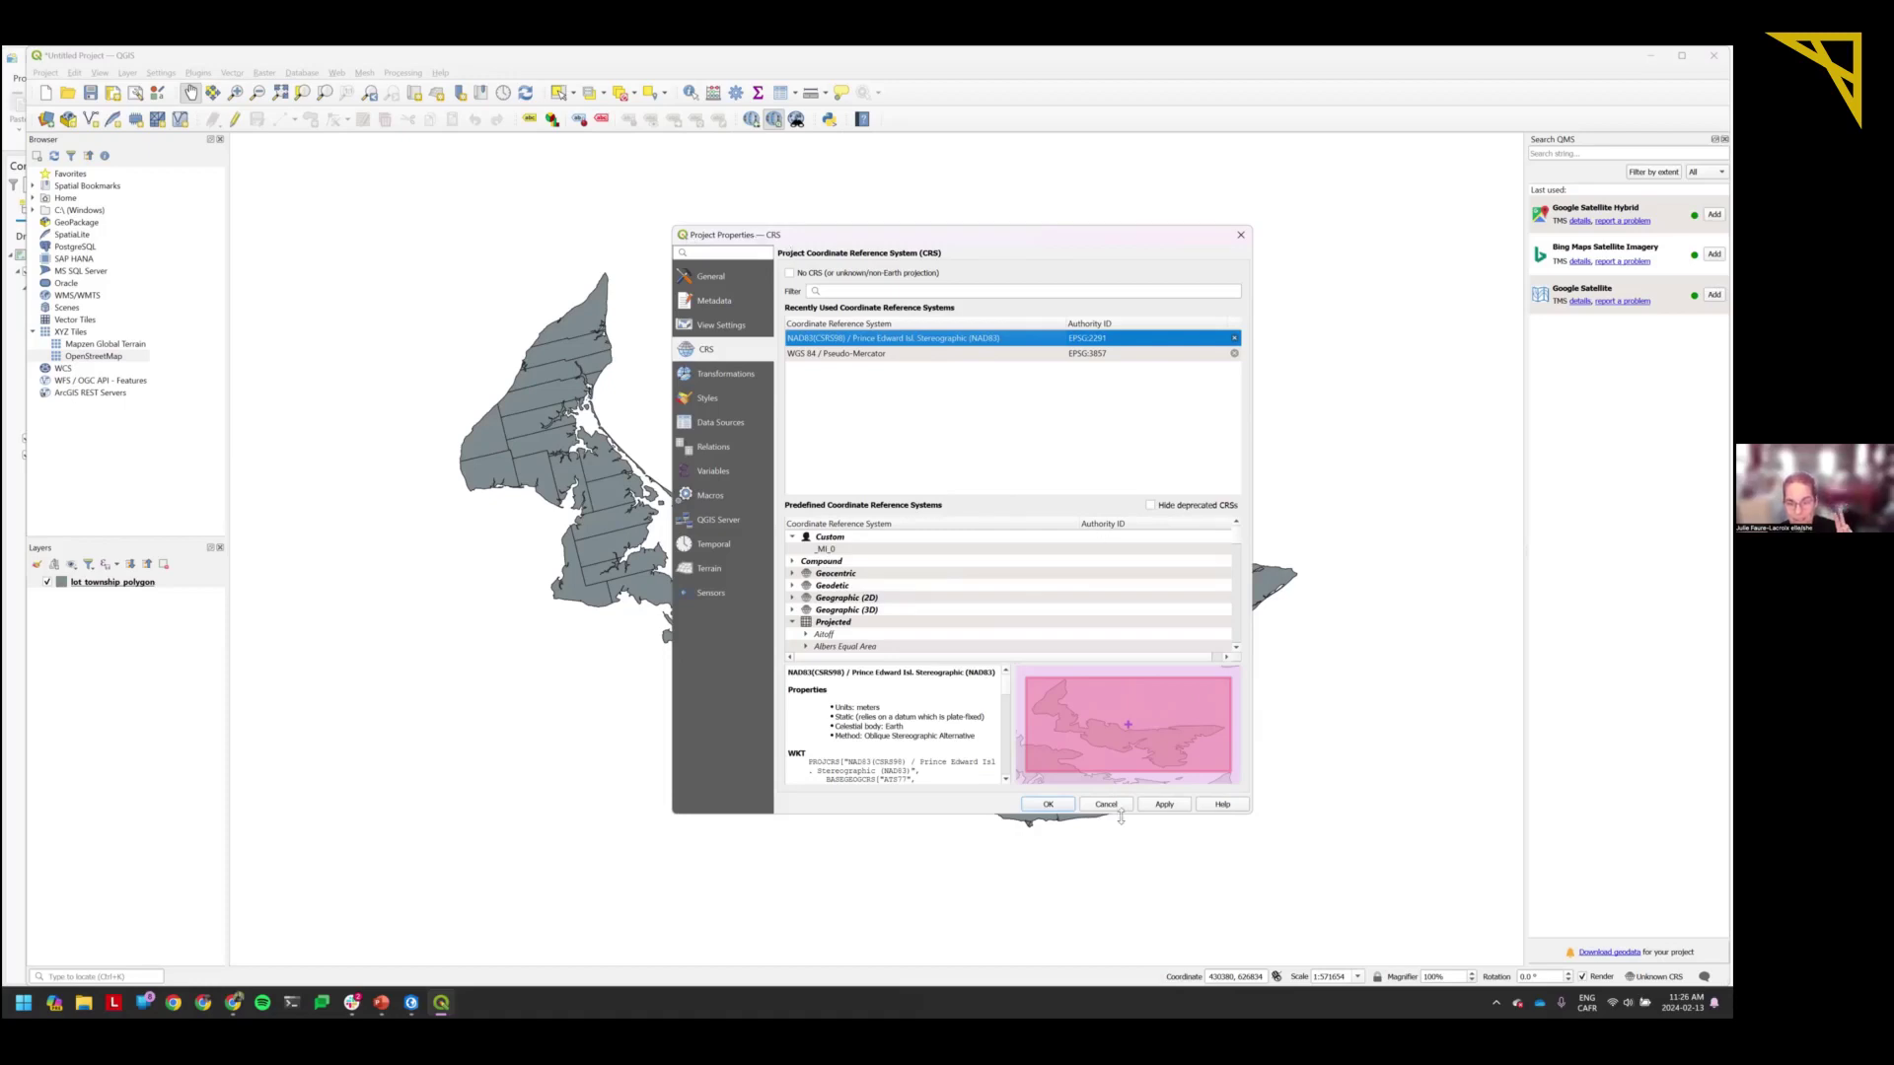
{"action": "left_click", "coordinate": [1049, 804]}
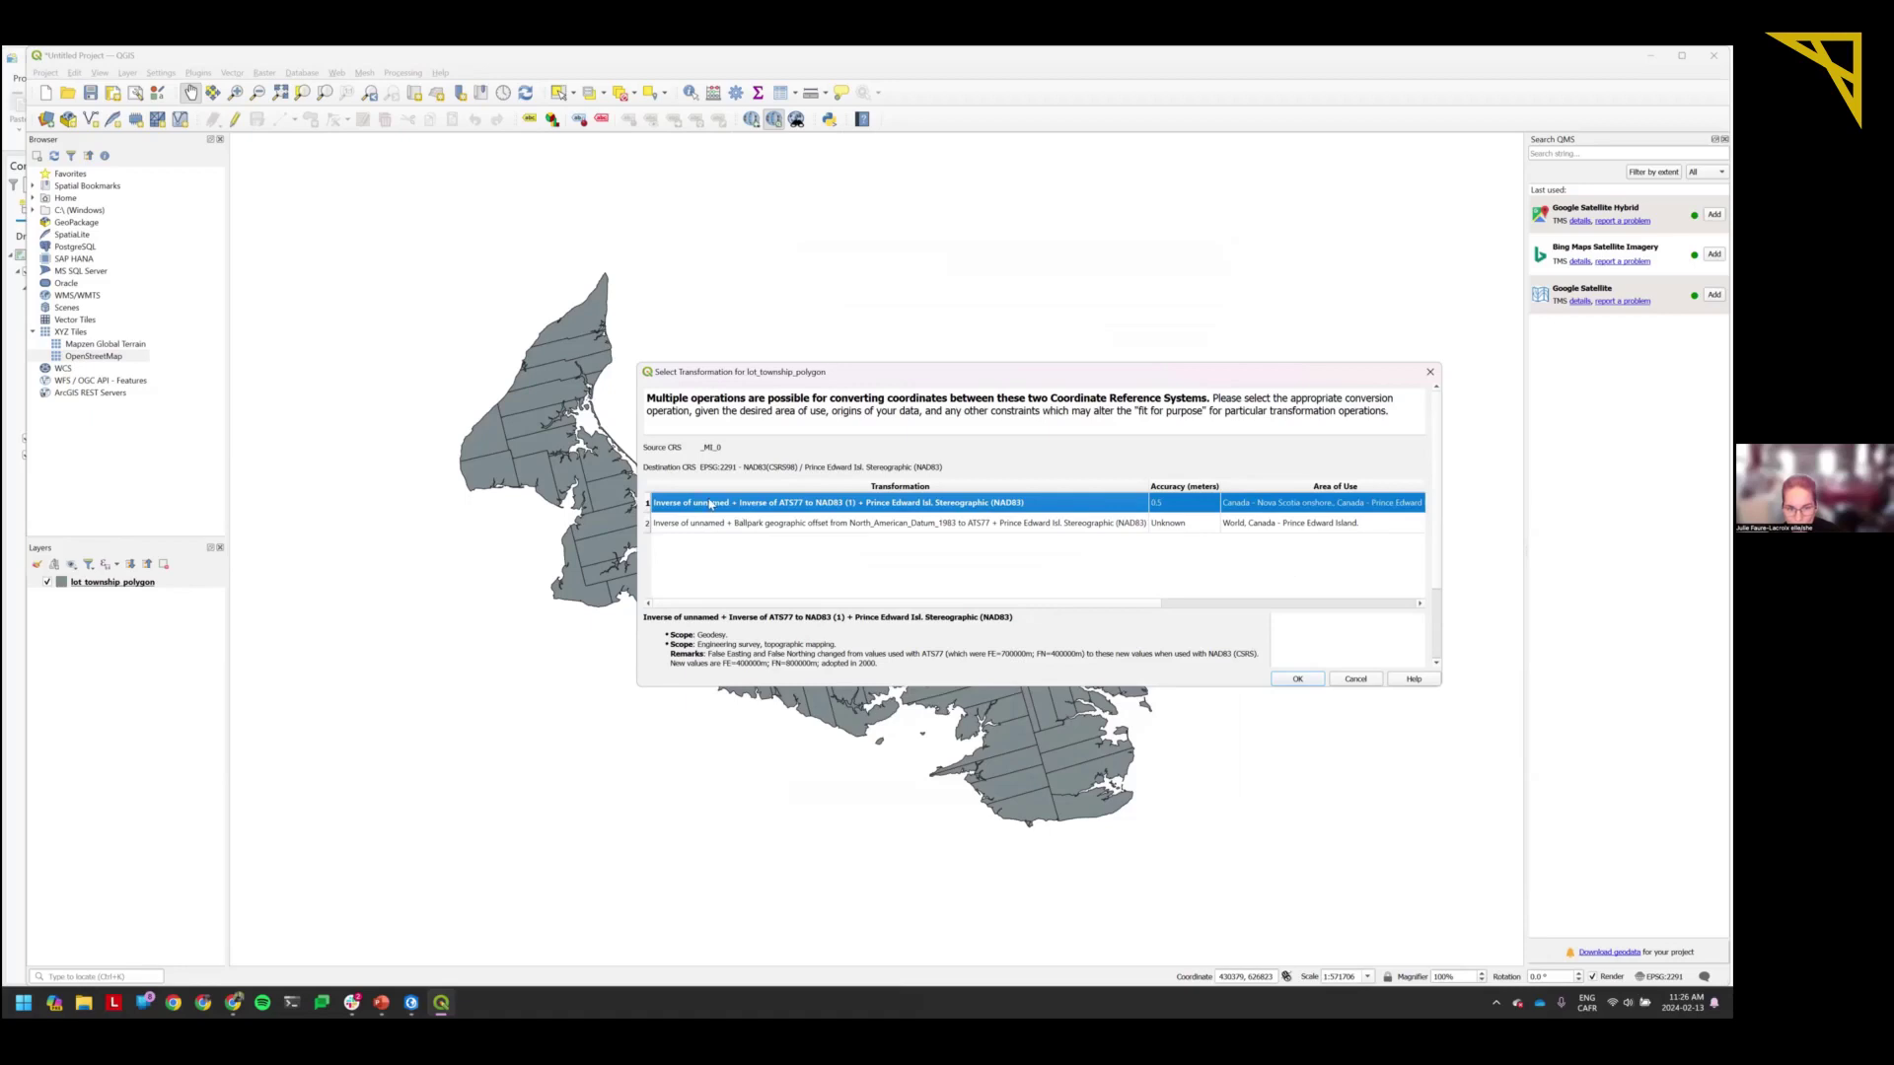
{"action": "left_click", "coordinate": [1298, 678]}
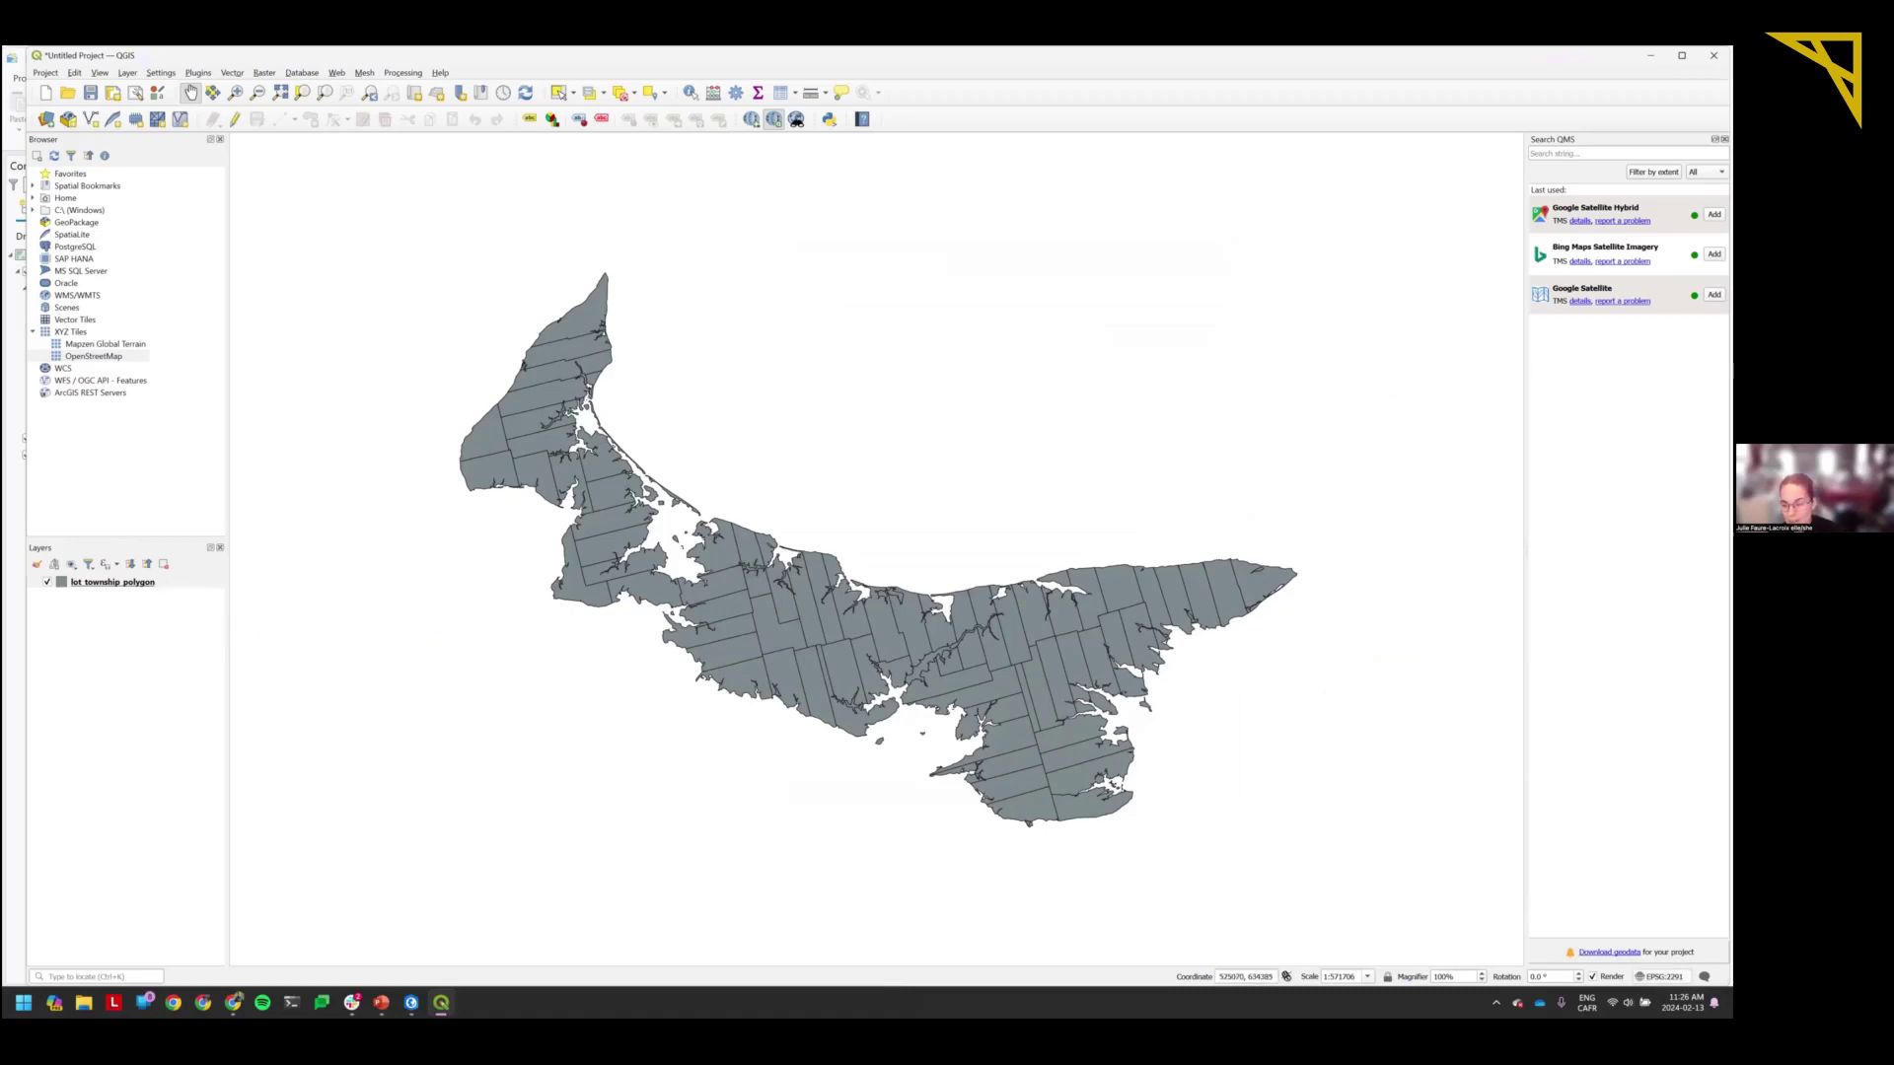
{"action": "key", "text": "ctrl+shift+p"}
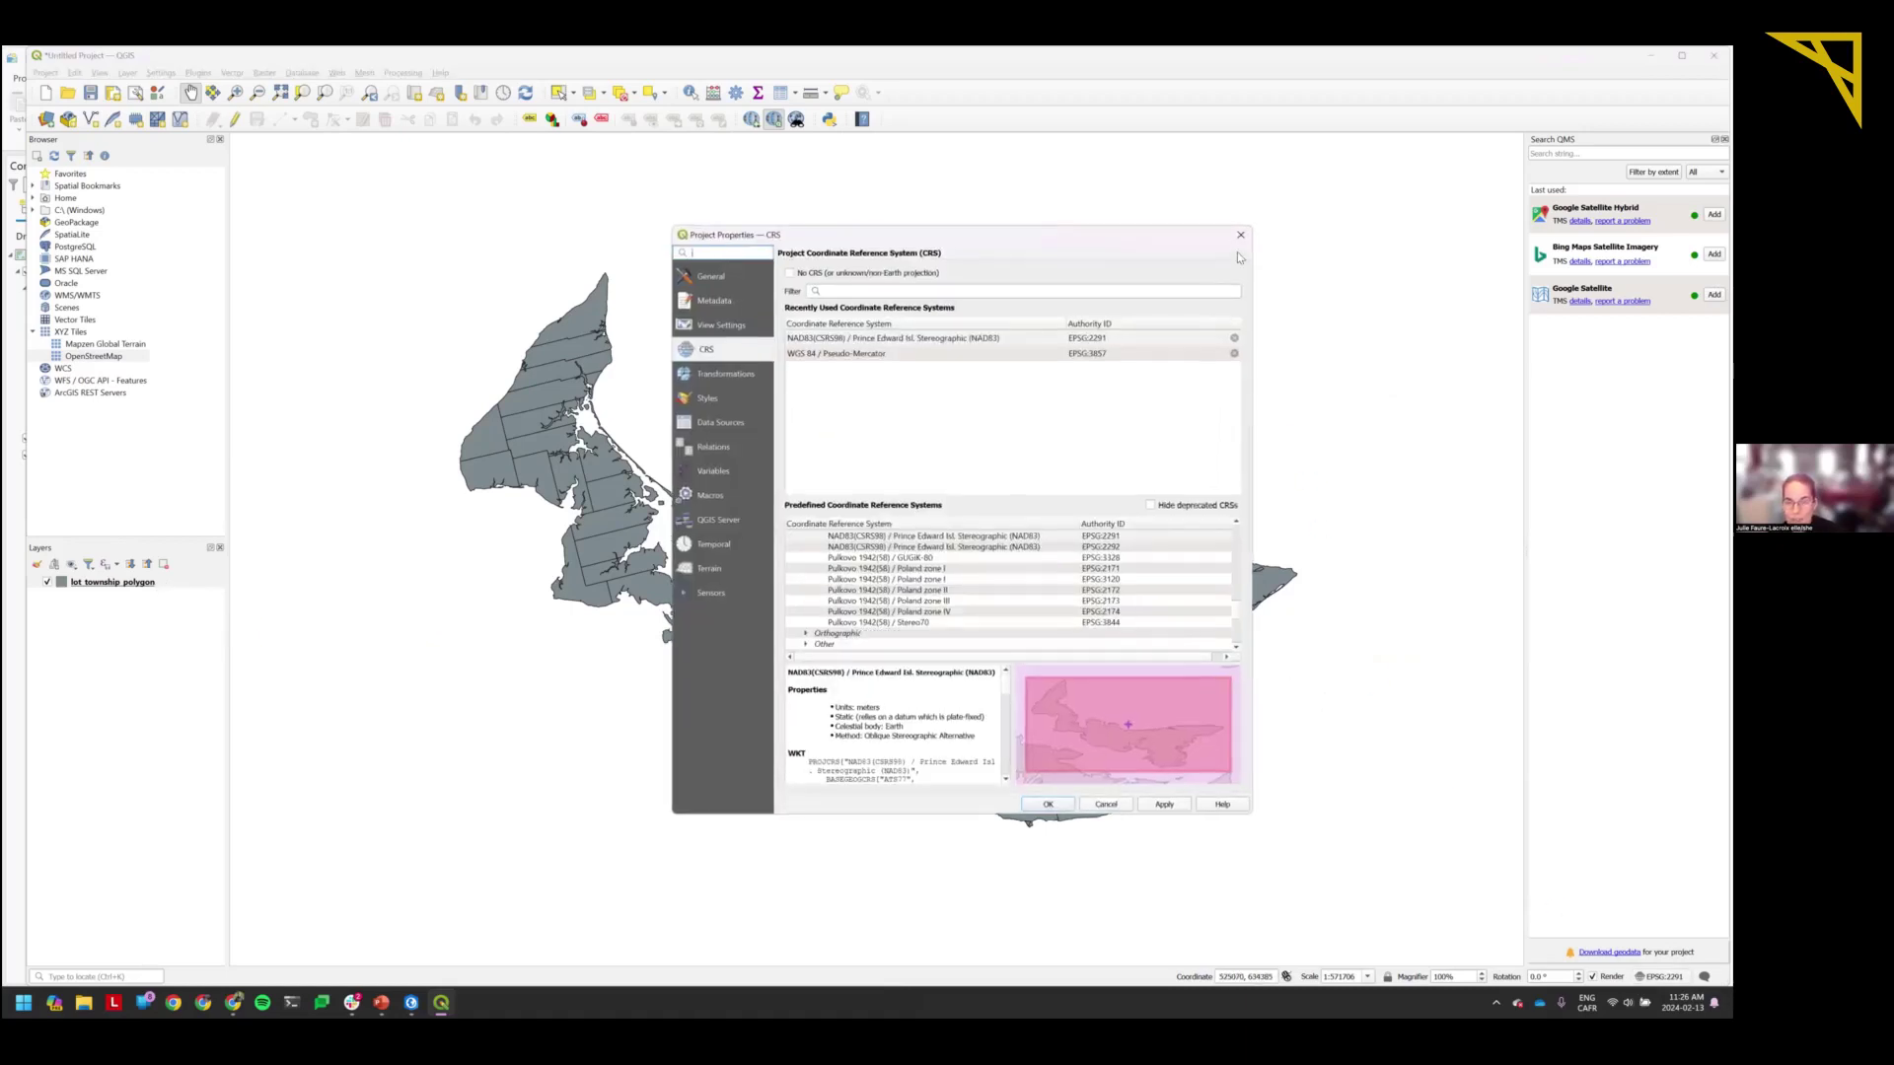
{"action": "left_click", "coordinate": [1239, 239]}
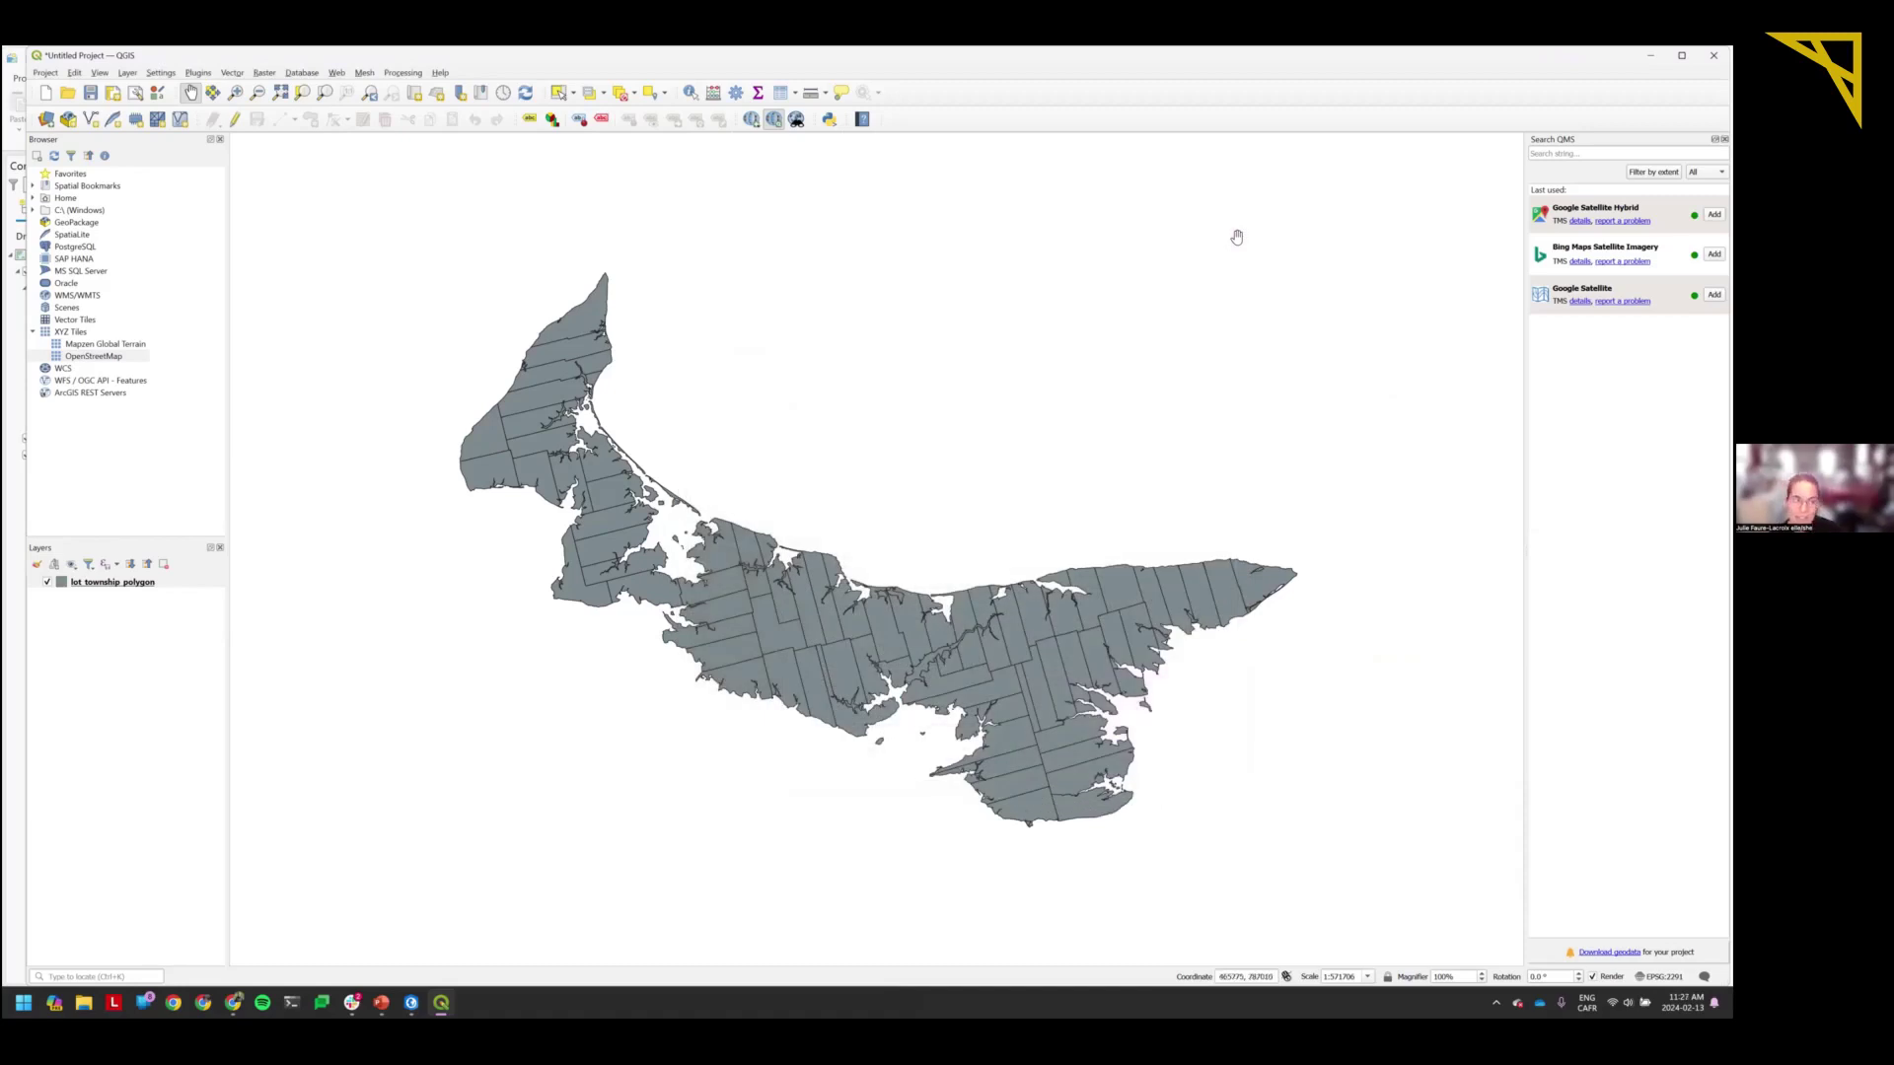
Set the coordinate reference system of the lot_township_polygon layer to EPSG:2291.
{"action": "left_click", "coordinate": [182, 586]}
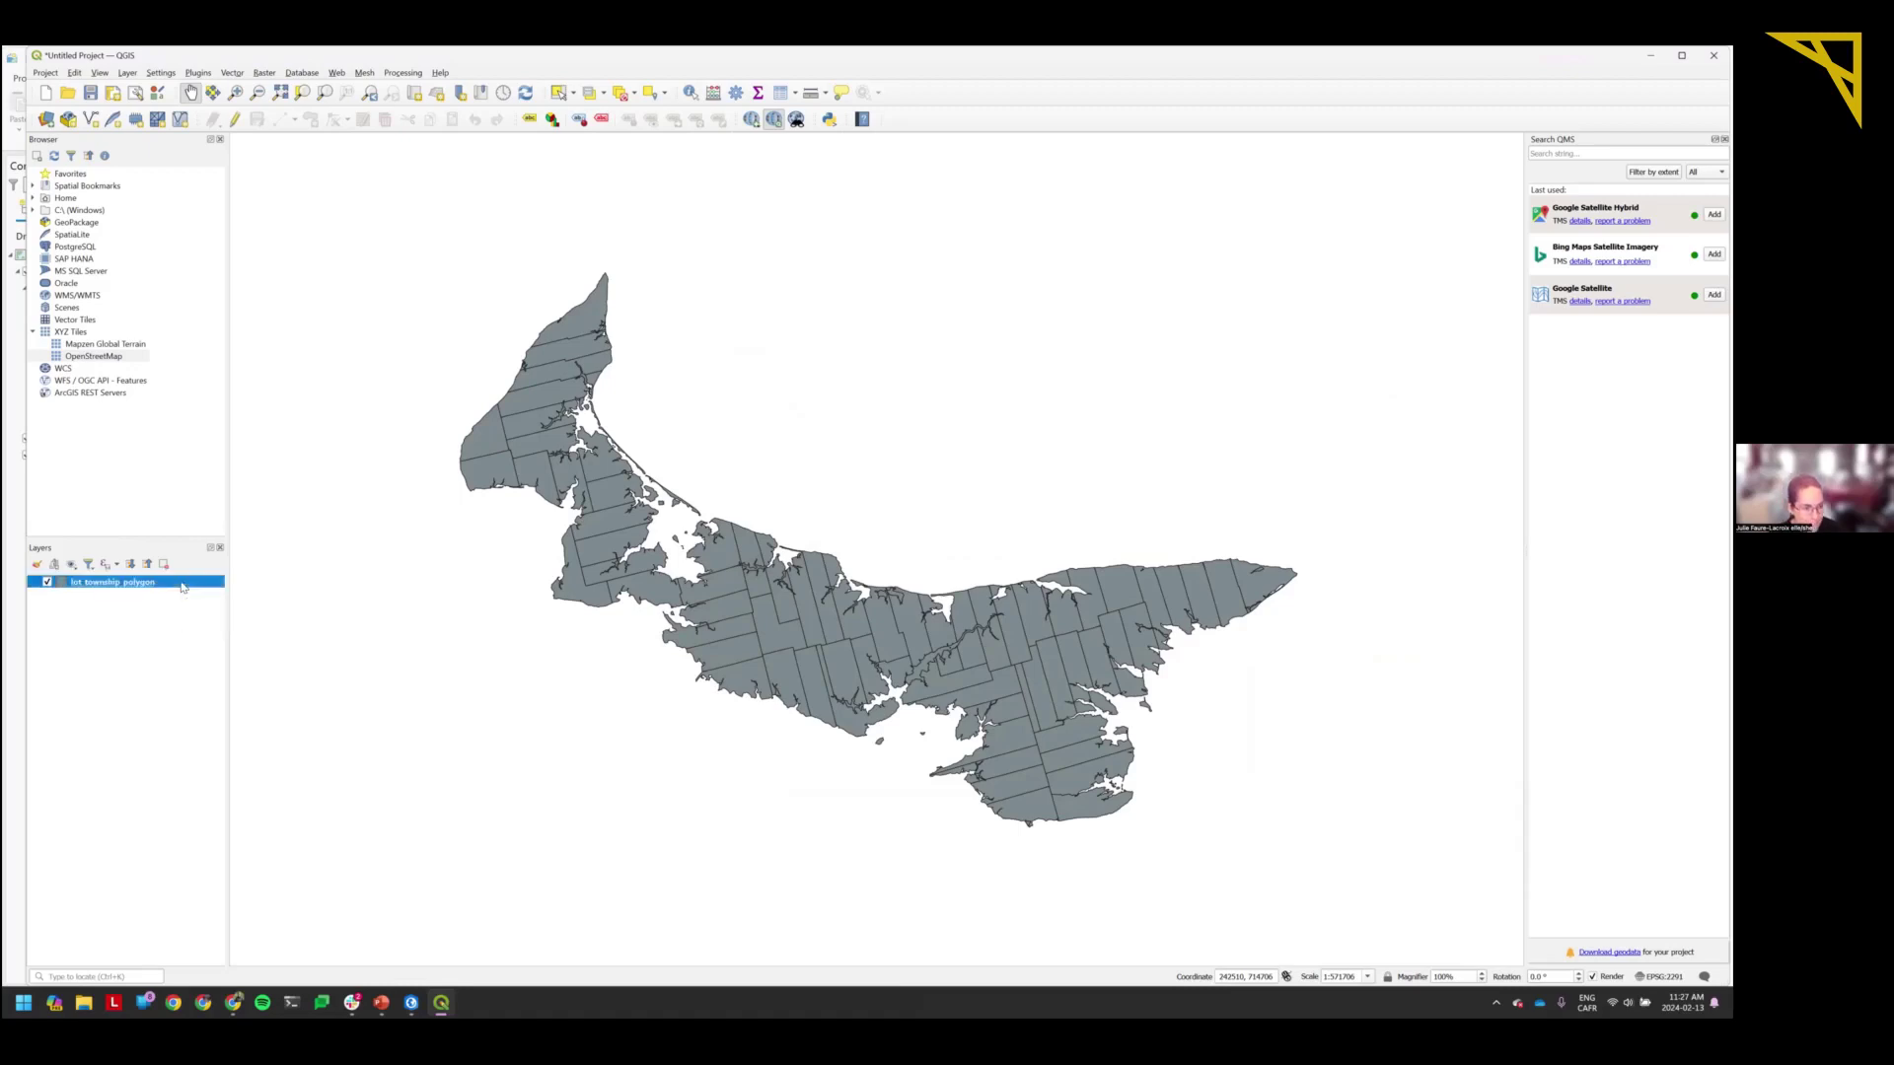
{"action": "double_click", "coordinate": [182, 587]}
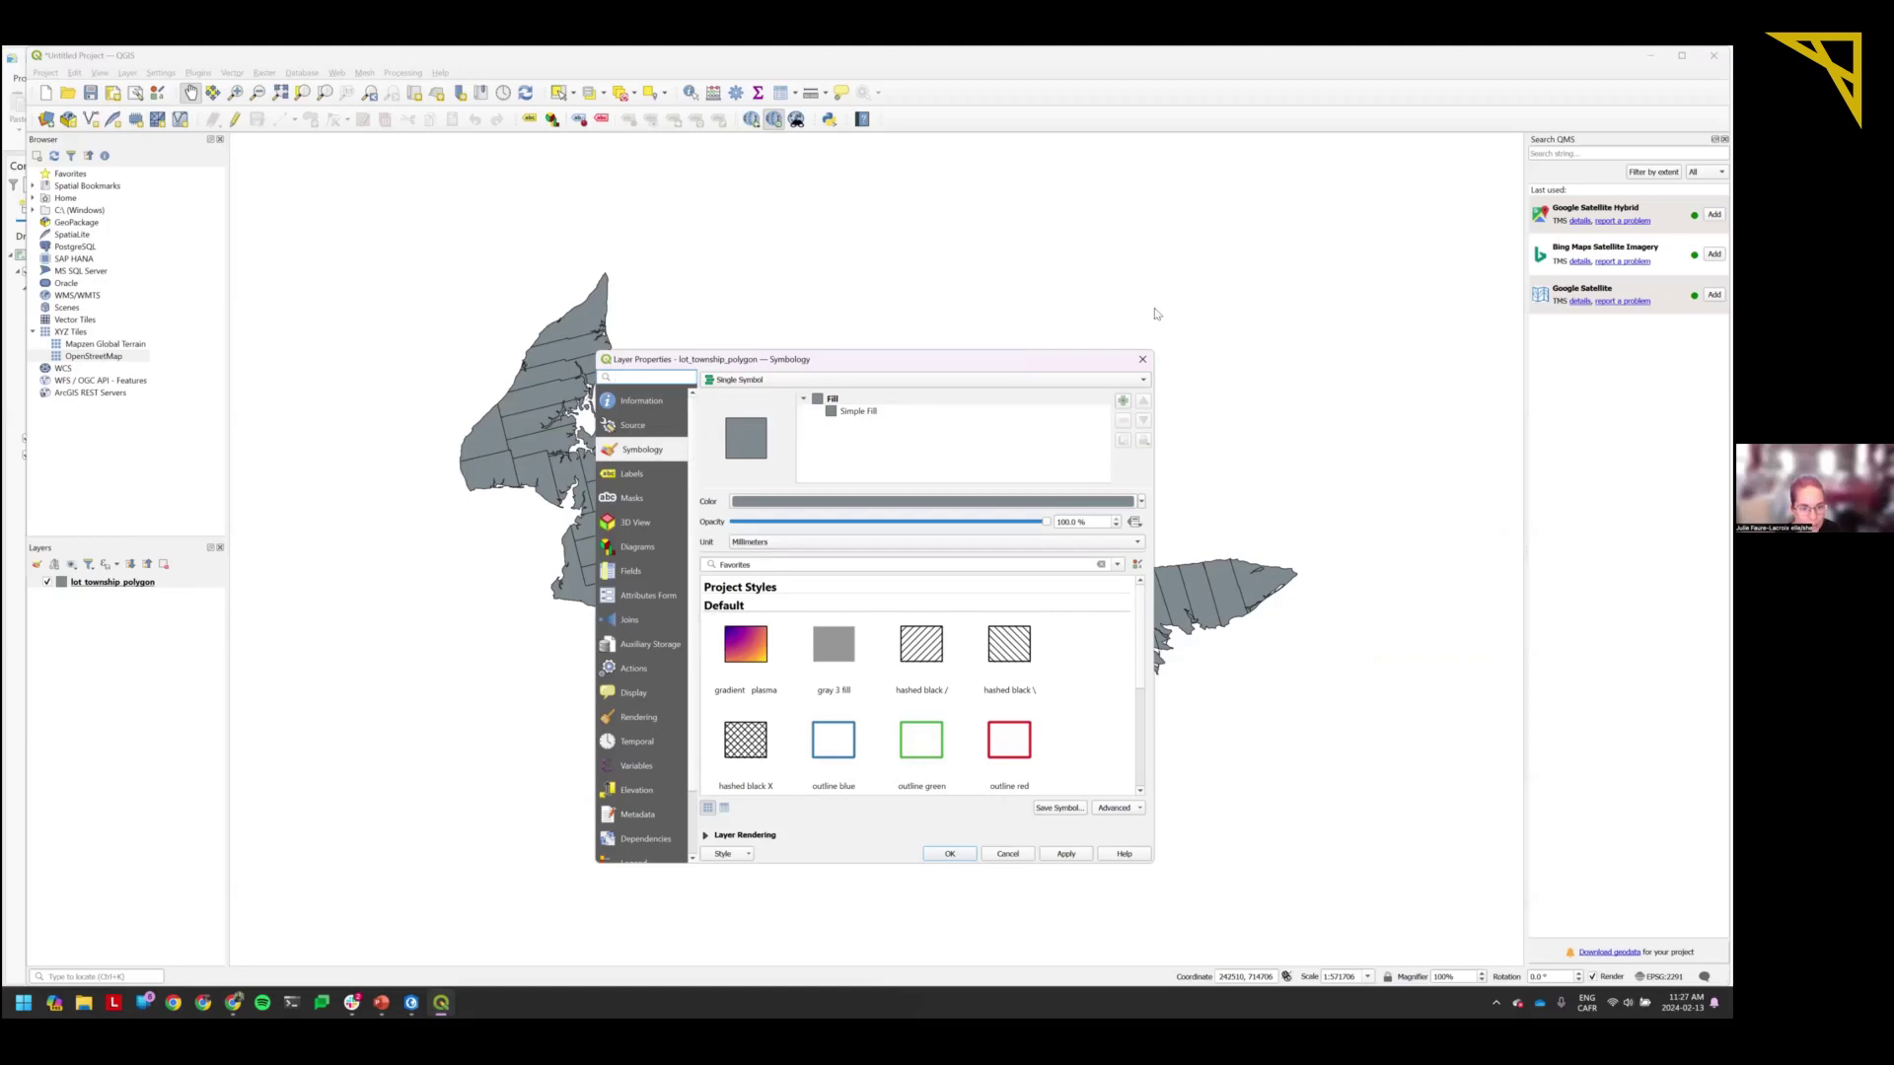
{"action": "left_click", "coordinate": [1142, 359]}
{"action": "right_click", "coordinate": [129, 586]}
{"action": "mouse_move", "coordinate": [166, 825]}
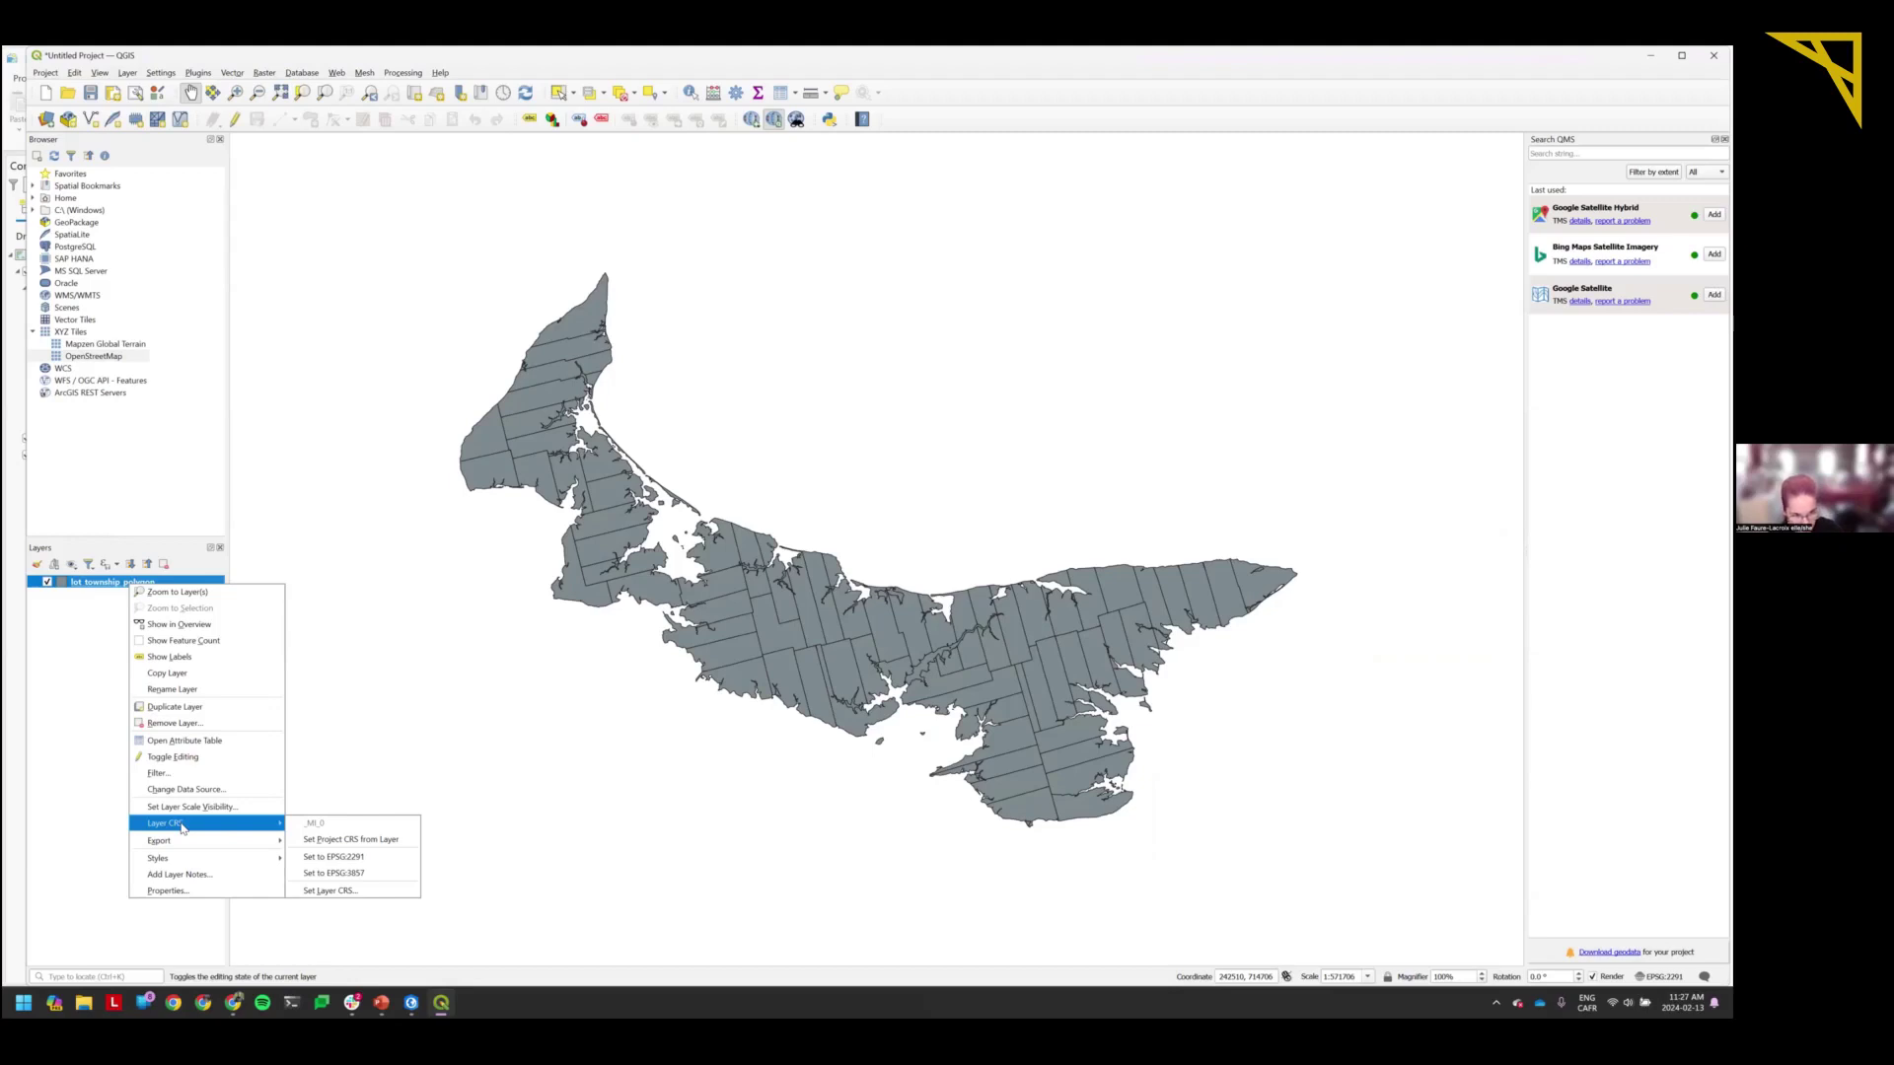
{"action": "left_click", "coordinate": [355, 858]}
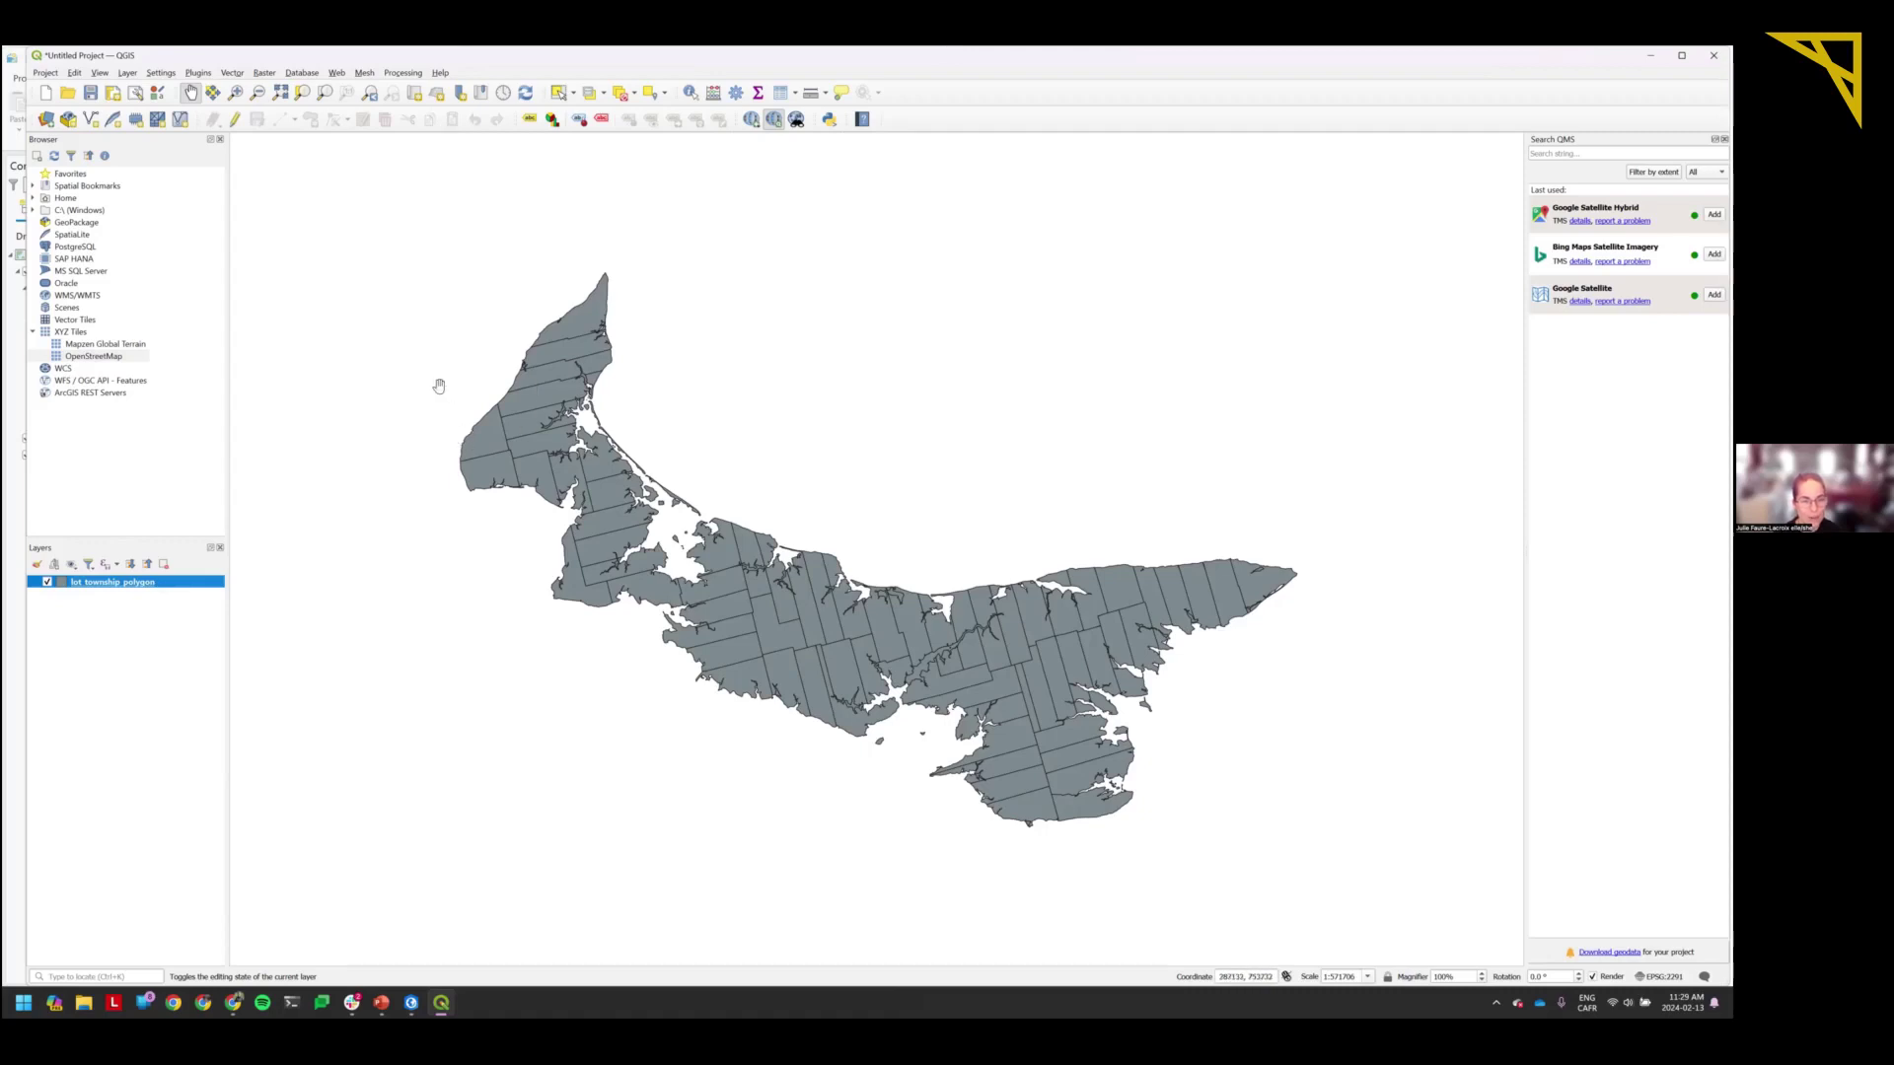
{"action": "left_click_drag", "start_coordinate": [438, 387], "coordinate": [448, 414]}
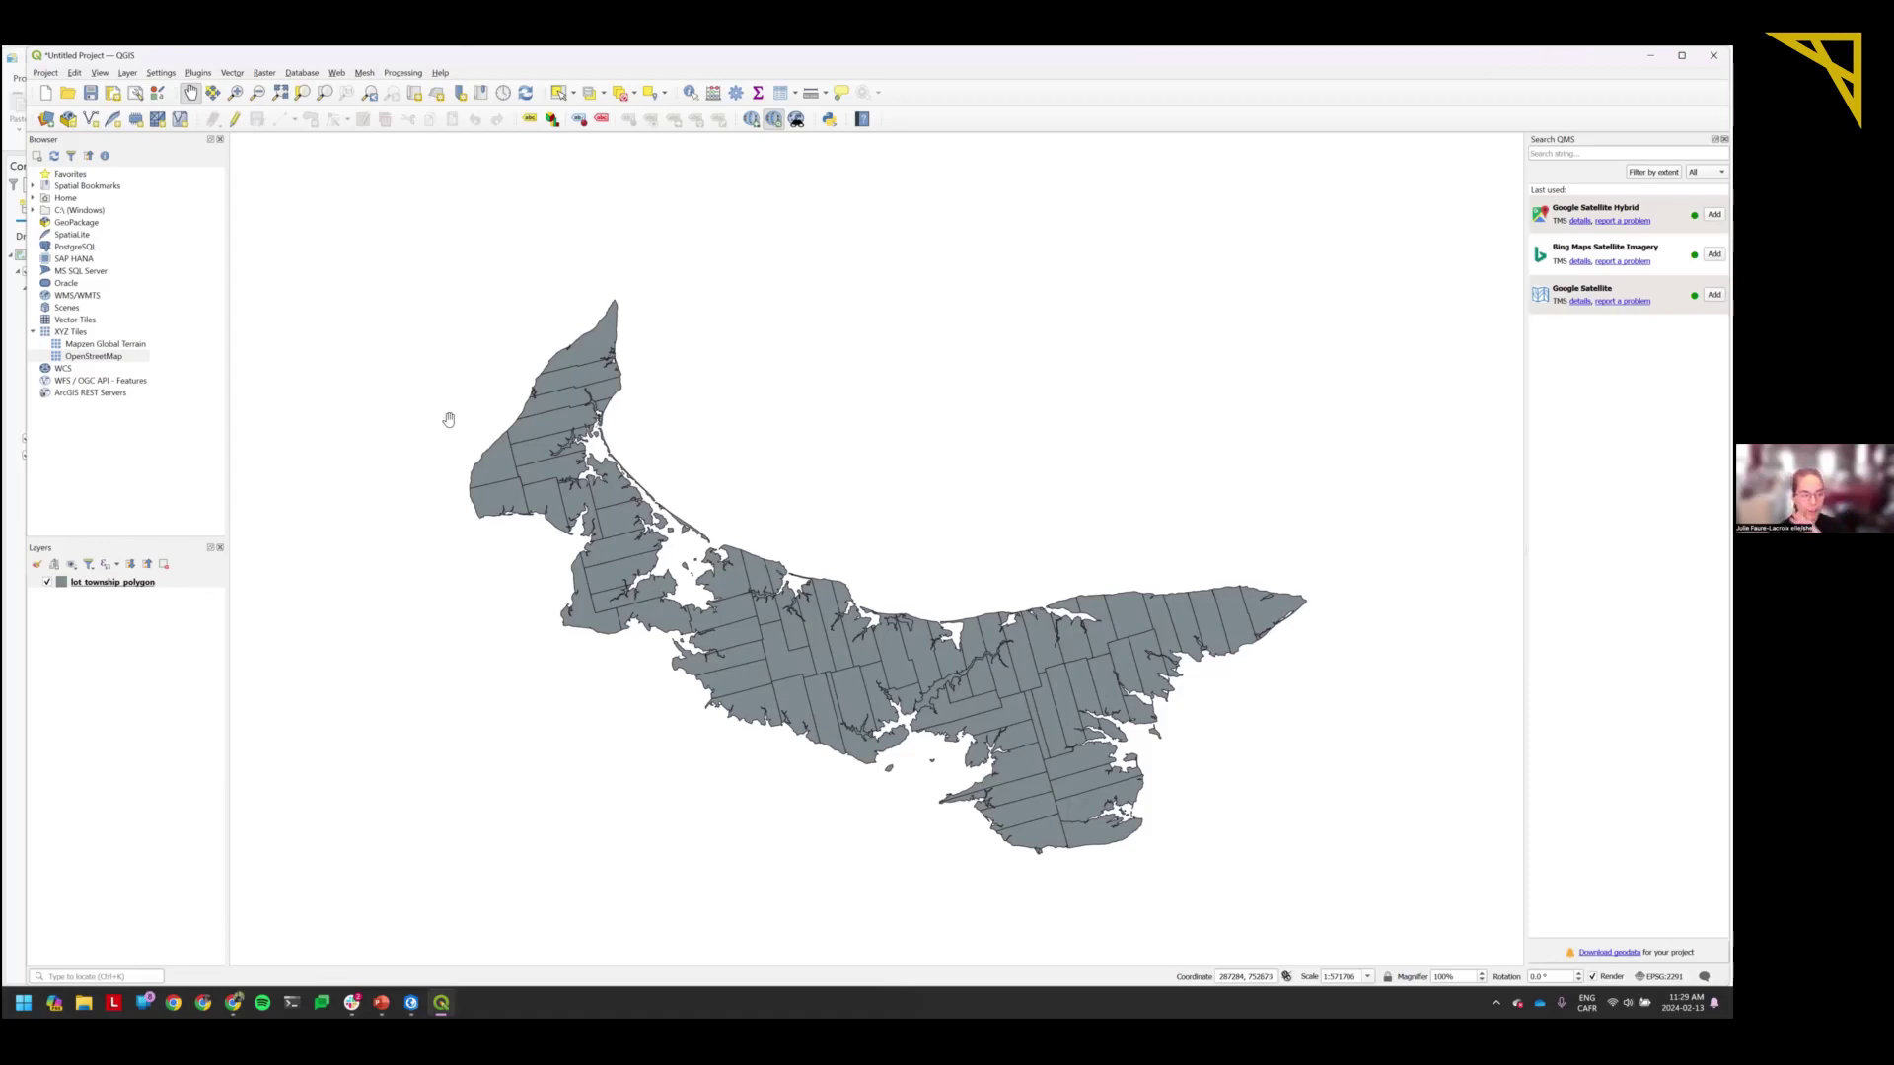
{"action": "right_click", "coordinate": [180, 586]}
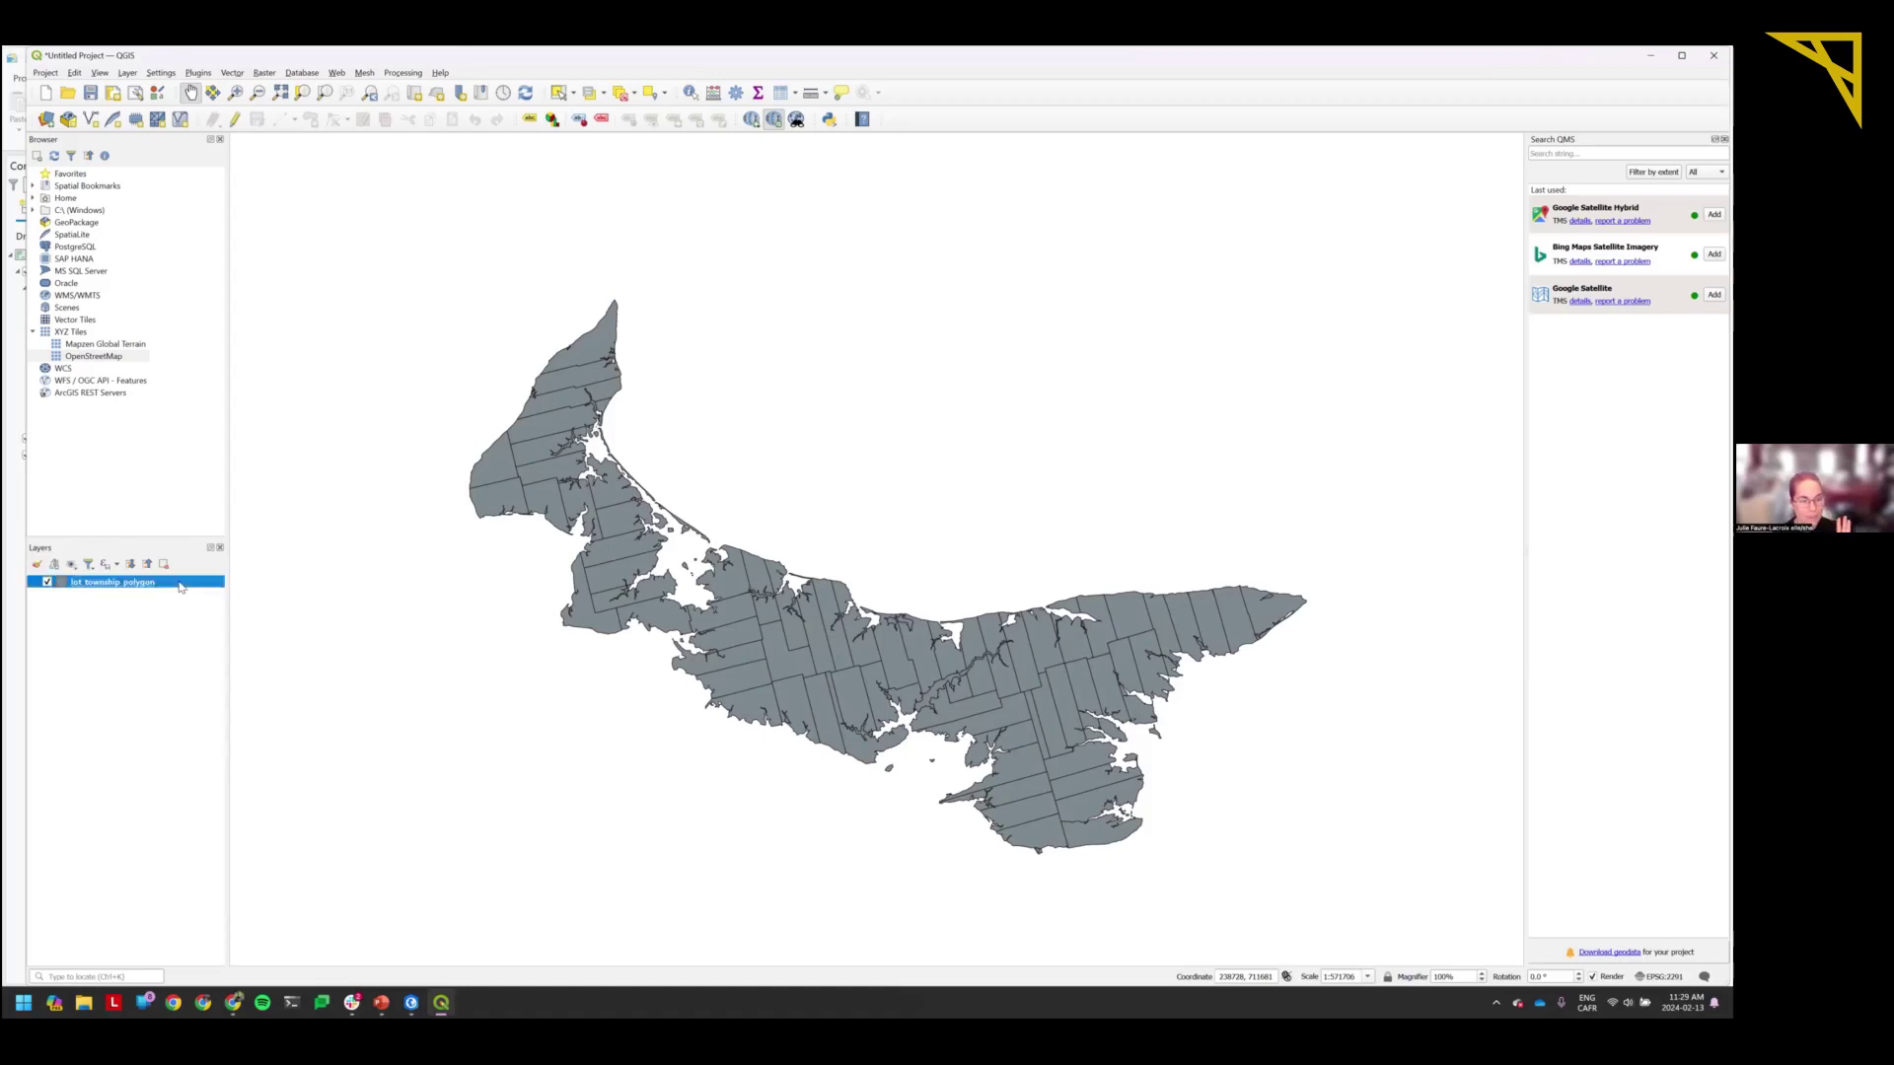
{"action": "left_click", "coordinate": [340, 538]}
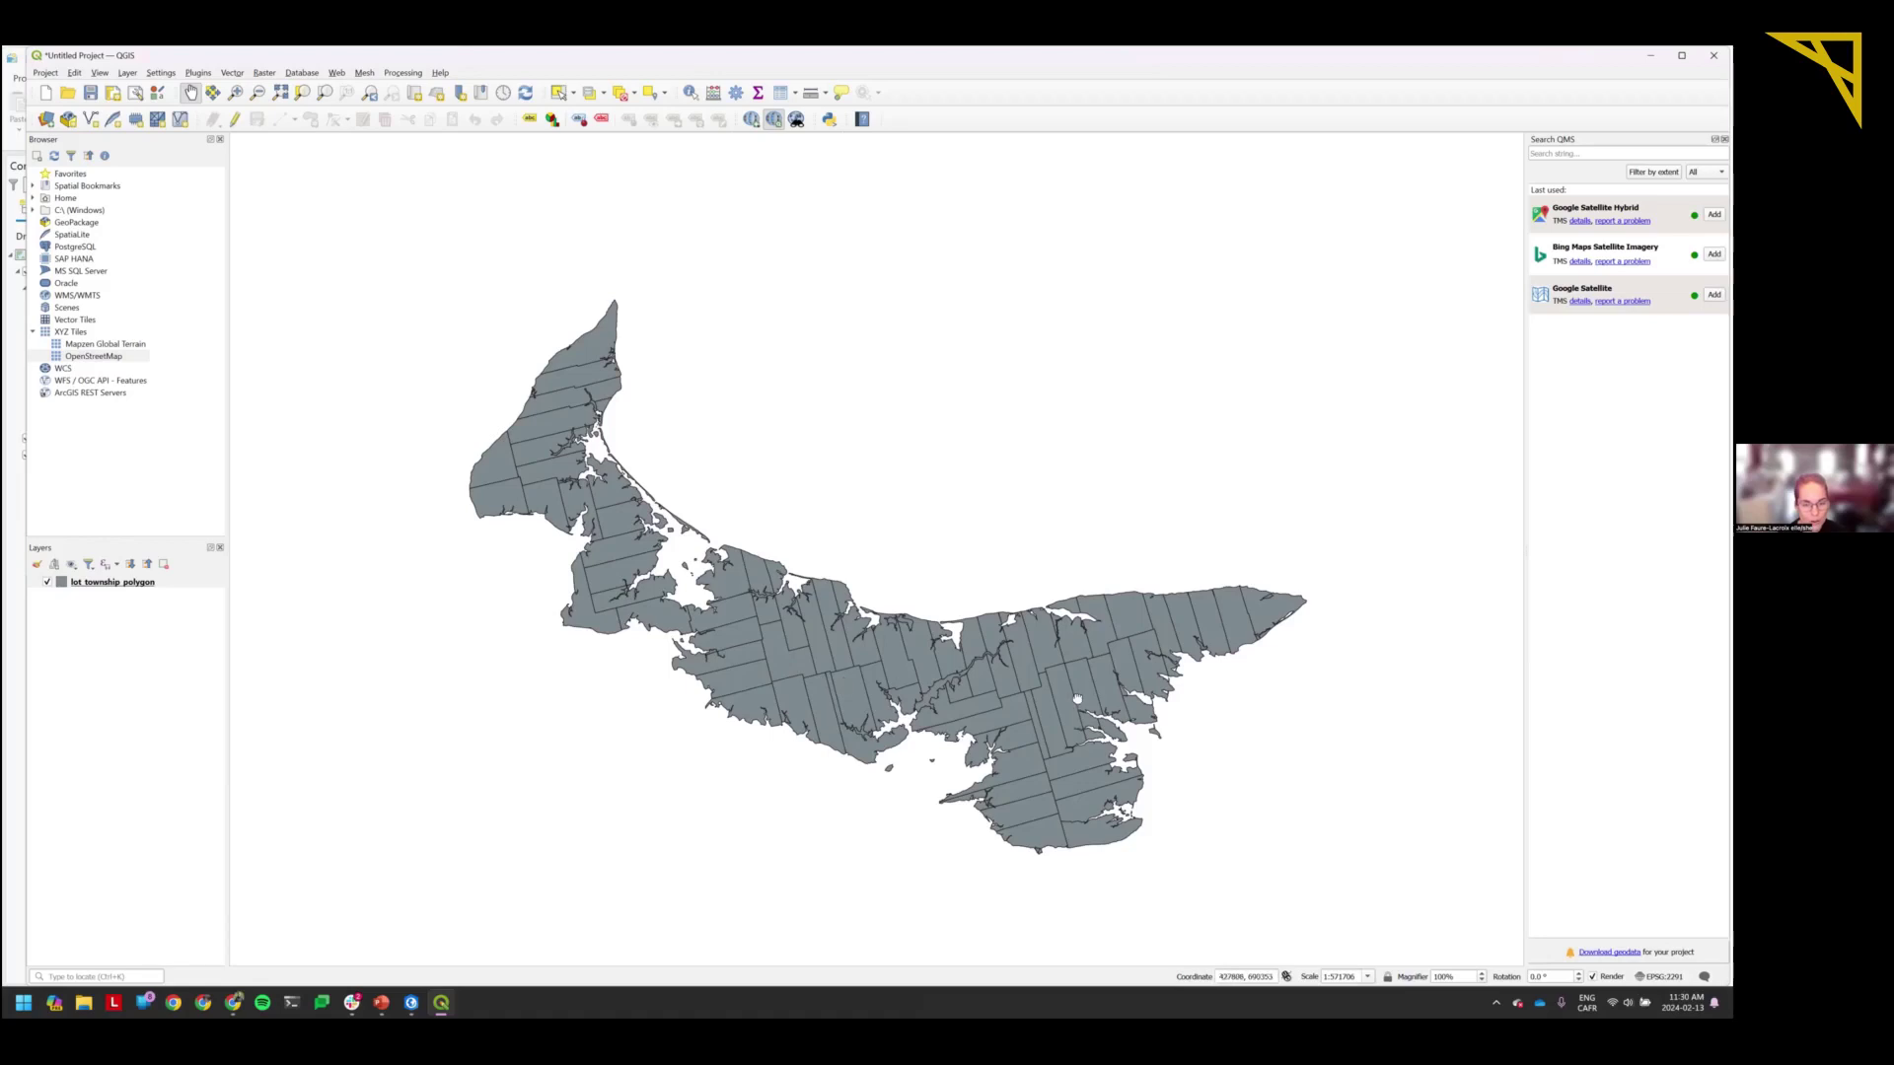
{"action": "left_click_drag", "start_coordinate": [1077, 700], "coordinate": [1135, 700]}
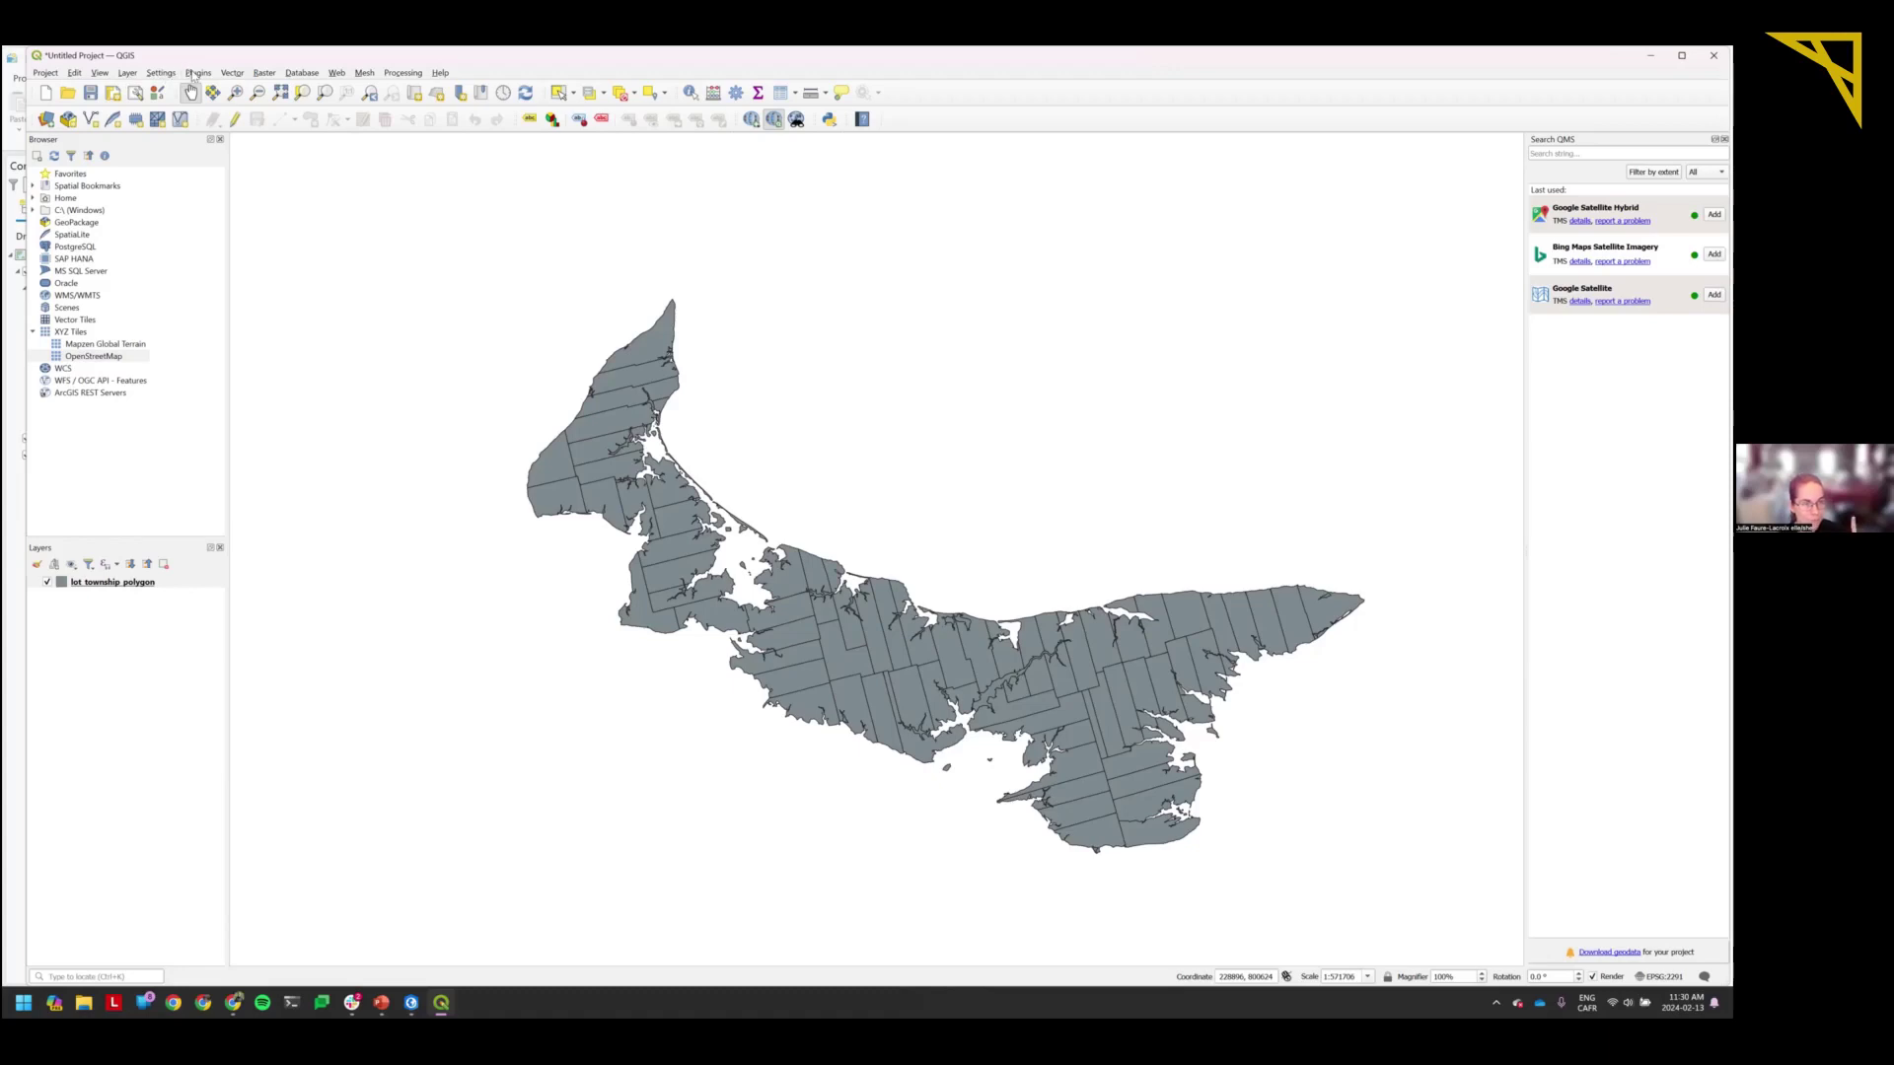
Open the Georeferencer for the historical map.
{"action": "left_click", "coordinate": [158, 73]}
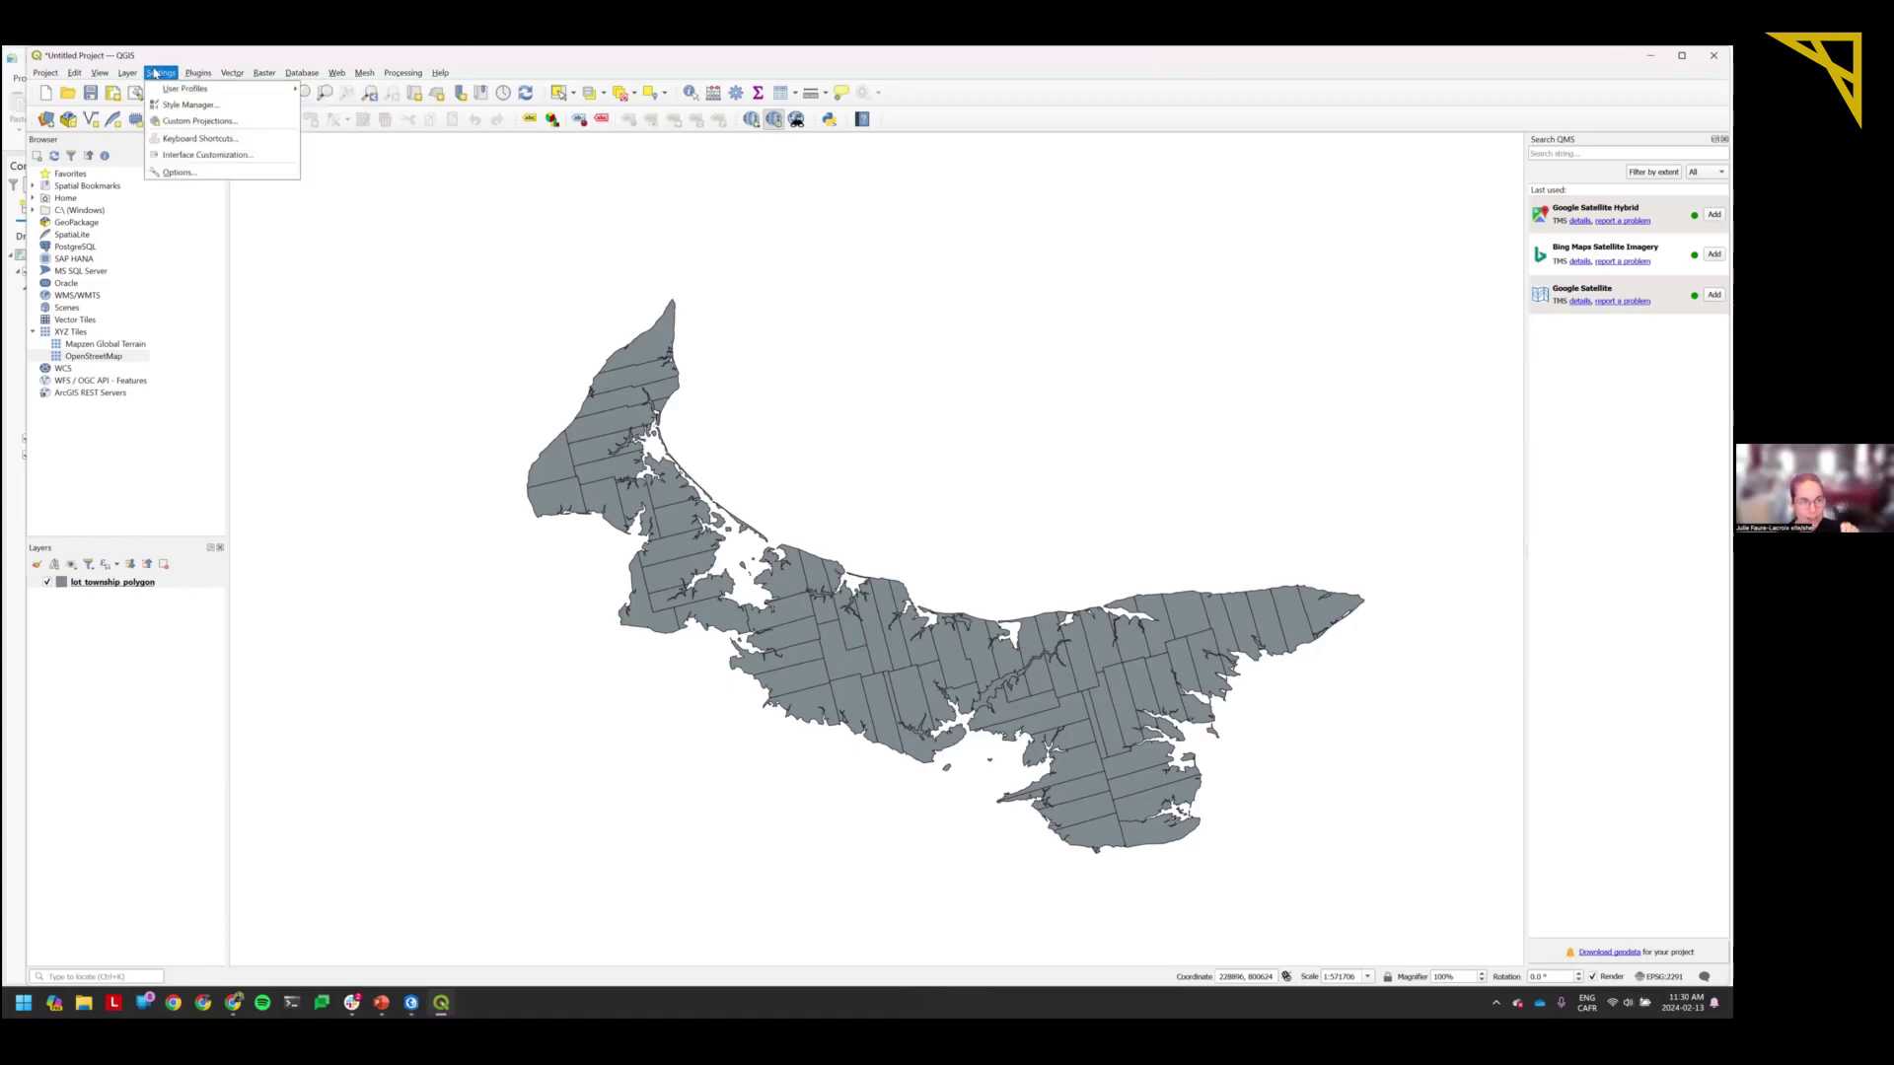
{"action": "mouse_move", "coordinate": [227, 78]}
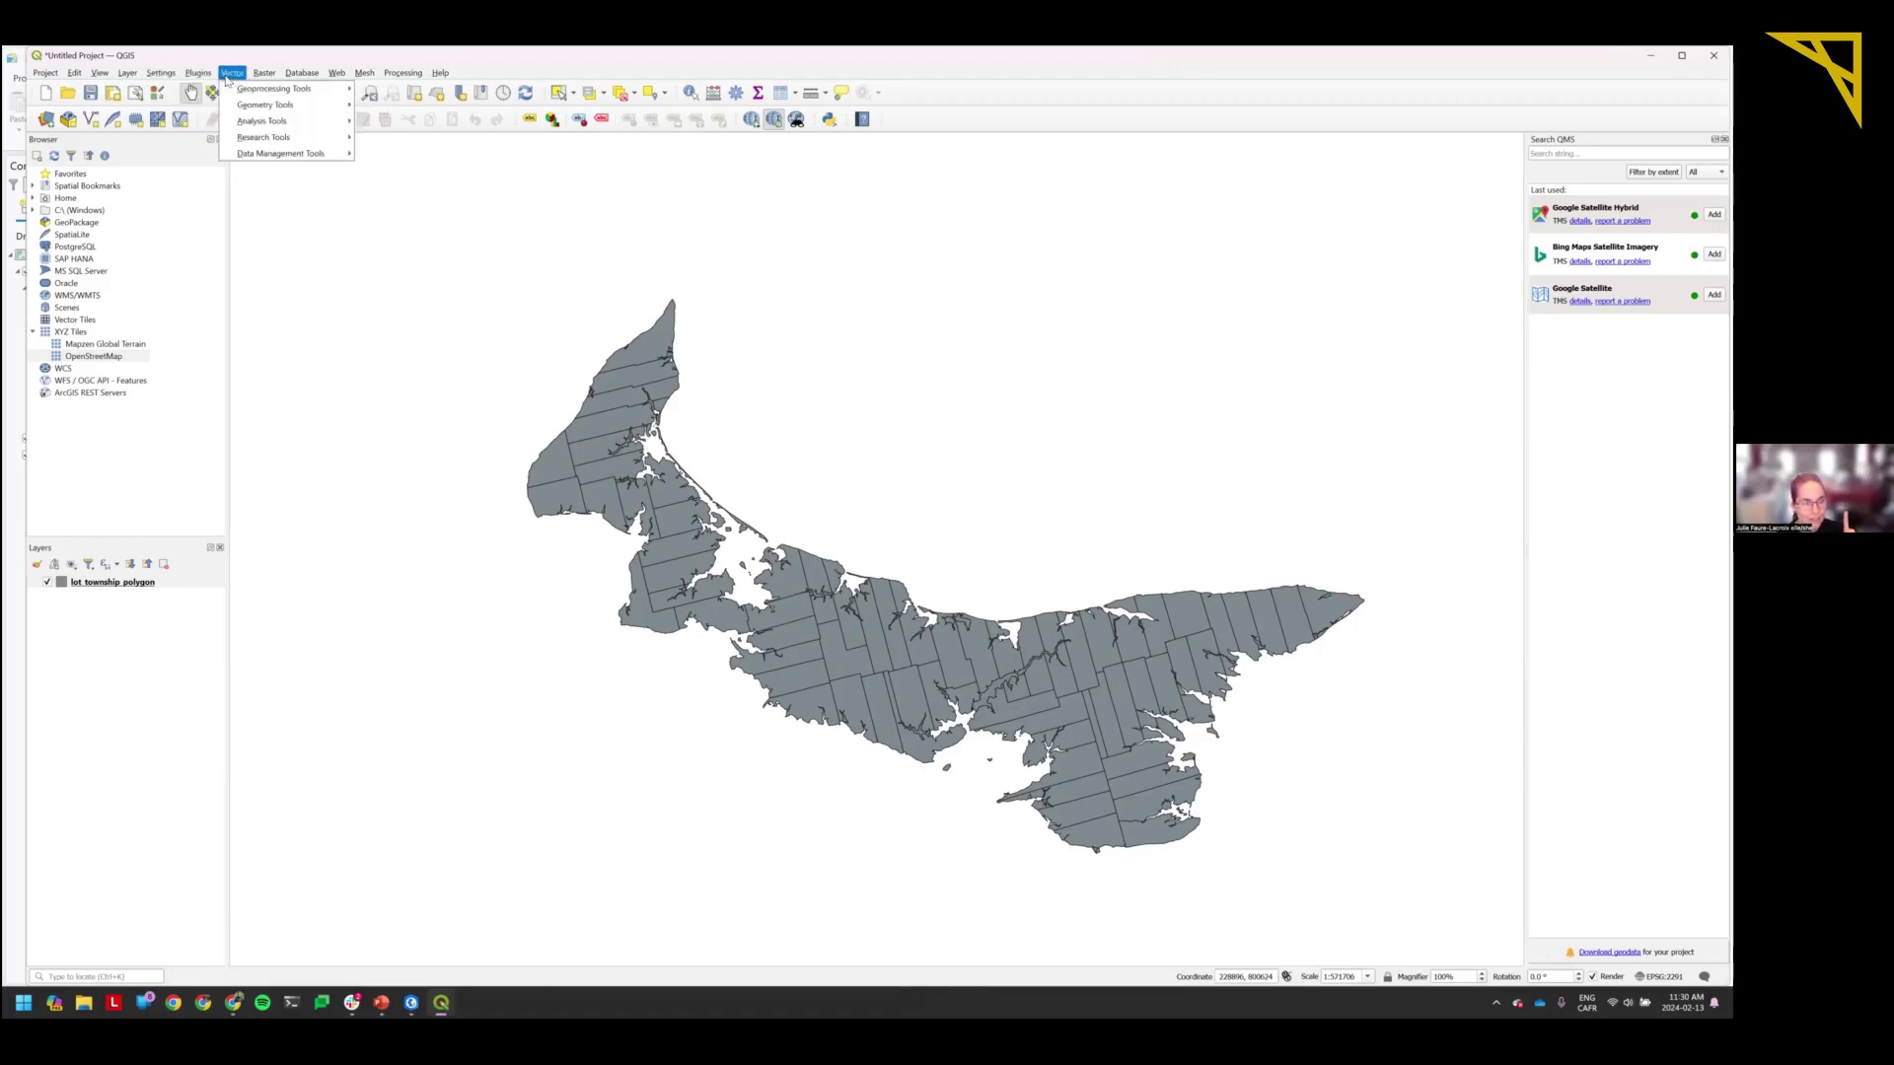
{"action": "mouse_move", "coordinate": [132, 77]}
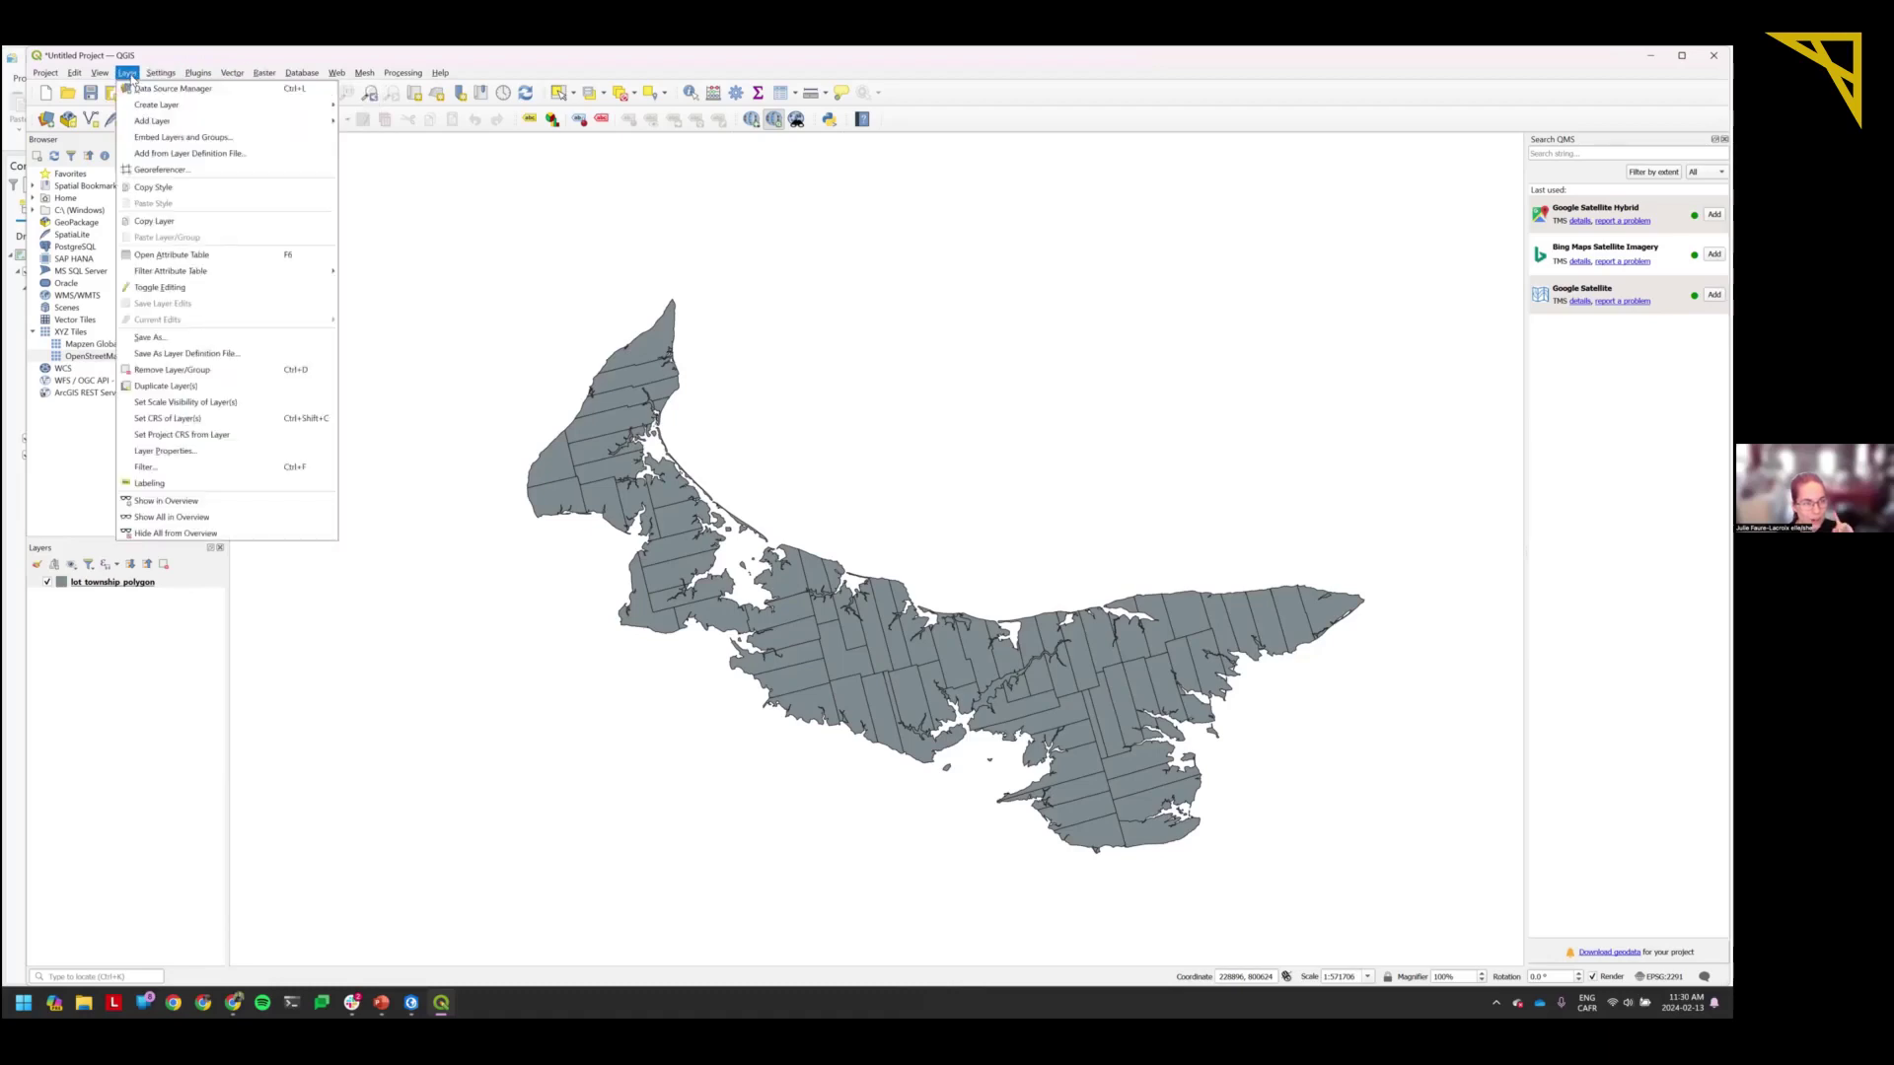
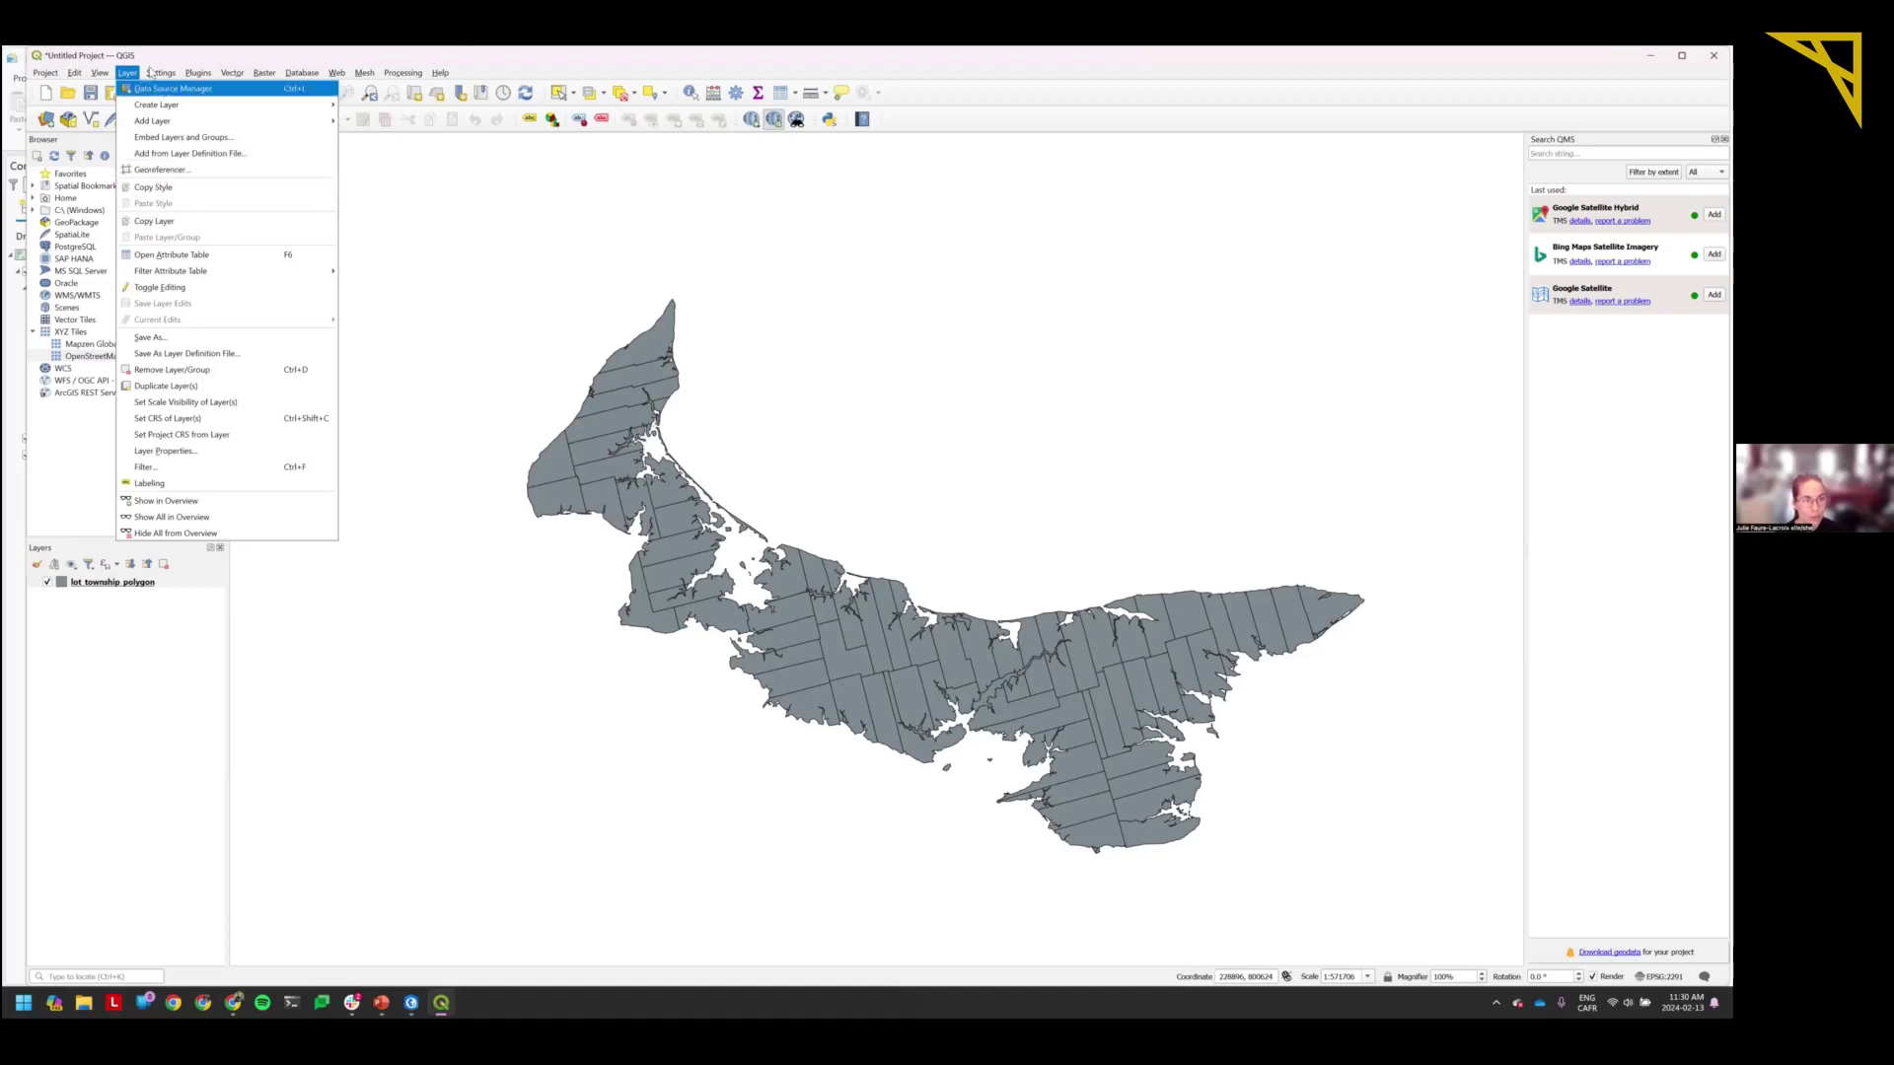
{"action": "left_click", "coordinate": [131, 75]}
{"action": "left_click", "coordinate": [131, 75]}
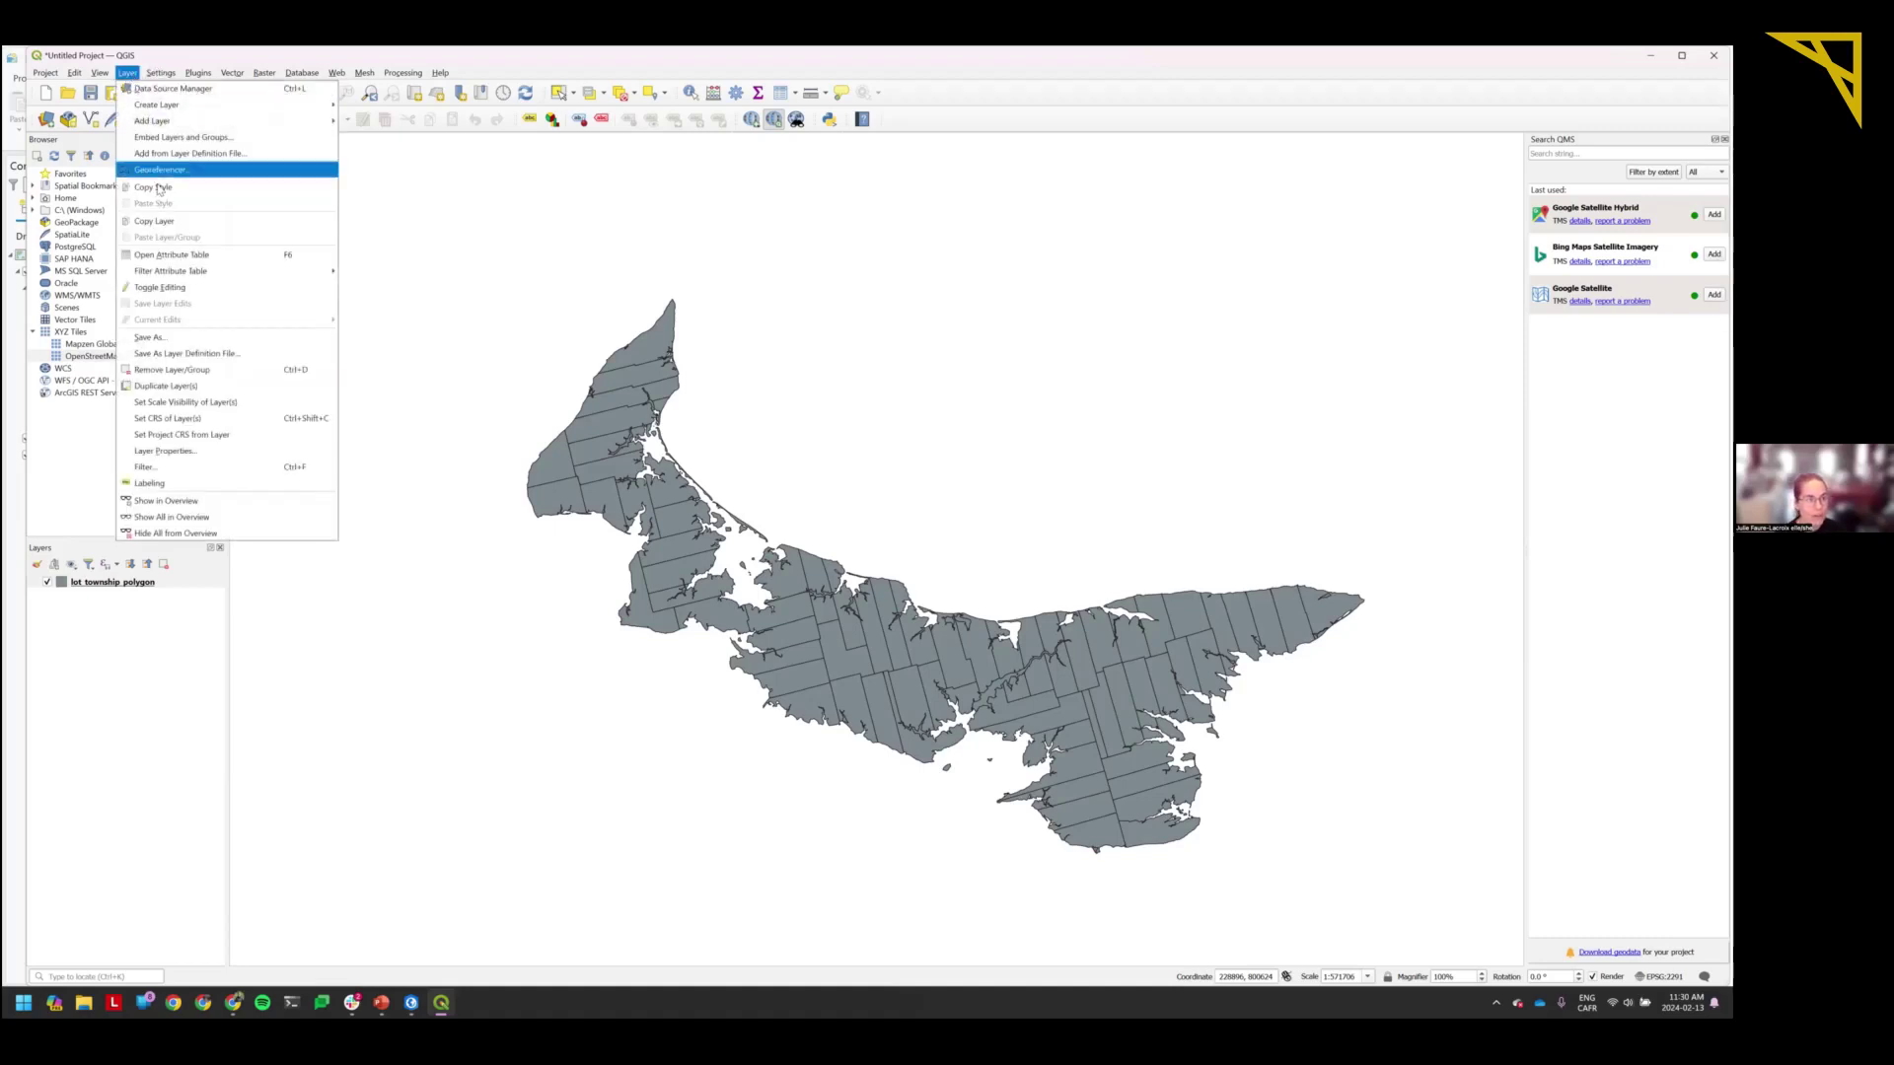
{"action": "left_click", "coordinate": [158, 173]}
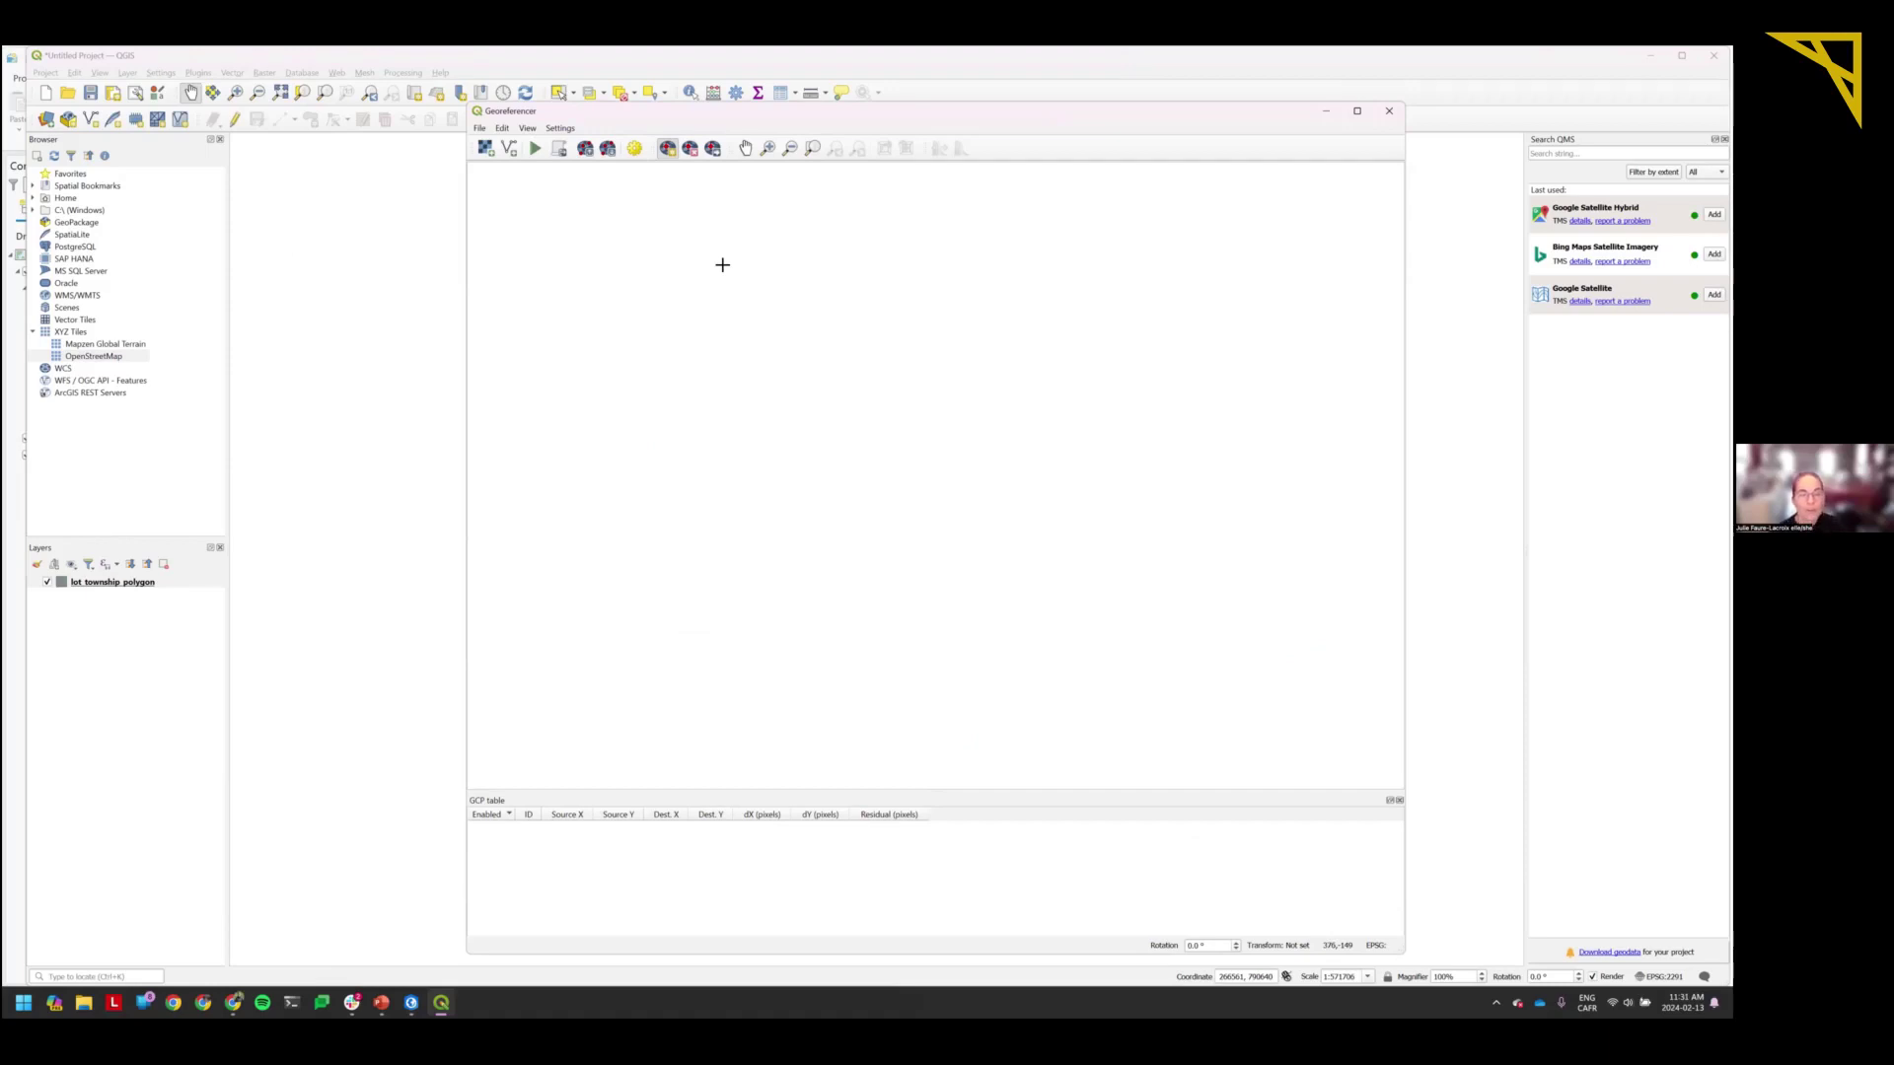
Load the raster pei_lakemap1863.jpg from the project's download folder into the Georeferencer and look over the whole map.
{"action": "left_click", "coordinate": [485, 149]}
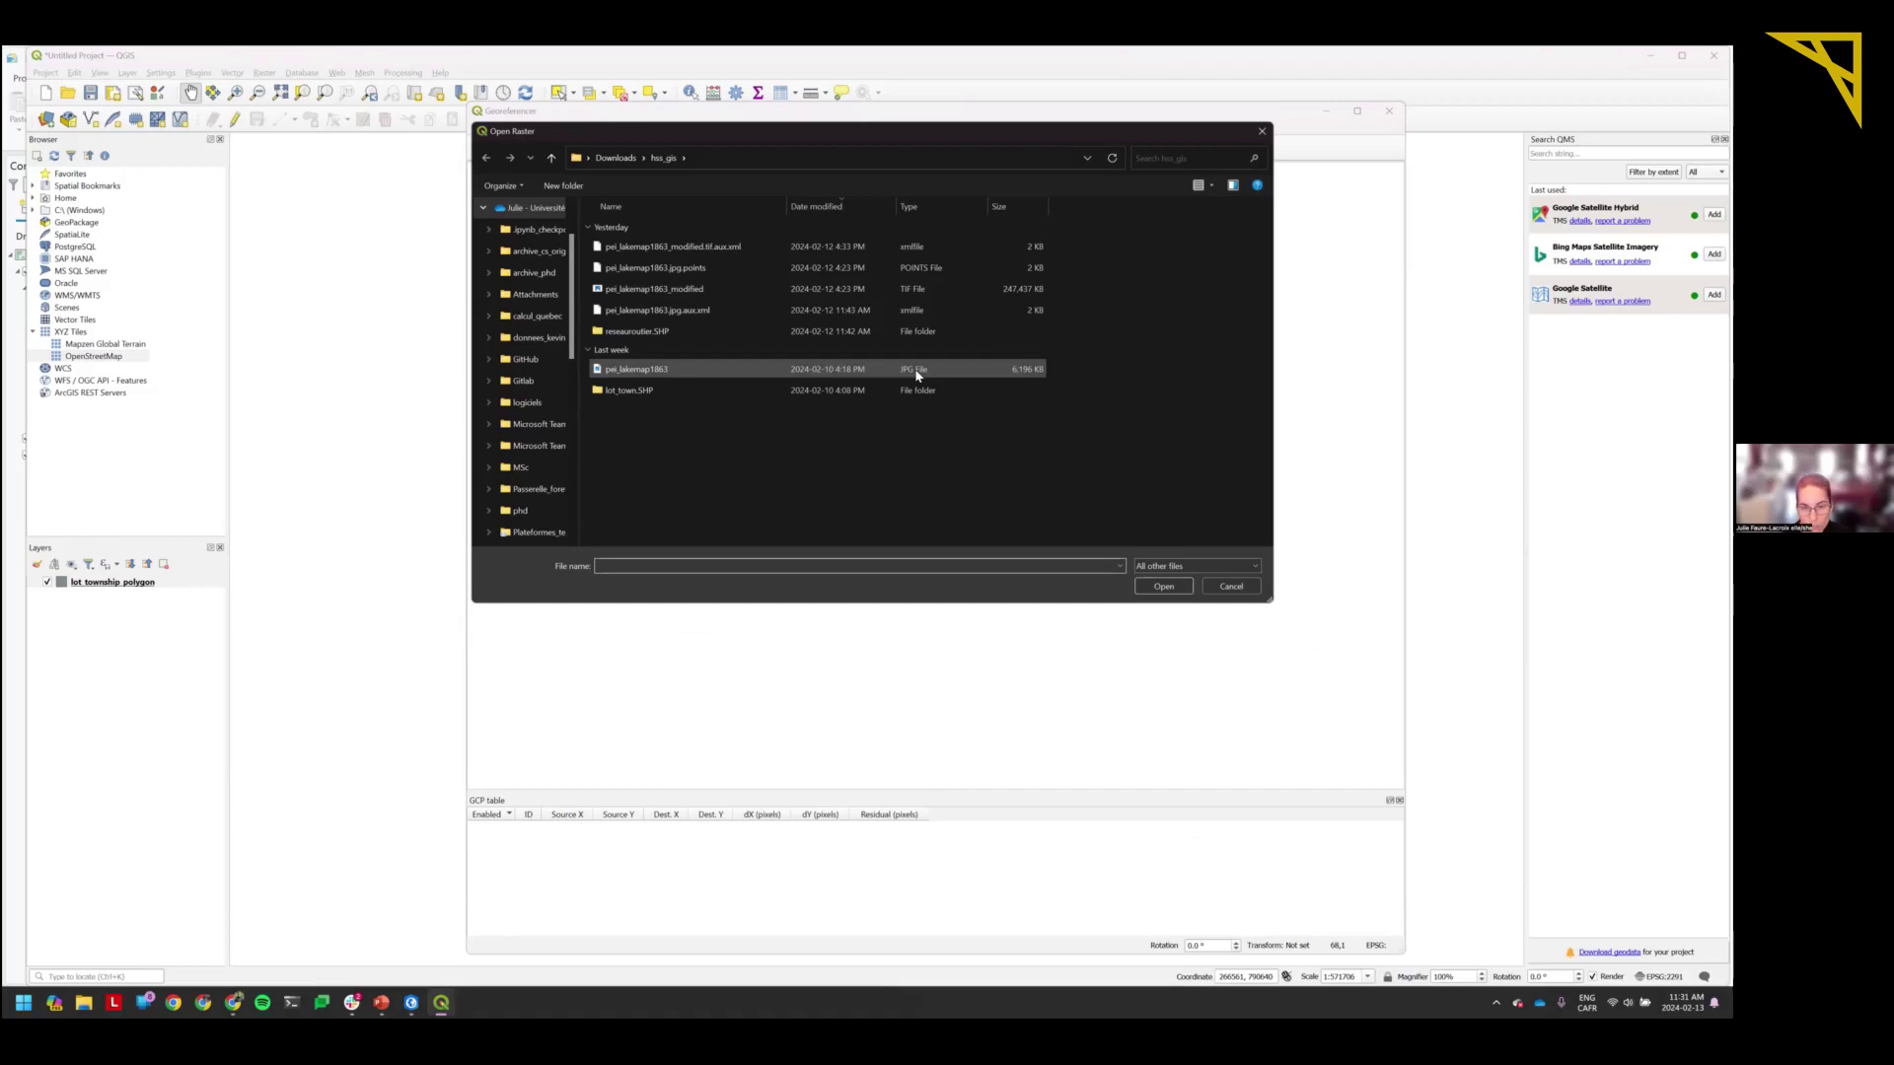
{"action": "double_click", "coordinate": [670, 370]}
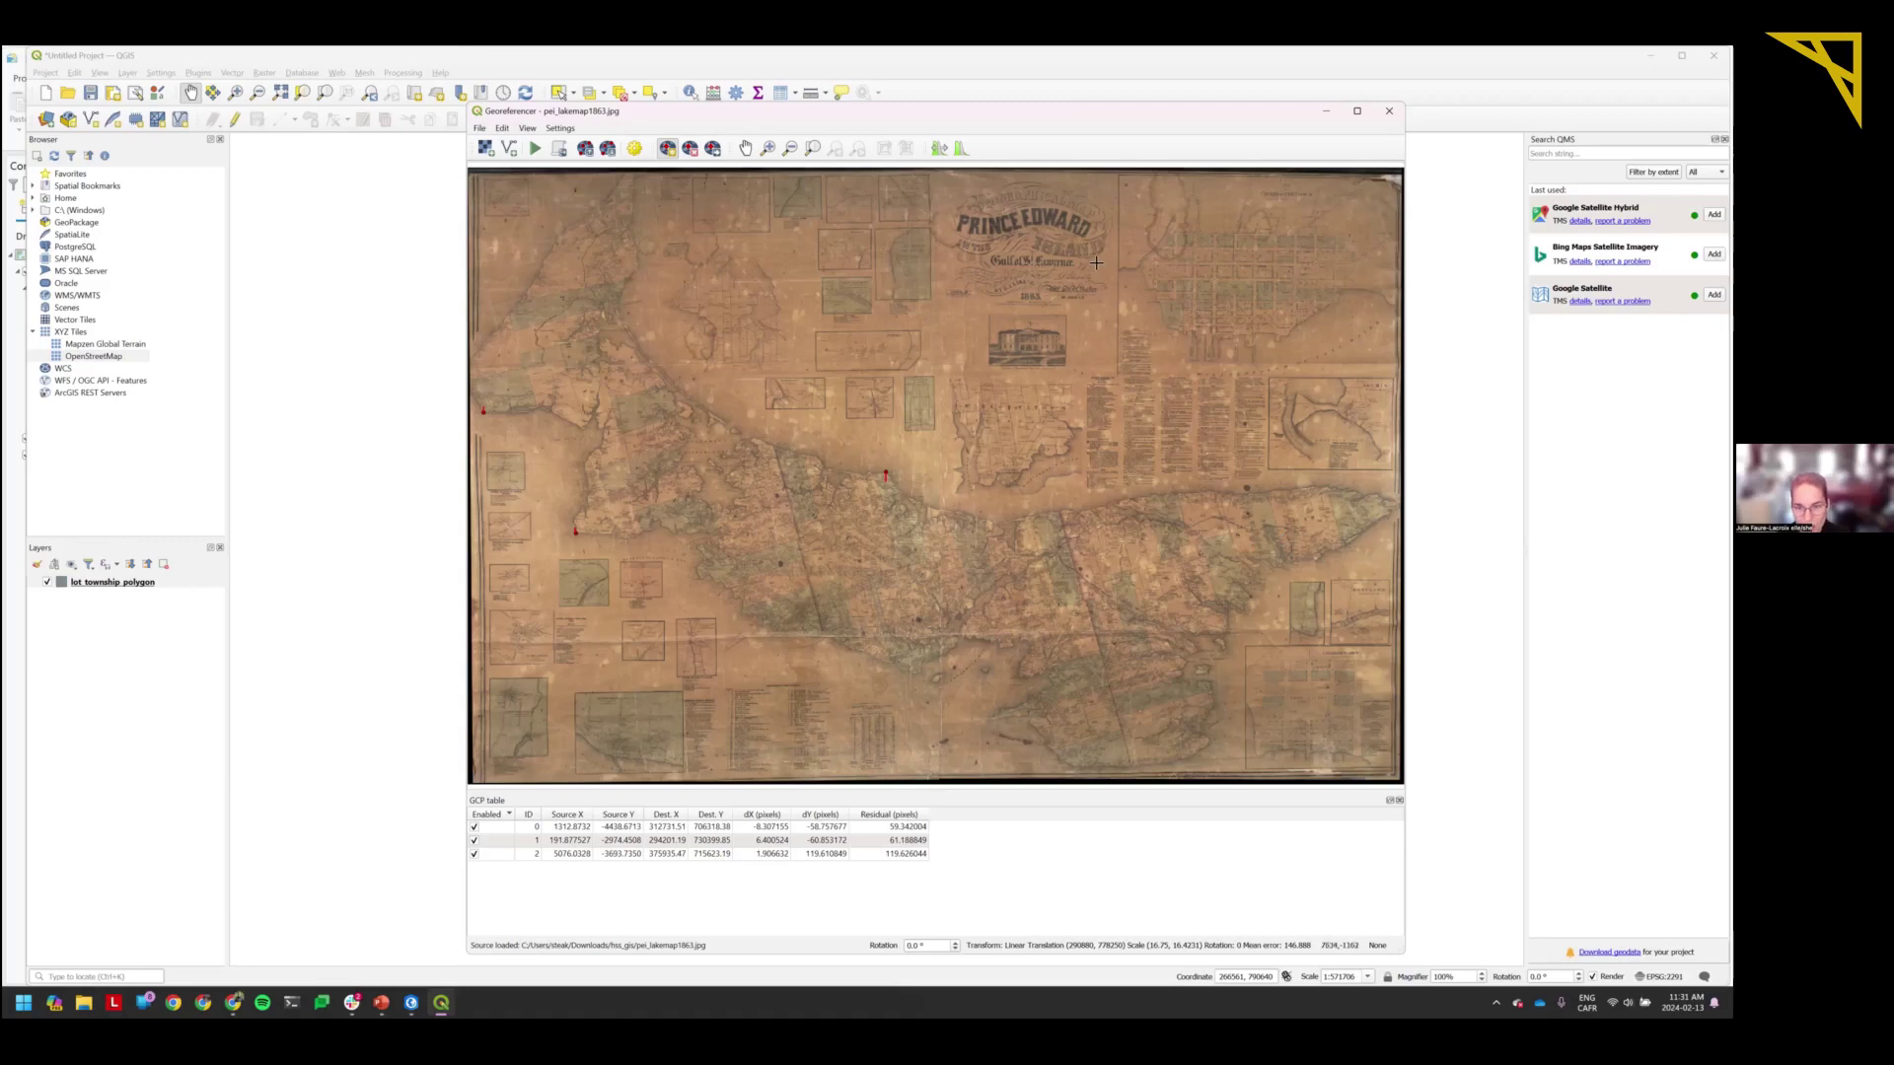
{"action": "scroll", "coordinate": [1038, 253], "scroll_direction": "down", "scroll_amount": 3}
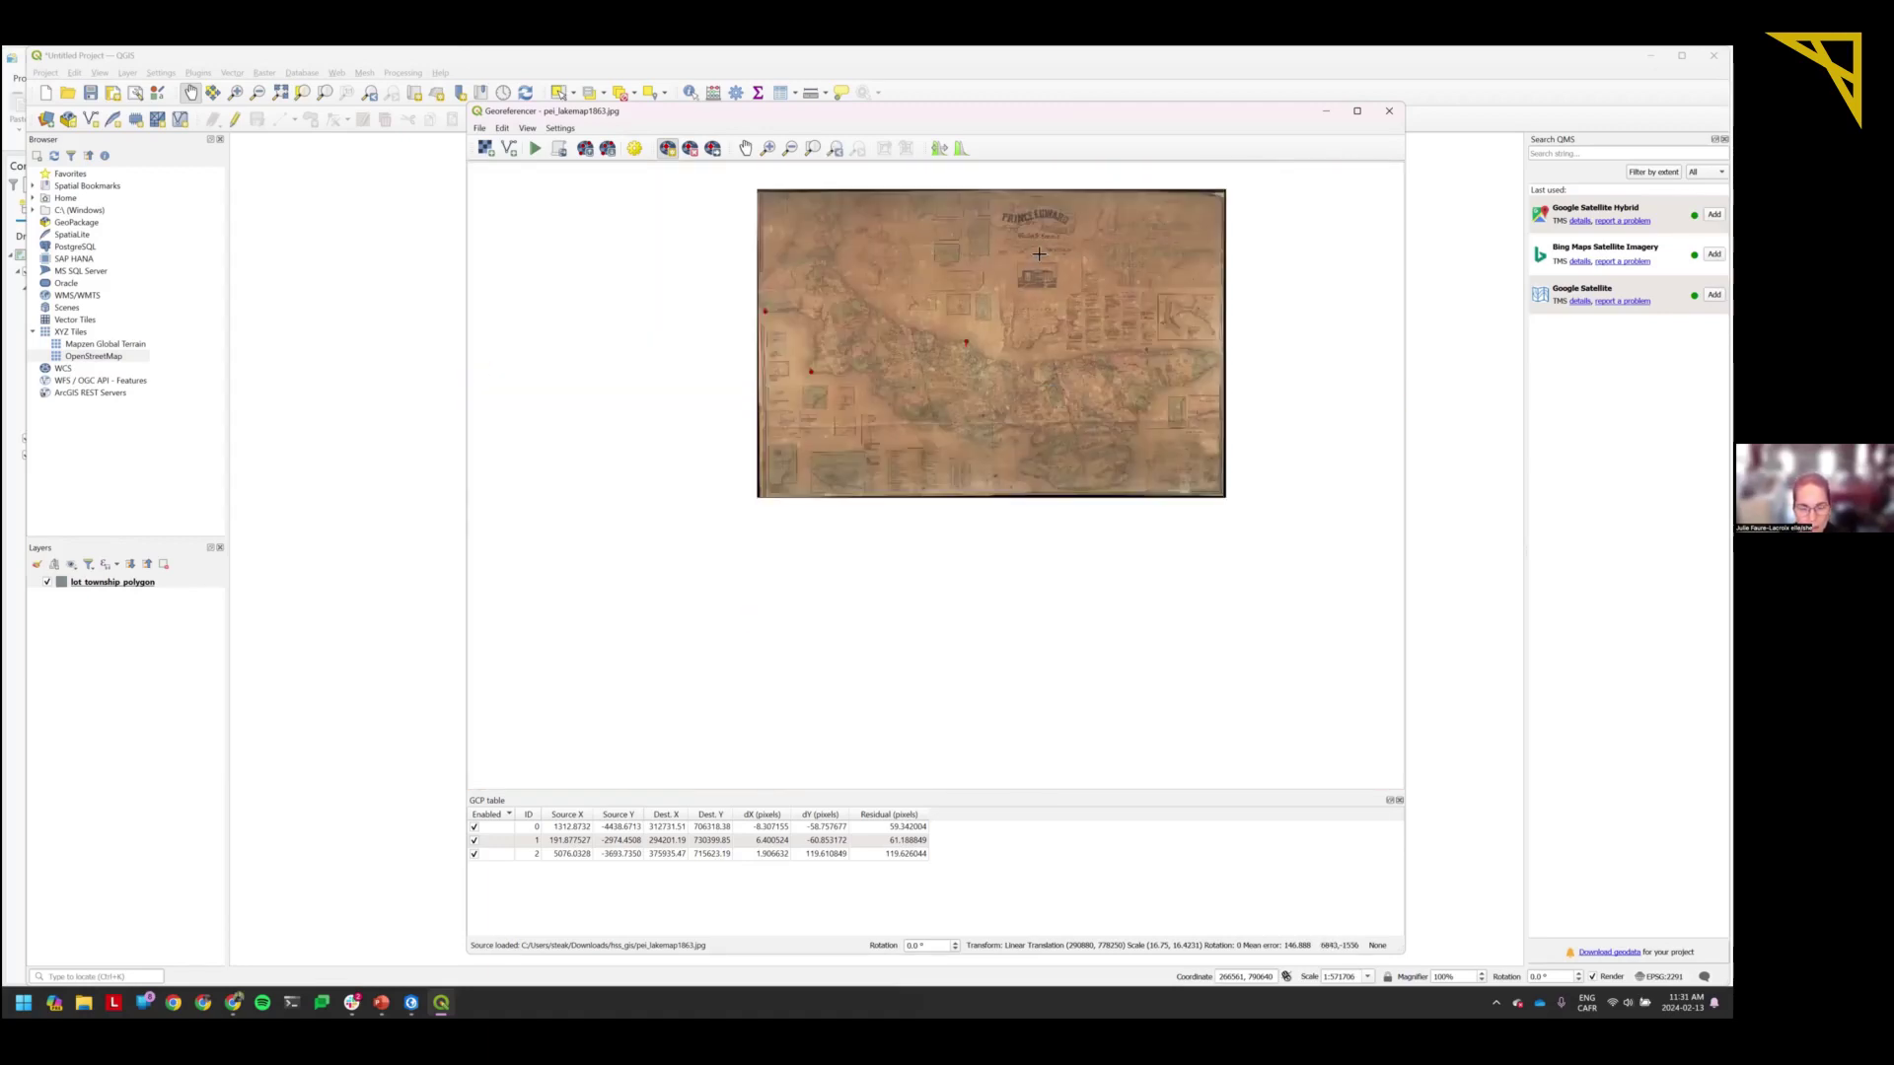
{"action": "scroll", "coordinate": [1038, 253], "scroll_direction": "up", "scroll_amount": 1}
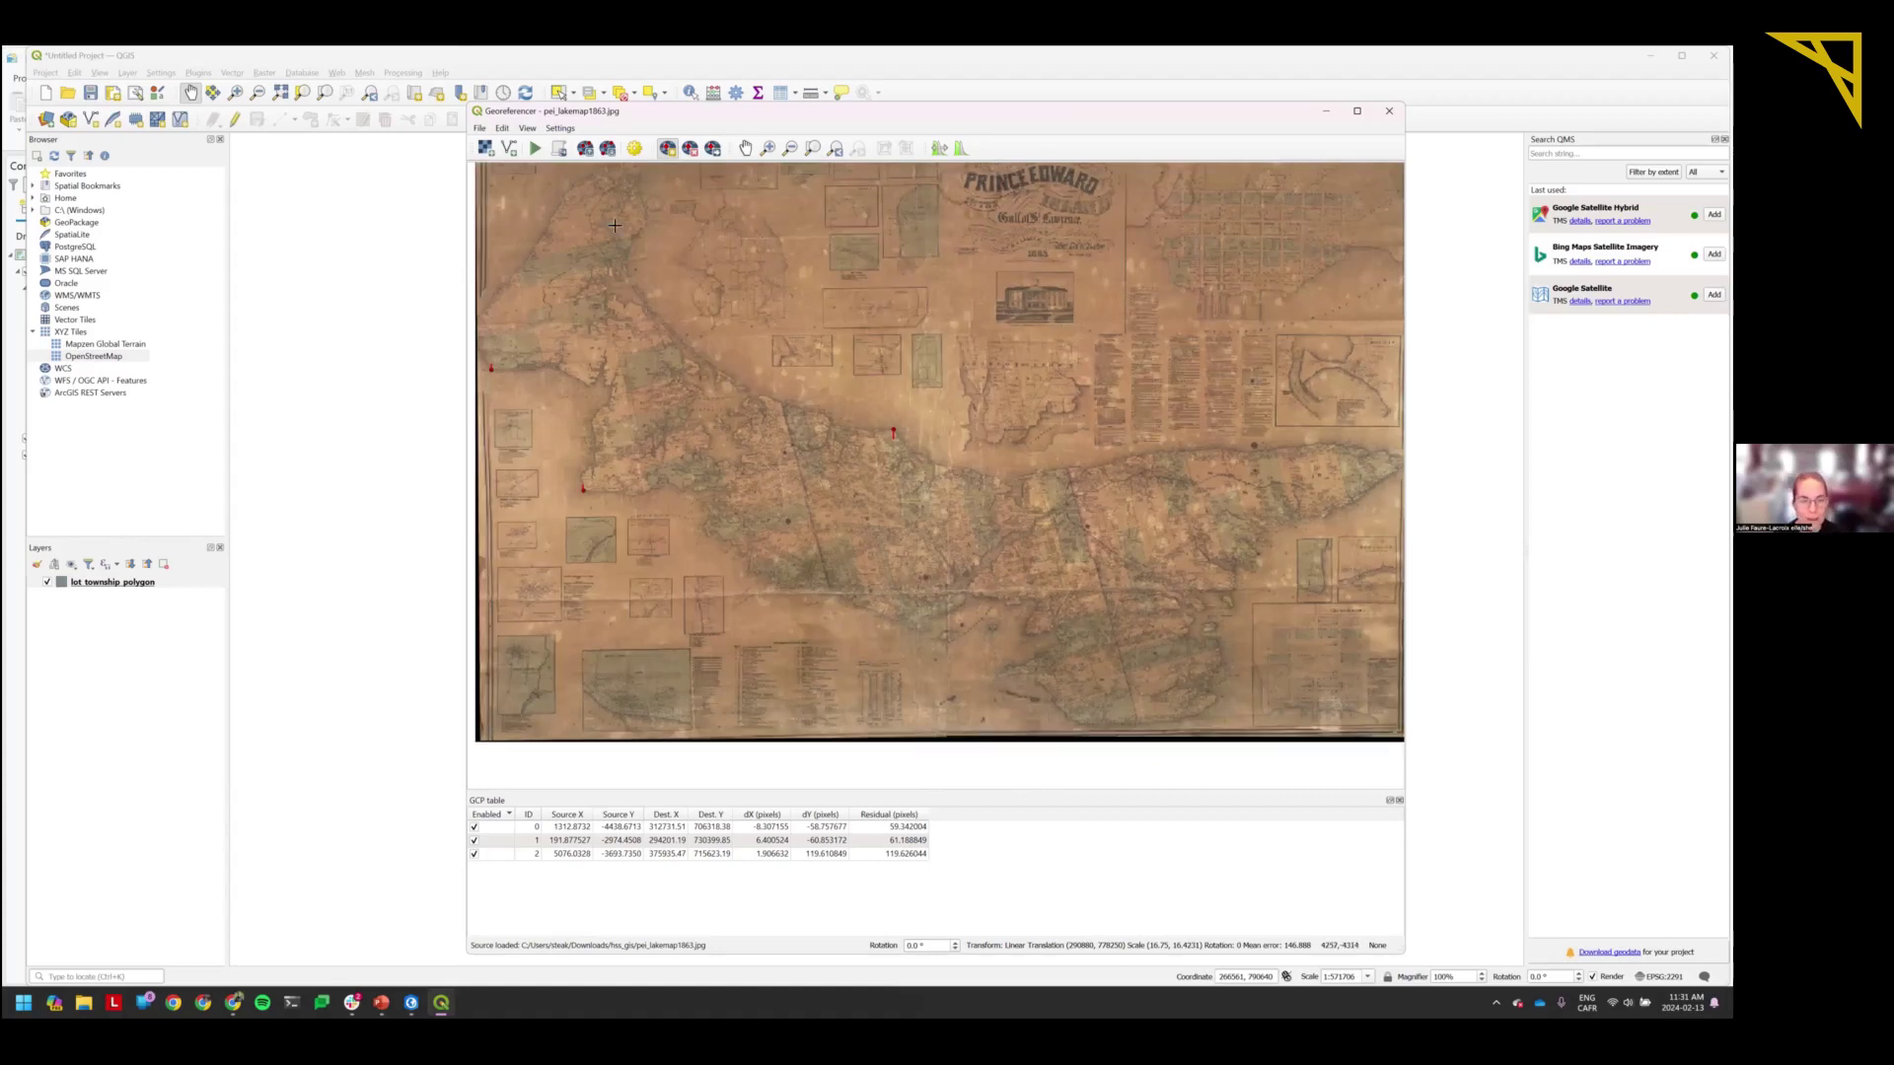
Examine the whole 1863 map and its existing control points, including the one at Cape Turner on the north coast.
{"action": "scroll", "coordinate": [646, 214], "scroll_direction": "down", "scroll_amount": 1}
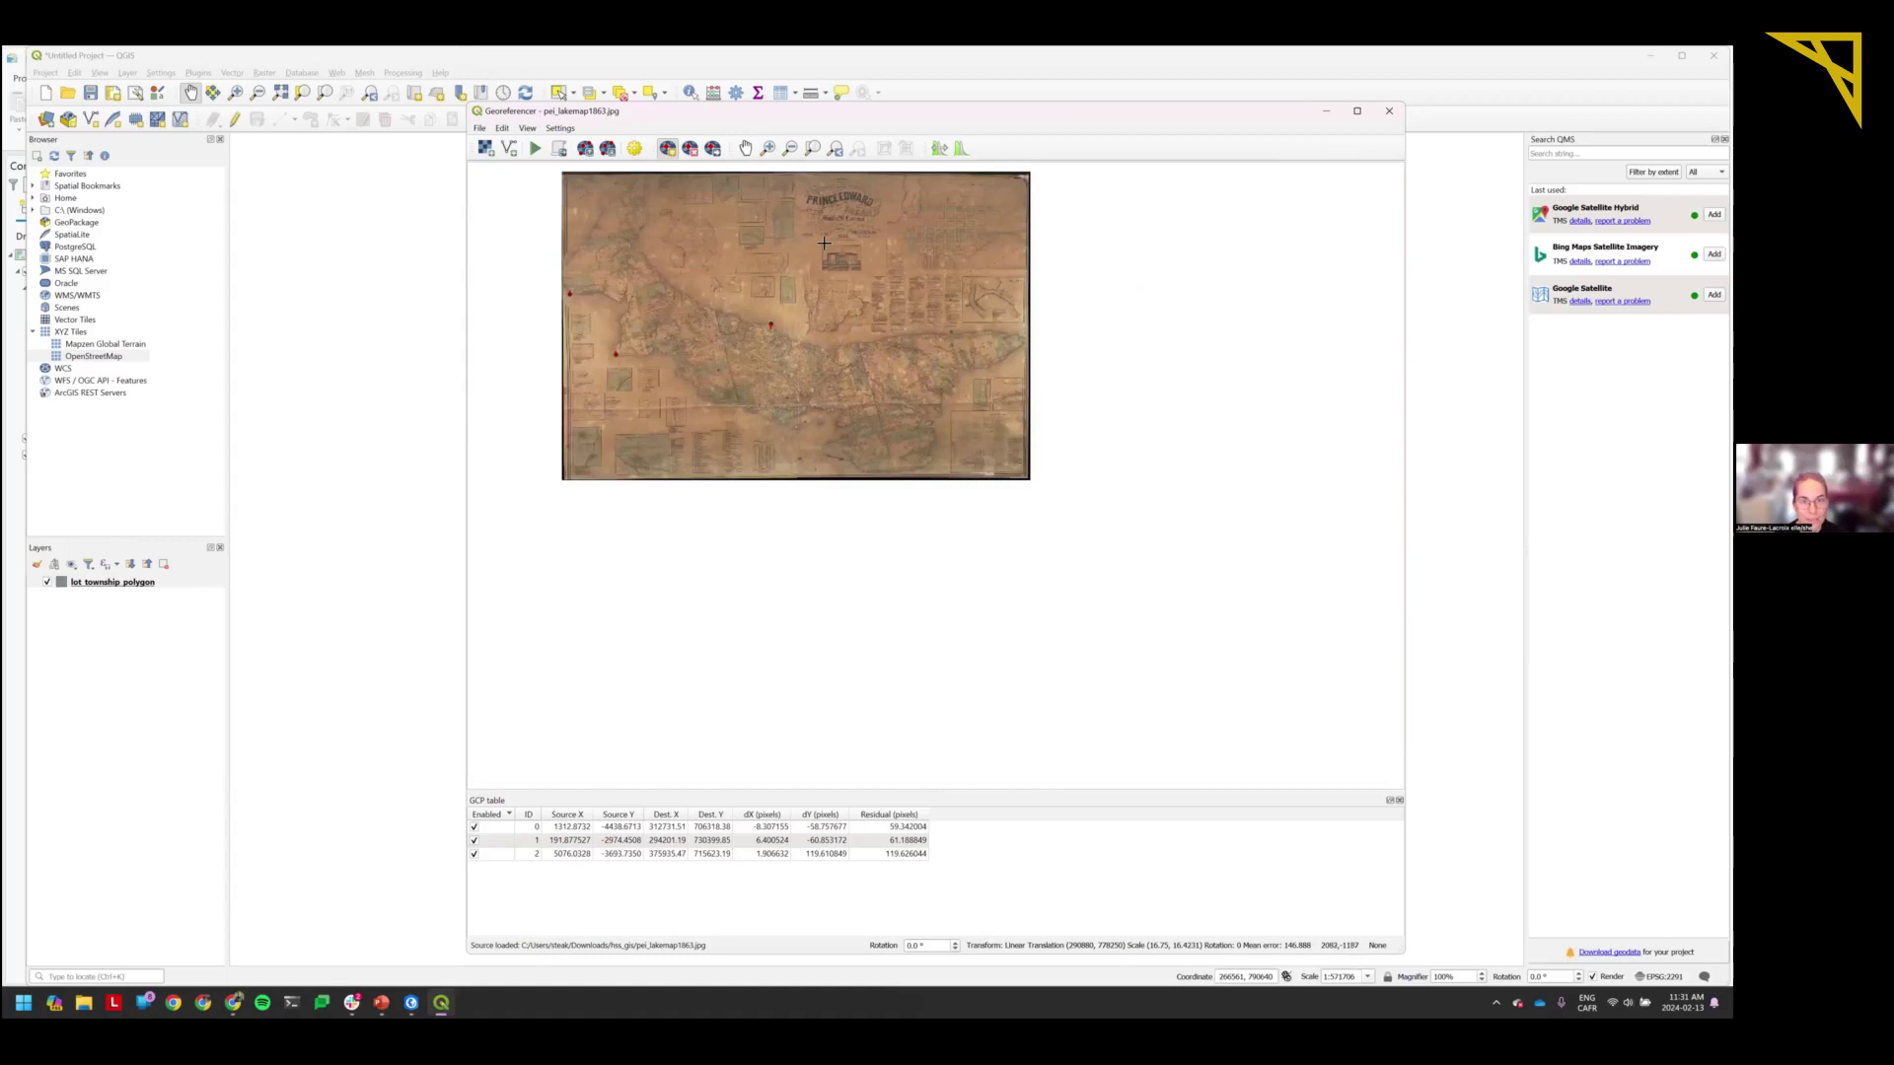
{"action": "scroll", "coordinate": [619, 183], "scroll_direction": "up", "scroll_amount": 1}
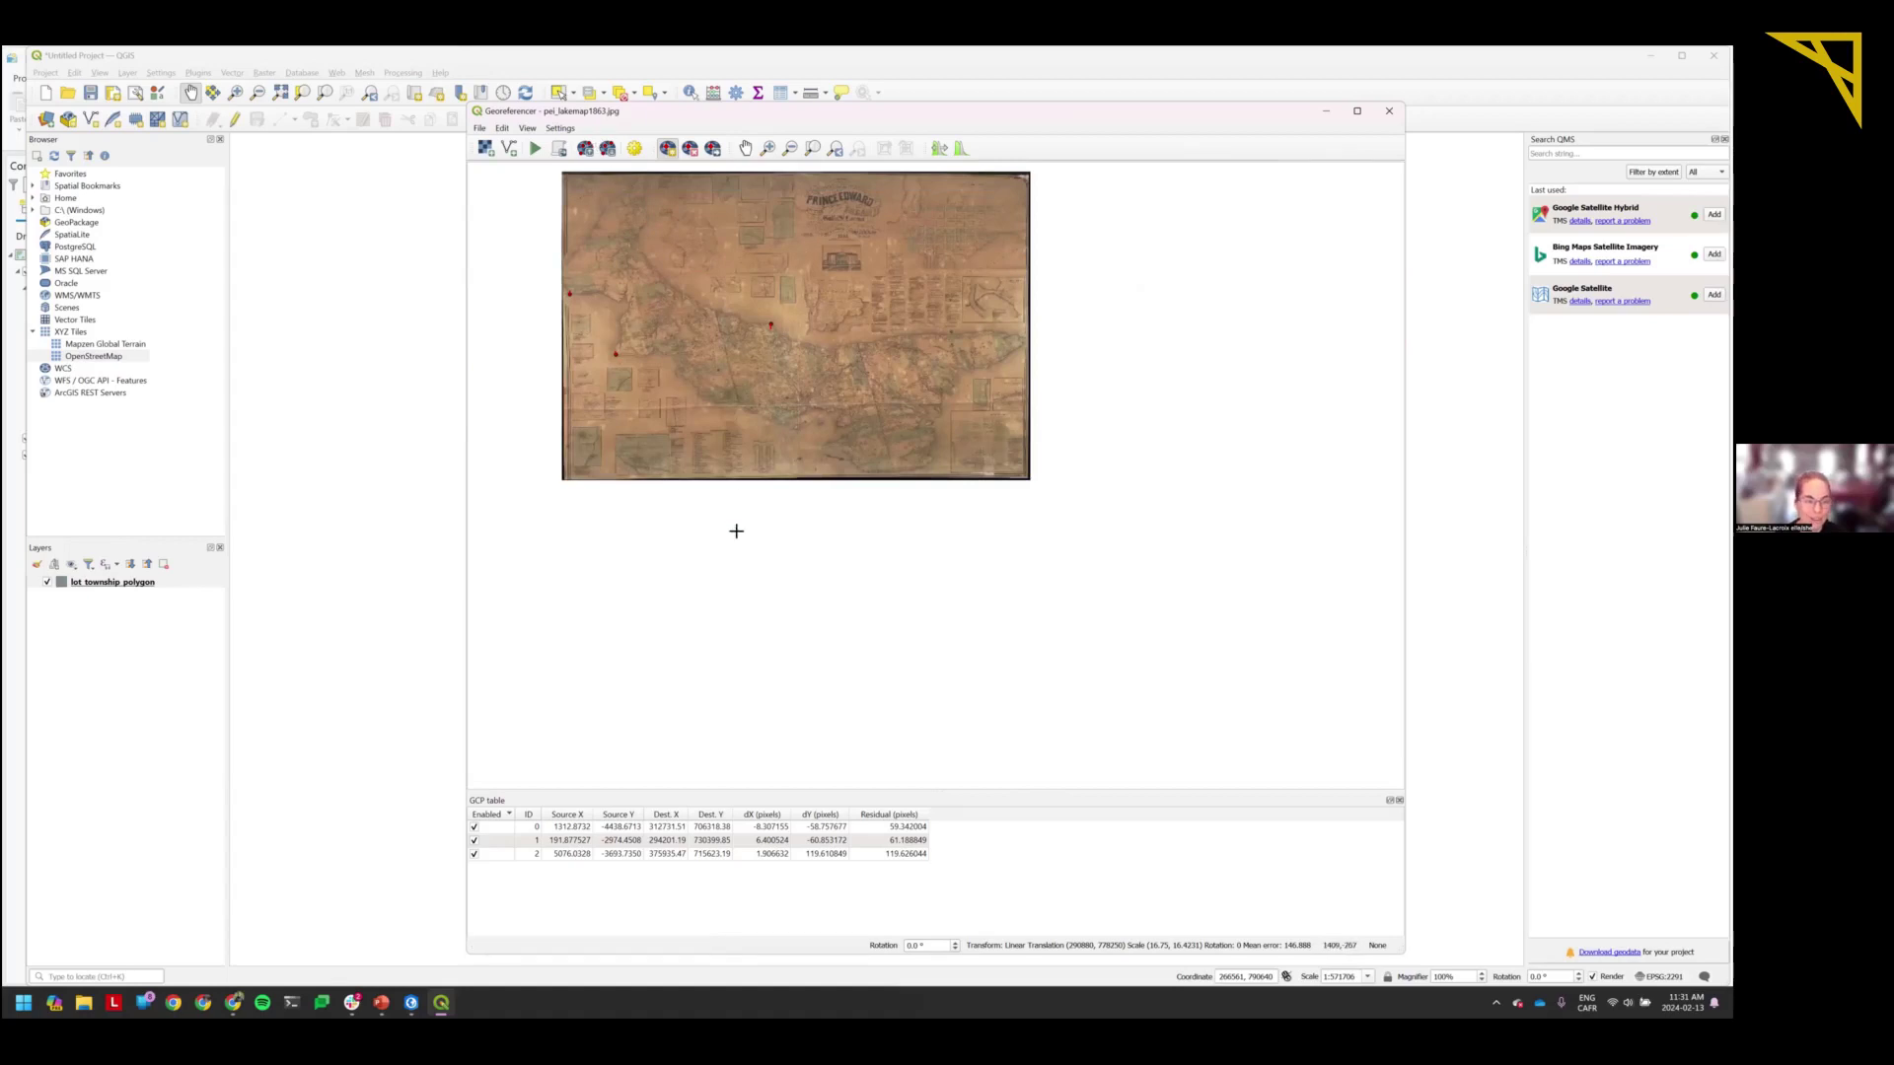
{"action": "scroll", "coordinate": [729, 554], "scroll_direction": "up", "scroll_amount": 1}
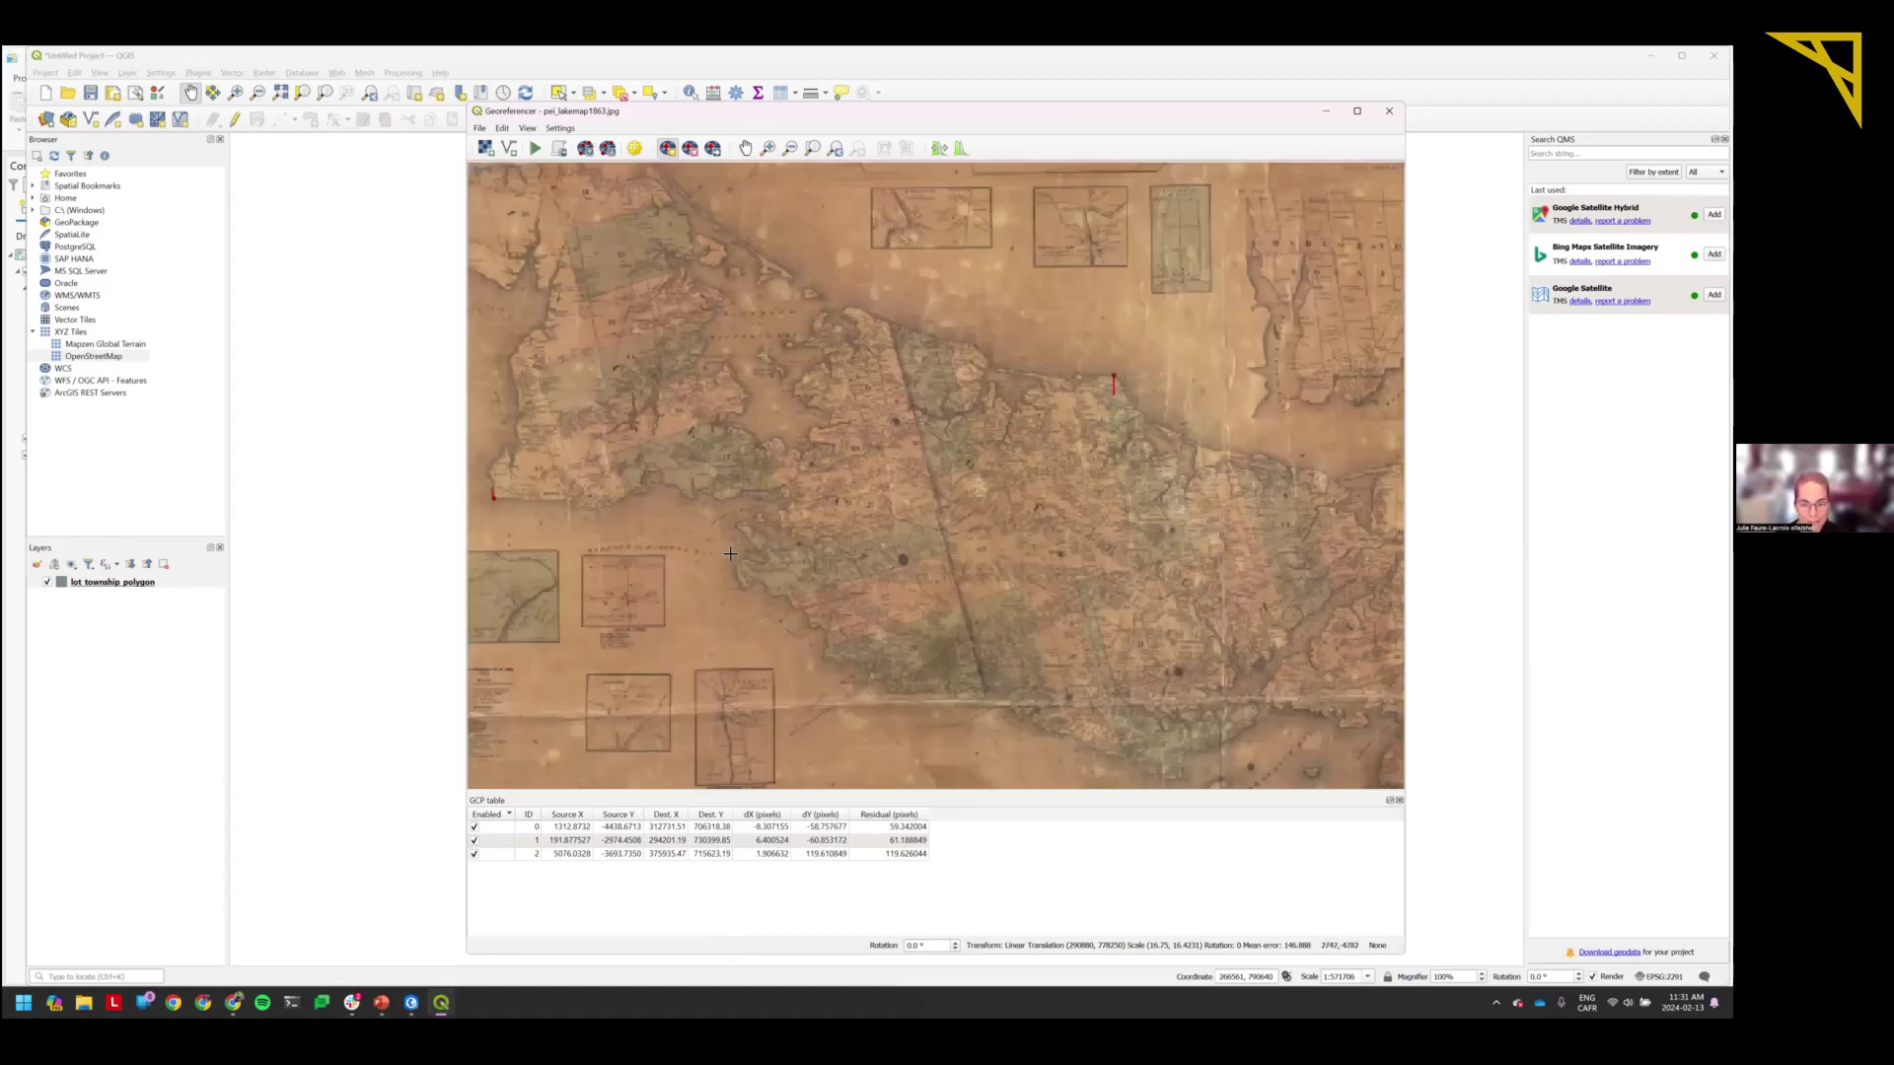
{"action": "scroll", "coordinate": [660, 480], "scroll_direction": "down", "scroll_amount": 1}
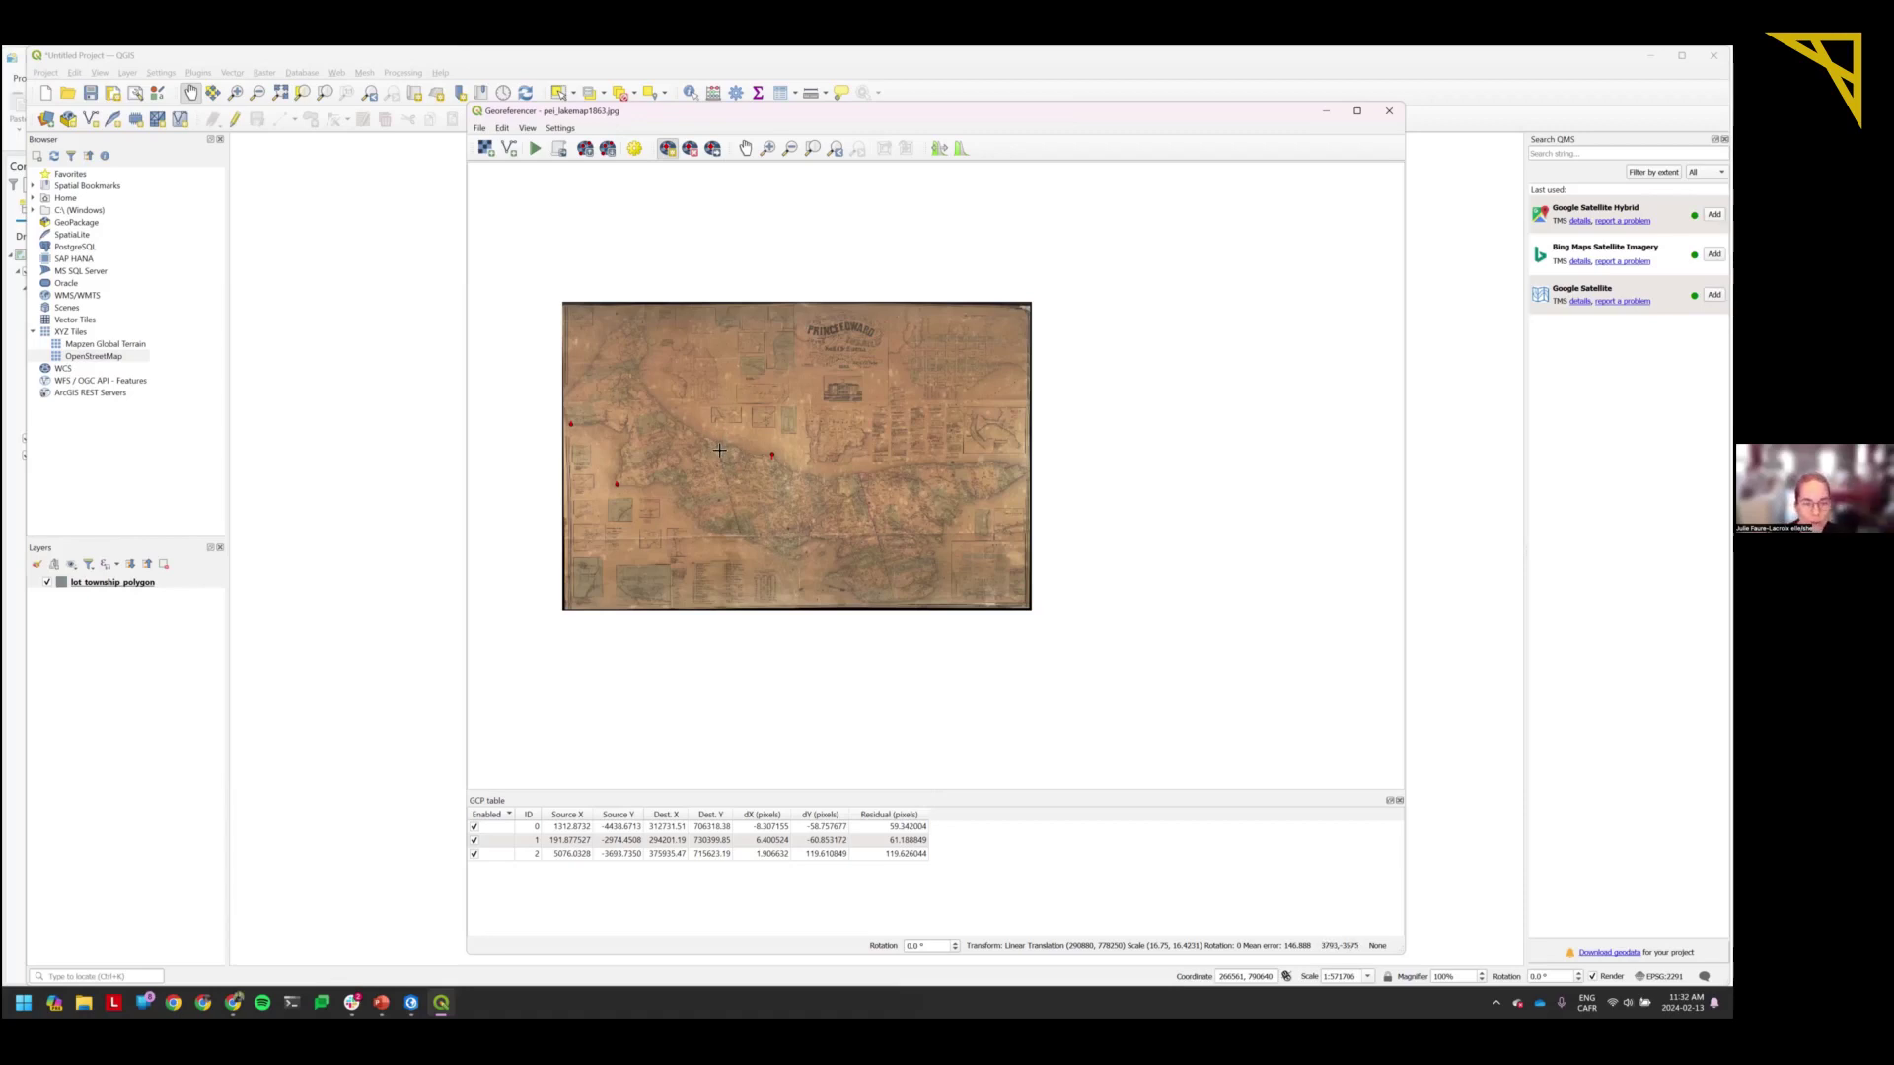
{"action": "scroll", "coordinate": [690, 444], "scroll_direction": "up", "scroll_amount": 1}
{"action": "scroll", "coordinate": [635, 358], "scroll_direction": "down", "scroll_amount": 1}
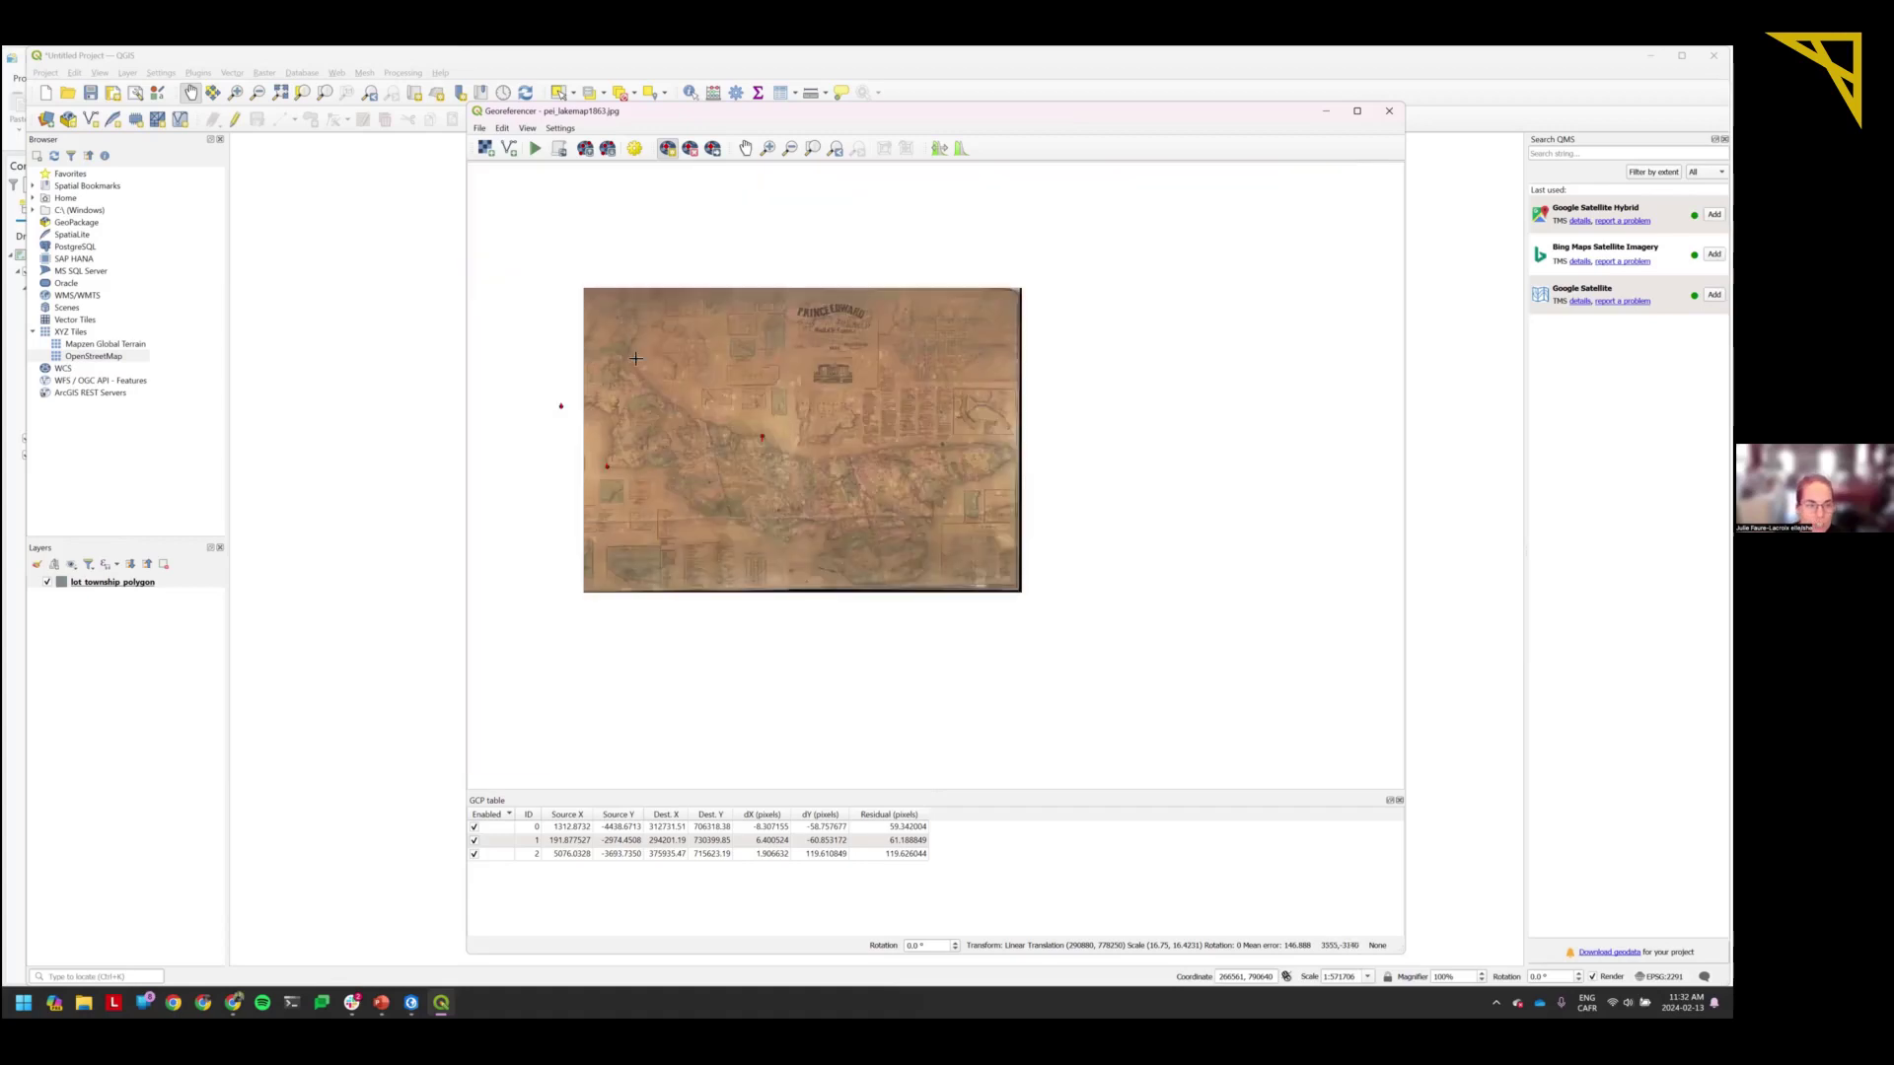
{"action": "scroll", "coordinate": [575, 486], "scroll_direction": "up", "scroll_amount": 1}
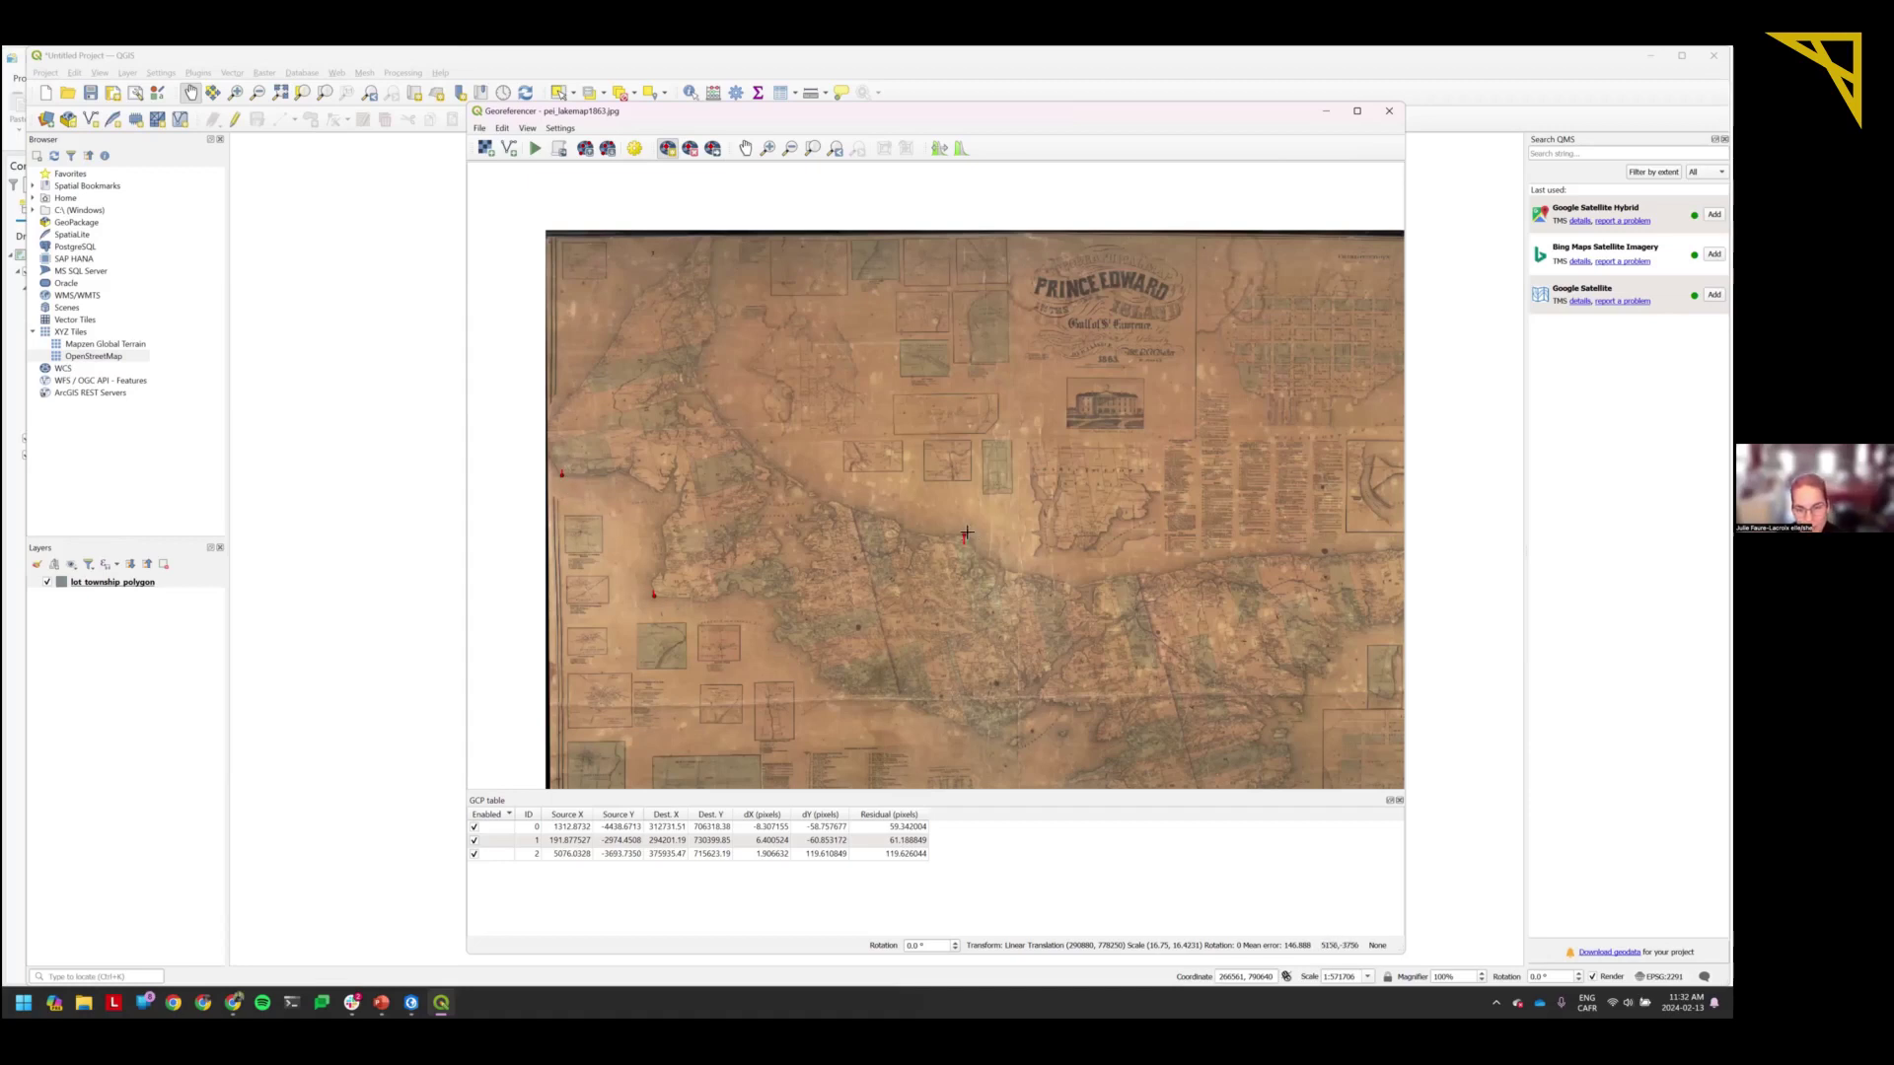
{"action": "scroll", "coordinate": [955, 550], "scroll_direction": "up", "scroll_amount": 2}
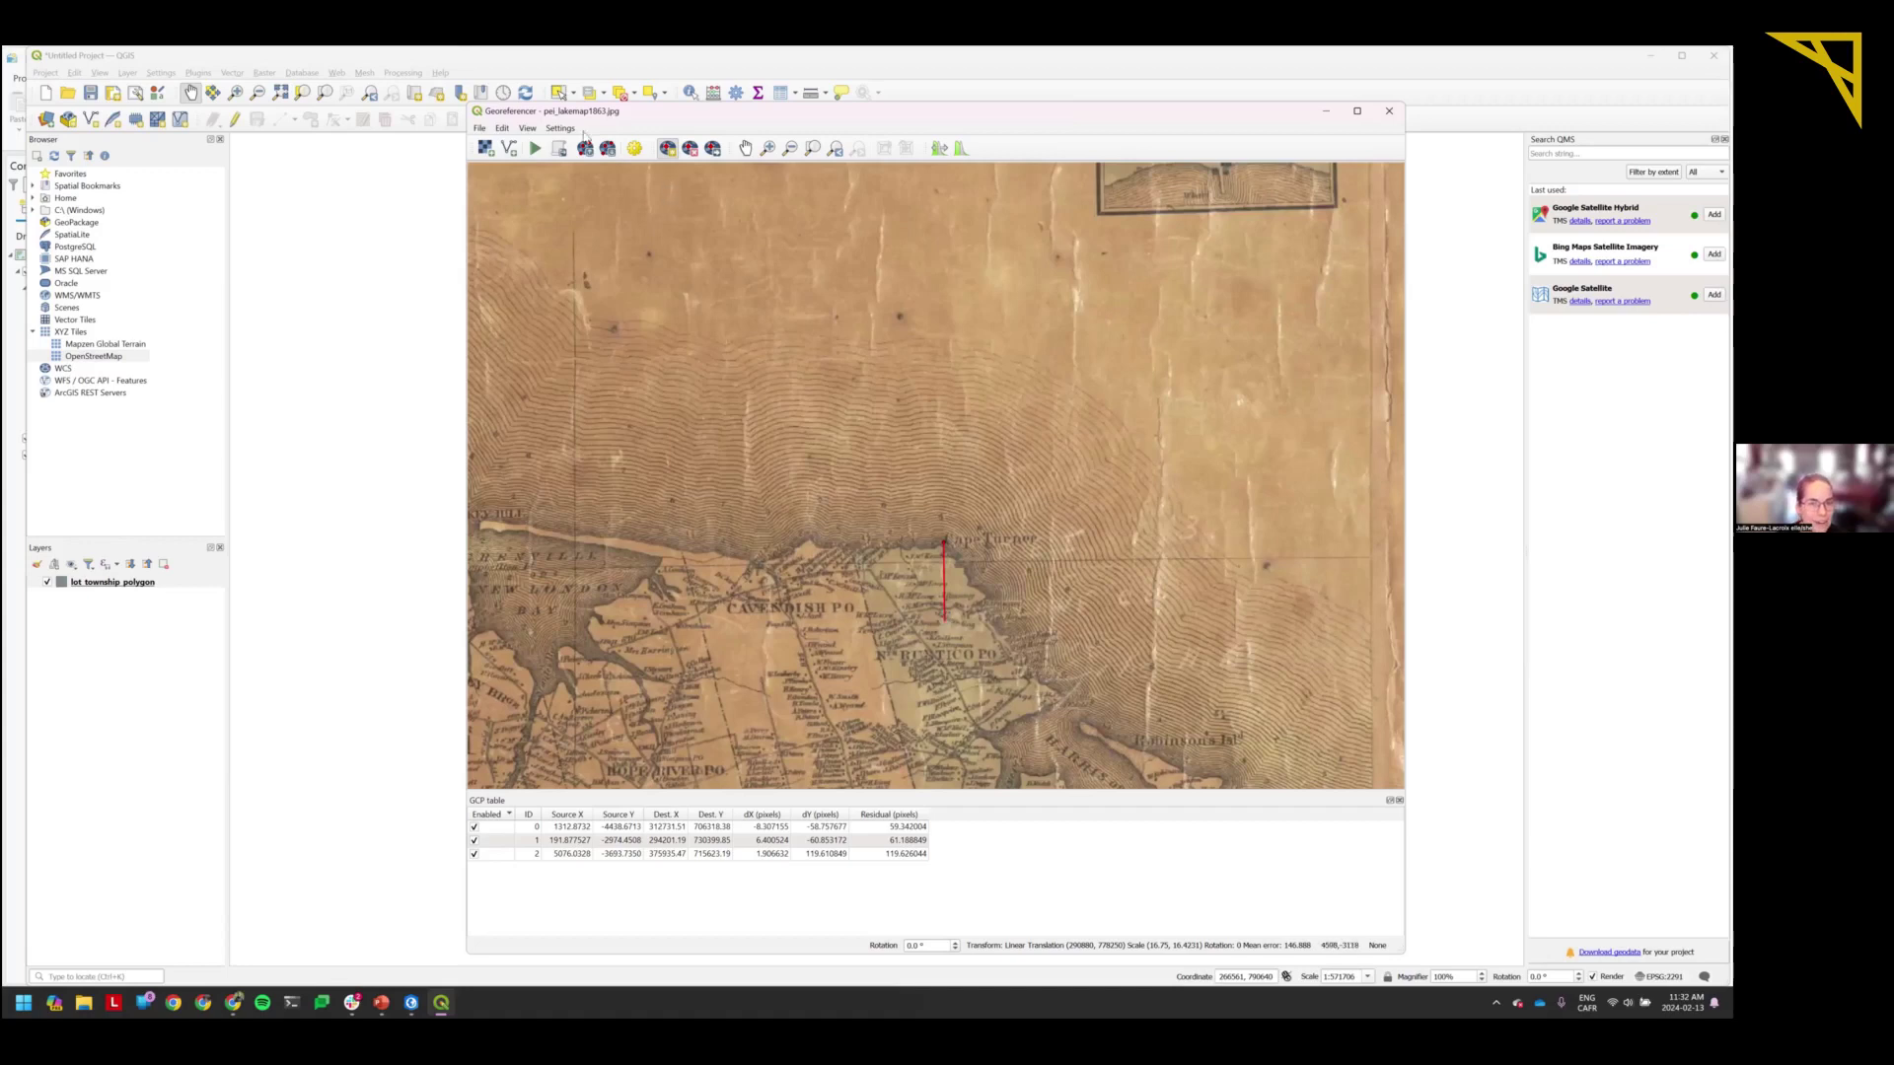
Review the Georeferencer's transformation settings, keeping the Linear type, EPSG:2291 target CRS and Nearest Neighbour resampling, and accept them.
{"action": "left_click", "coordinate": [562, 129]}
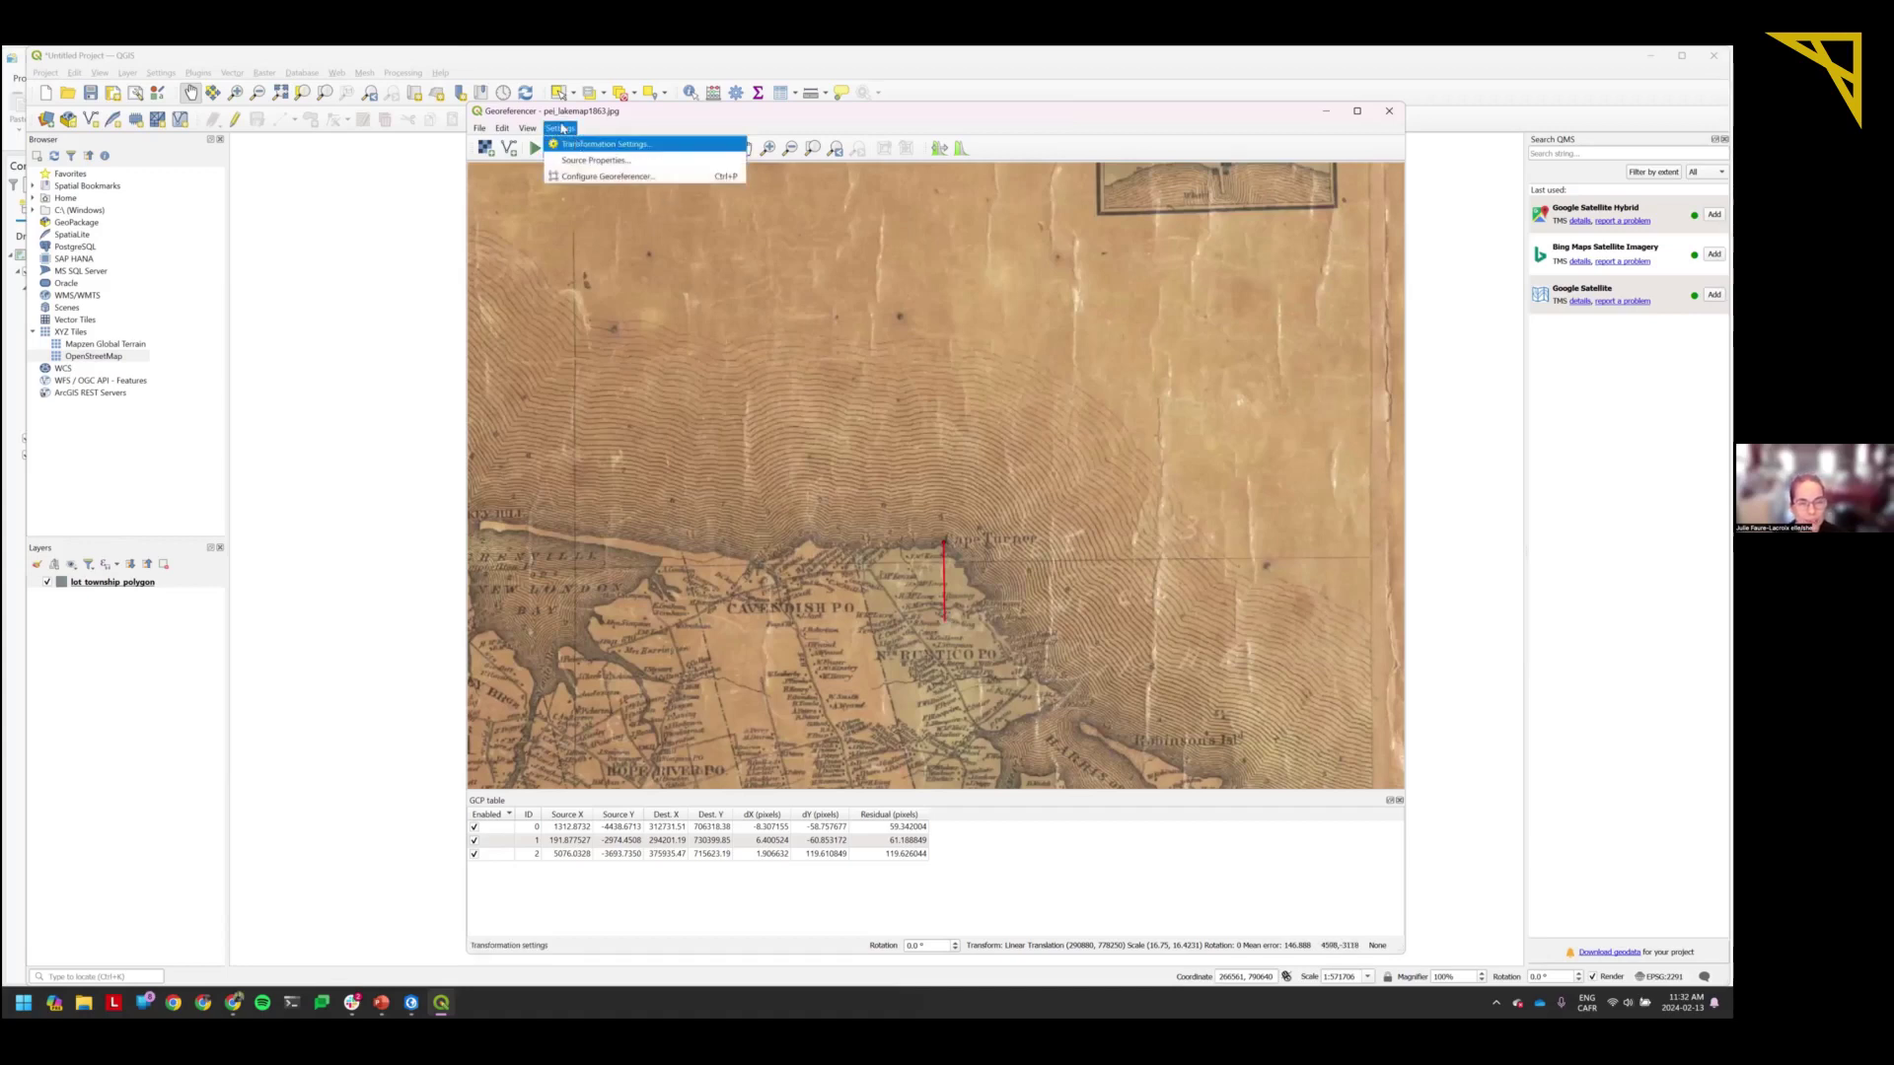
{"action": "left_click", "coordinate": [562, 129]}
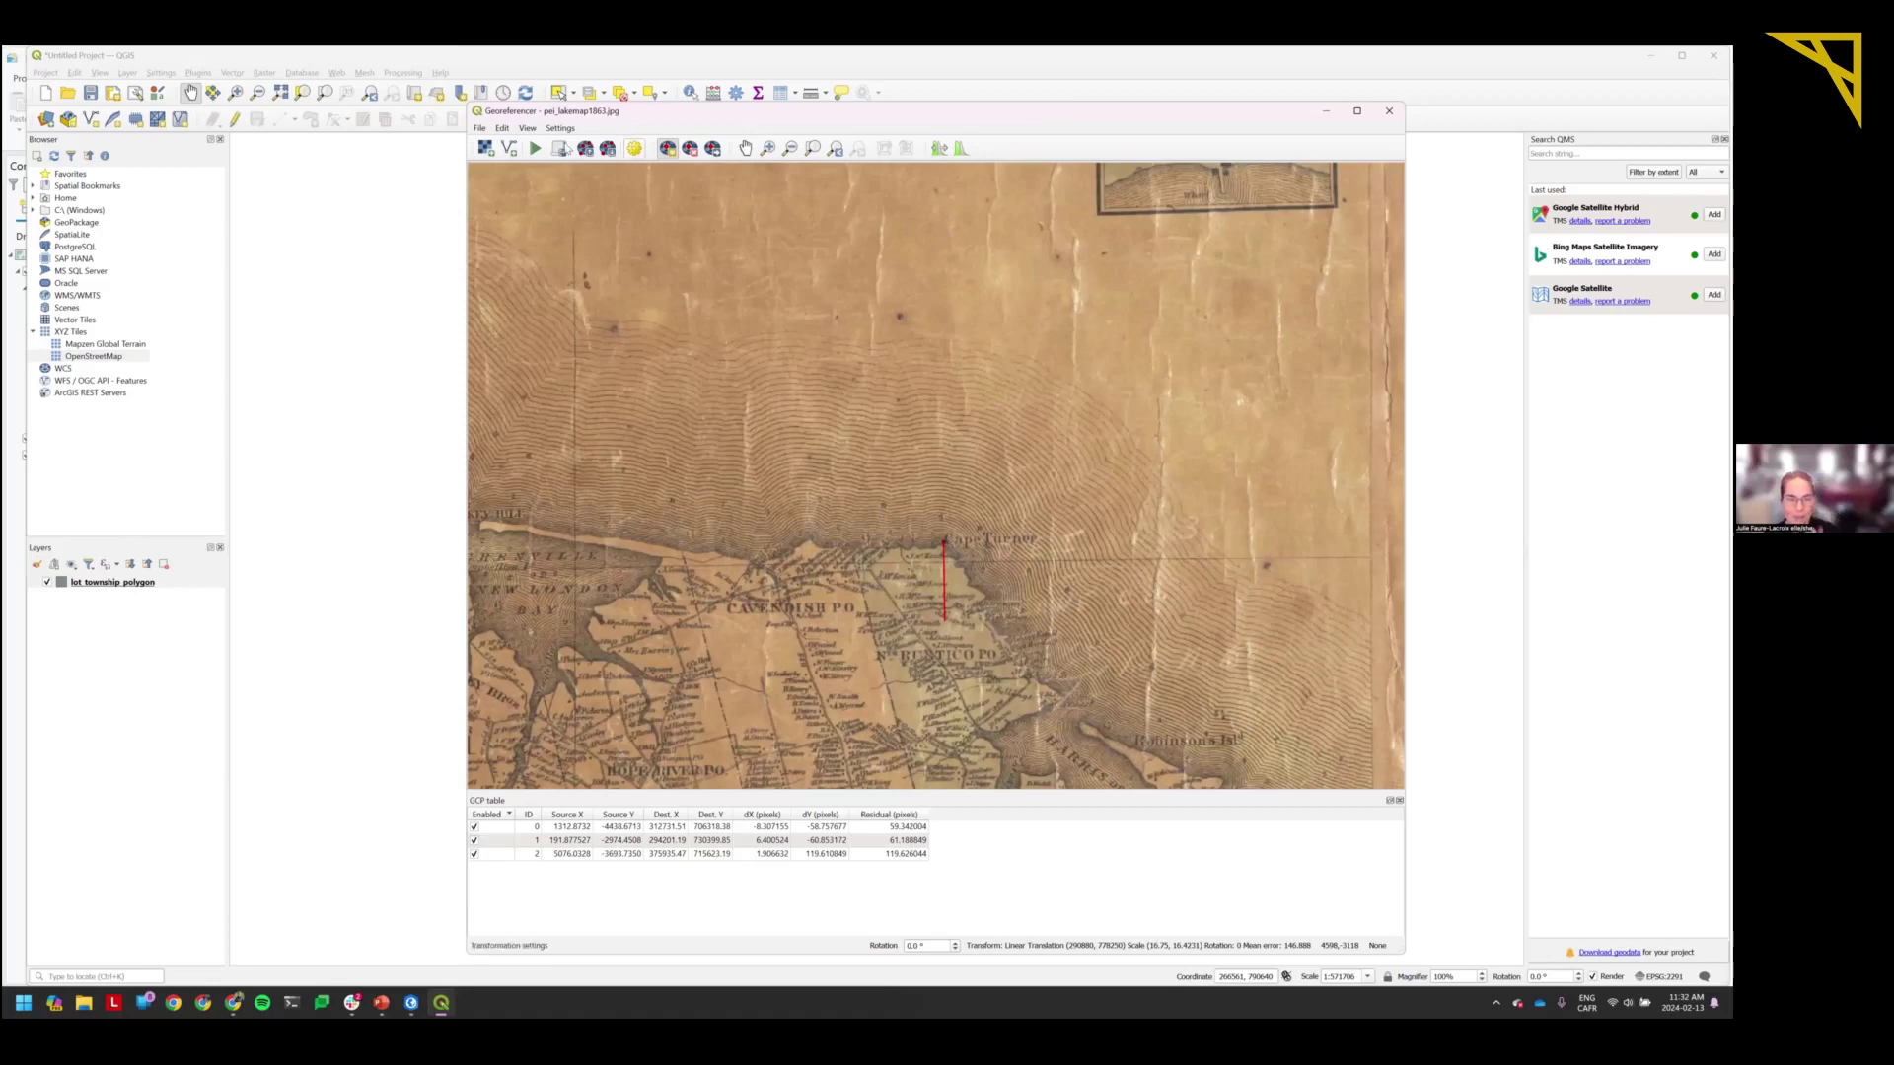
{"action": "left_click", "coordinate": [560, 128]}
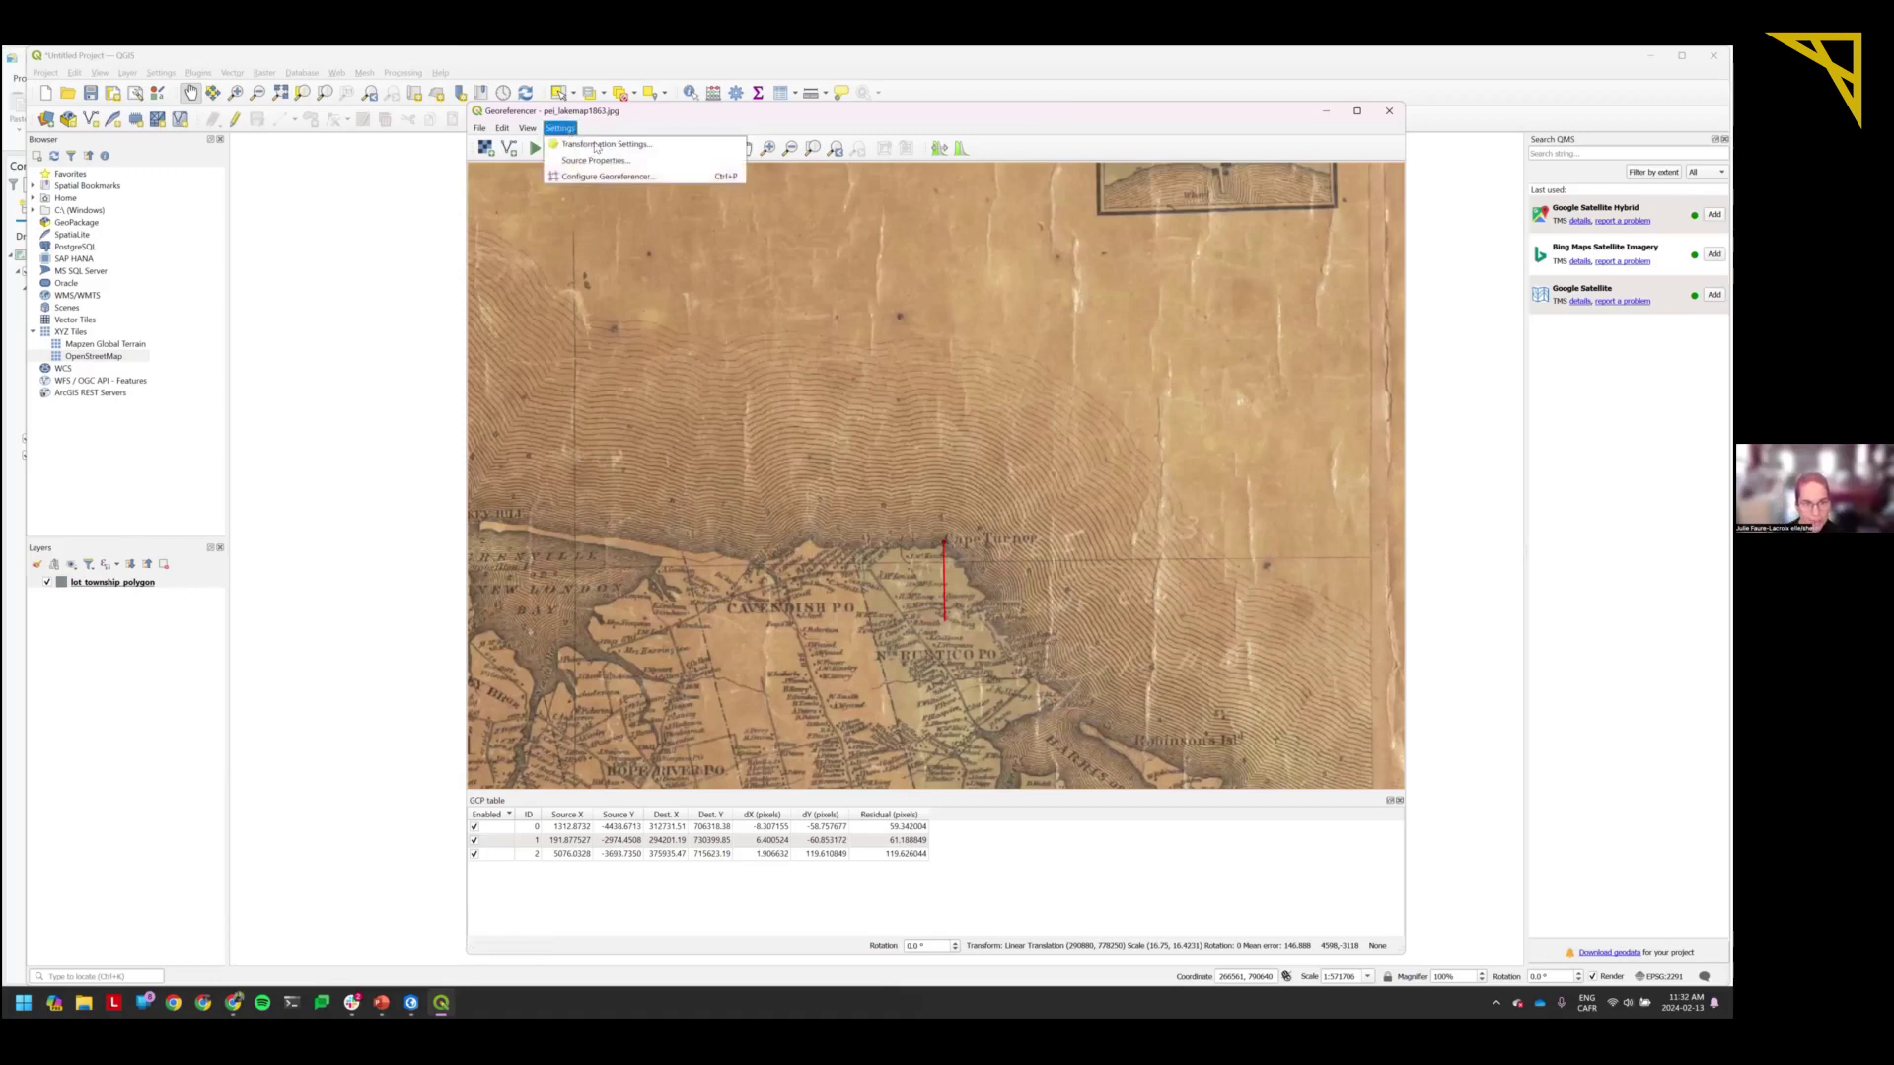
{"action": "left_click", "coordinate": [659, 148]}
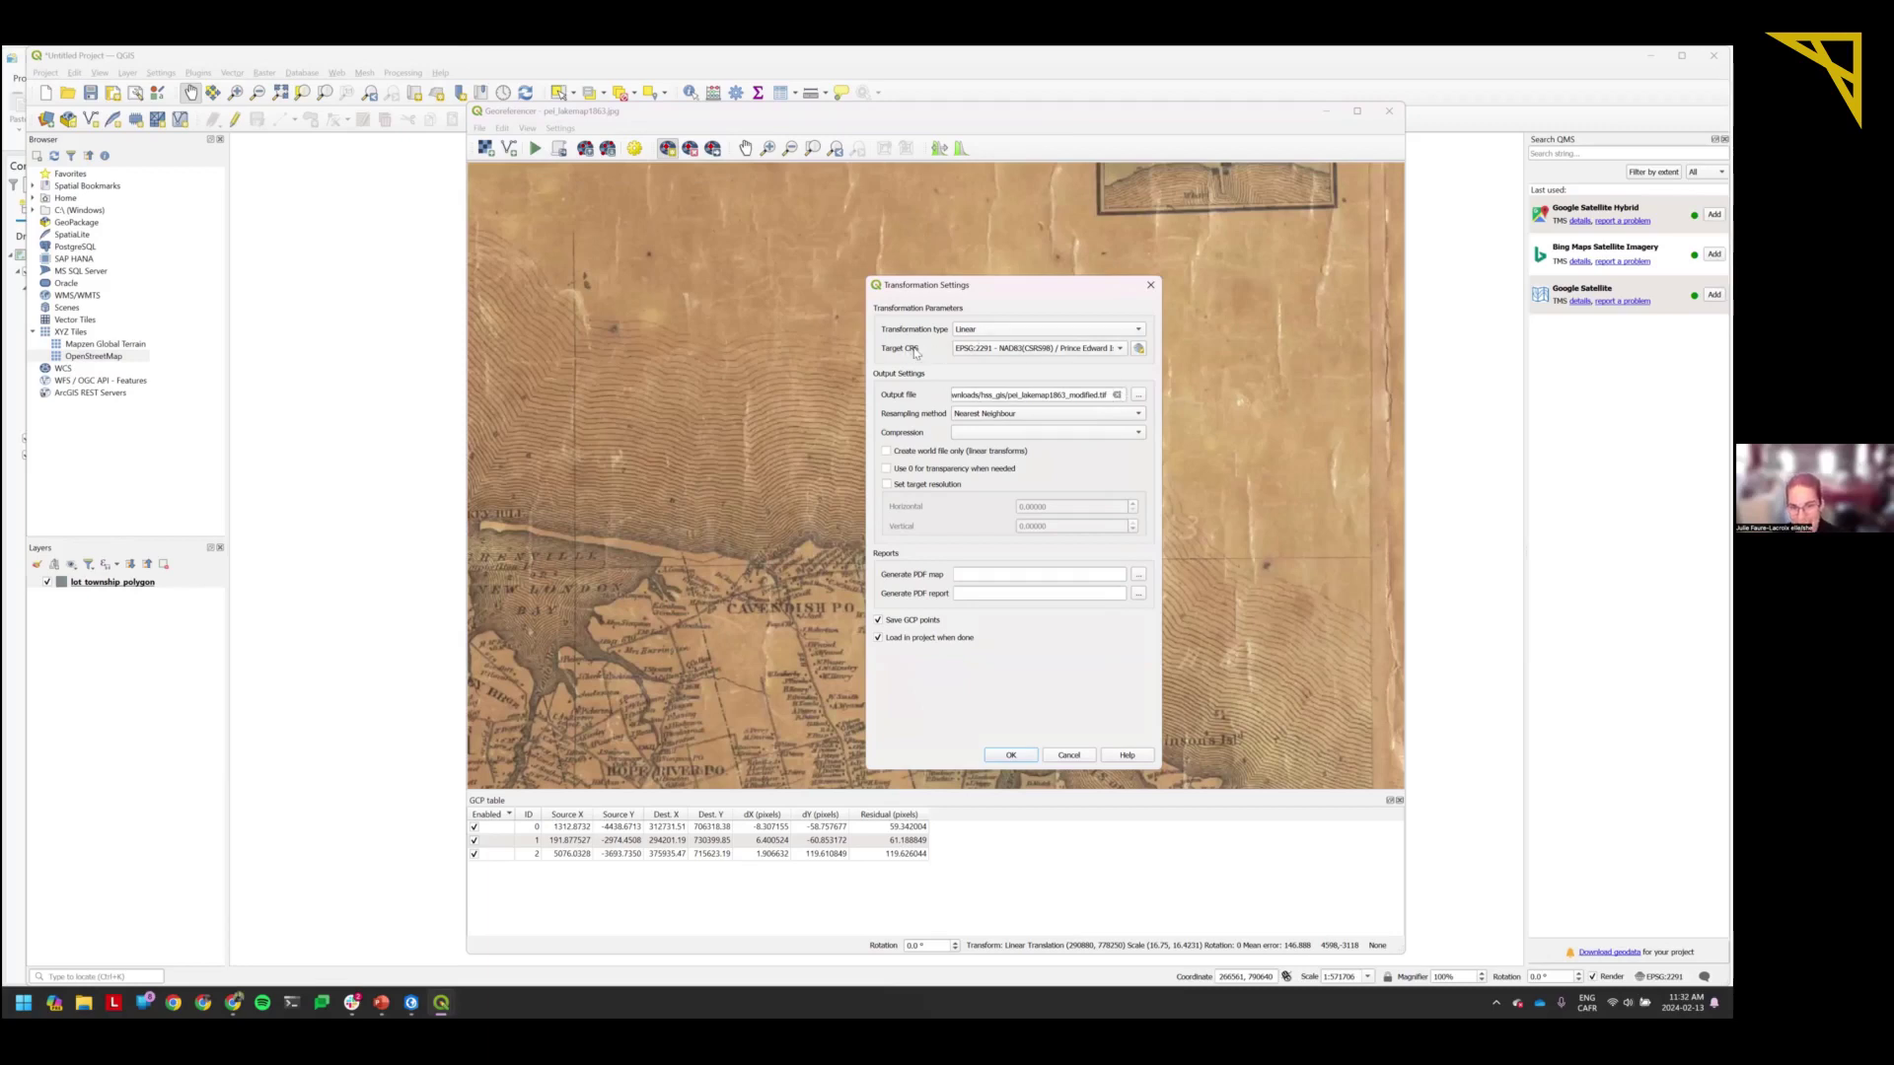
{"action": "mouse_move", "coordinate": [1085, 354]}
{"action": "left_click", "coordinate": [998, 417]}
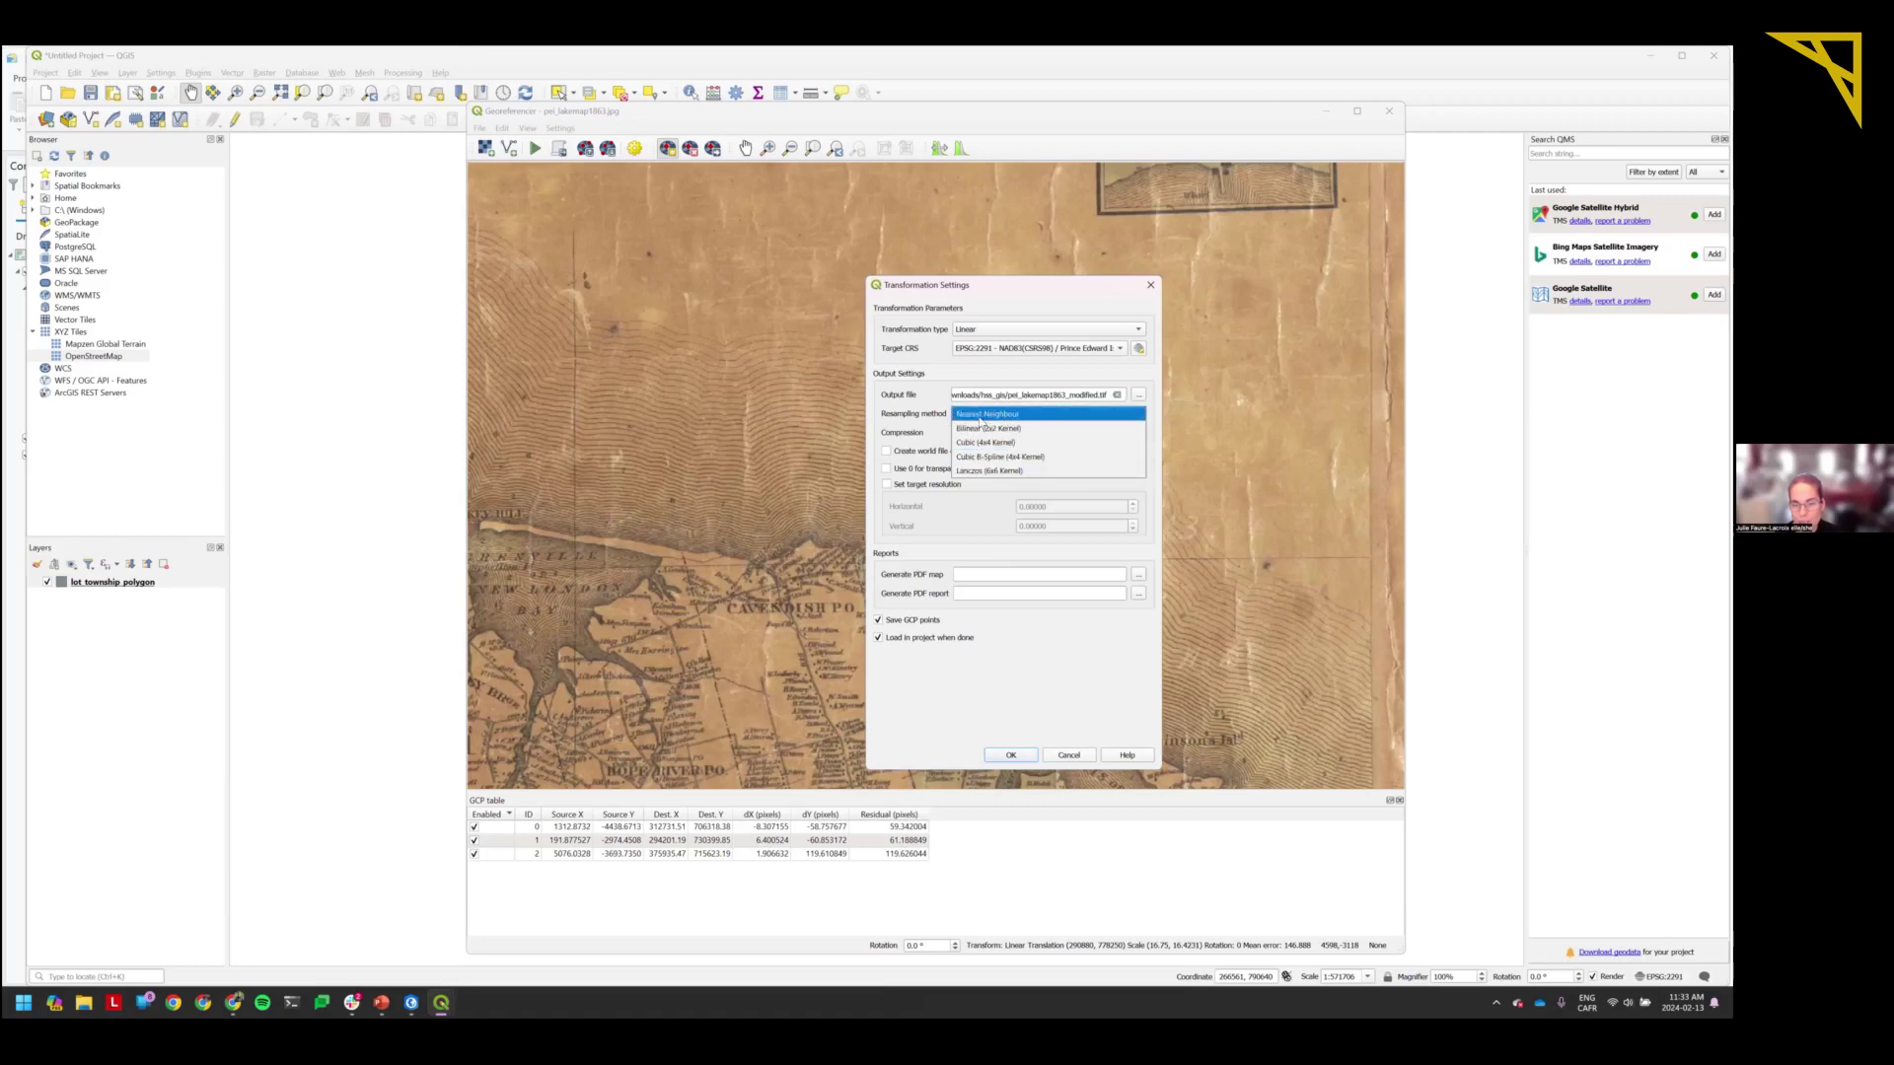
{"action": "left_click", "coordinate": [1042, 675]}
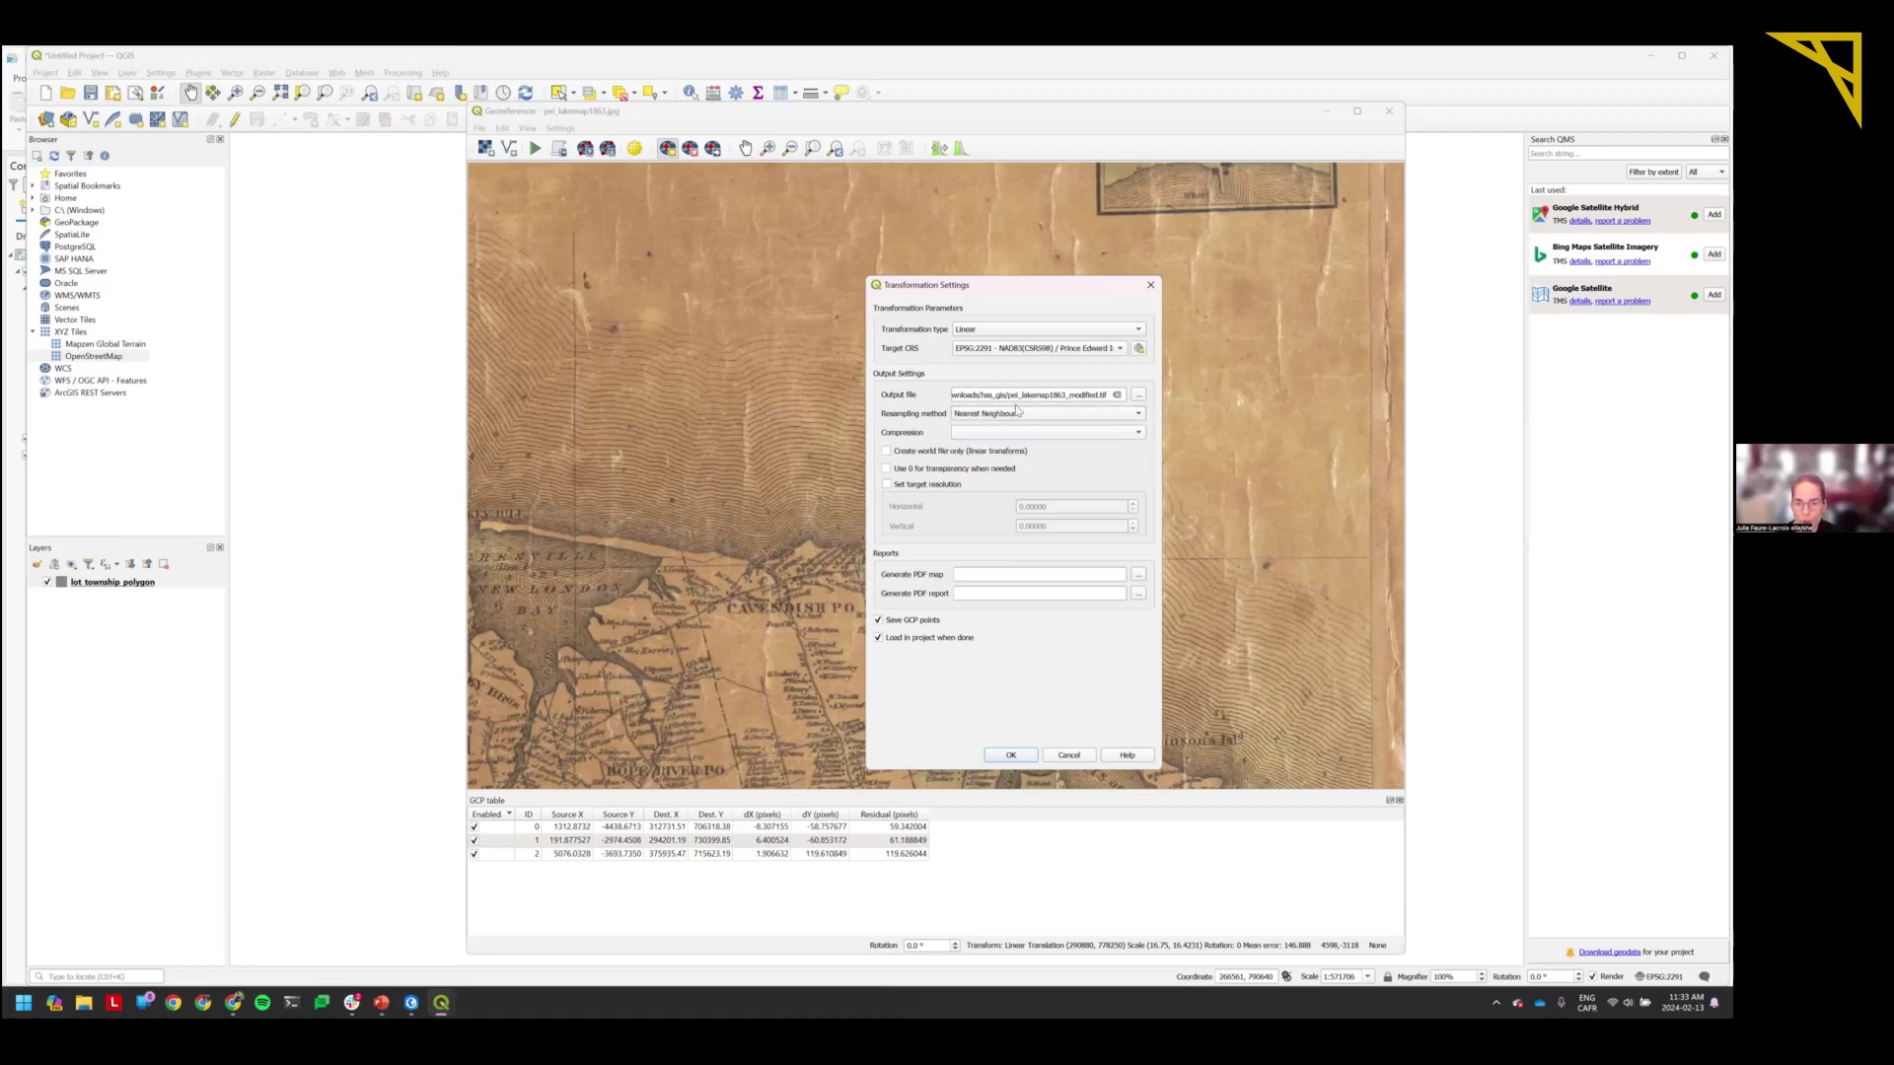
{"action": "left_click", "coordinate": [1011, 755]}
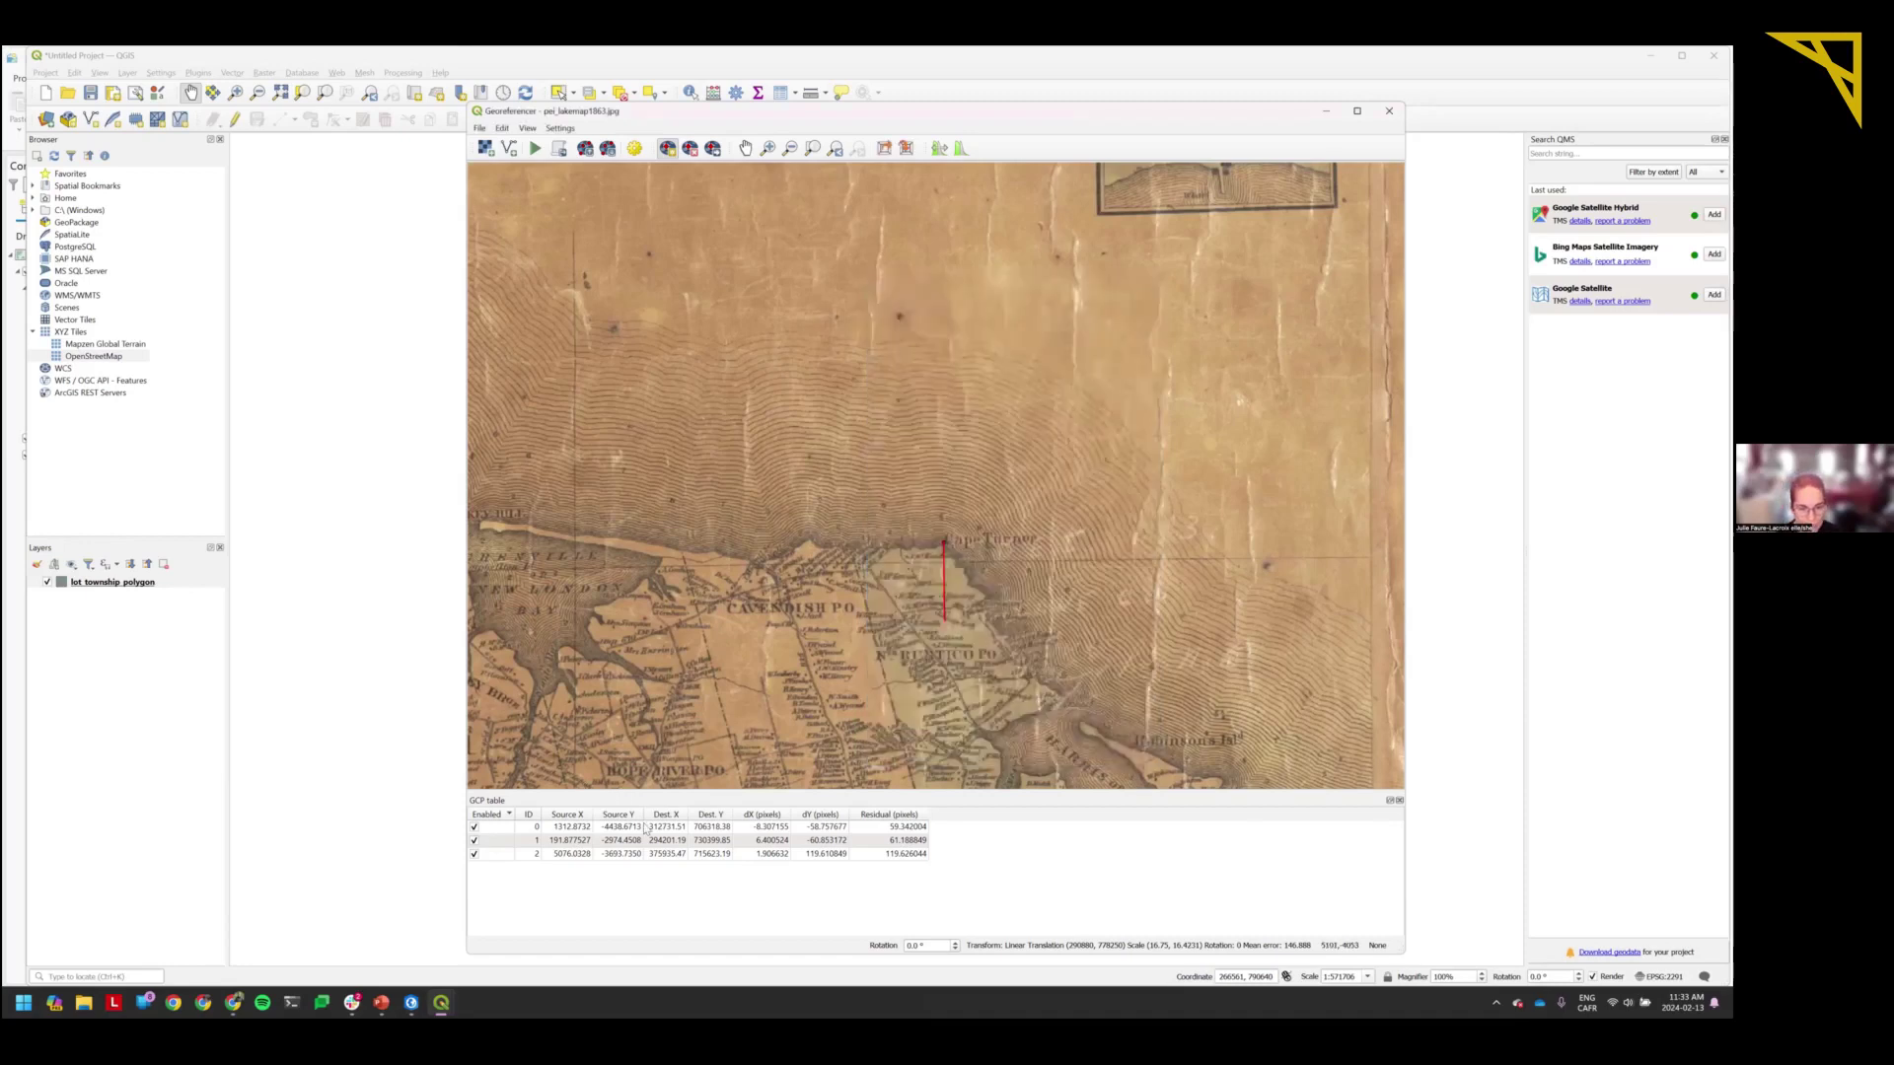
Add a control point at the tip of the sand spit at Bedford or Tracadie Bay, matched to the same spot on the township polygons.
{"action": "scroll", "coordinate": [956, 583], "scroll_direction": "down", "scroll_amount": 1}
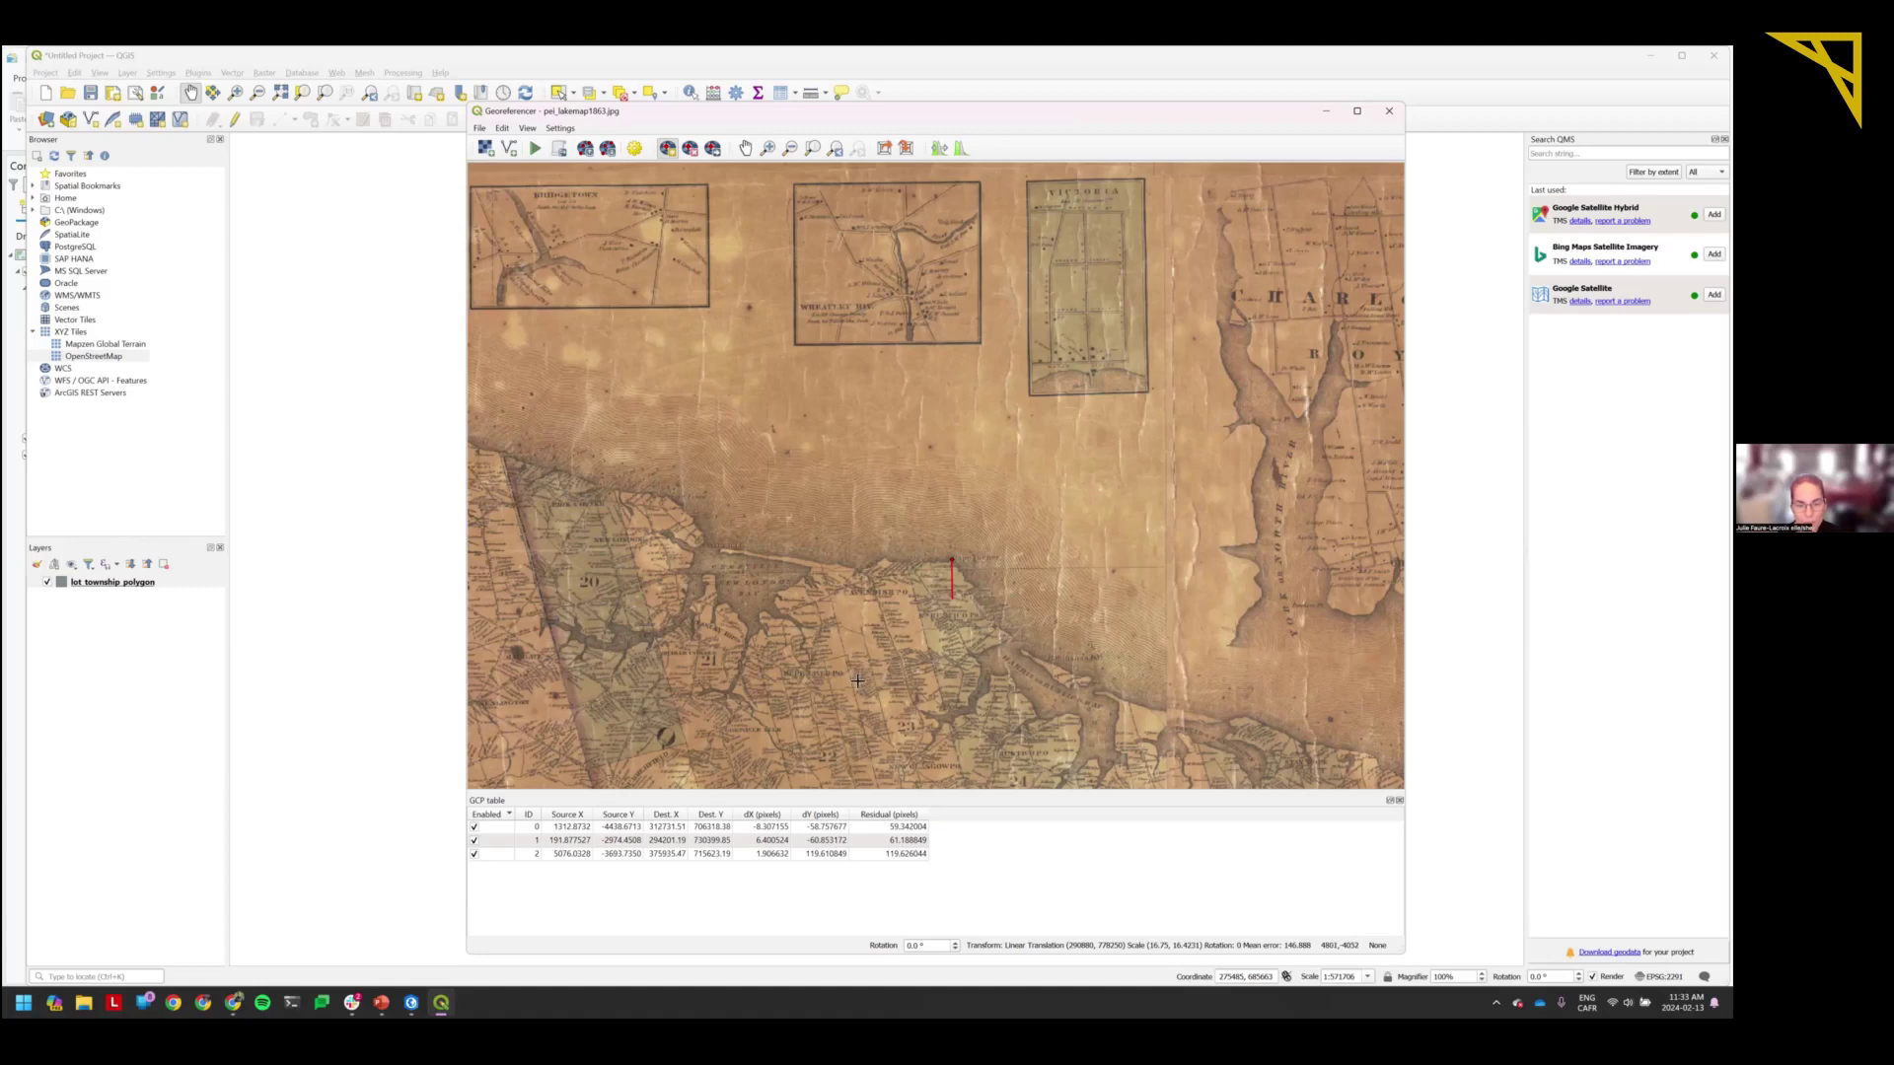
{"action": "scroll", "coordinate": [861, 678], "scroll_direction": "down", "scroll_amount": 1}
{"action": "scroll", "coordinate": [893, 651], "scroll_direction": "down", "scroll_amount": 3}
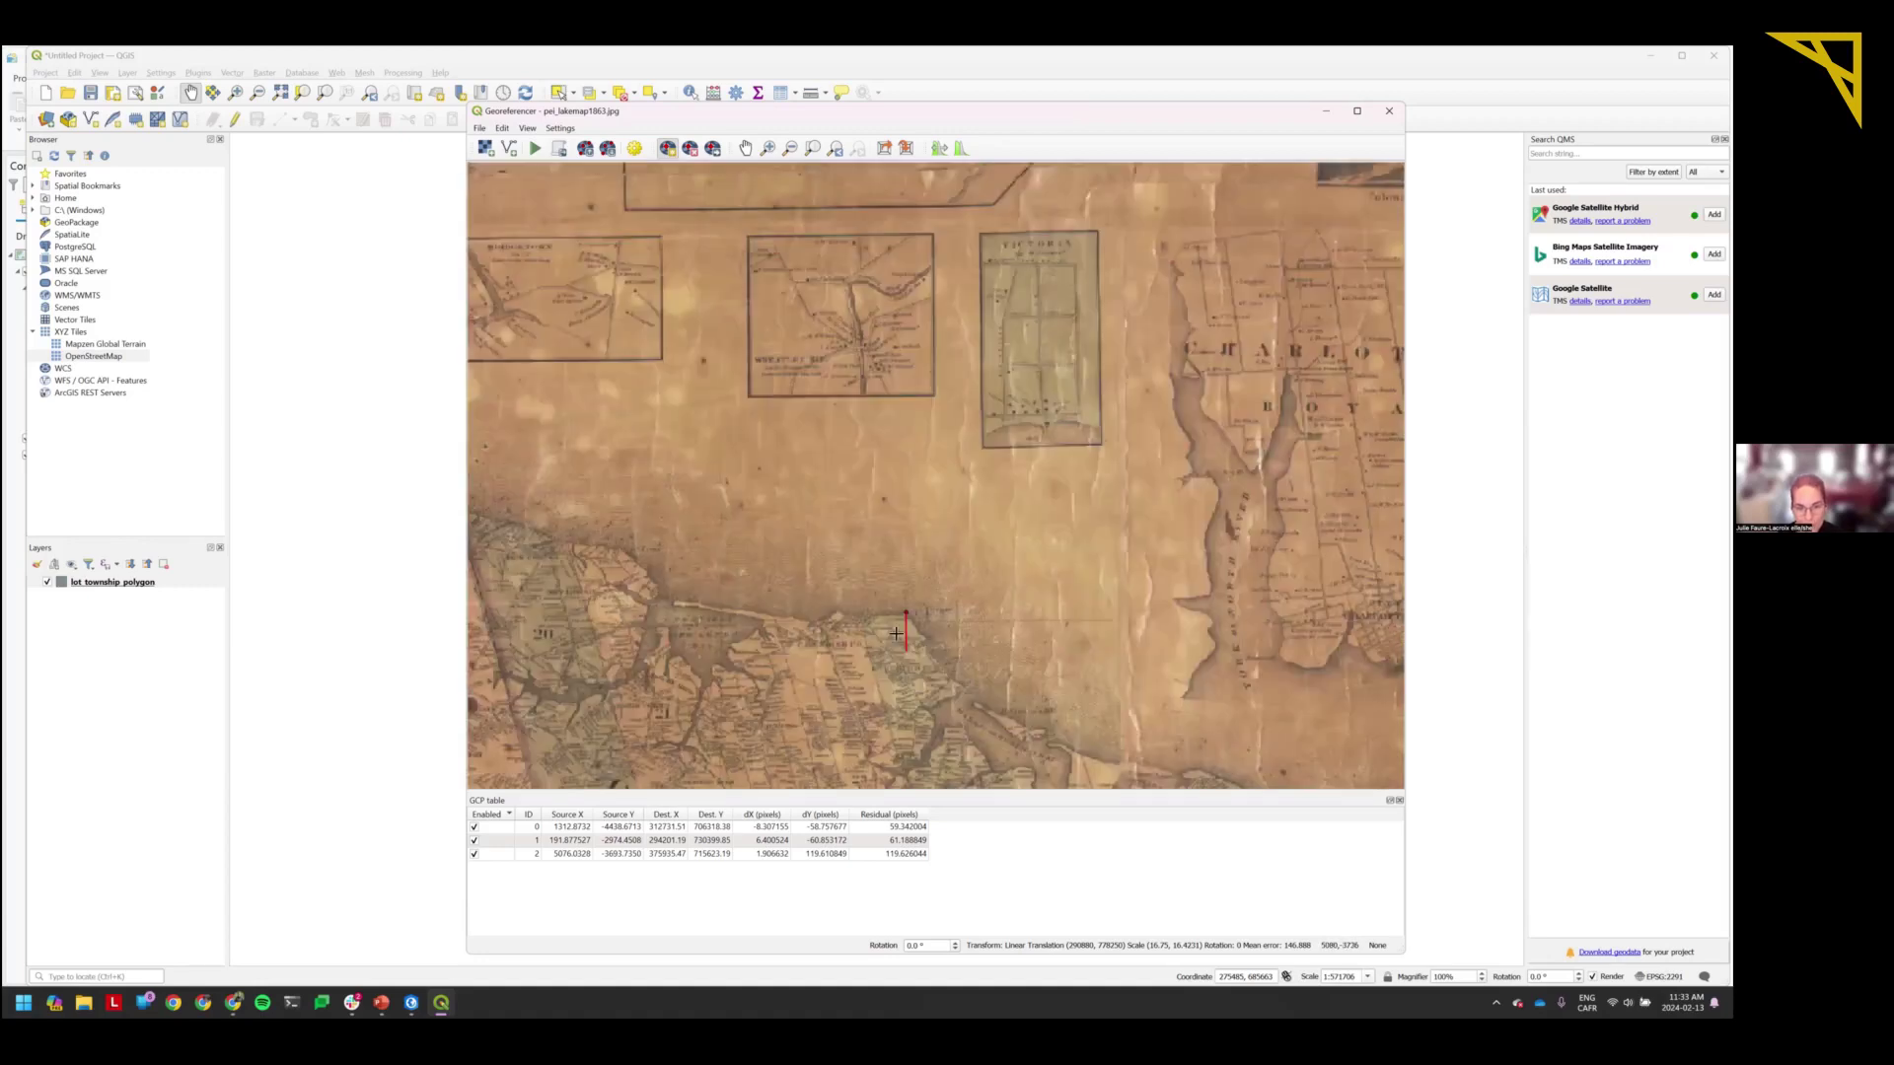
{"action": "scroll", "coordinate": [887, 662], "scroll_direction": "up", "scroll_amount": 2}
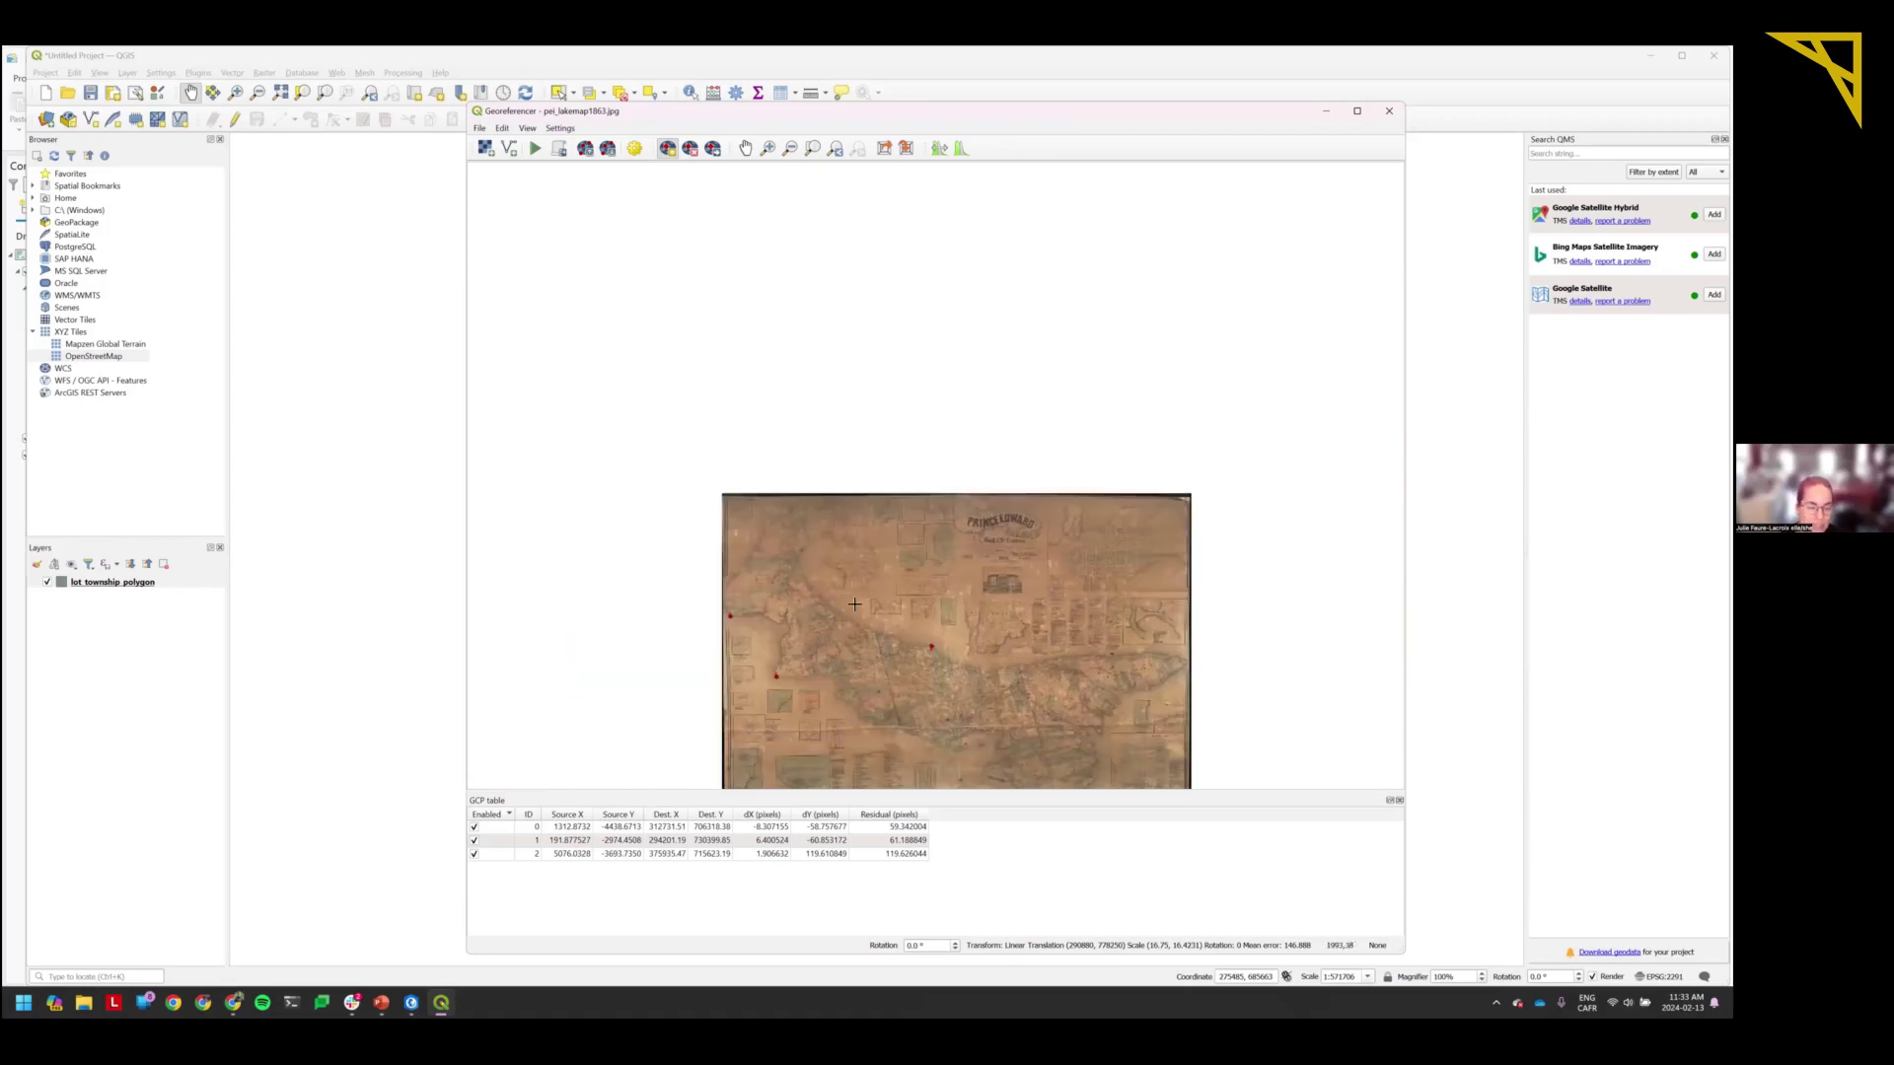
{"action": "scroll", "coordinate": [977, 676], "scroll_direction": "up", "scroll_amount": 1}
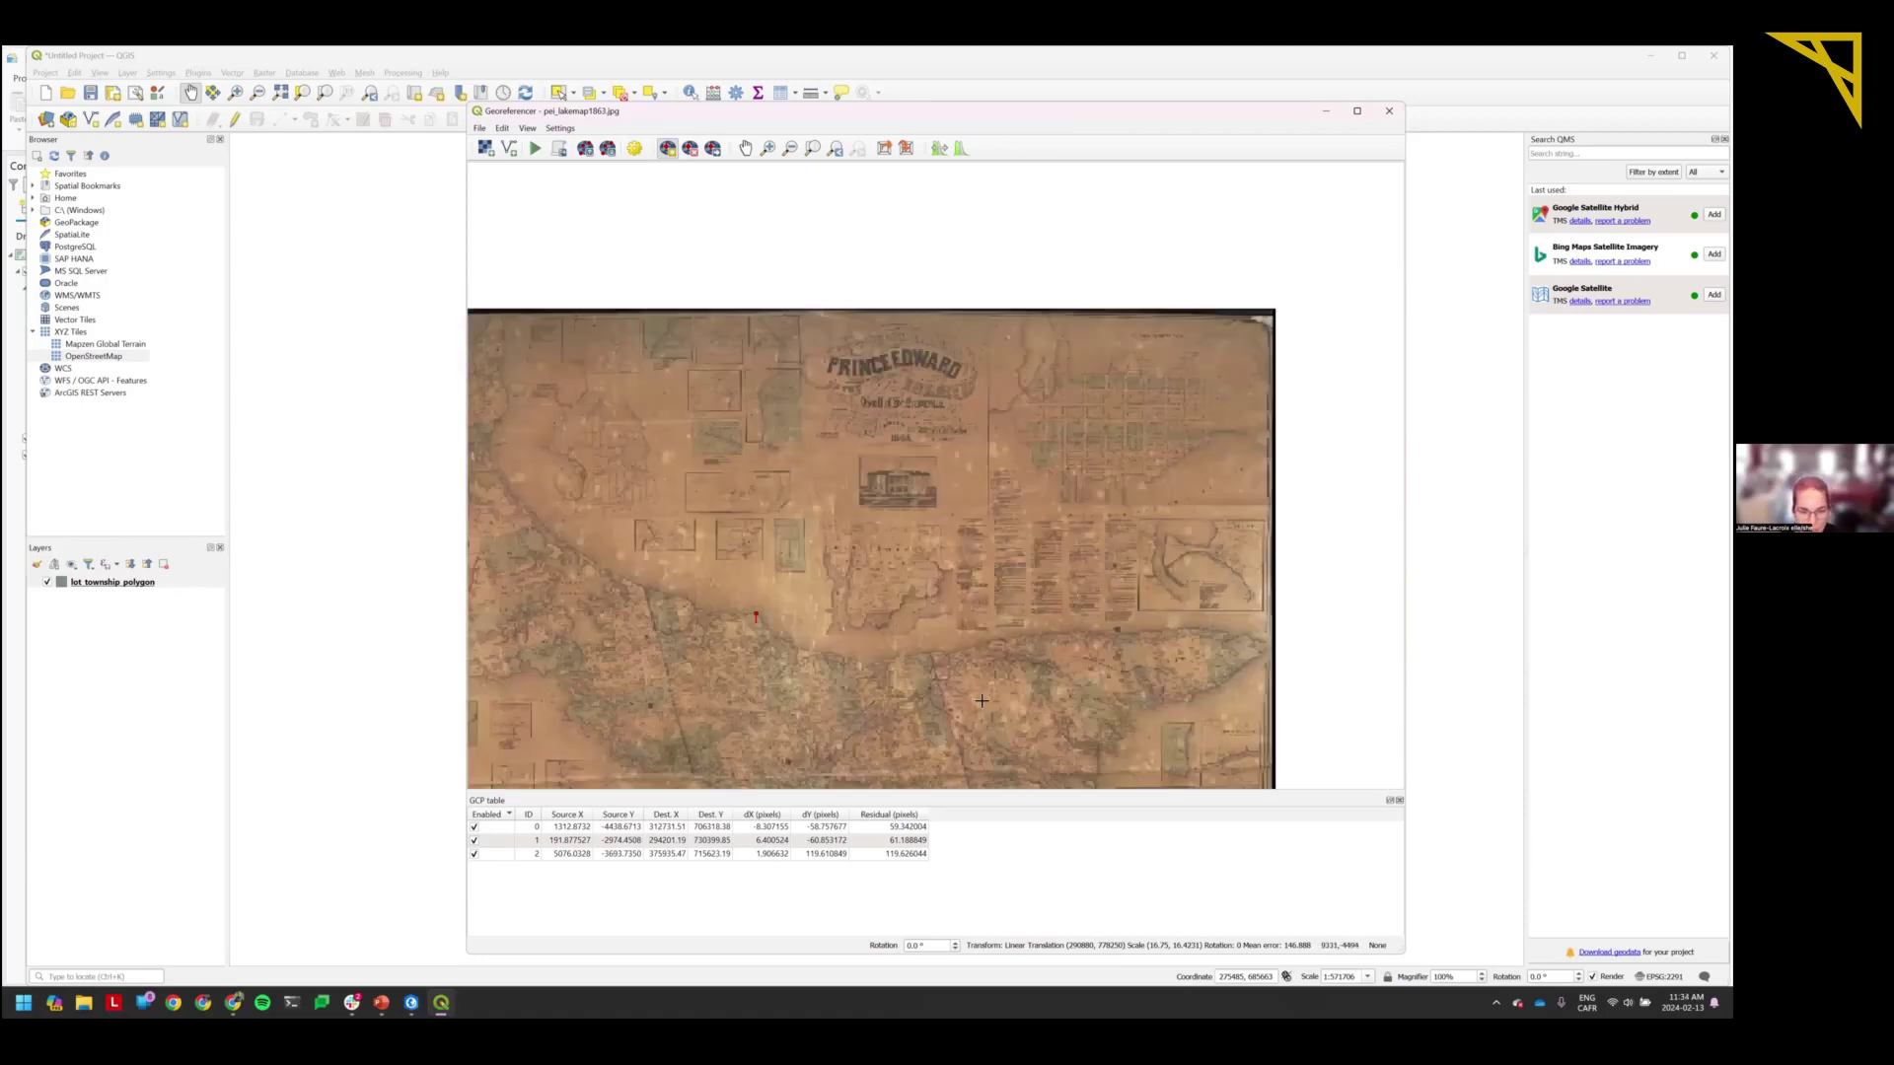
{"action": "scroll", "coordinate": [875, 691], "scroll_direction": "up", "scroll_amount": 1}
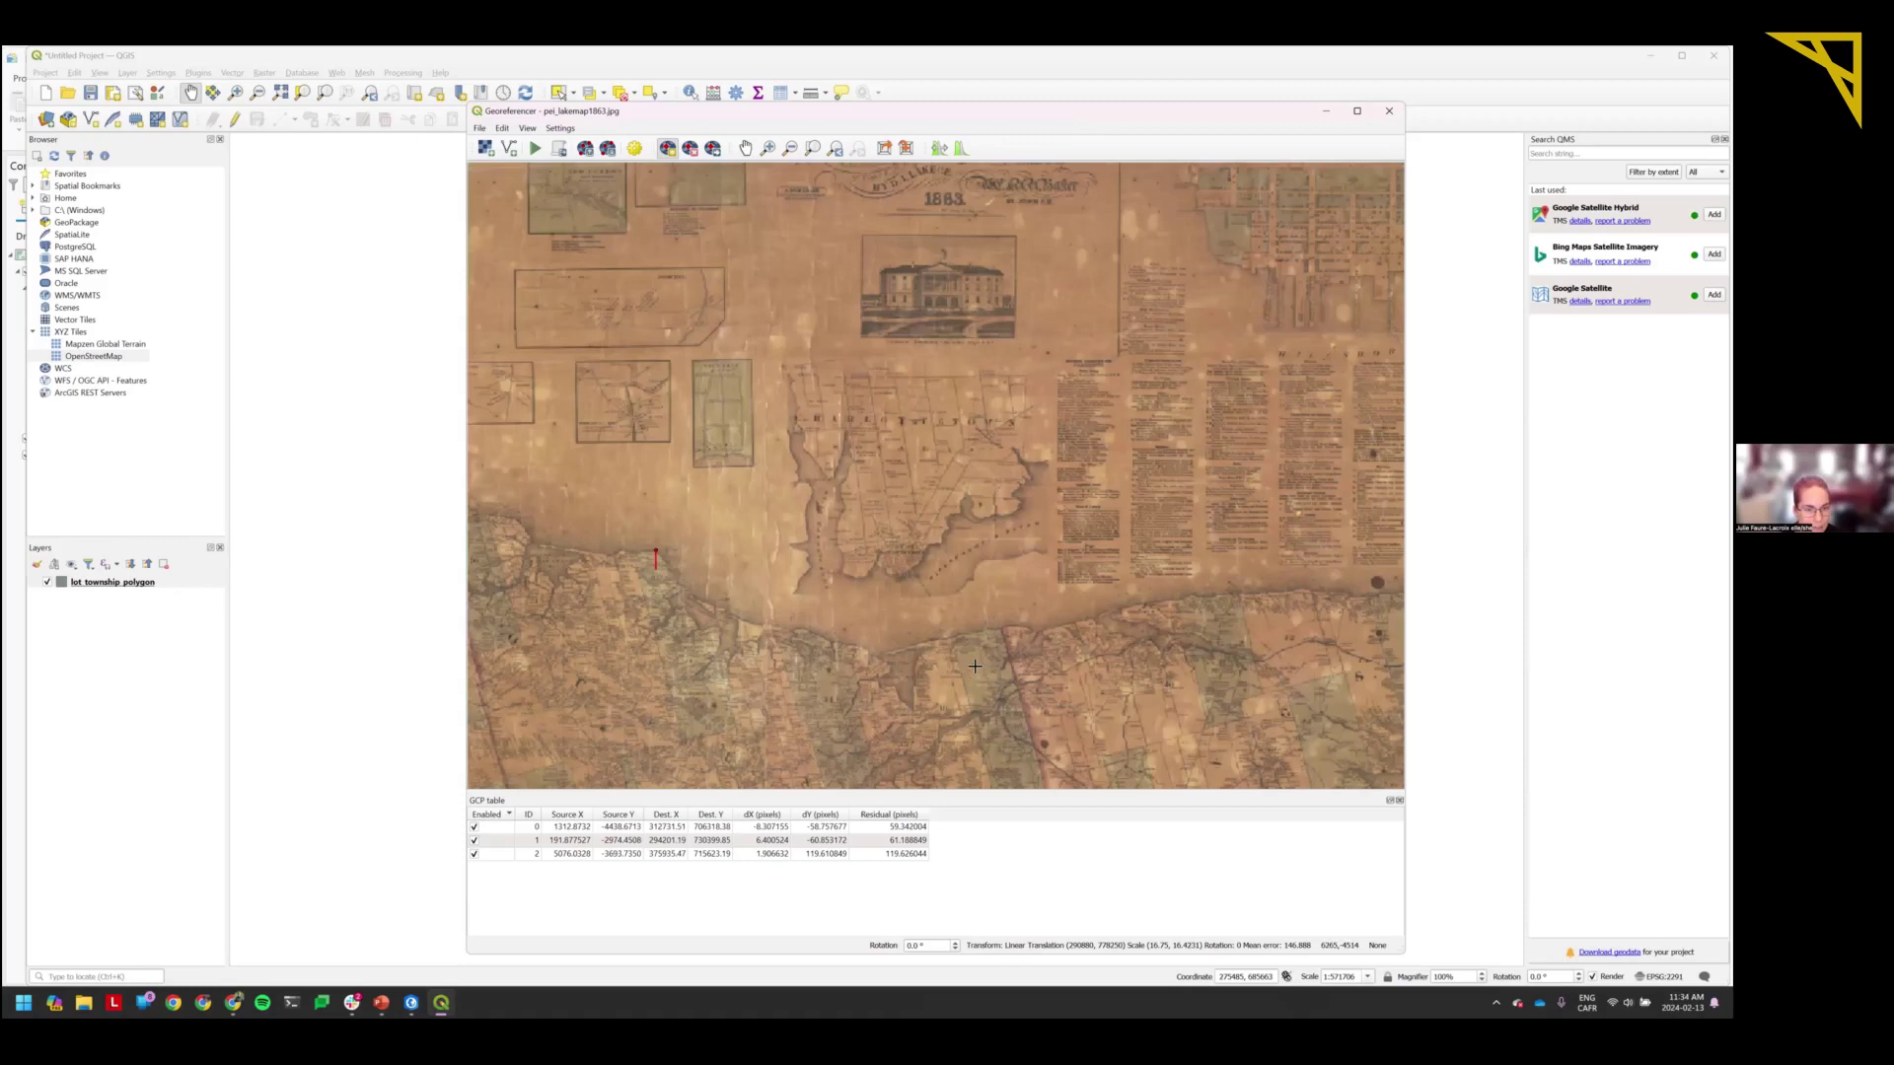
{"action": "scroll", "coordinate": [957, 639], "scroll_direction": "up", "scroll_amount": 1}
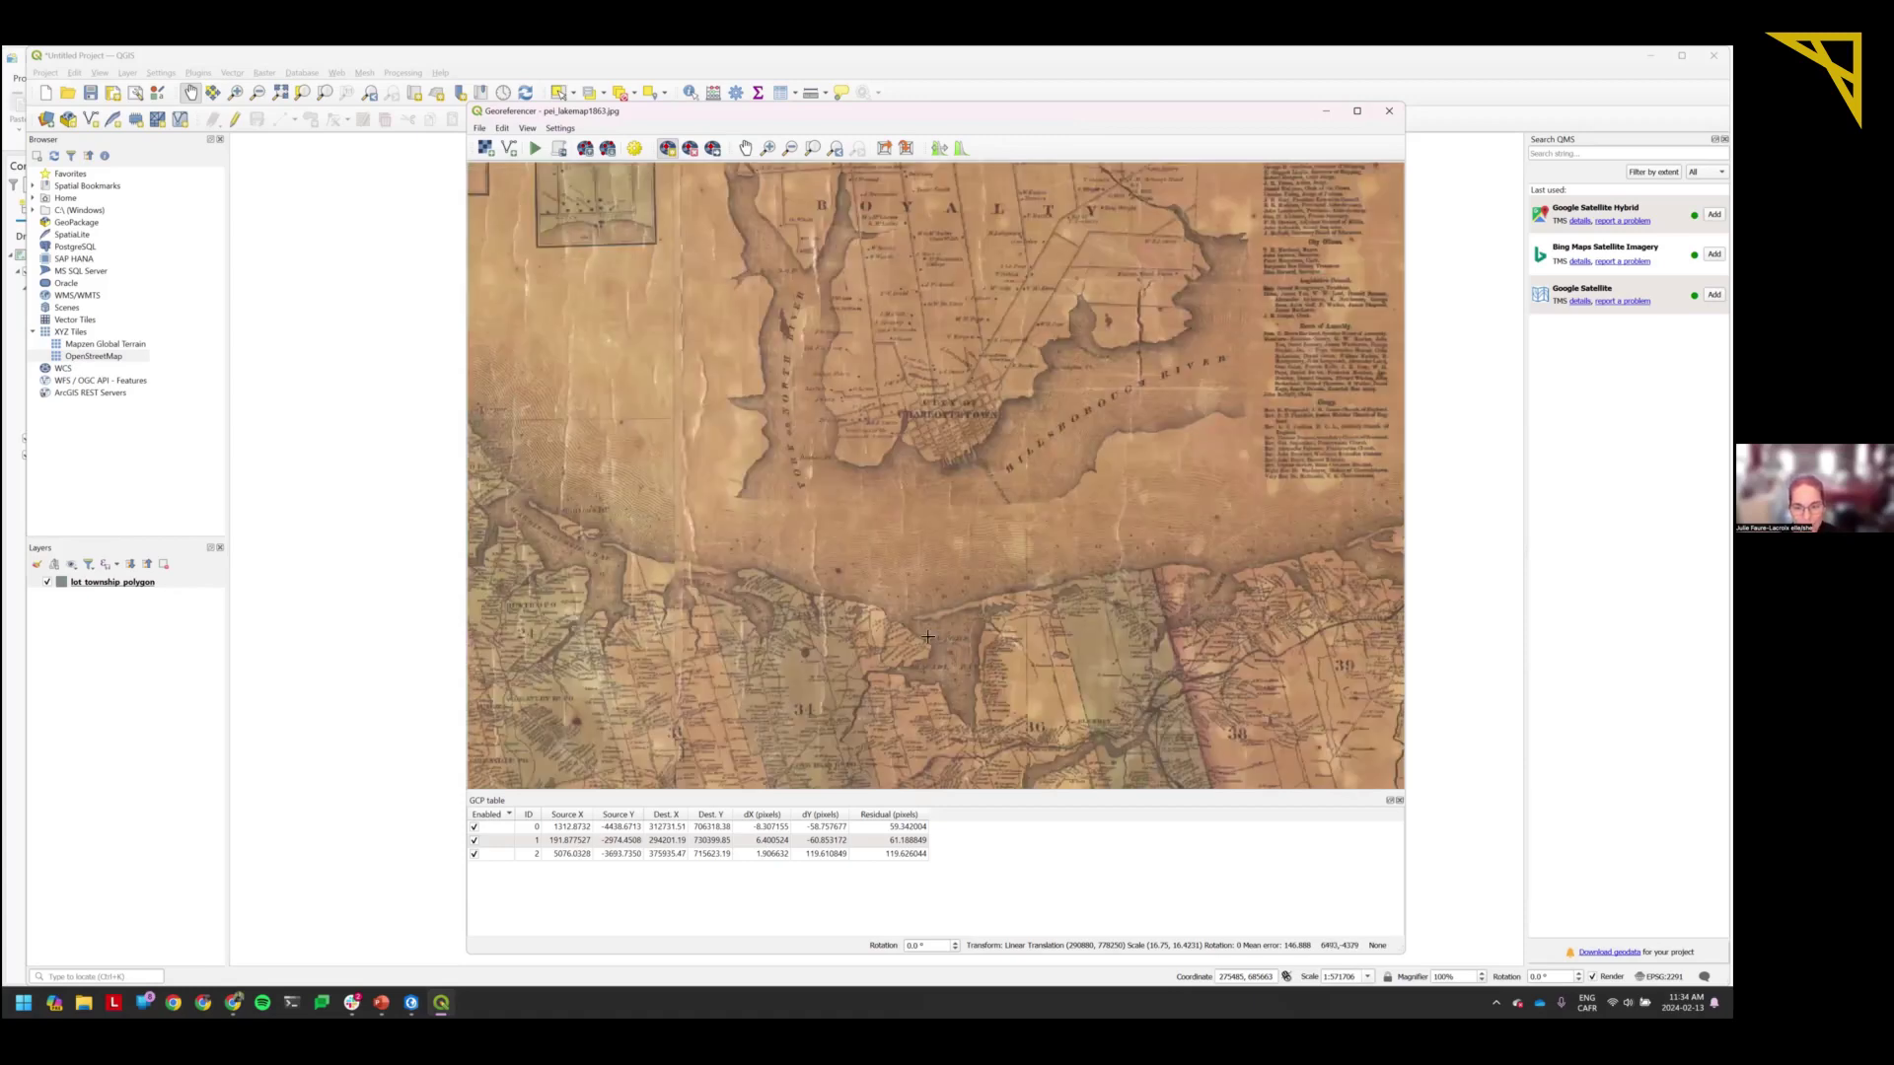
{"action": "scroll", "coordinate": [928, 637], "scroll_direction": "up", "scroll_amount": 1}
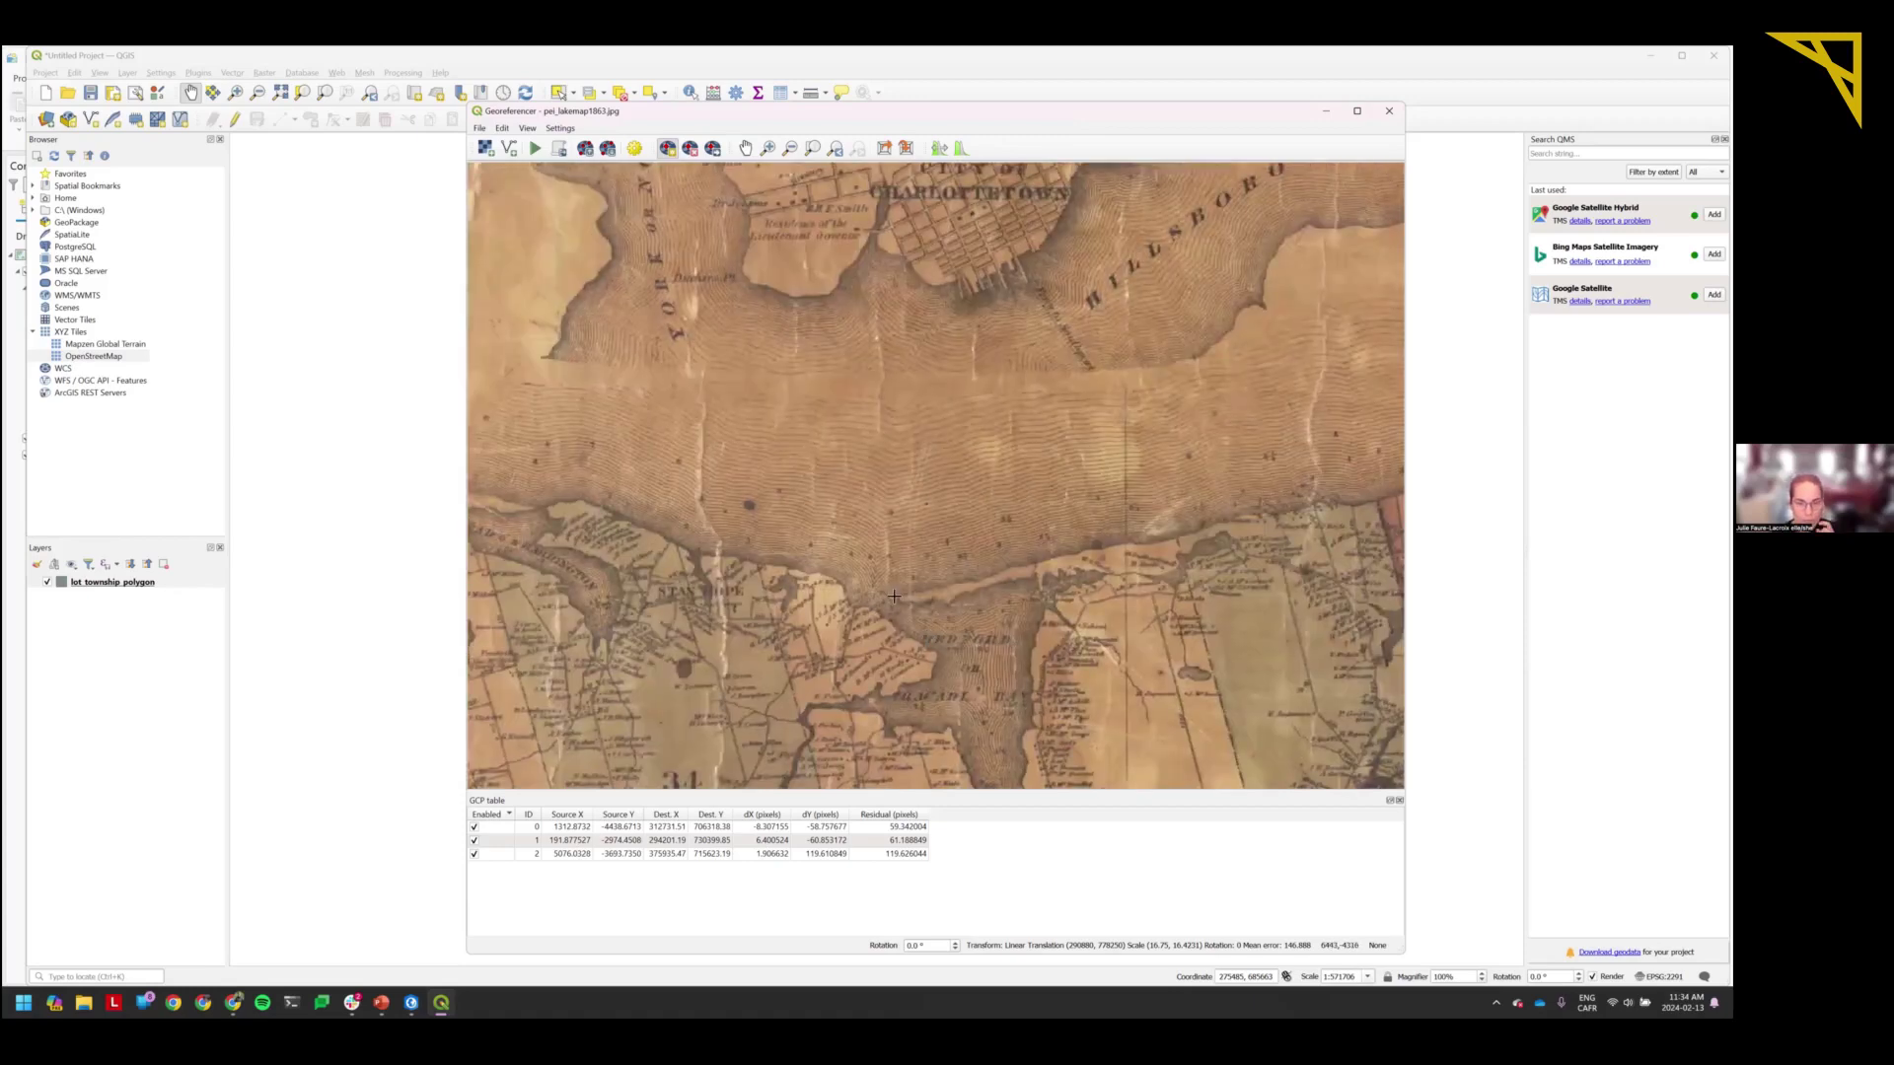
{"action": "scroll", "coordinate": [902, 616], "scroll_direction": "down", "scroll_amount": 1}
{"action": "scroll", "coordinate": [893, 611], "scroll_direction": "up", "scroll_amount": 1}
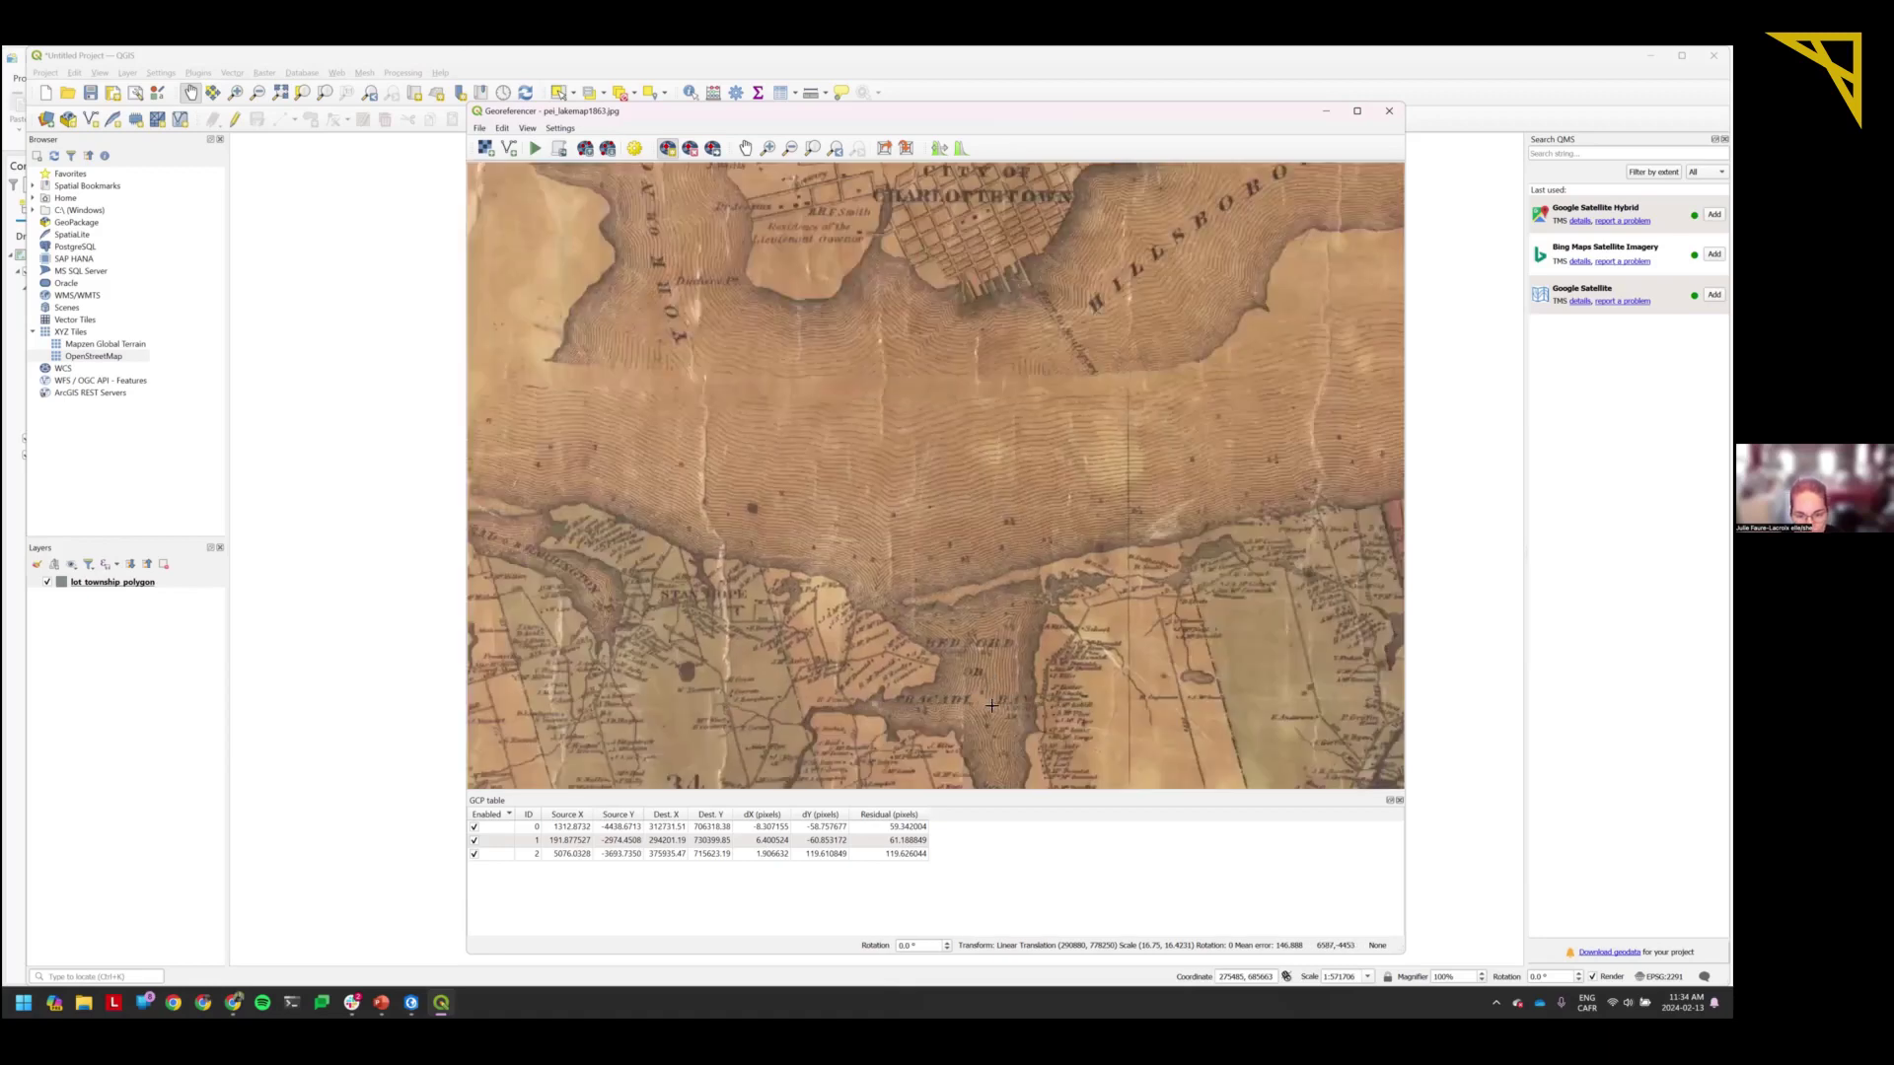
{"action": "scroll", "coordinate": [991, 705], "scroll_direction": "down", "scroll_amount": 1}
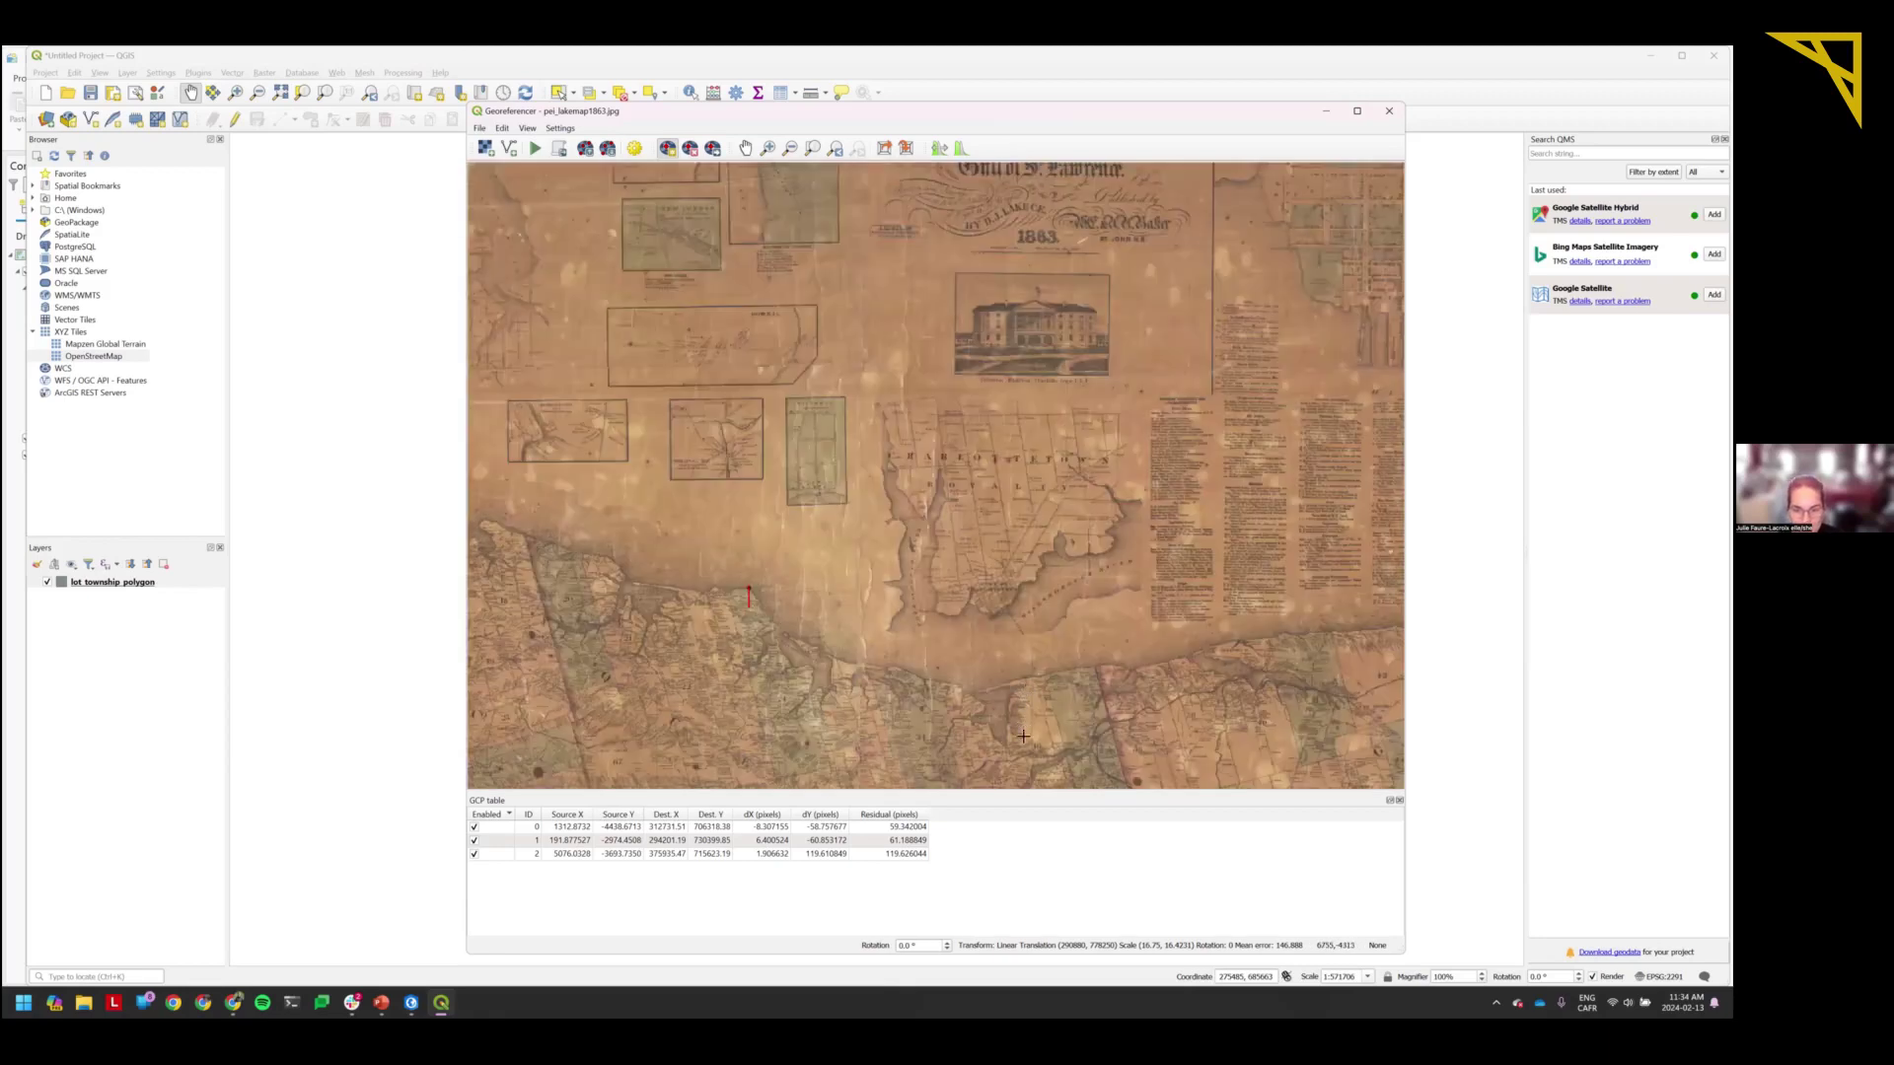
{"action": "scroll", "coordinate": [1022, 735], "scroll_direction": "down", "scroll_amount": 2}
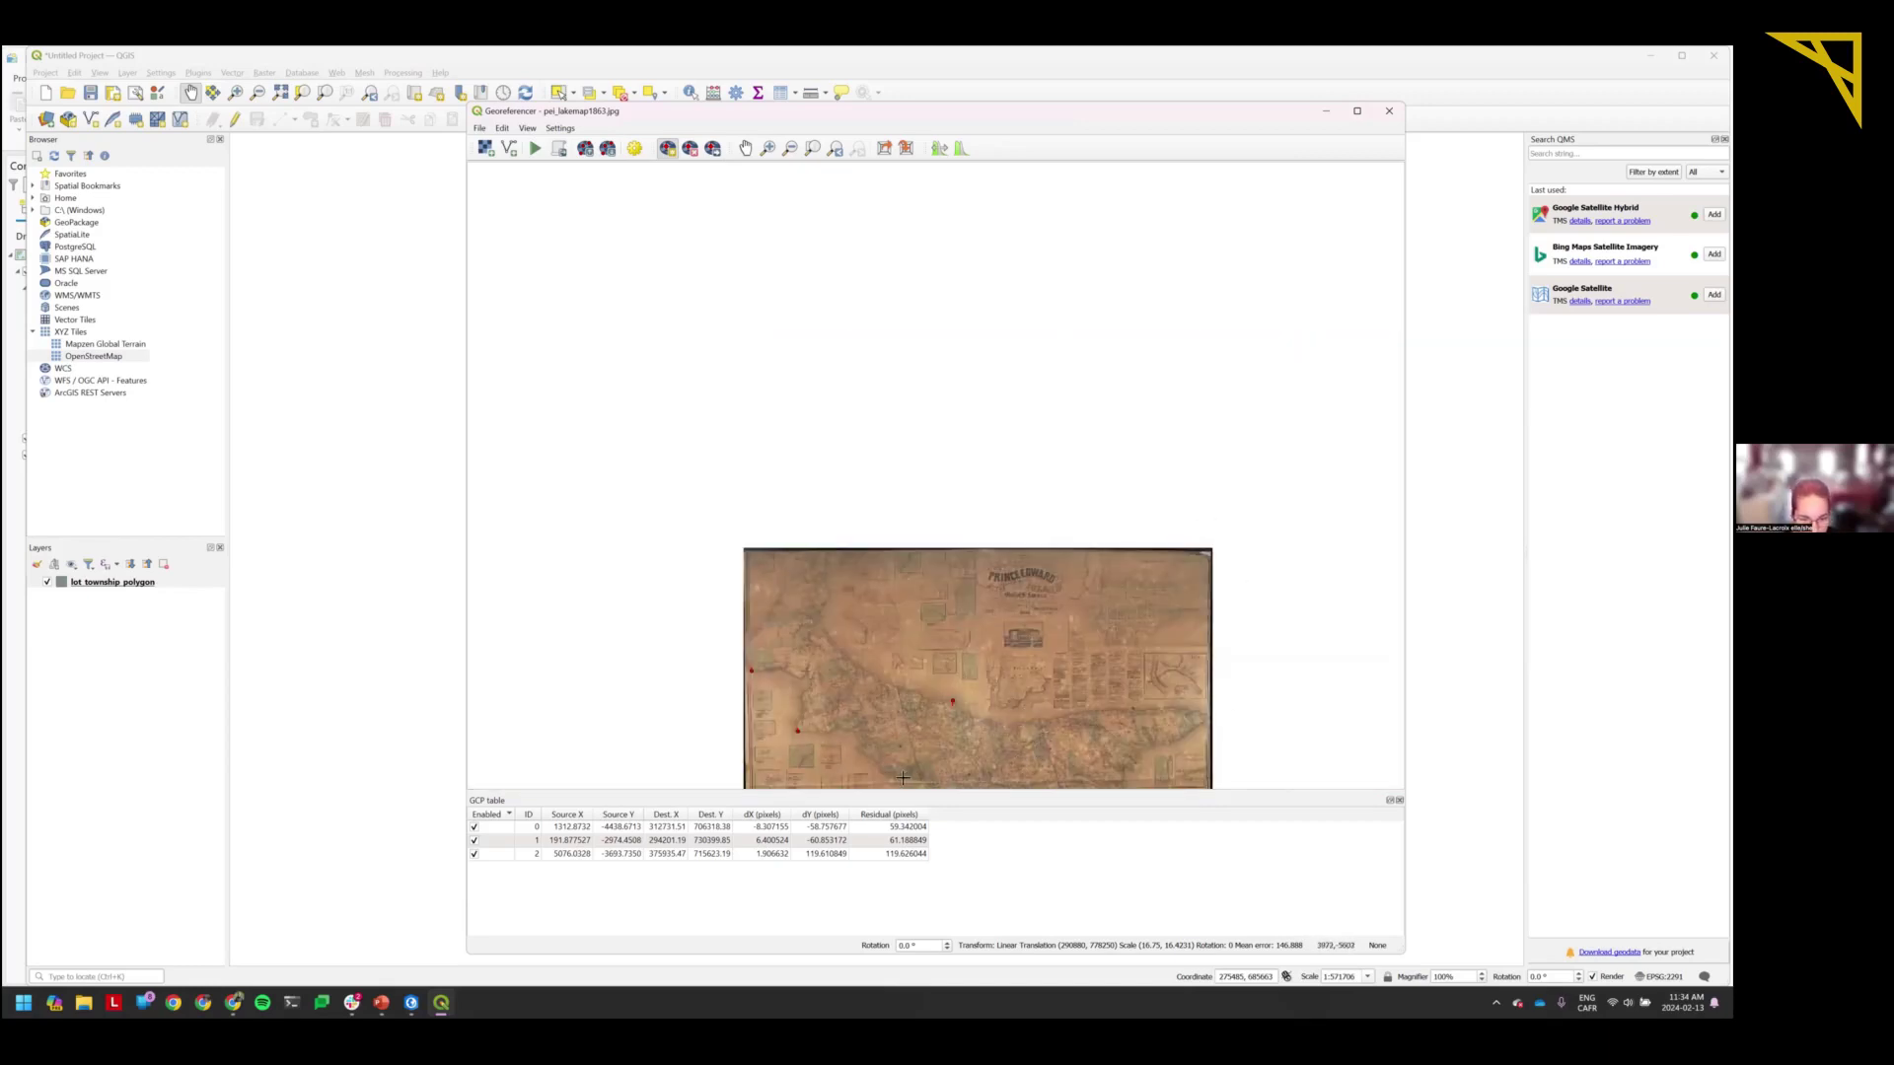
{"action": "scroll", "coordinate": [903, 778], "scroll_direction": "up", "scroll_amount": 1}
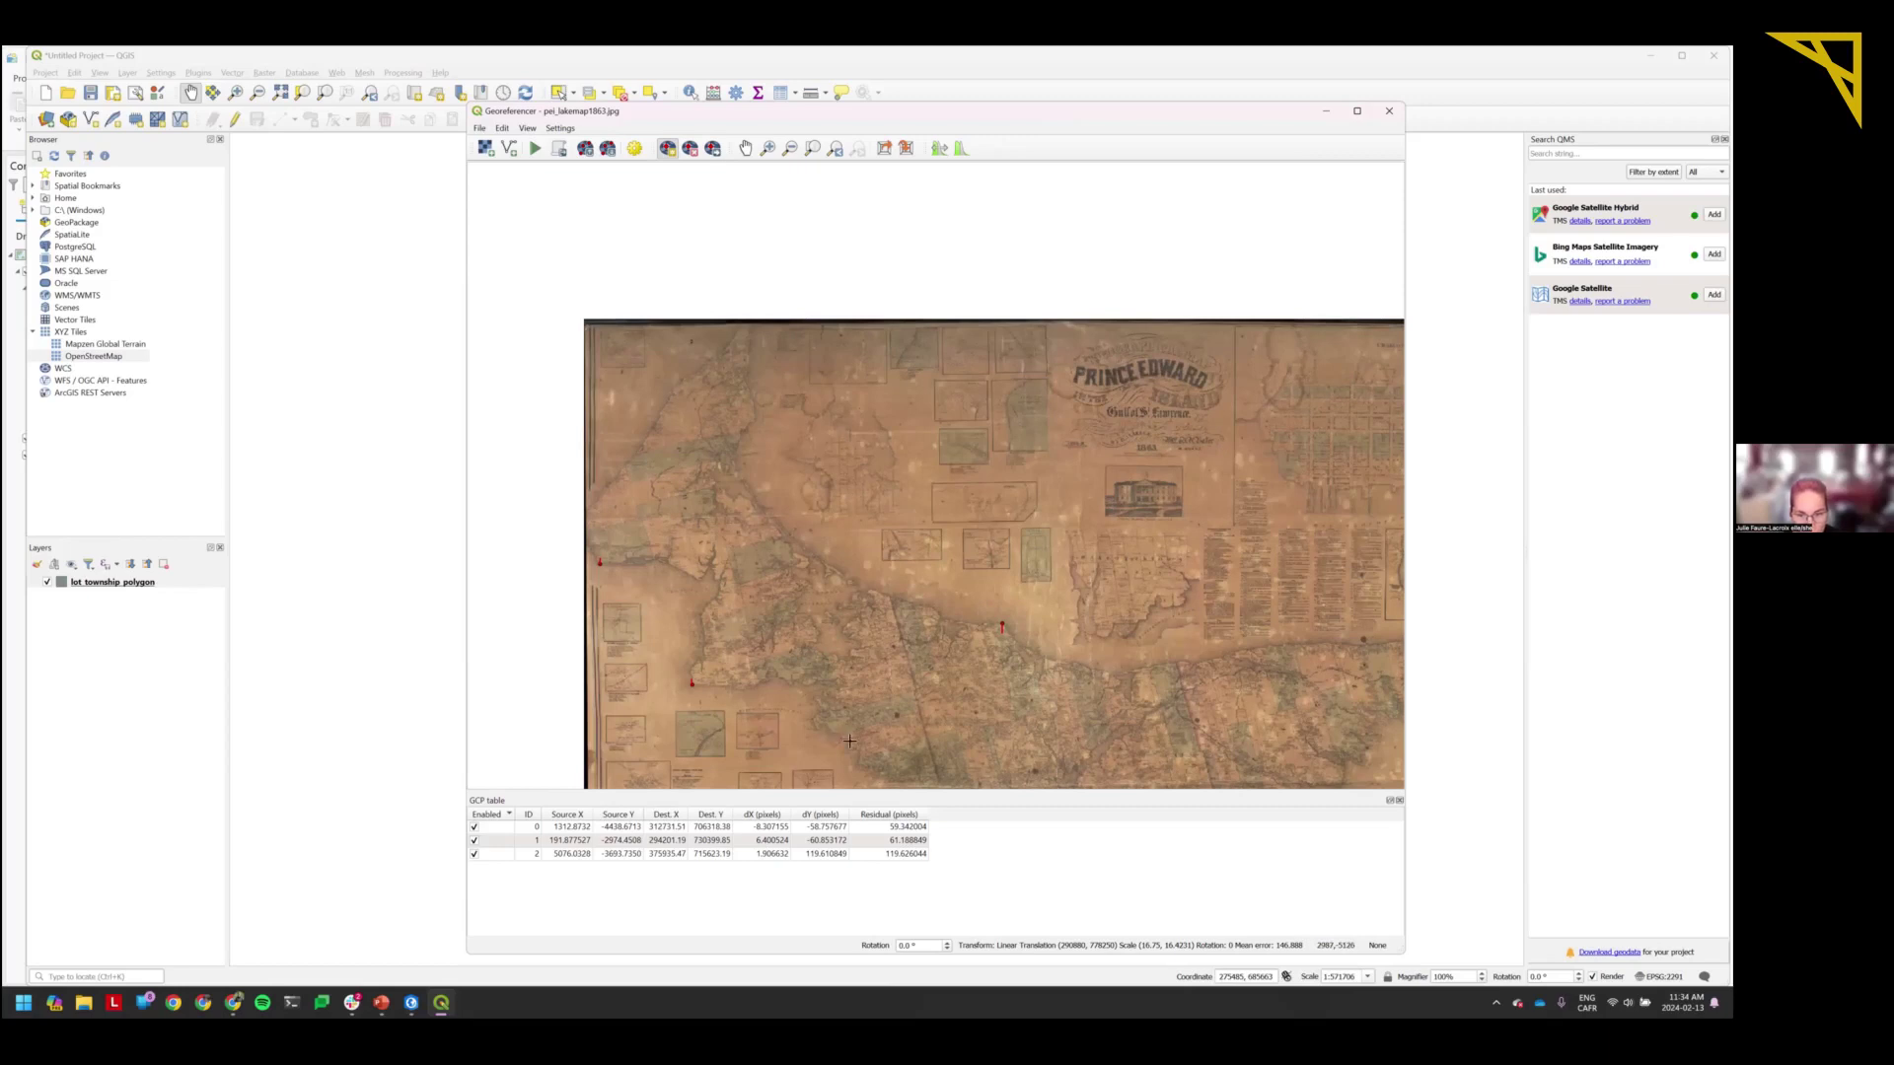
{"action": "scroll", "coordinate": [1137, 681], "scroll_direction": "up", "scroll_amount": 2}
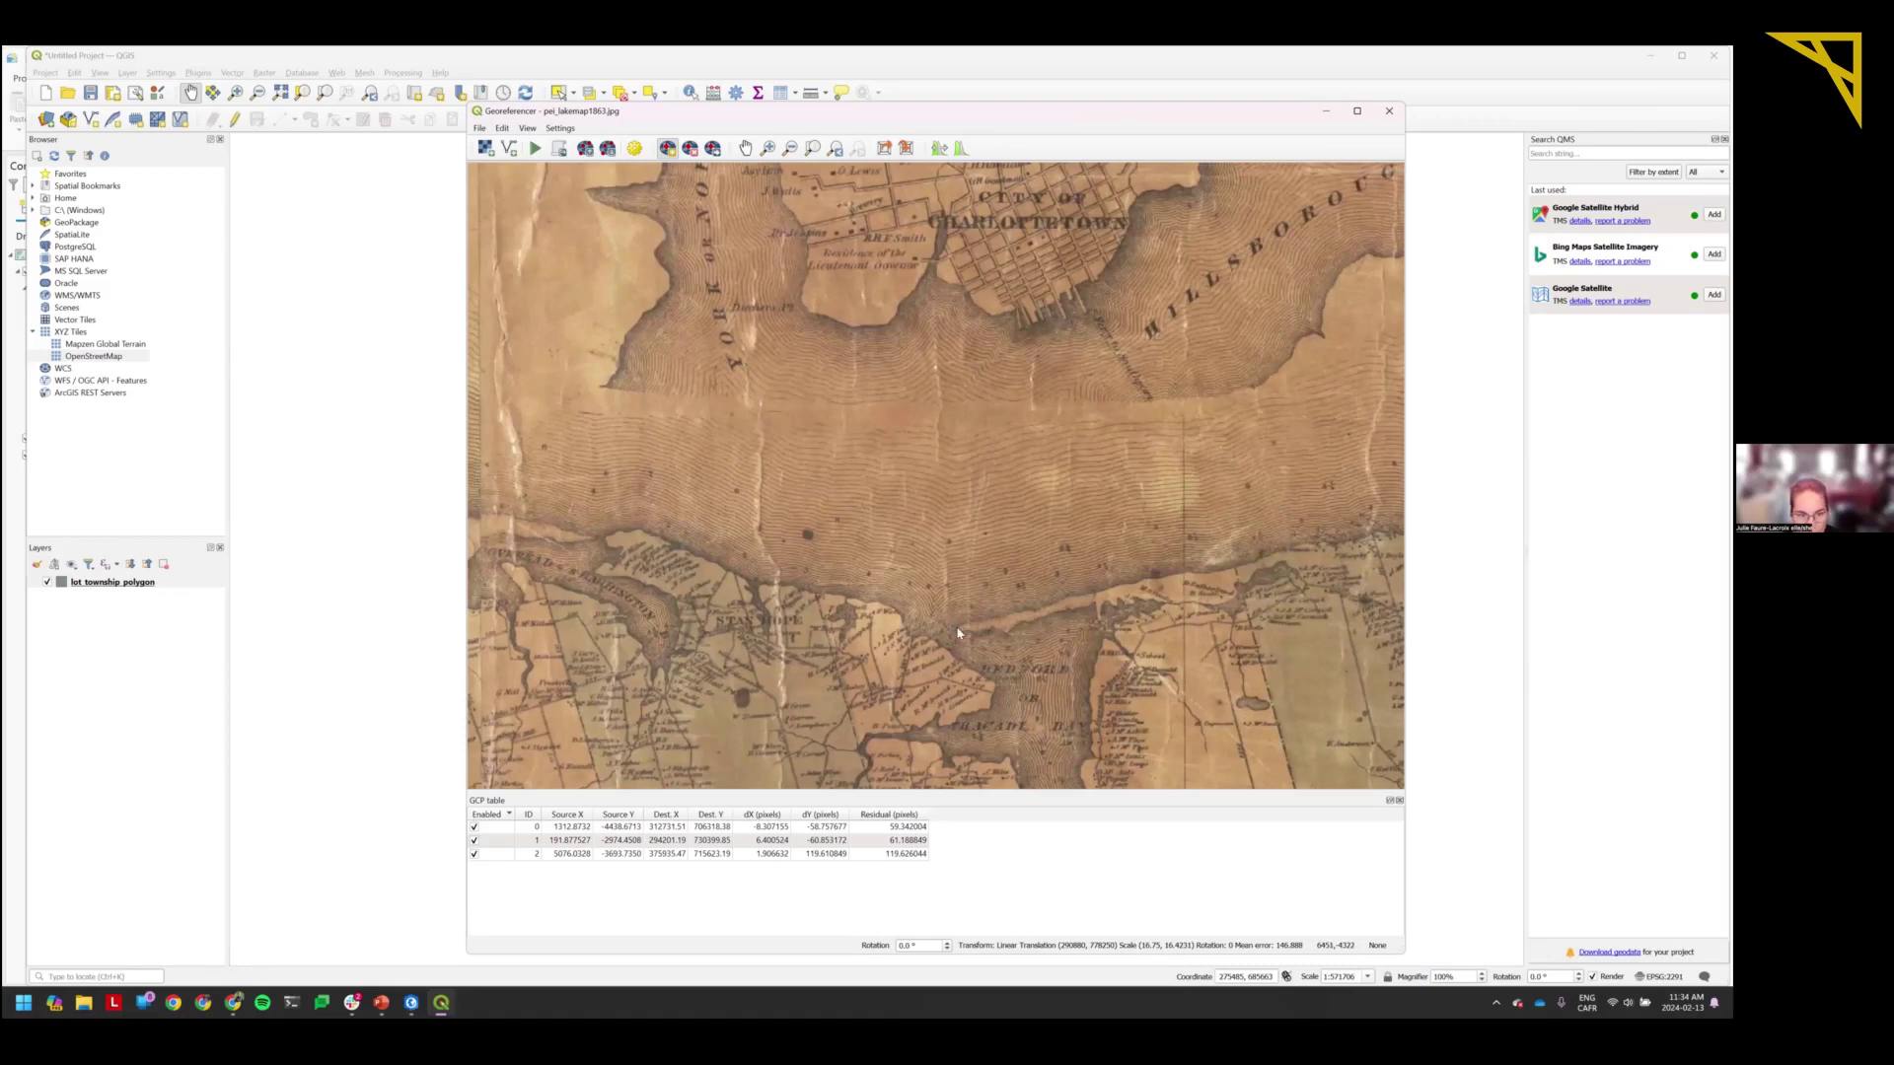
{"action": "left_click", "coordinate": [958, 633]}
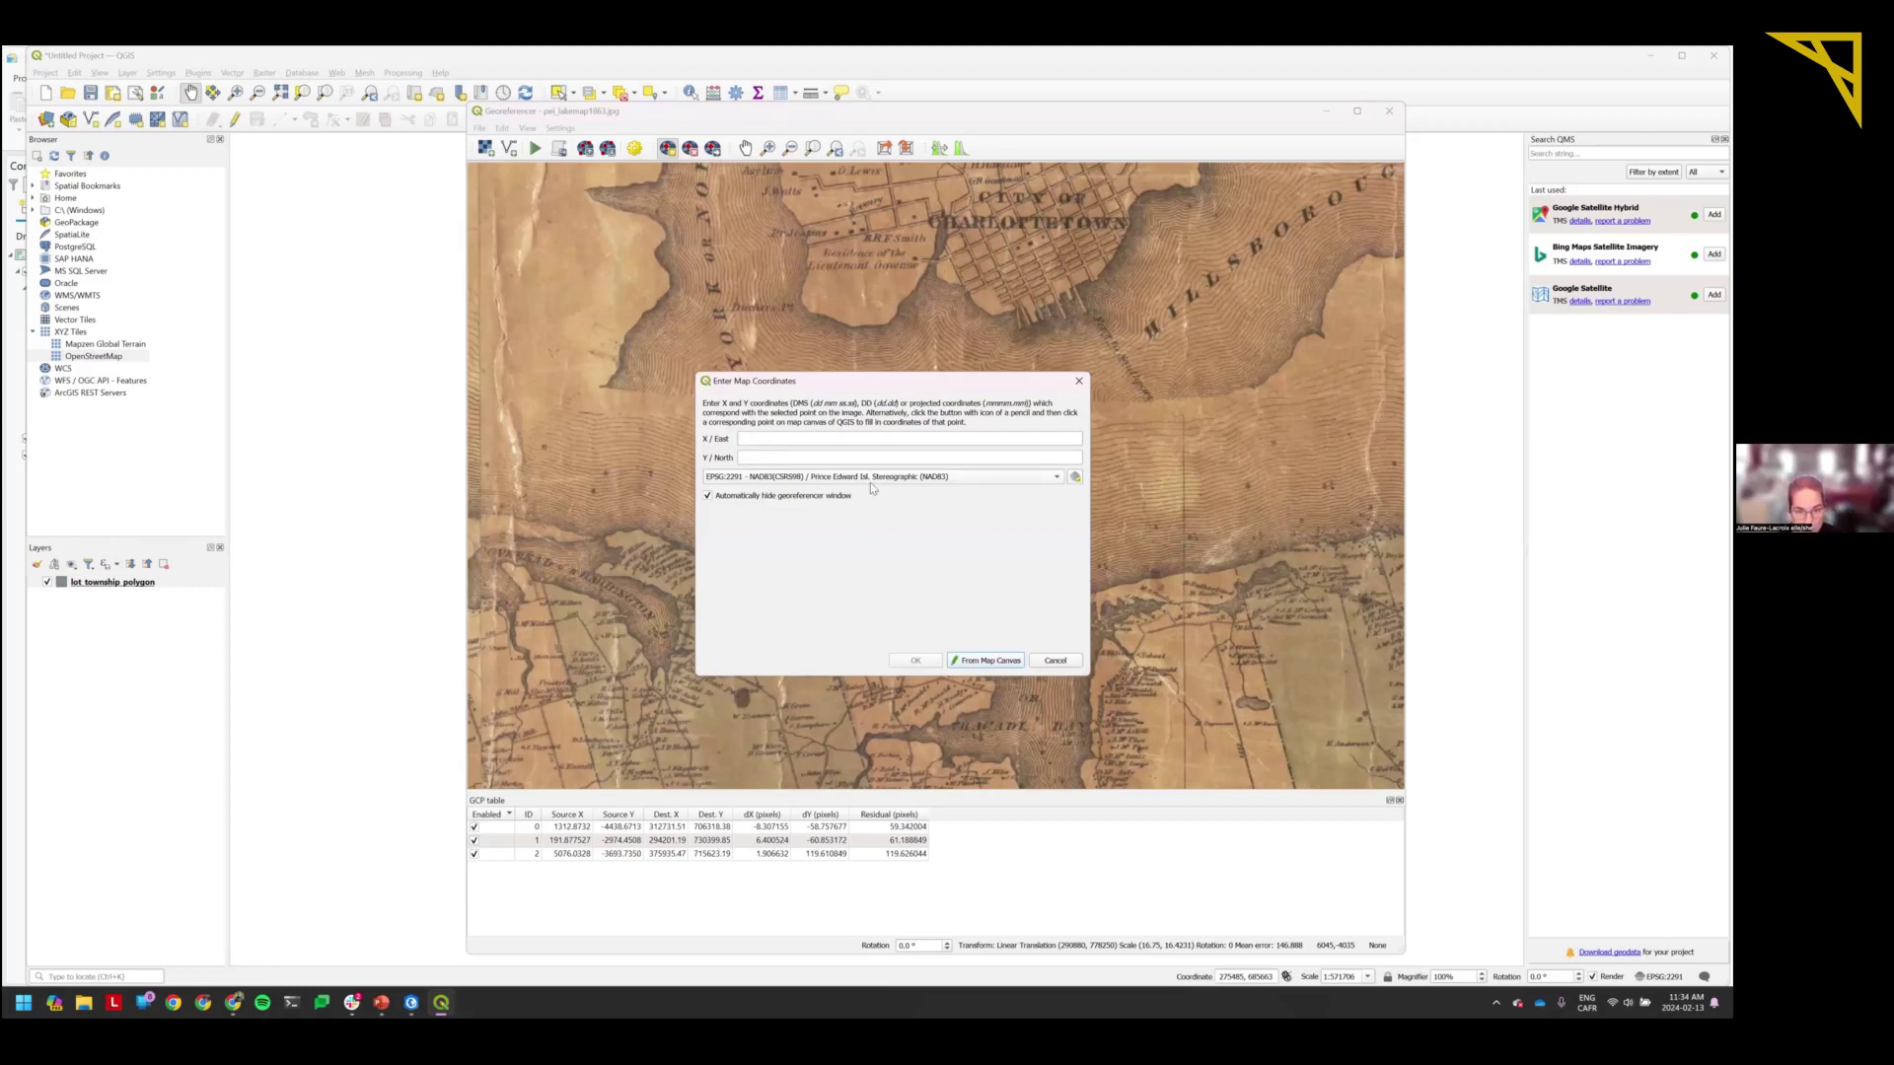
{"action": "left_click", "coordinate": [984, 661]}
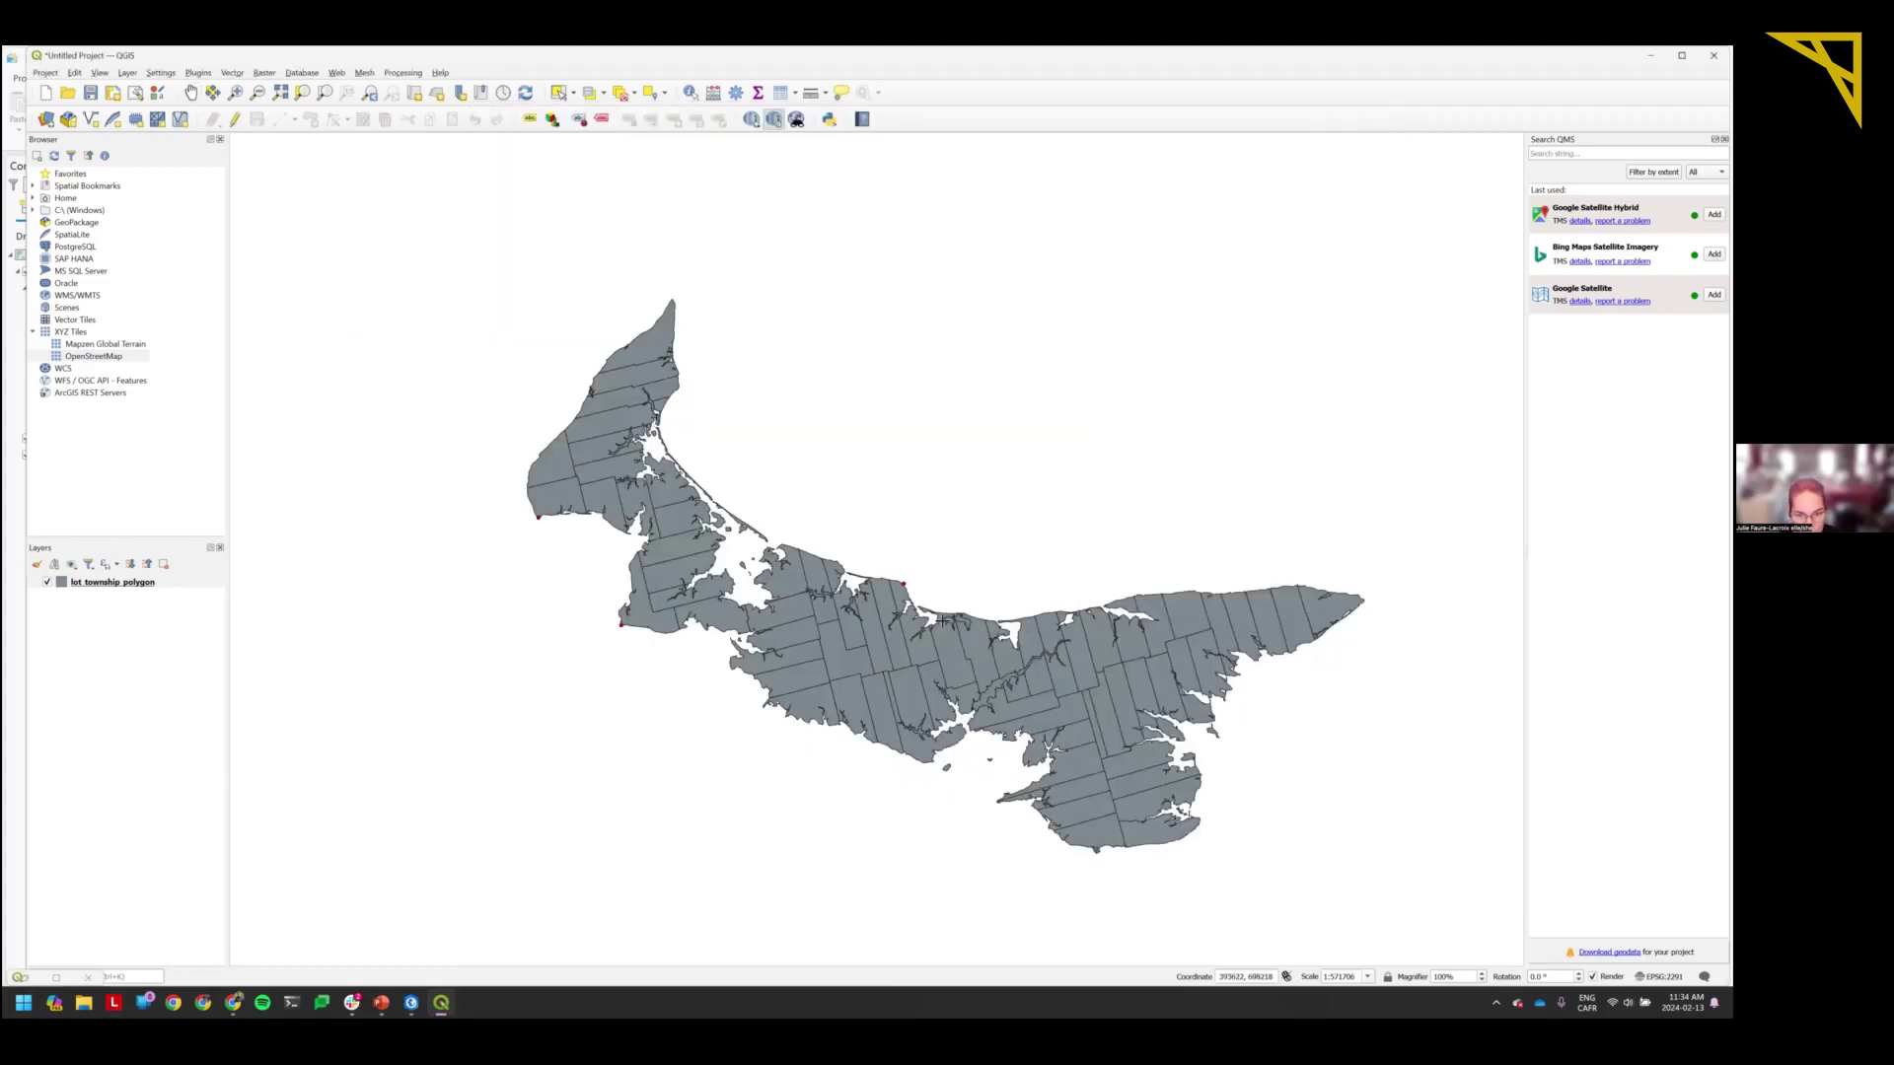
{"action": "scroll", "coordinate": [1005, 627], "scroll_direction": "up", "scroll_amount": 4}
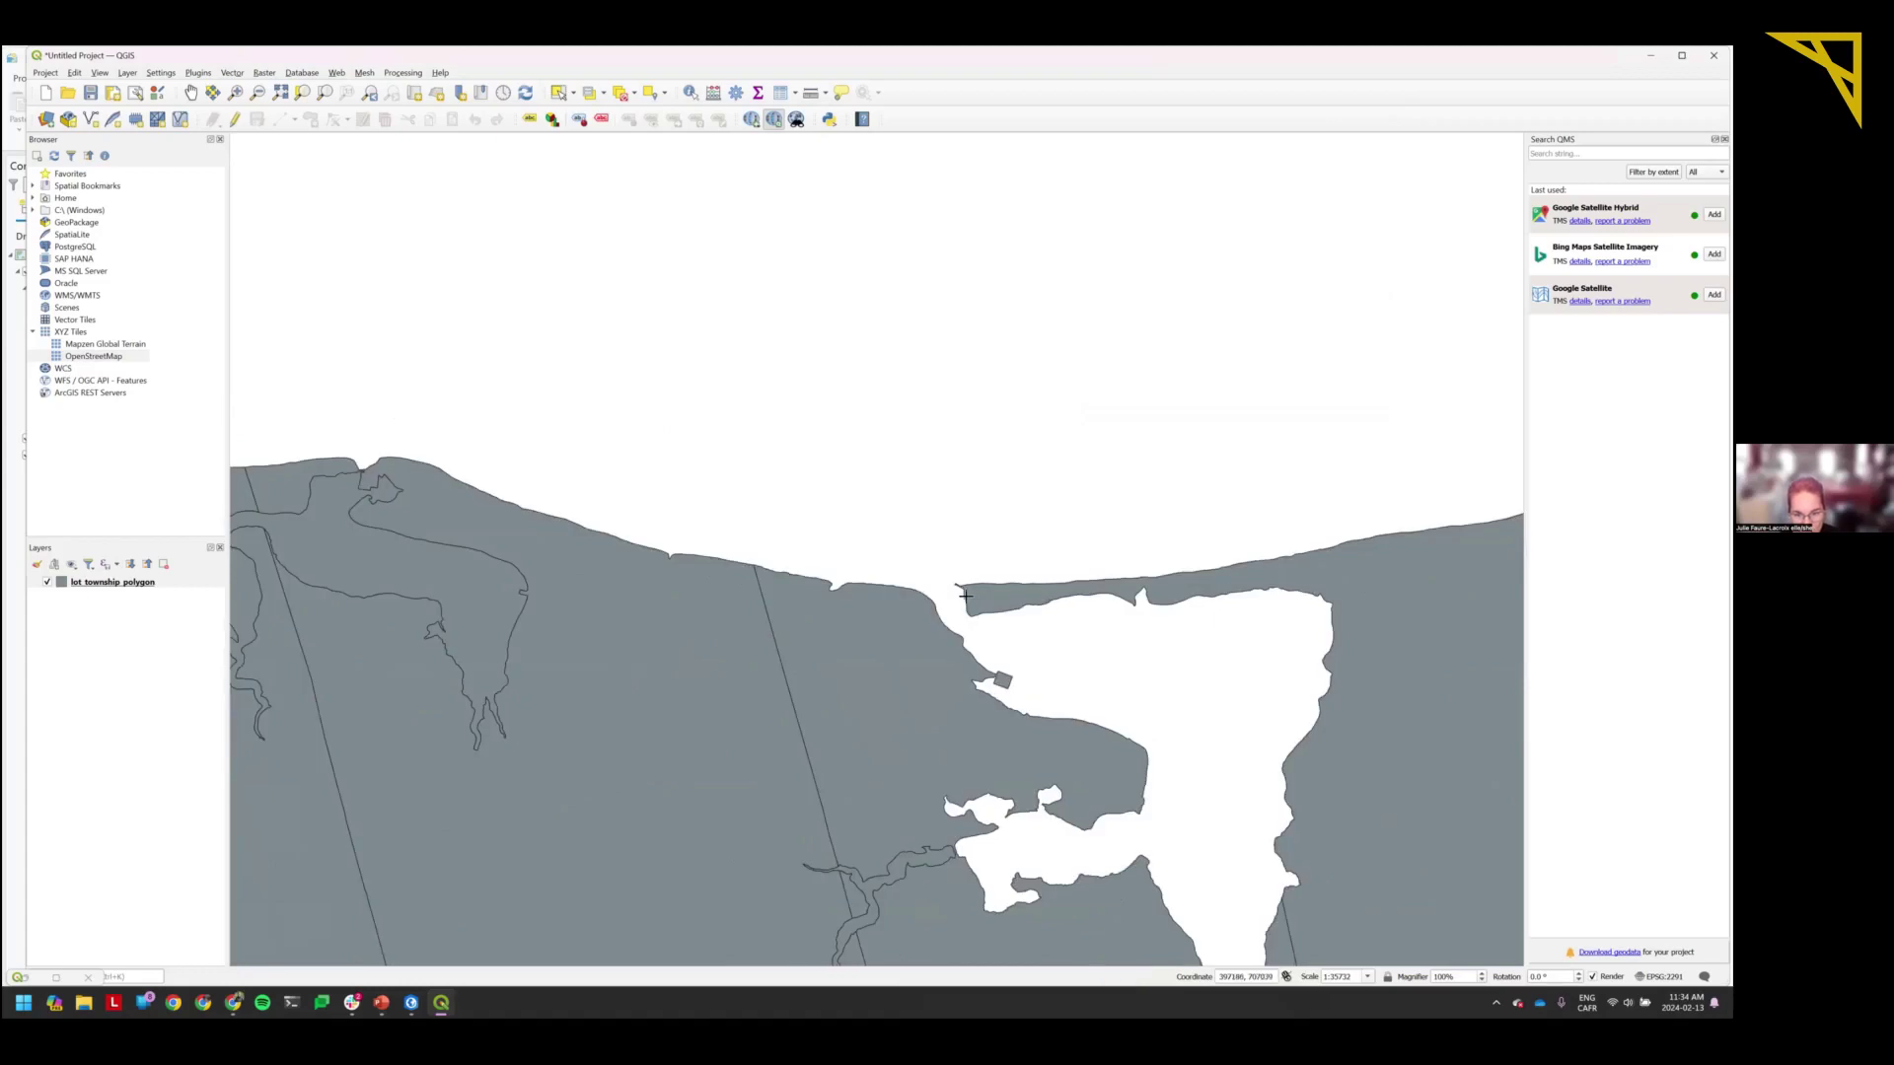
{"action": "left_click", "coordinate": [964, 596]}
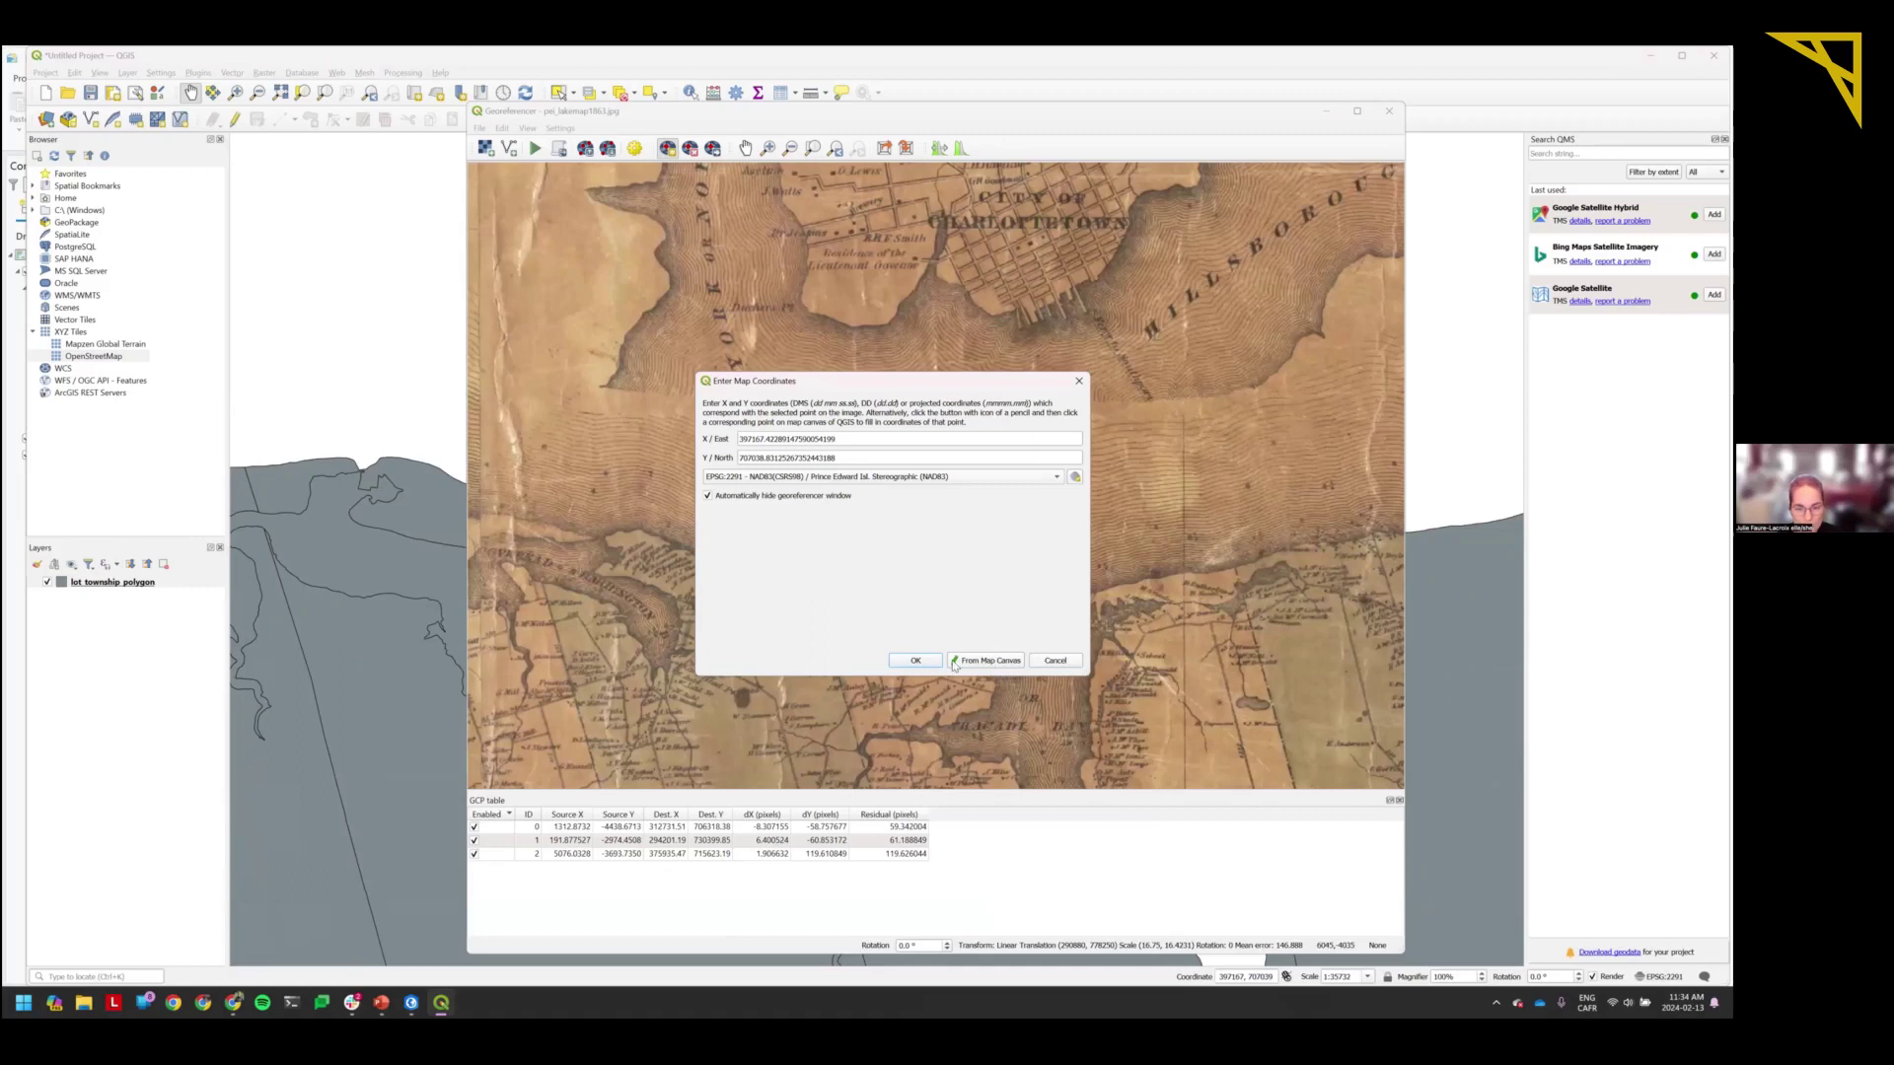
{"action": "left_click", "coordinate": [916, 660]}
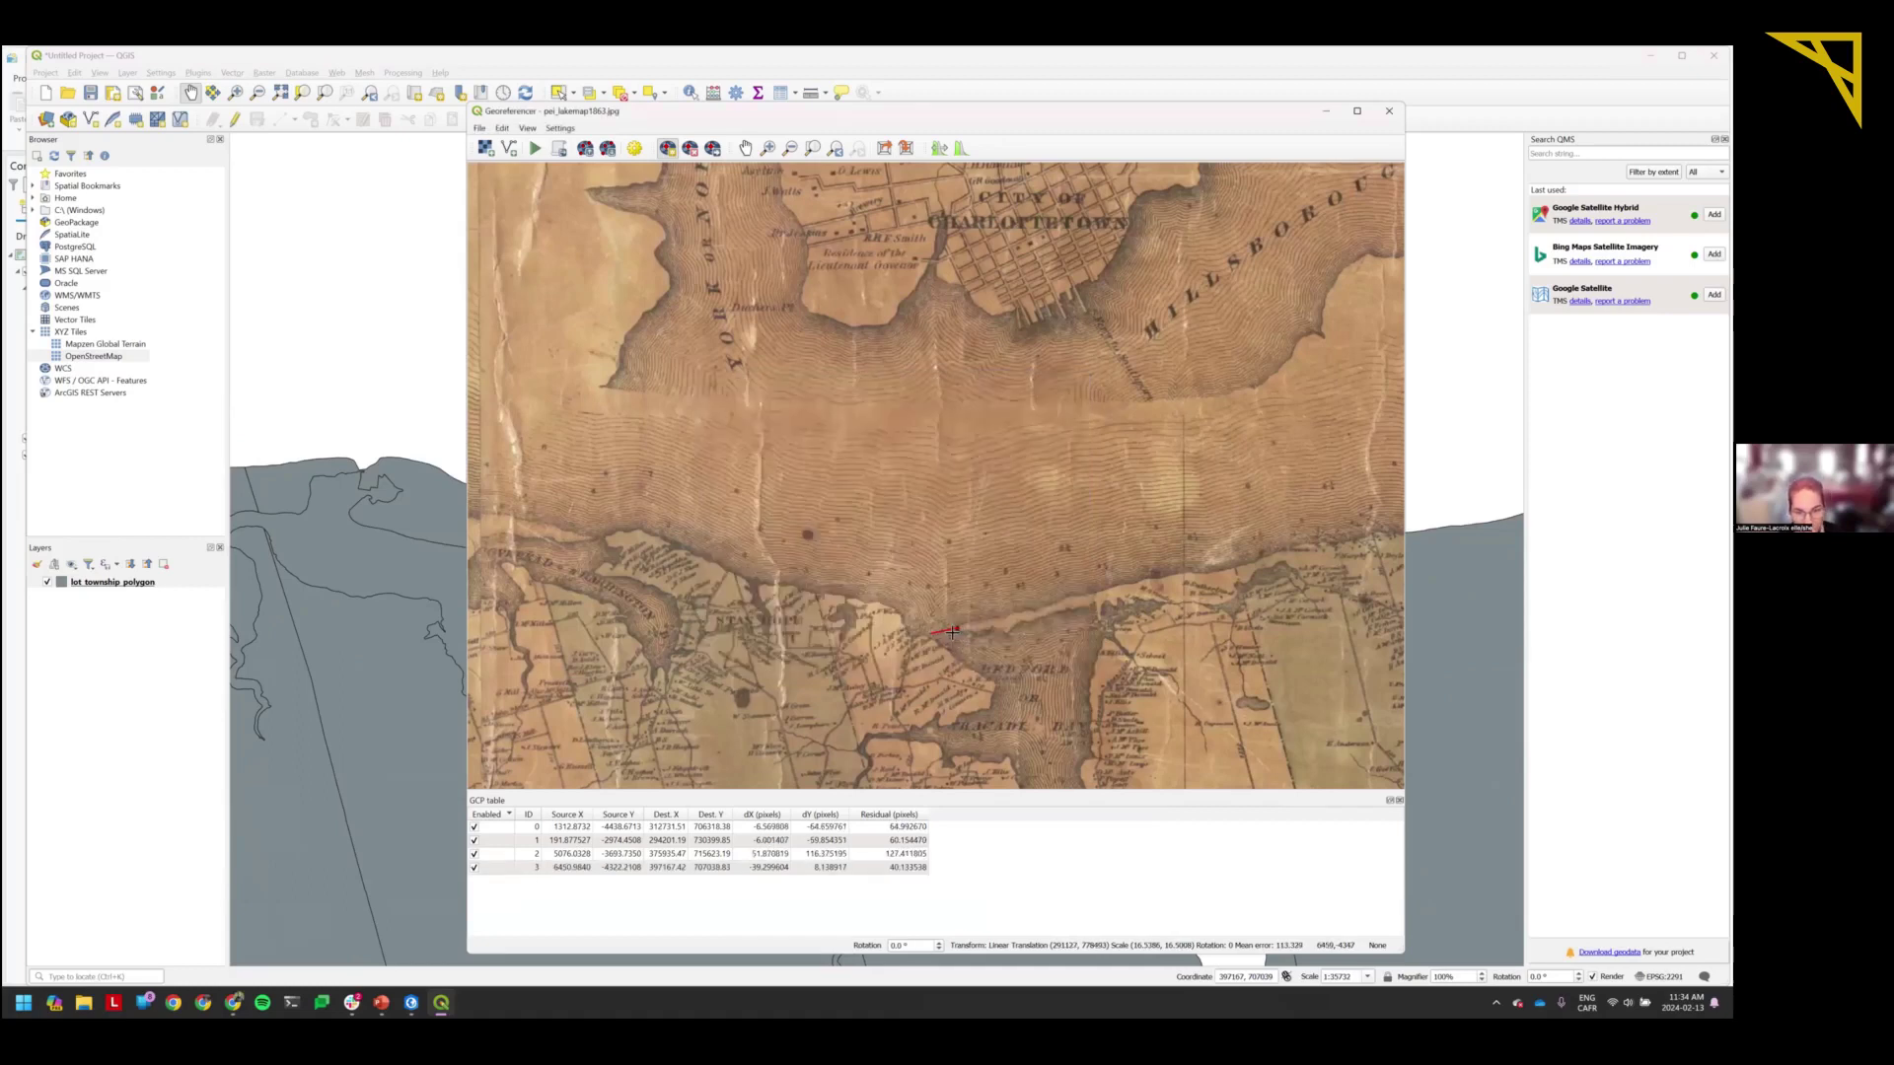
Add a control point at the island's easternmost tip on the 1863 map, matched to the same tip on the township polygons.
{"action": "scroll", "coordinate": [951, 633], "scroll_direction": "up", "scroll_amount": 1}
{"action": "scroll", "coordinate": [951, 616], "scroll_direction": "down", "scroll_amount": 1}
{"action": "scroll", "coordinate": [1204, 688], "scroll_direction": "down", "scroll_amount": 3}
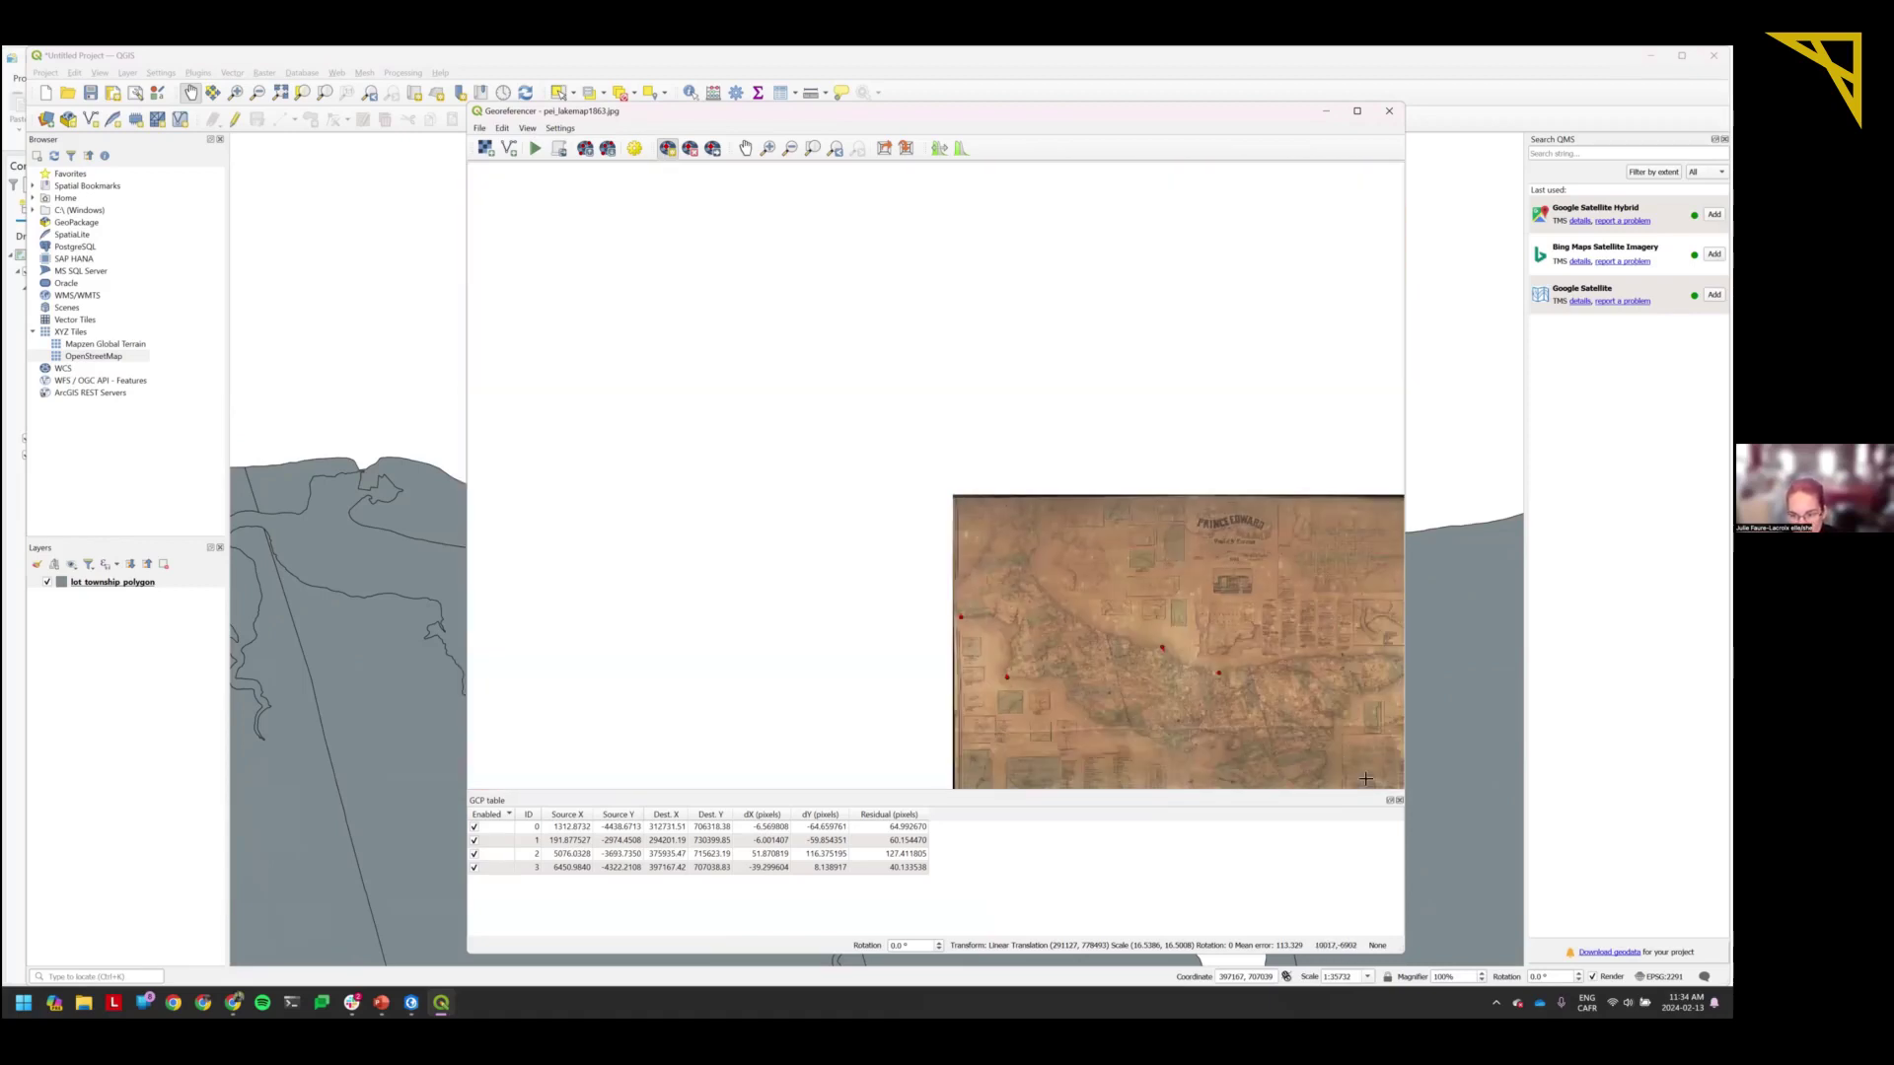
{"action": "scroll", "coordinate": [1394, 727], "scroll_direction": "up", "scroll_amount": 1}
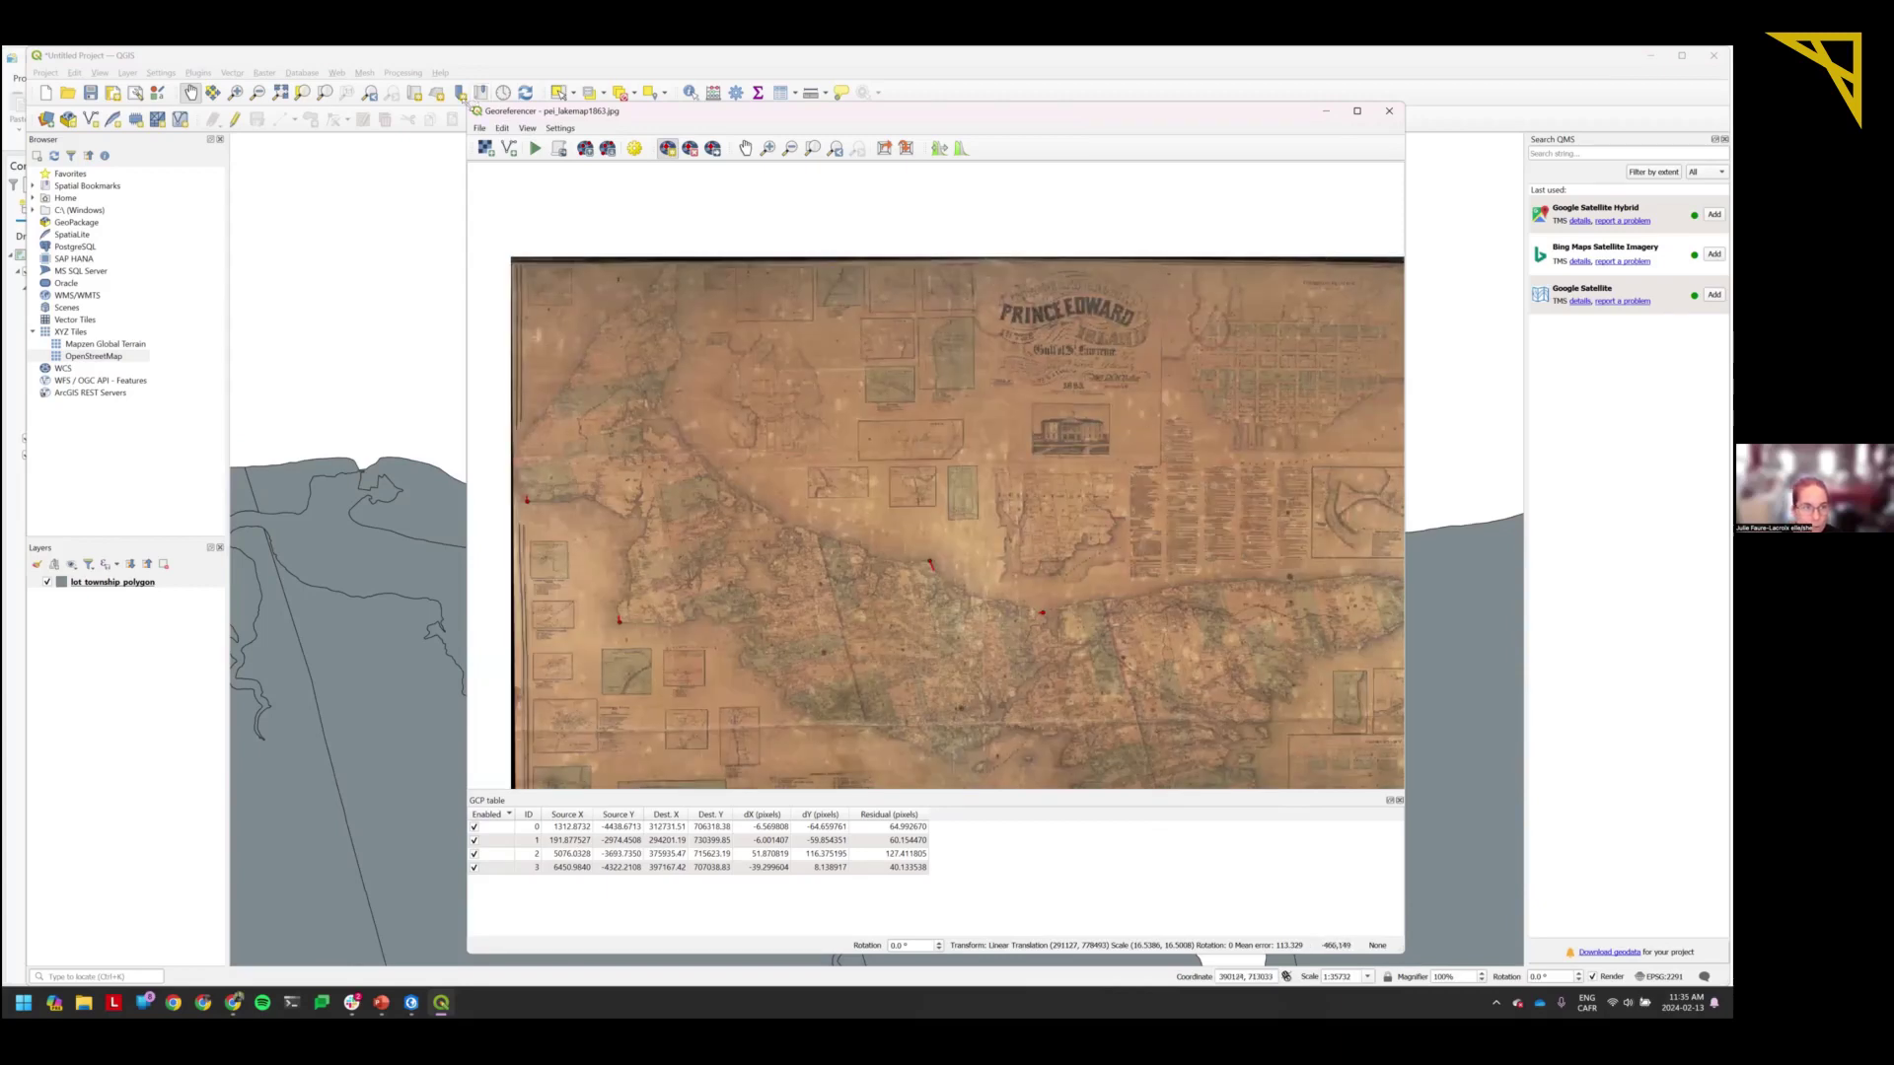
{"action": "left_click_drag", "start_coordinate": [469, 104], "coordinate": [150, 106]}
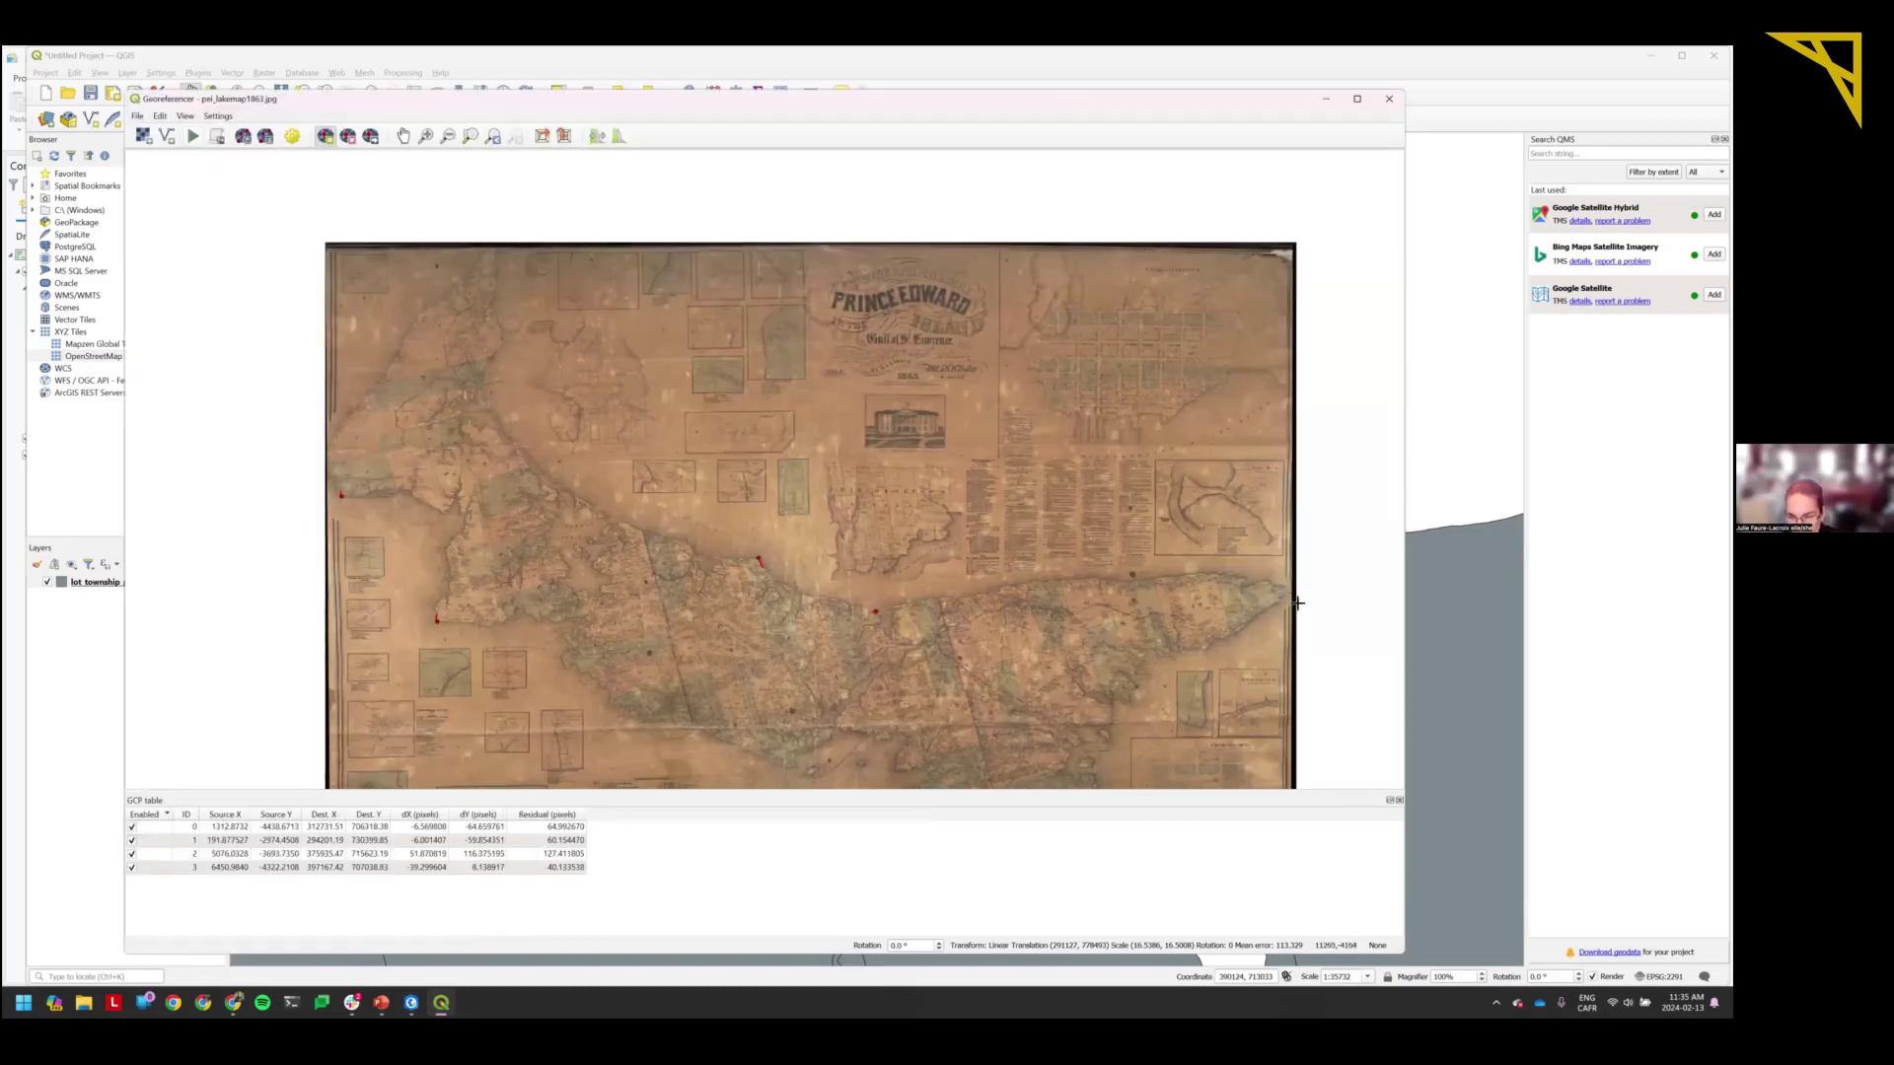
{"action": "scroll", "coordinate": [1291, 584], "scroll_direction": "up", "scroll_amount": 1}
{"action": "scroll", "coordinate": [1291, 583], "scroll_direction": "up", "scroll_amount": 1}
{"action": "left_click", "coordinate": [1291, 583]}
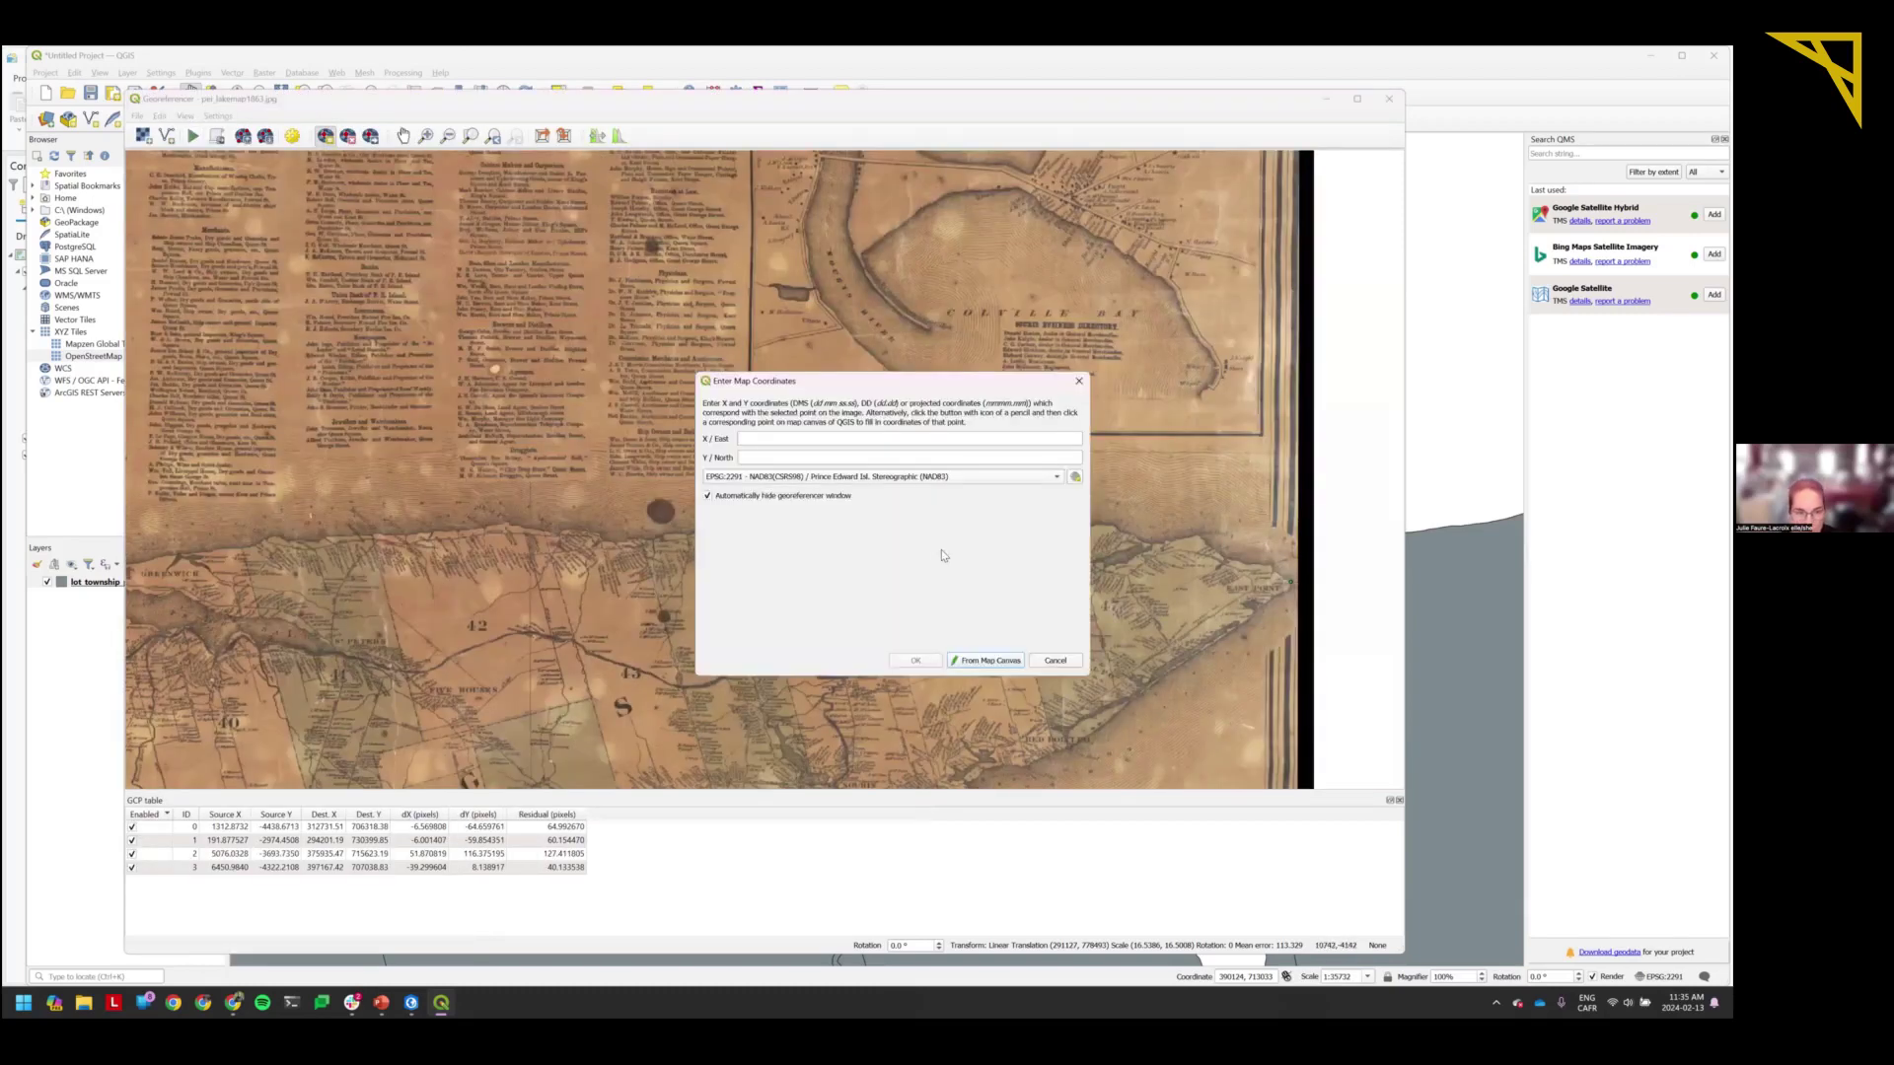
{"action": "left_click", "coordinate": [984, 660]}
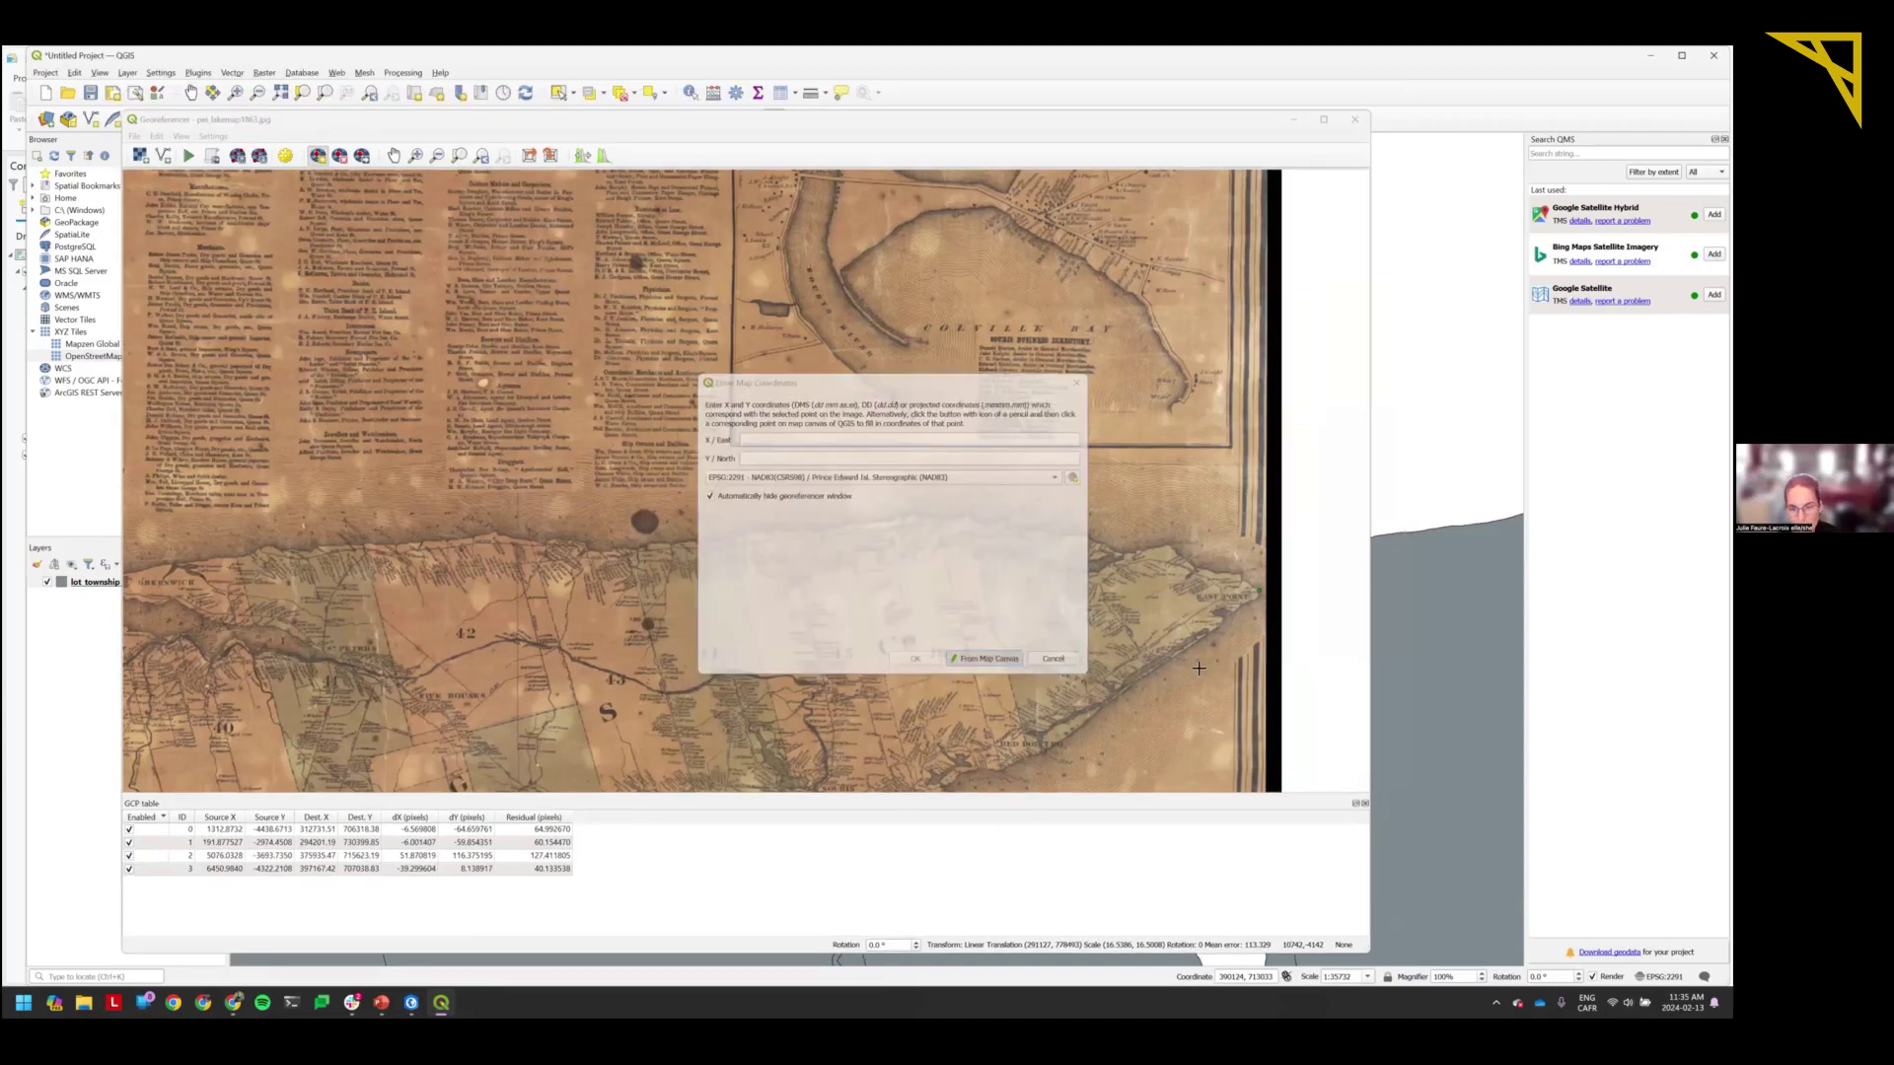
{"action": "scroll", "coordinate": [1268, 604], "scroll_direction": "up", "scroll_amount": 4}
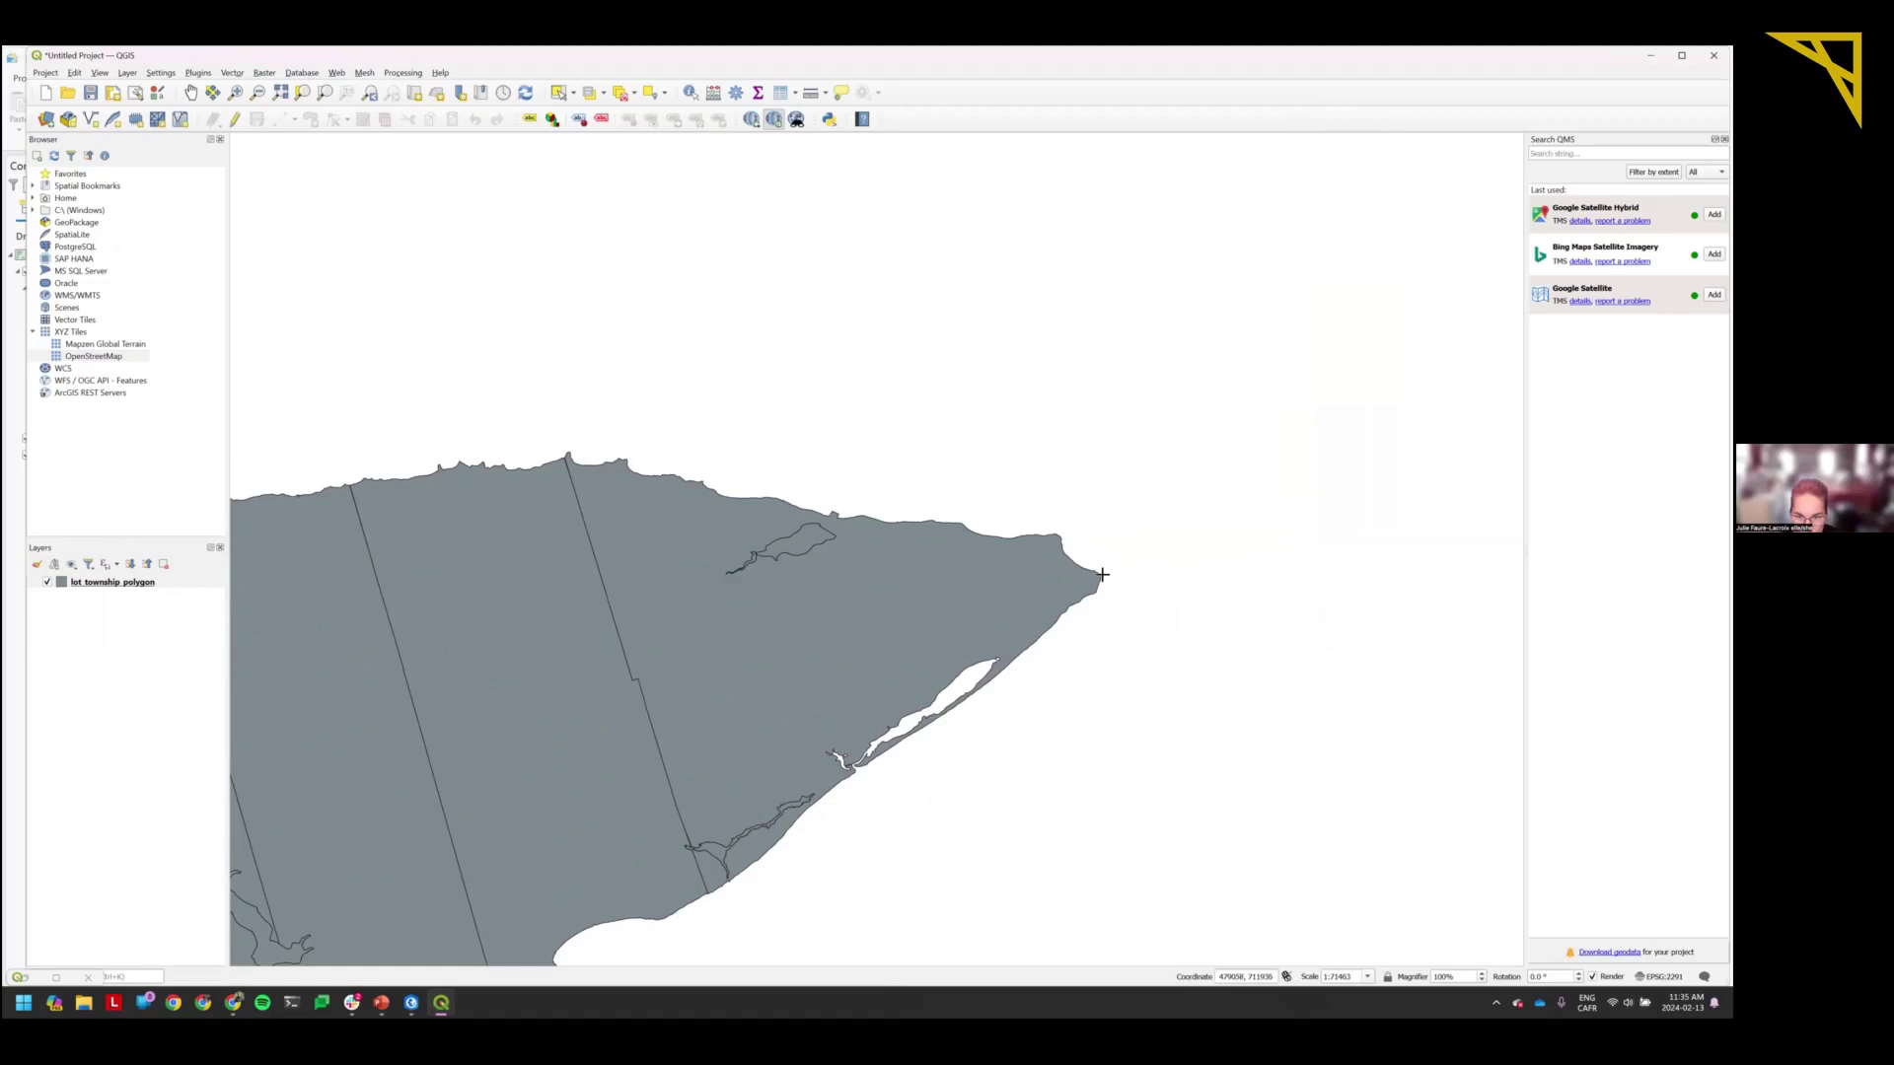
{"action": "scroll", "coordinate": [1102, 578], "scroll_direction": "up", "scroll_amount": 2}
{"action": "left_click", "coordinate": [1105, 577]}
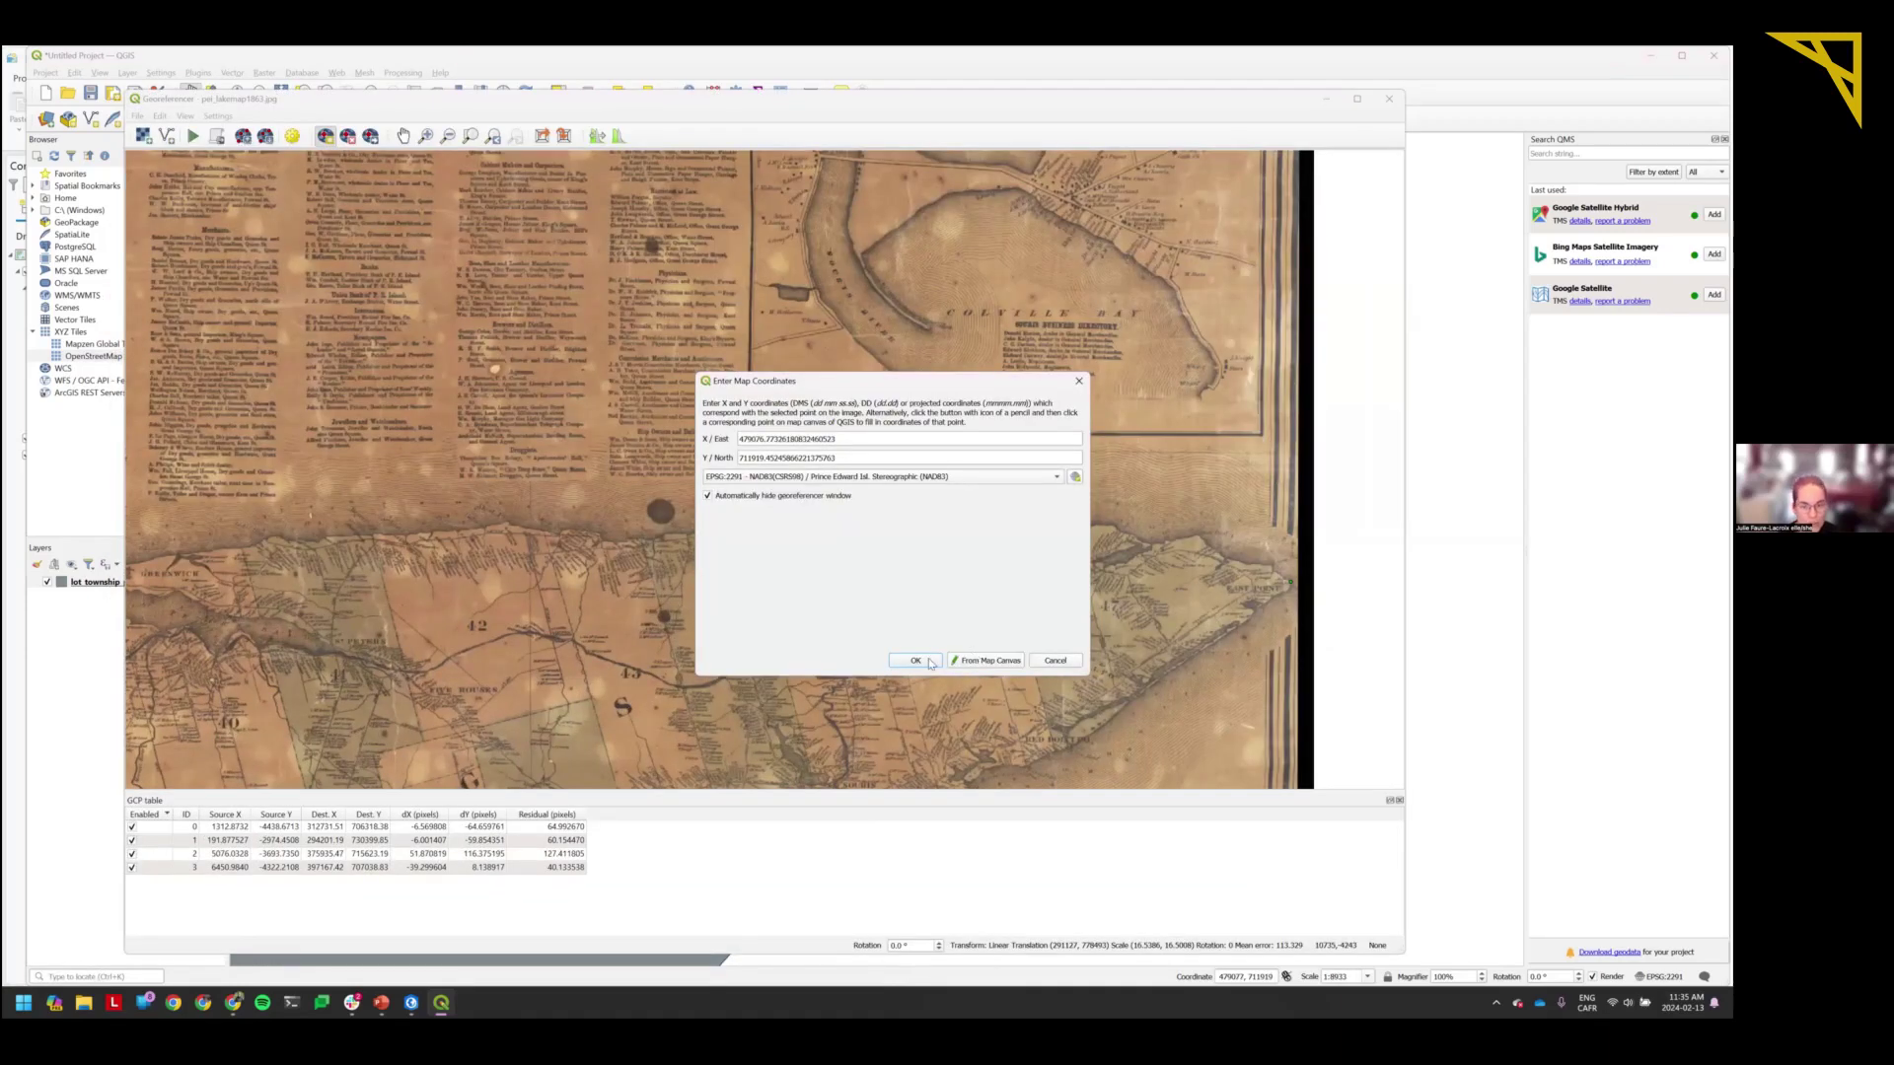
{"action": "left_click", "coordinate": [929, 663]}
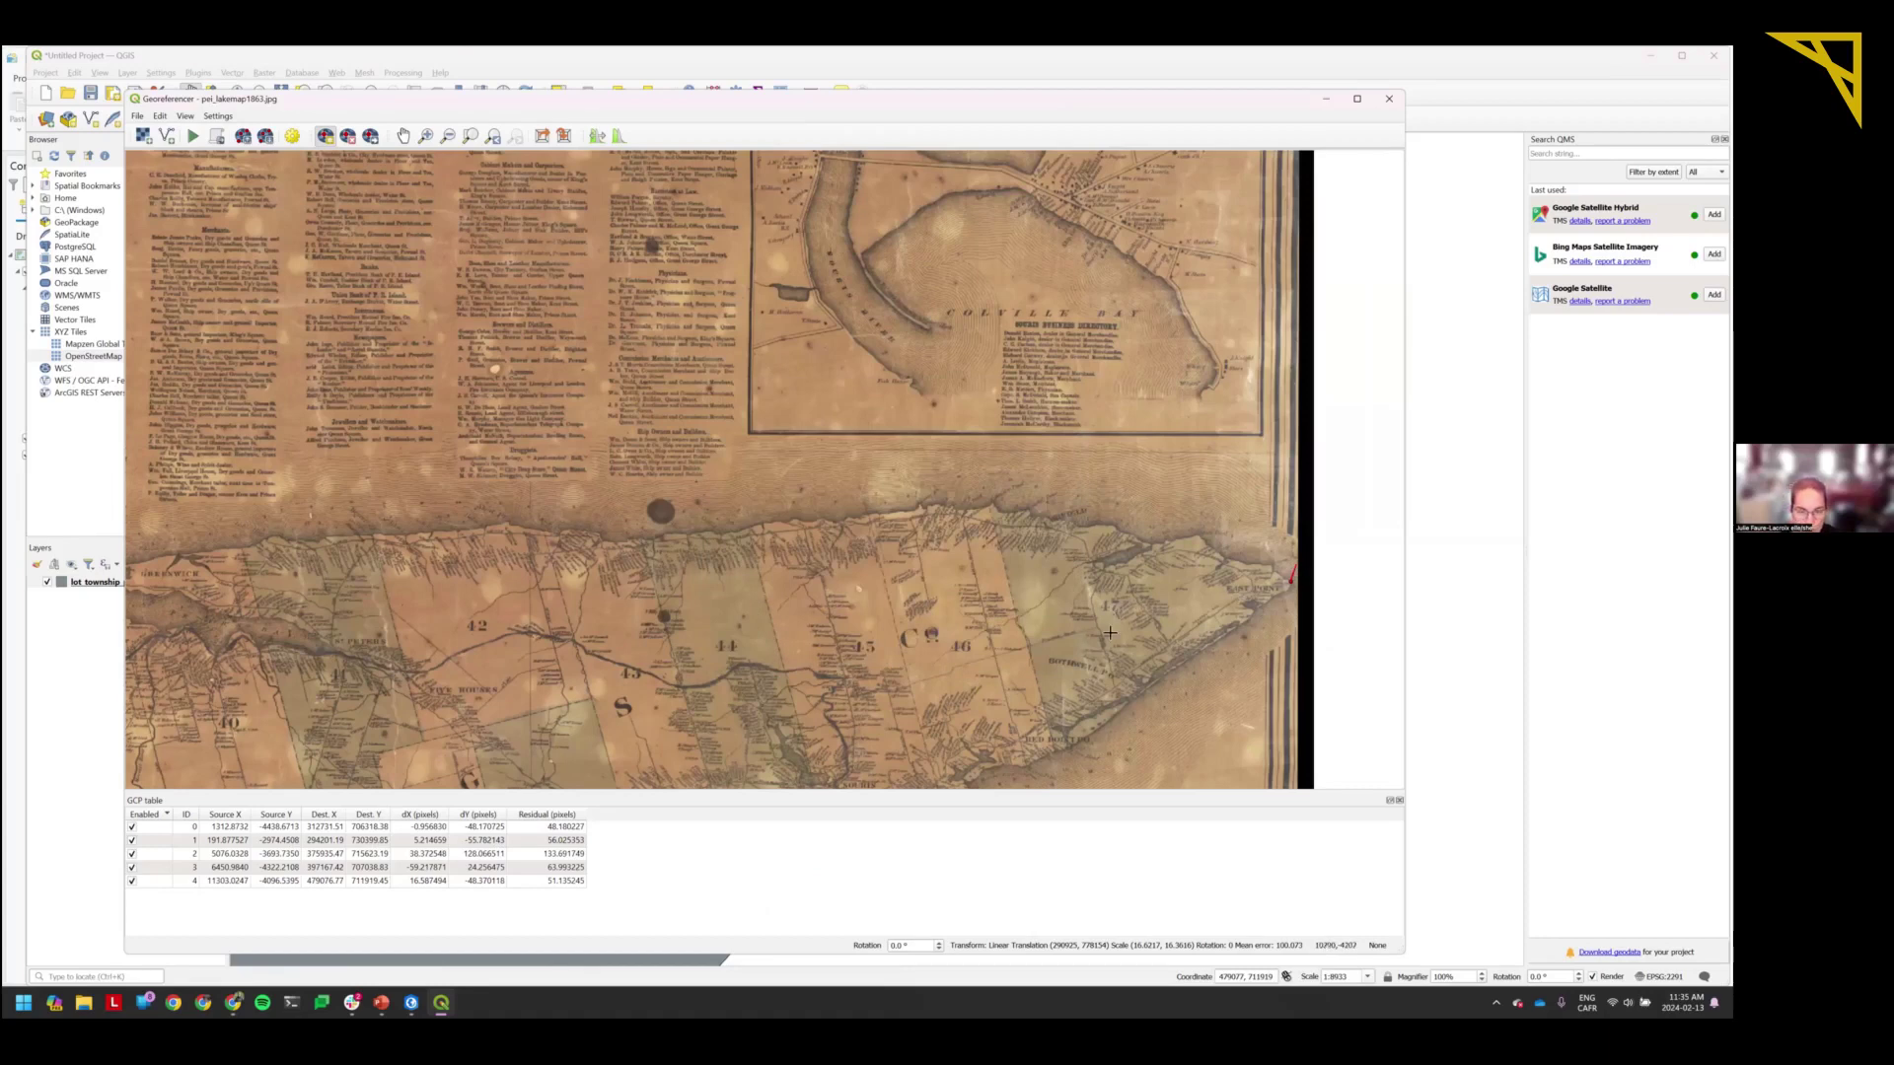
Run the georeferencing of the 1863 map and accept the first listed coordinate transformation from EPSG:2292 to EPSG:2291.
{"action": "scroll", "coordinate": [1110, 632], "scroll_direction": "down", "scroll_amount": 2}
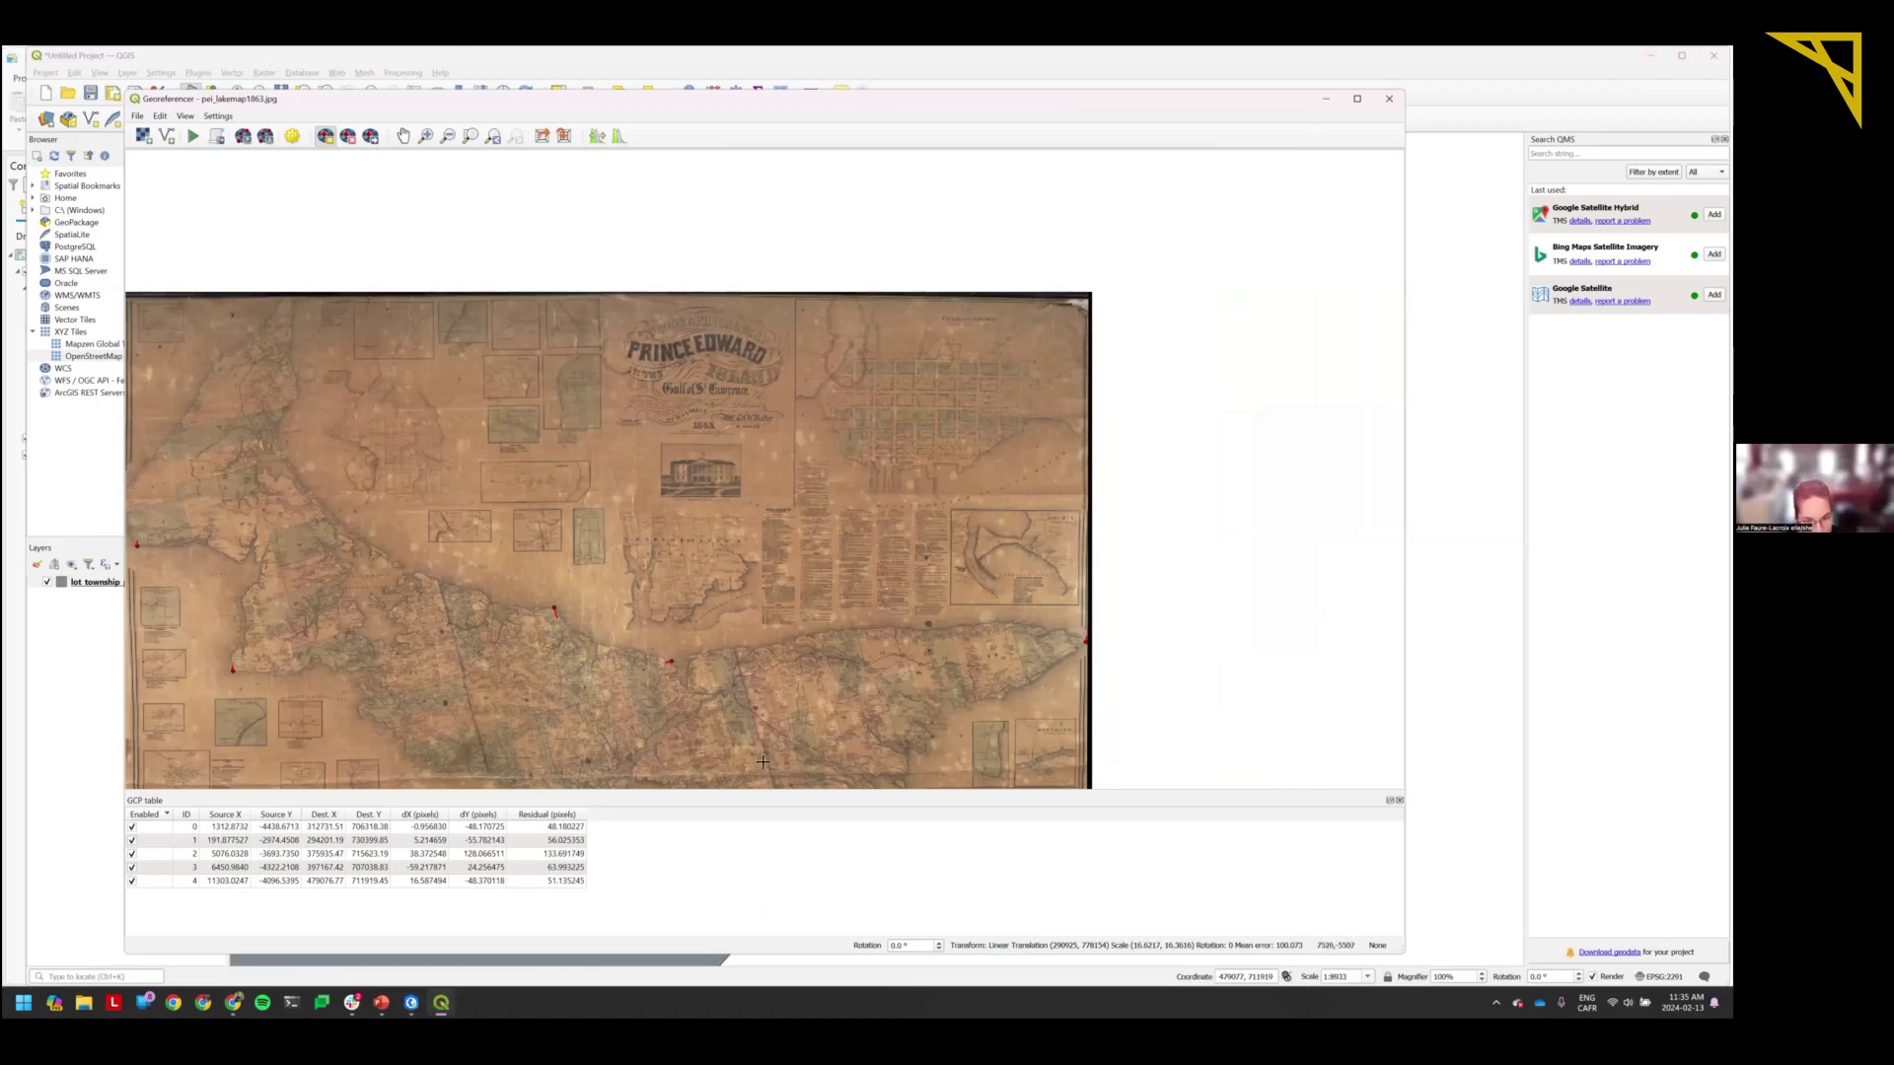
{"action": "scroll", "coordinate": [712, 616], "scroll_direction": "up", "scroll_amount": 1}
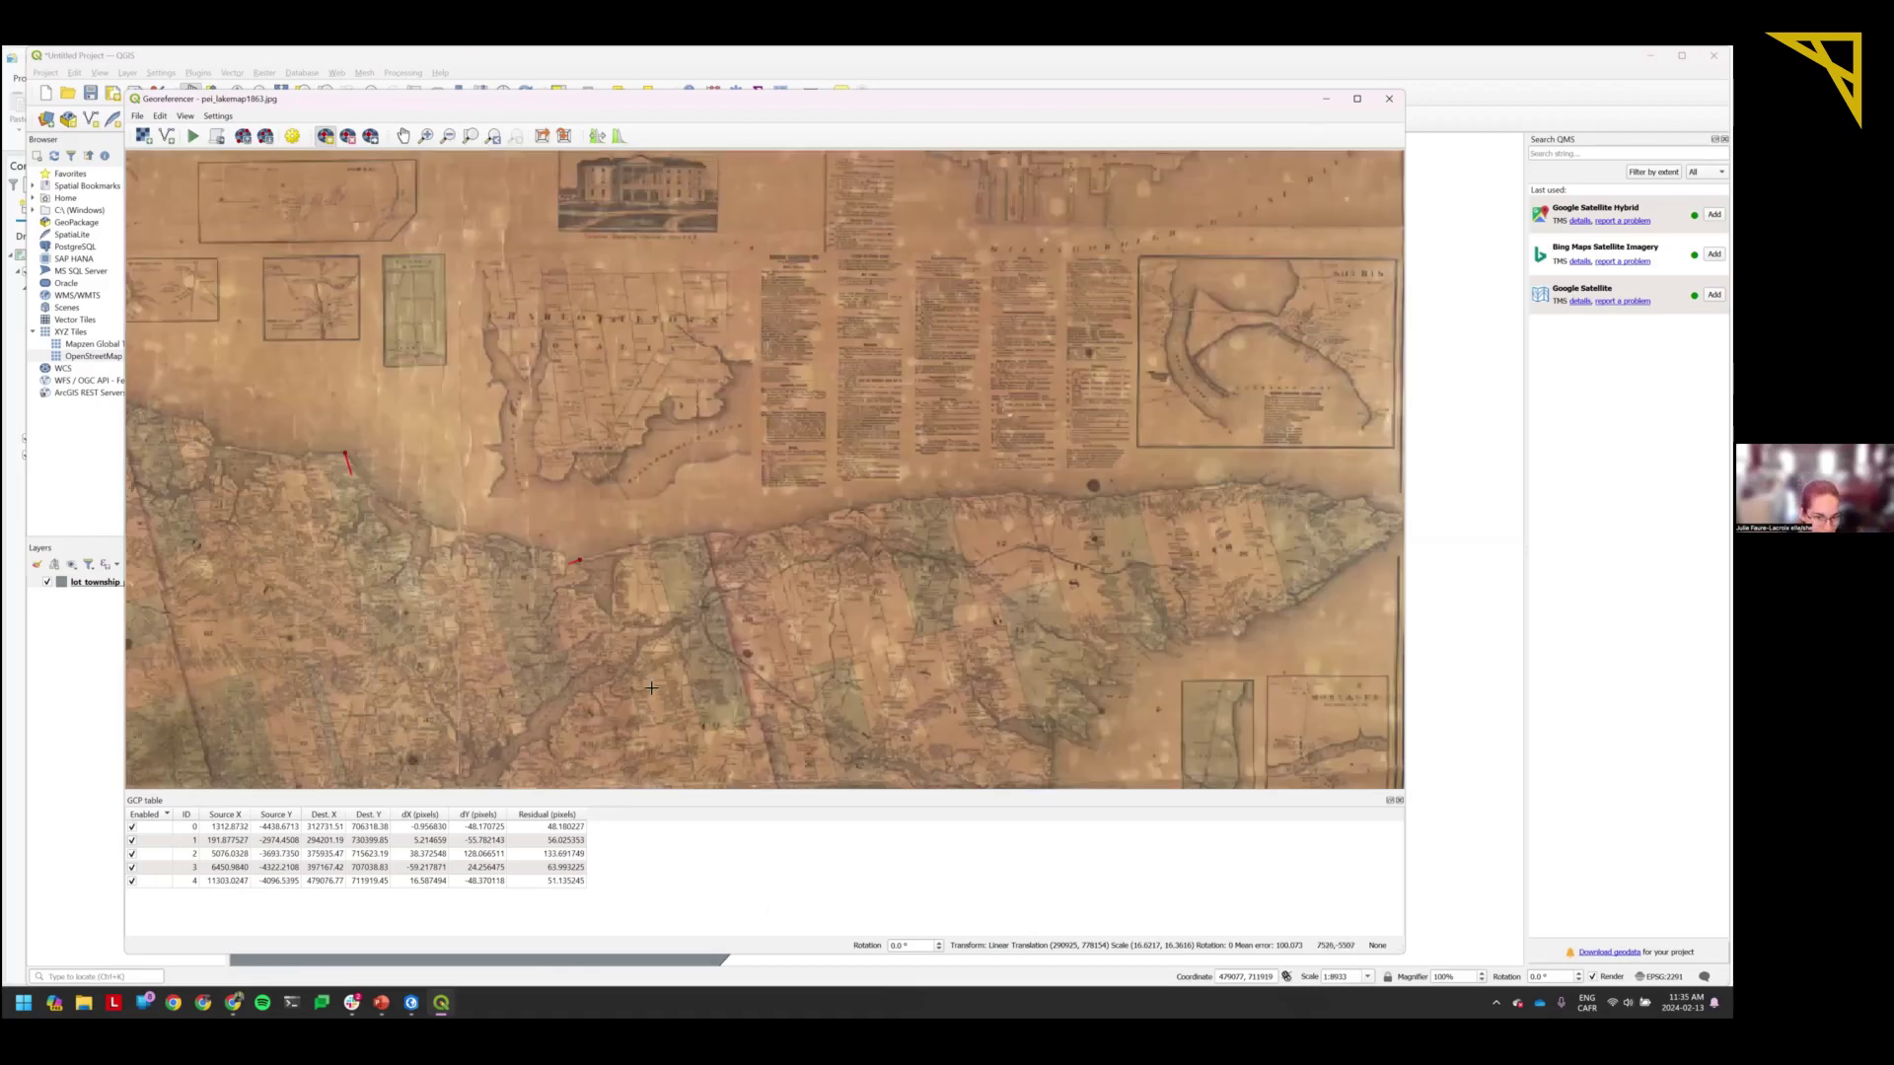
{"action": "scroll", "coordinate": [770, 698], "scroll_direction": "up", "scroll_amount": 1}
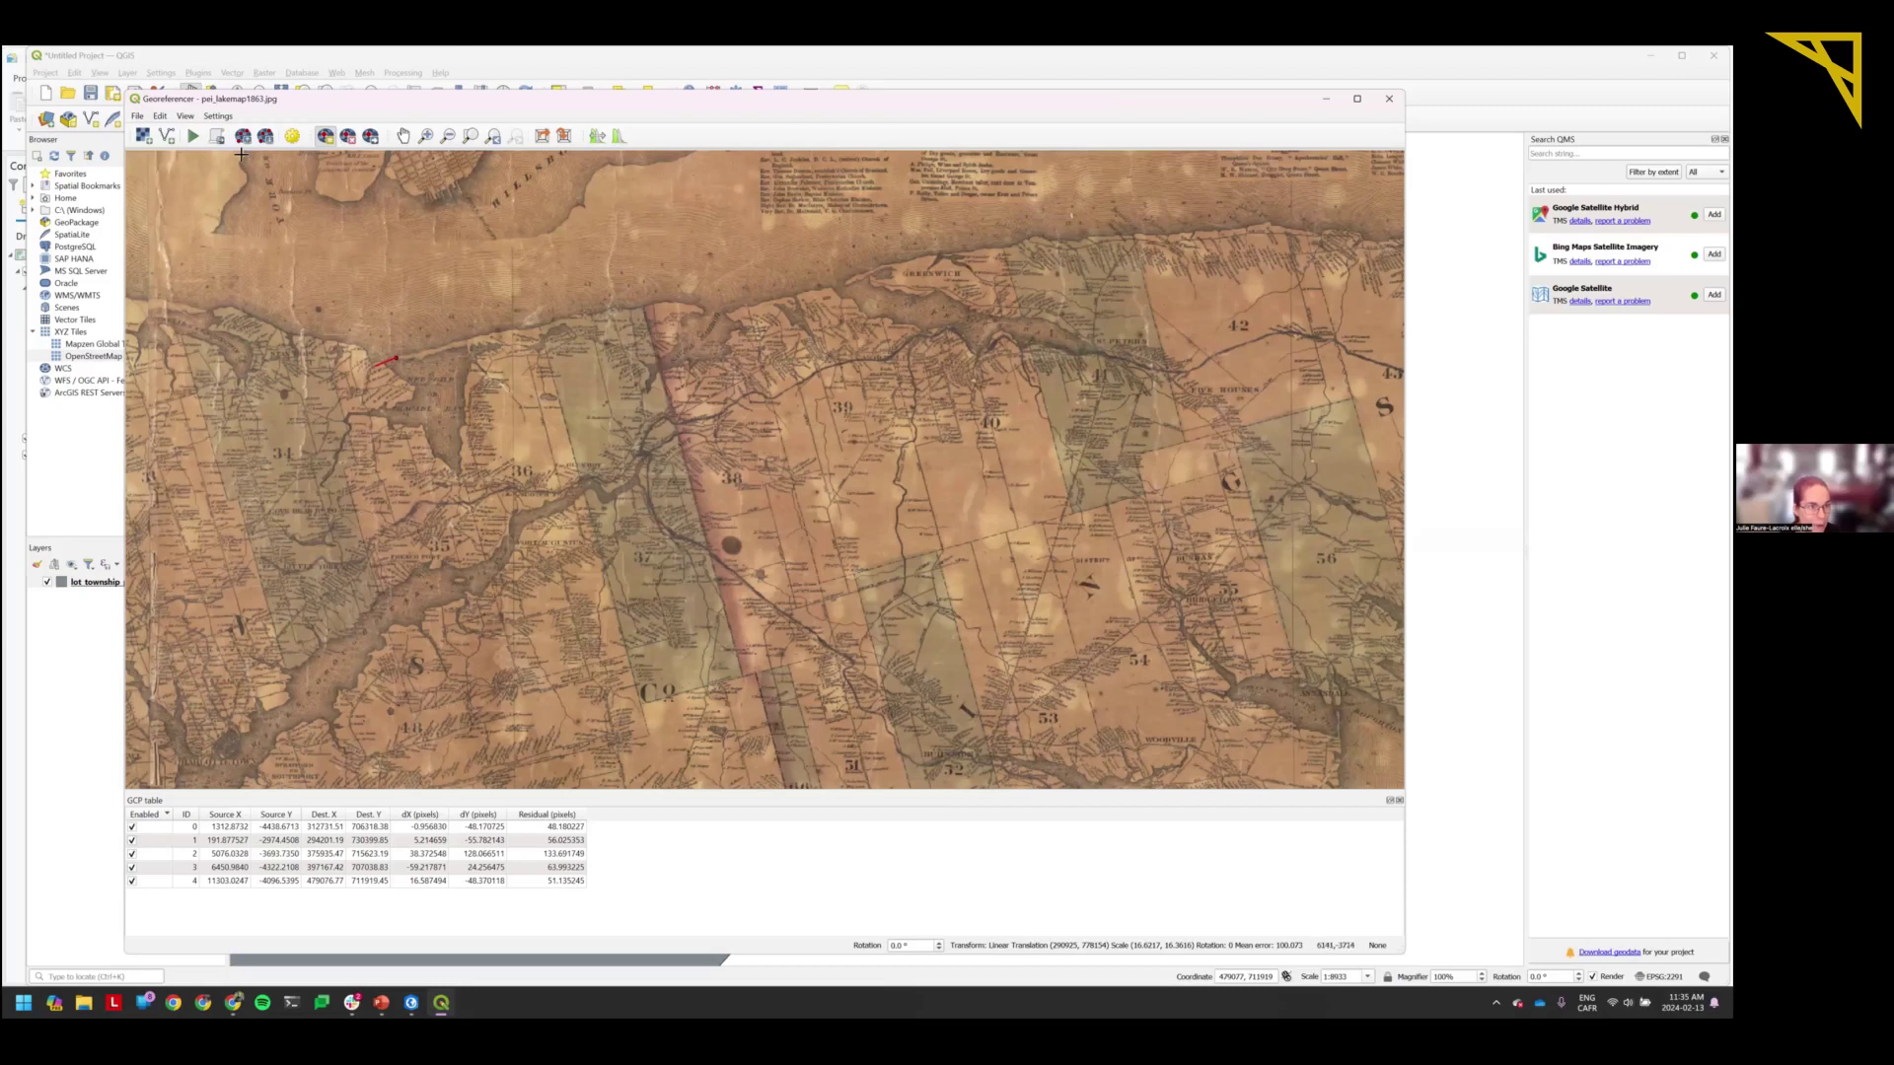
{"action": "left_click", "coordinate": [194, 137]}
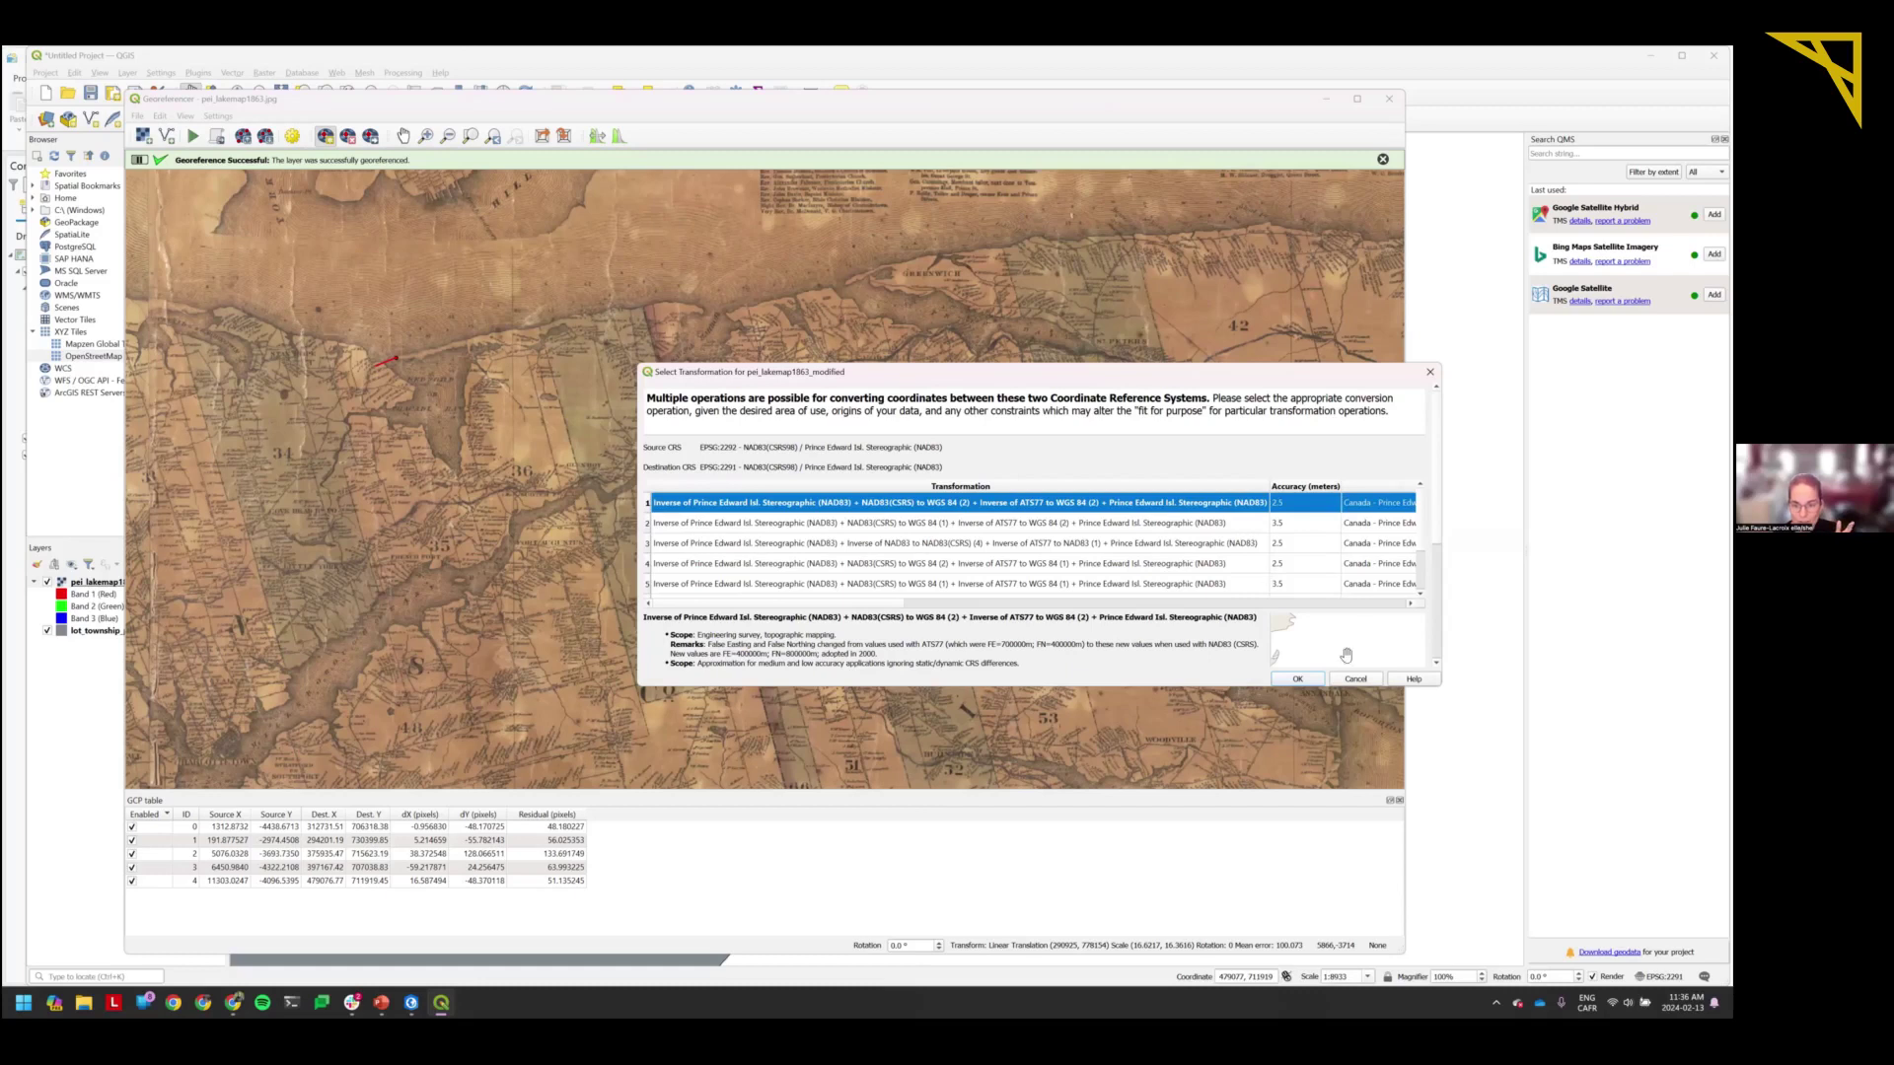
{"action": "left_click", "coordinate": [1316, 680]}
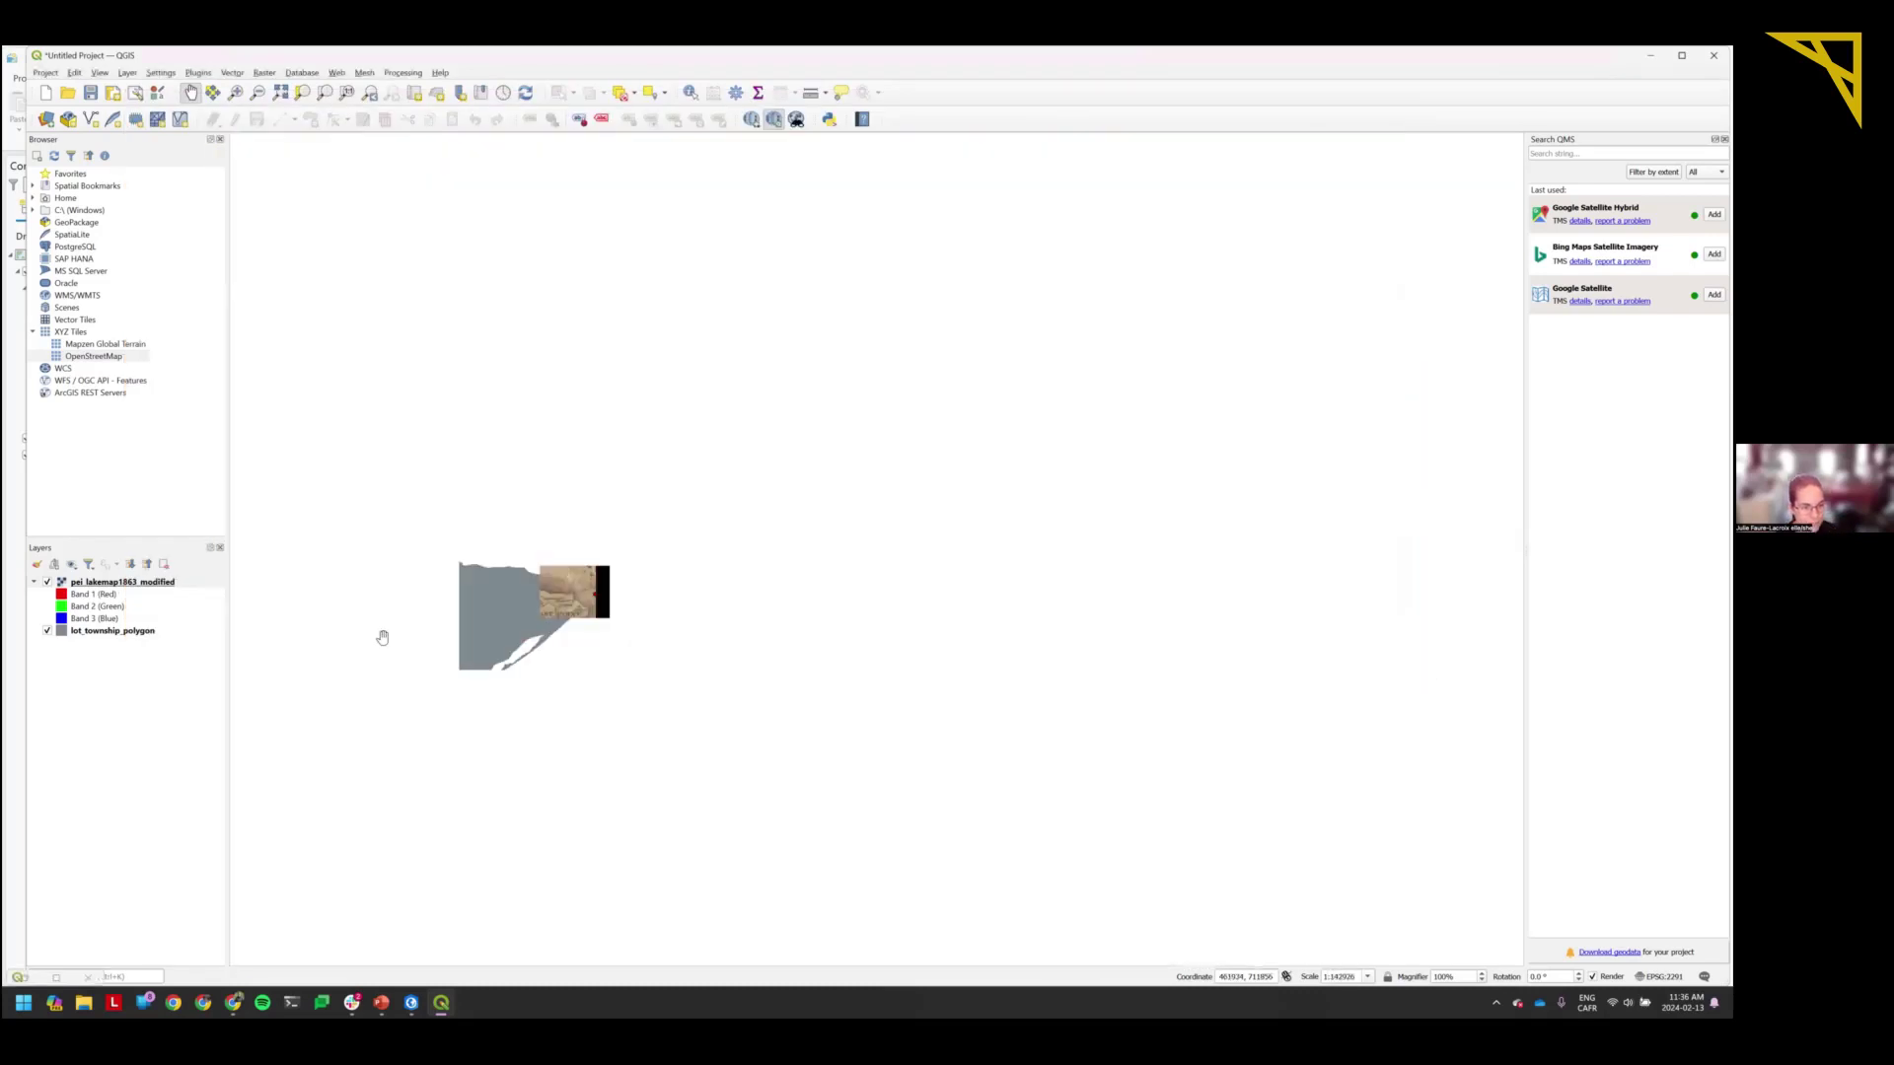
Zoom to the extent of pei_lakemap1863_modified and place the lot_township_polygon layer above it.
{"action": "scroll", "coordinate": [391, 691], "scroll_direction": "down", "scroll_amount": 1}
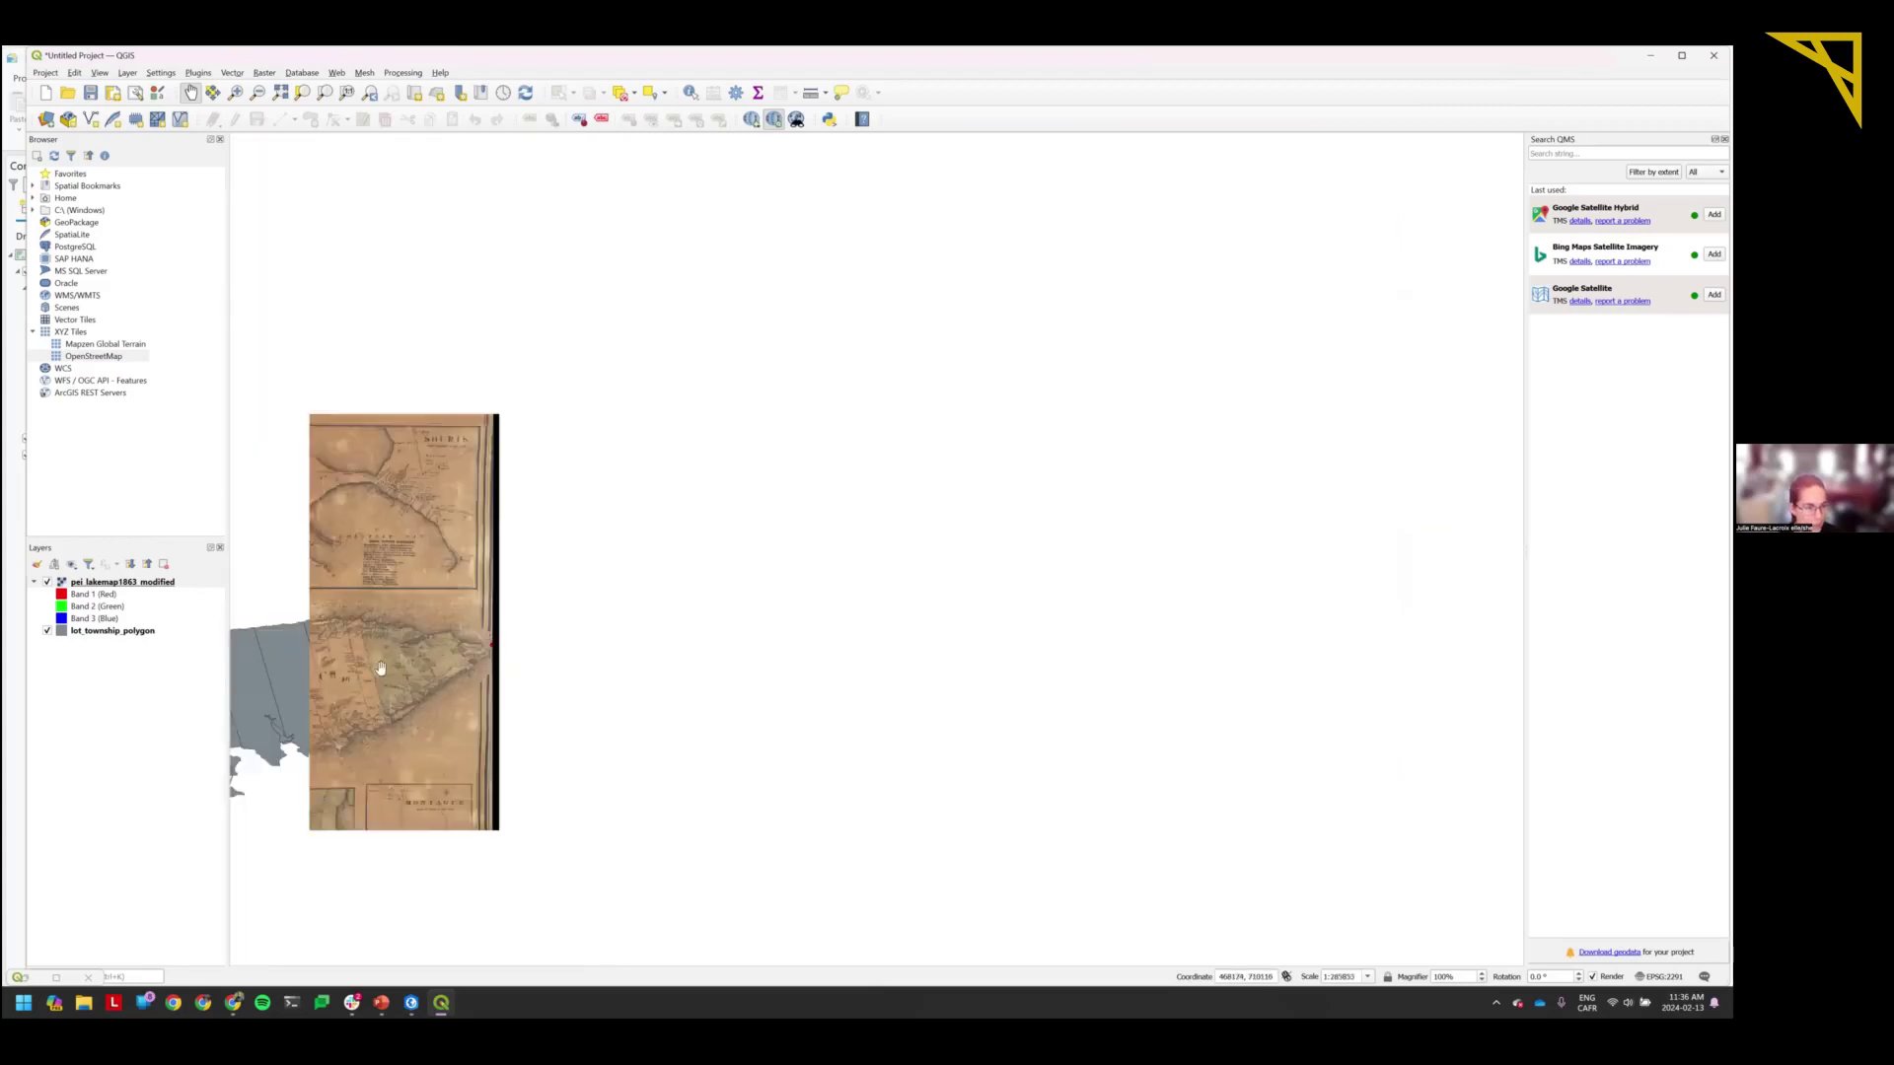
{"action": "right_click", "coordinate": [98, 583]}
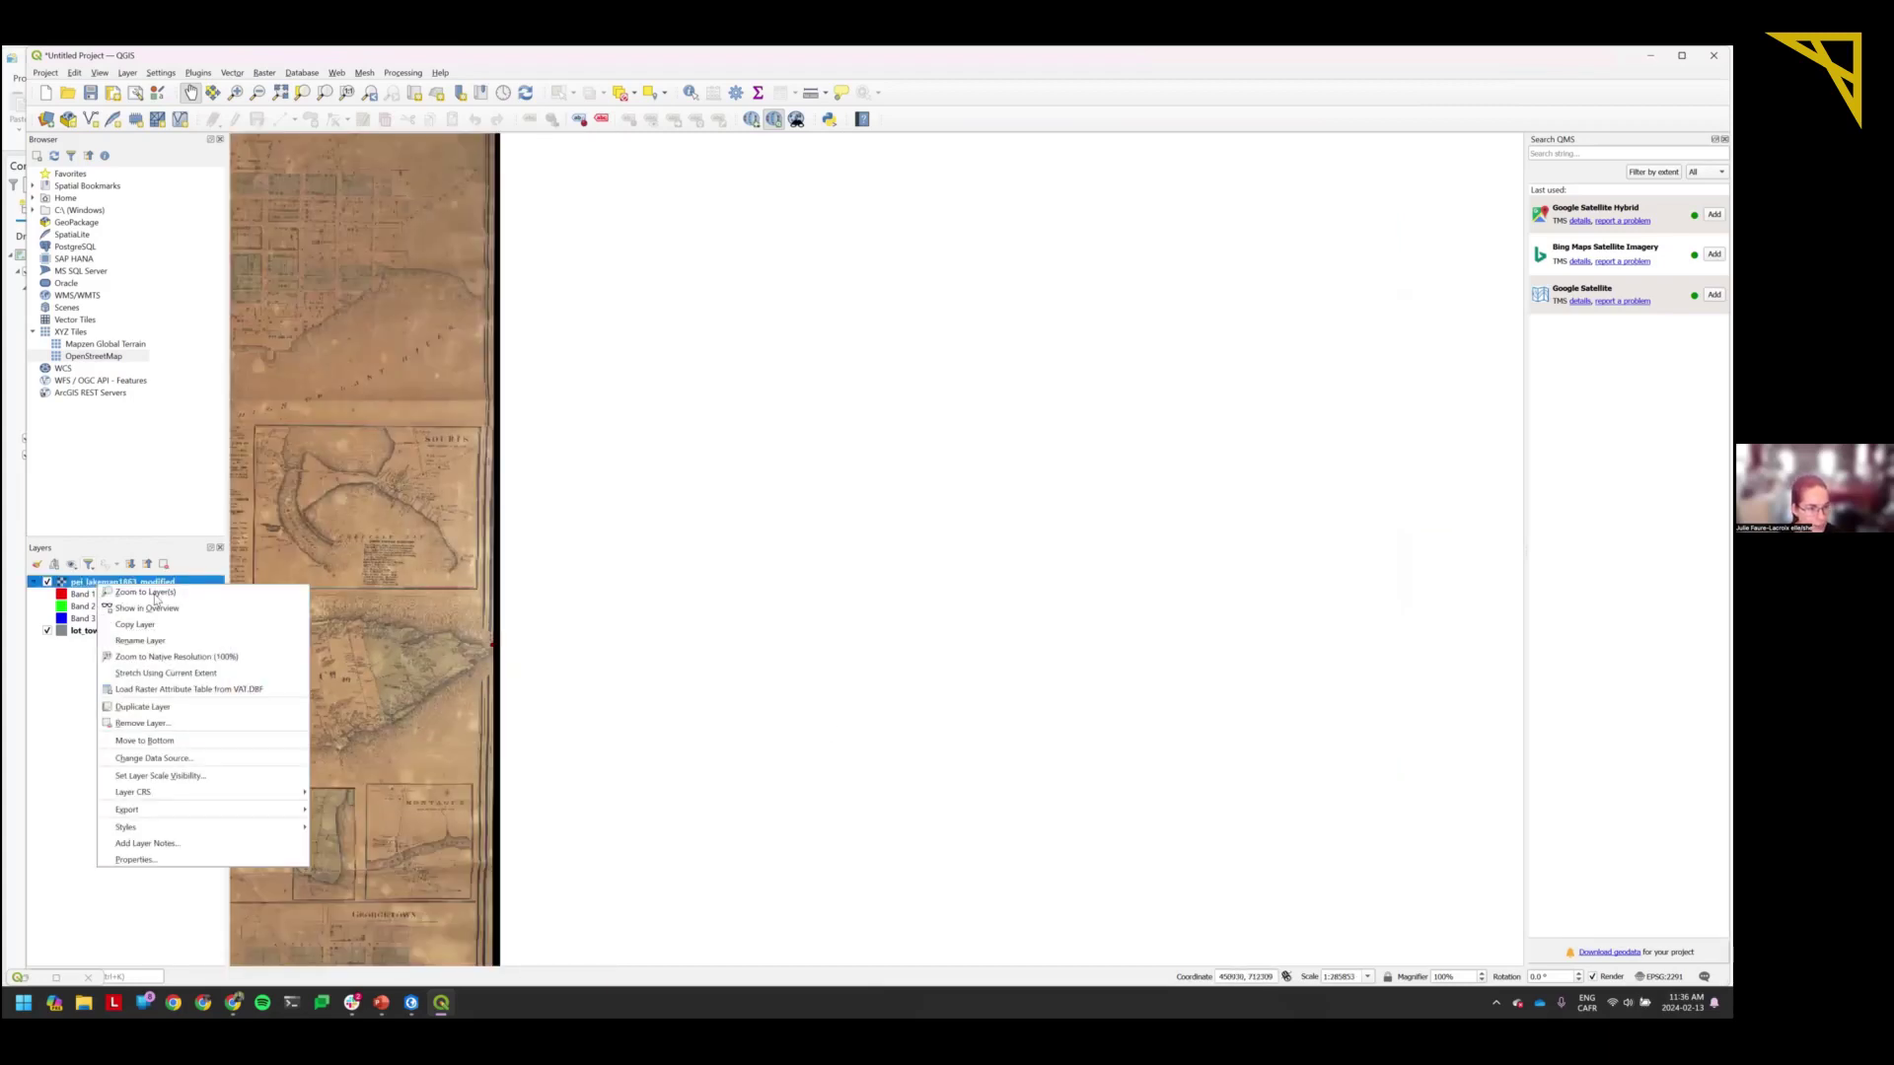
{"action": "left_click", "coordinate": [128, 593]}
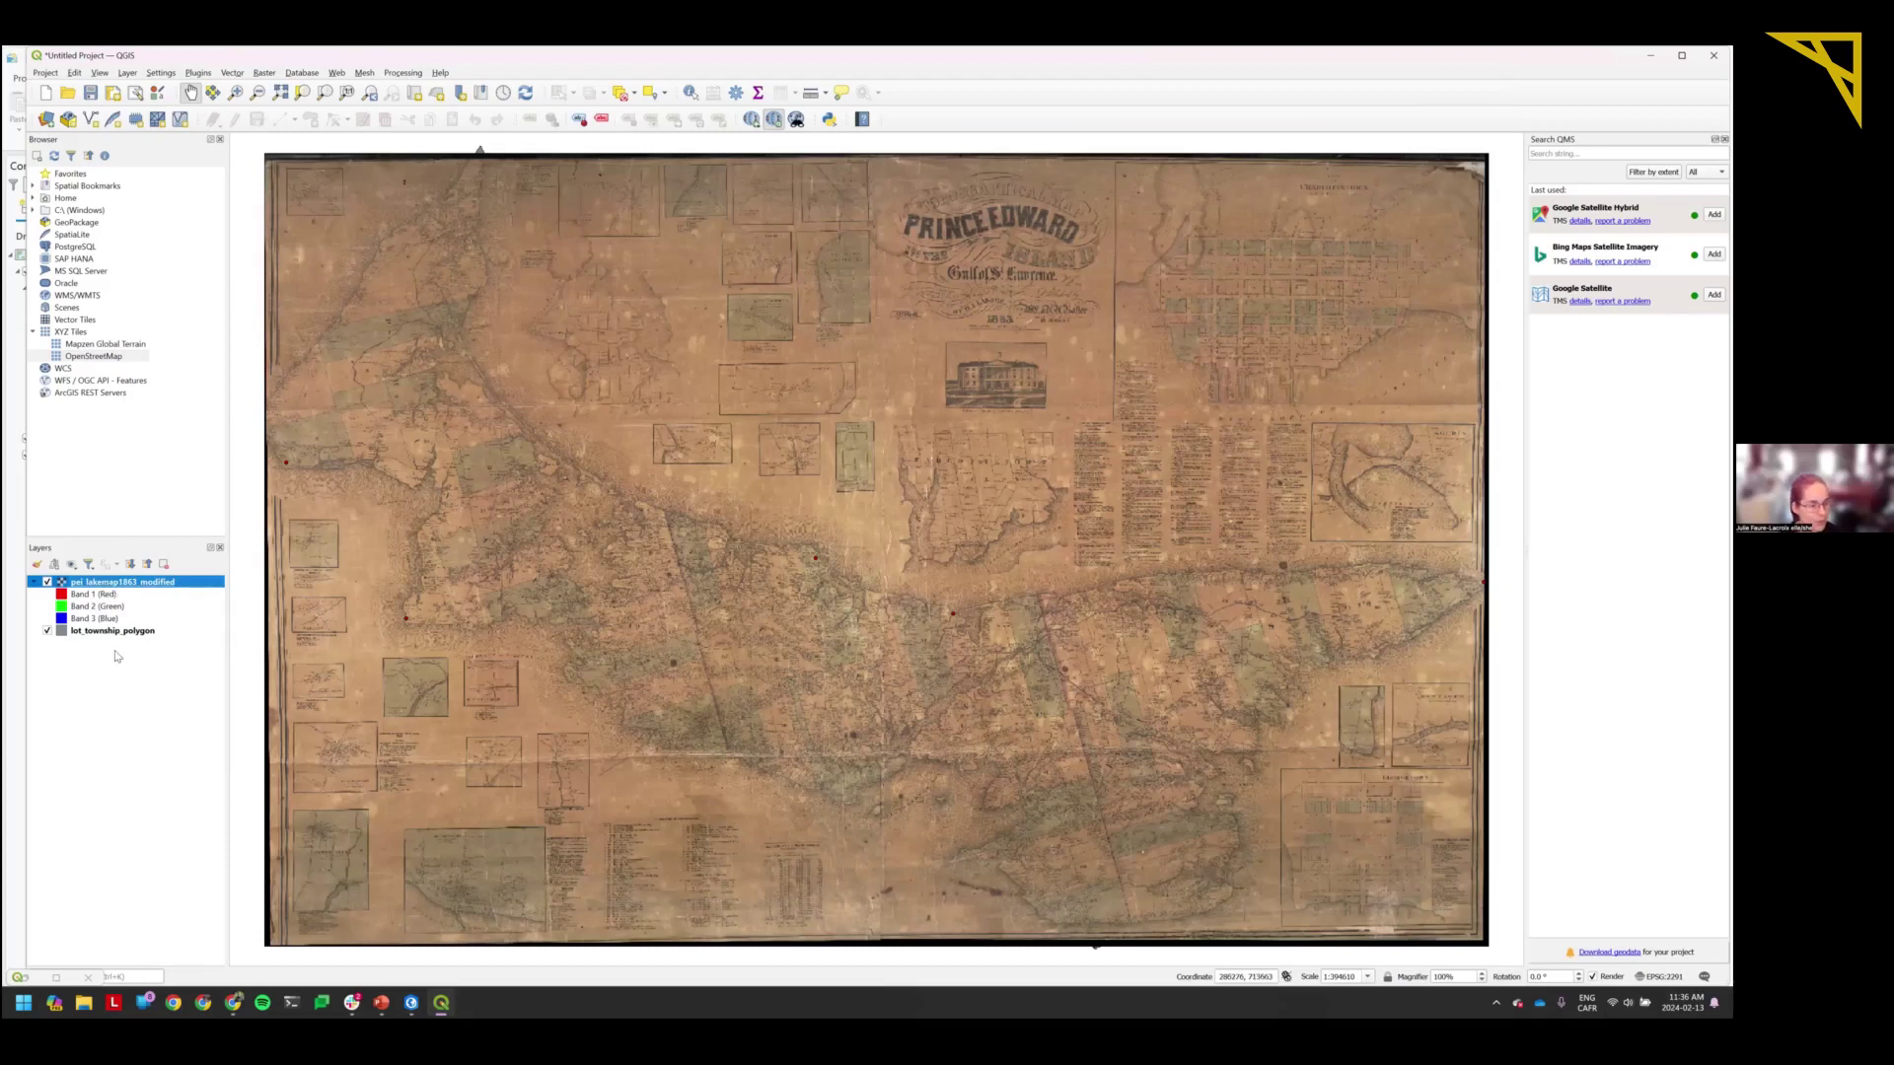
{"action": "left_click_drag", "start_coordinate": [116, 656], "coordinate": [125, 606]}
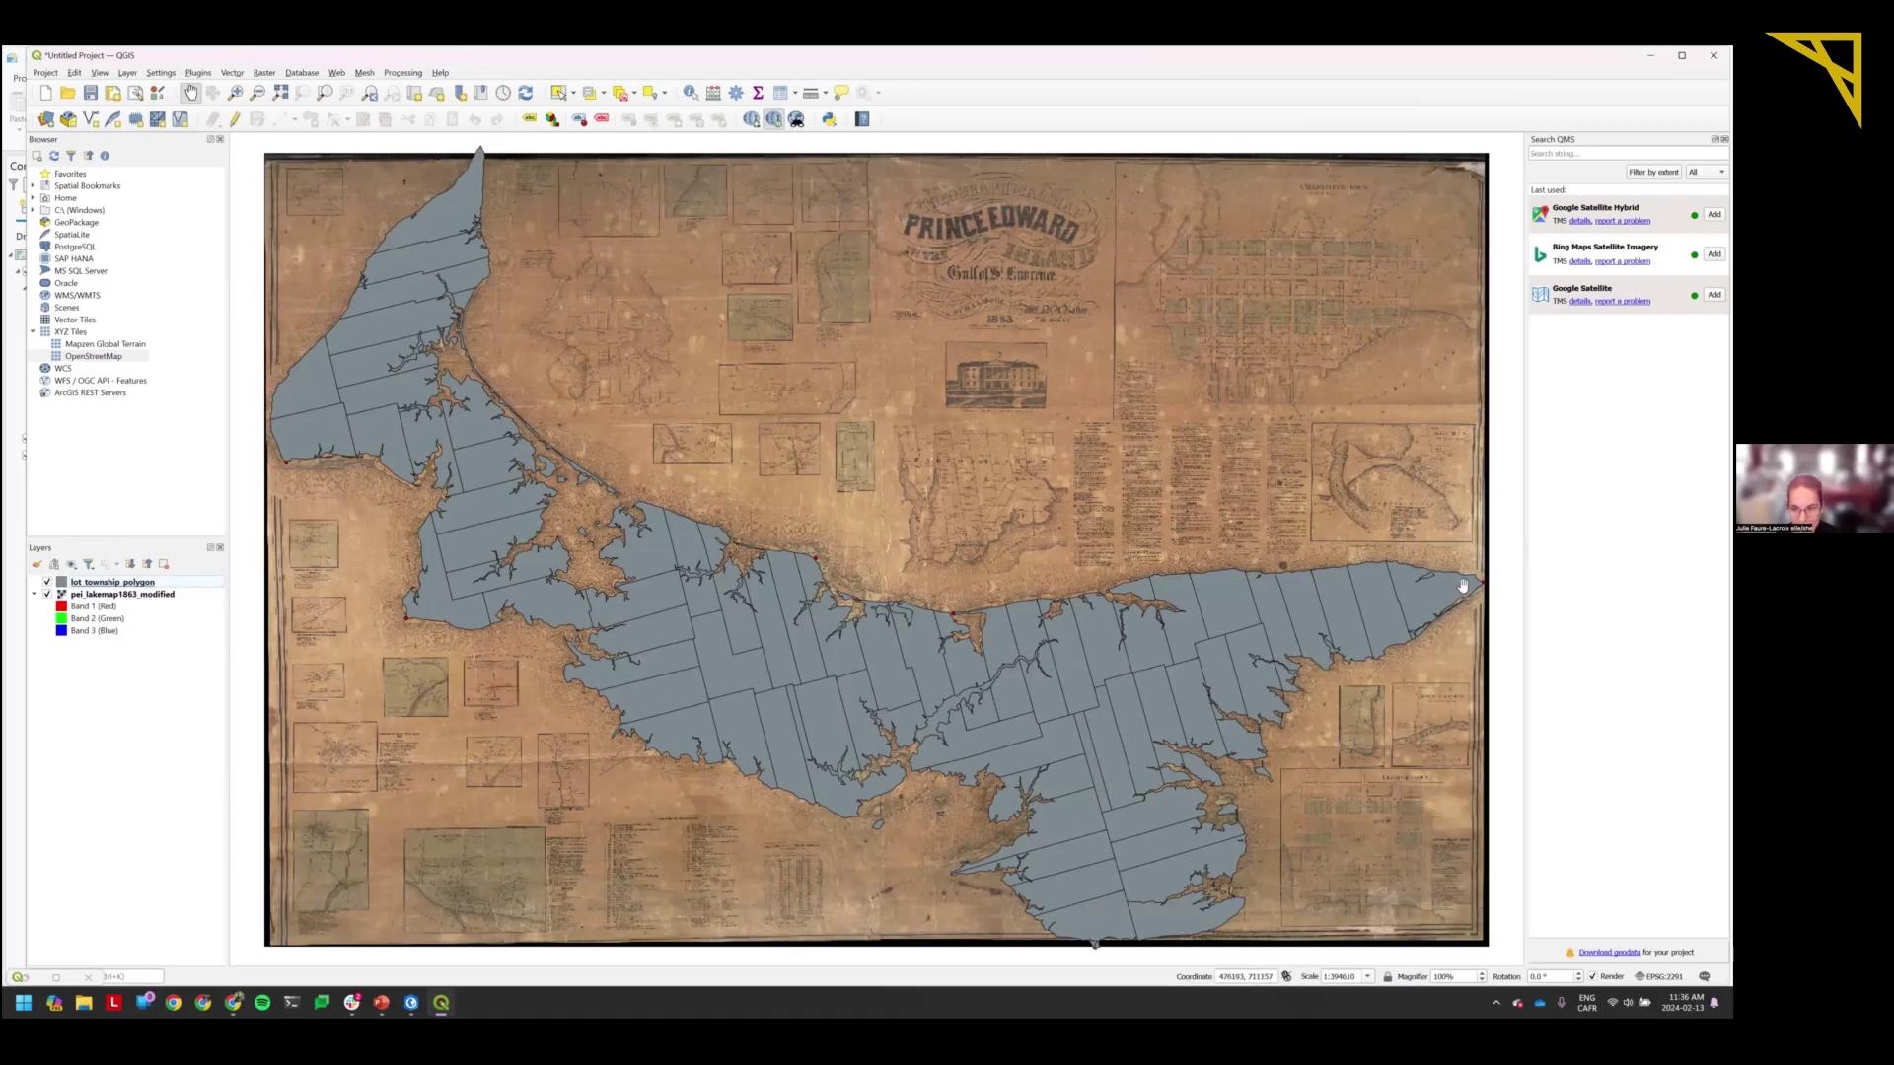
Set the fill colour opacity of the lot_township_polygon symbol to 0% and apply the layer style.
{"action": "scroll", "coordinate": [1053, 611], "scroll_direction": "up", "scroll_amount": 1}
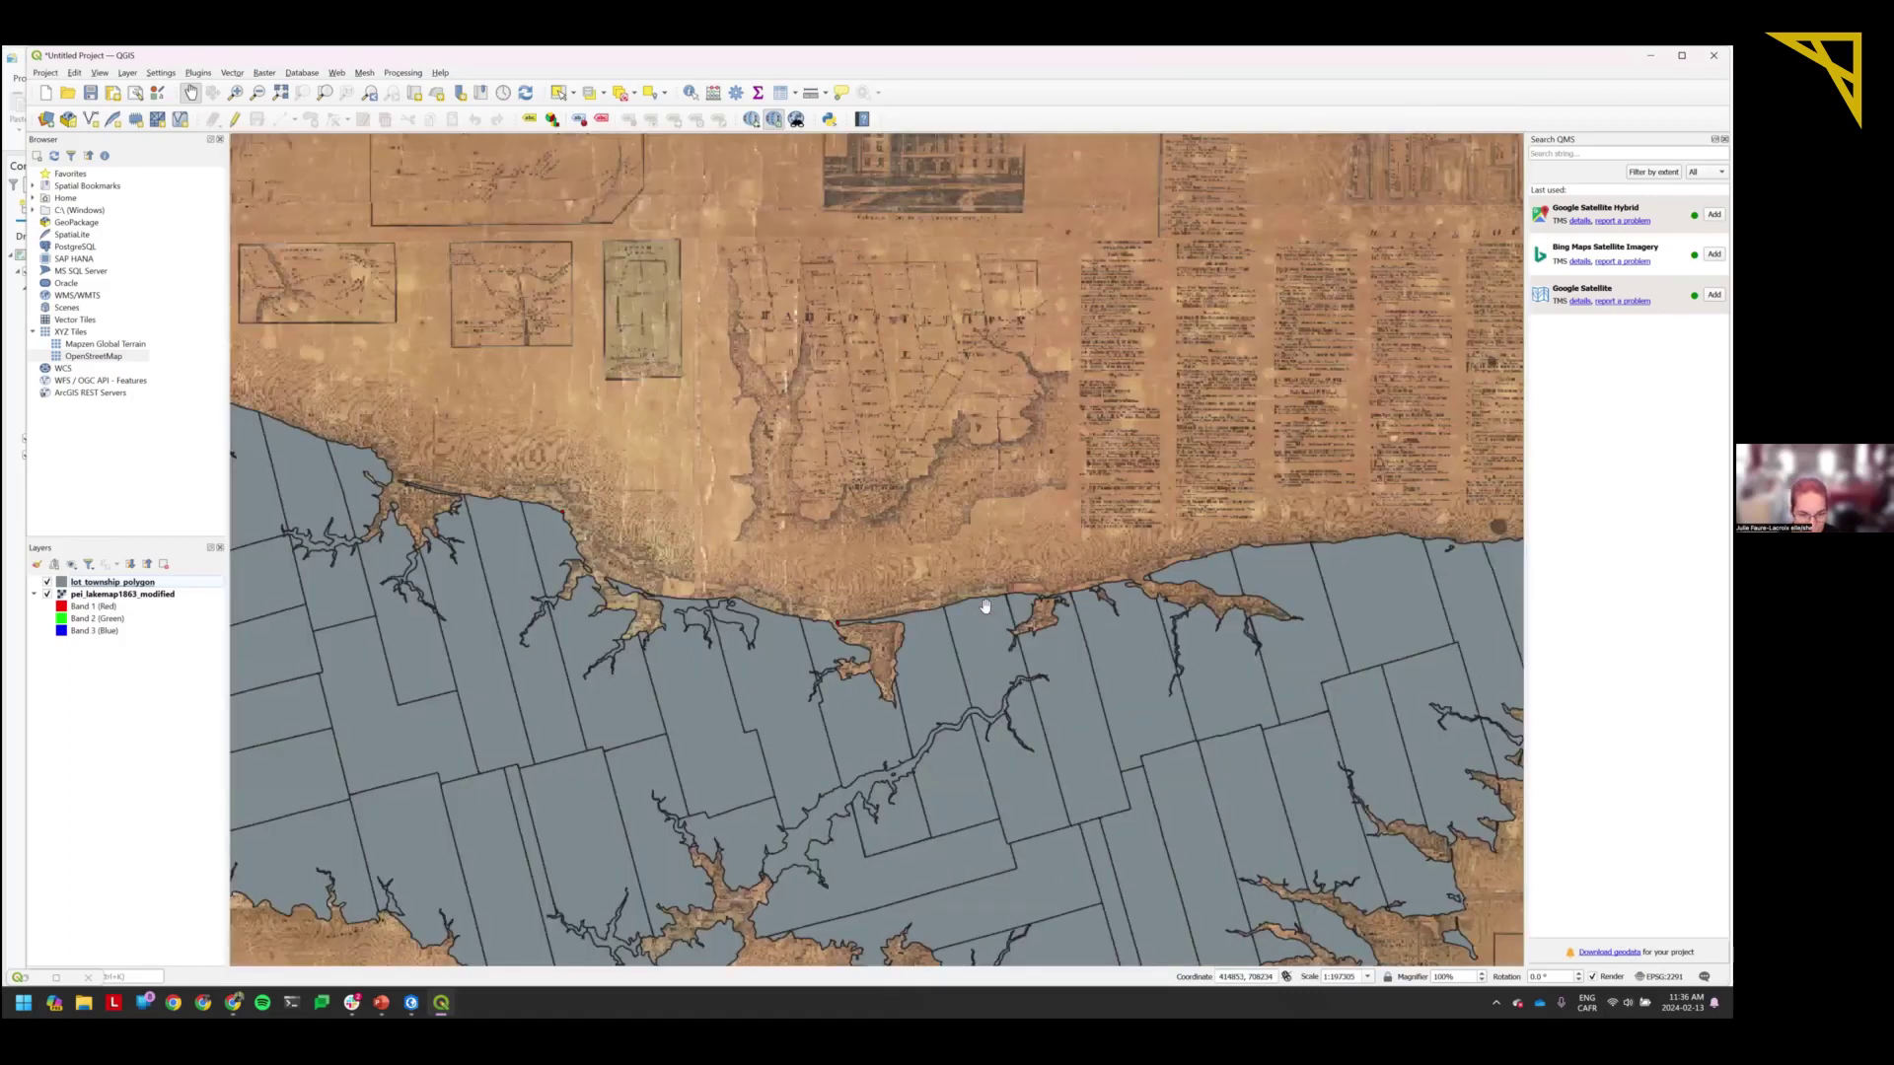
{"action": "scroll", "coordinate": [983, 605], "scroll_direction": "up", "scroll_amount": 1}
{"action": "scroll", "coordinate": [985, 606], "scroll_direction": "down", "scroll_amount": 1}
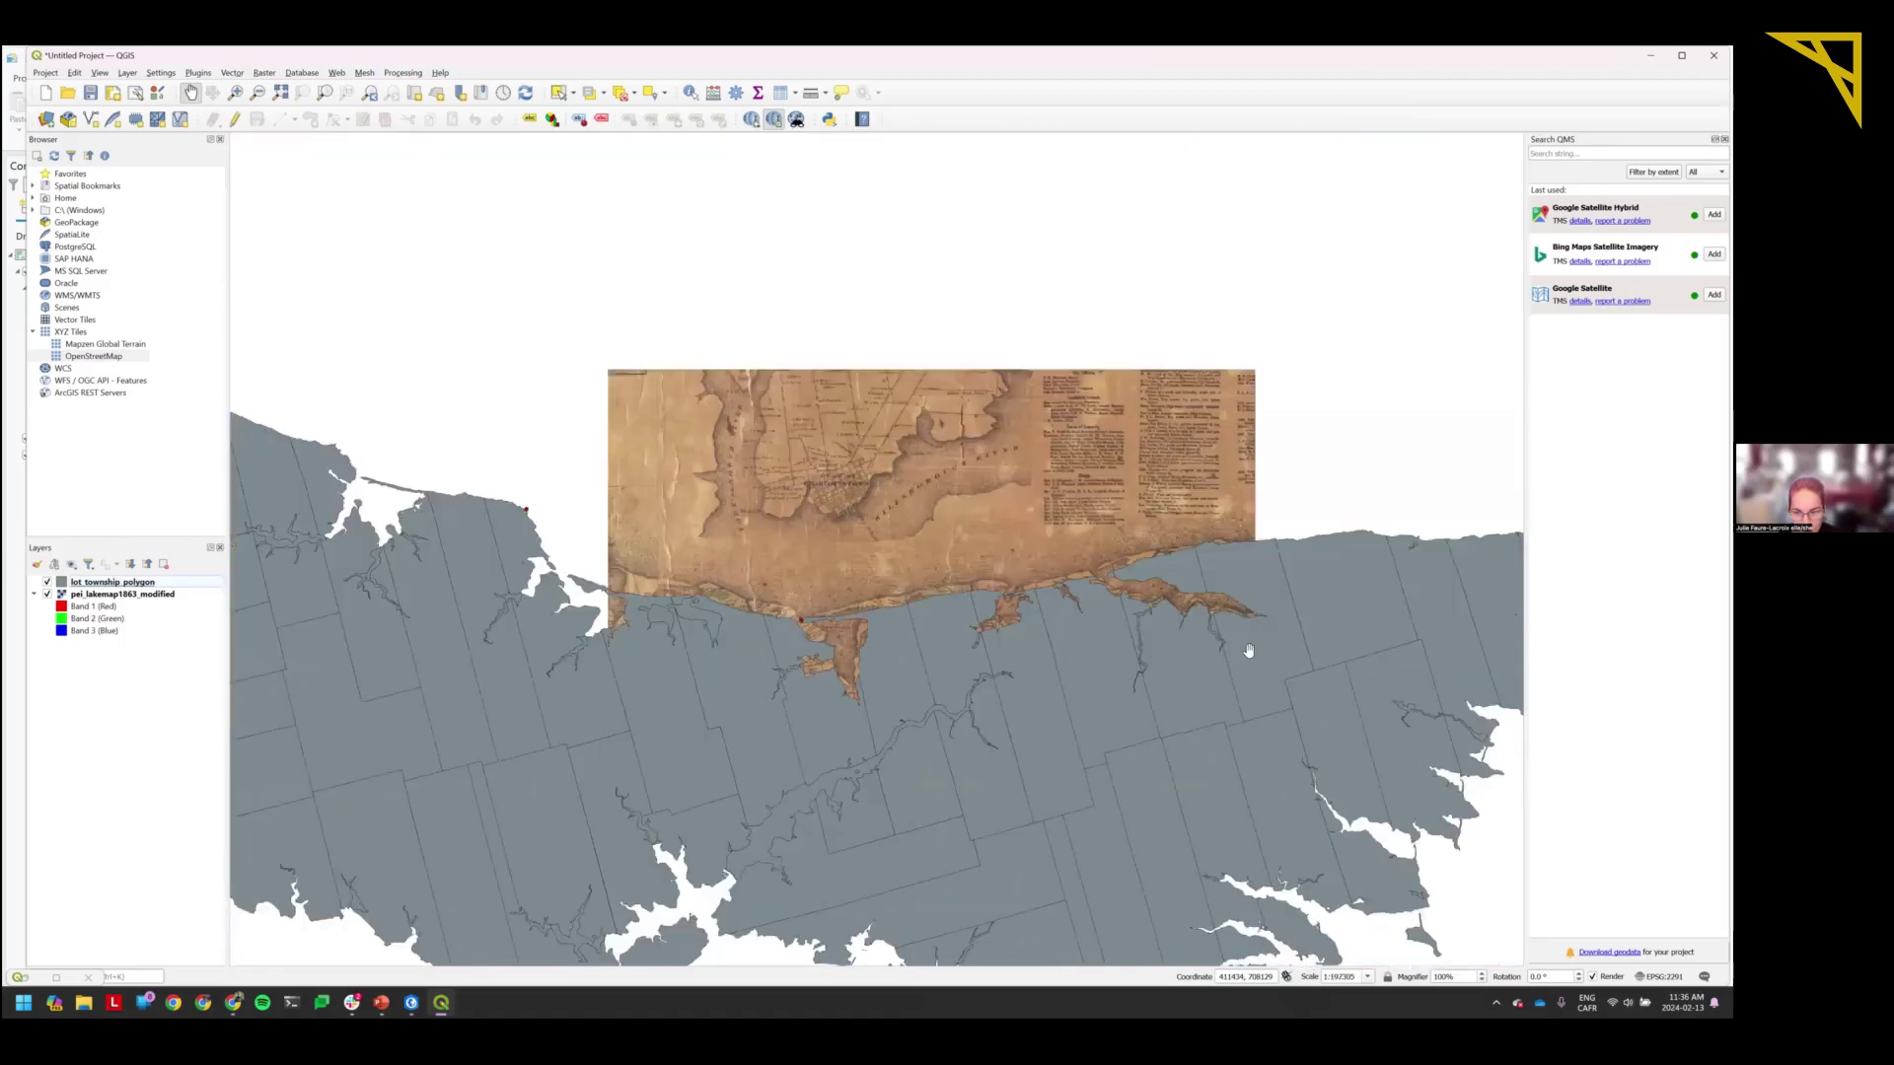
{"action": "scroll", "coordinate": [1077, 800], "scroll_direction": "down", "scroll_amount": 1}
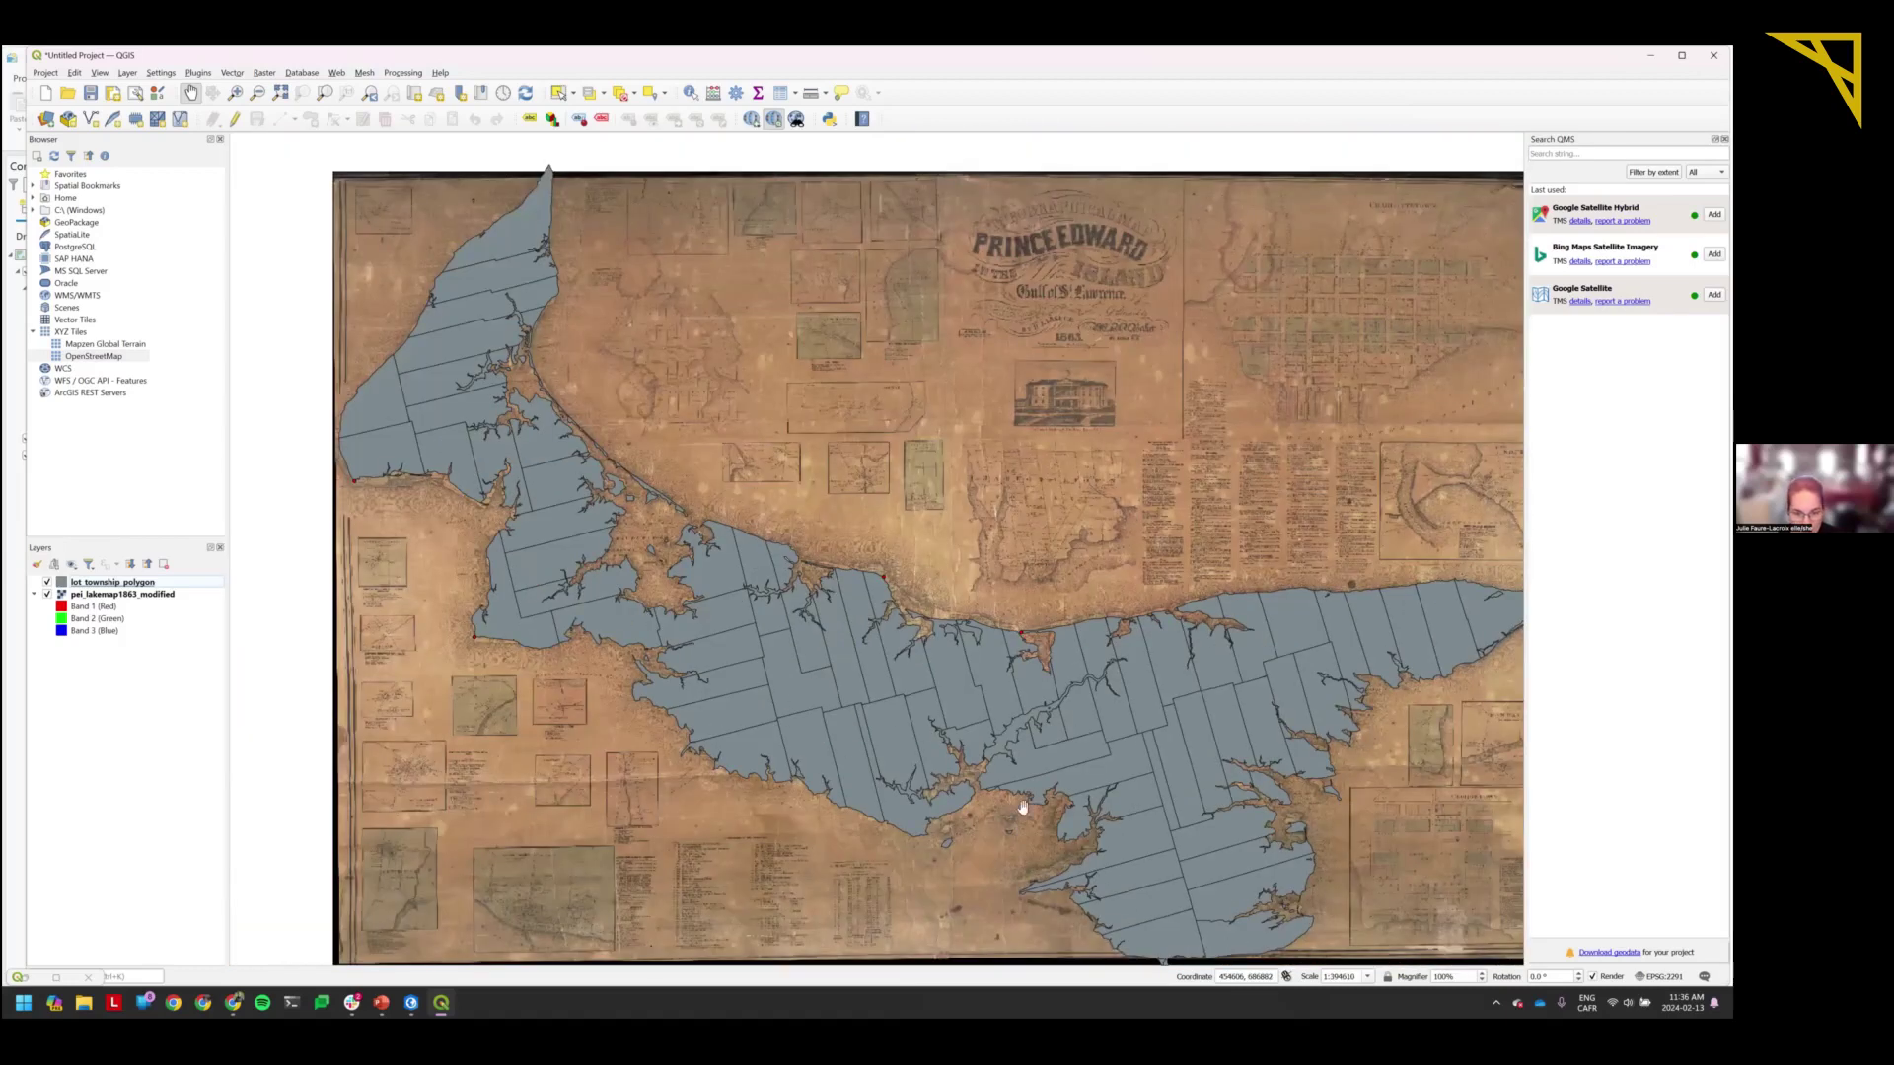
{"action": "scroll", "coordinate": [990, 833], "scroll_direction": "down", "scroll_amount": 1}
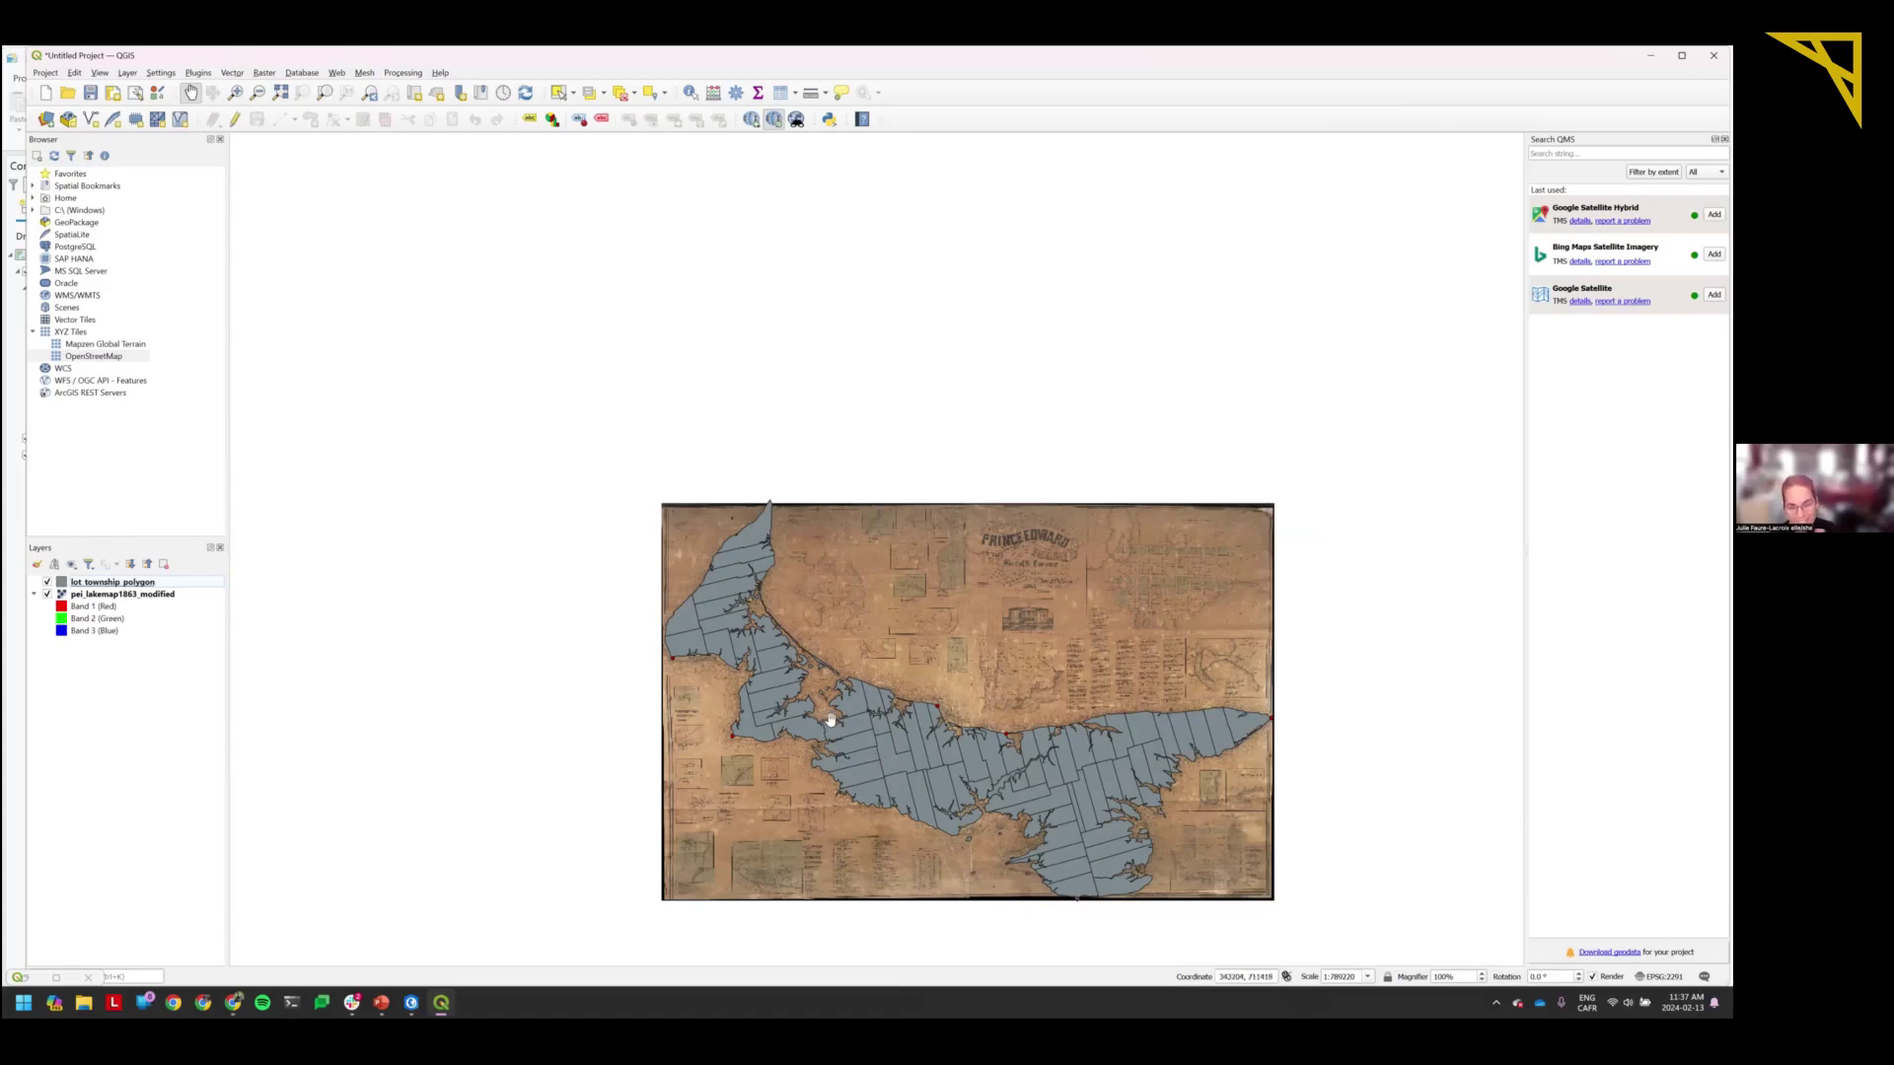
{"action": "left_click_drag", "start_coordinate": [976, 758], "coordinate": [953, 683]}
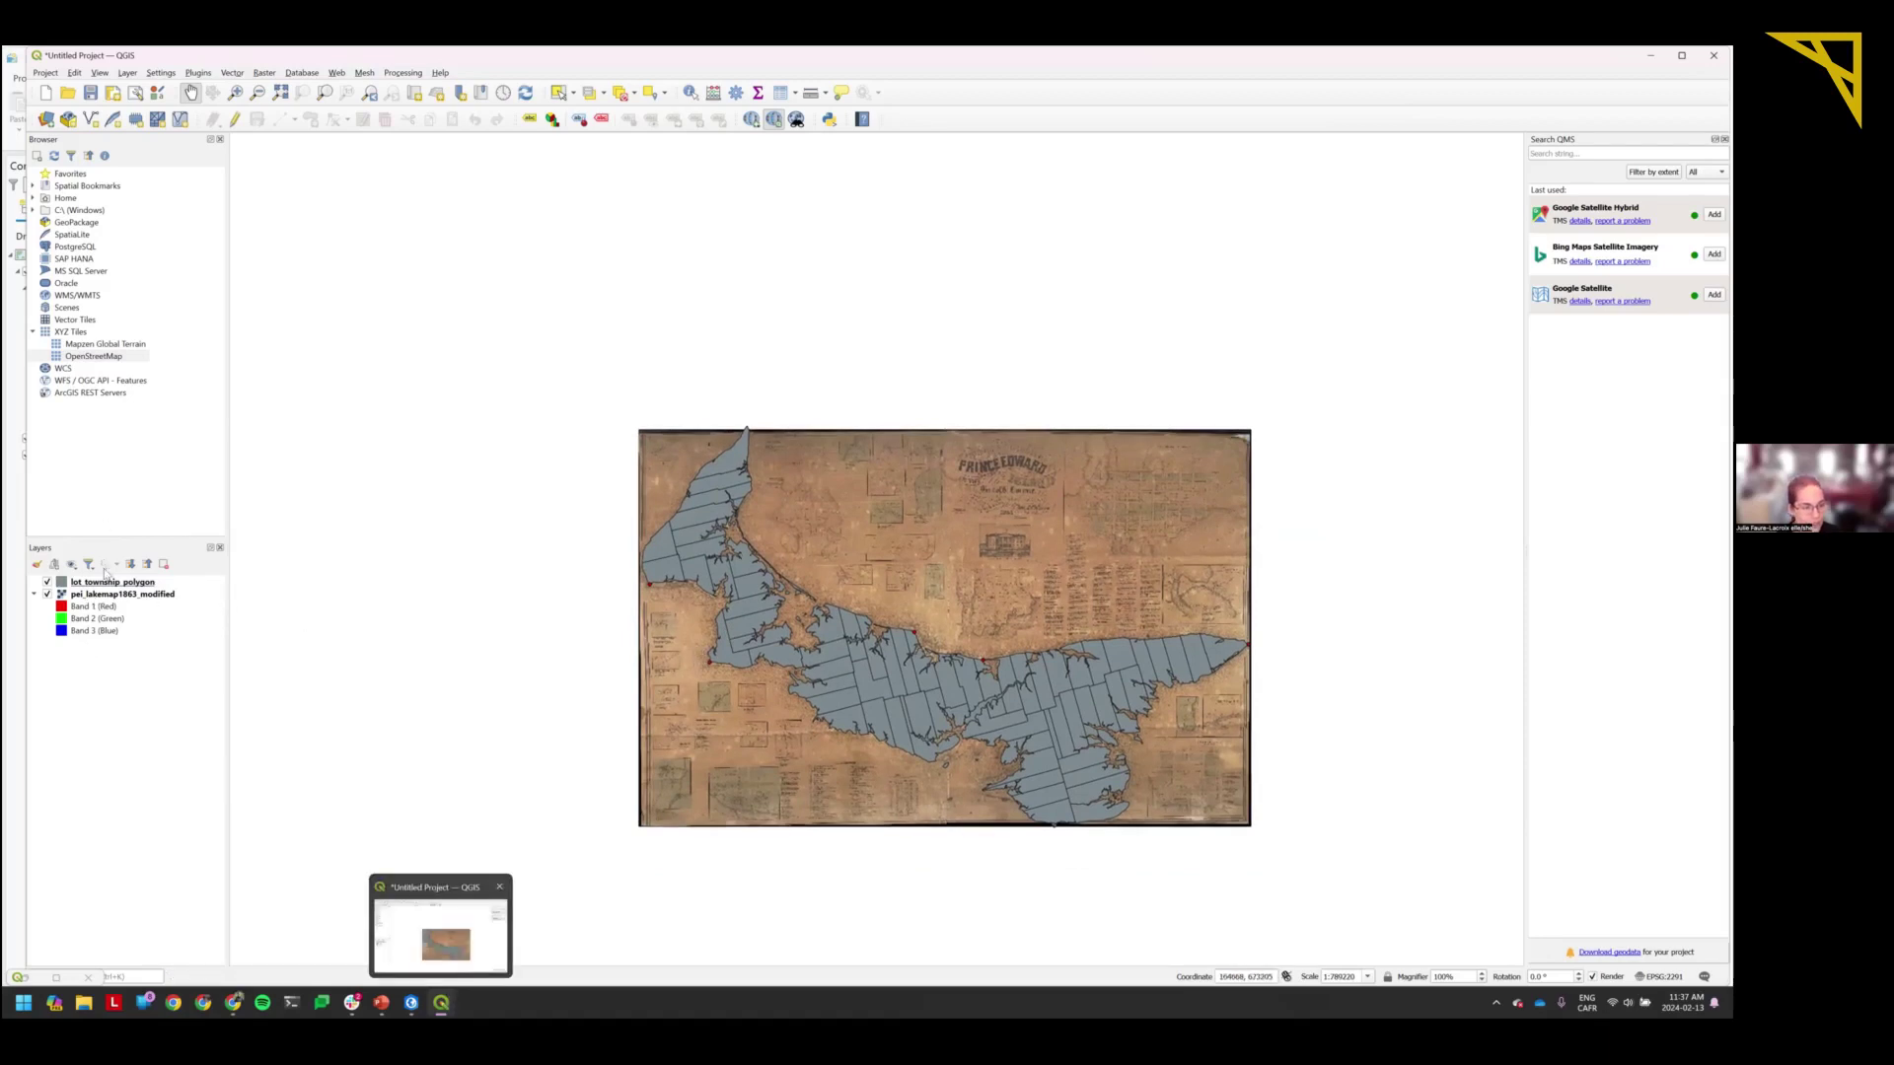
{"action": "double_click", "coordinate": [72, 584]}
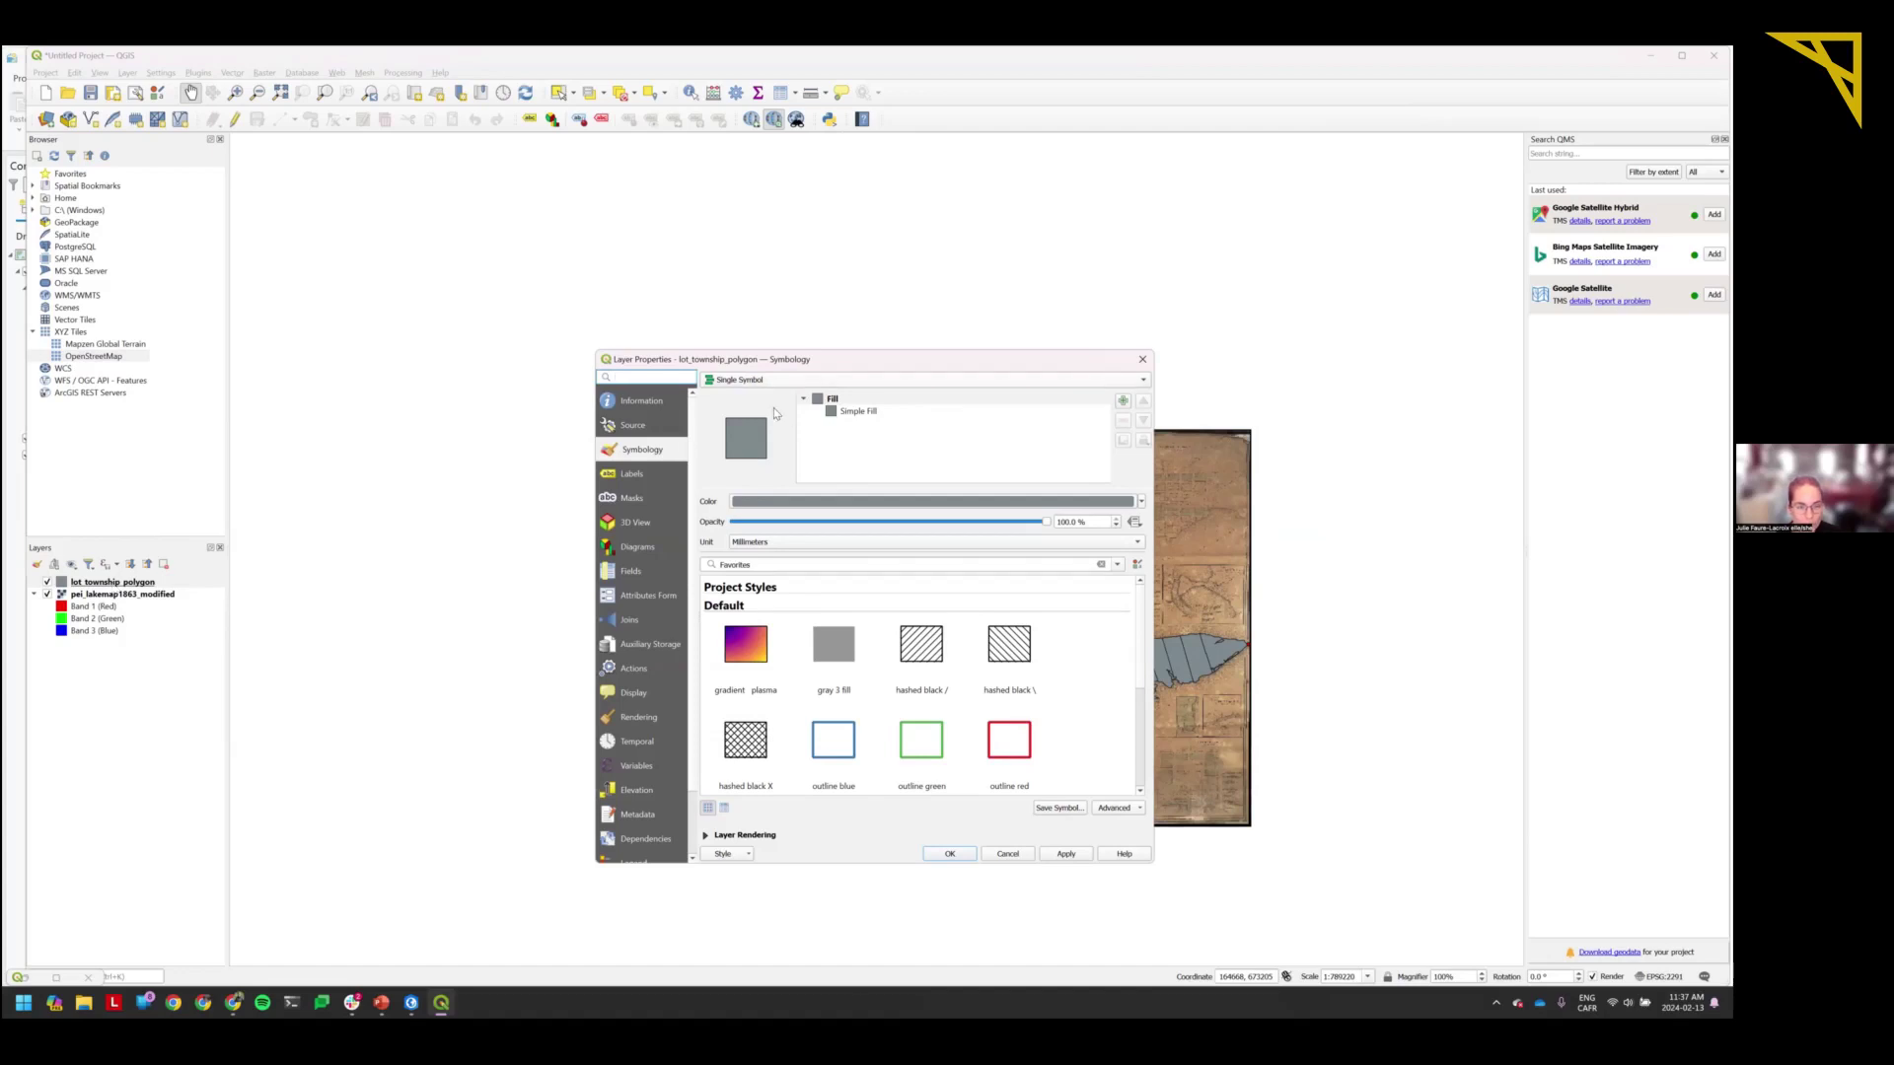
{"action": "left_click", "coordinate": [797, 501]}
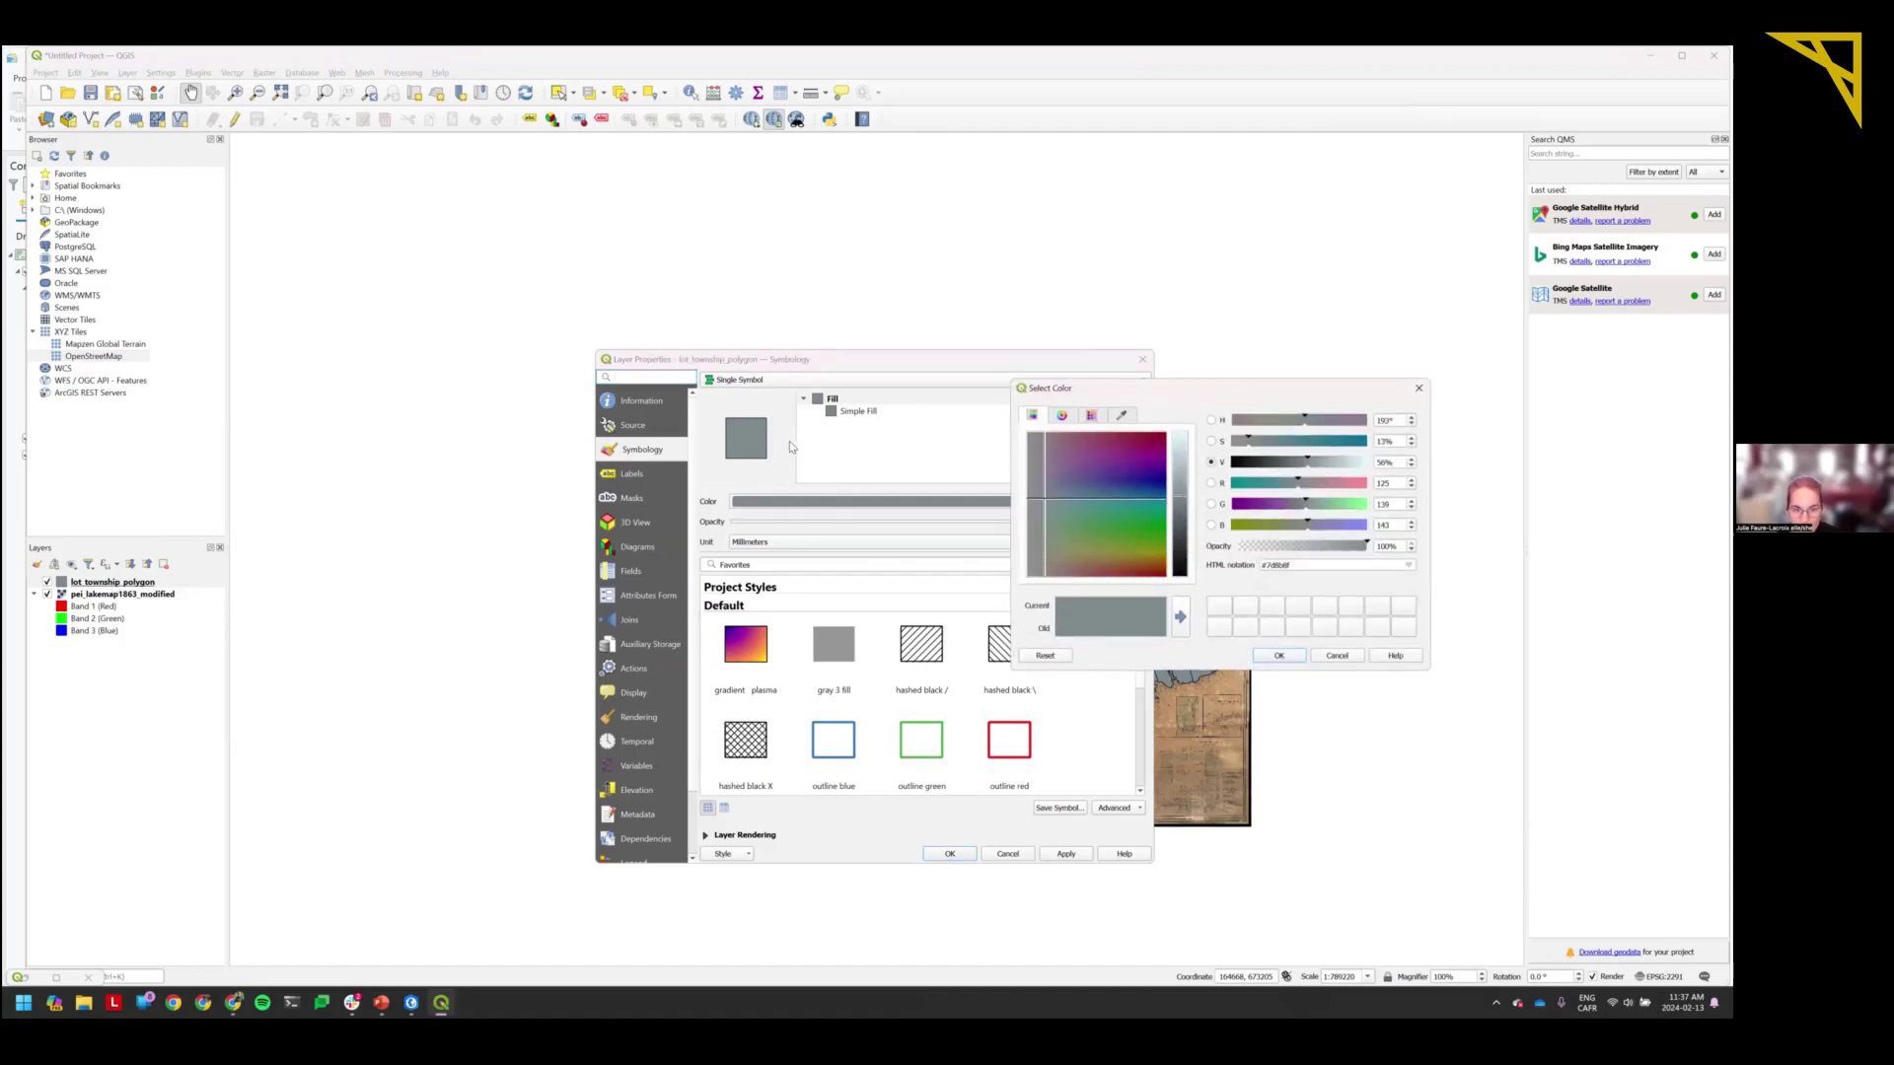
{"action": "left_click_drag", "start_coordinate": [1290, 551], "coordinate": [1237, 548]}
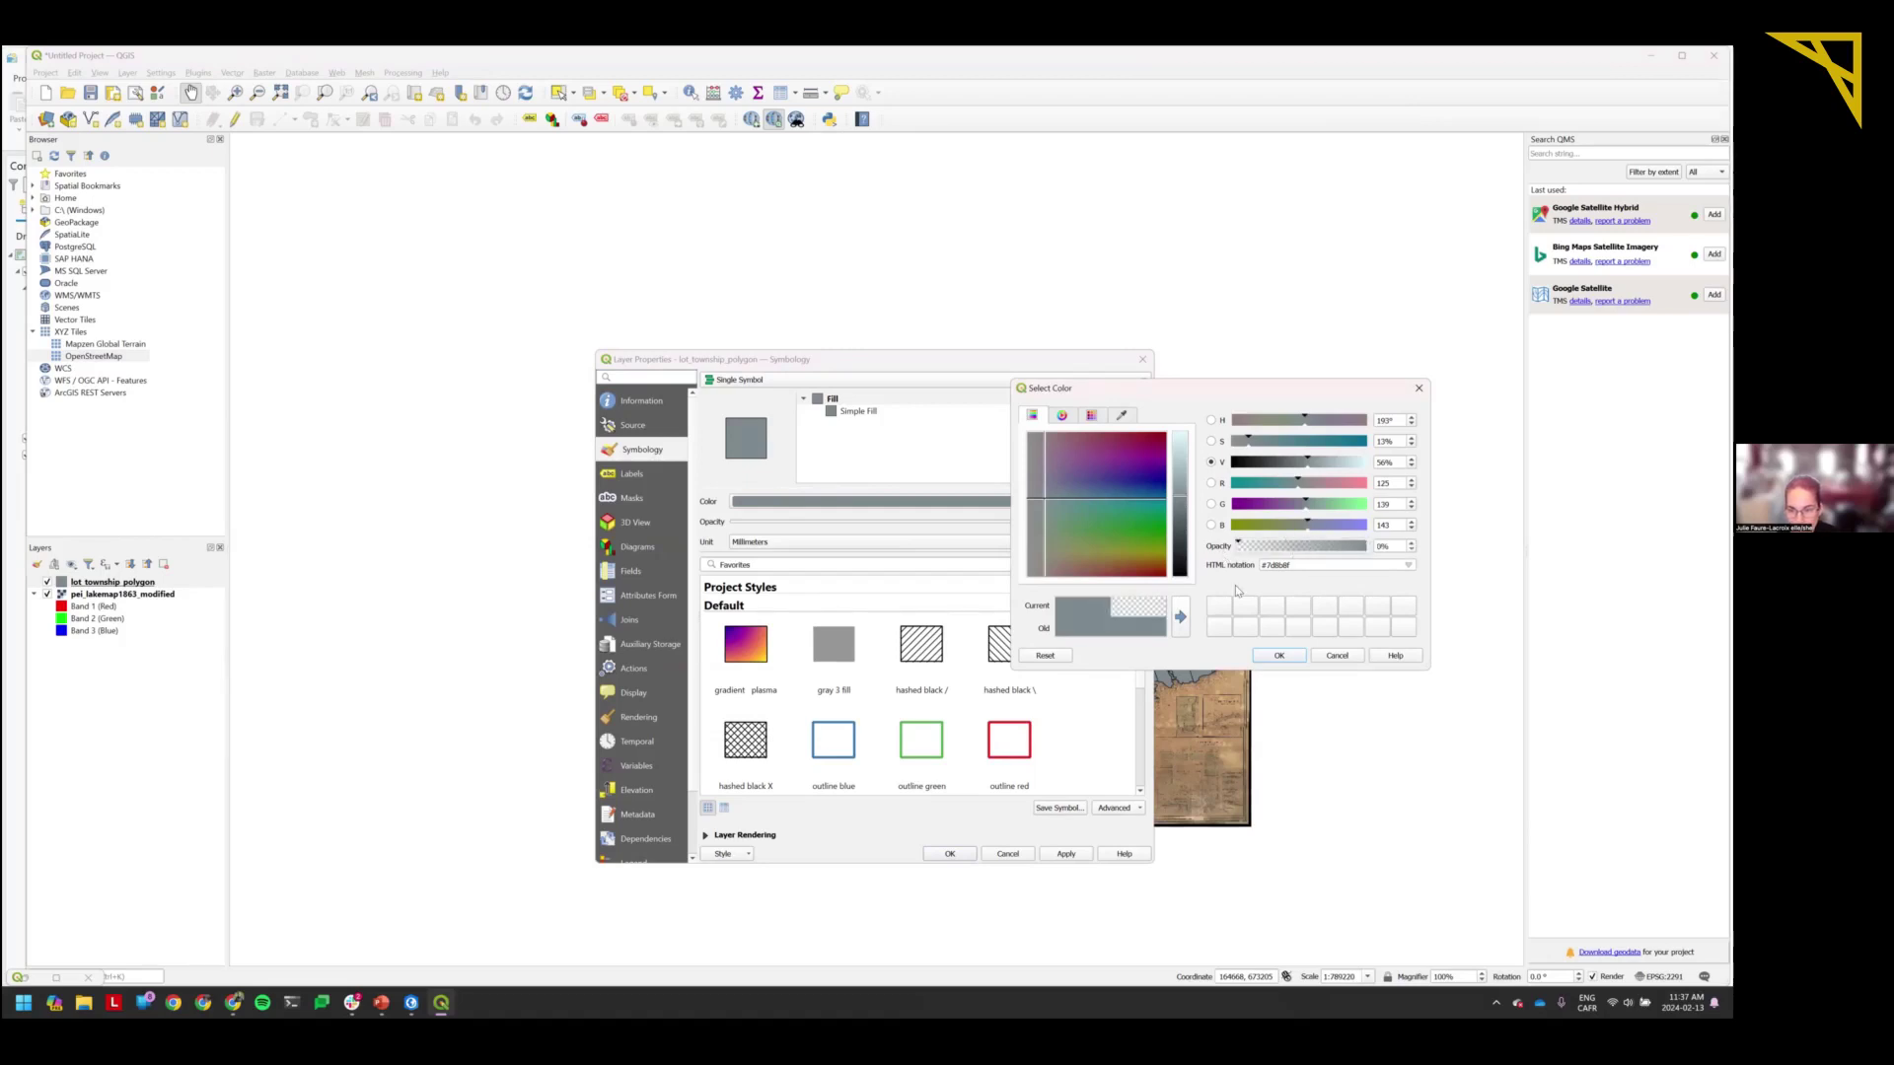
{"action": "left_click", "coordinate": [1279, 655]}
{"action": "left_click", "coordinate": [975, 854]}
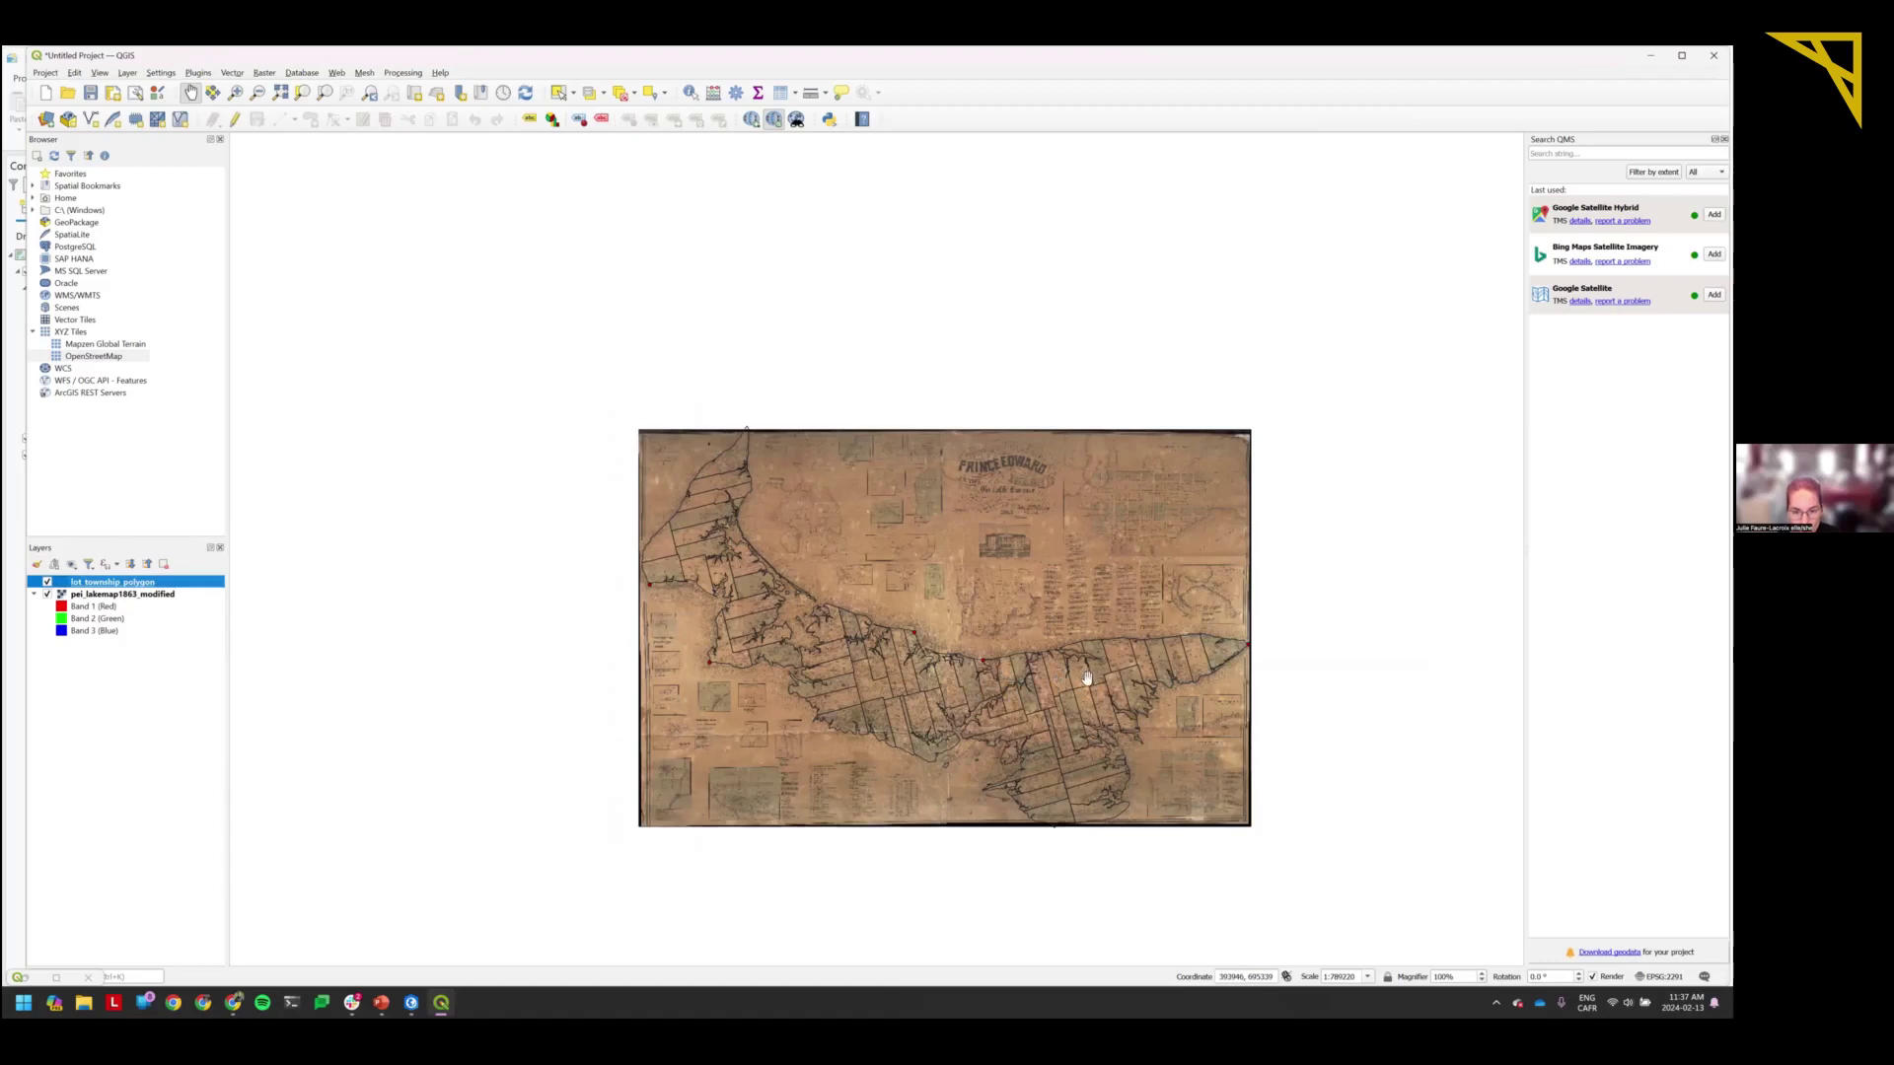
Examine how the township outlines line up with the lots and coastline of the georeferenced 1863 map across the island.
{"action": "scroll", "coordinate": [973, 698], "scroll_direction": "up", "scroll_amount": 1}
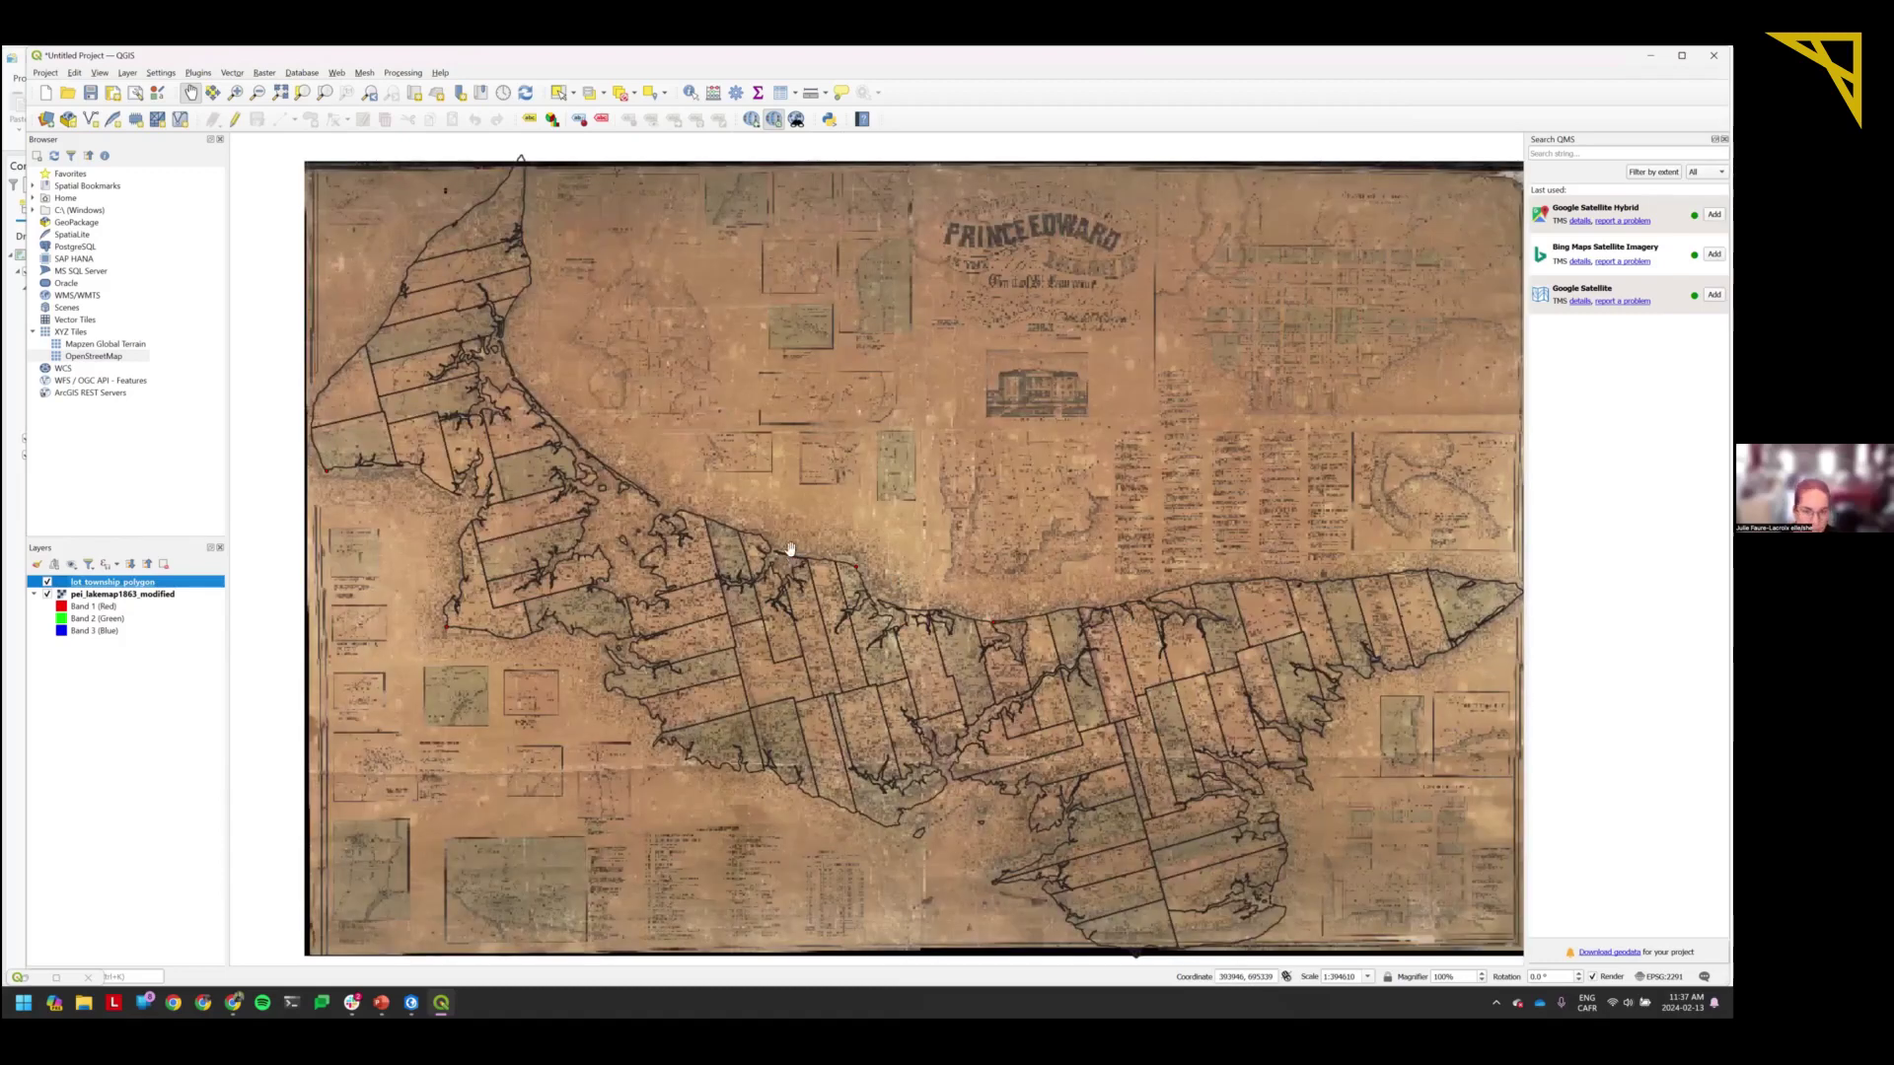
{"action": "scroll", "coordinate": [745, 382], "scroll_direction": "up", "scroll_amount": 2}
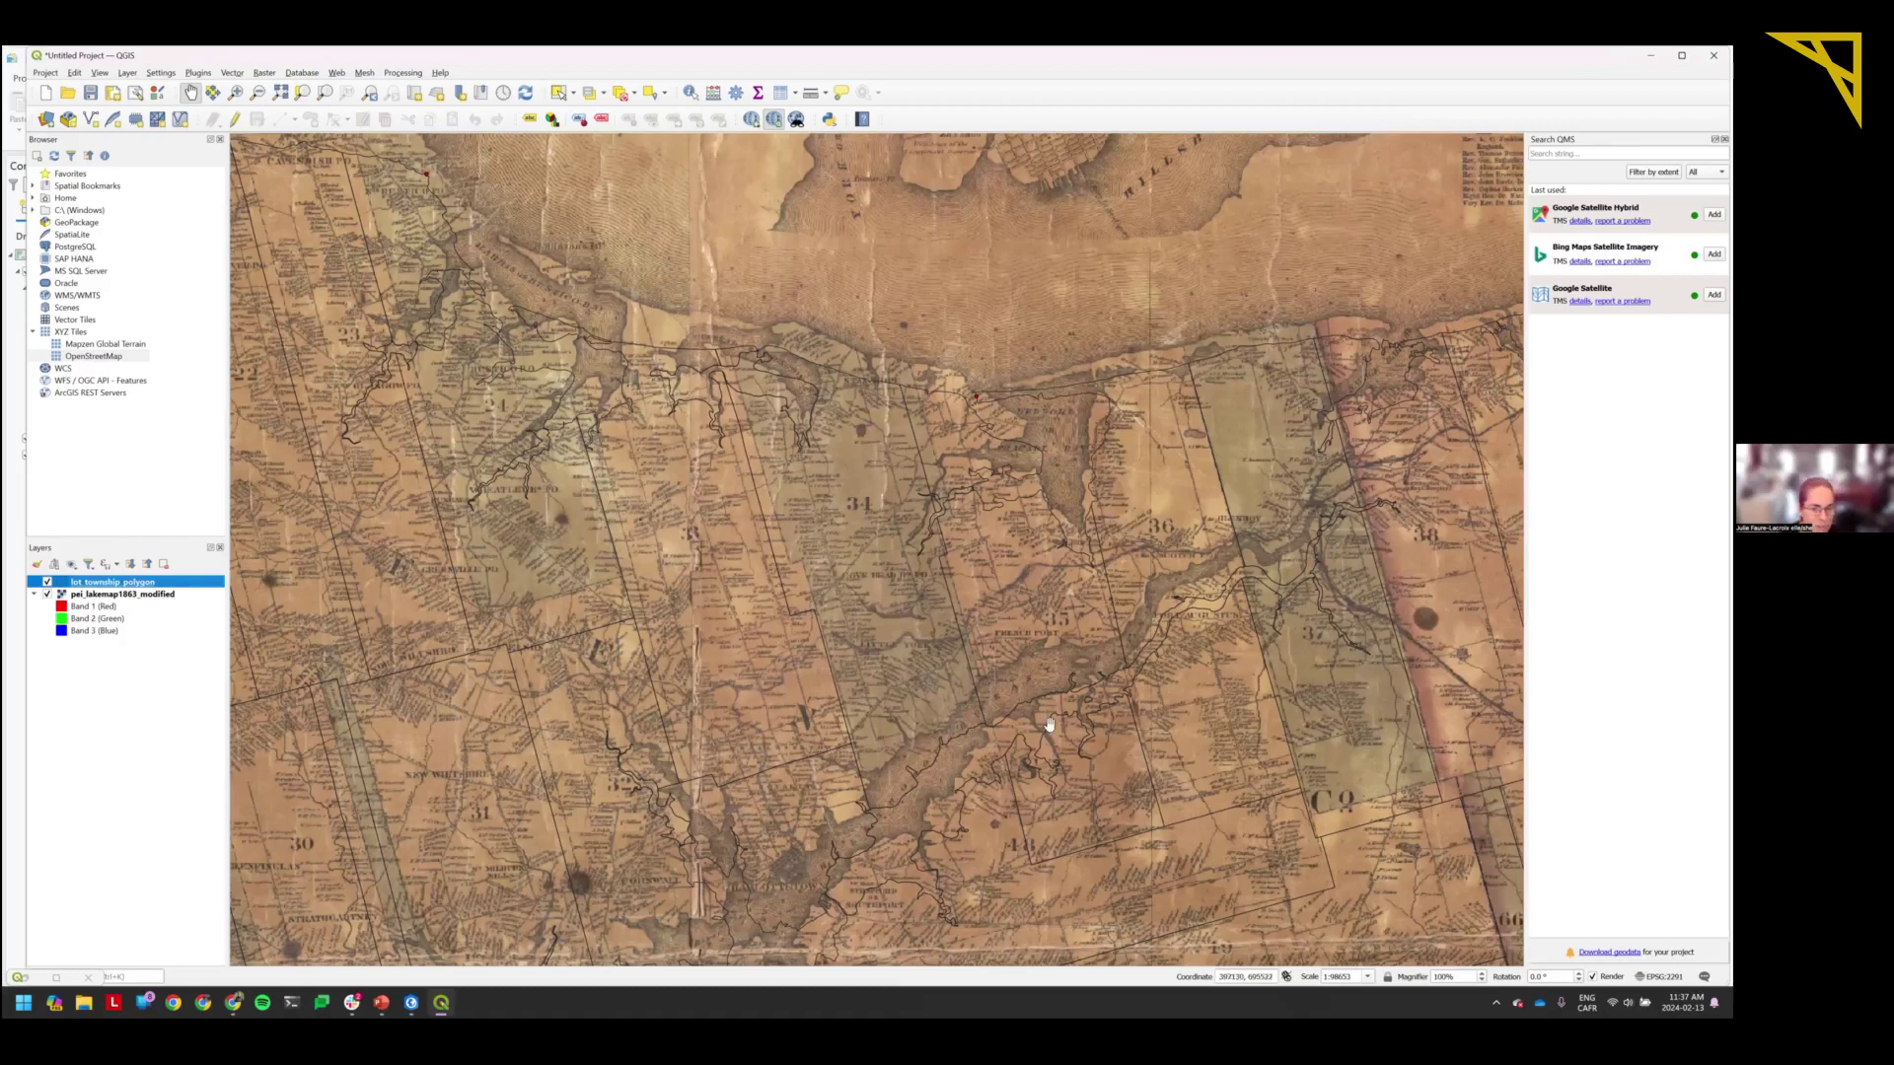
{"action": "left_click", "coordinate": [797, 645]}
{"action": "left_click_drag", "start_coordinate": [797, 645], "coordinate": [786, 639]}
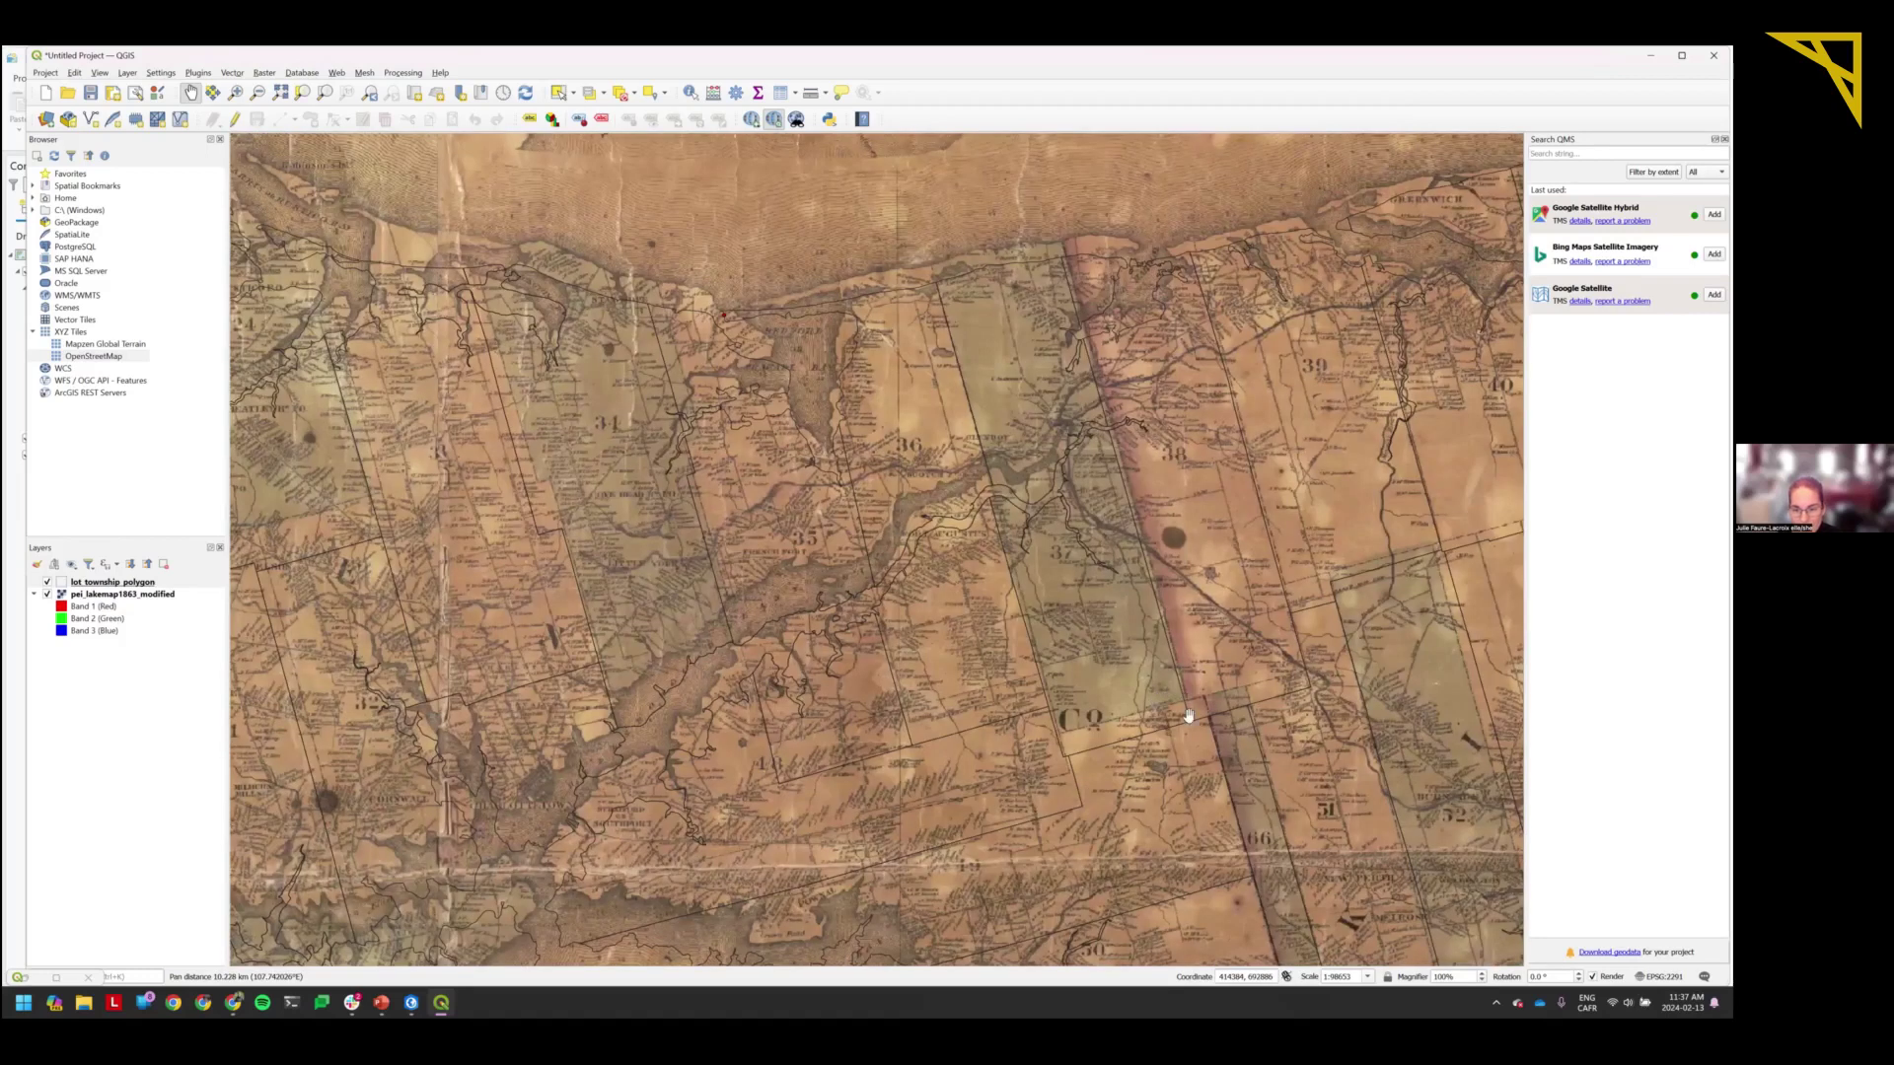
{"action": "left_click_drag", "start_coordinate": [1226, 706], "coordinate": [1208, 718]}
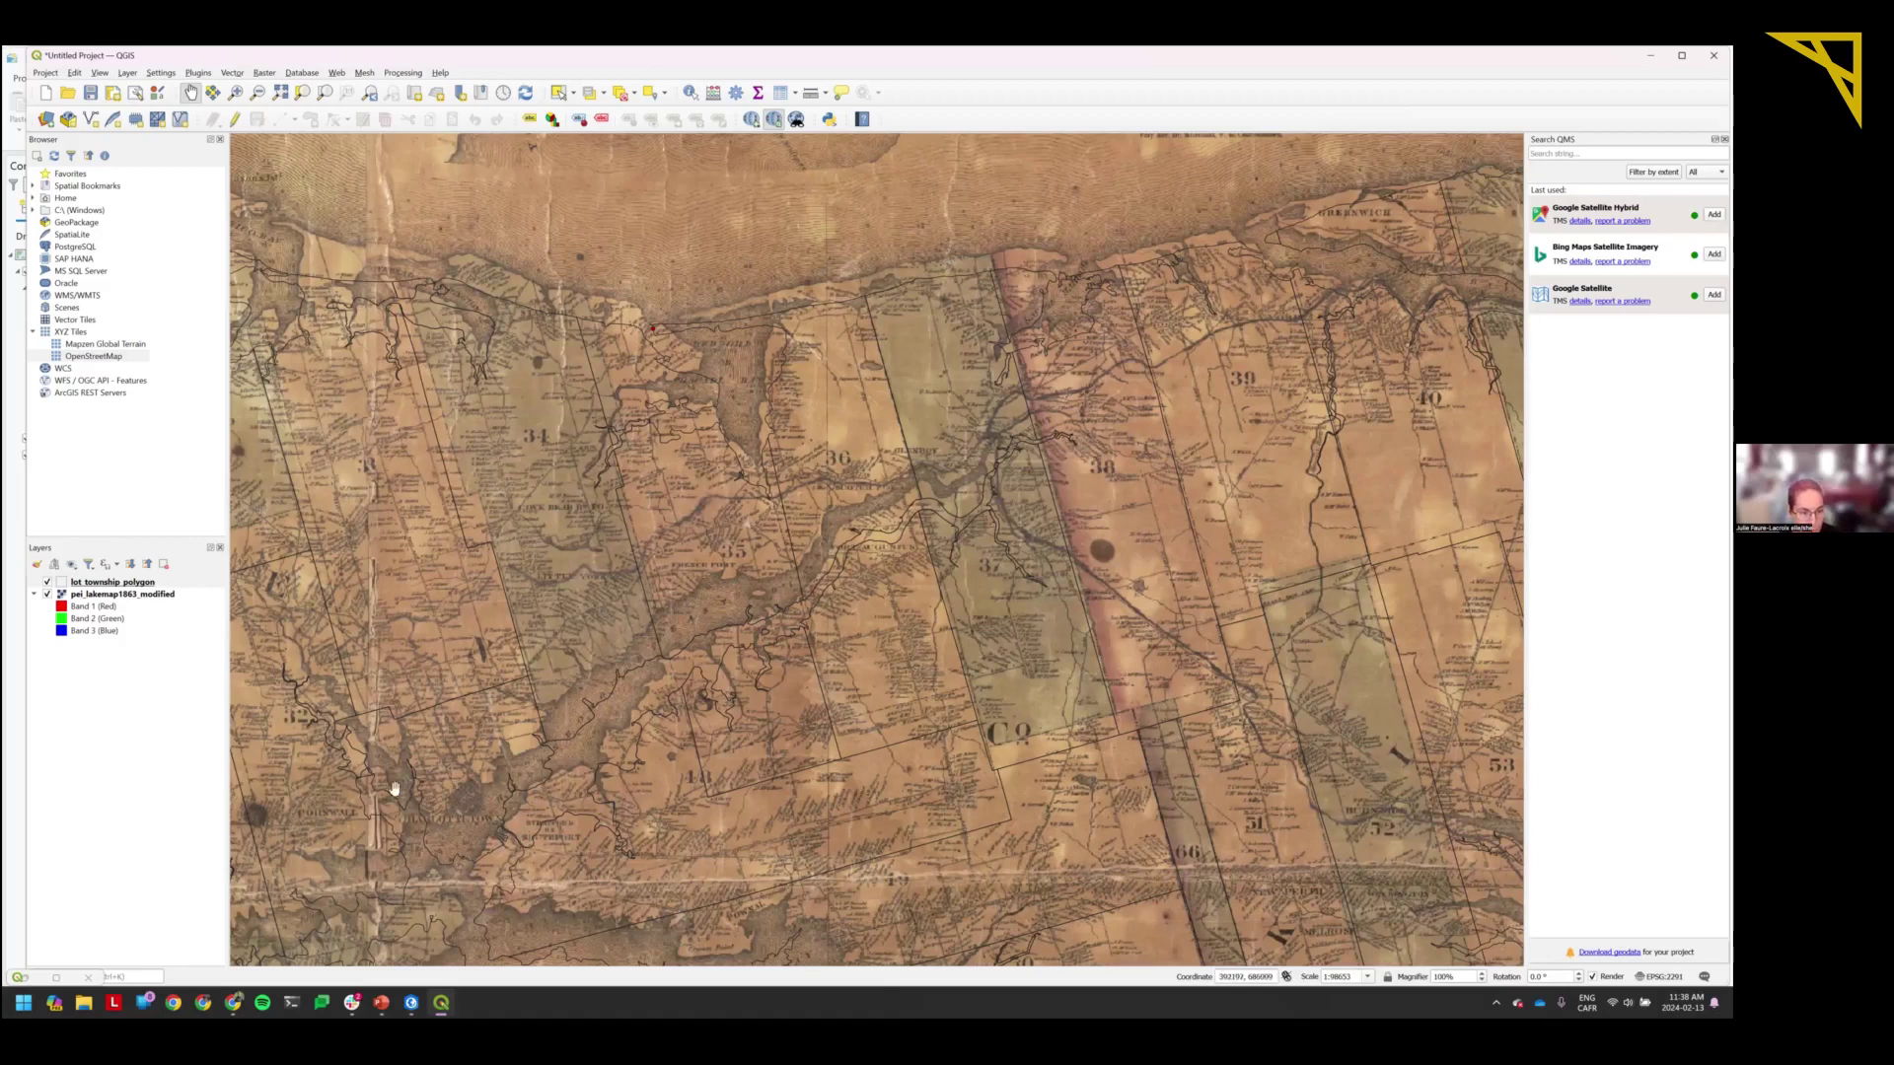
{"action": "left_click_drag", "start_coordinate": [543, 875], "coordinate": [506, 778]}
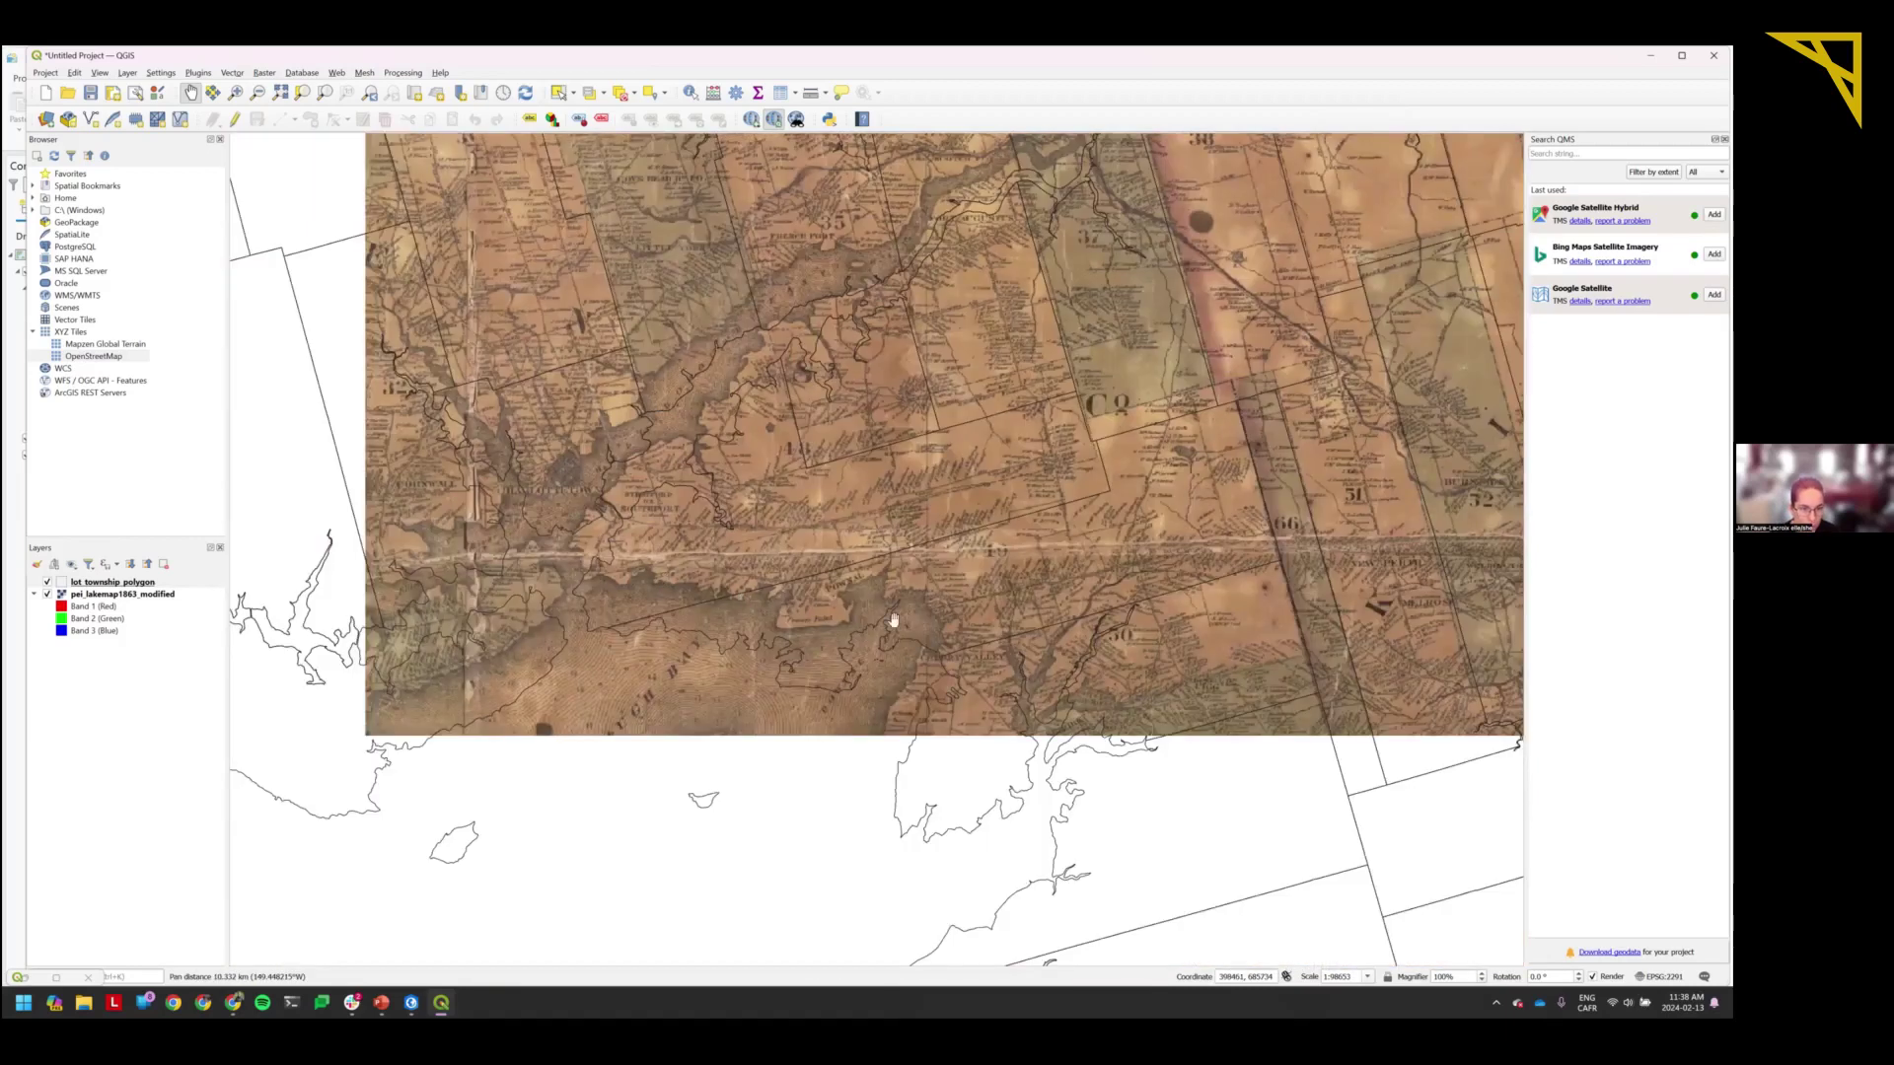
{"action": "left_click_drag", "start_coordinate": [1039, 503], "coordinate": [896, 658]}
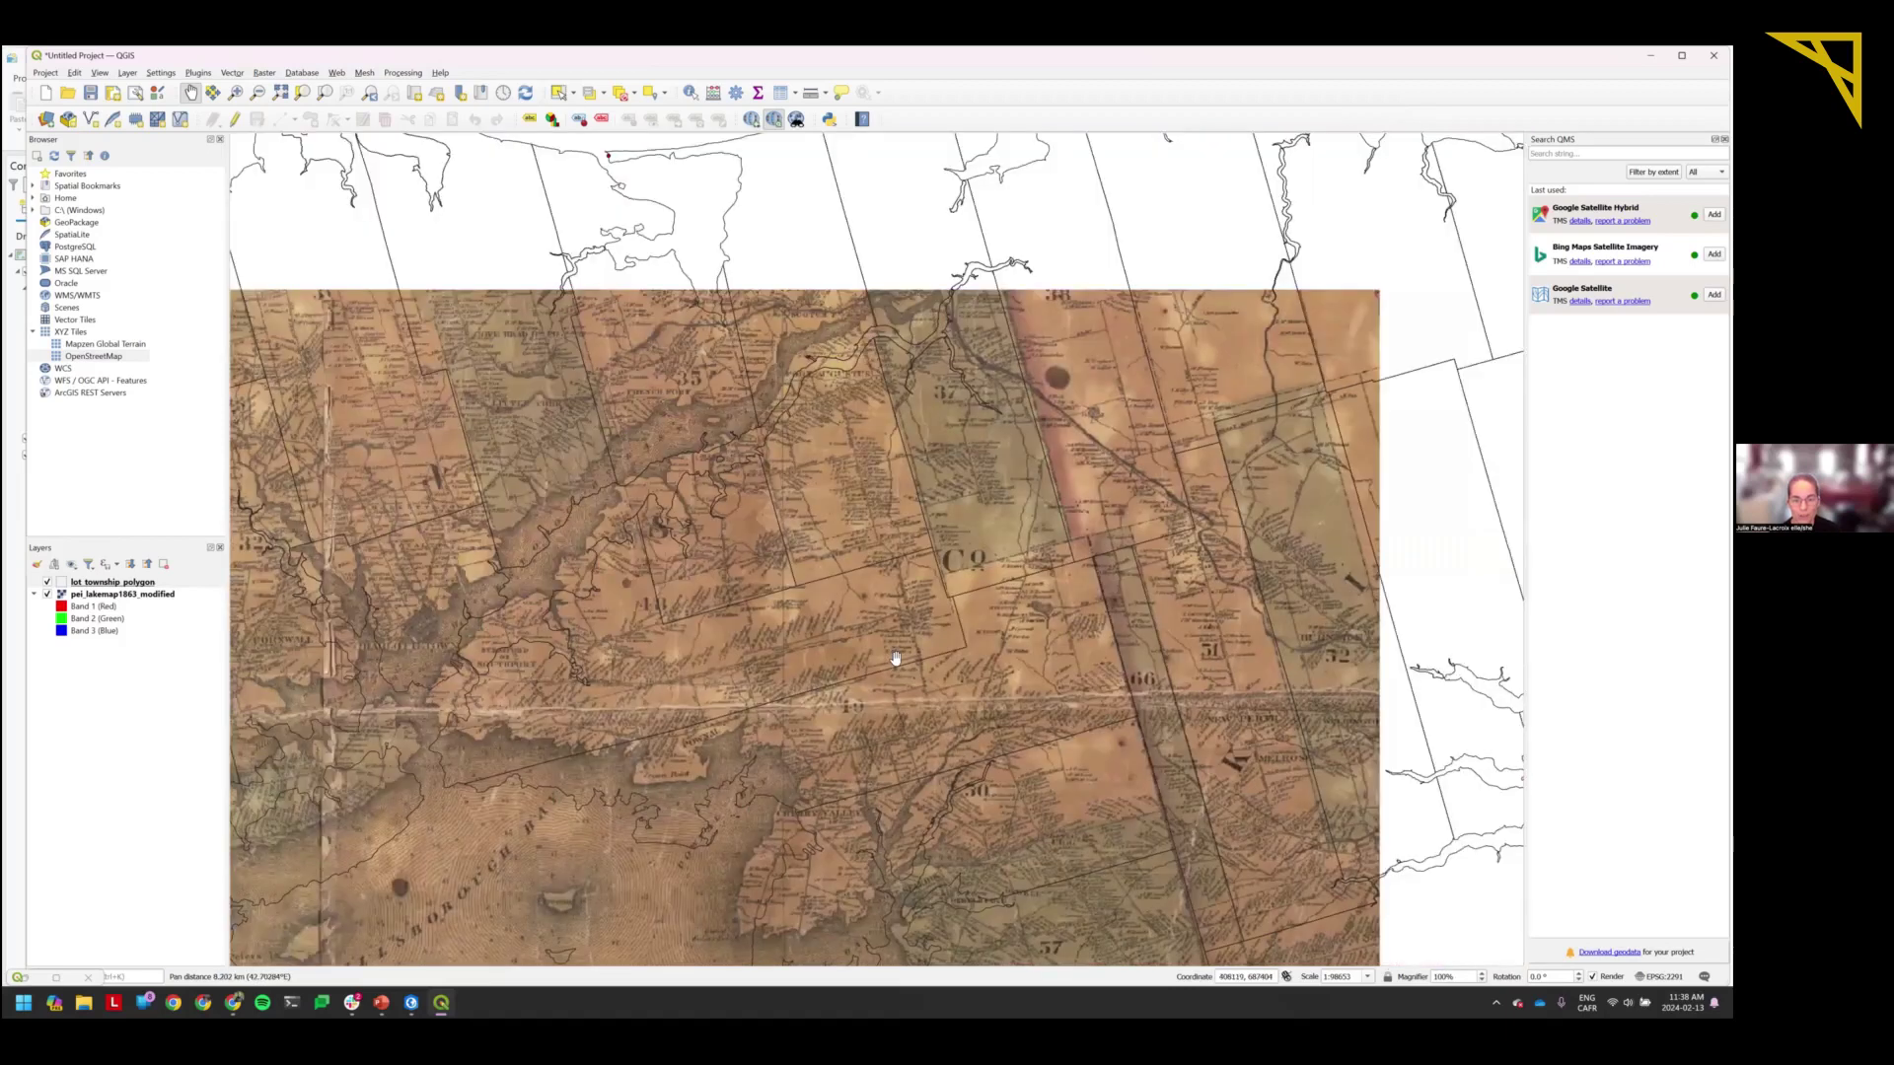
{"action": "scroll", "coordinate": [895, 658], "scroll_direction": "down", "scroll_amount": 1}
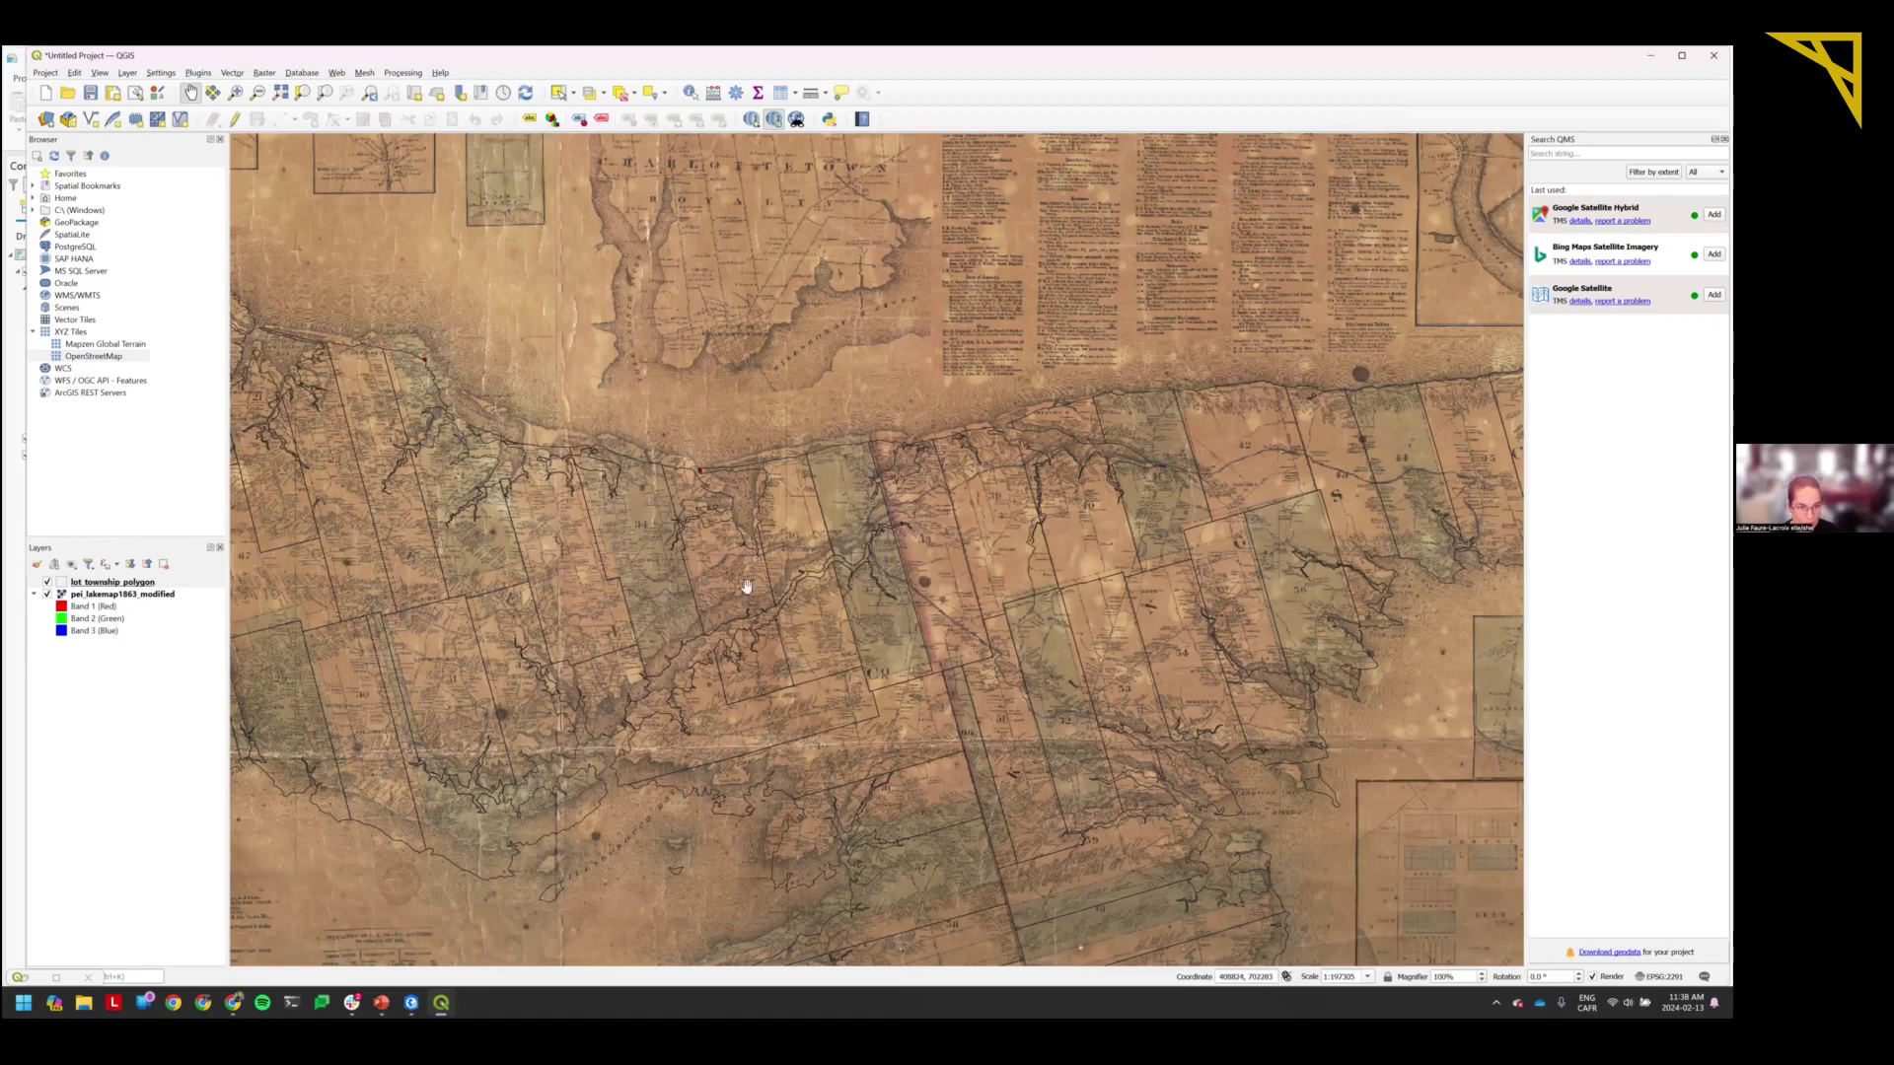
{"action": "scroll", "coordinate": [747, 586], "scroll_direction": "down", "scroll_amount": 2}
{"action": "scroll", "coordinate": [779, 587], "scroll_direction": "up", "scroll_amount": 1}
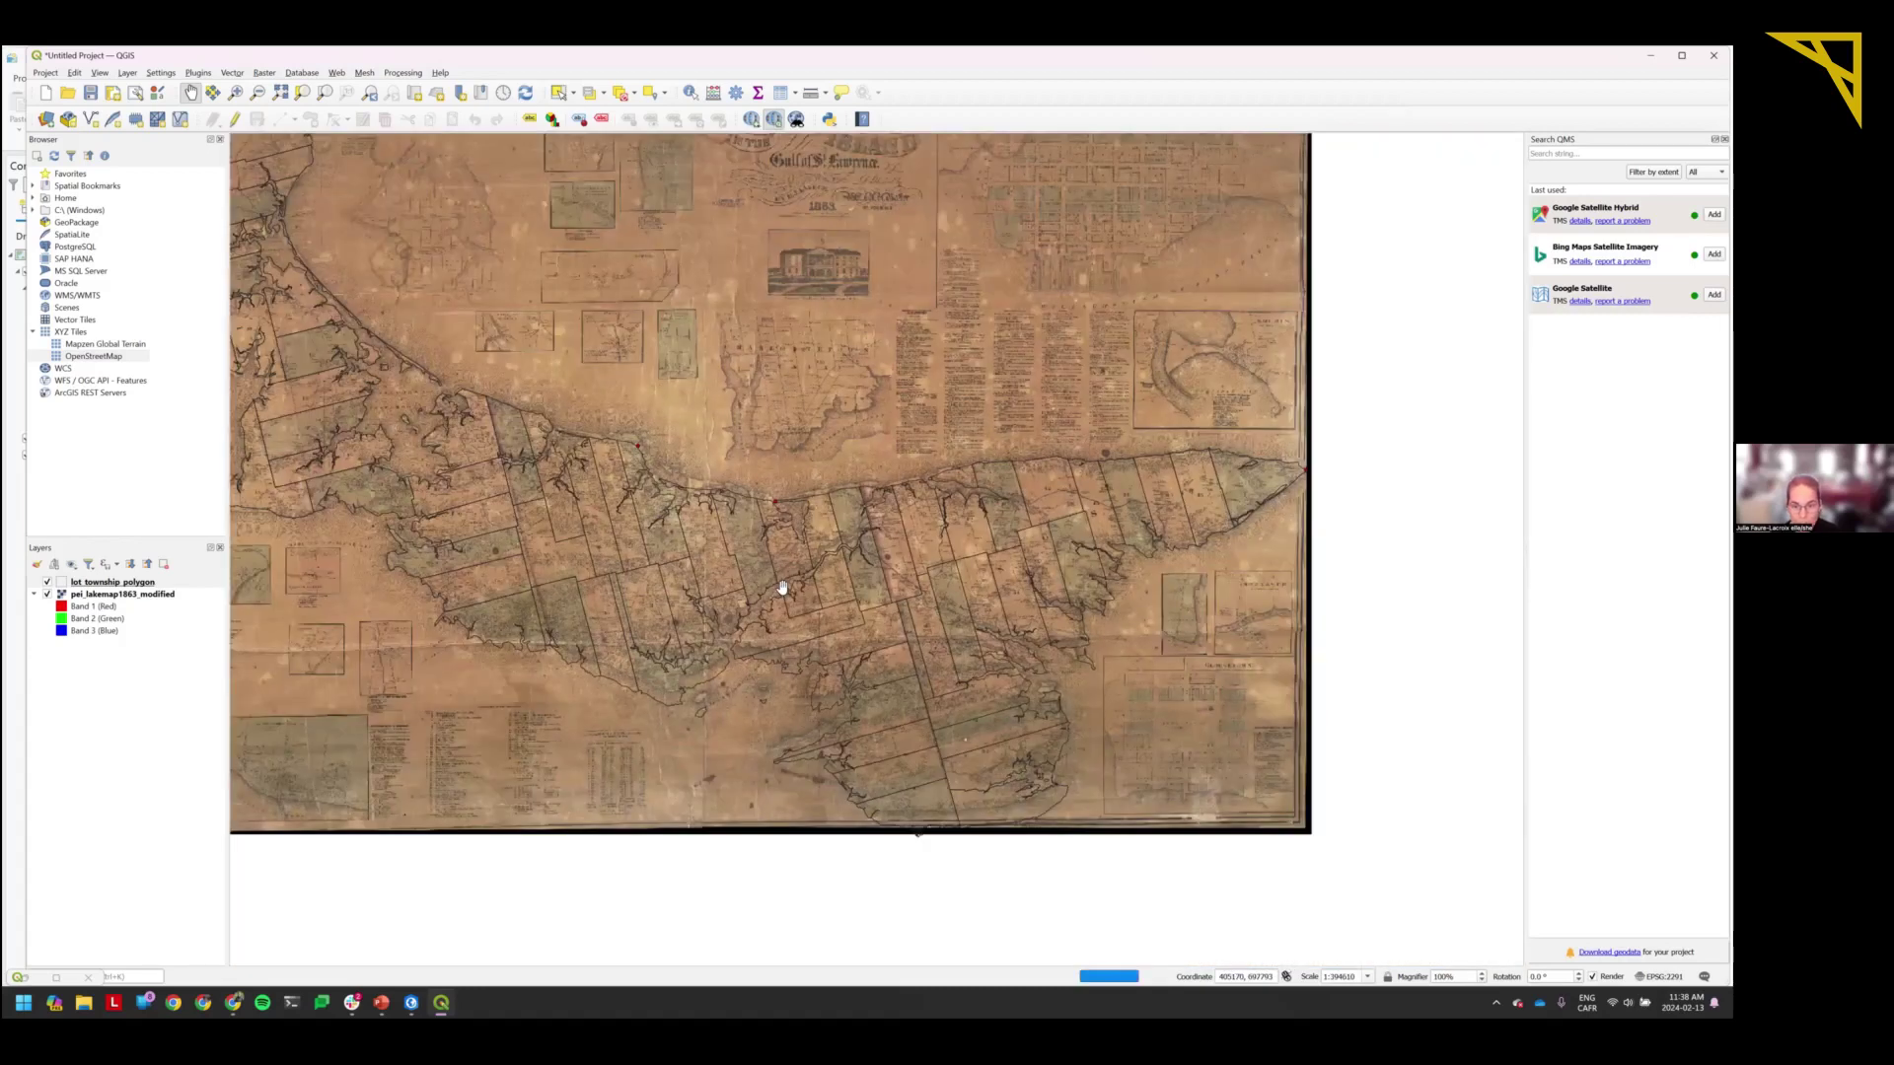
{"action": "scroll", "coordinate": [1062, 530], "scroll_direction": "down", "scroll_amount": 1}
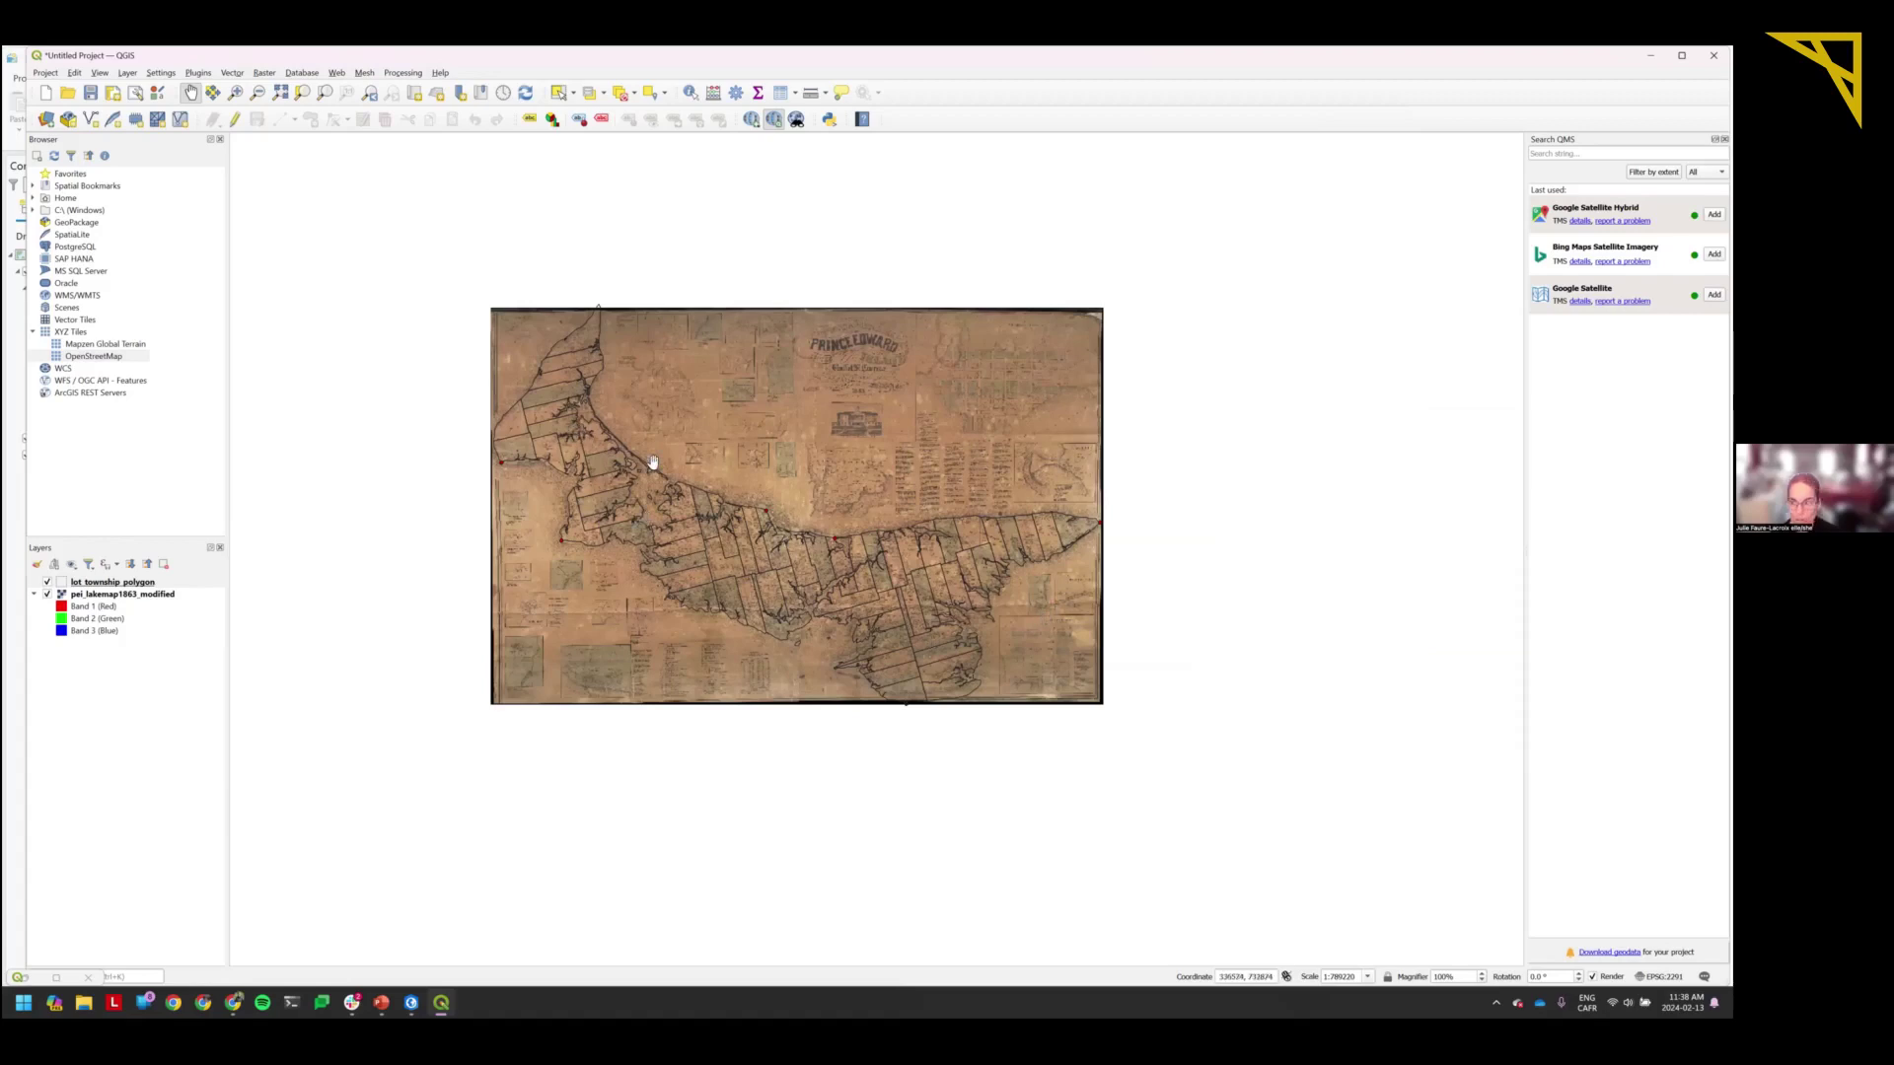
Compare the township outlines with the 1863 map over the central and eastern lots, around lot 12 and Lennox Island, and along the south coast.
{"action": "left_click_drag", "start_coordinate": [788, 570], "coordinate": [870, 600]}
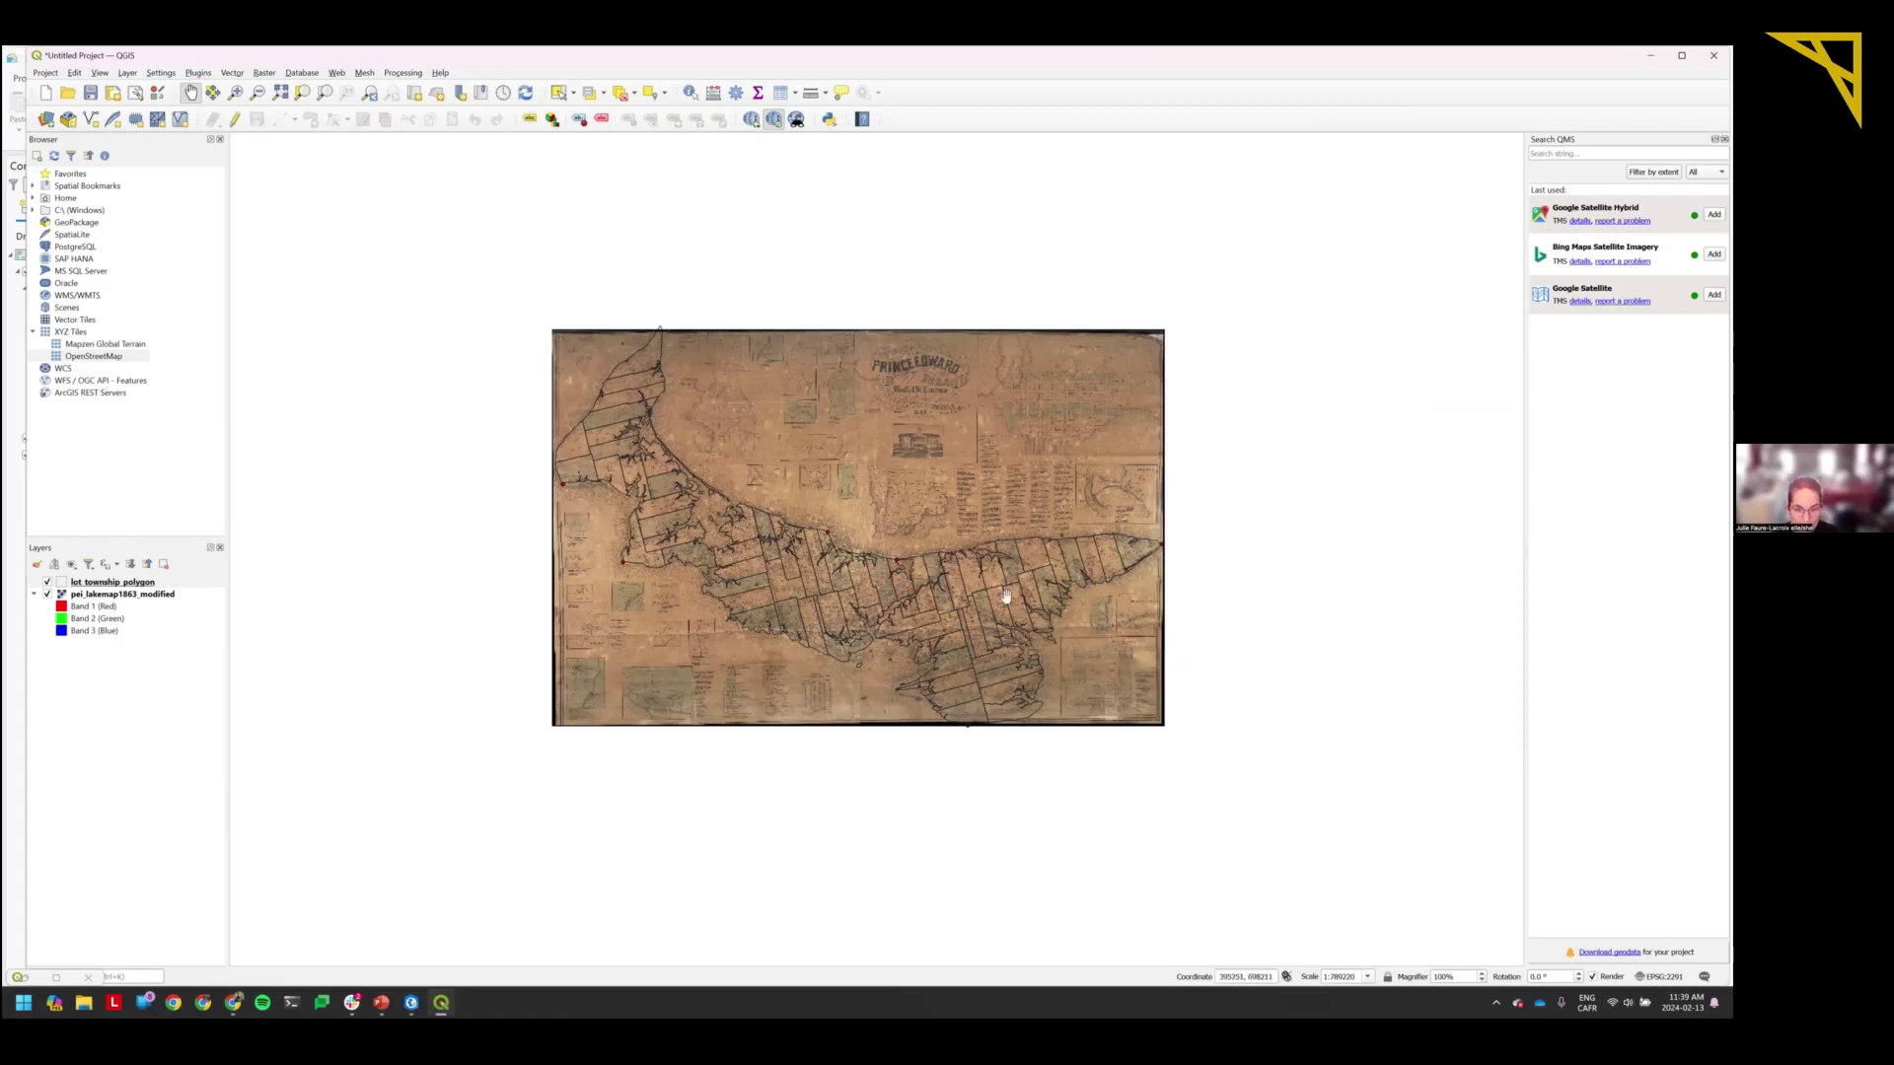
{"action": "scroll", "coordinate": [979, 586], "scroll_direction": "up", "scroll_amount": 1}
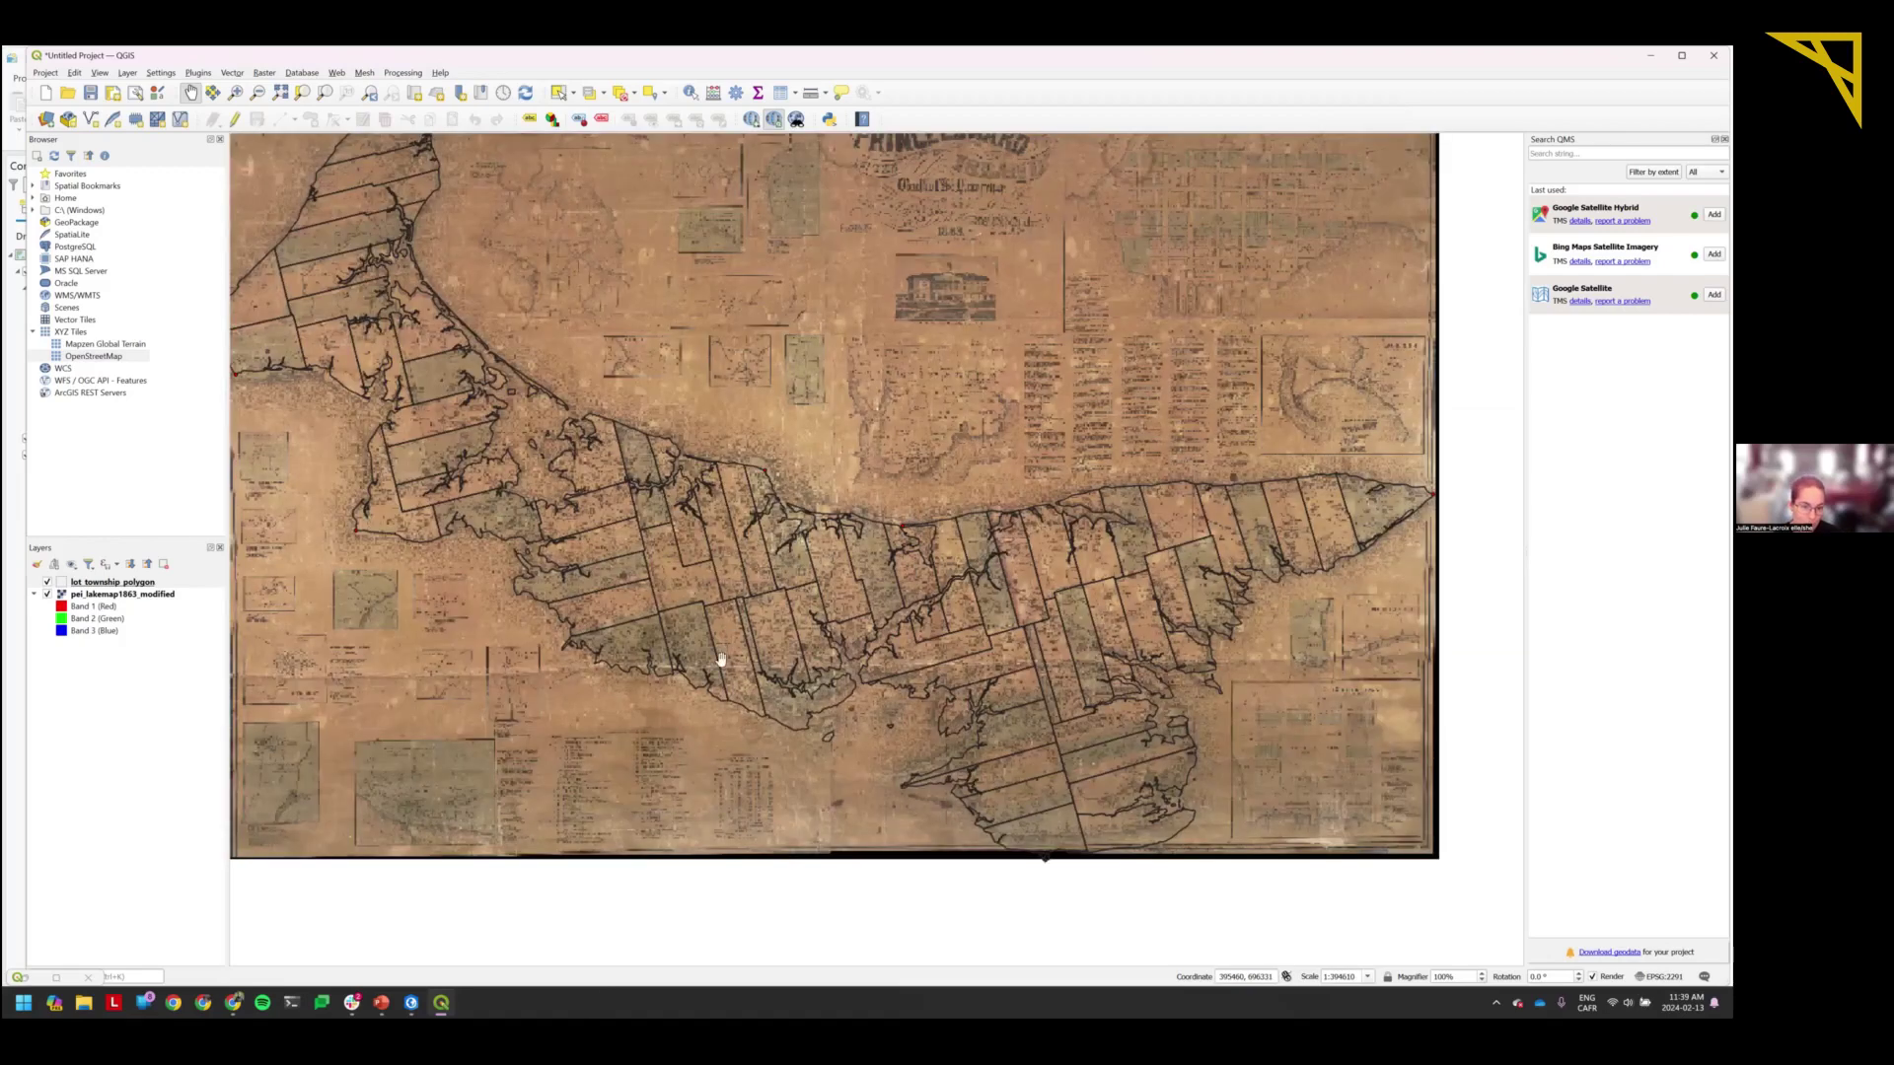
{"action": "scroll", "coordinate": [829, 596], "scroll_direction": "up", "scroll_amount": 1}
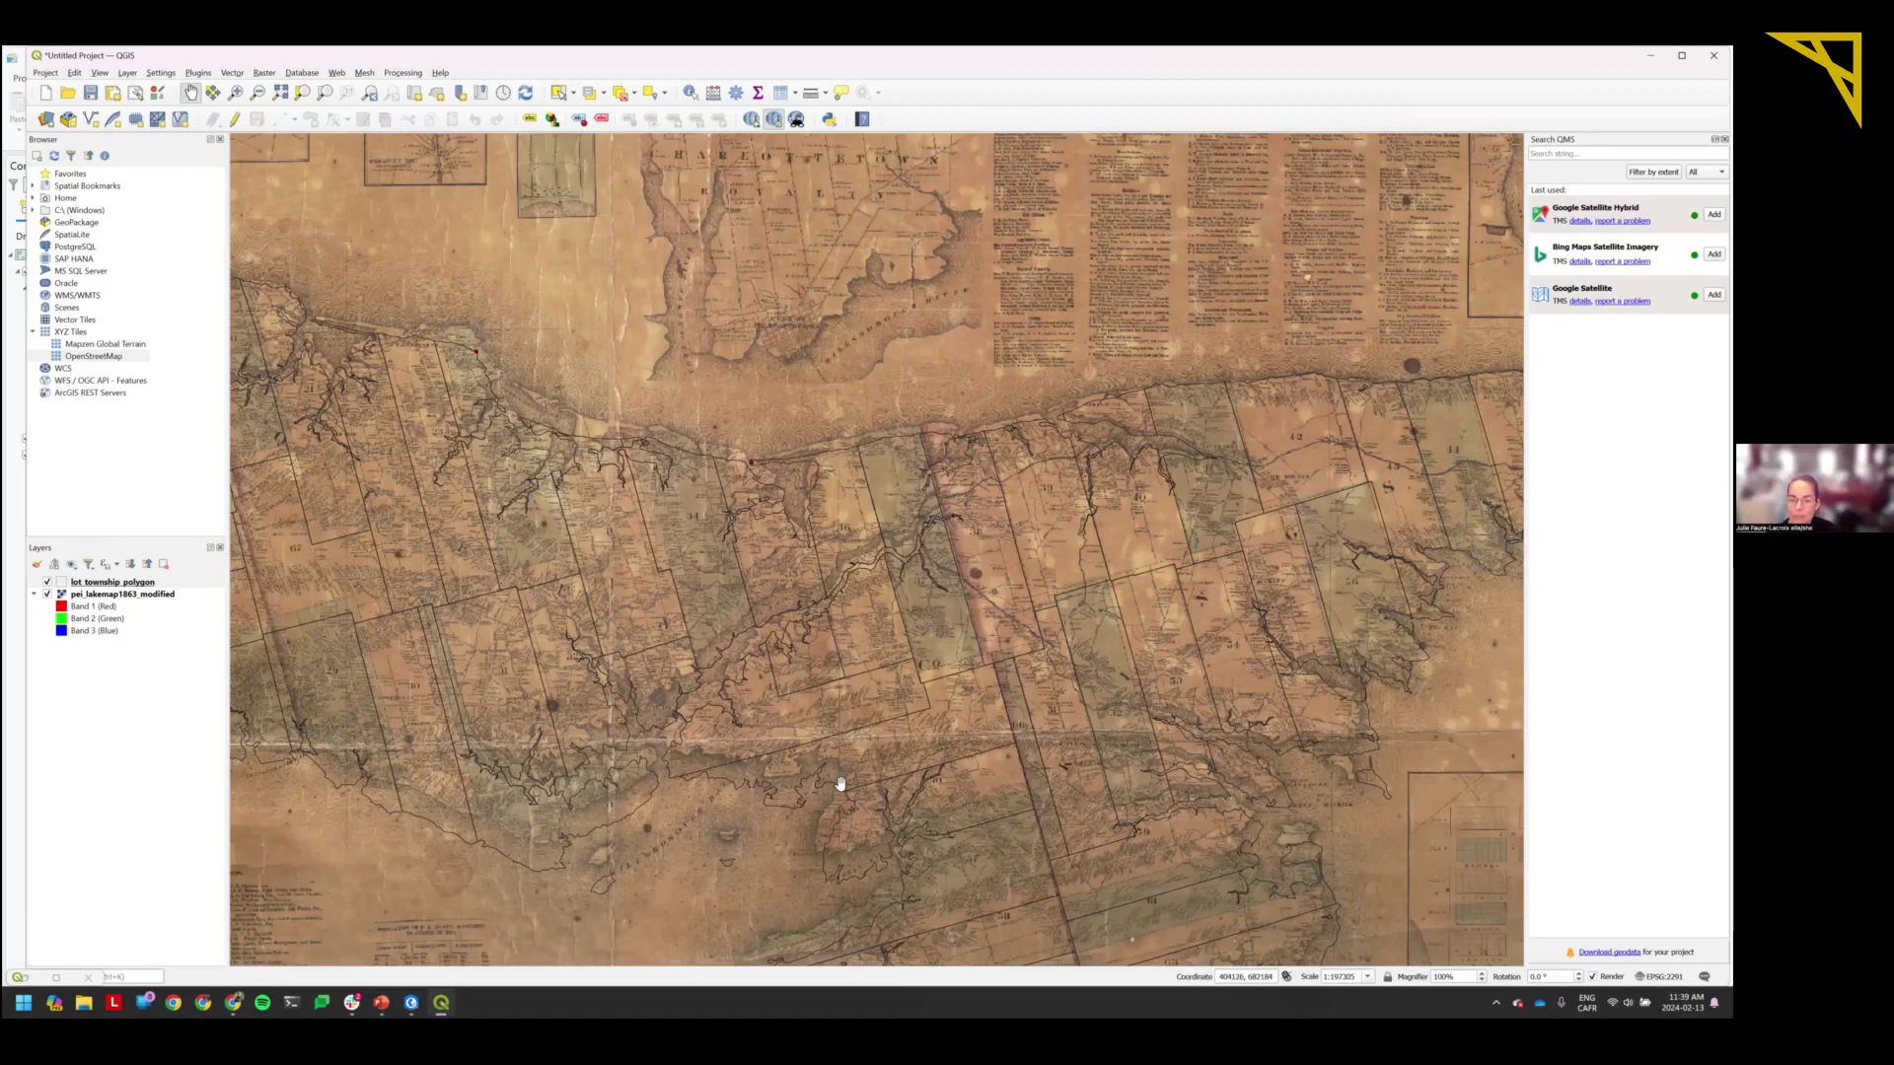
{"action": "scroll", "coordinate": [840, 779], "scroll_direction": "down", "scroll_amount": 1}
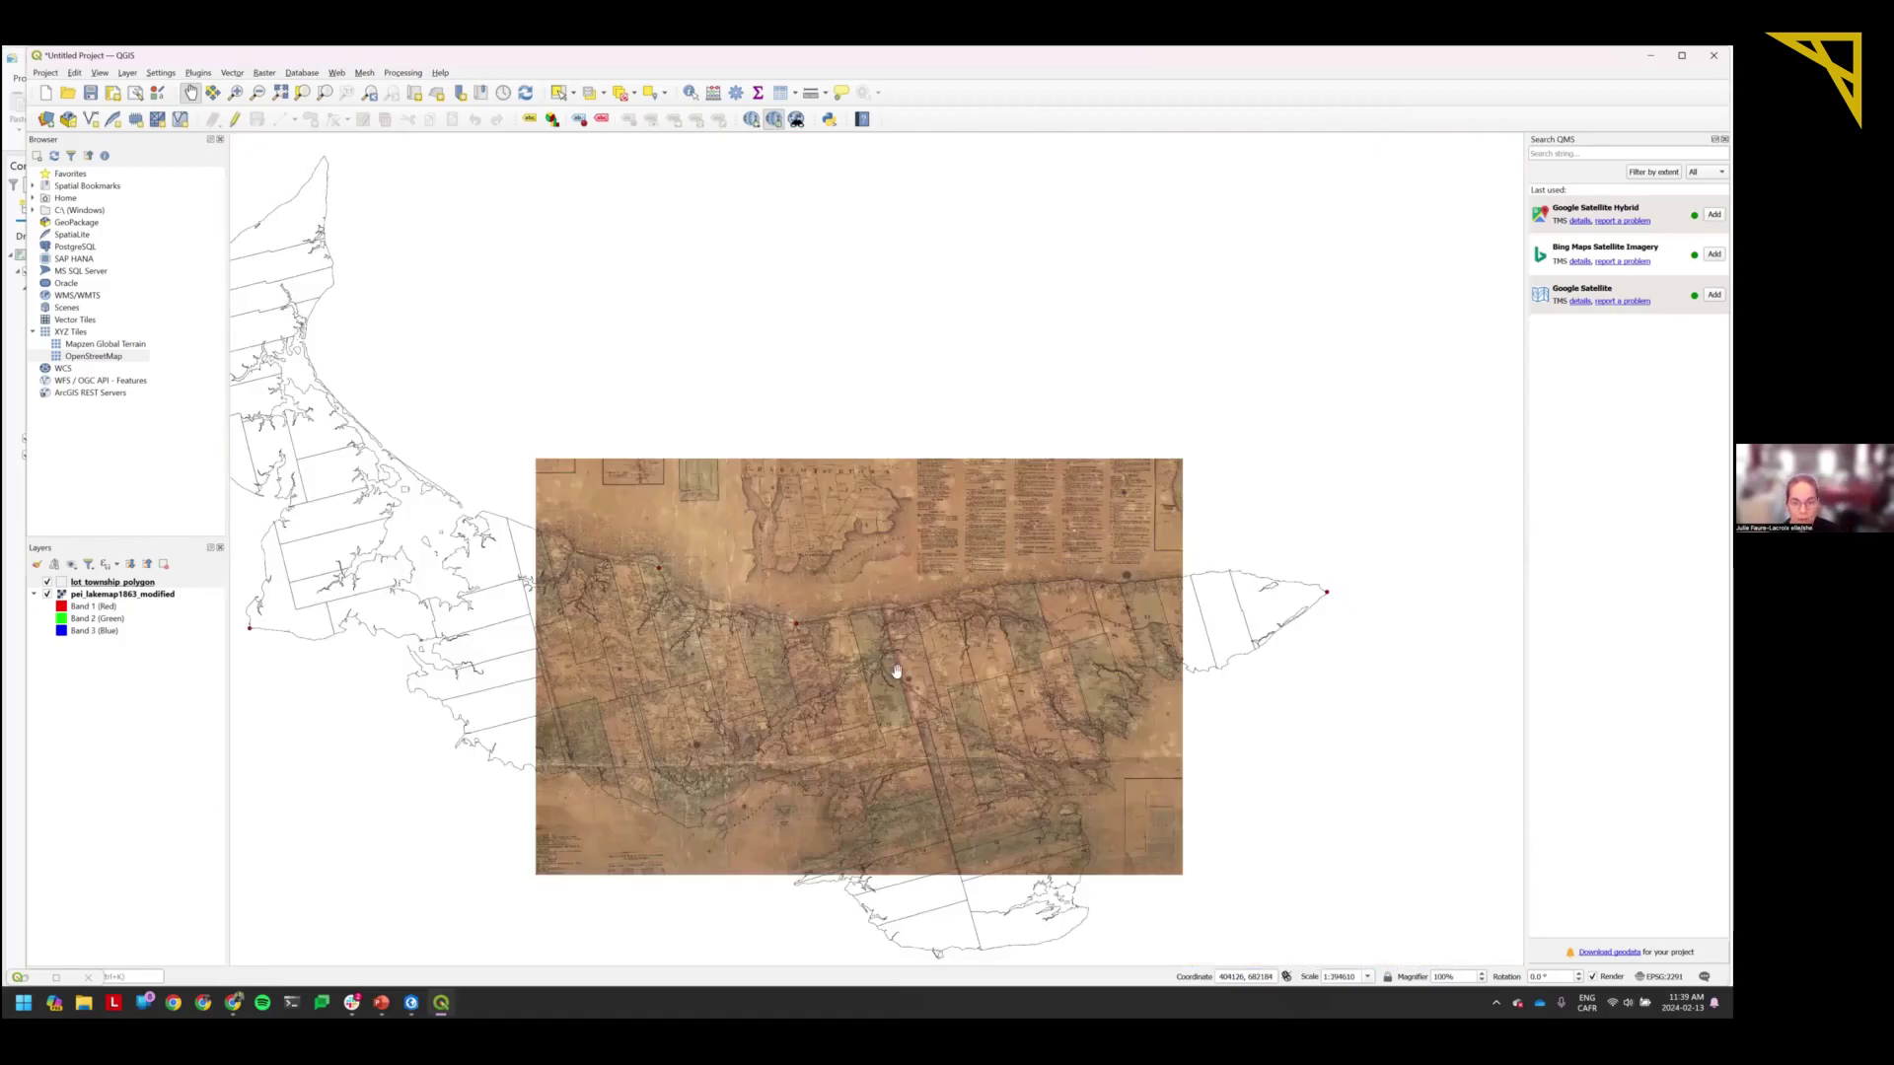
{"action": "left_click_drag", "start_coordinate": [524, 675], "coordinate": [701, 596]}
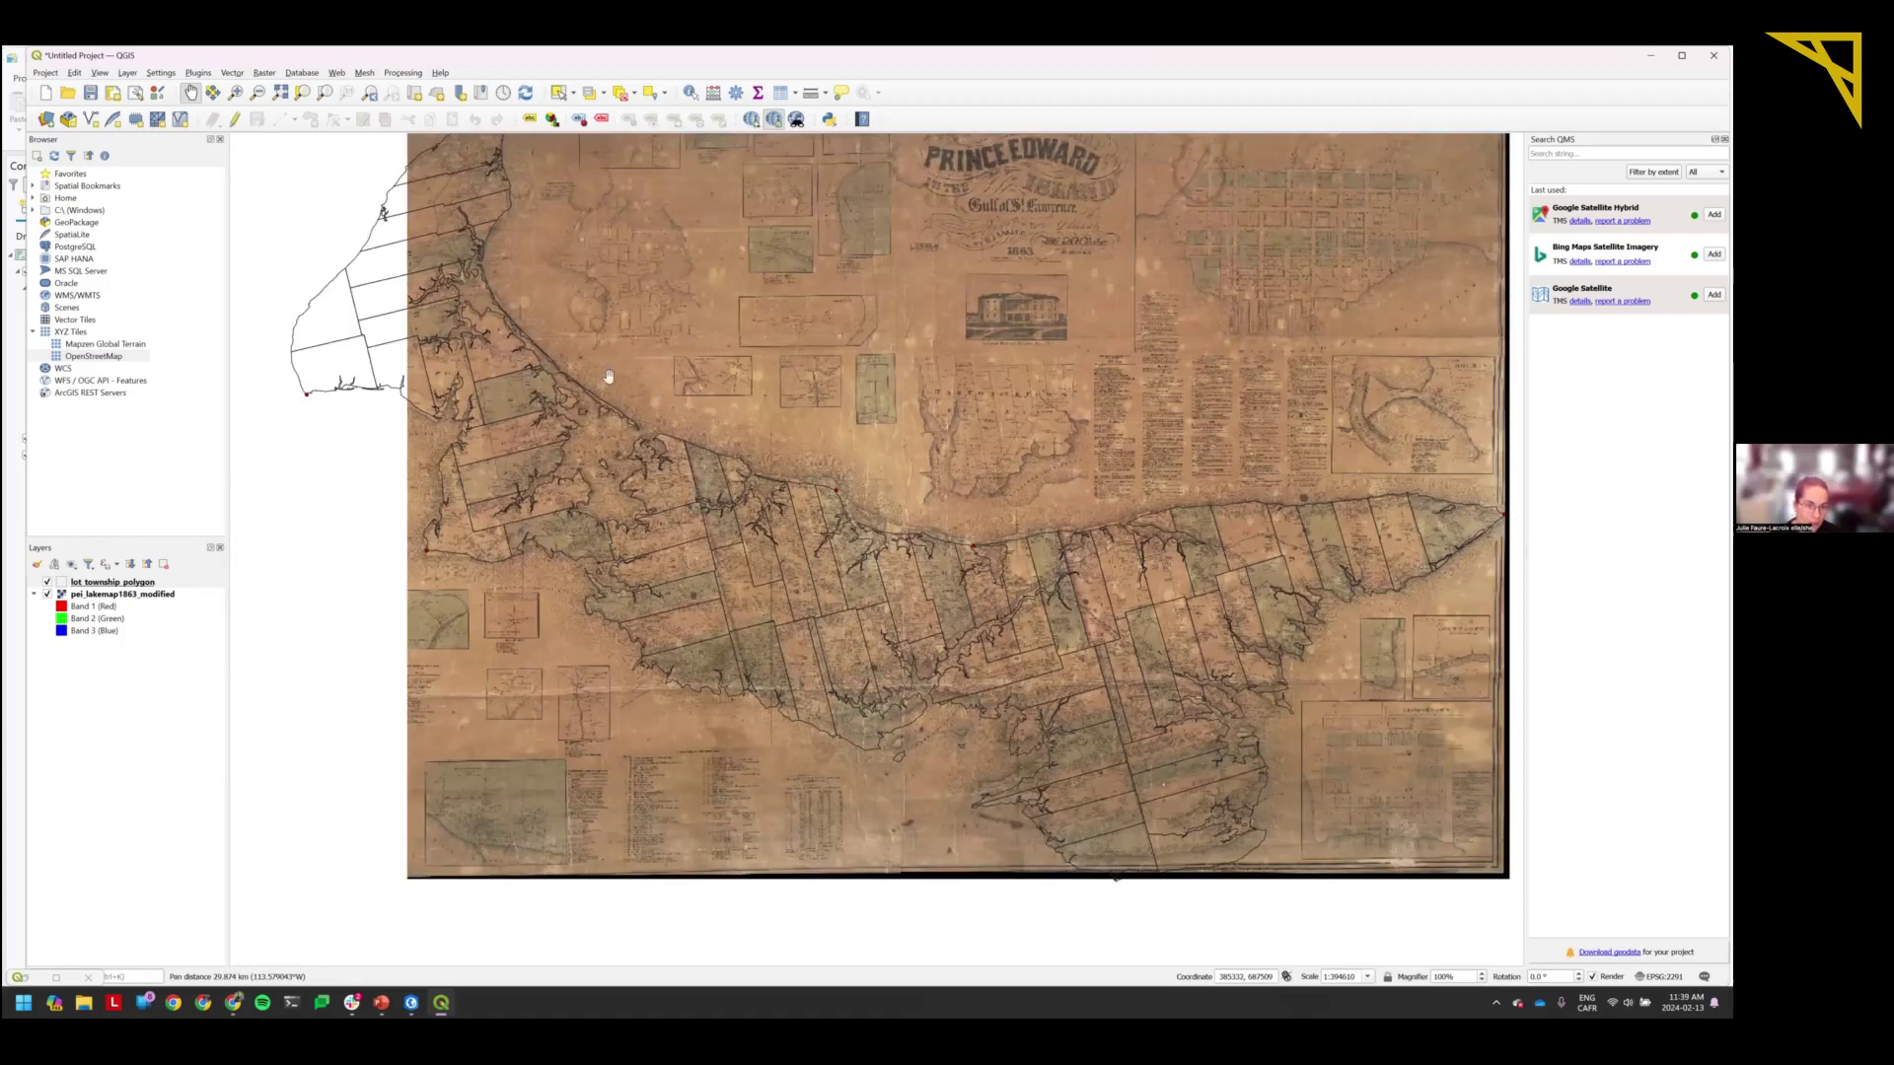
{"action": "scroll", "coordinate": [641, 444], "scroll_direction": "up", "scroll_amount": 1}
{"action": "scroll", "coordinate": [667, 302], "scroll_direction": "up", "scroll_amount": 2}
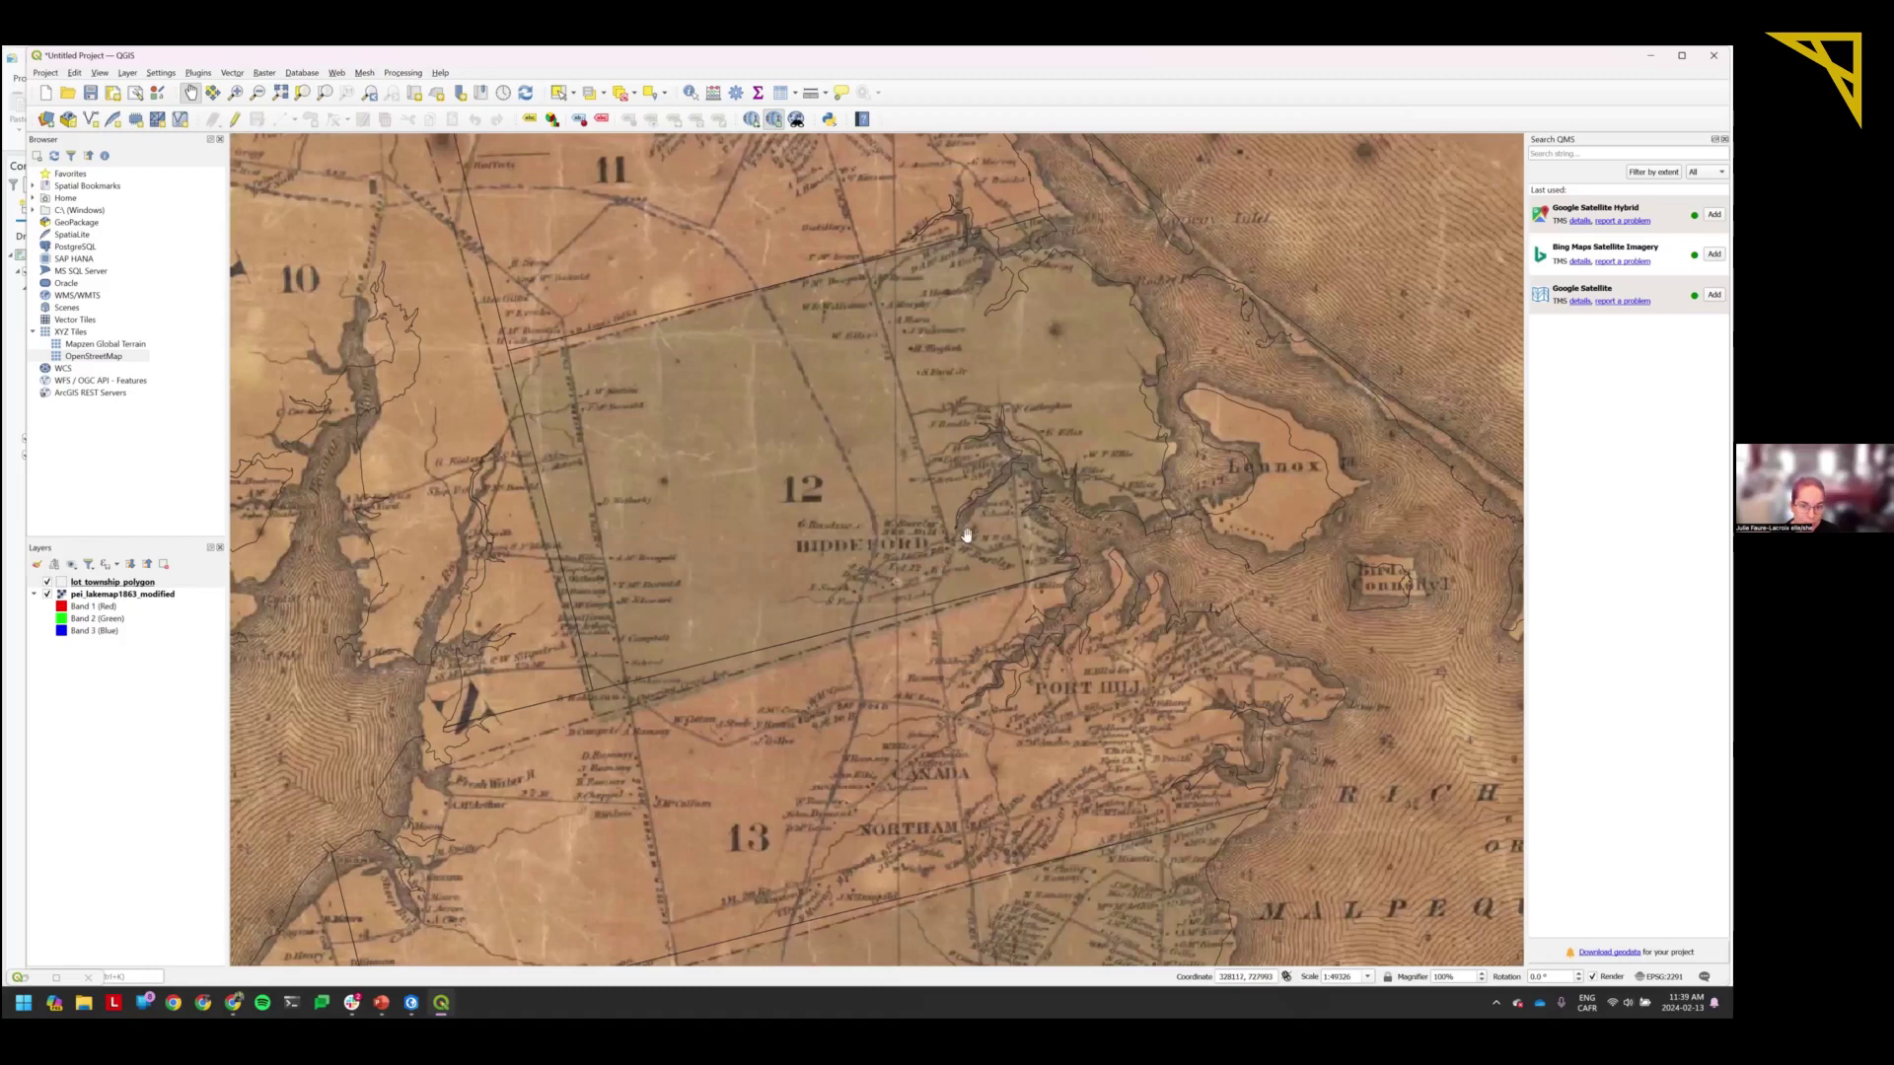
{"action": "scroll", "coordinate": [1171, 503], "scroll_direction": "down", "scroll_amount": 1}
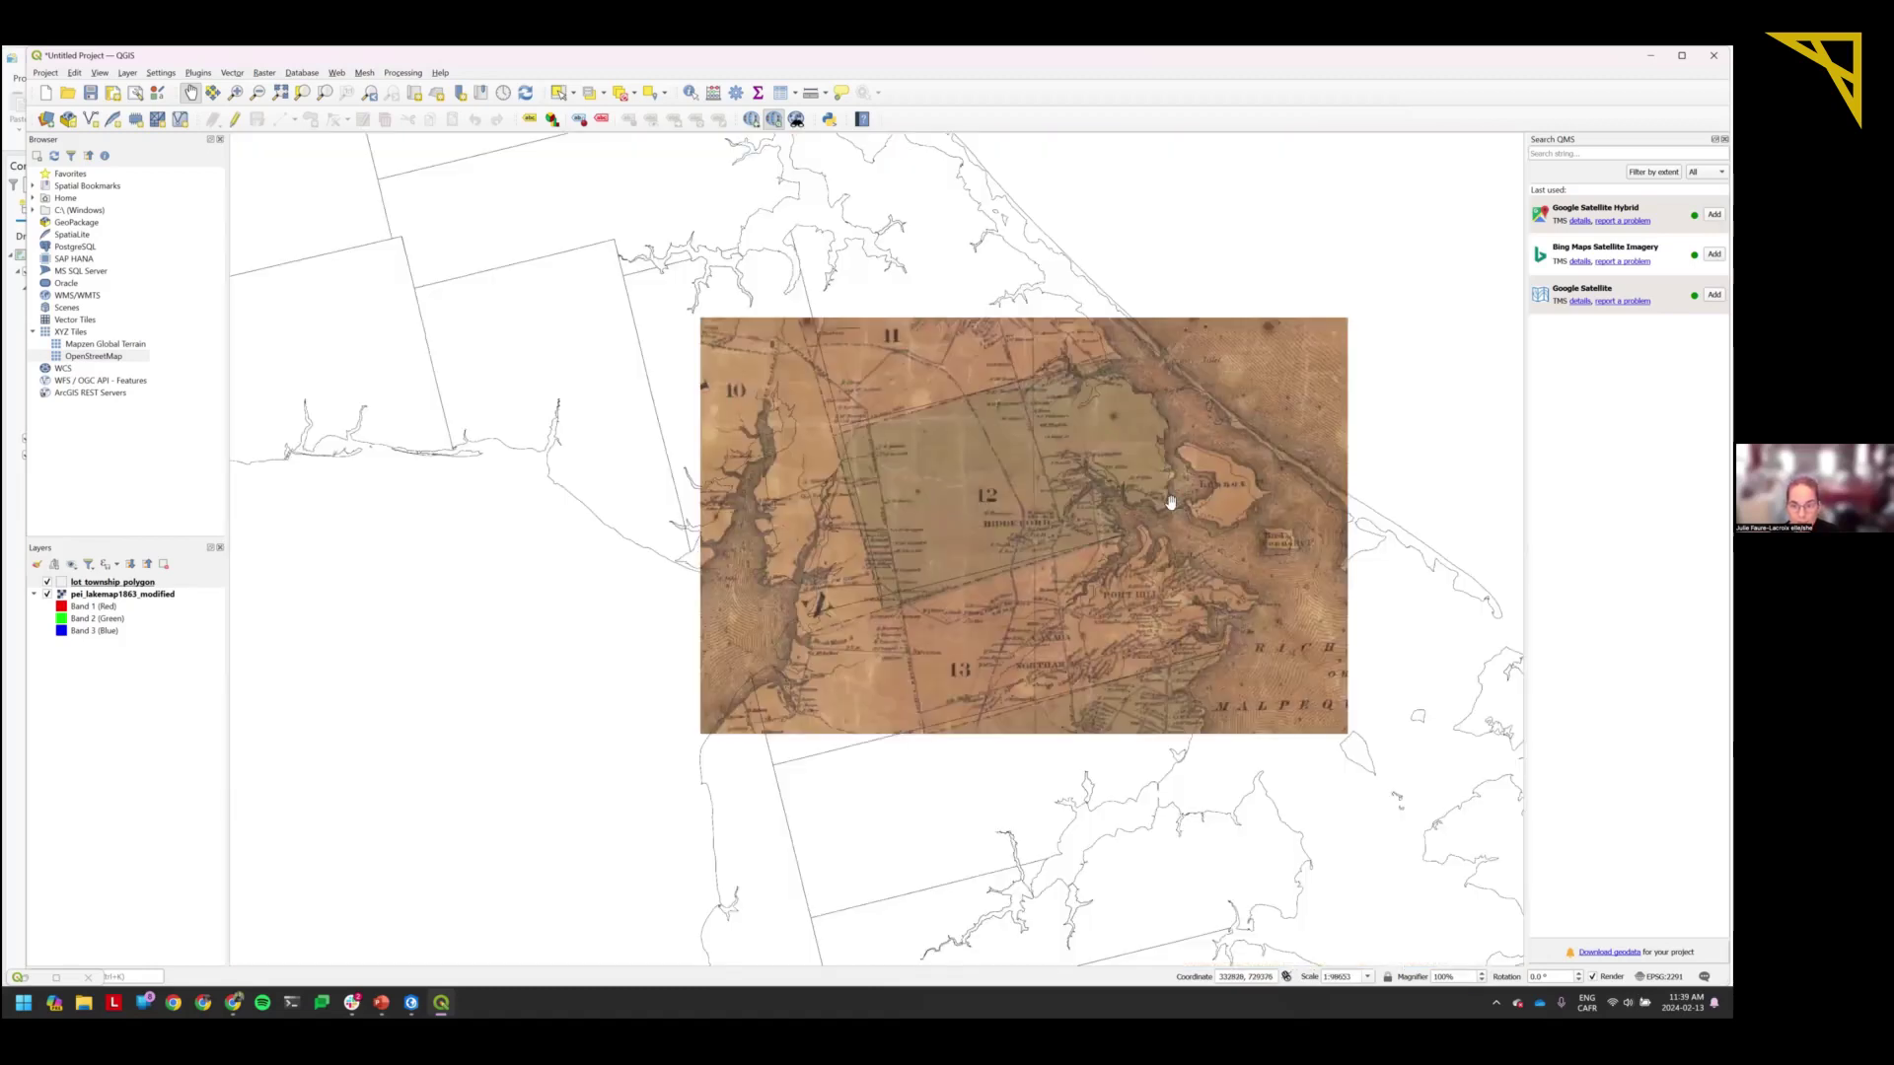
{"action": "scroll", "coordinate": [1171, 503], "scroll_direction": "down", "scroll_amount": 1}
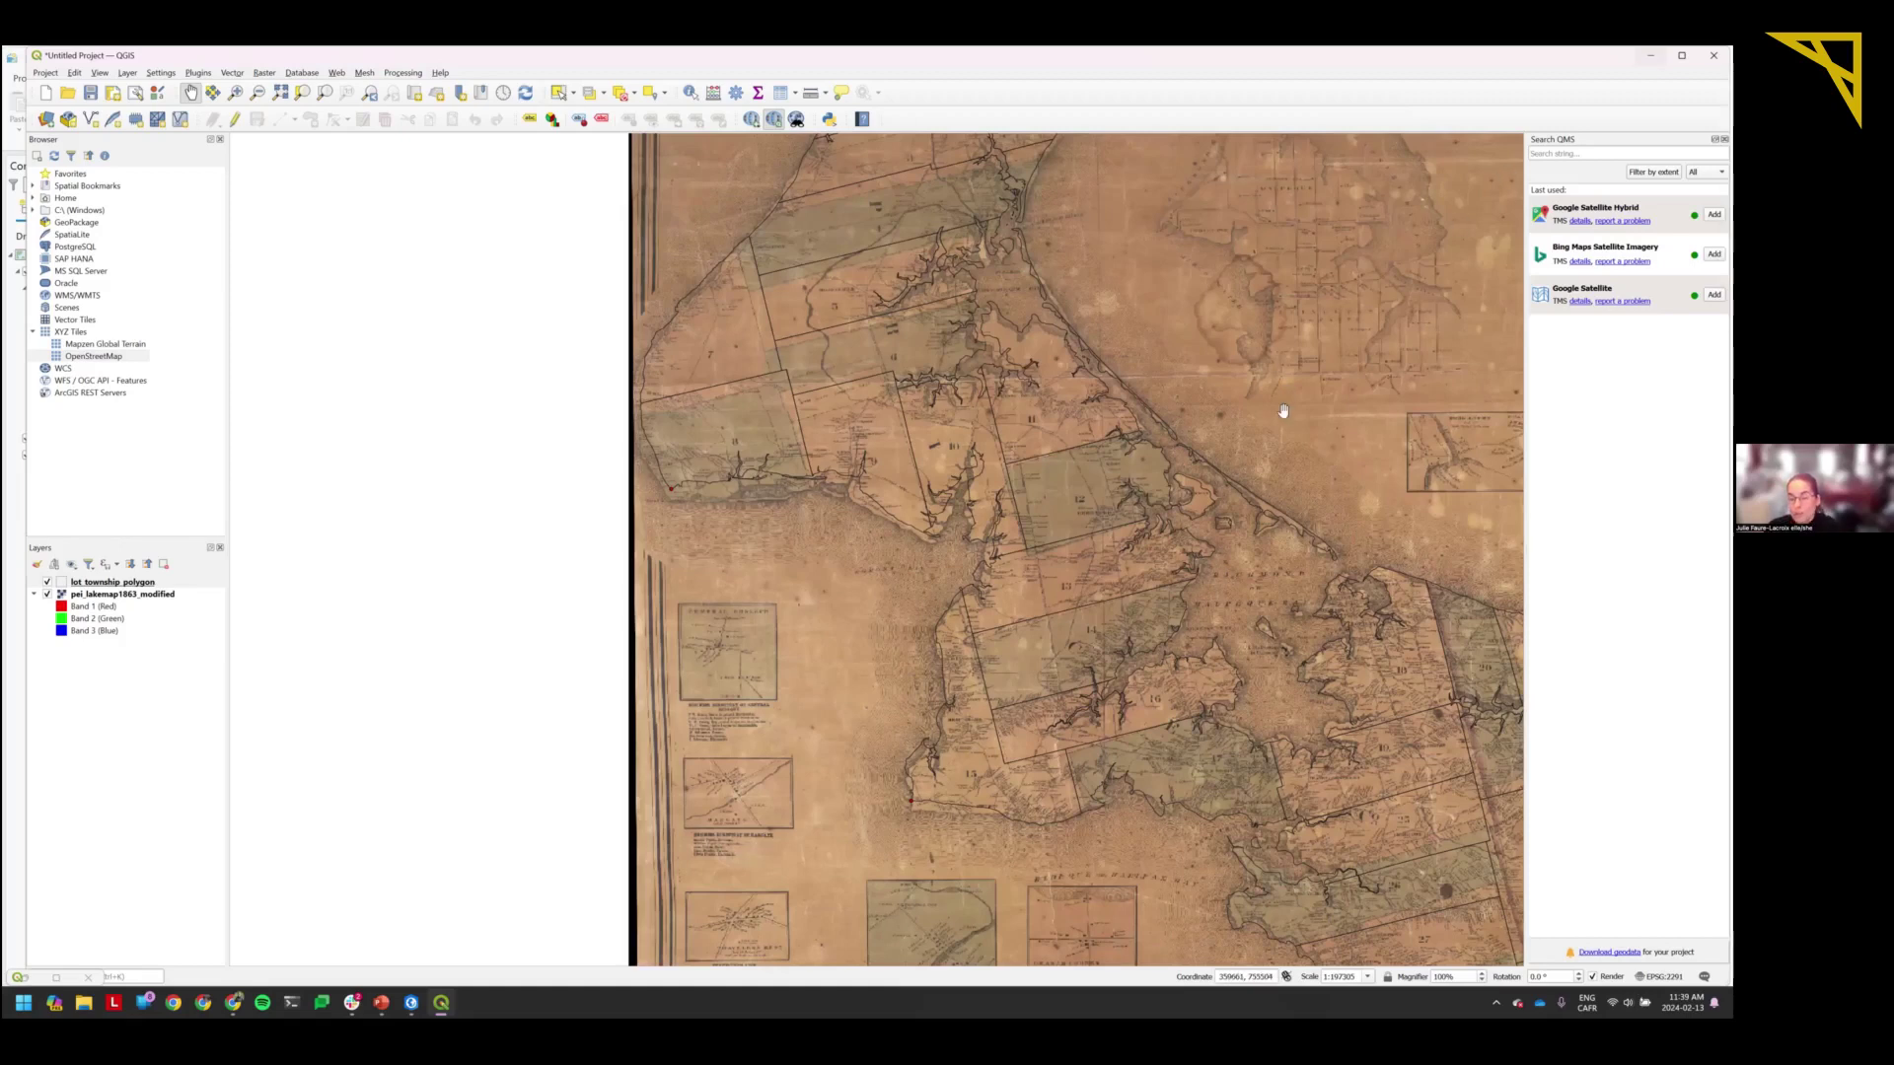
{"action": "scroll", "coordinate": [1302, 429], "scroll_direction": "down", "scroll_amount": 1}
{"action": "scroll", "coordinate": [1032, 463], "scroll_direction": "down", "scroll_amount": 1}
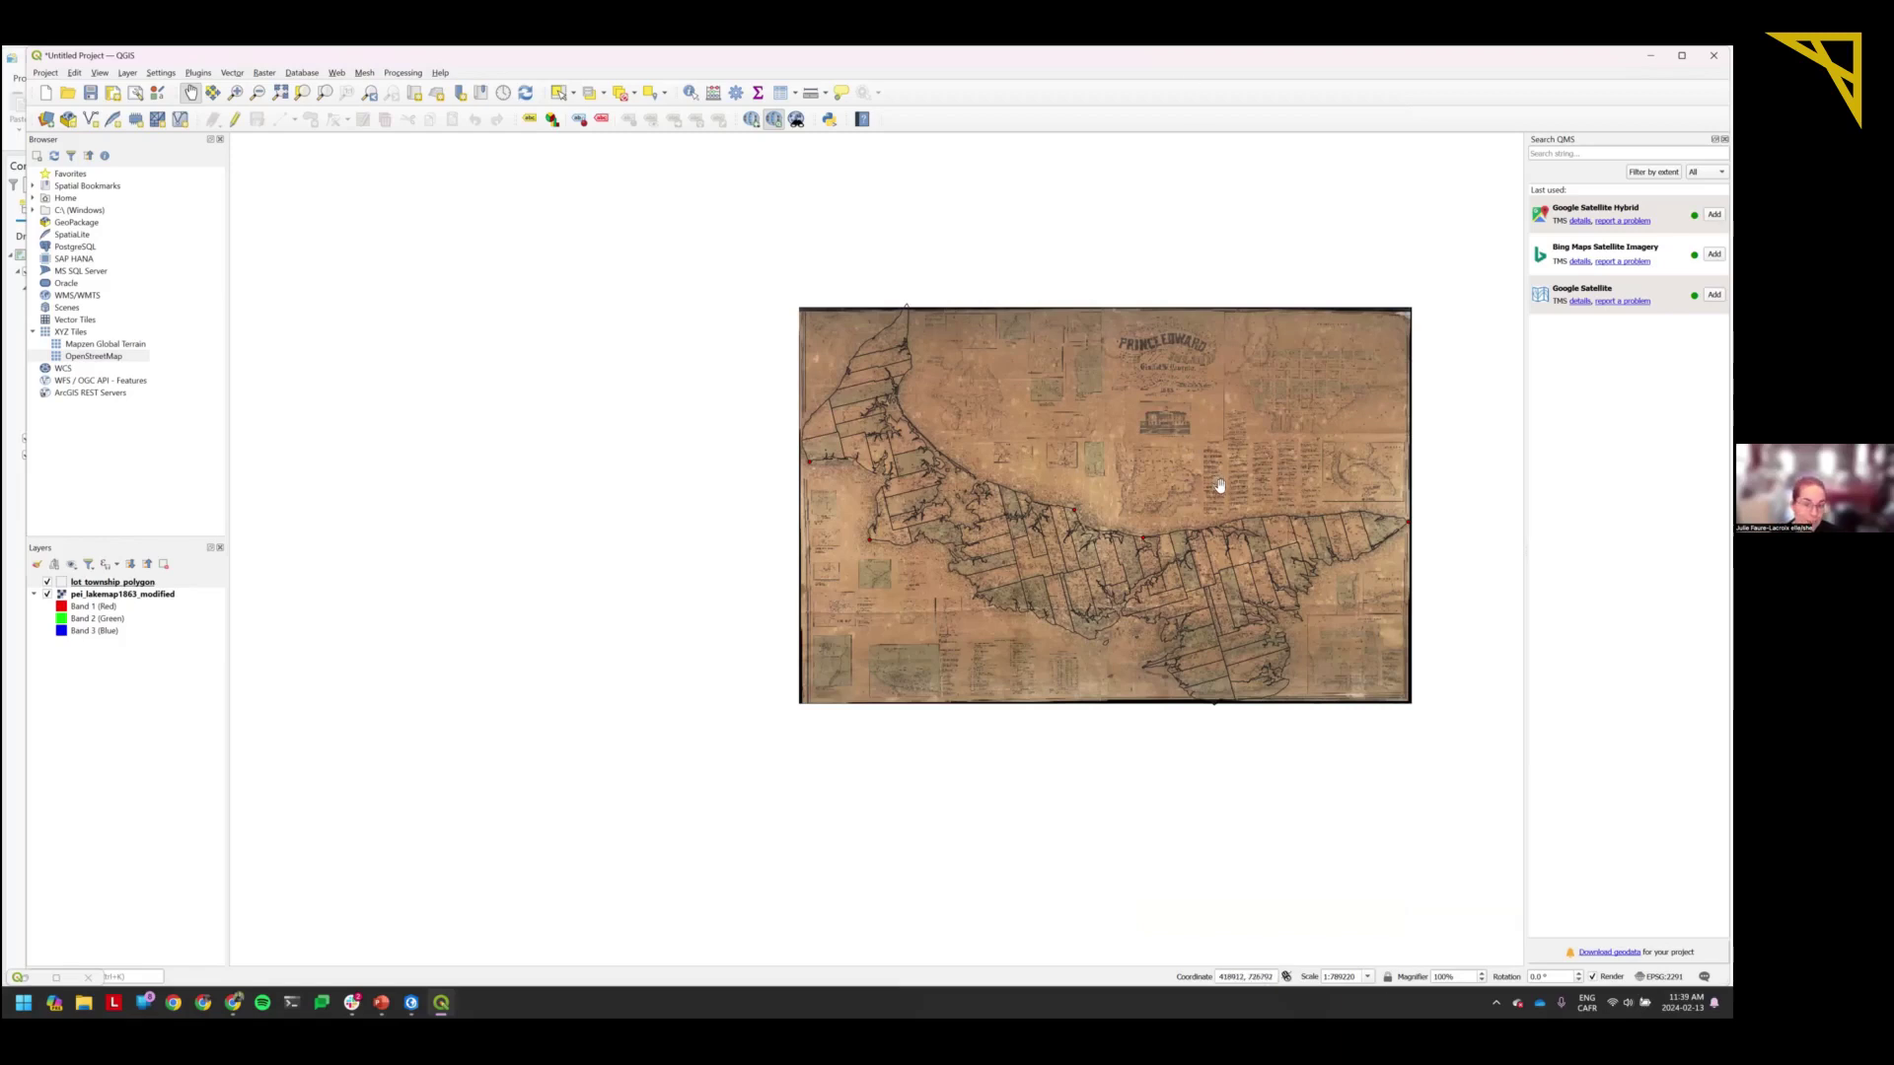
{"action": "scroll", "coordinate": [1105, 476], "scroll_direction": "up", "scroll_amount": 1}
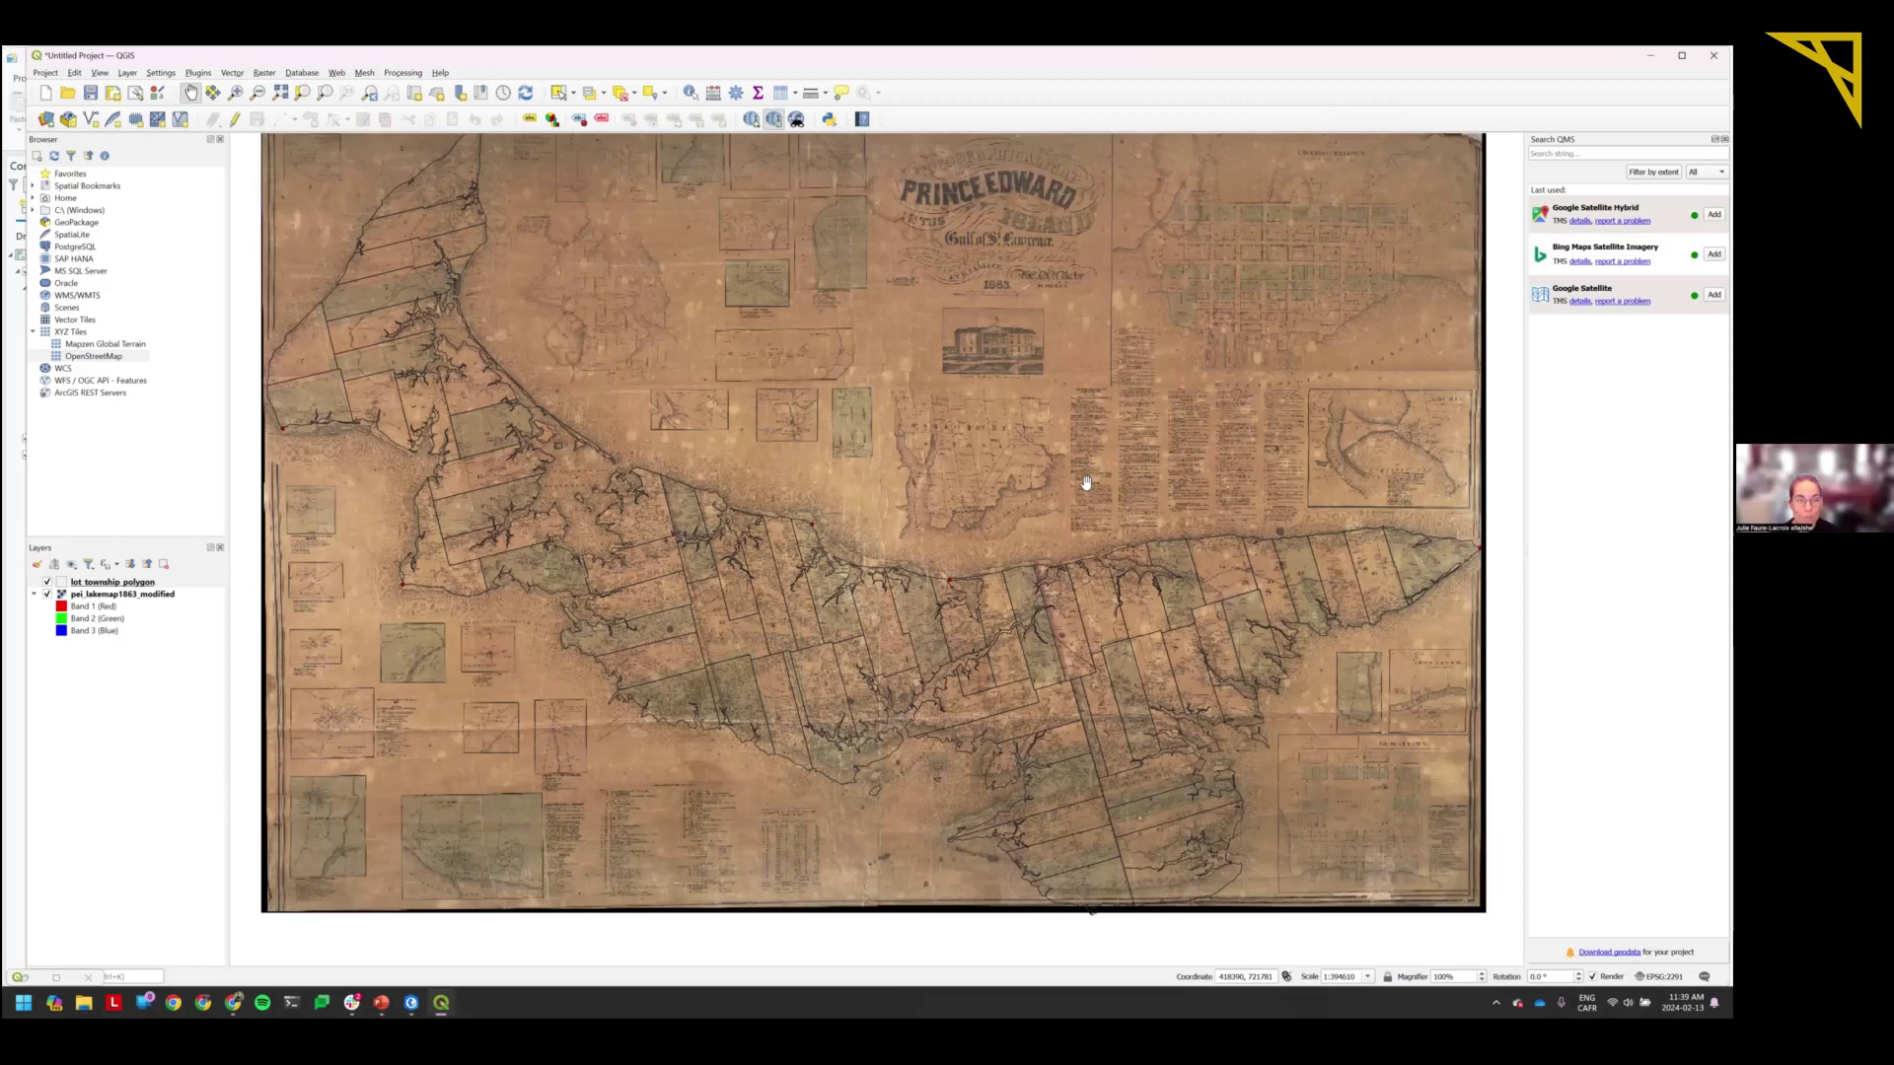
{"action": "scroll", "coordinate": [1088, 482], "scroll_direction": "down", "scroll_amount": 1}
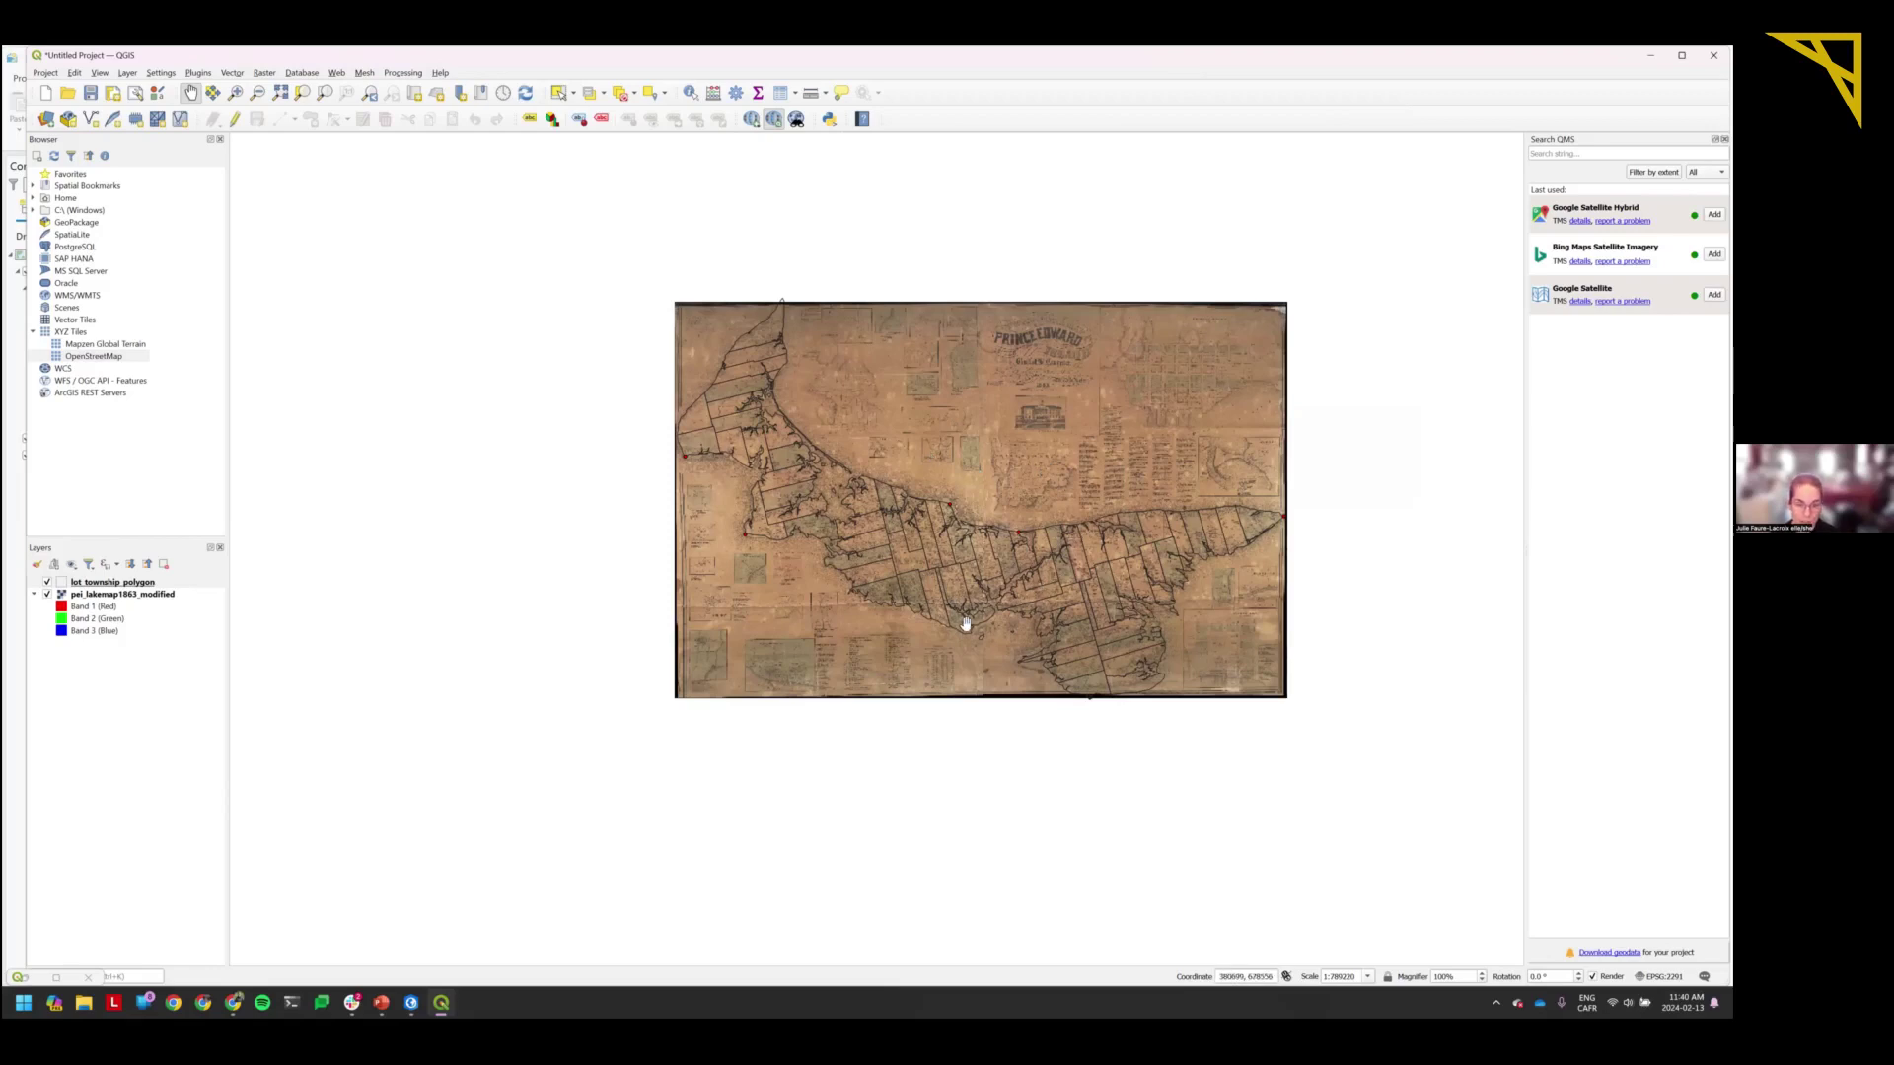
{"action": "scroll", "coordinate": [930, 566], "scroll_direction": "up", "scroll_amount": 1}
{"action": "scroll", "coordinate": [1051, 528], "scroll_direction": "up", "scroll_amount": 1}
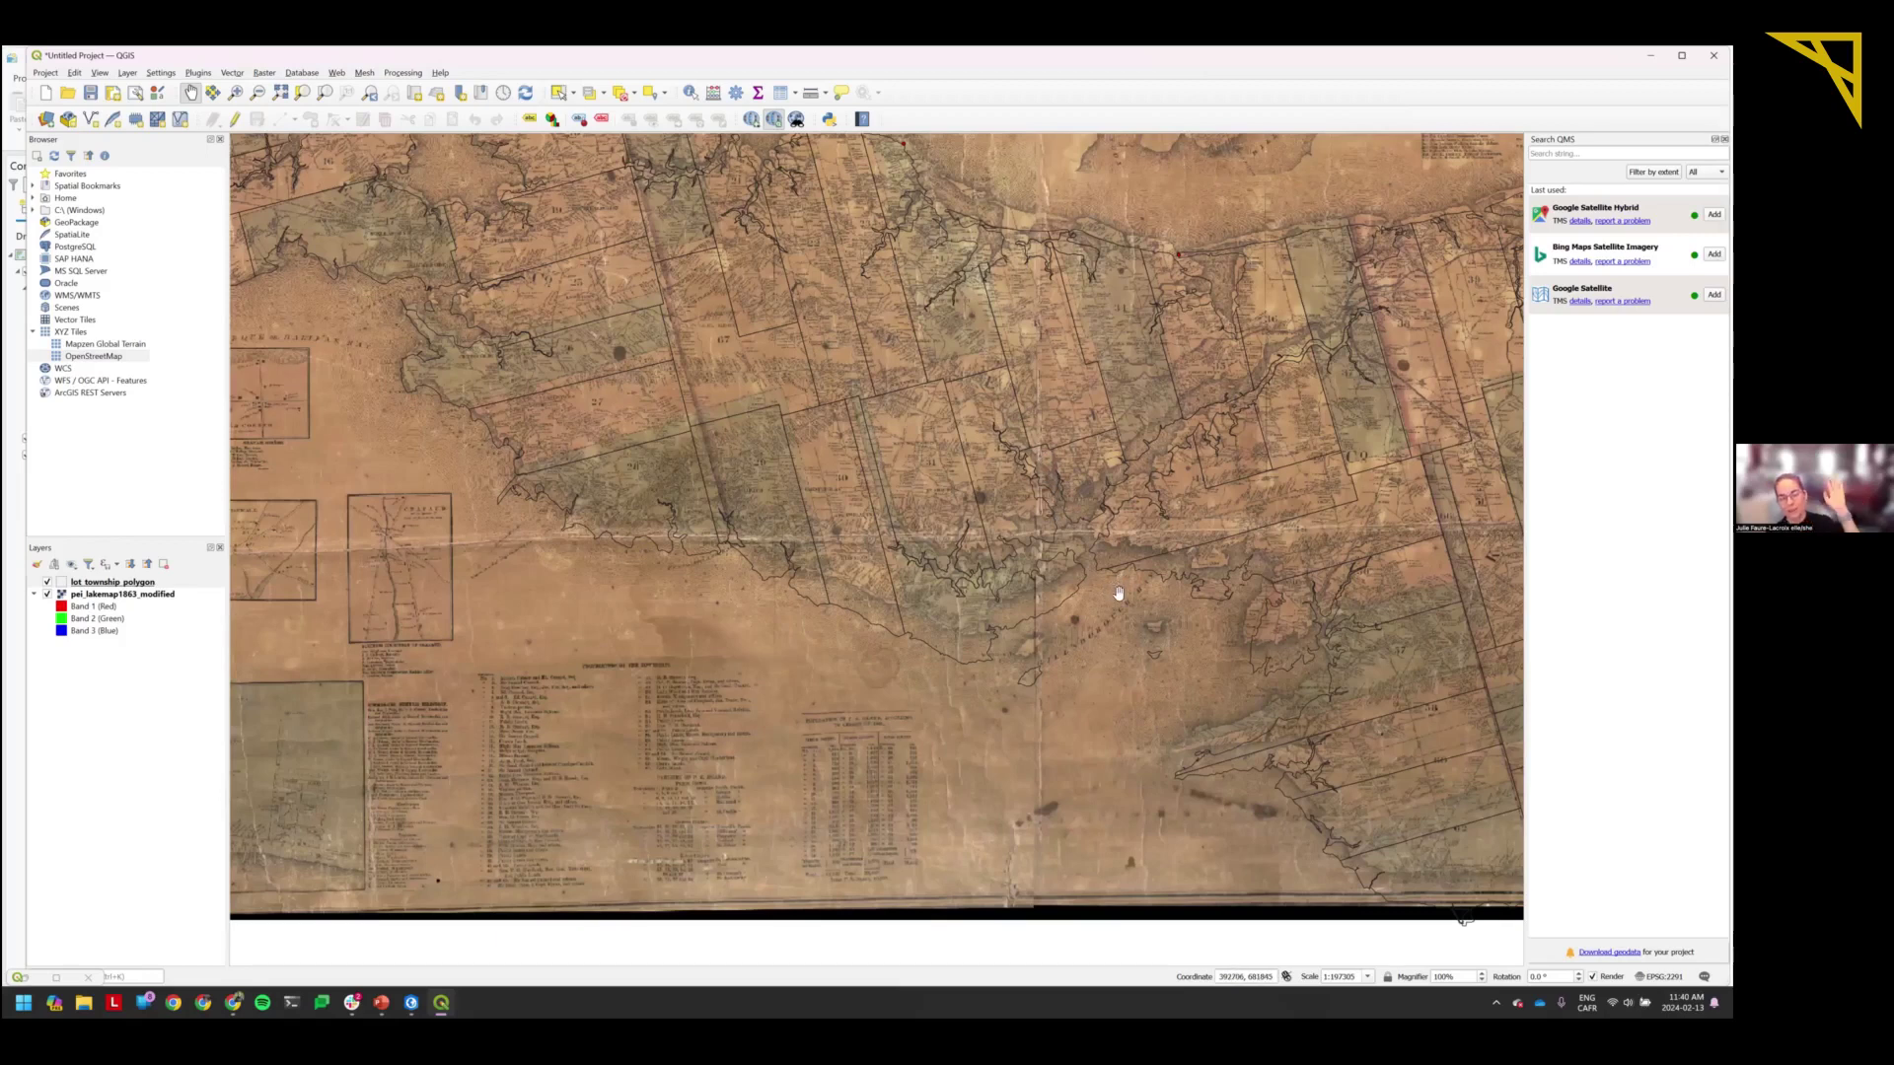
Switch to the PowerPoint slide show and advance to the slide "Data privacy and GIS: your responsibilities".
{"action": "mouse_move", "coordinate": [397, 1003]}
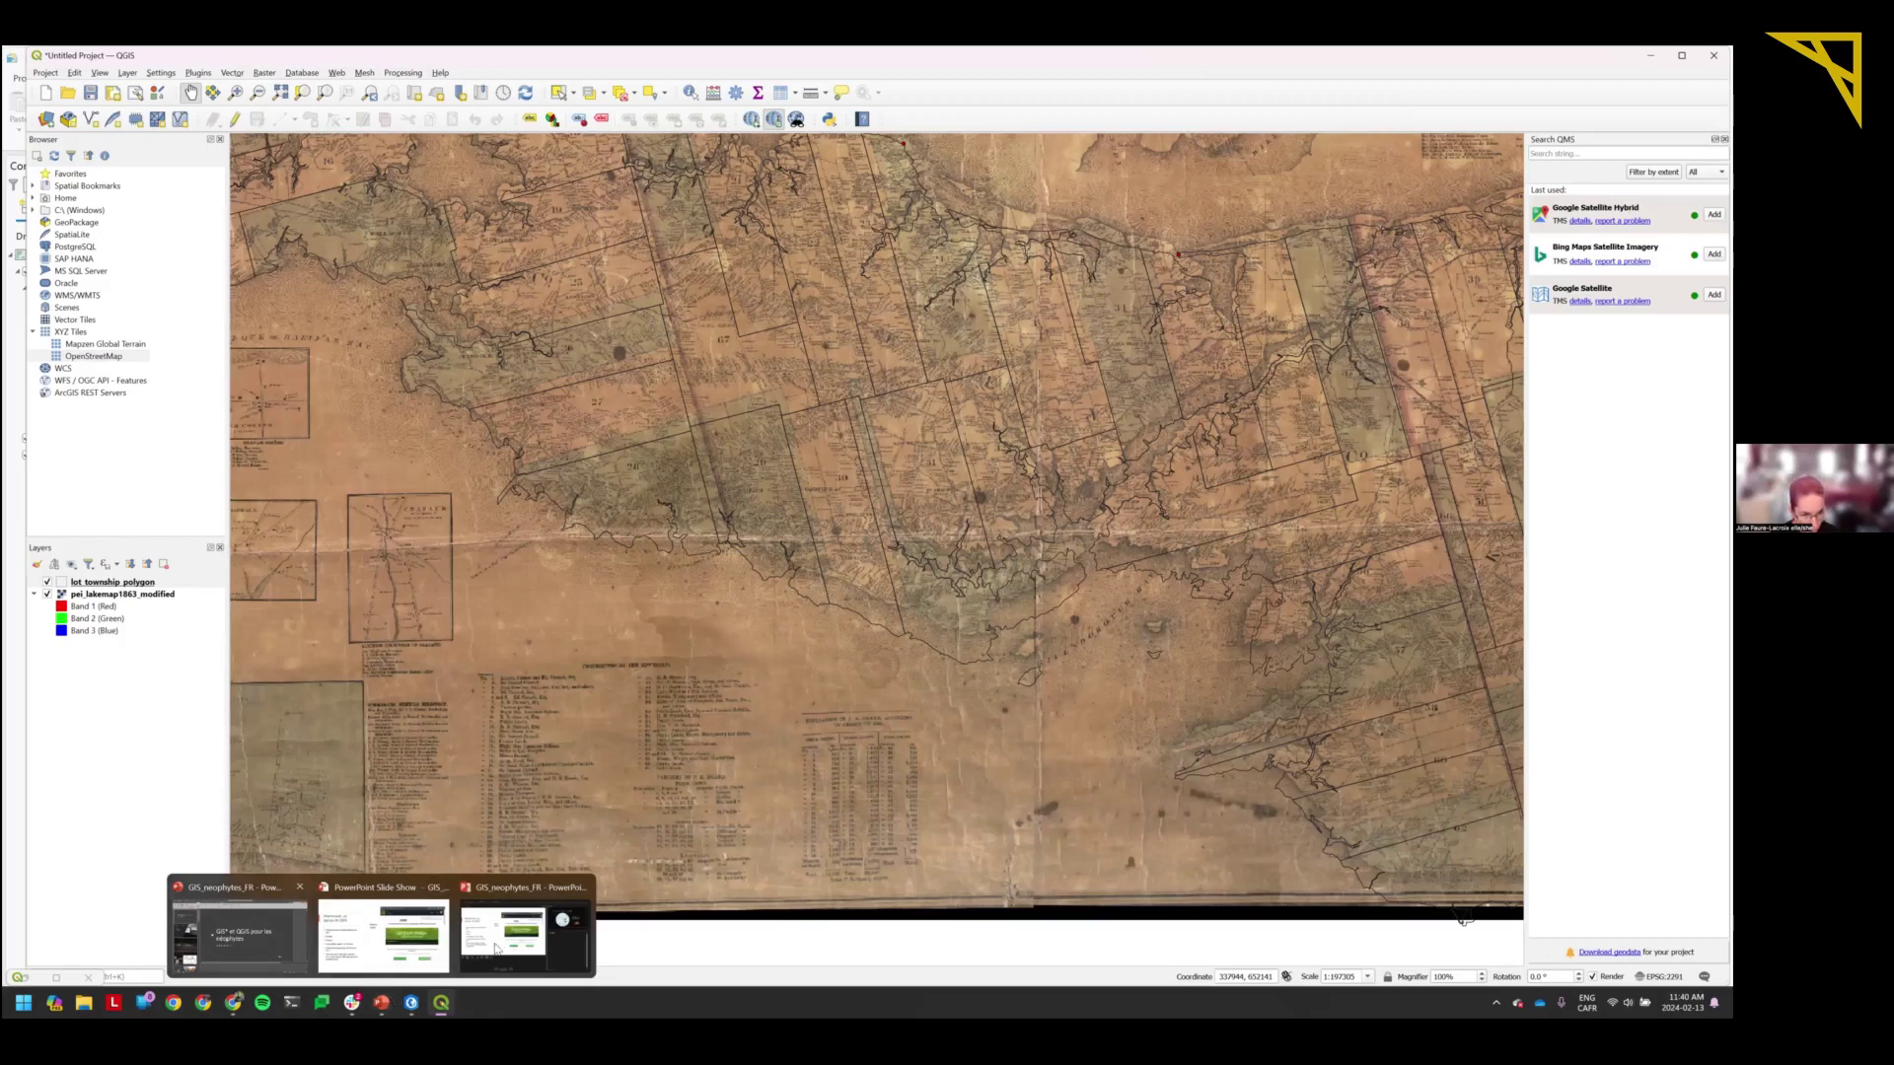
{"action": "key", "text": "alt+Tab"}
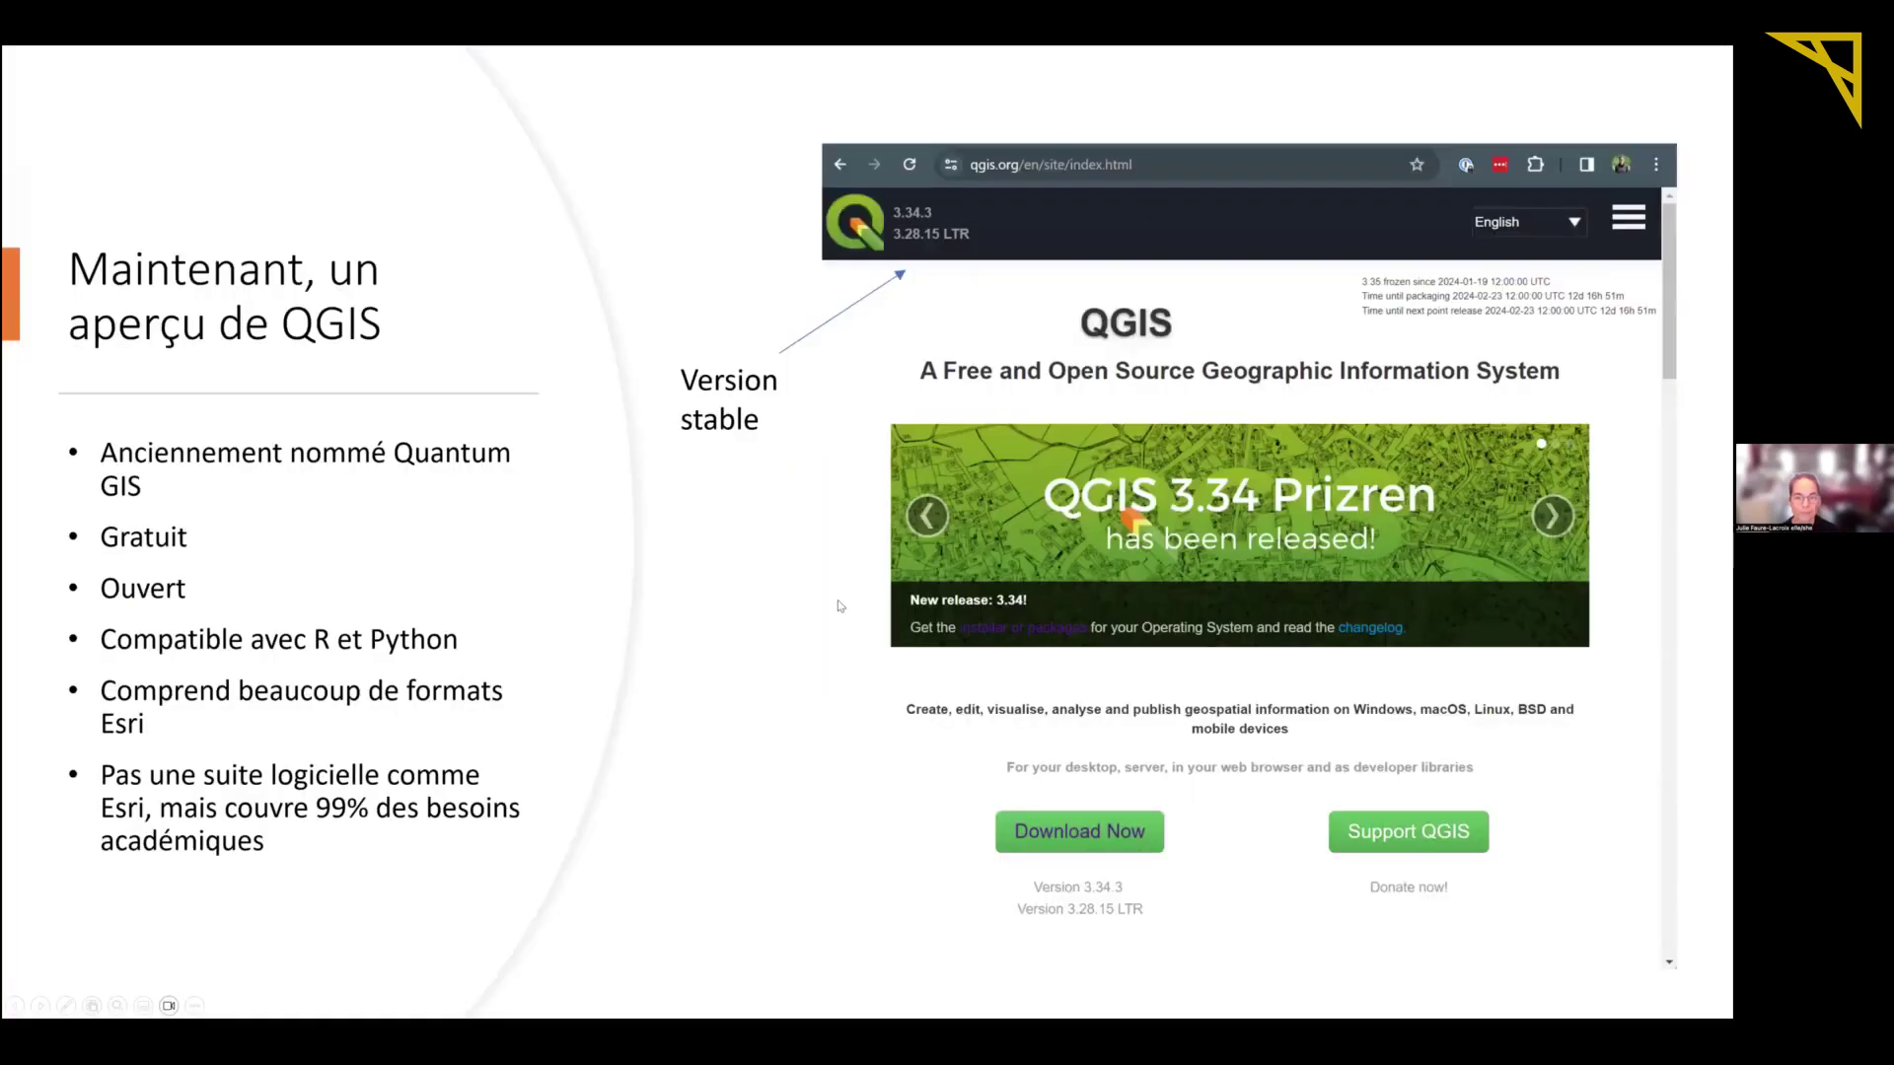
{"action": "key", "text": "Right"}
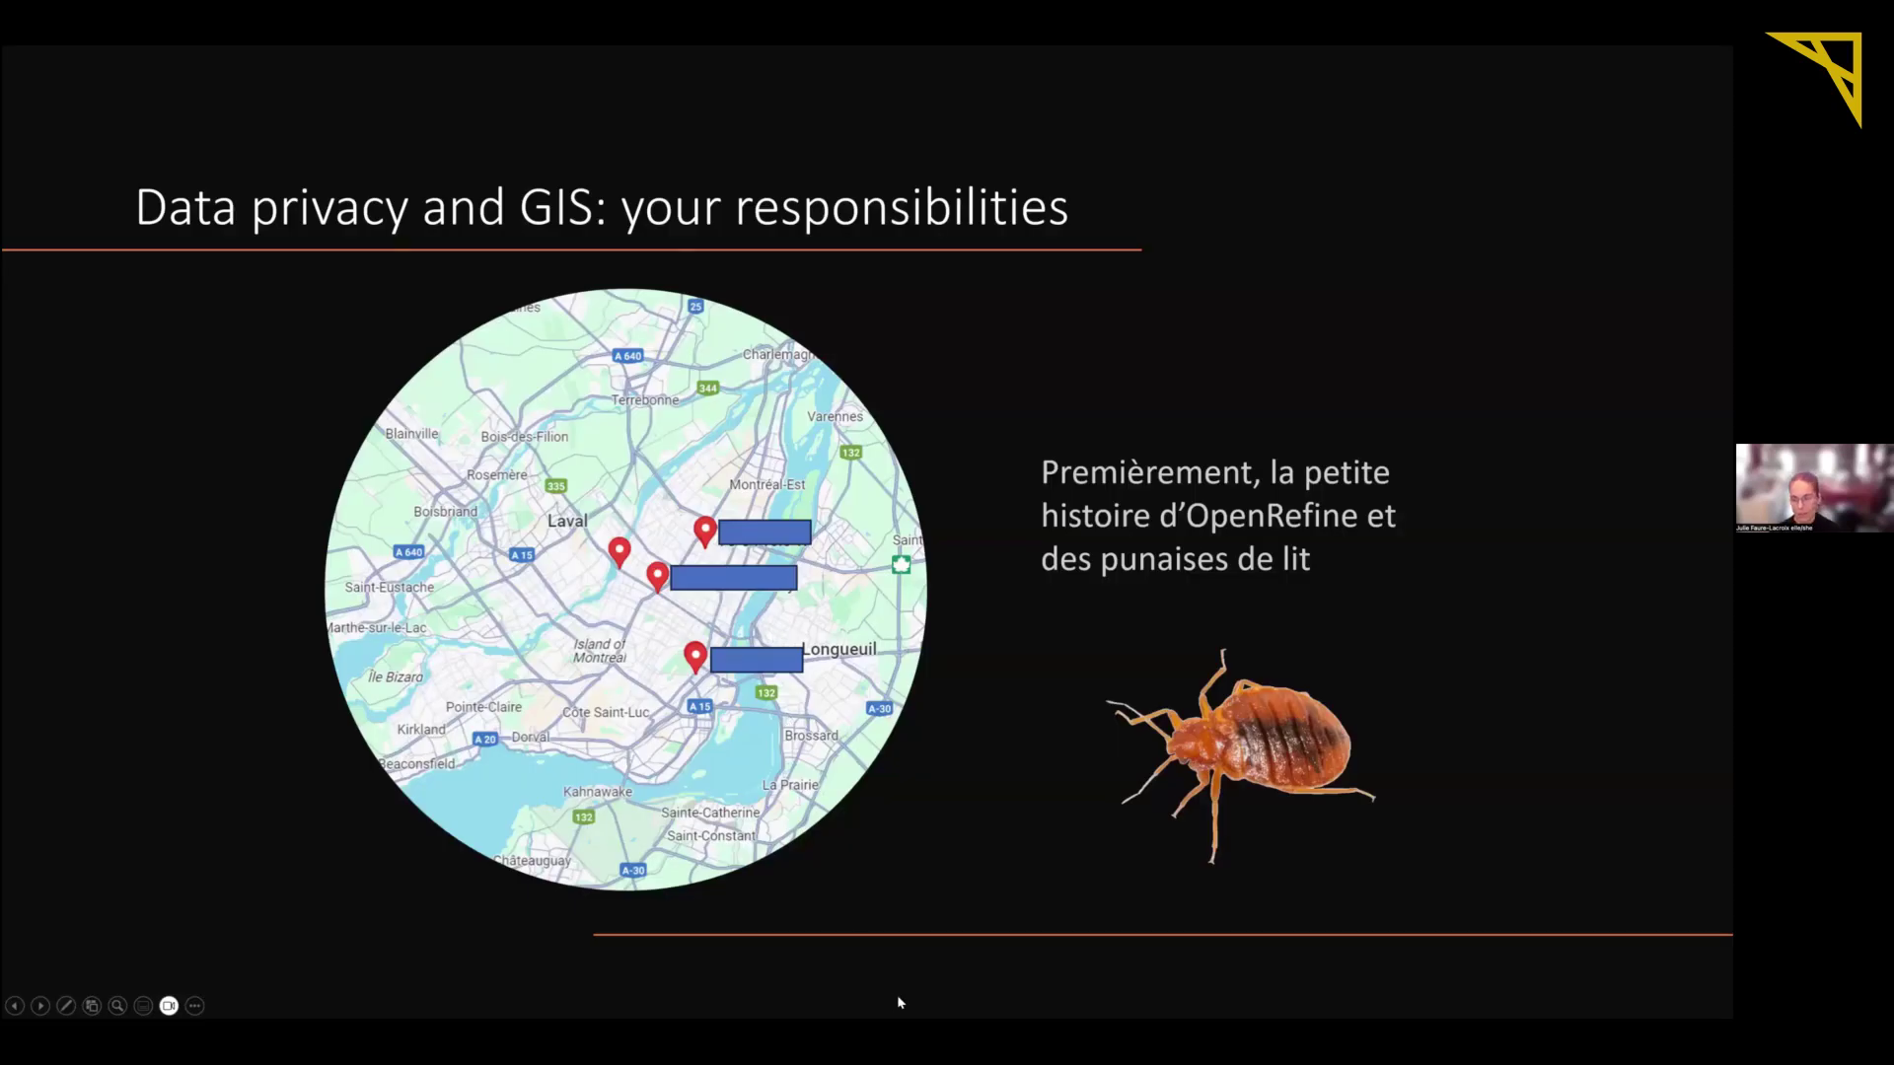